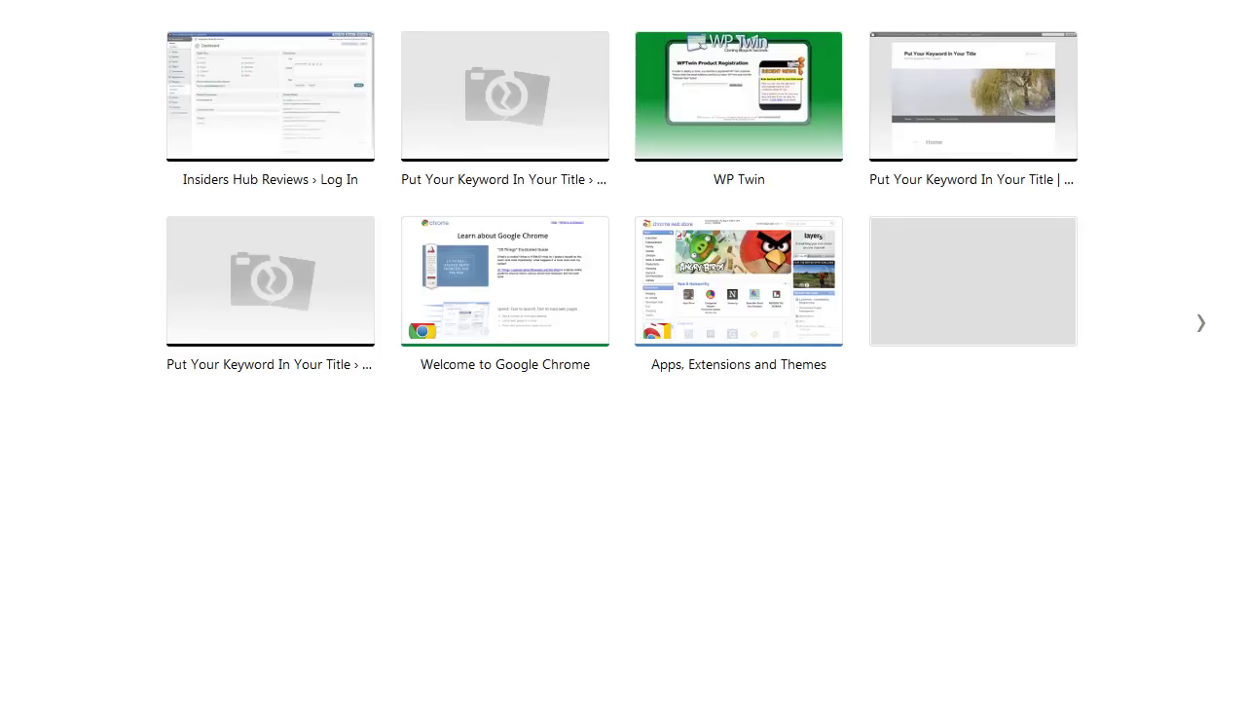
- Search Google for "insiders hub reviews" and look through the first page of results
key(Return)
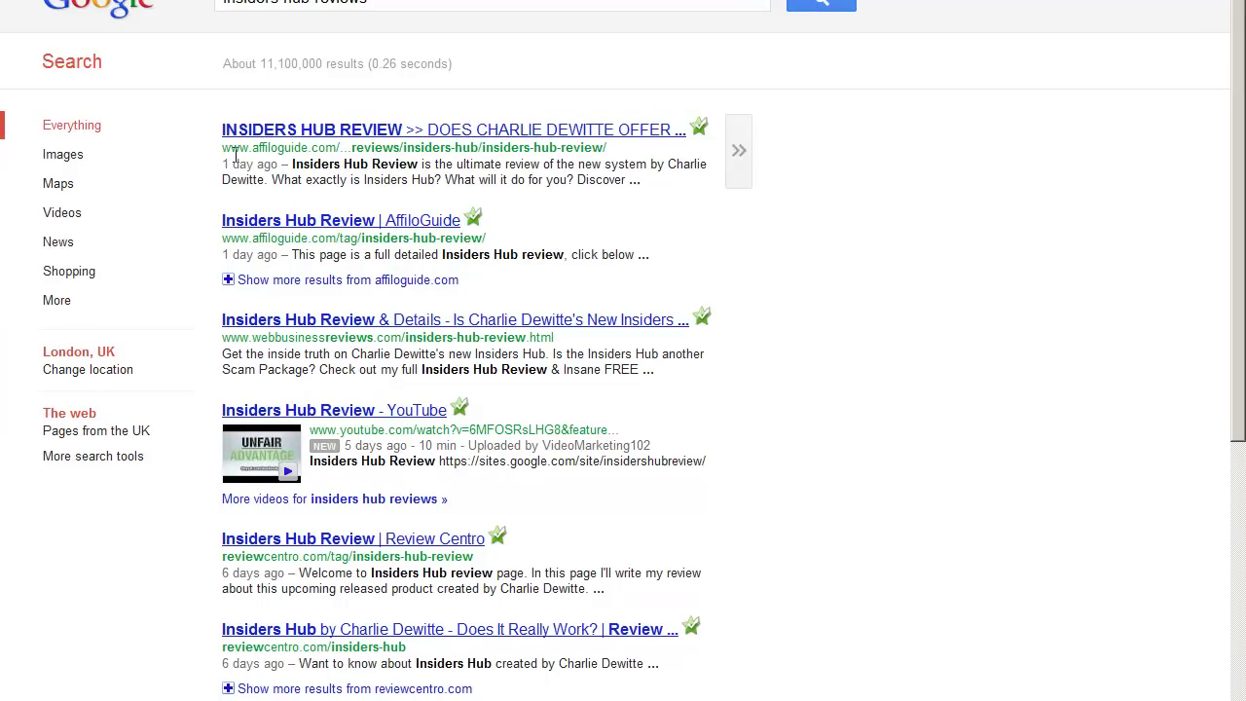
drag(289, 165, 230, 166)
drag(279, 259, 208, 244)
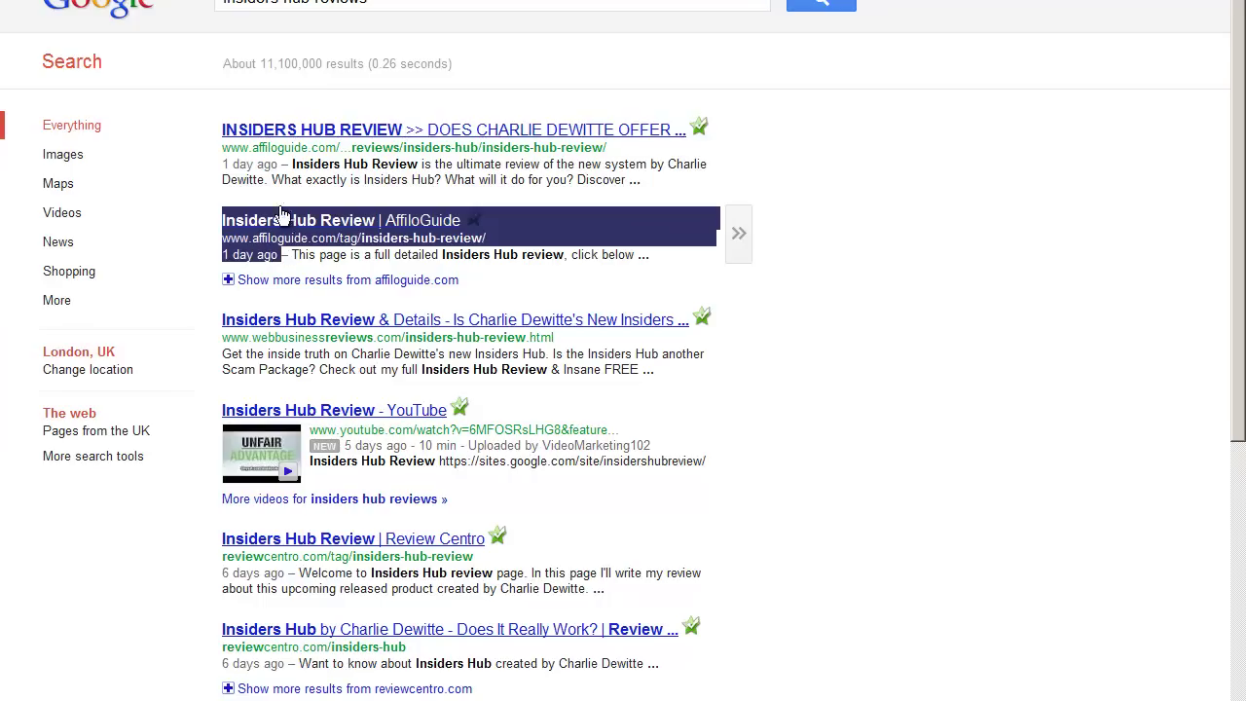
drag(431, 152, 432, 158)
click(537, 179)
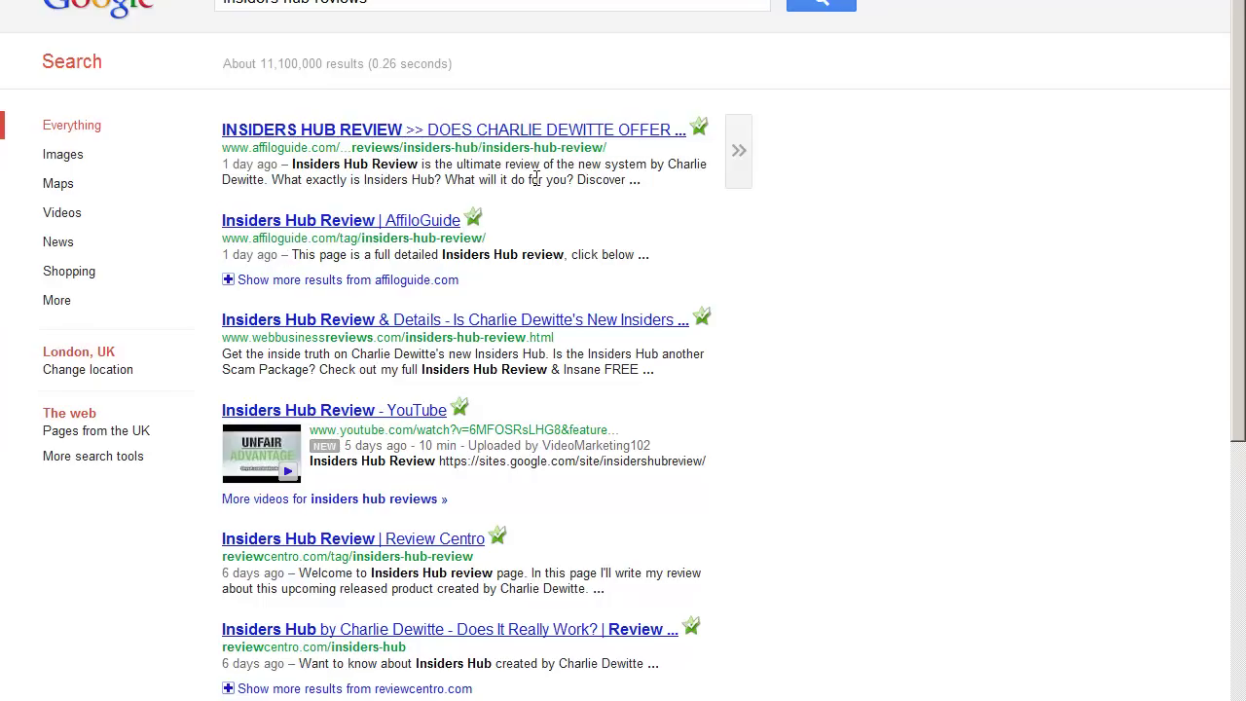
drag(319, 147, 239, 144)
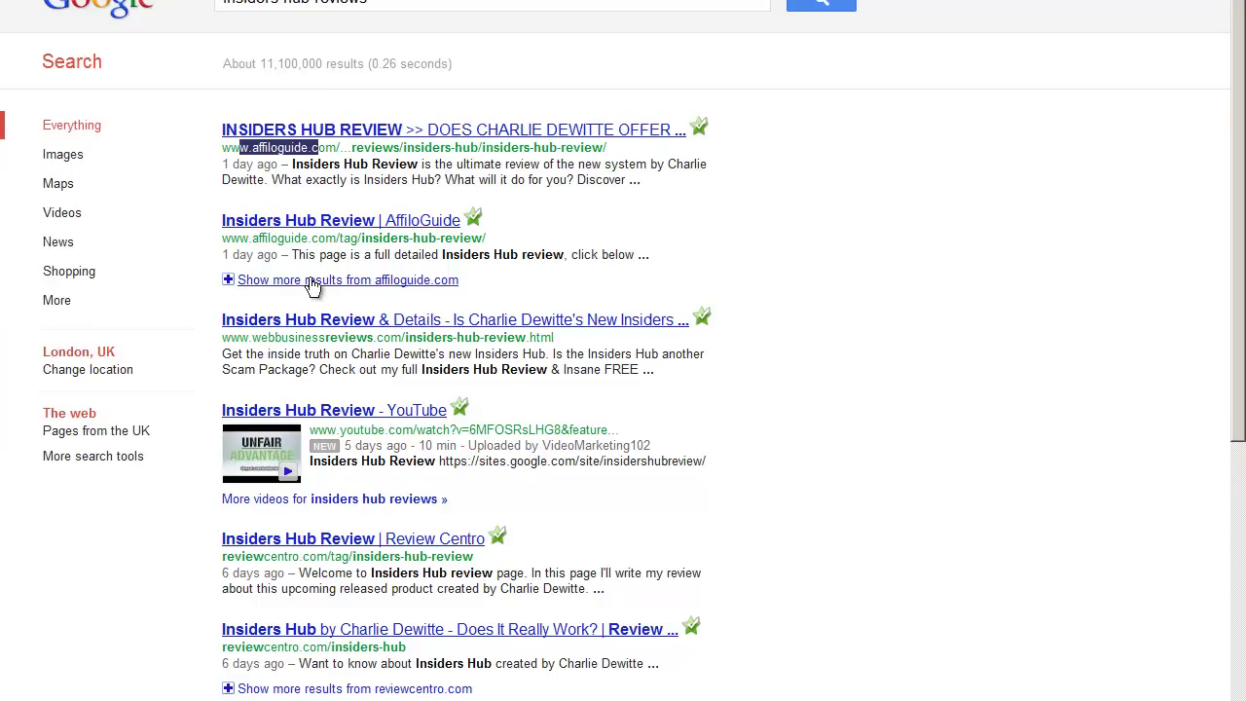
scroll(834, 419, down, 1)
scroll(828, 409, down, 2)
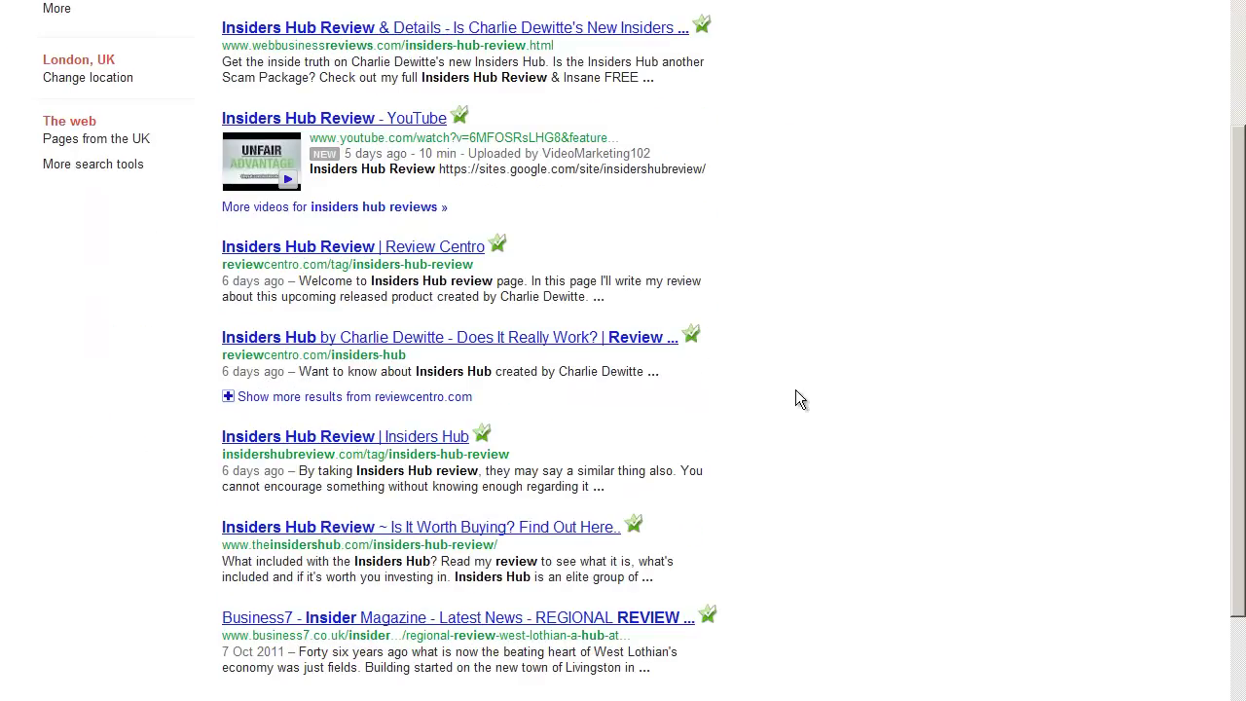
scroll(360, 146, down, 2)
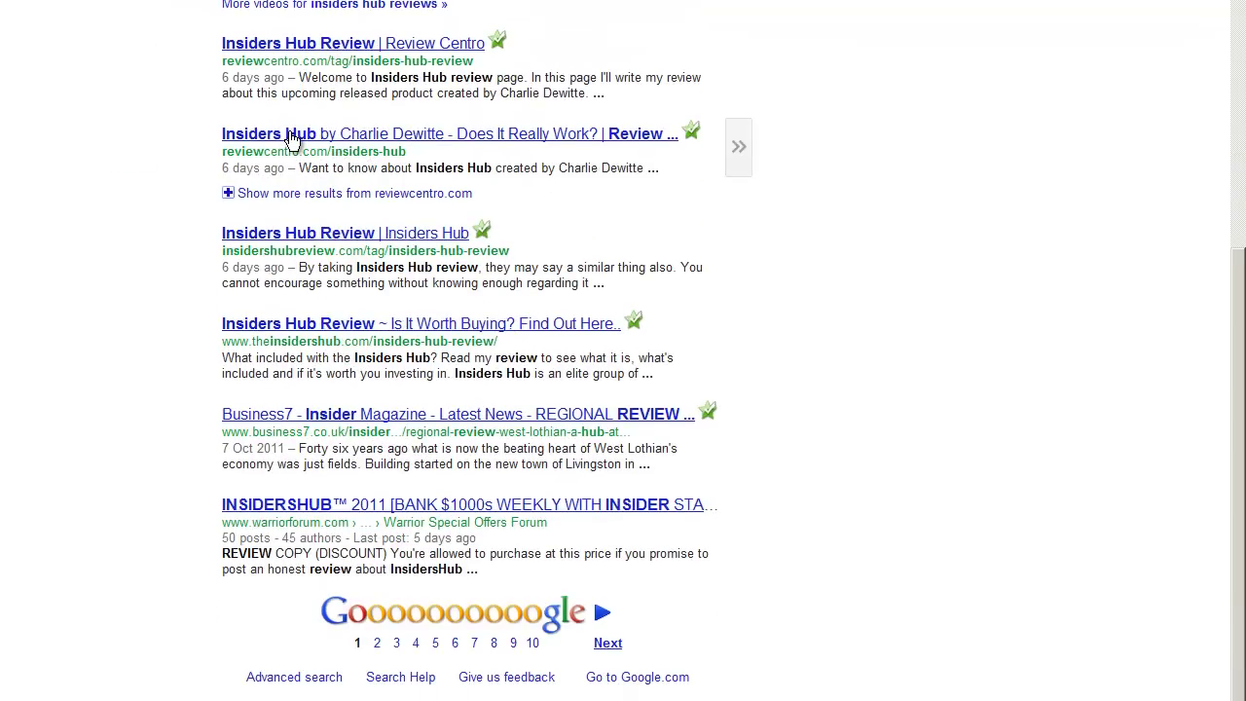
scroll(292, 139, up, 5)
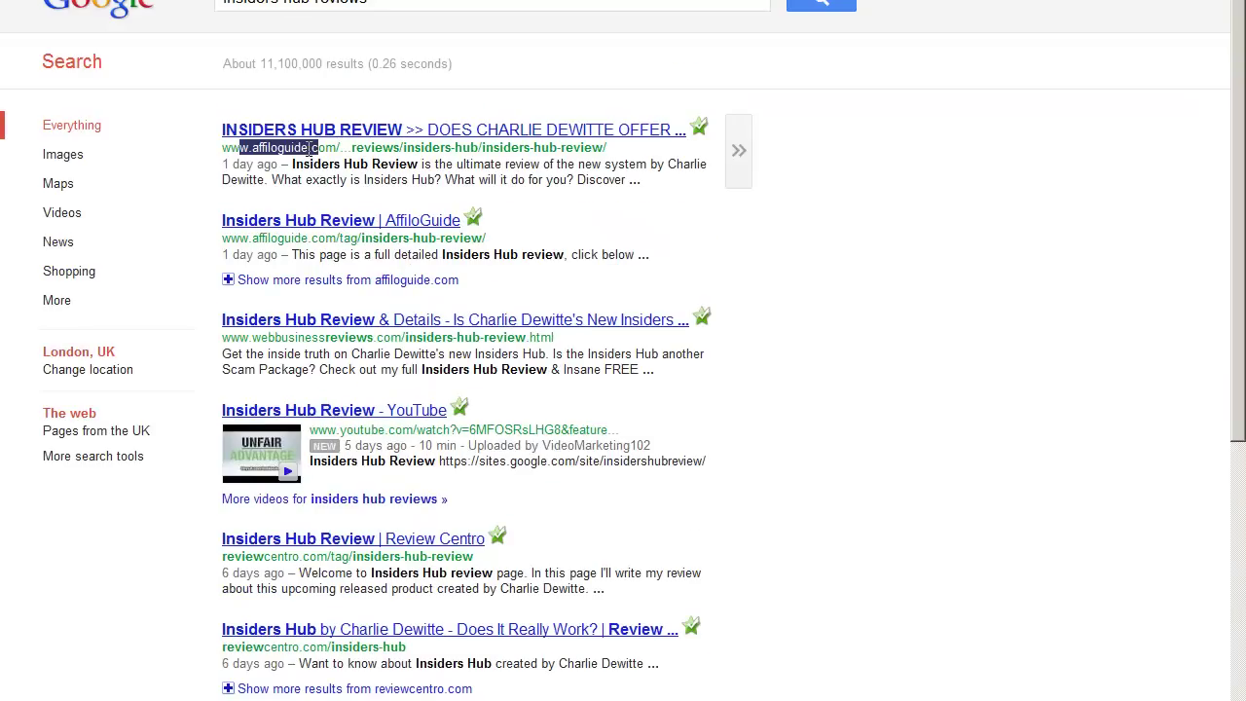
- Restrict the Google results to videos and change the search to "insiders hub bonus"
click(177, 268)
click(167, 227)
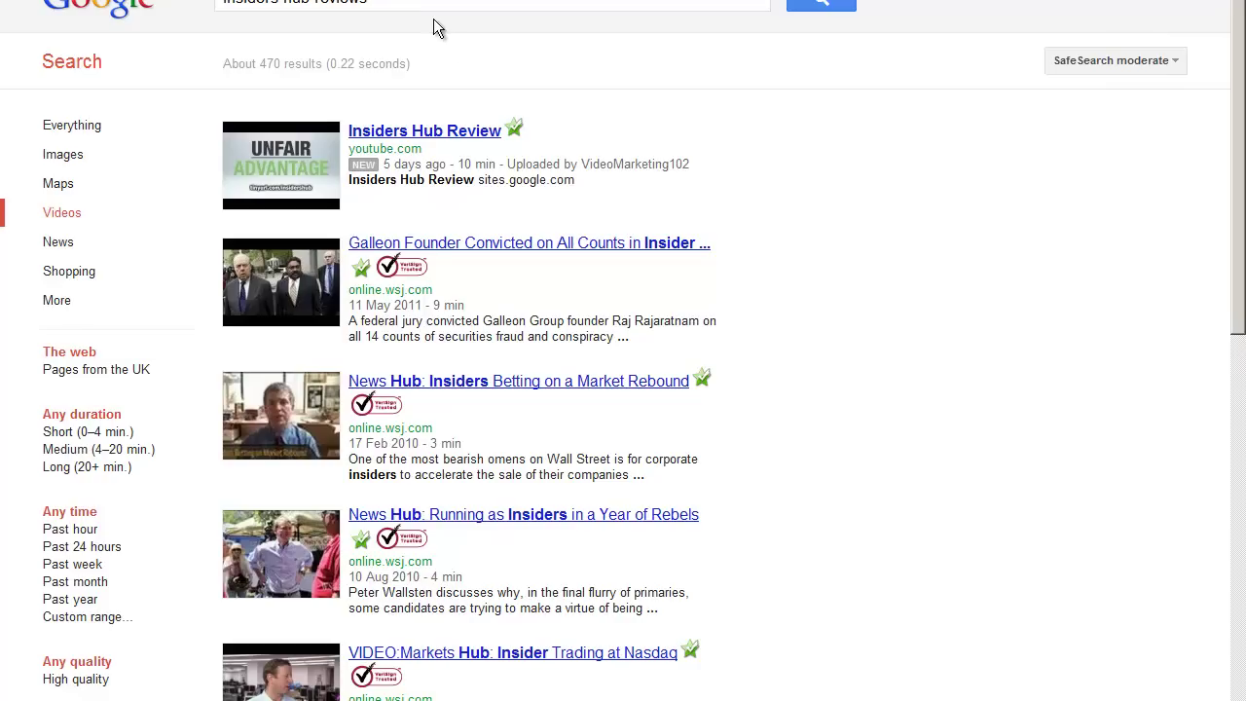
drag(424, 3, 313, 3)
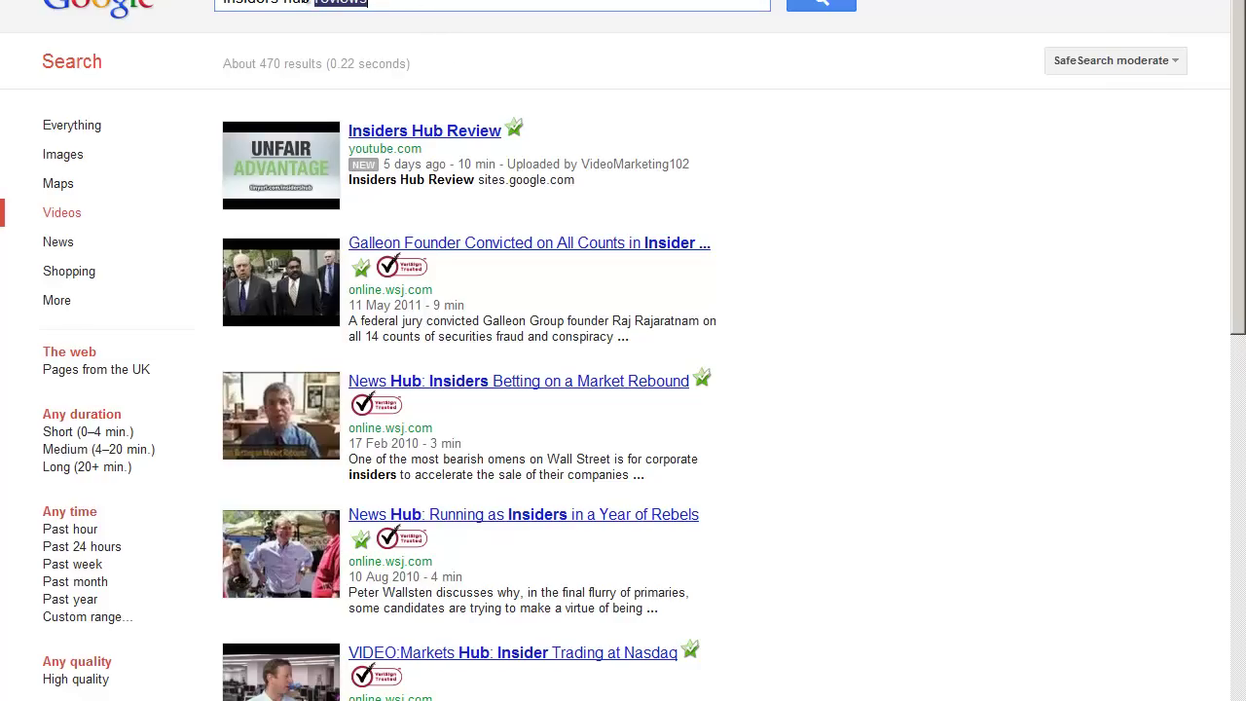
text(bonus)
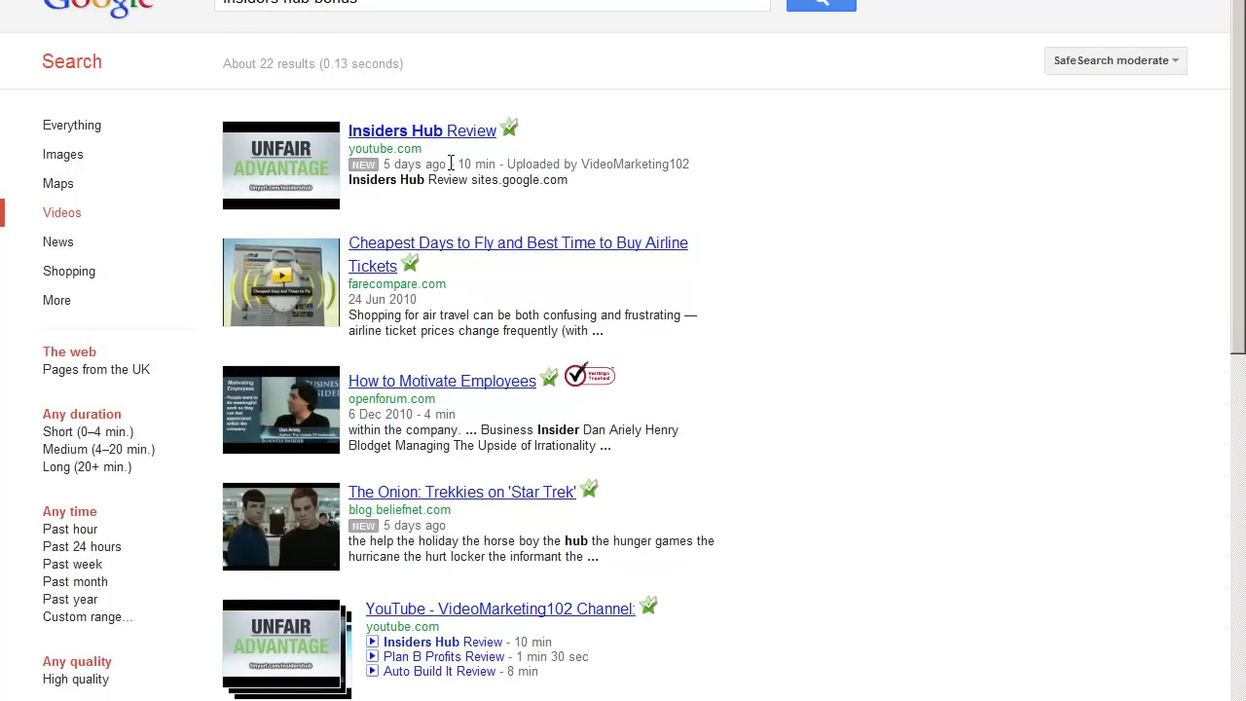
- Open the "Insiders Hub Review" YouTube video from the results and pause its playback
click(278, 156)
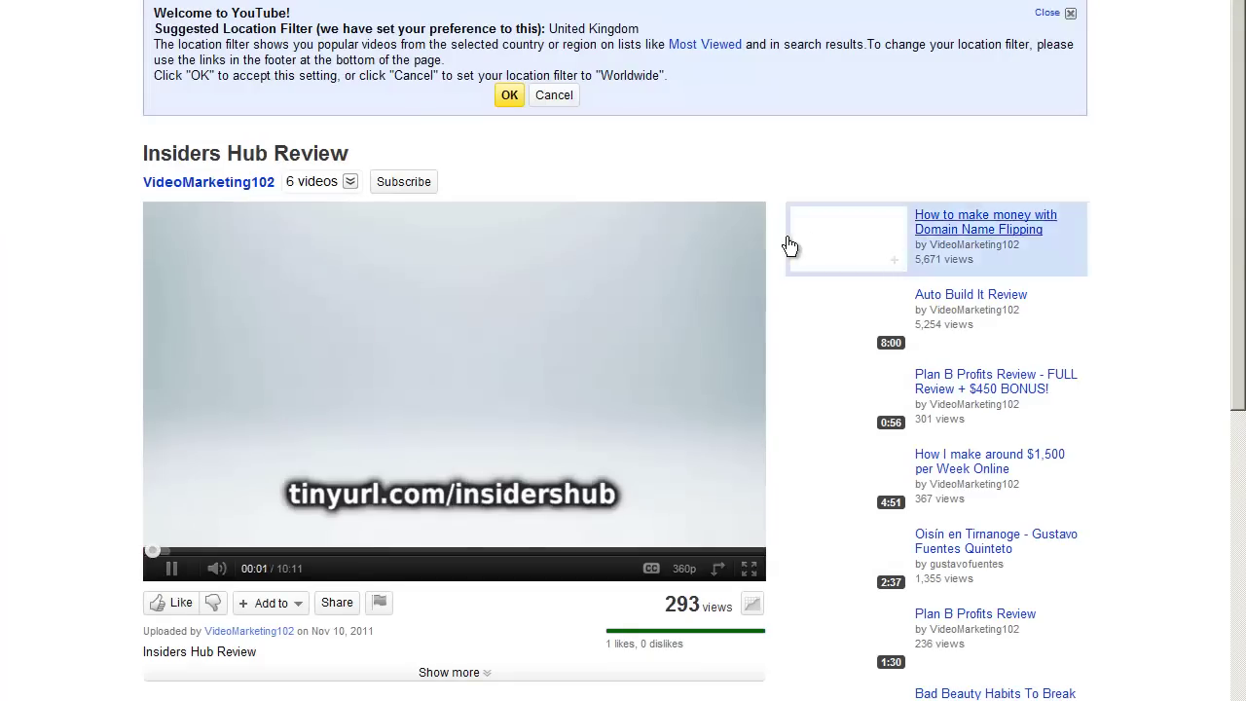
scroll(786, 244, down, 1)
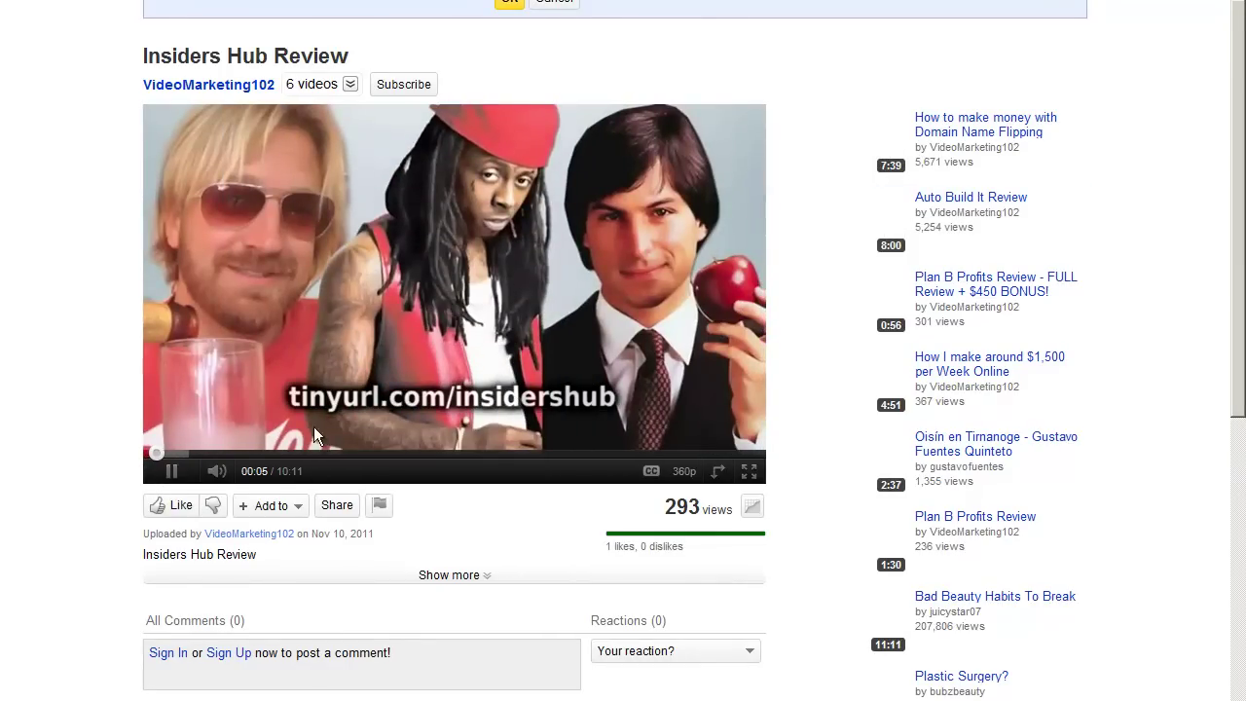
click(172, 472)
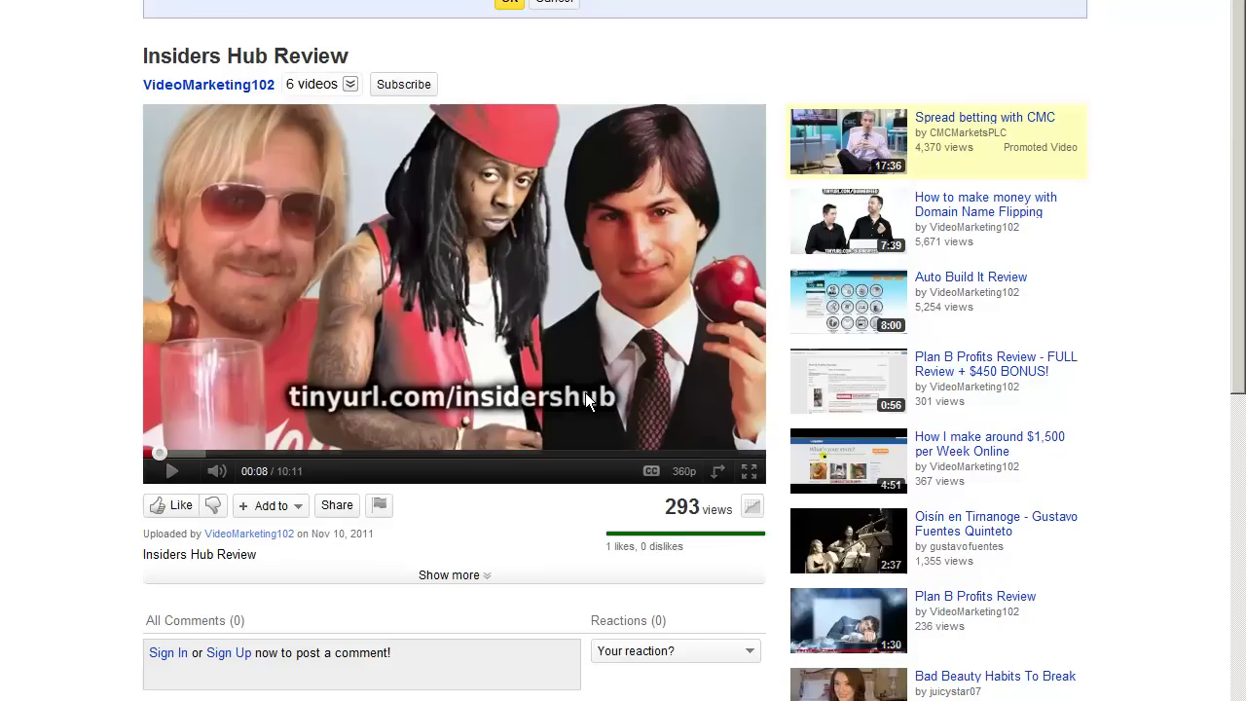
- Display the YouTube video's embed code and turn off showing suggested videos when the video finishes
click(343, 508)
click(177, 640)
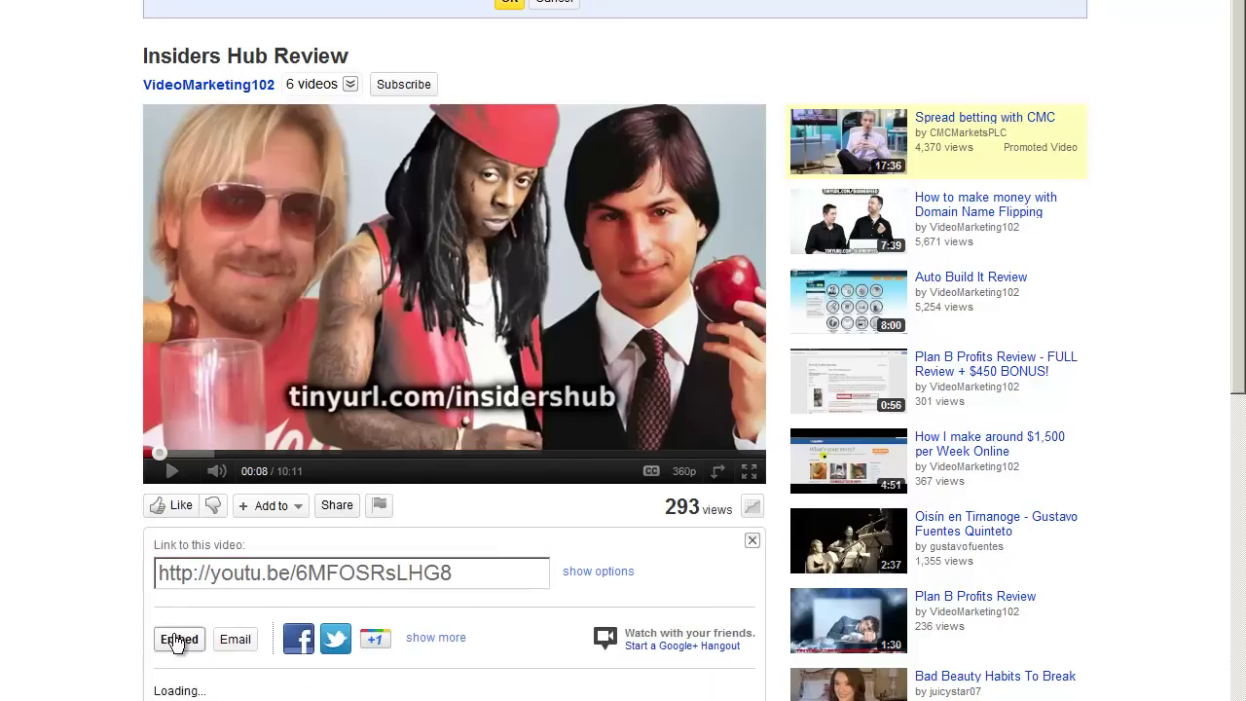
scroll(403, 618, down, 5)
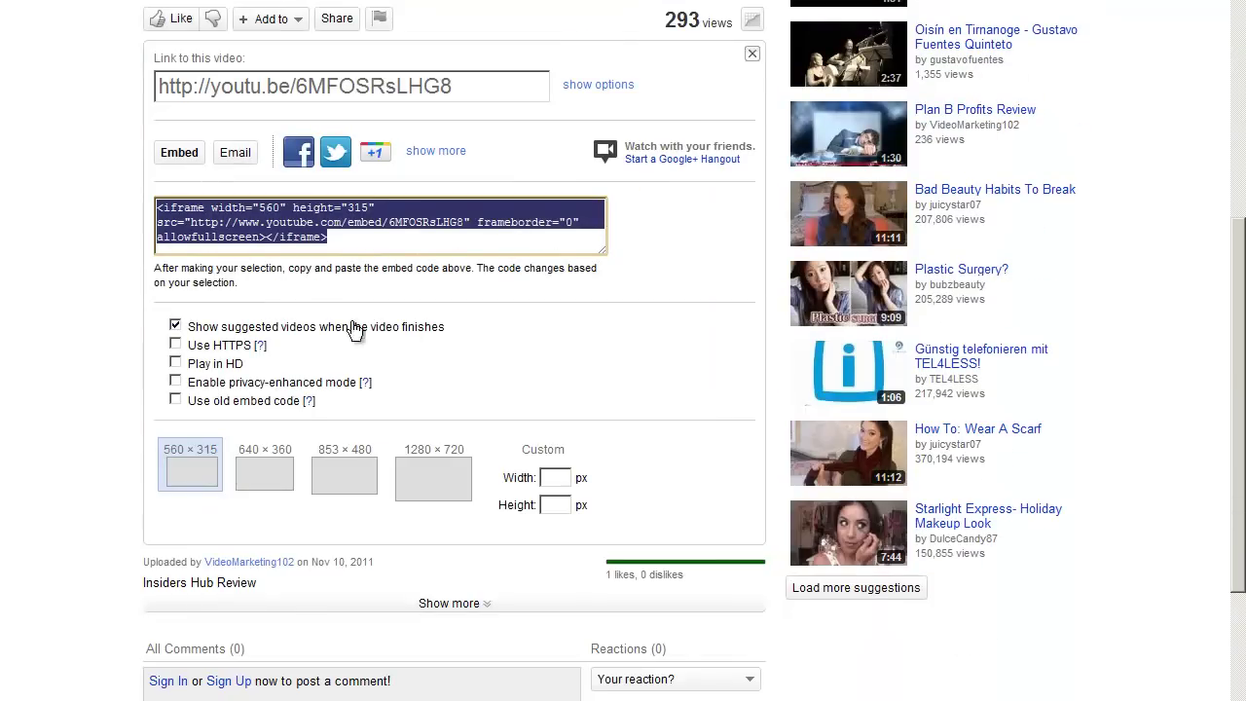
click(199, 338)
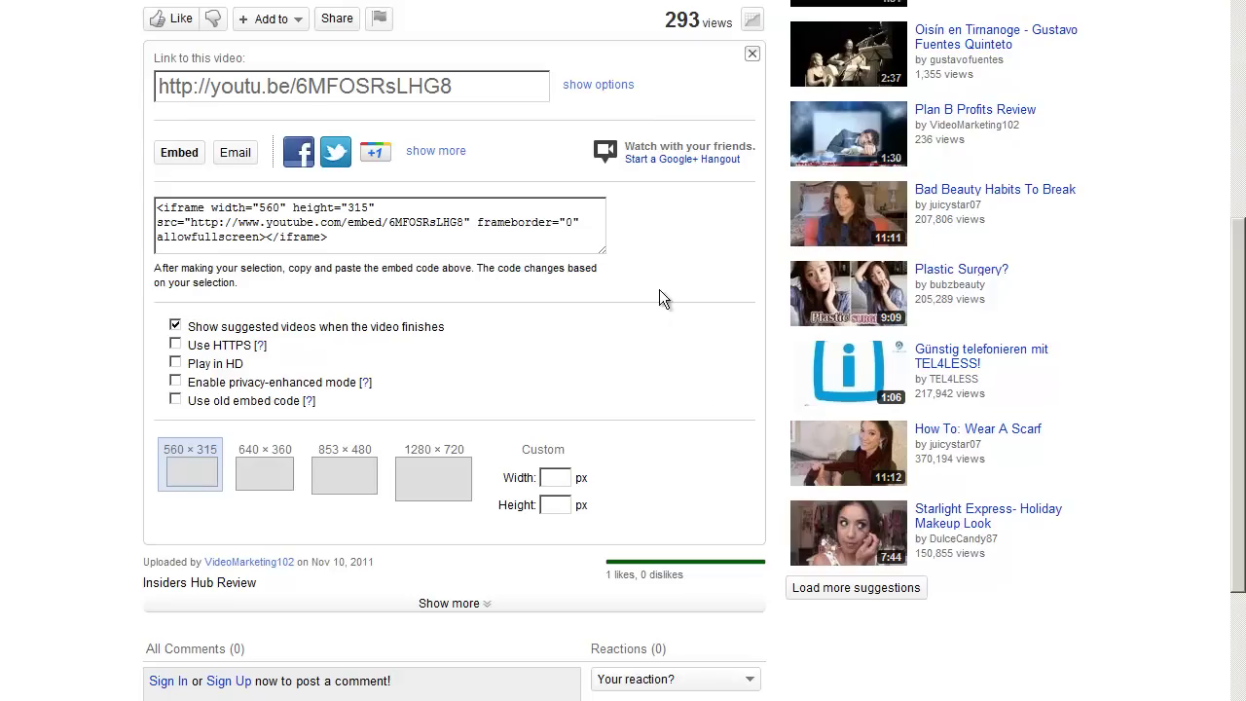
click(176, 326)
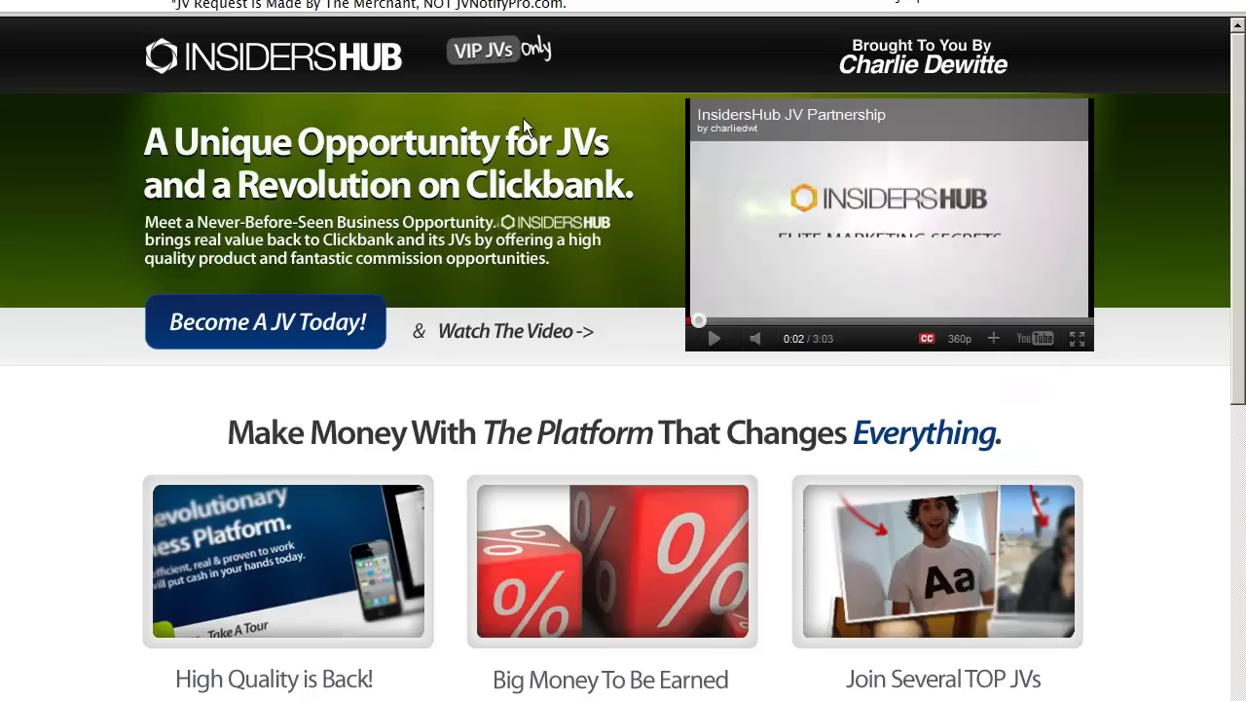
- Look through the Insiders Hub JV page, from its header video and promotional sections to the sign-up form
scroll(554, 176, down, 4)
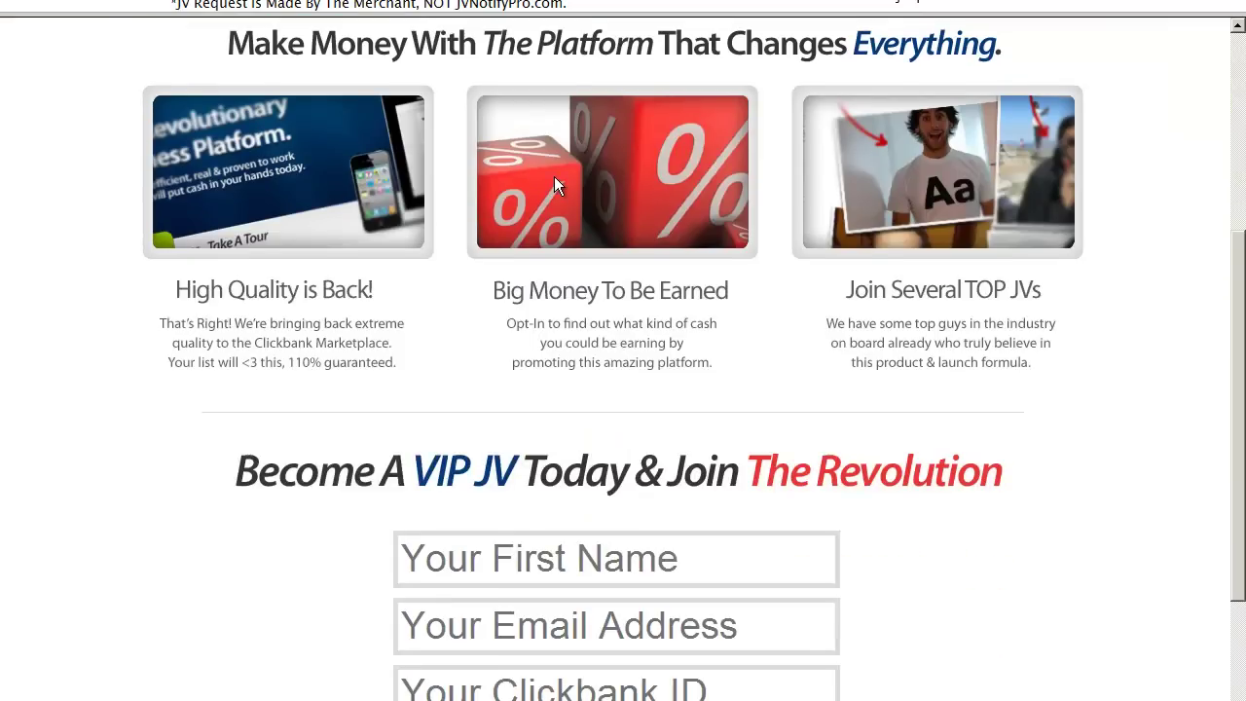
scroll(554, 176, down, 3)
scroll(556, 189, up, 2)
scroll(559, 189, down, 1)
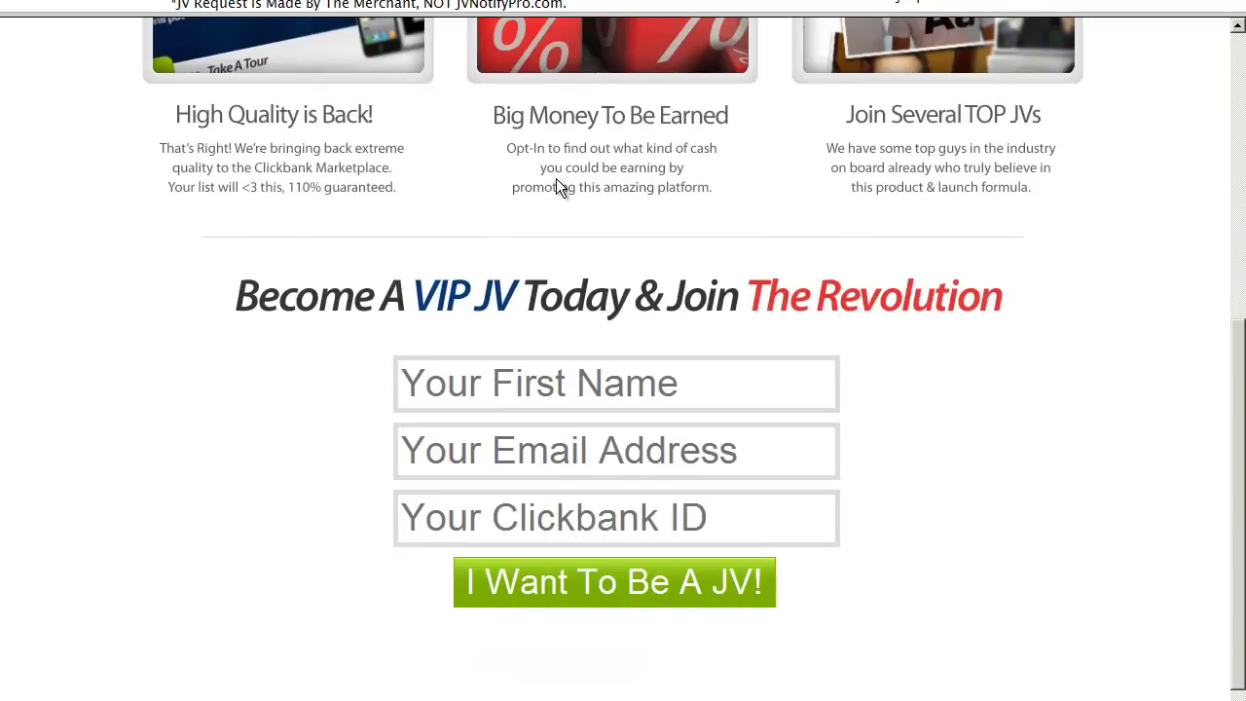
scroll(568, 194, up, 6)
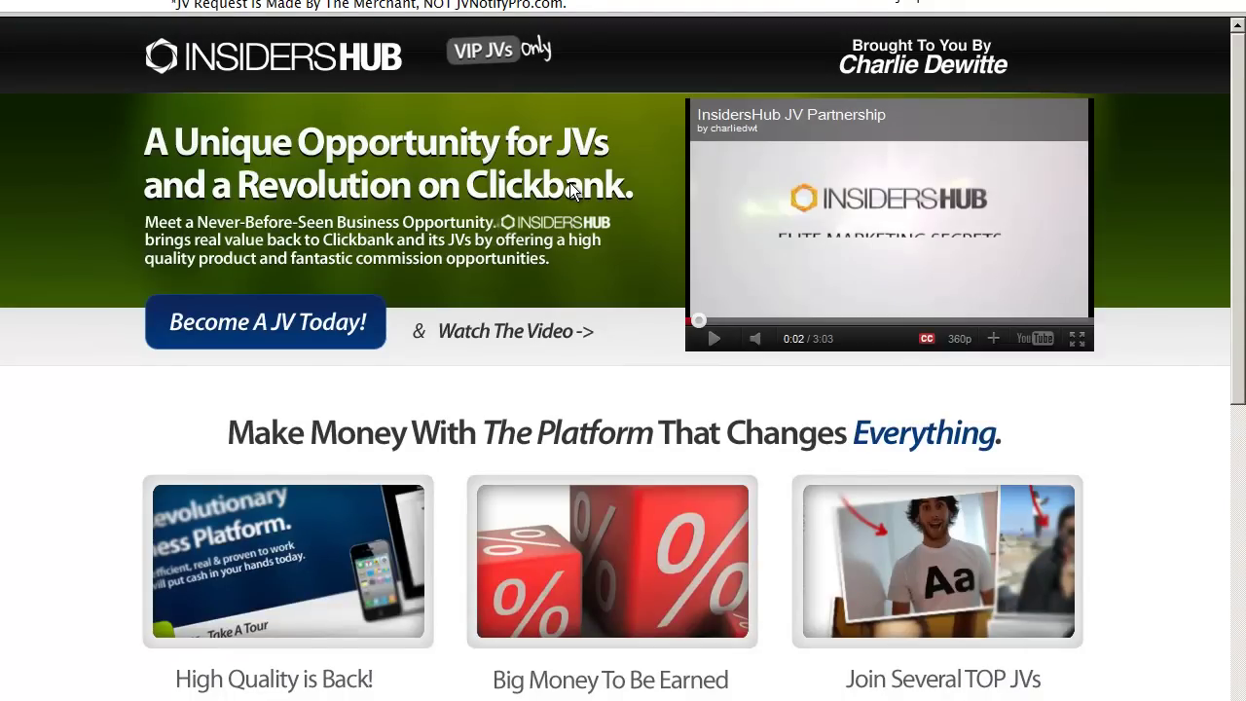
scroll(609, 245, down, 5)
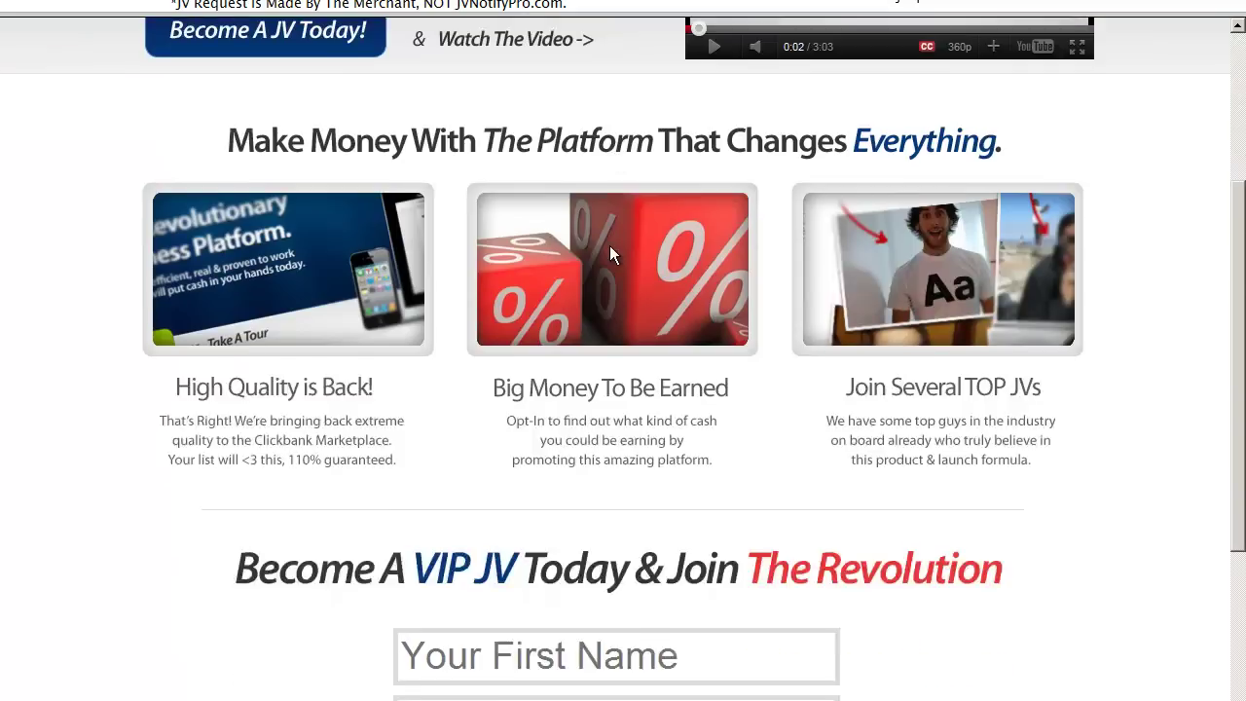
scroll(610, 246, up, 1)
scroll(610, 246, down, 1)
scroll(610, 245, up, 1)
scroll(610, 245, down, 2)
scroll(610, 246, up, 6)
scroll(609, 245, down, 6)
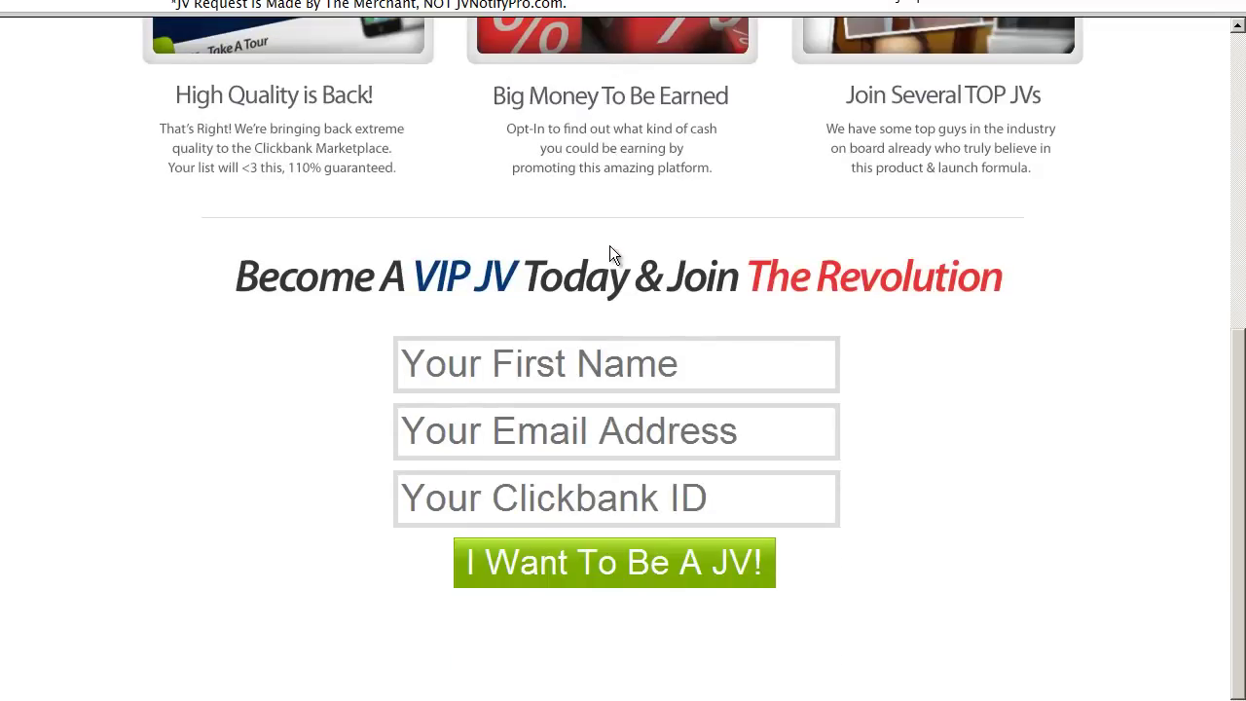
scroll(611, 249, up, 3)
scroll(610, 248, up, 3)
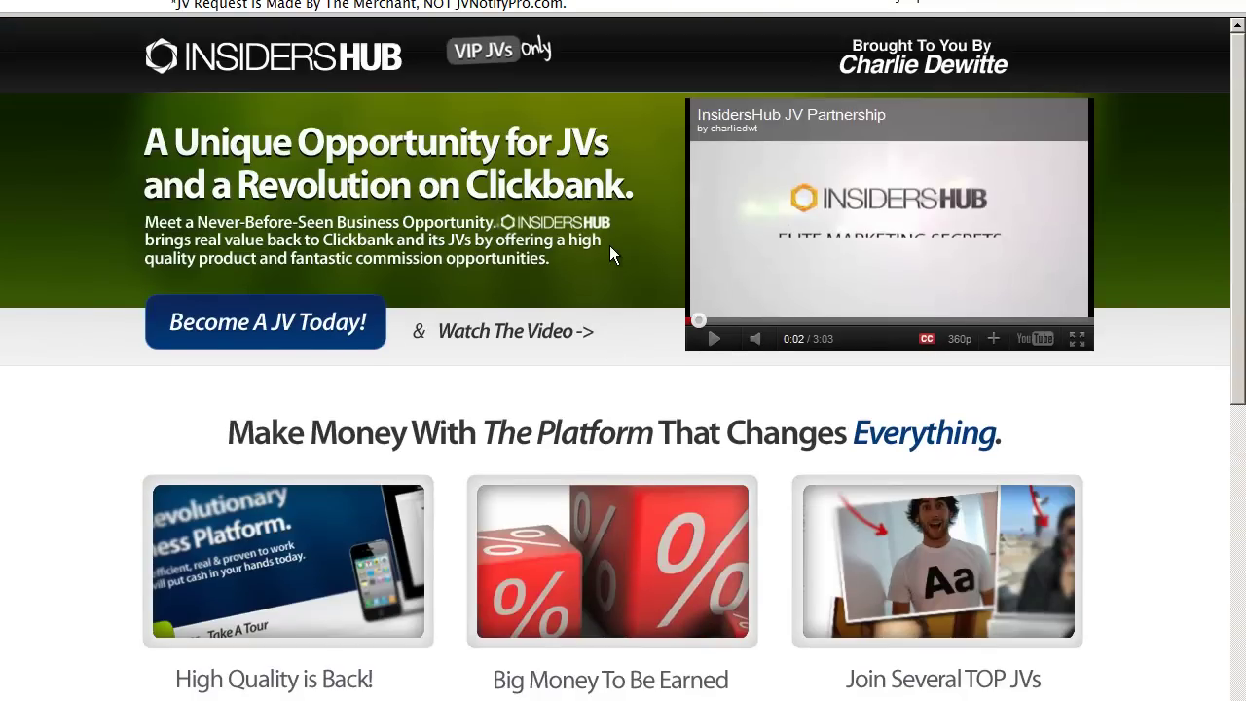
scroll(609, 245, down, 6)
scroll(610, 246, up, 6)
scroll(676, 273, down, 3)
scroll(673, 290, up, 3)
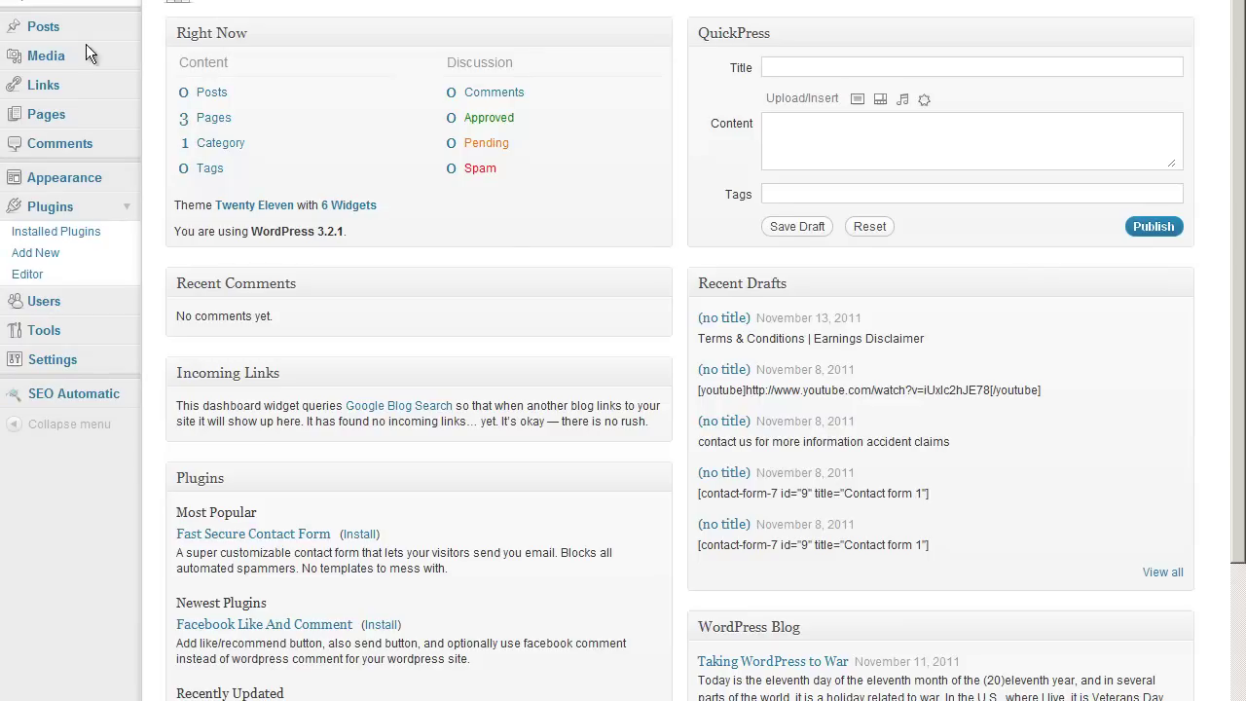
- Save the insidershubreviews.com WordPress login as a new site in LastPass
scroll(479, 17, up, 1)
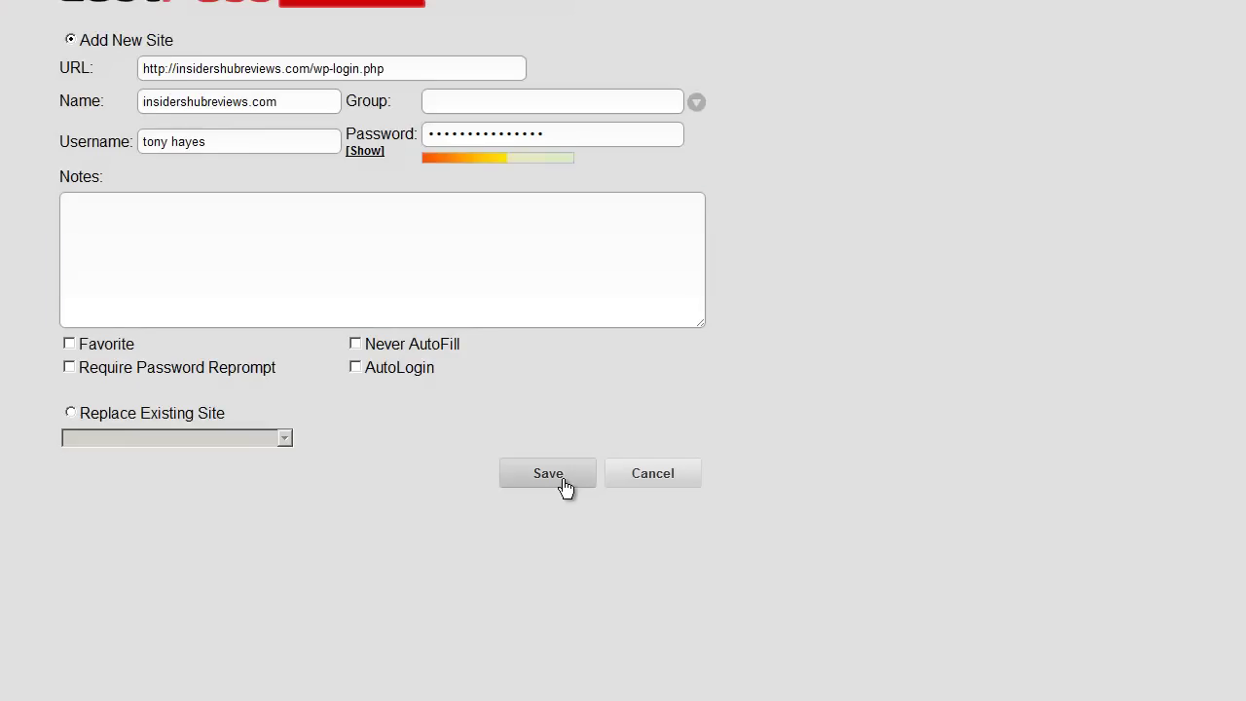
click(563, 481)
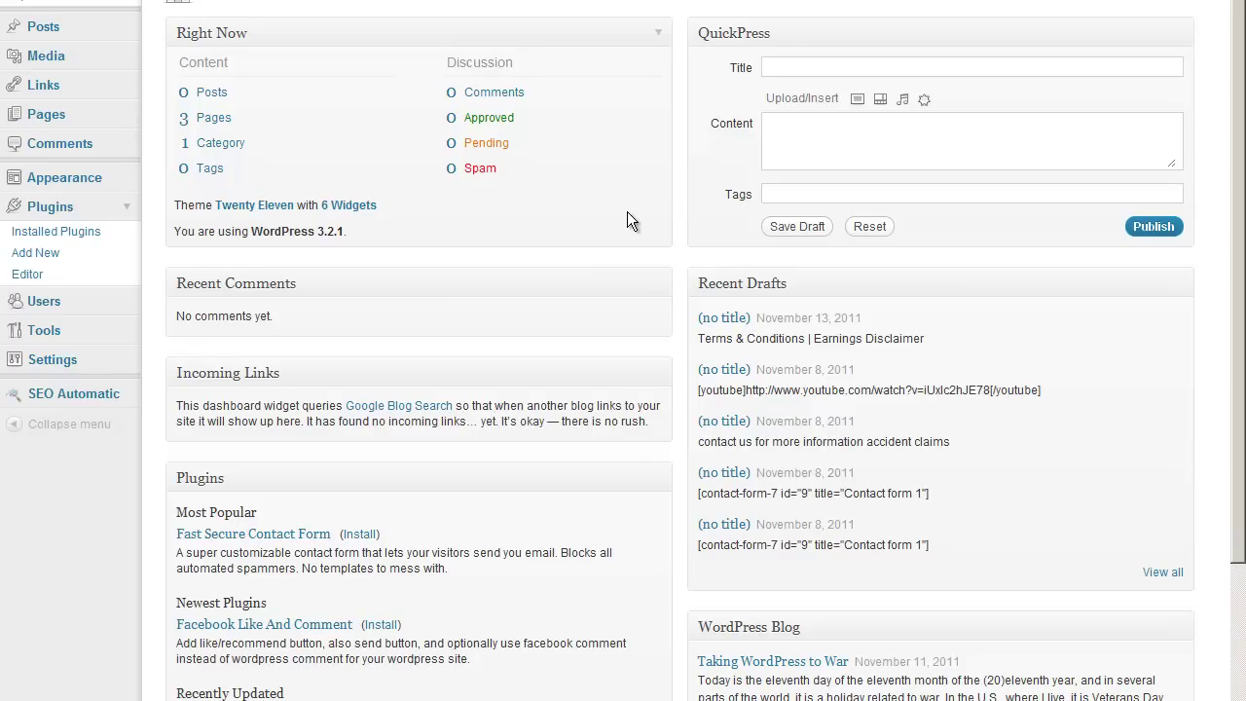
scroll(627, 211, down, 2)
scroll(628, 211, up, 2)
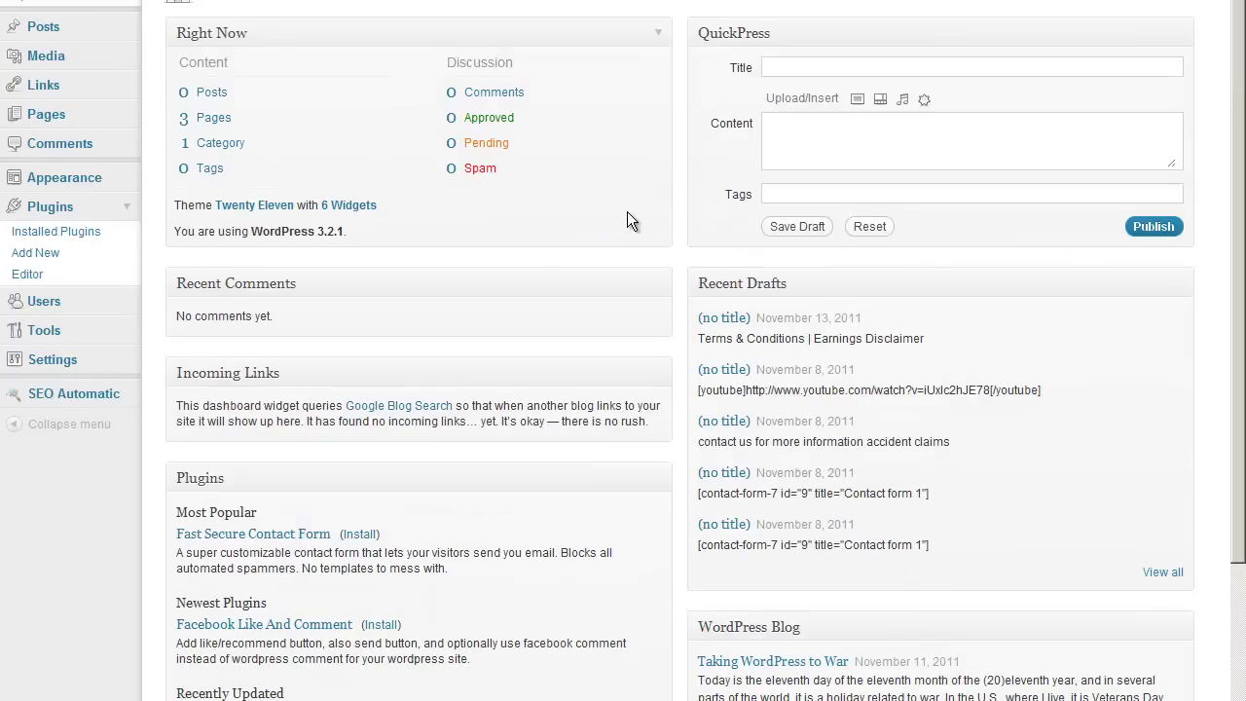
- Look over the installed WordPress plugins, filter them to active ones and open the Core Tweaks WordPress Setup admin page
click(77, 235)
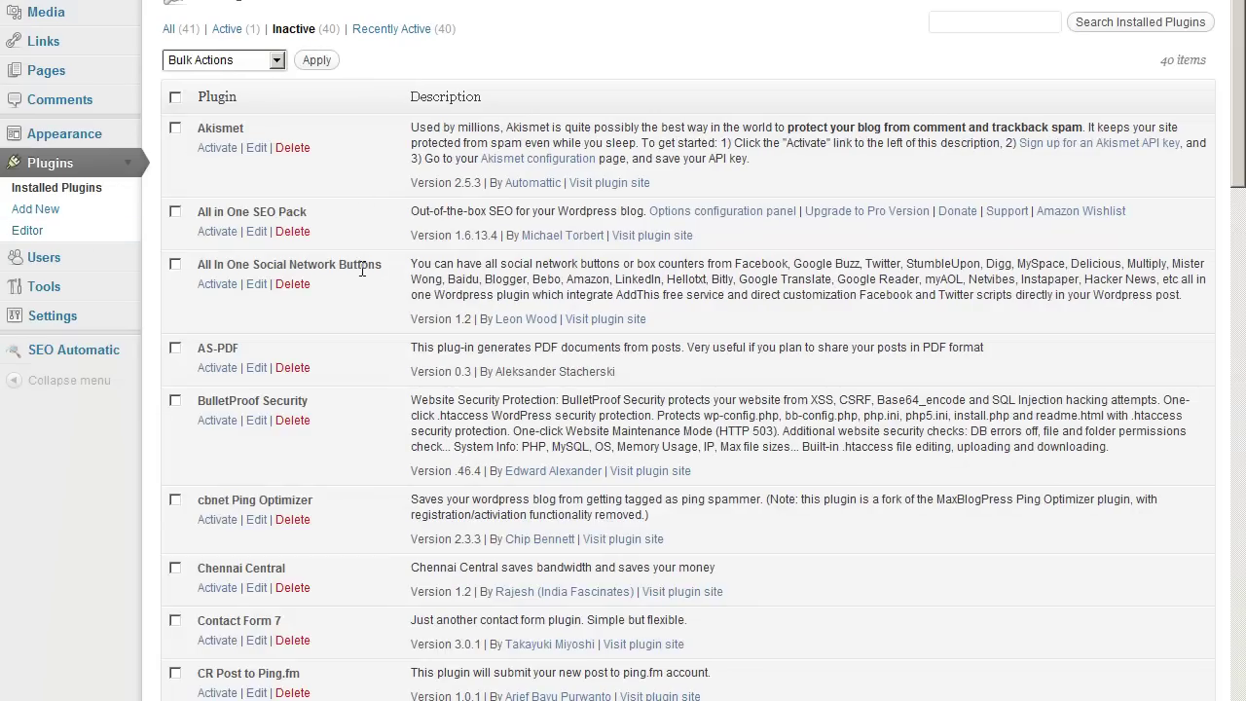
scroll(360, 268, down, 10)
scroll(1133, 368, down, 7)
scroll(1132, 368, up, 17)
click(228, 32)
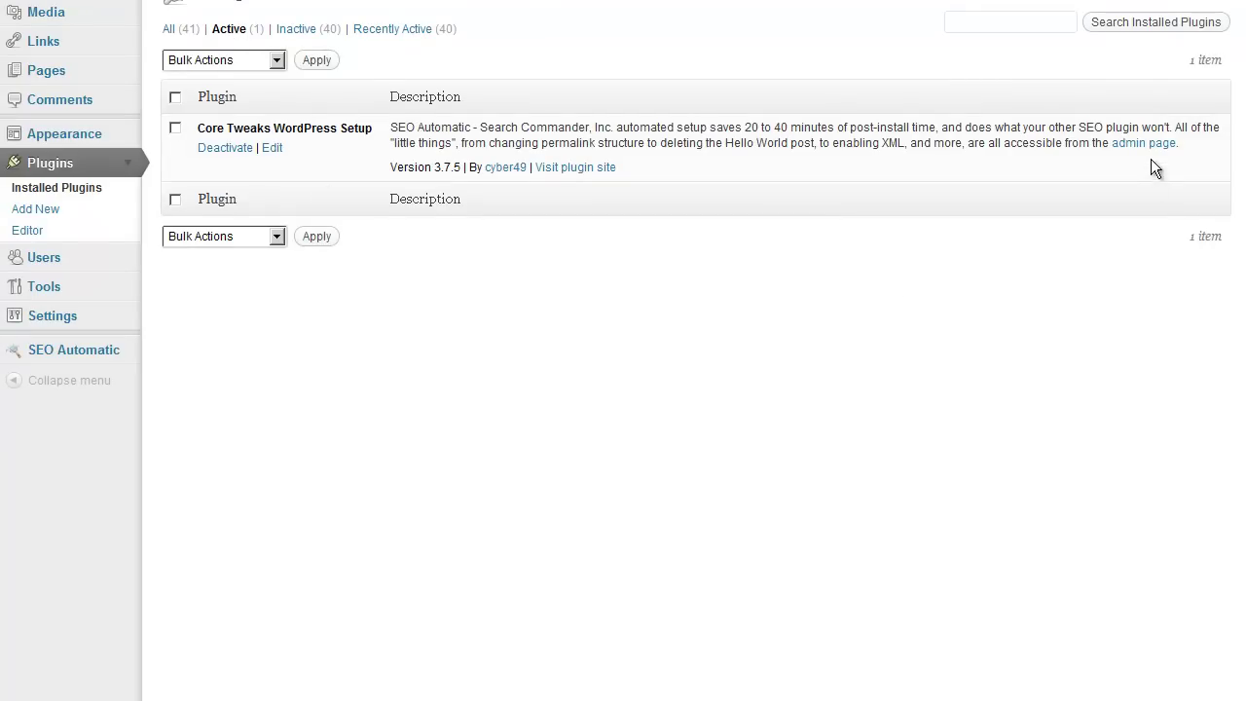
click(1143, 144)
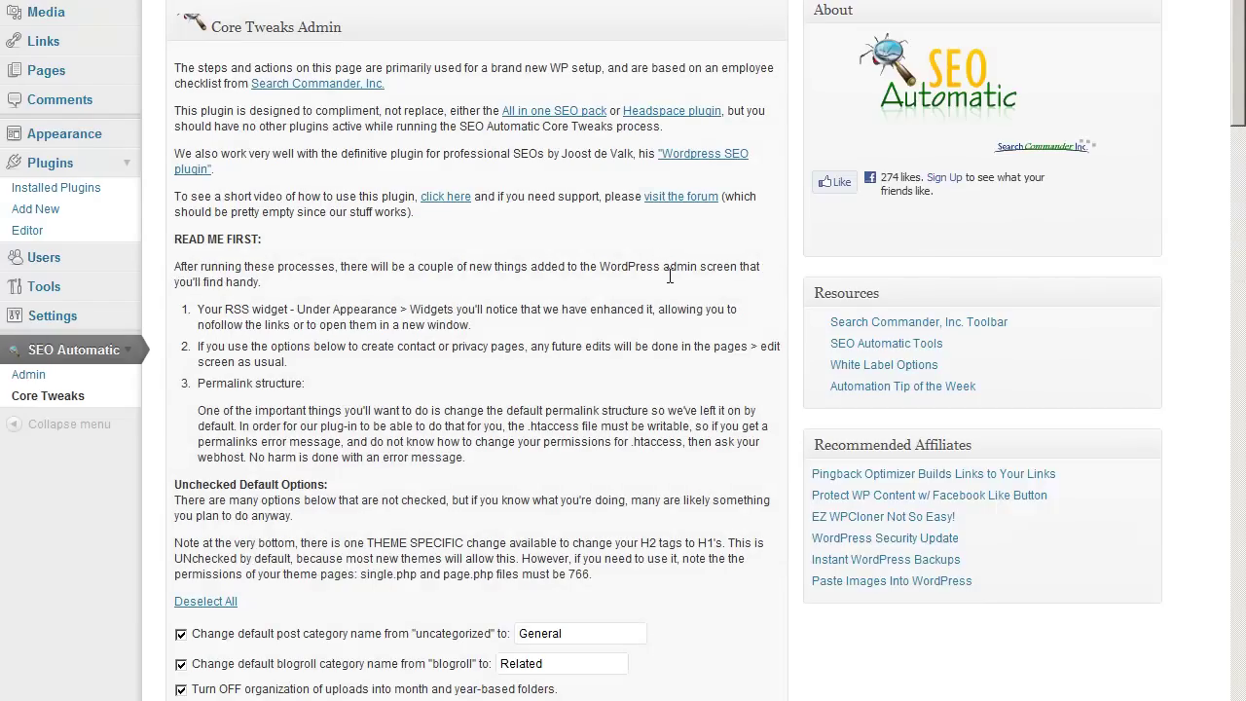
- Set the new default post category name to "Insiders Hub Reviews" in the Core Tweaks options
scroll(668, 275, down, 6)
scroll(670, 275, up, 1)
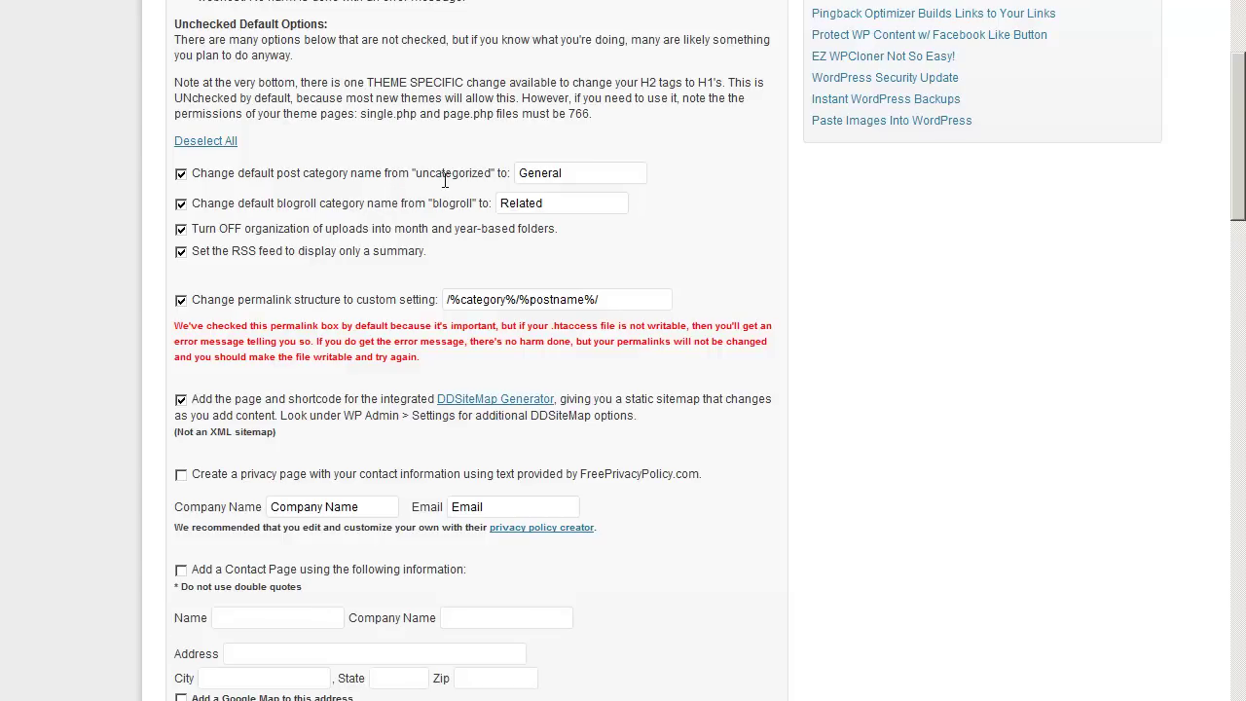
drag(575, 173, 516, 173)
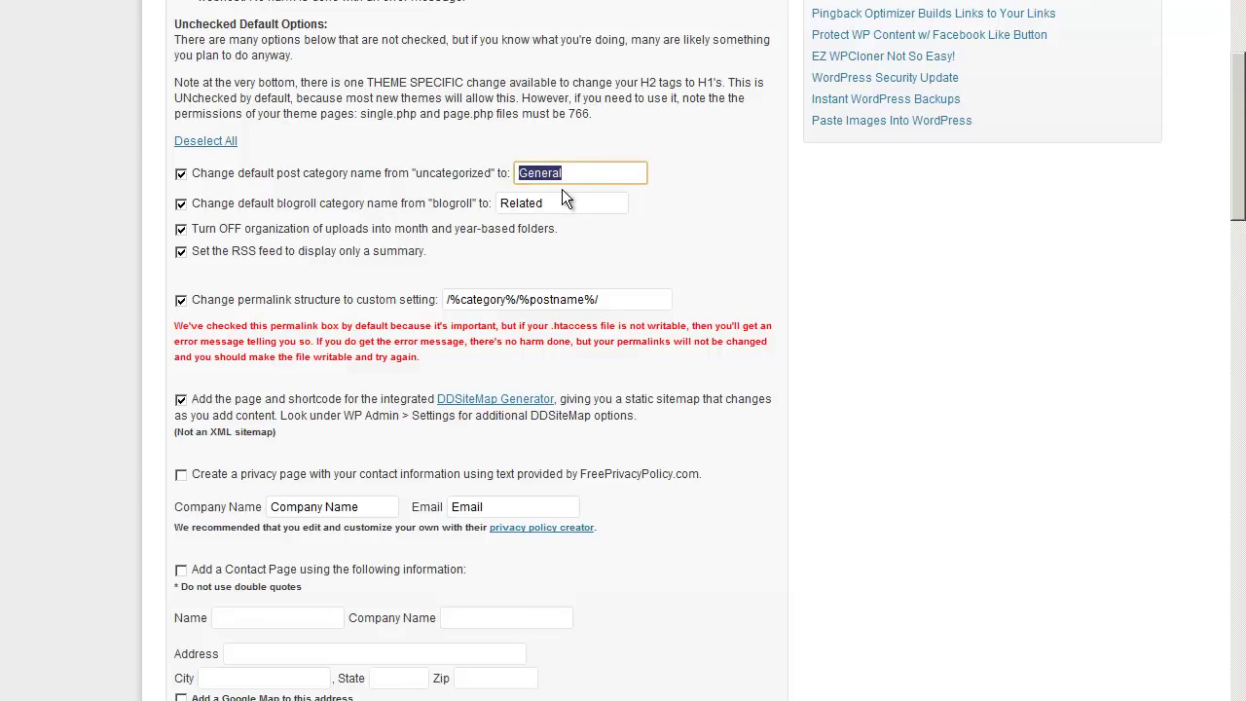
text(Insiders Hub R)
text(eviews)
- Review the default blogroll category name, the custom permalink structure and the post category name in the Core Tweaks options
click(621, 203)
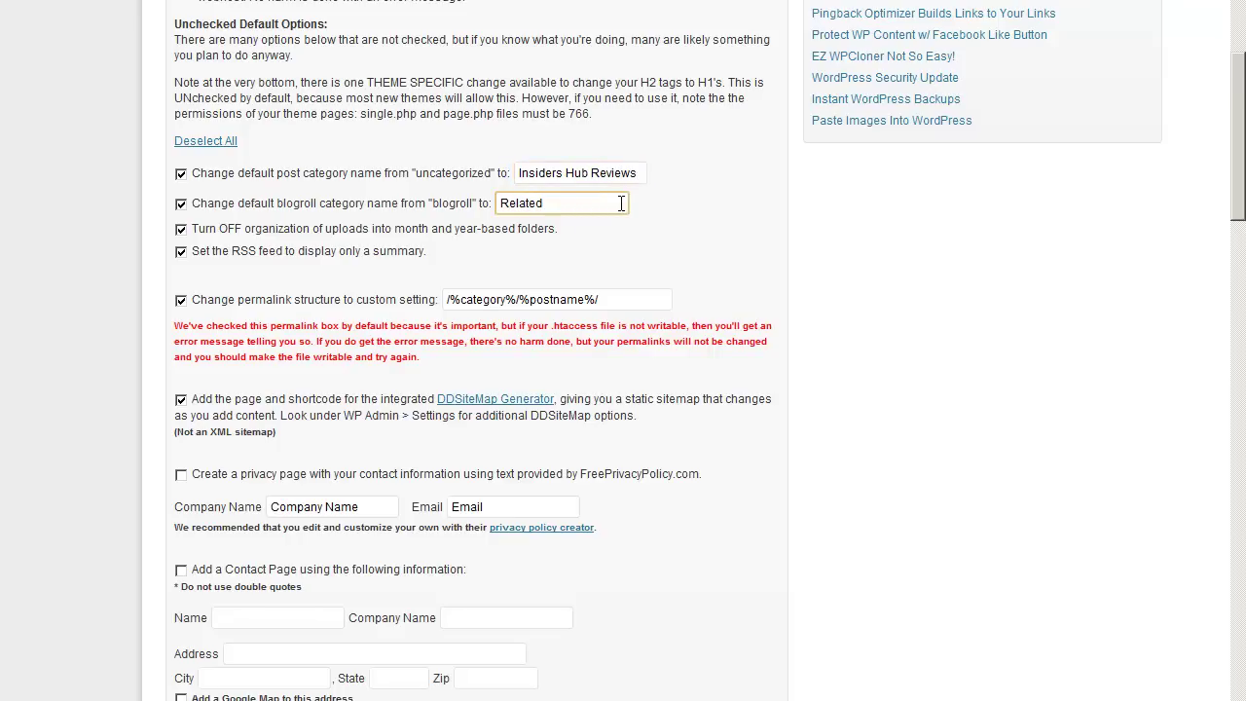
click(462, 302)
drag(462, 304, 583, 301)
click(631, 302)
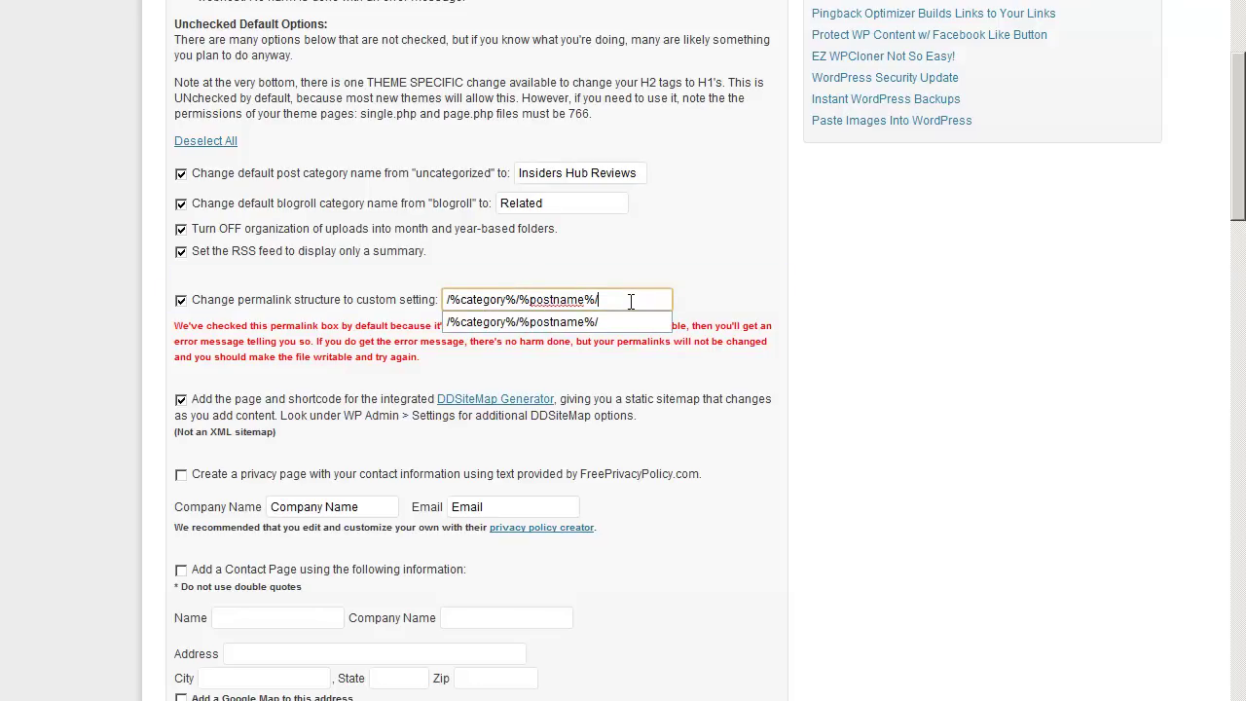
drag(638, 173, 552, 175)
click(609, 249)
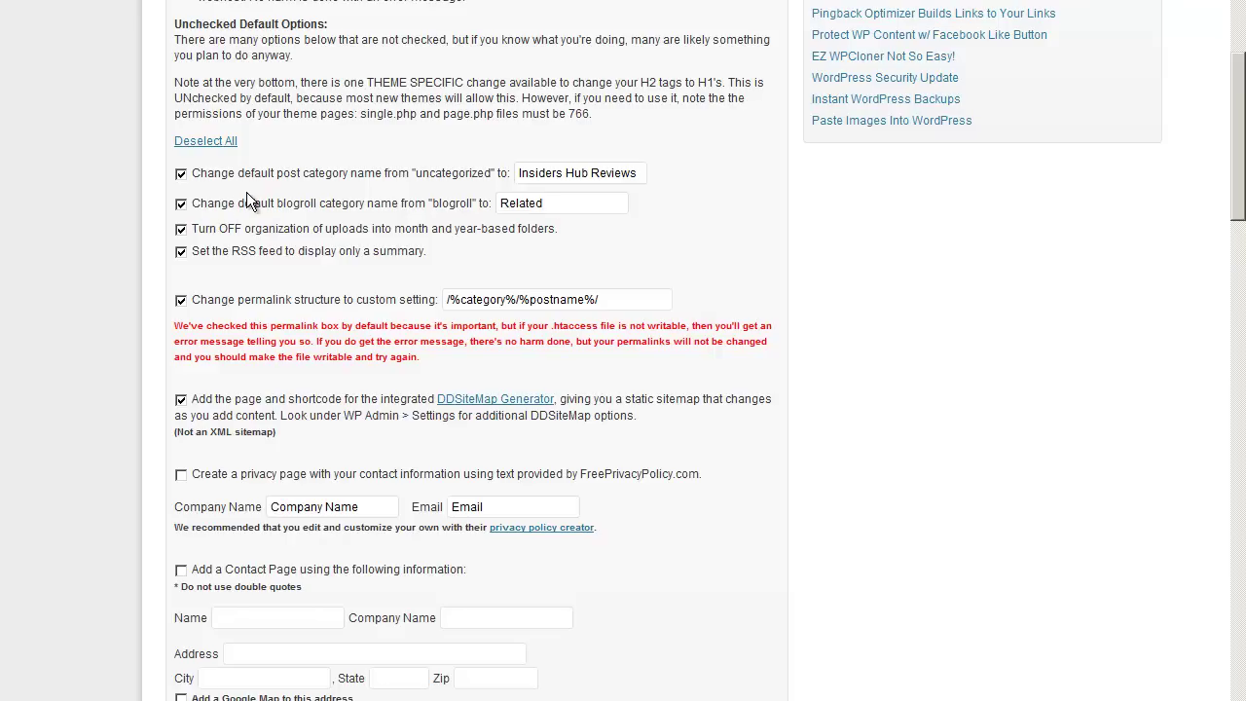
- Set the new default blogroll category name to "Related Internet Marketing Products"
click(556, 205)
text(Internet marketing)
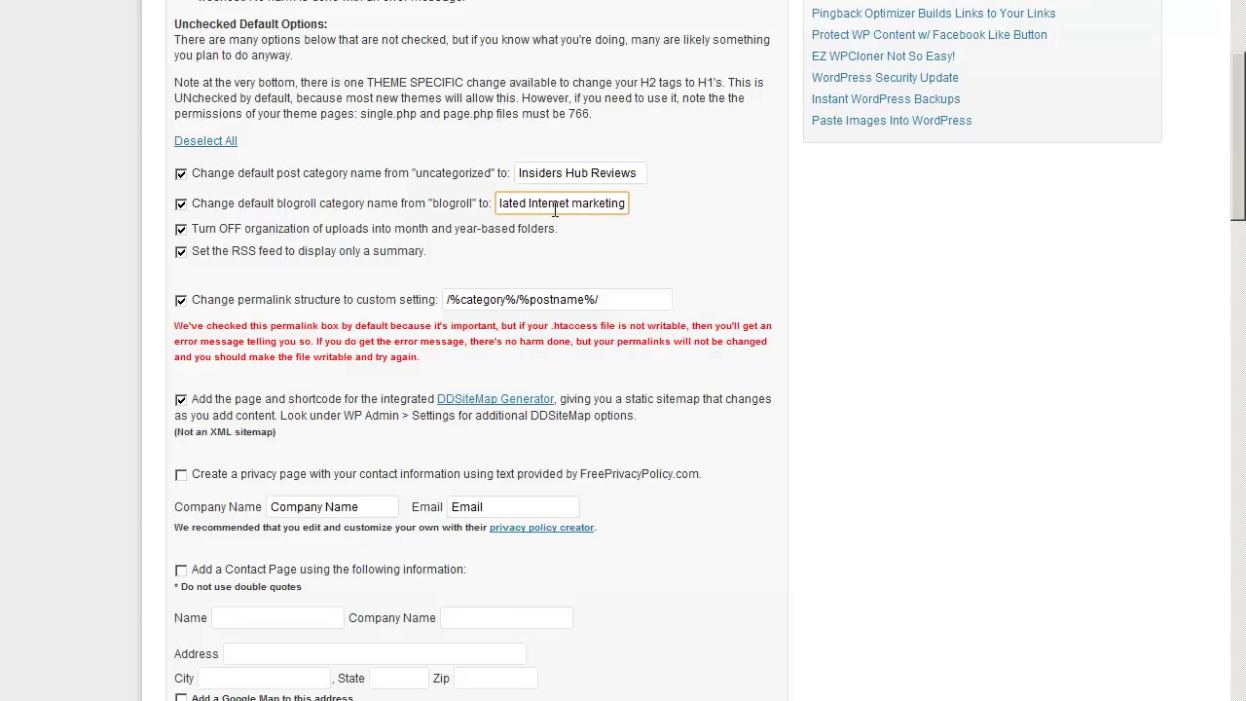
text( Products)
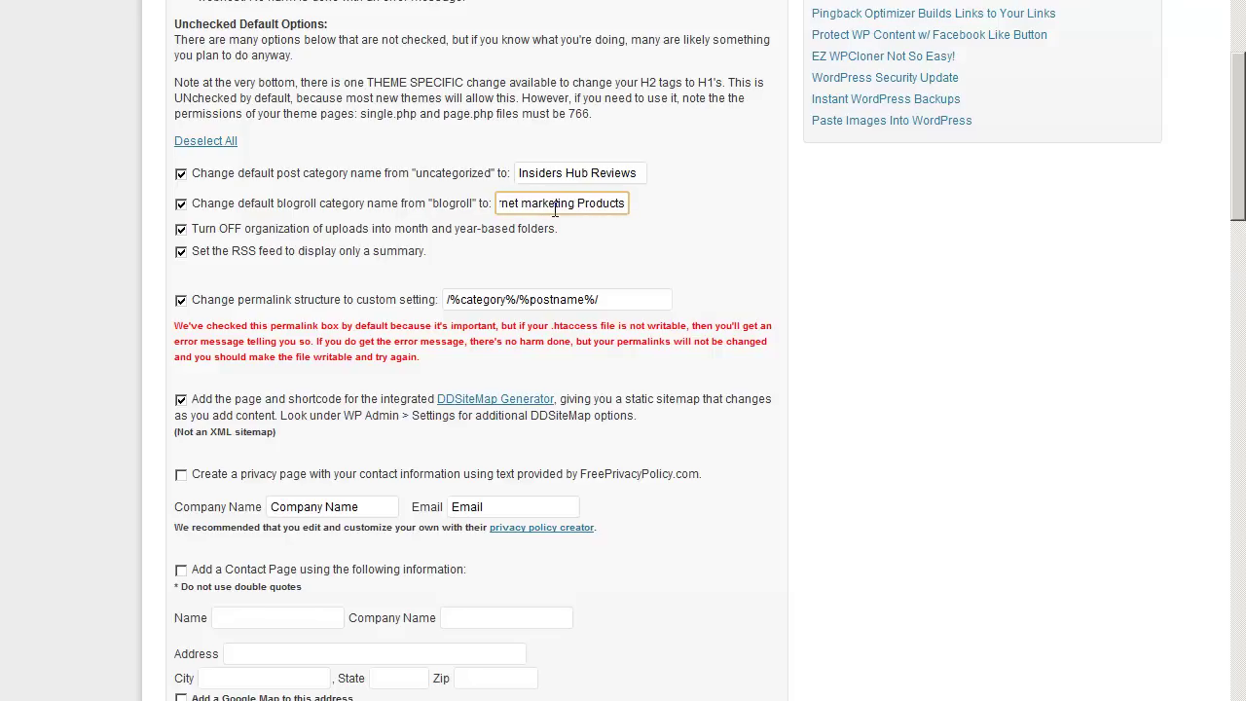
click(516, 204)
key(BackSpace)
text(M)
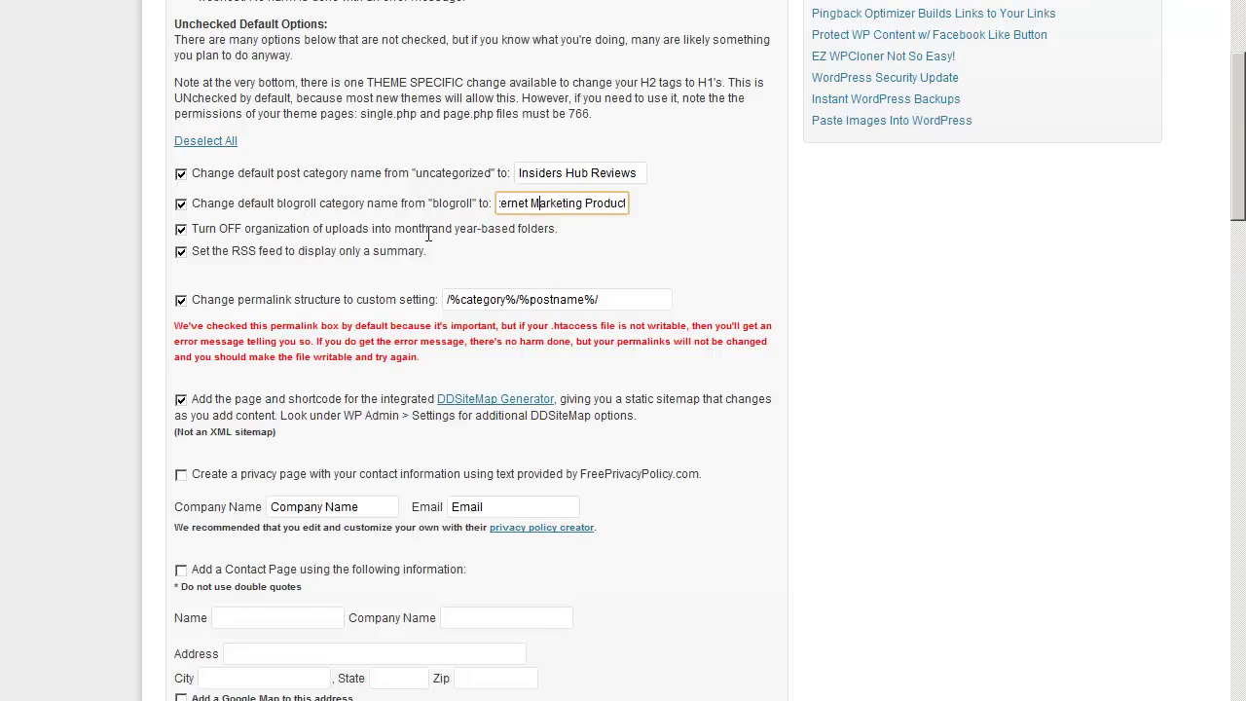
- Review the RSS summary option and the category and postname parts of the custom permalink structure
scroll(507, 246, down, 1)
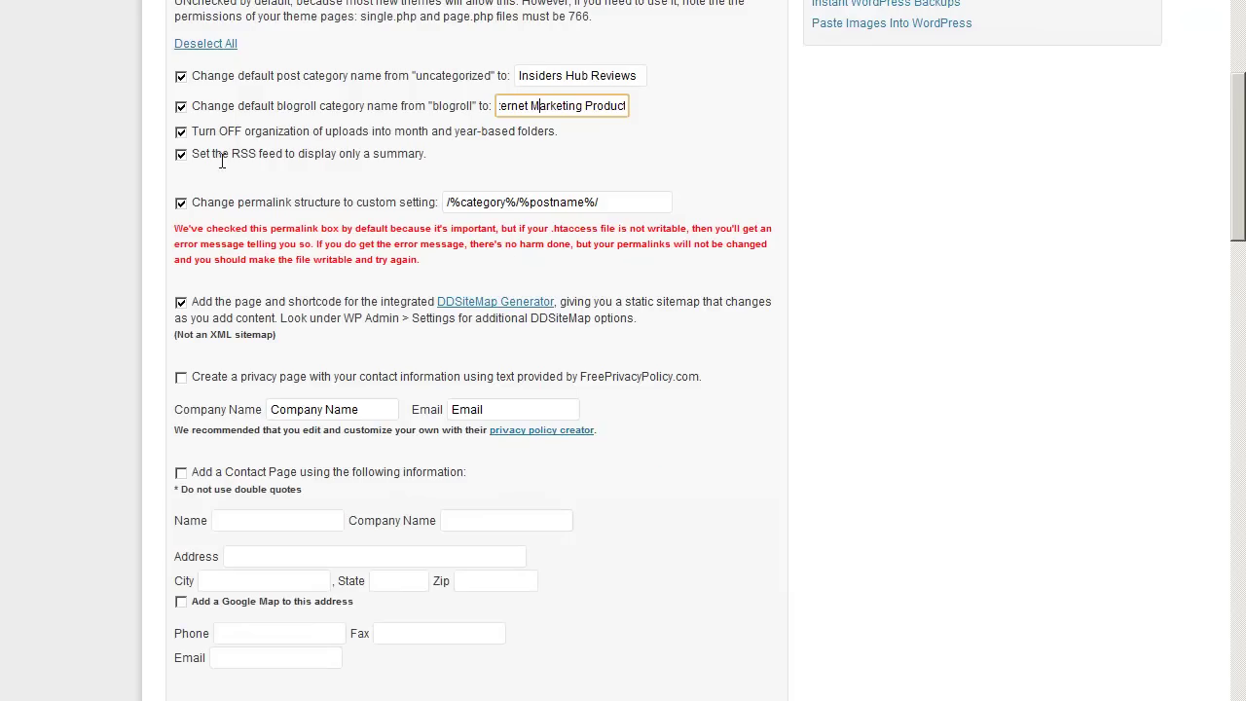
click(428, 154)
scroll(418, 222, down, 1)
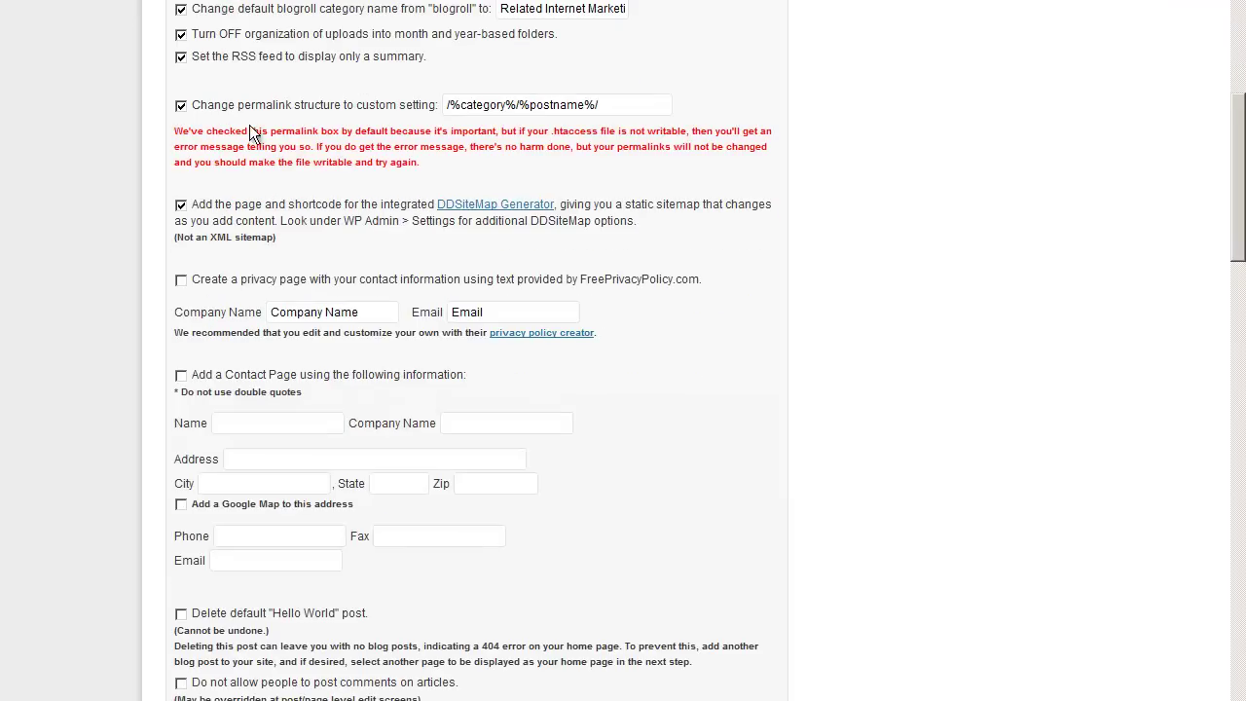
drag(518, 107, 436, 108)
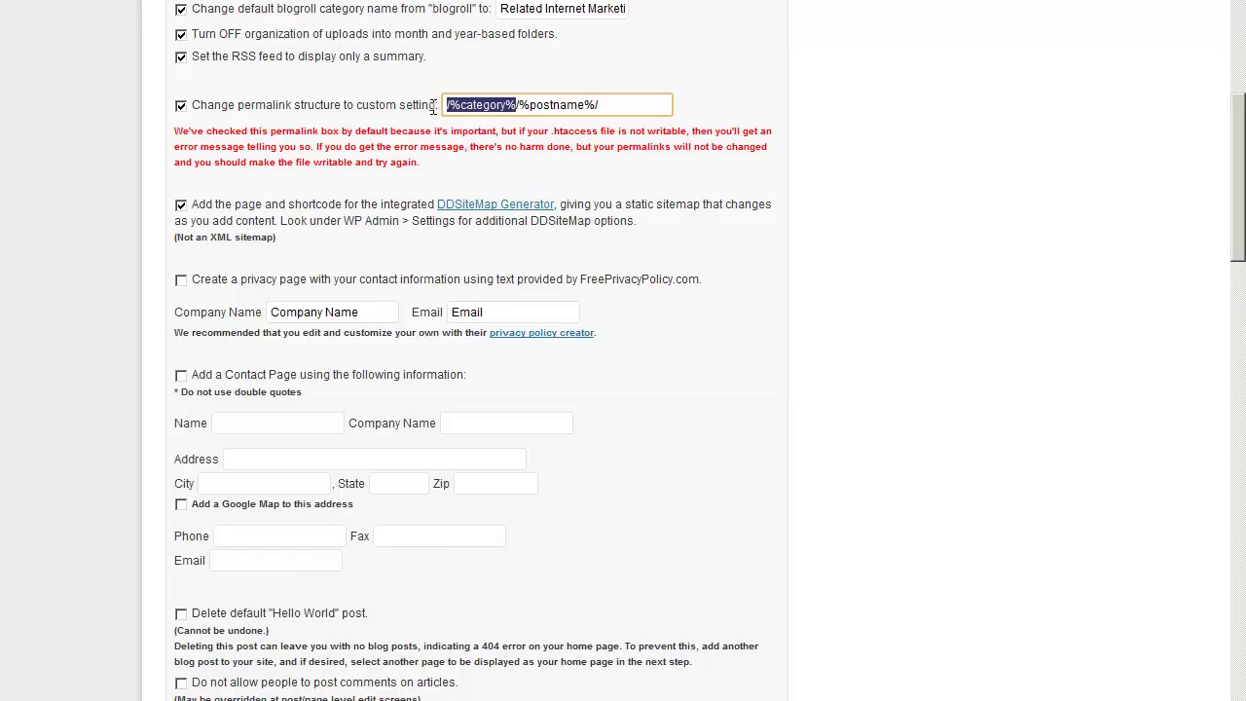
click(652, 105)
click(717, 106)
click(518, 108)
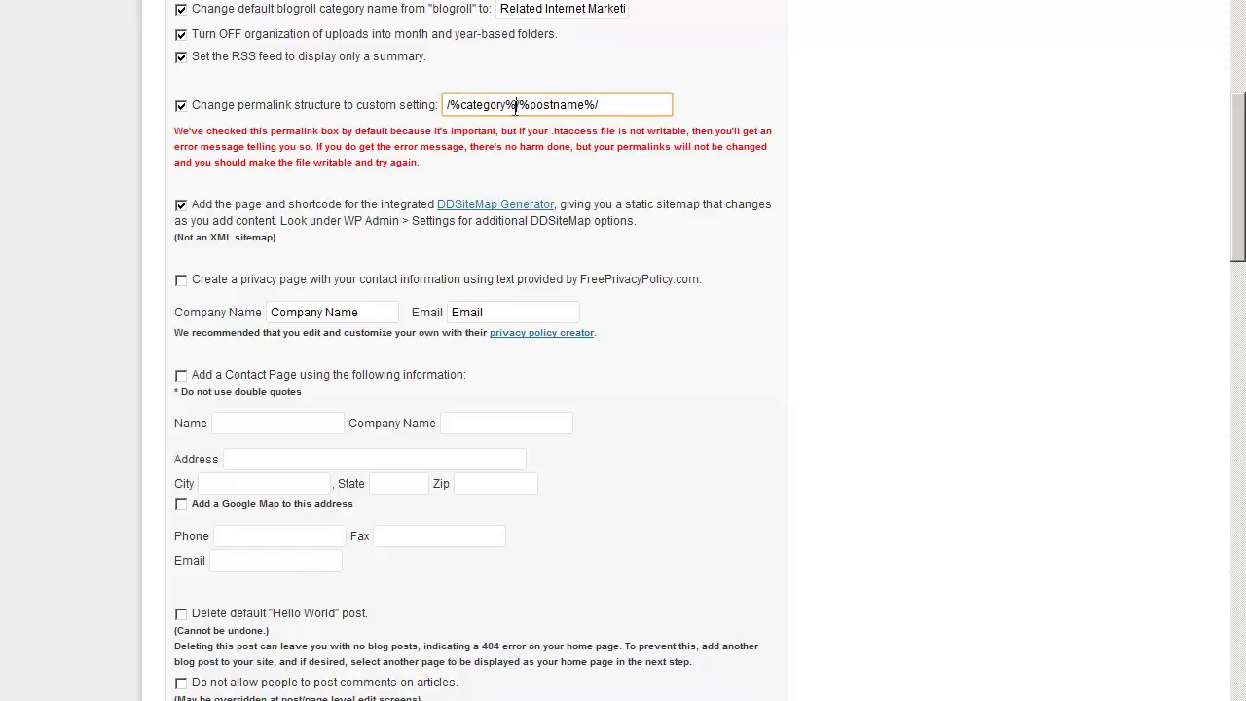
drag(516, 108, 447, 116)
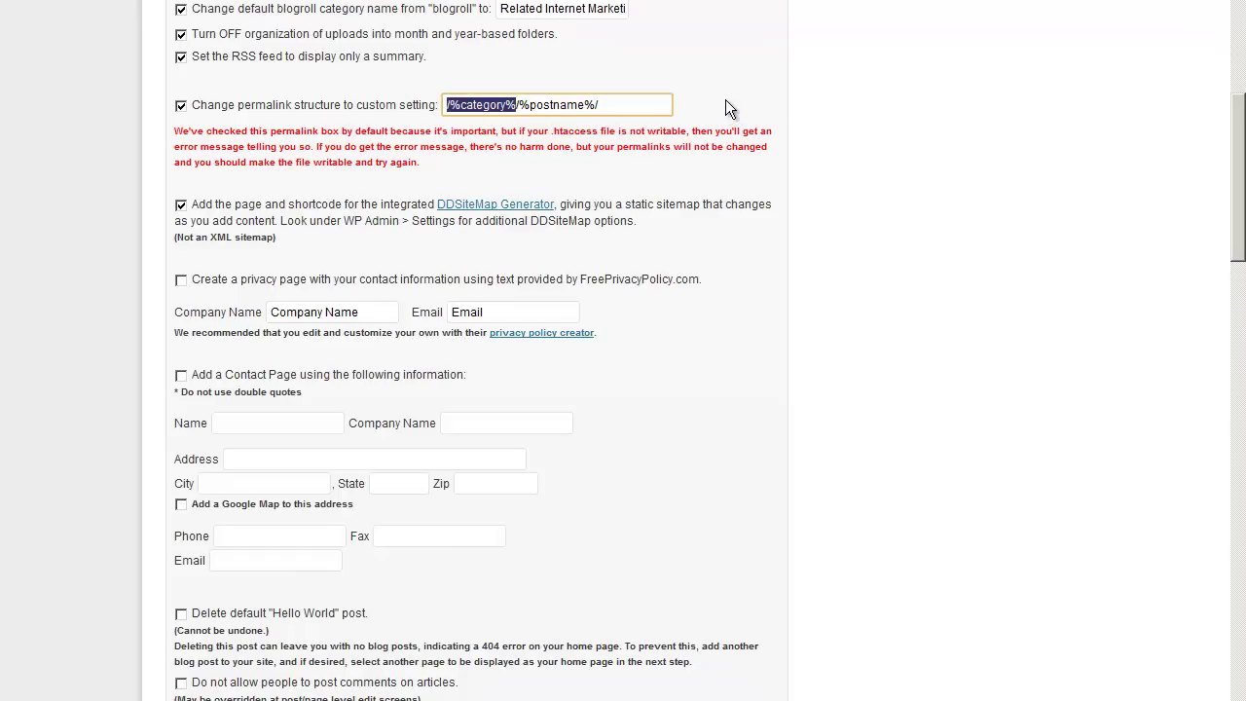
click(663, 90)
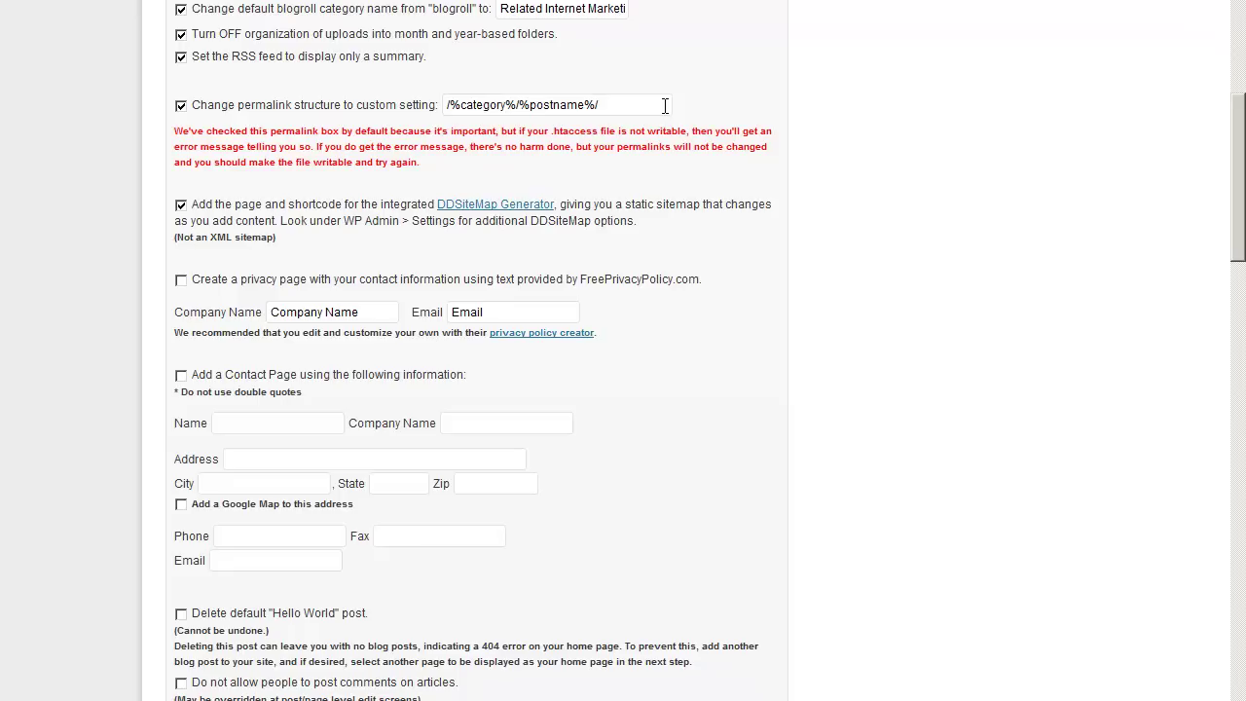
- Enable the privacy page option and set its company name to "Insiders Hub Reviews - Kissim.org"
scroll(685, 174, down, 1)
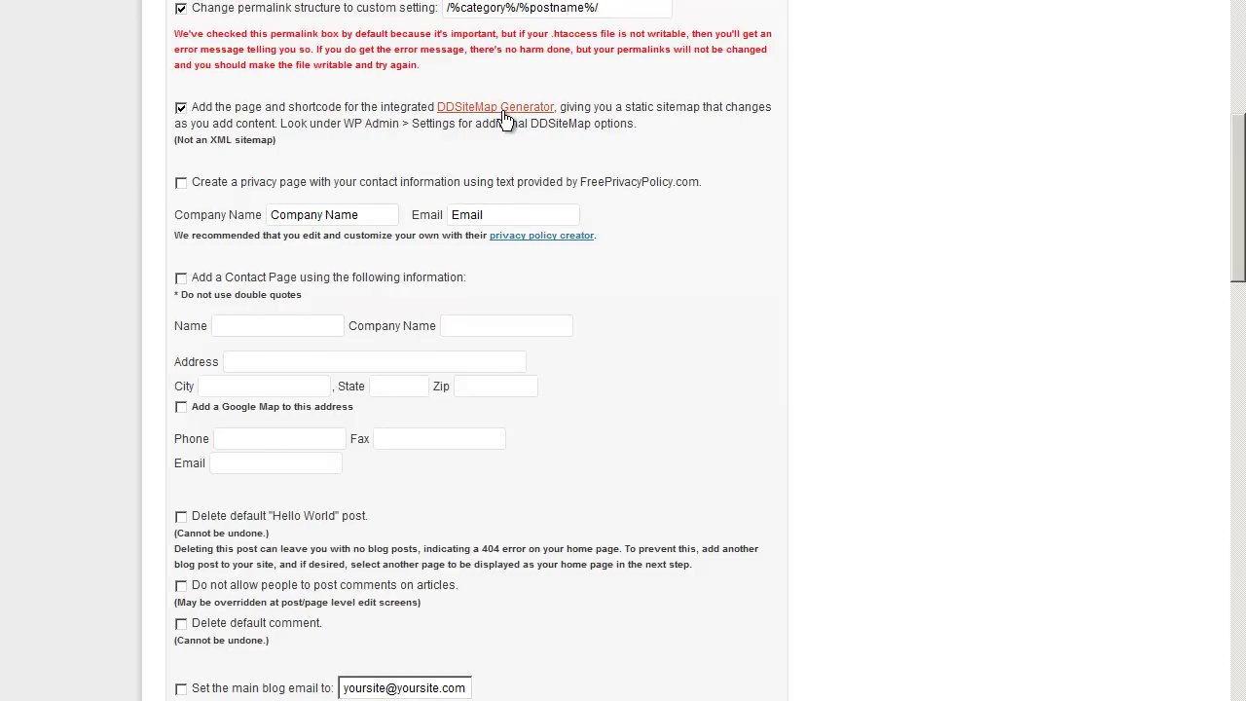
scroll(659, 234, down, 1)
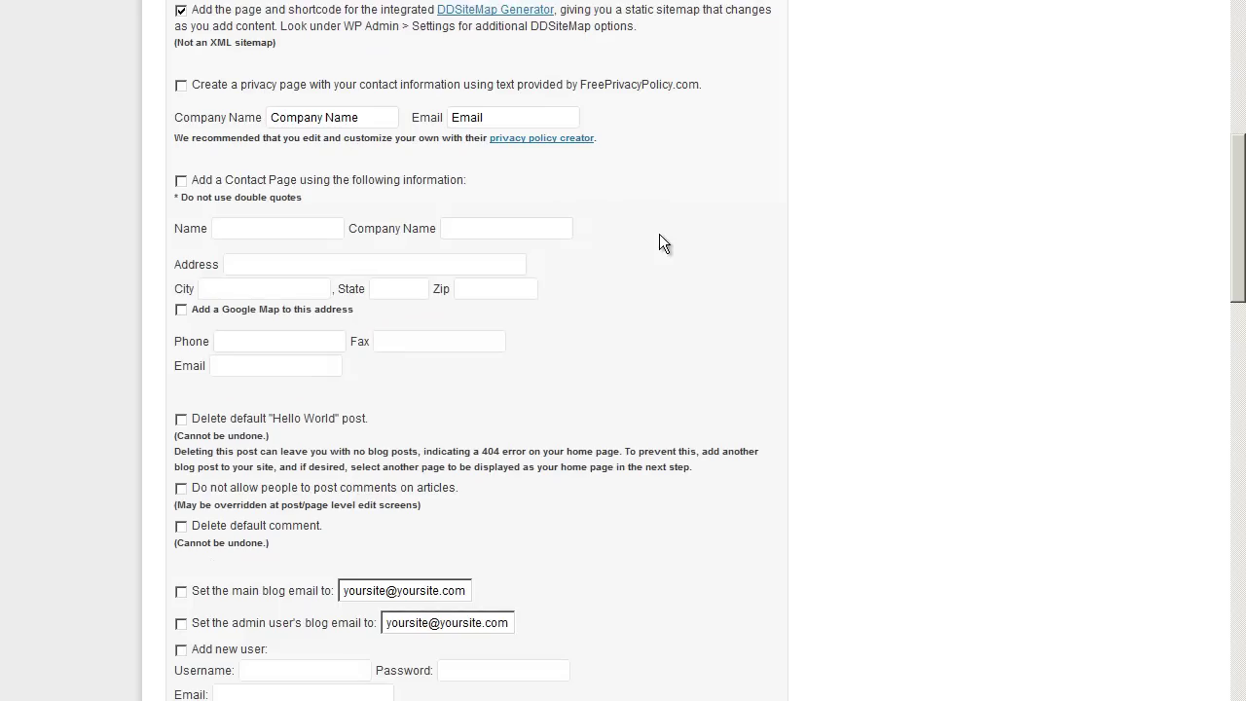
click(181, 86)
drag(363, 108, 218, 130)
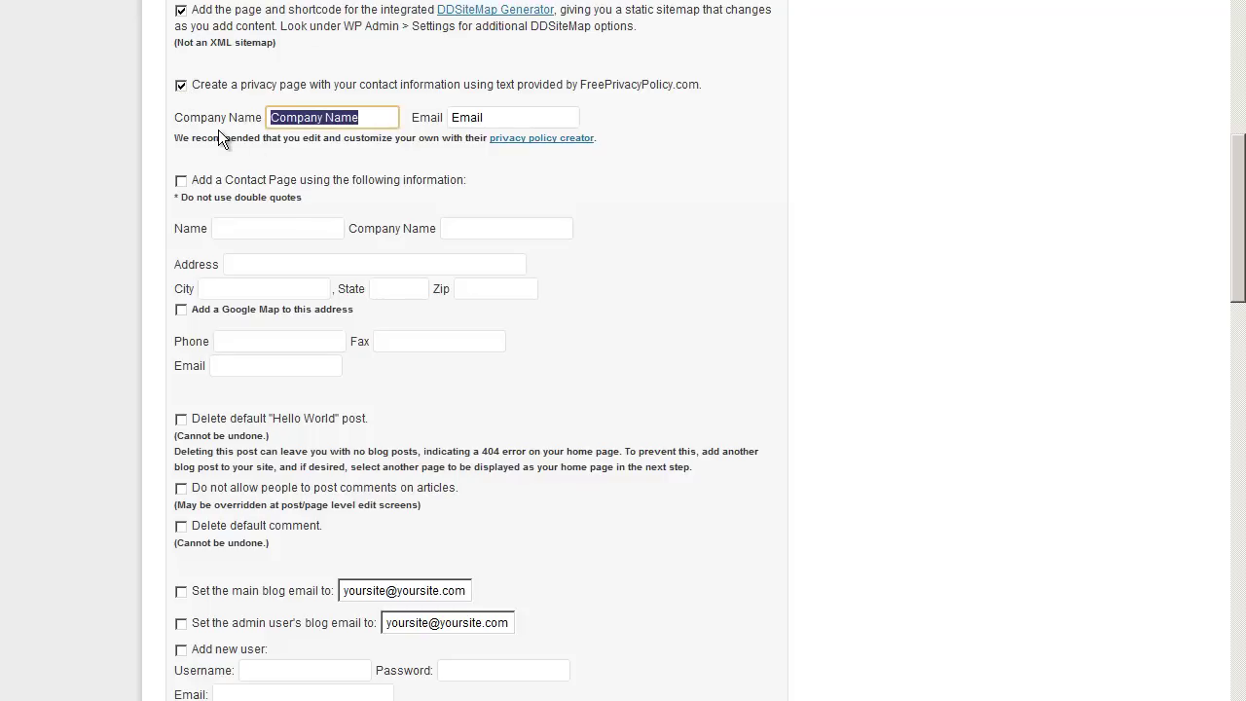
text(Insiders )
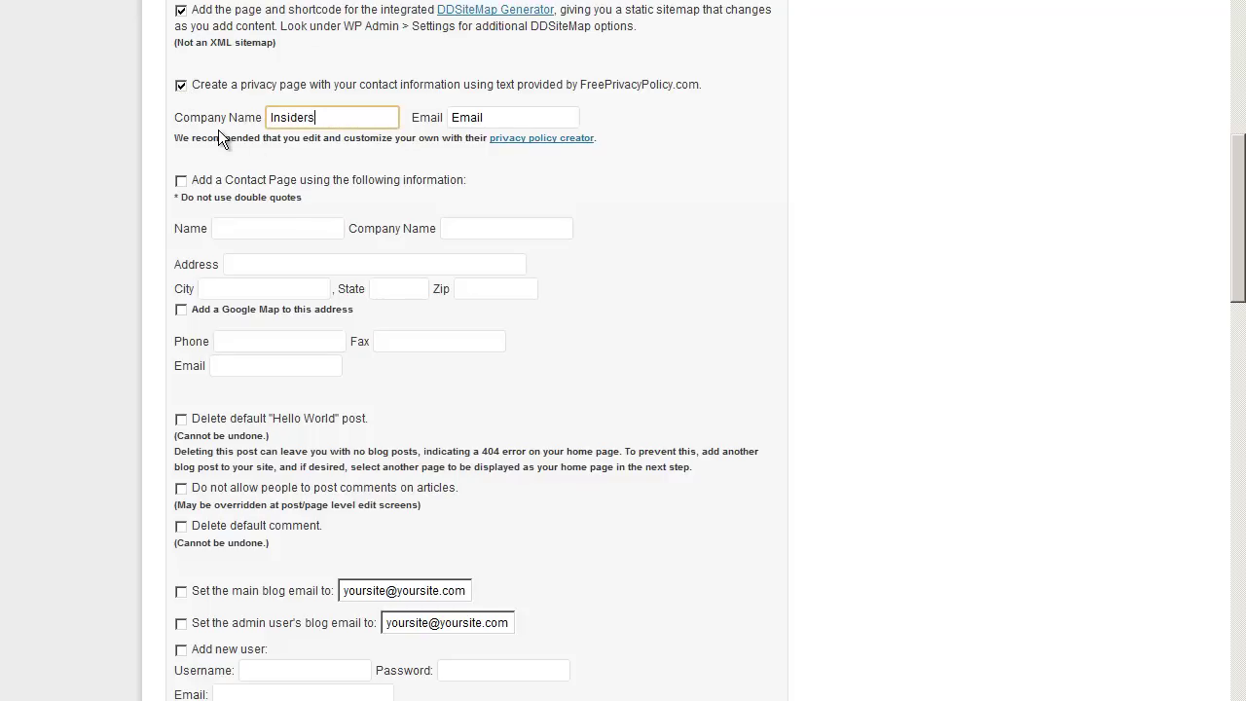
text(Hub Reviews - KIss)
key(BackSpace)
key(BackSpace)
text(sim.org)
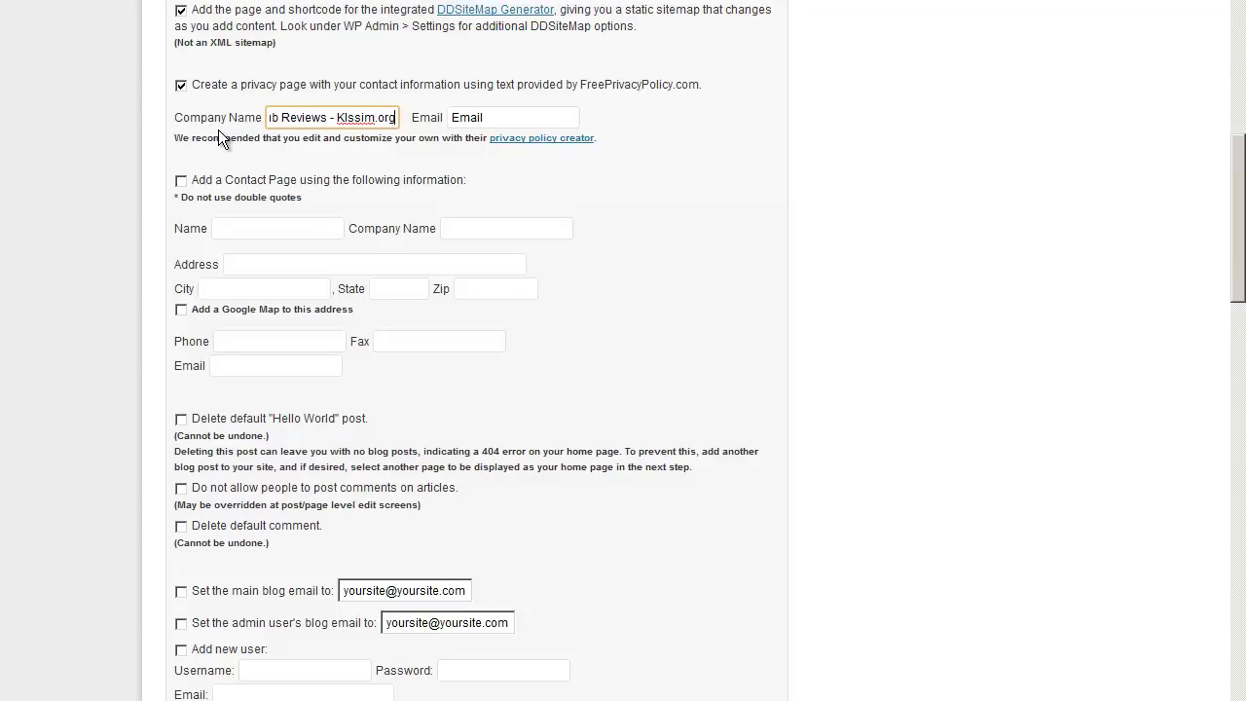
click(349, 118)
key(BackSpace)
text(i)
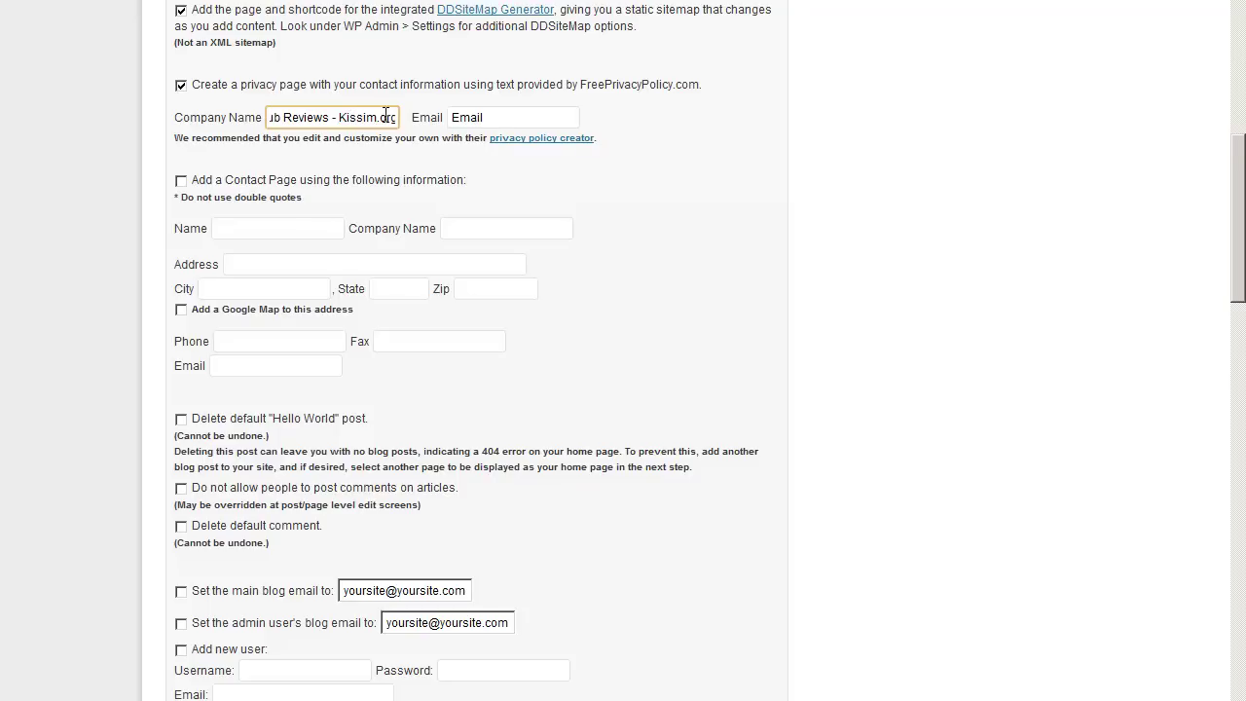
- Fill in the privacy page's contact e-mail with the saved site e-mail address
click(485, 119)
double_click(485, 119)
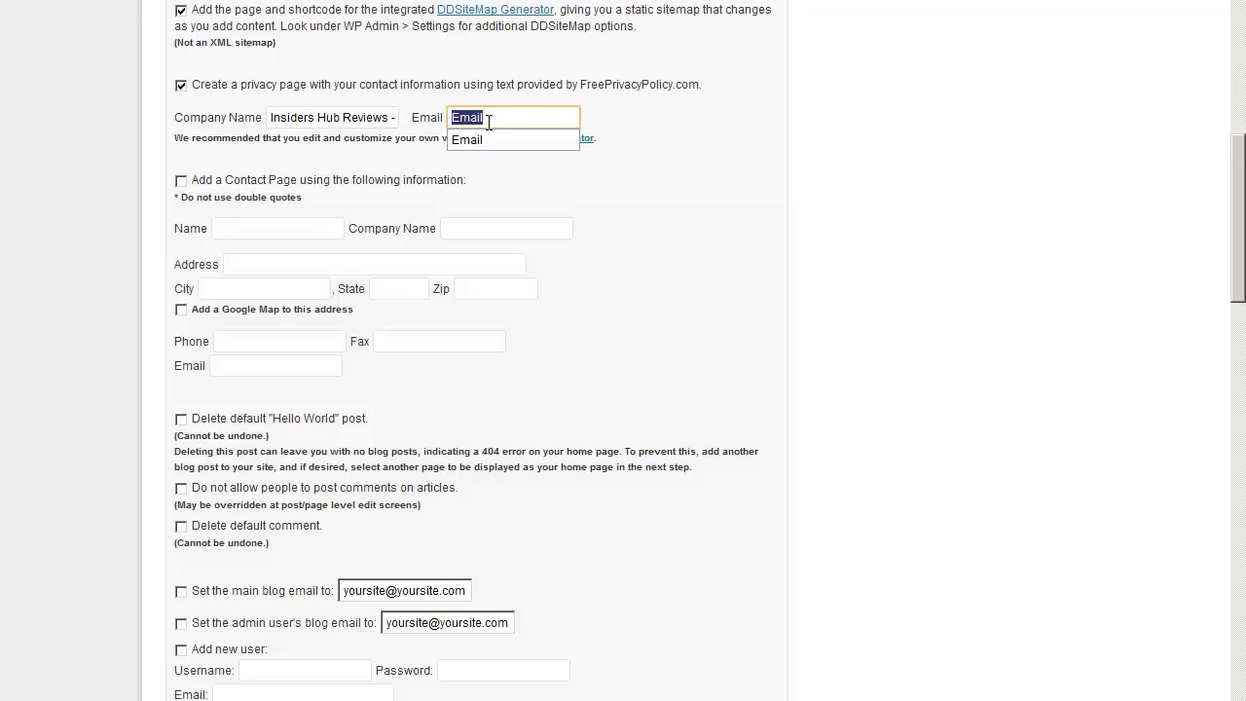
text(kissi)
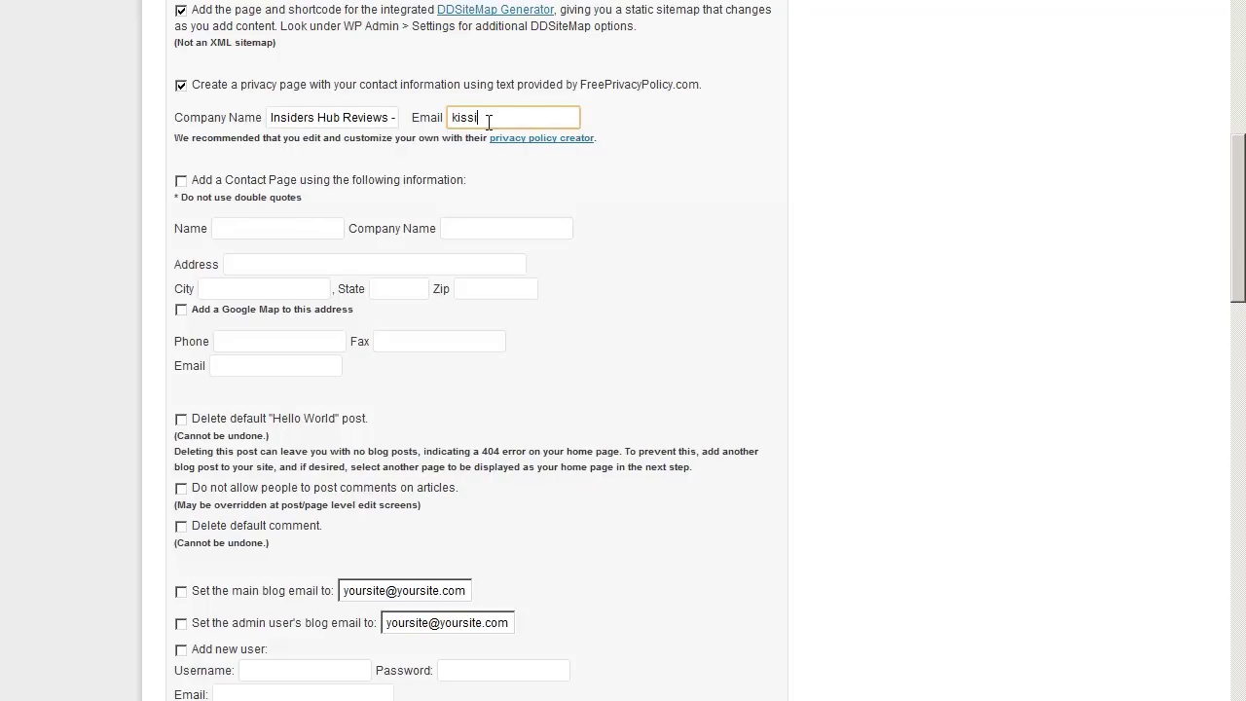
key(BackSpace)
key(BackSpace)
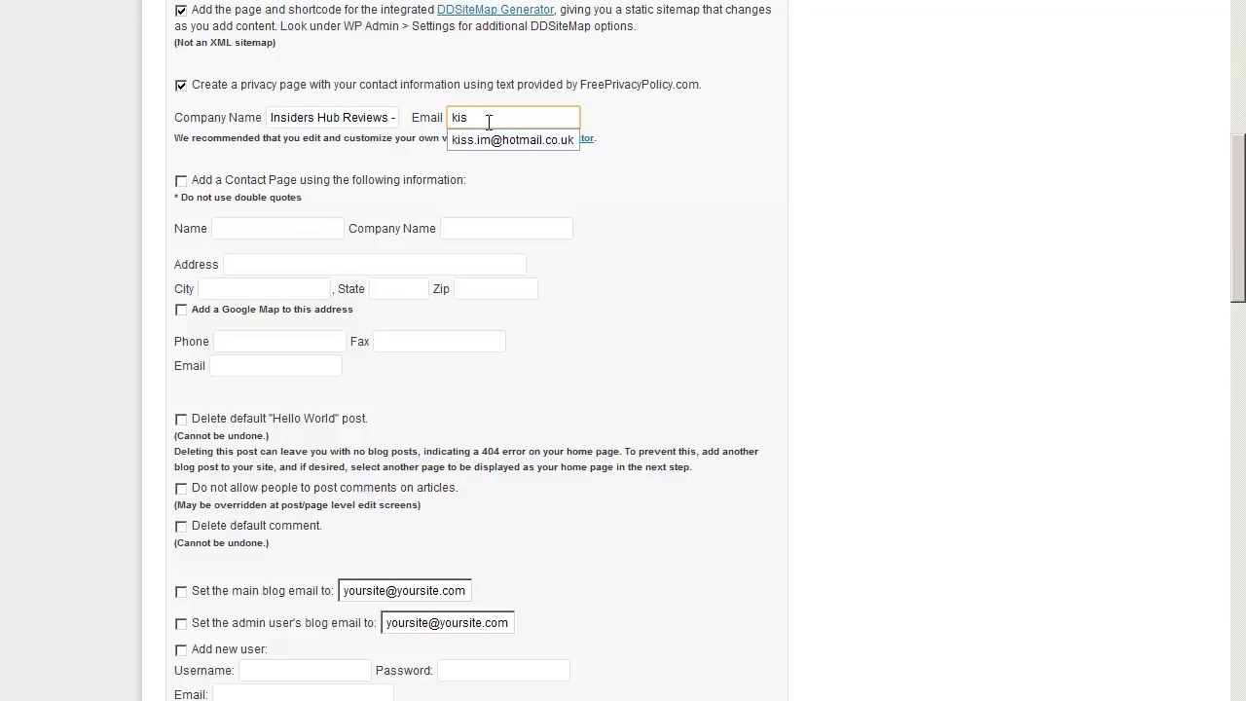
click(477, 142)
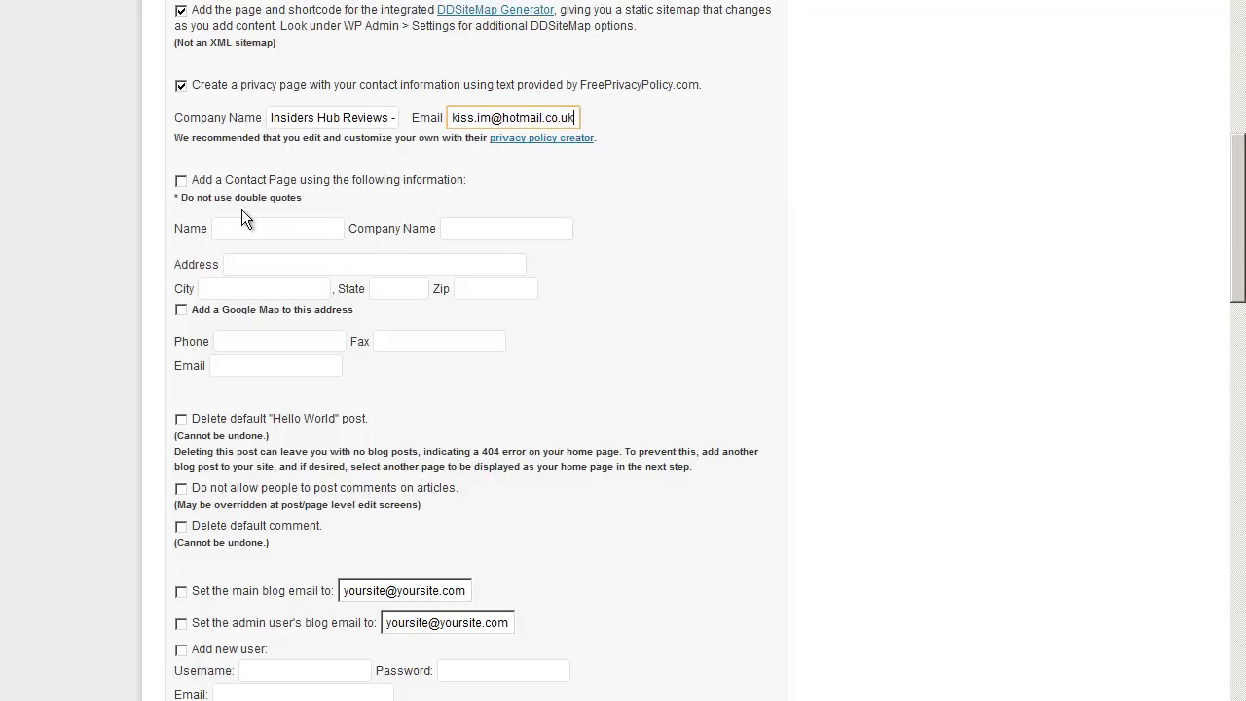
- Enable the Contact Page option and copy the privacy page's company name into its company name field
click(182, 183)
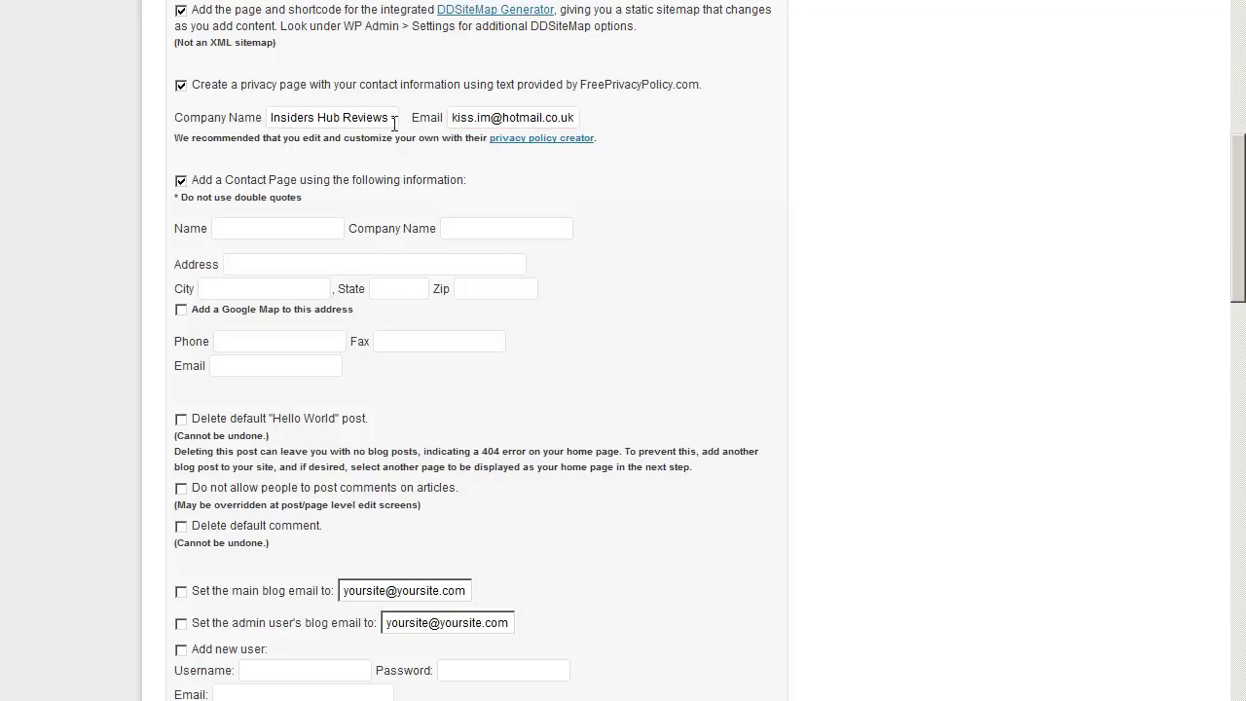
drag(386, 115, 360, 114)
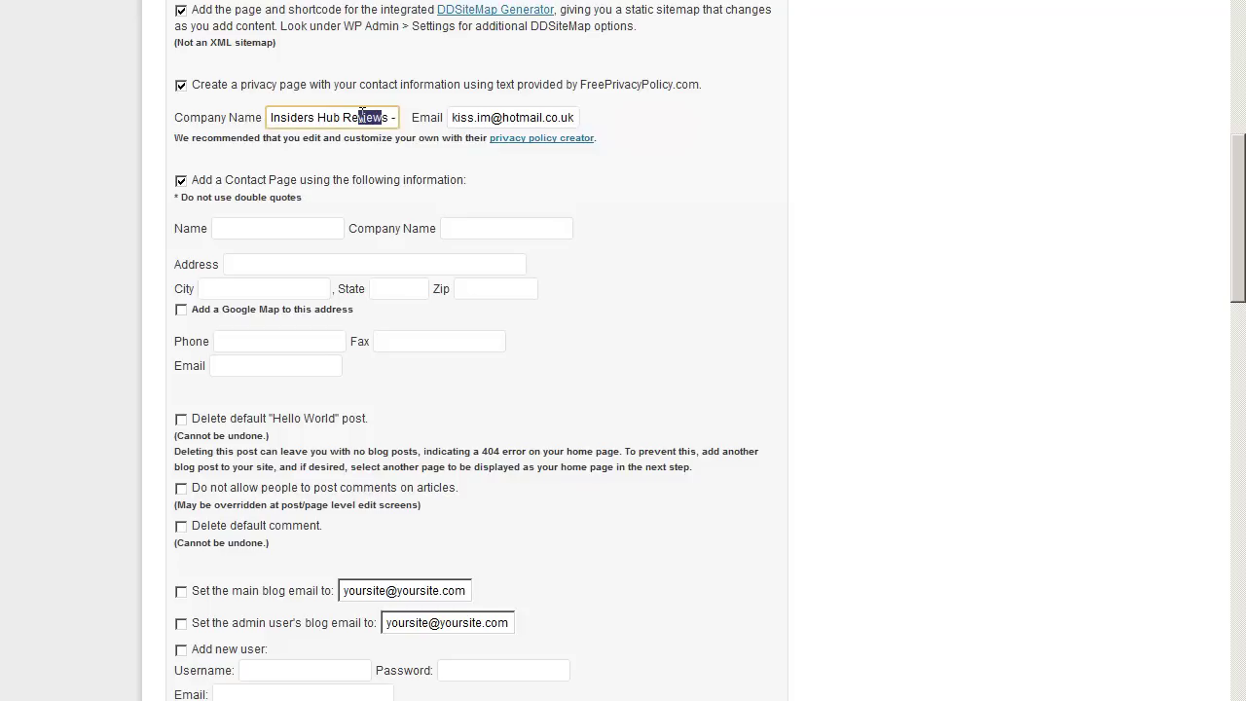
key(ctrl+a)
right_click(360, 114)
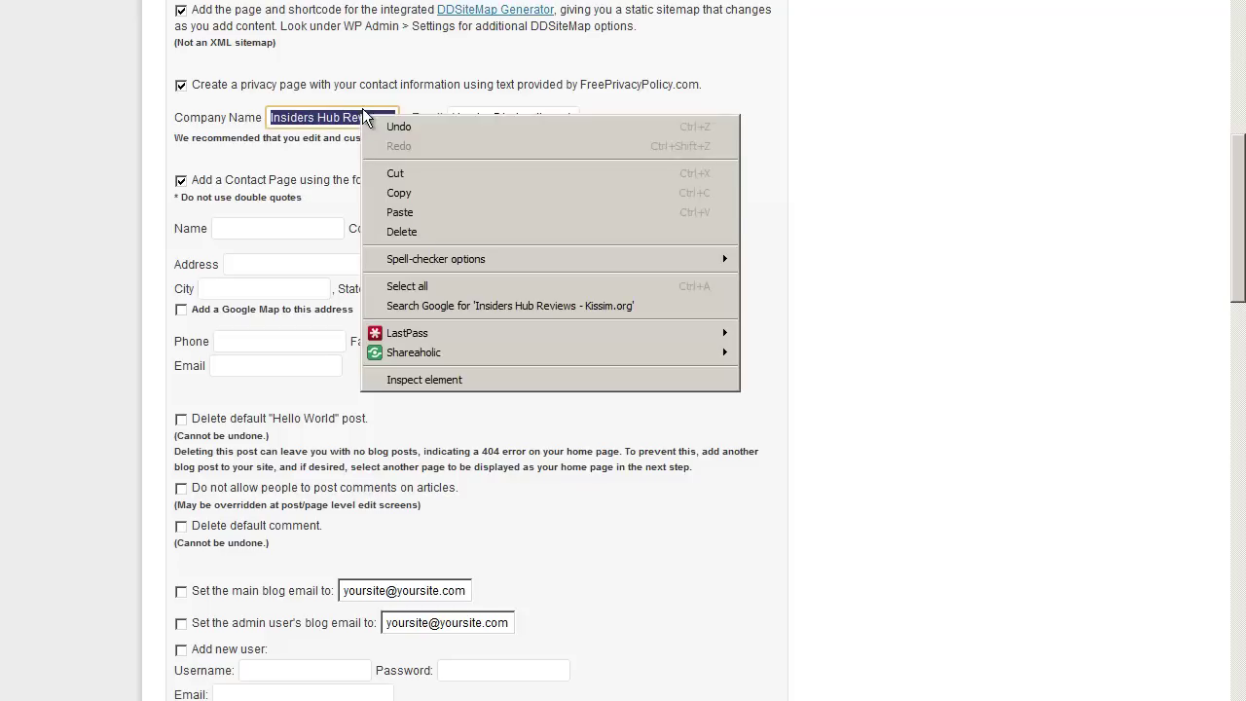
click(420, 201)
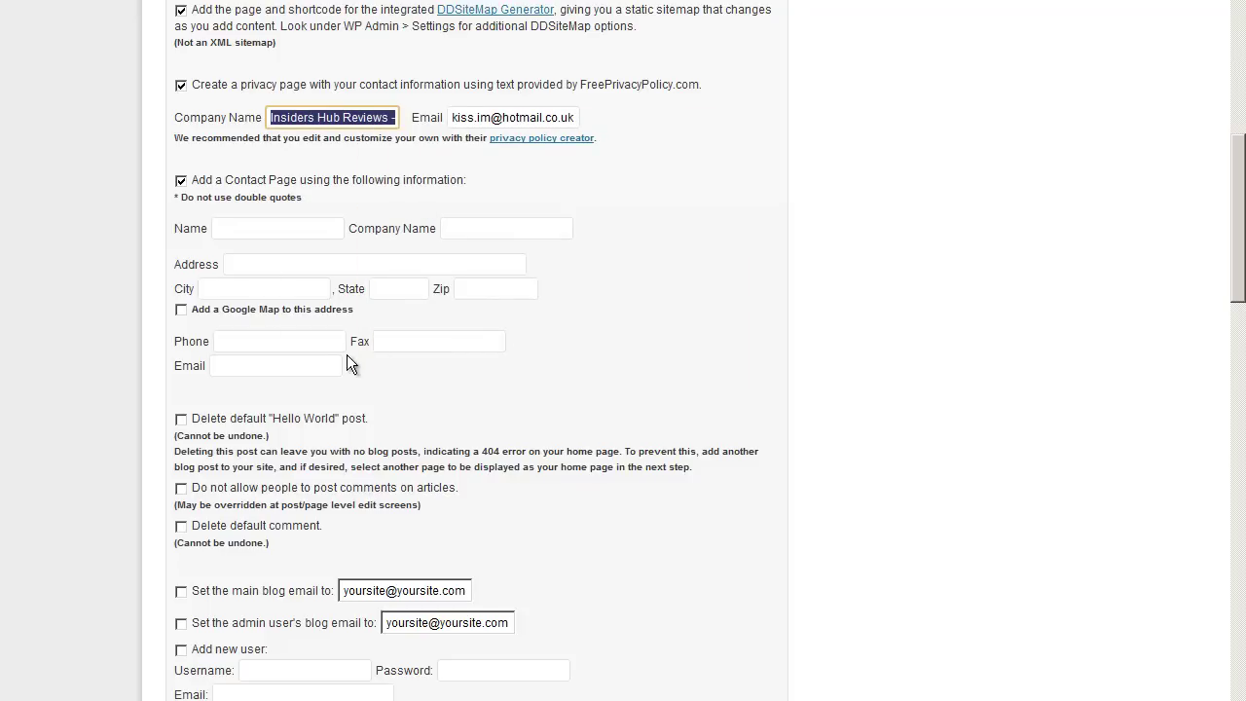
right_click(490, 231)
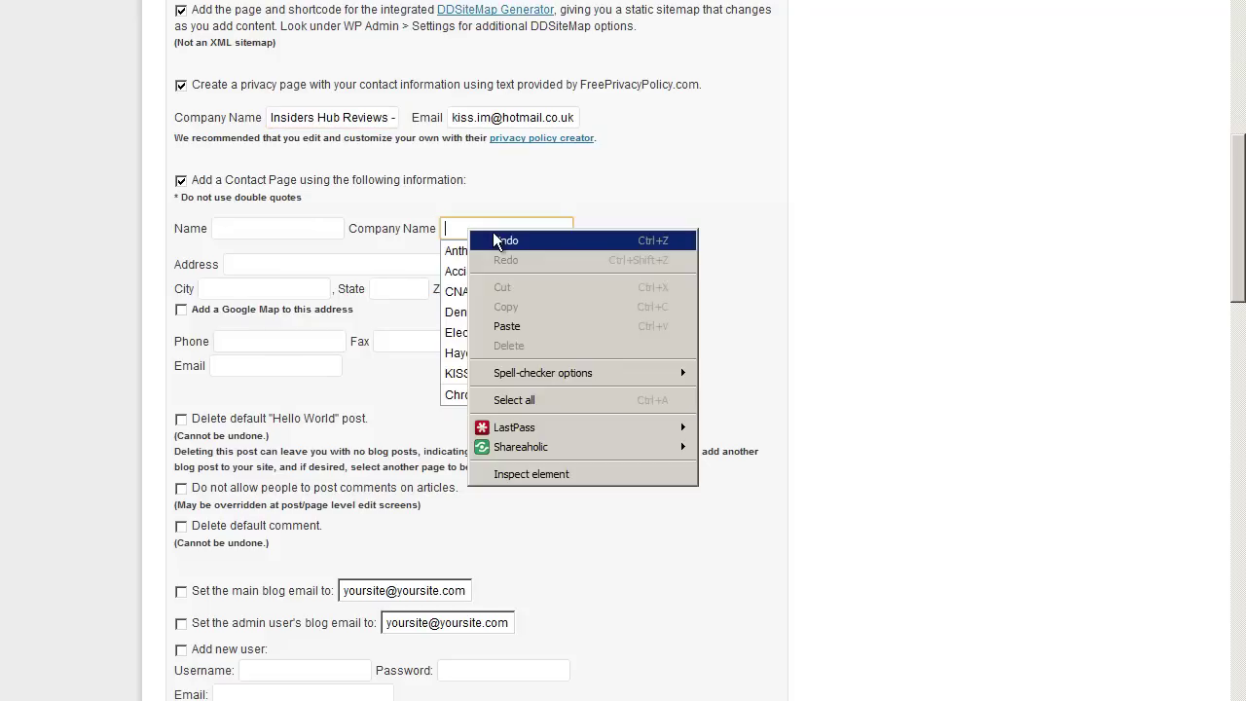
click(513, 322)
- Copy the privacy page's e-mail address into the Contact Page's e-mail field
double_click(476, 118)
key(ctrl+a)
right_click(476, 118)
click(509, 192)
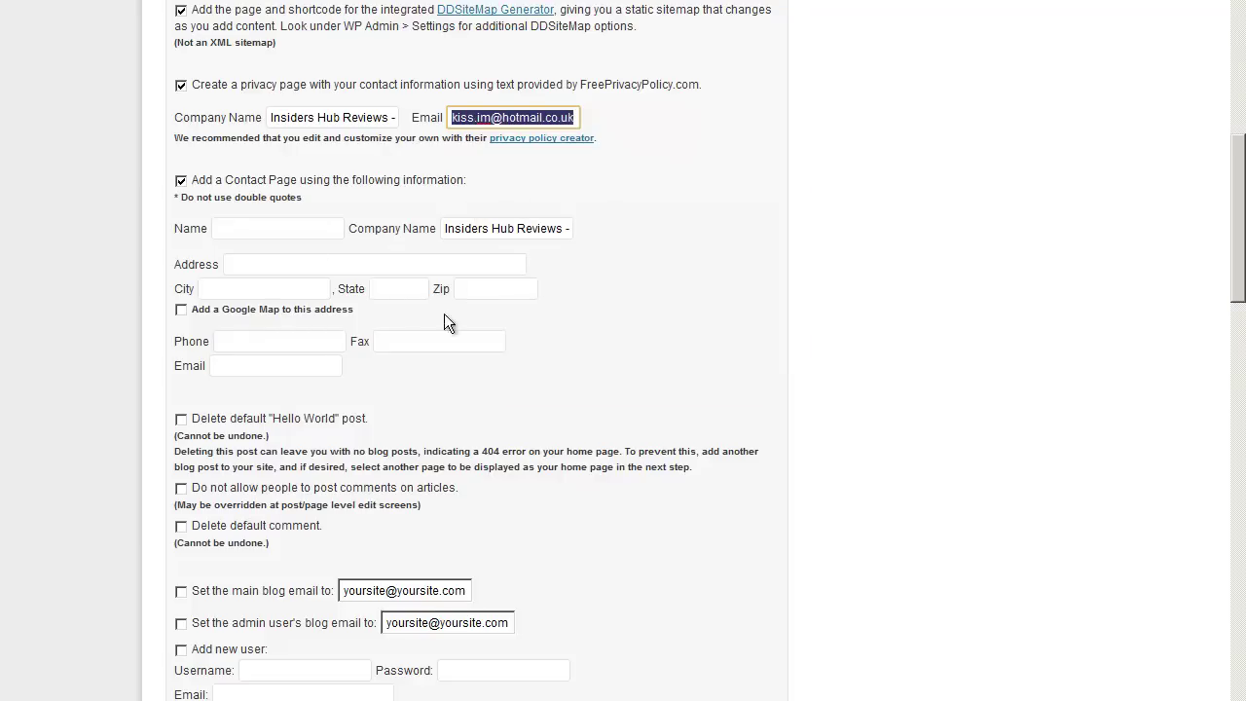
click(259, 370)
right_click(258, 370)
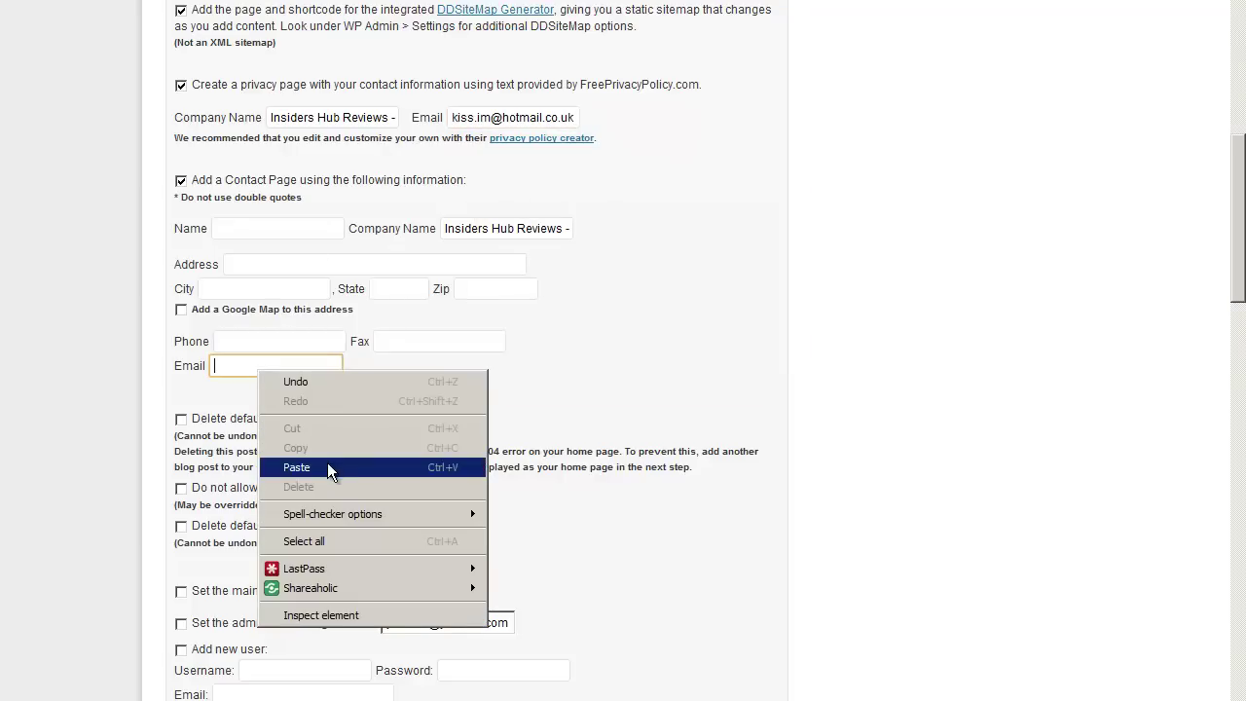
click(327, 463)
- Fill in the Contact Page's name, address and phone details from the saved entries and add a Google Map to the address
click(303, 228)
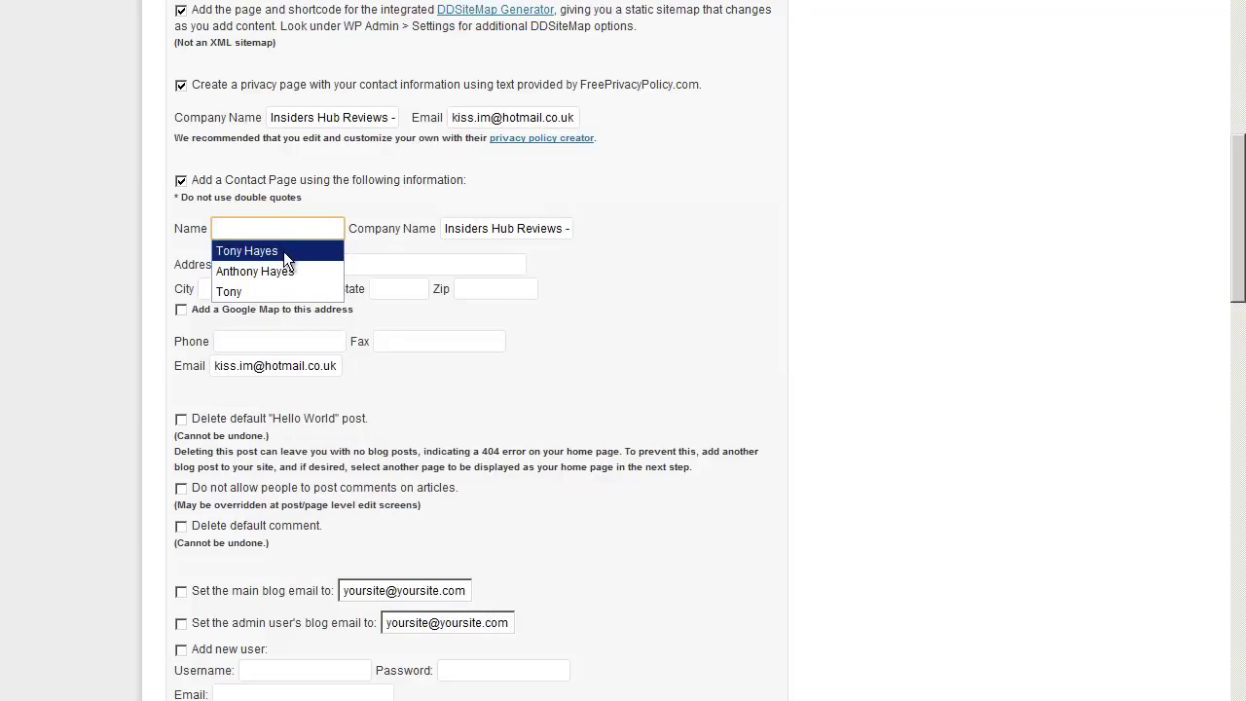
click(280, 272)
click(279, 266)
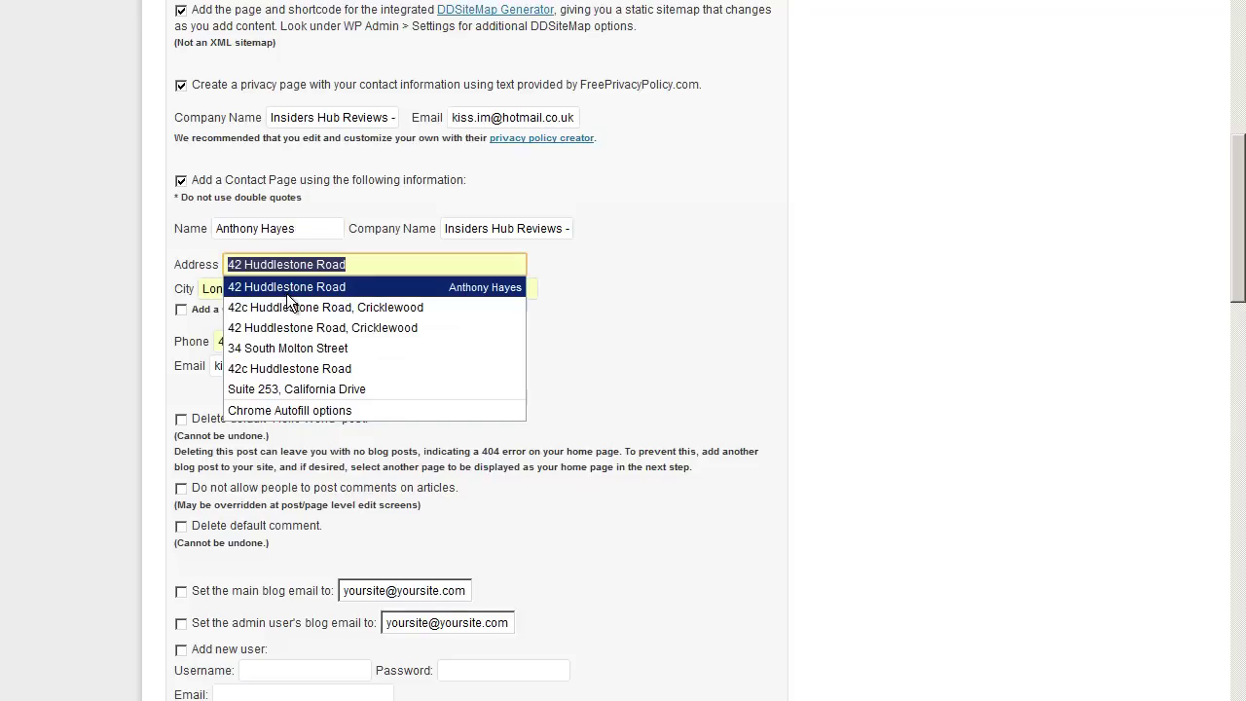
click(287, 290)
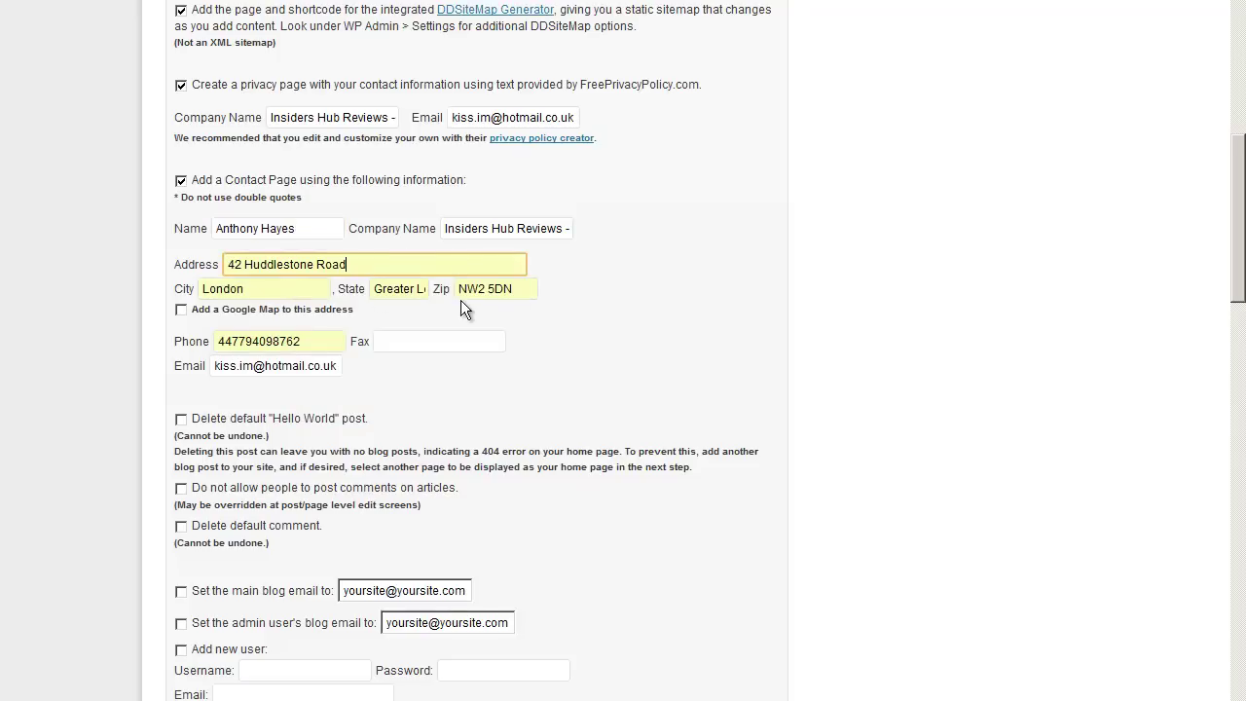
click(182, 311)
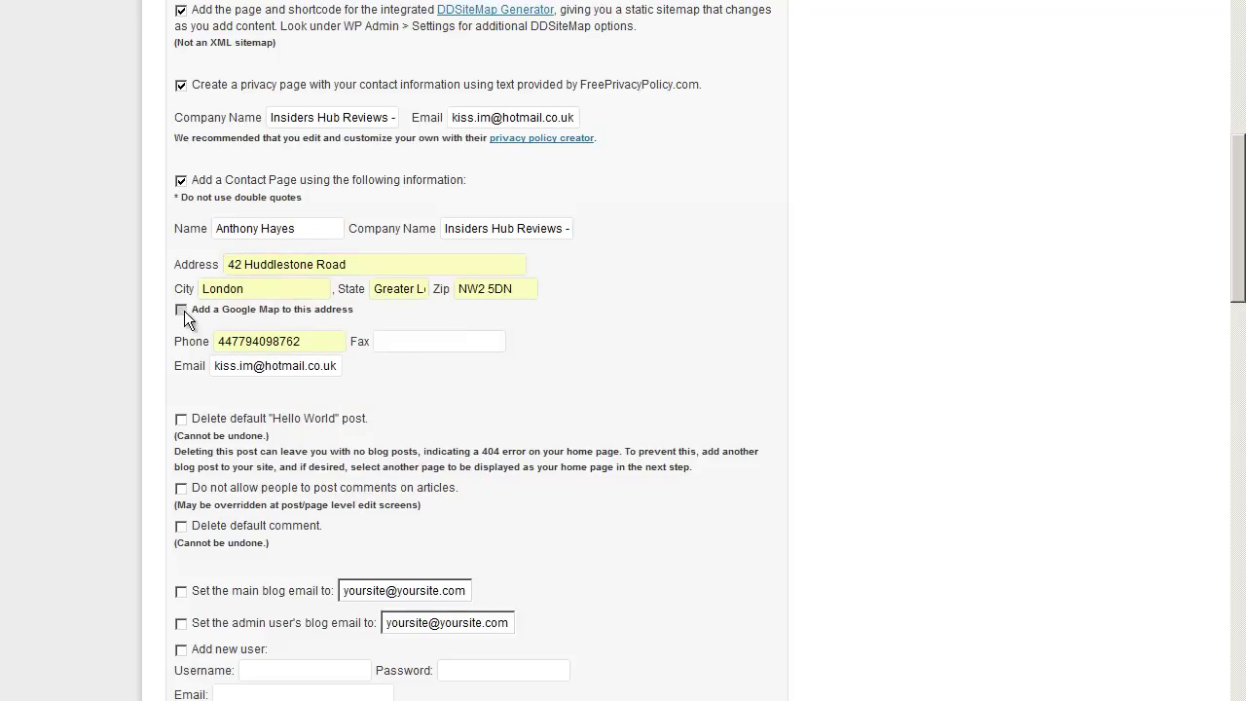
- Enable the option that does not allow people to post comments on articles
scroll(606, 258, down, 3)
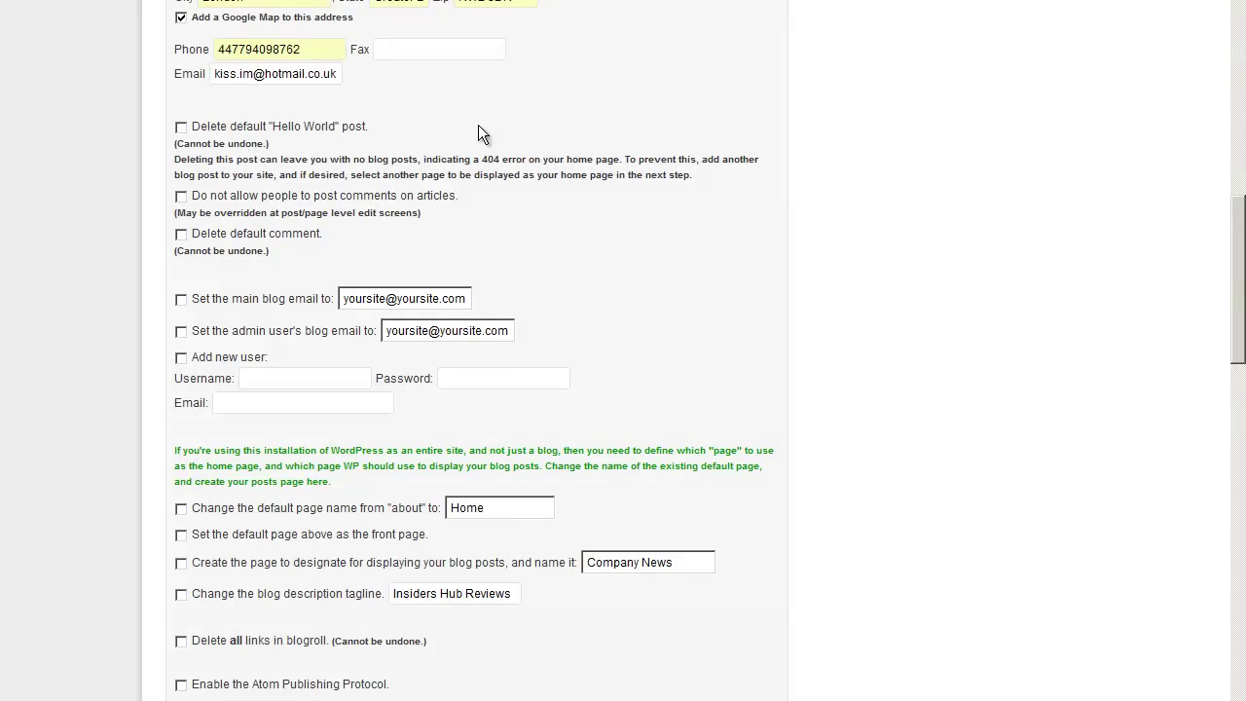
scroll(478, 126, down, 1)
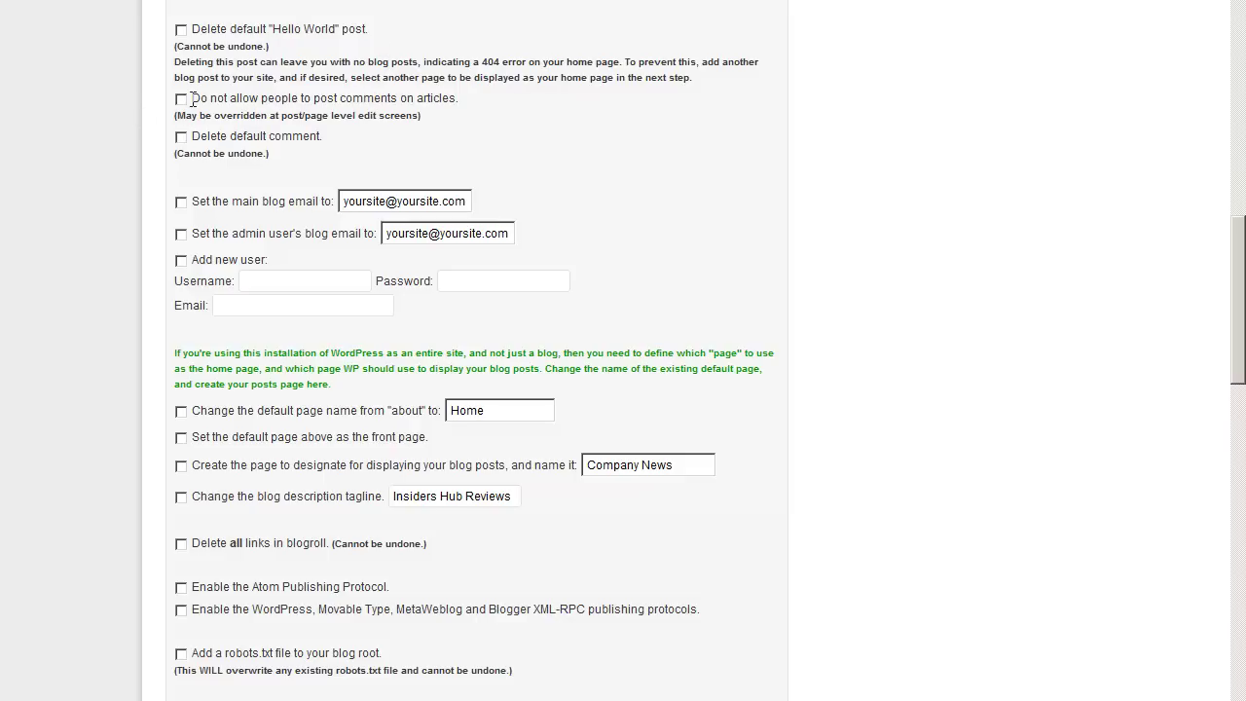
scroll(414, 122, down, 1)
click(182, 4)
- Copy the e-mail address from the Contact Page's e-mail field
scroll(292, 97, up, 1)
scroll(347, 199, up, 2)
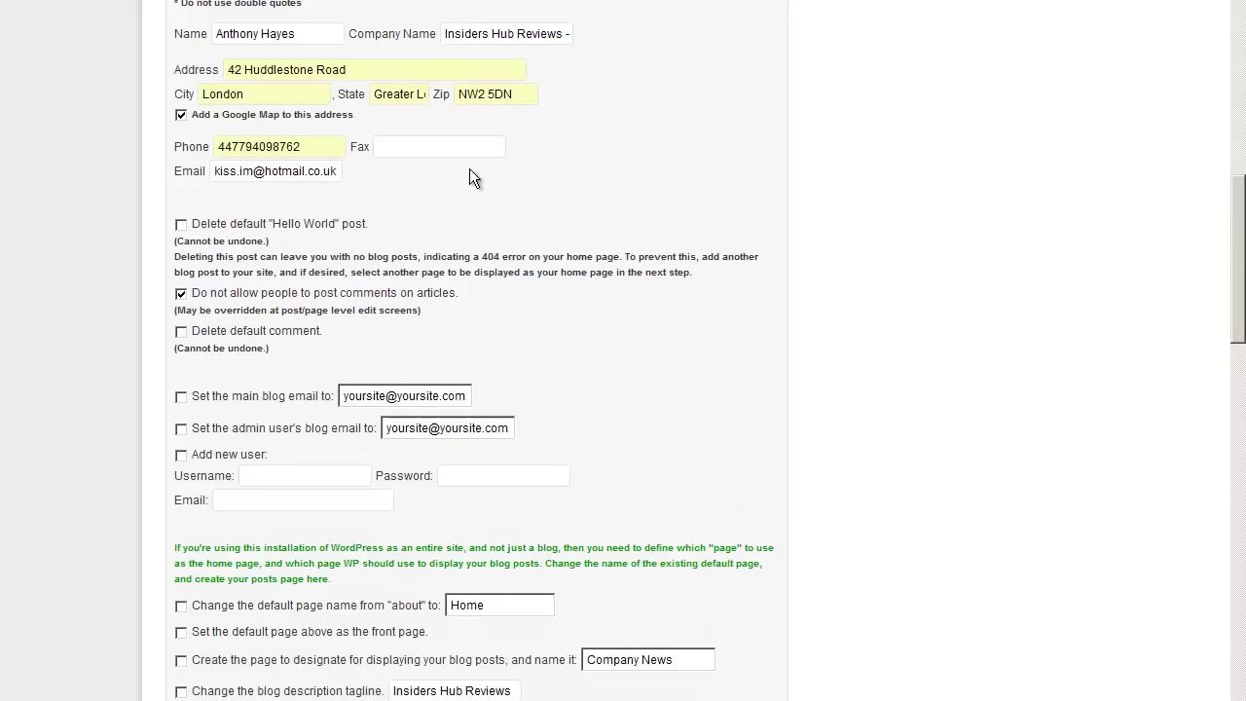
double_click(310, 170)
drag(311, 170, 280, 173)
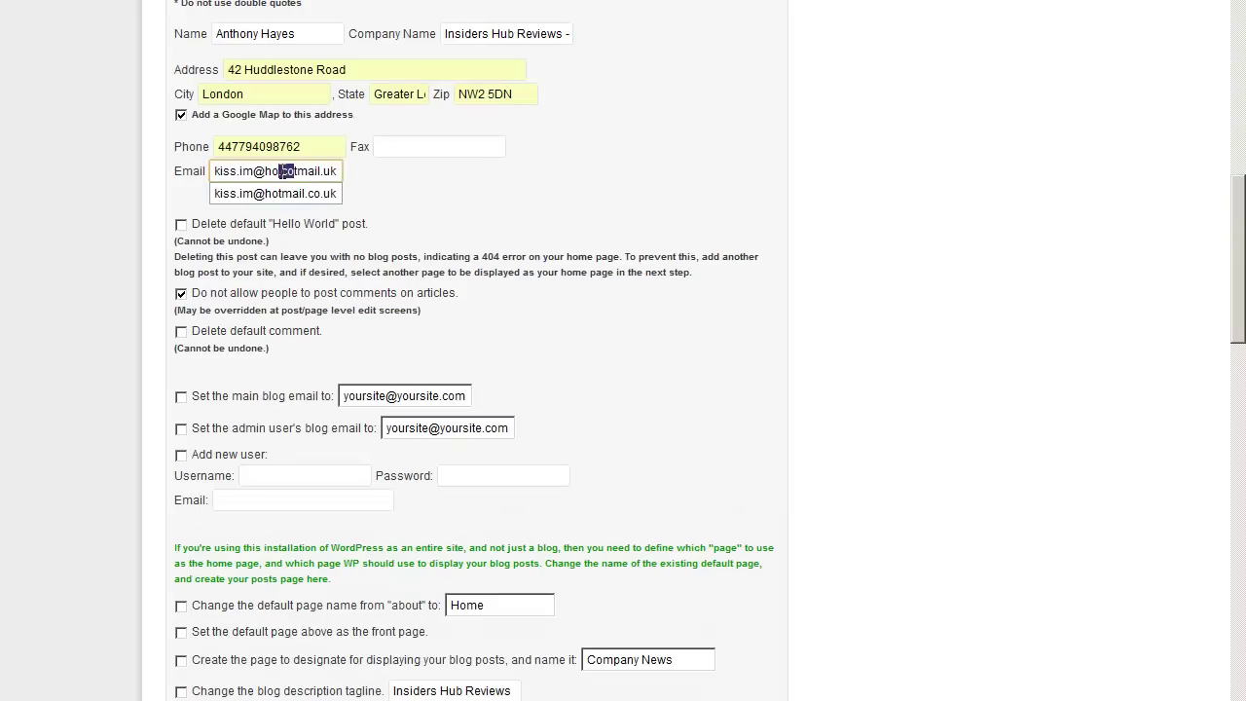
triple_click(281, 172)
right_click(280, 172)
click(355, 250)
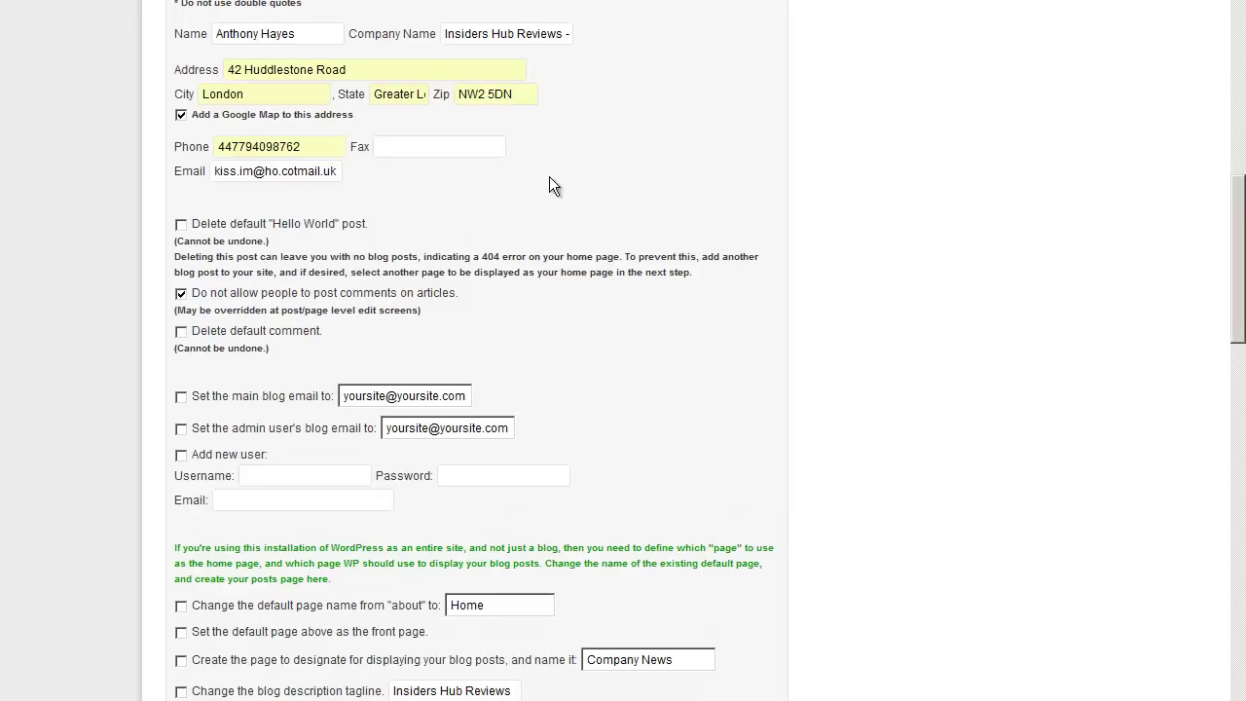
- Enable setting the main blog and admin user e-mails, and paste the copied address into the main blog e-mail field
scroll(568, 297, down, 3)
click(182, 137)
drag(427, 104, 398, 98)
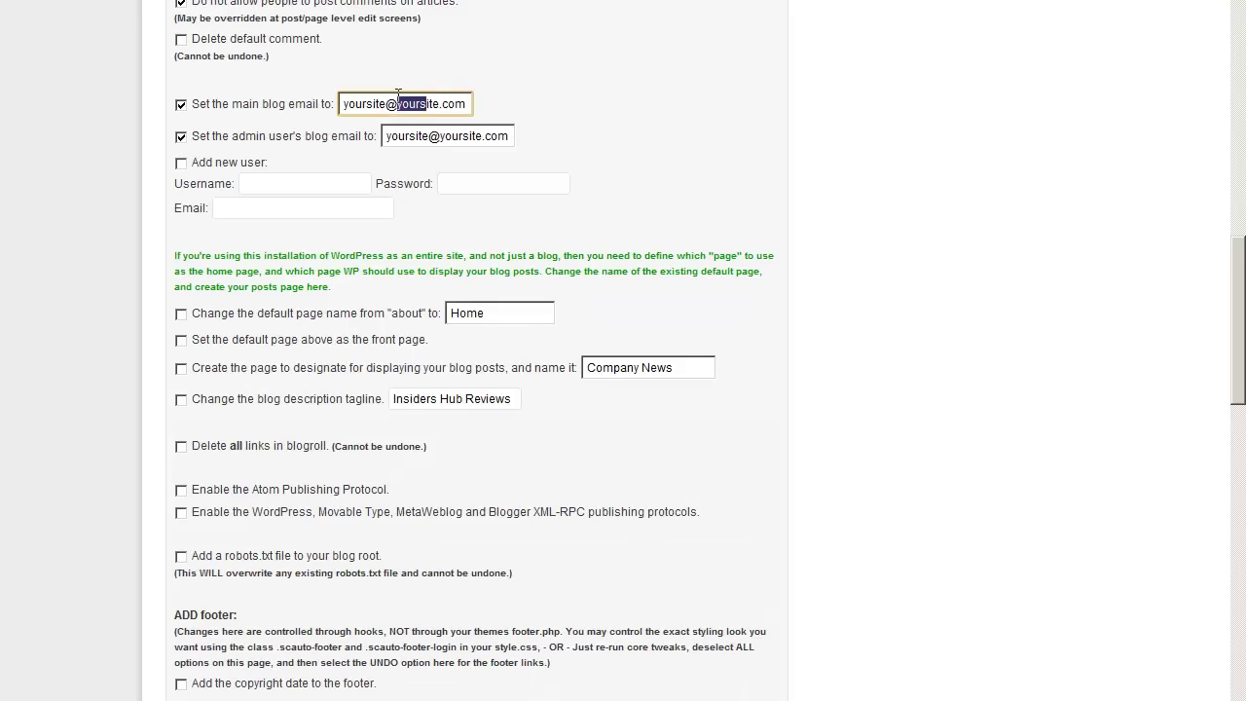
triple_click(398, 102)
right_click(401, 102)
click(464, 188)
- Paste the copied address into the admin user's blog e-mail field
click(499, 136)
drag(496, 136, 469, 138)
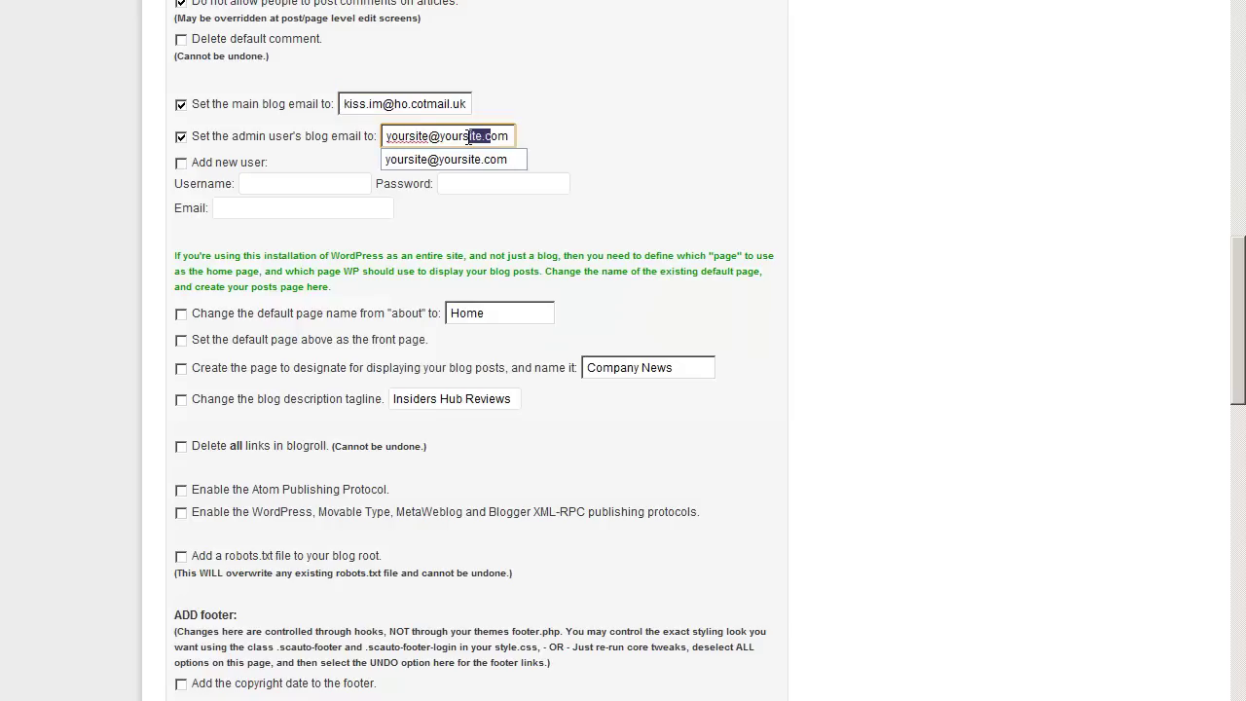
key(ctrl+a)
right_click(466, 135)
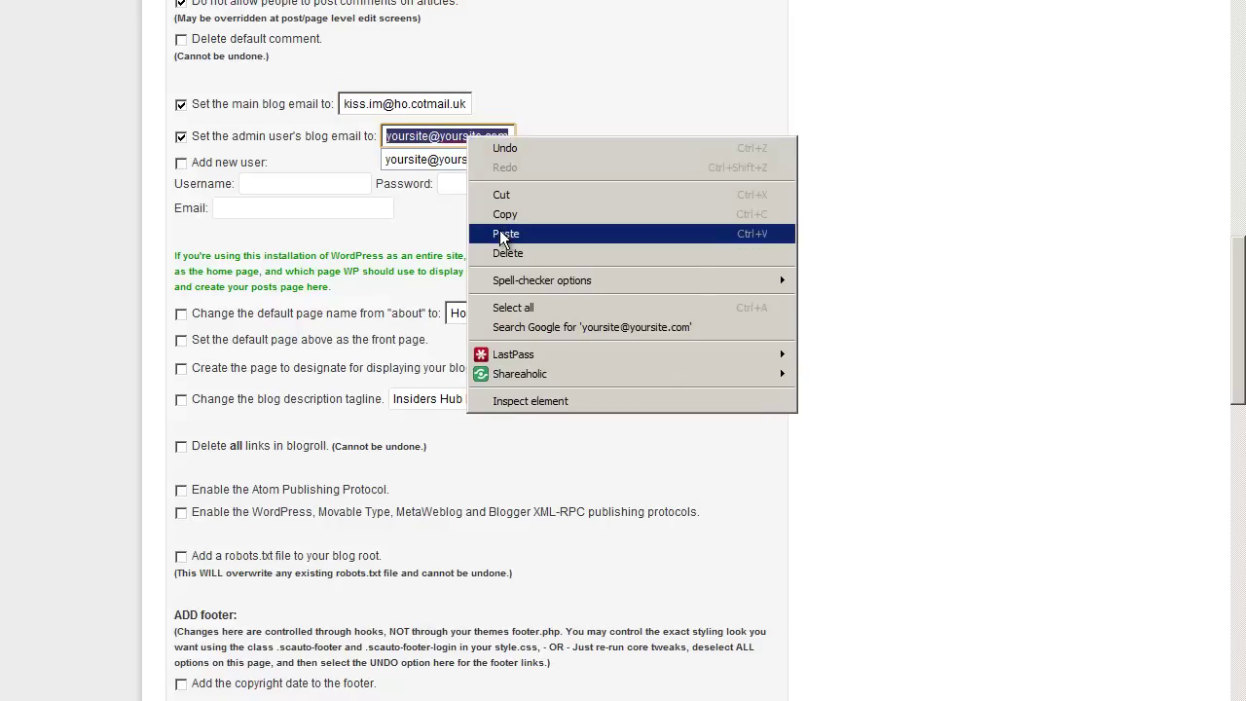
click(501, 236)
scroll(615, 147, down, 2)
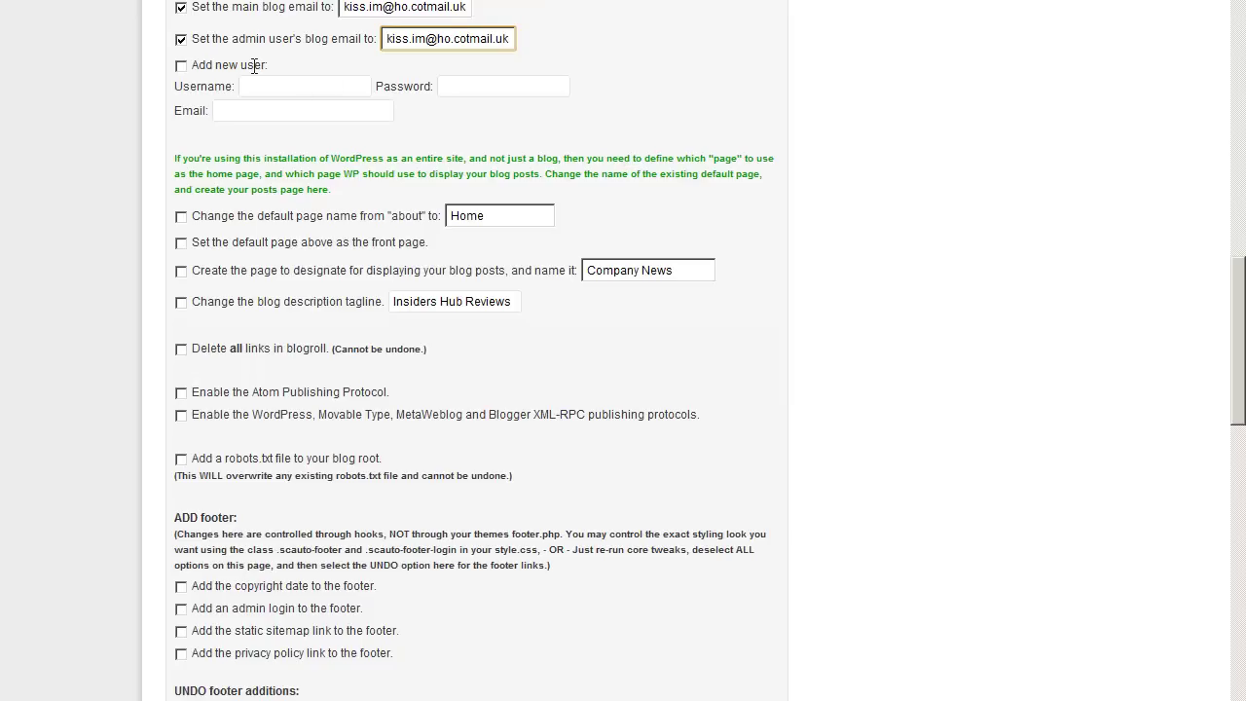
- Replace the Contact Page's e-mail with the address copied from the privacy page's e-mail field
scroll(696, 152, up, 3)
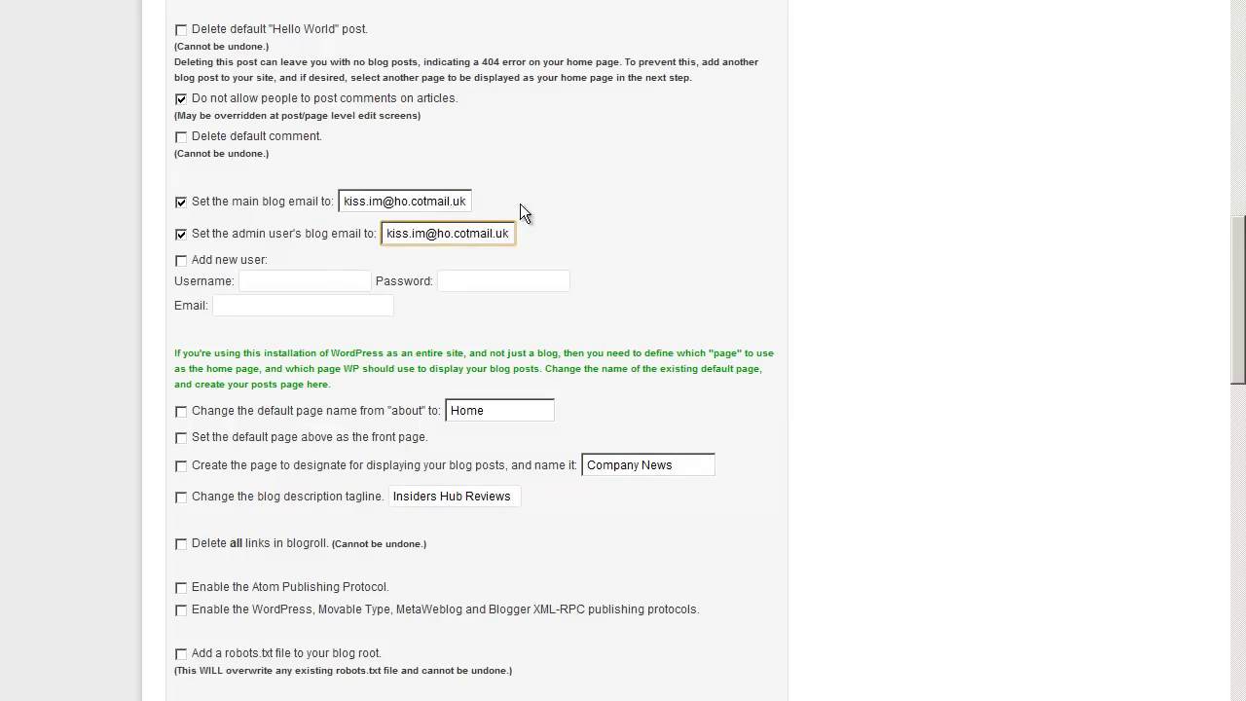
scroll(521, 204, up, 5)
scroll(521, 204, up, 1)
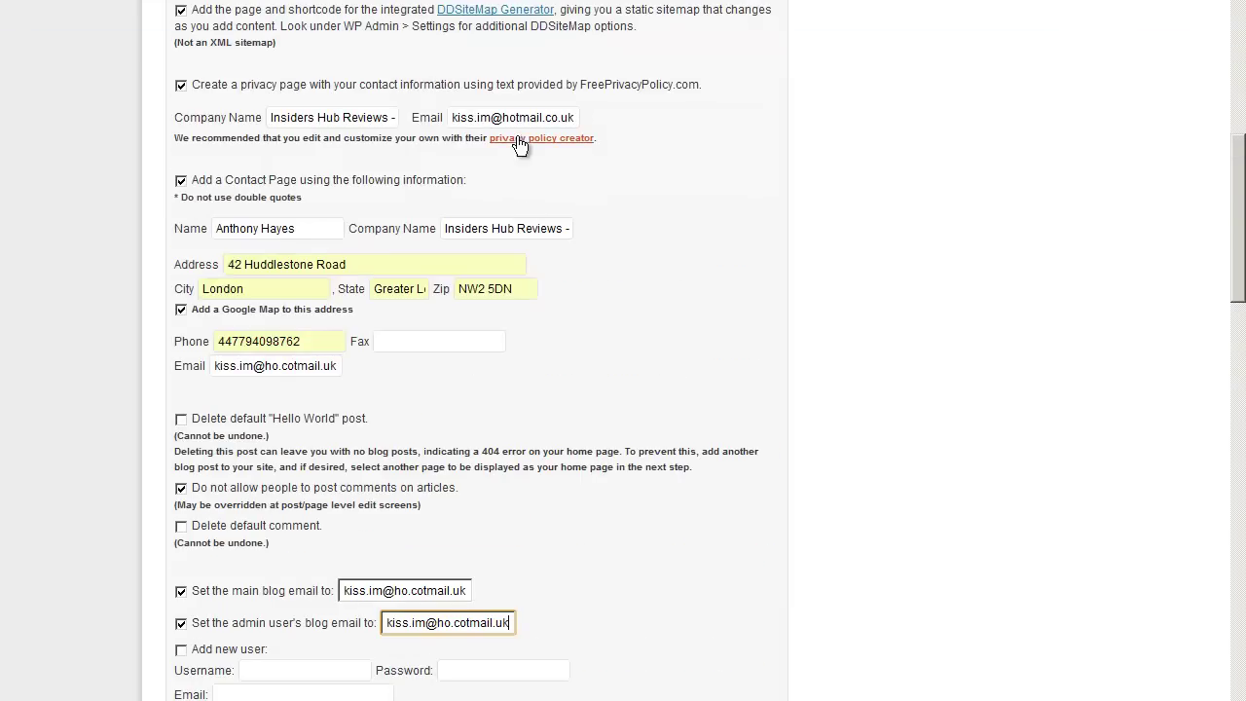
drag(569, 119, 449, 119)
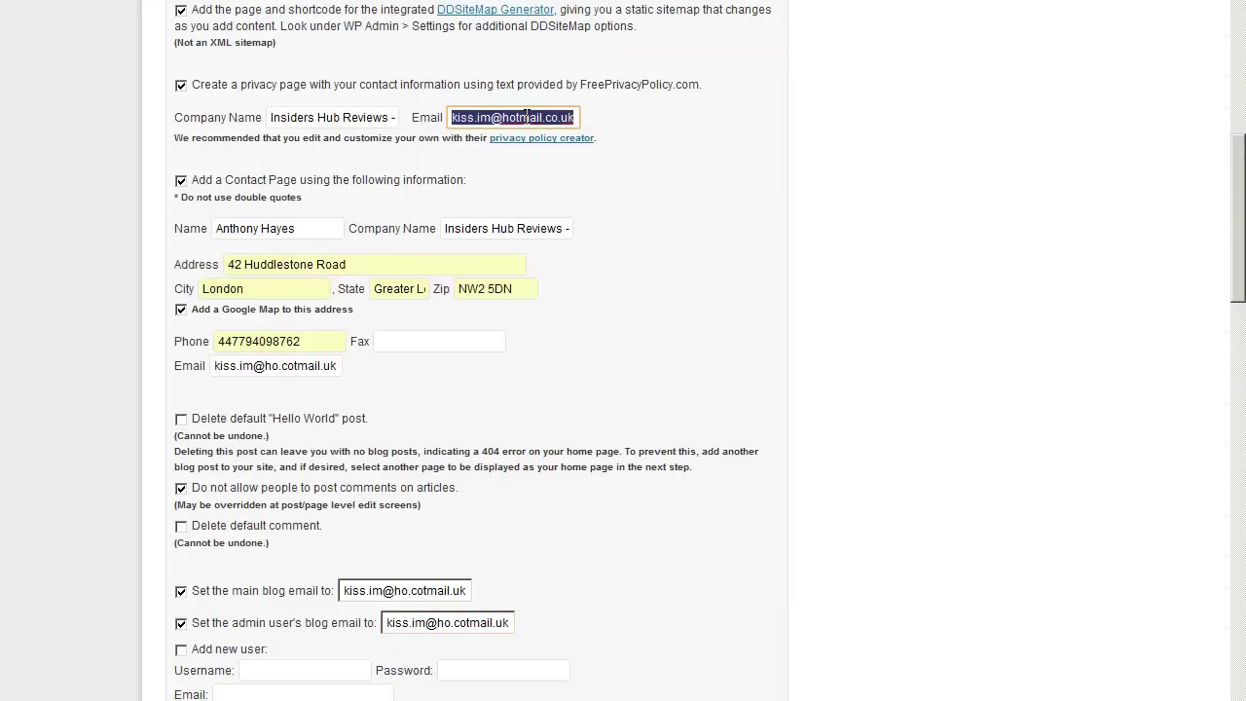
right_click(525, 118)
click(610, 195)
scroll(614, 255, down, 1)
drag(338, 269, 215, 269)
right_click(306, 267)
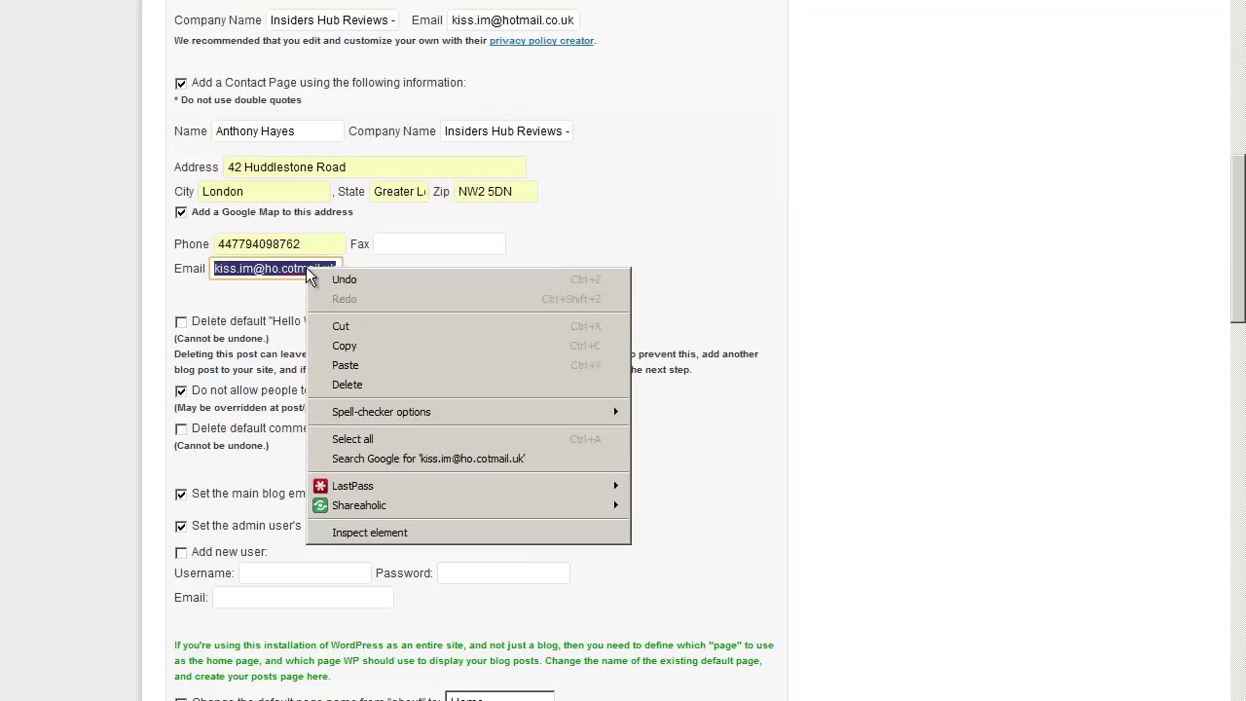
click(399, 361)
- Replace the main blog e-mail with the address copied from the privacy page
scroll(500, 431, down, 3)
drag(449, 202, 429, 202)
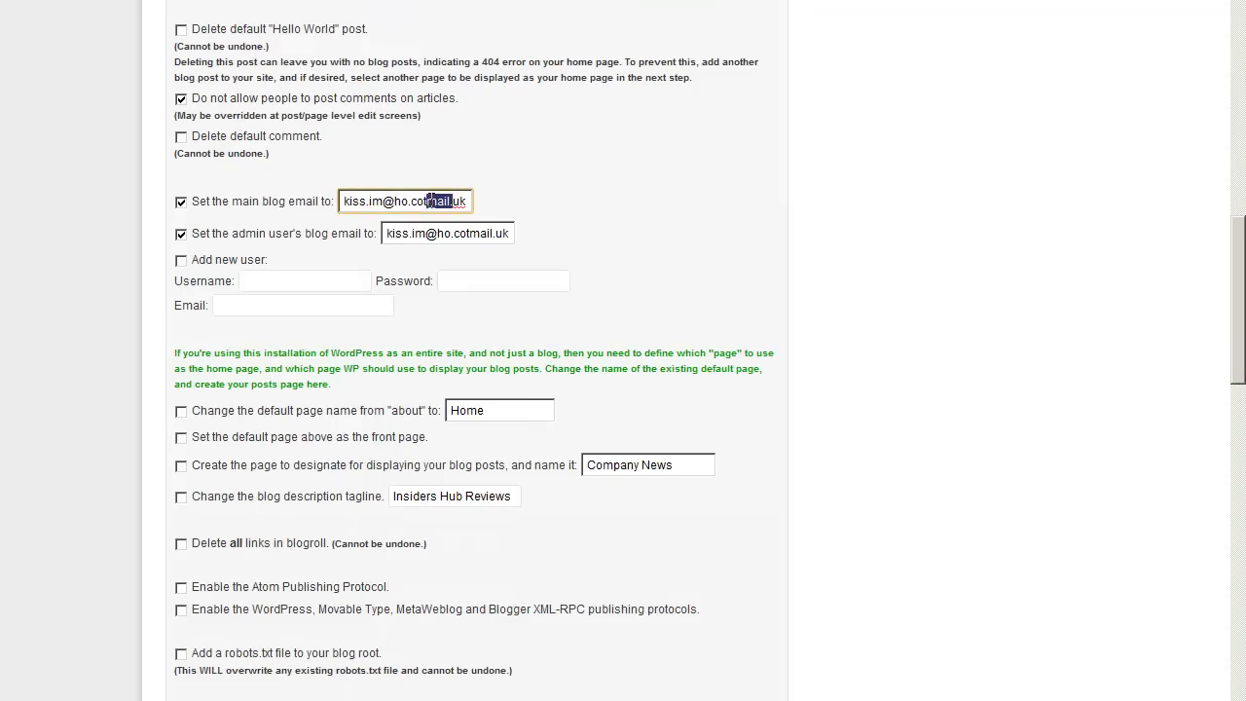
key(BackSpace)
double_click(414, 199)
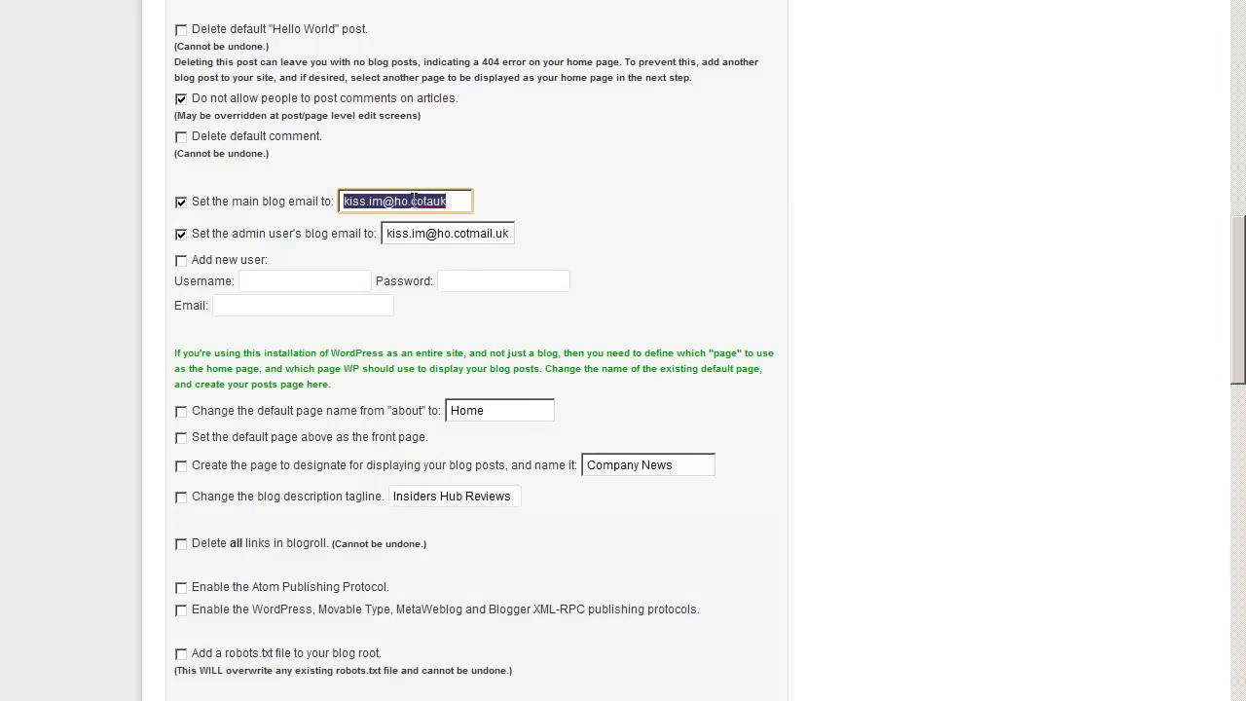
right_click(412, 199)
click(458, 292)
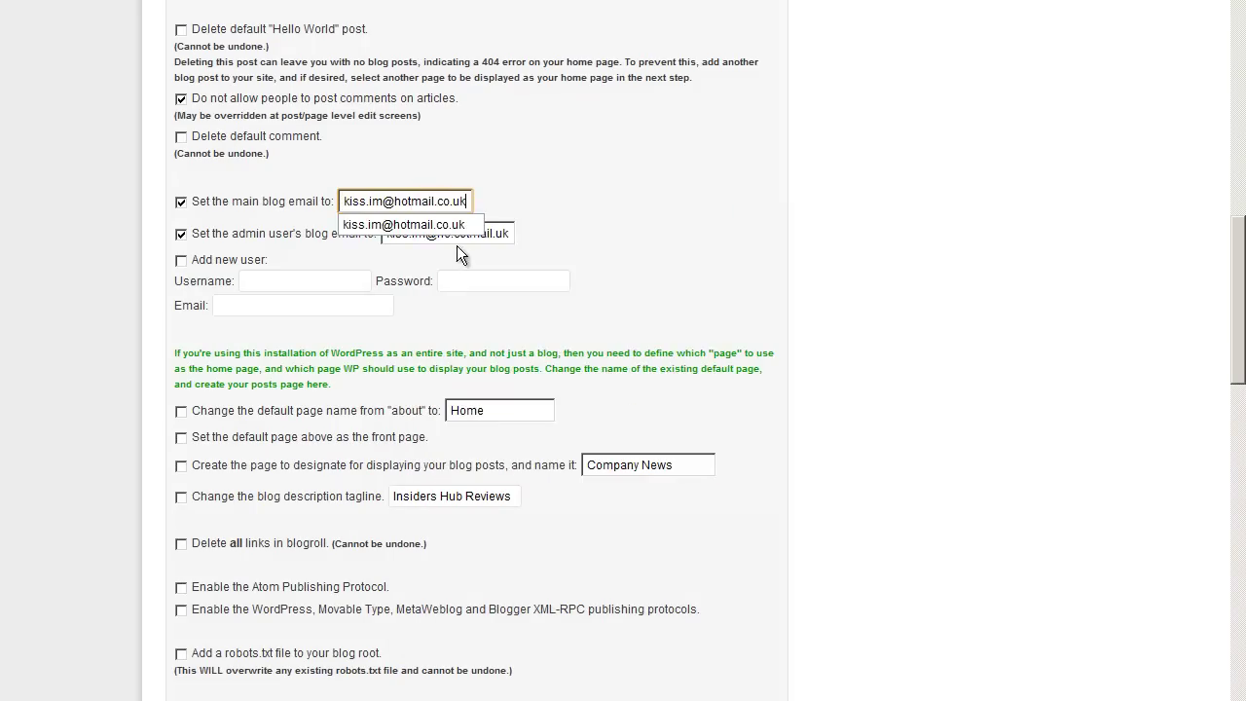
- Replace the admin user's blog e-mail with the same address copied from the privacy page
drag(454, 234, 407, 233)
text(a)
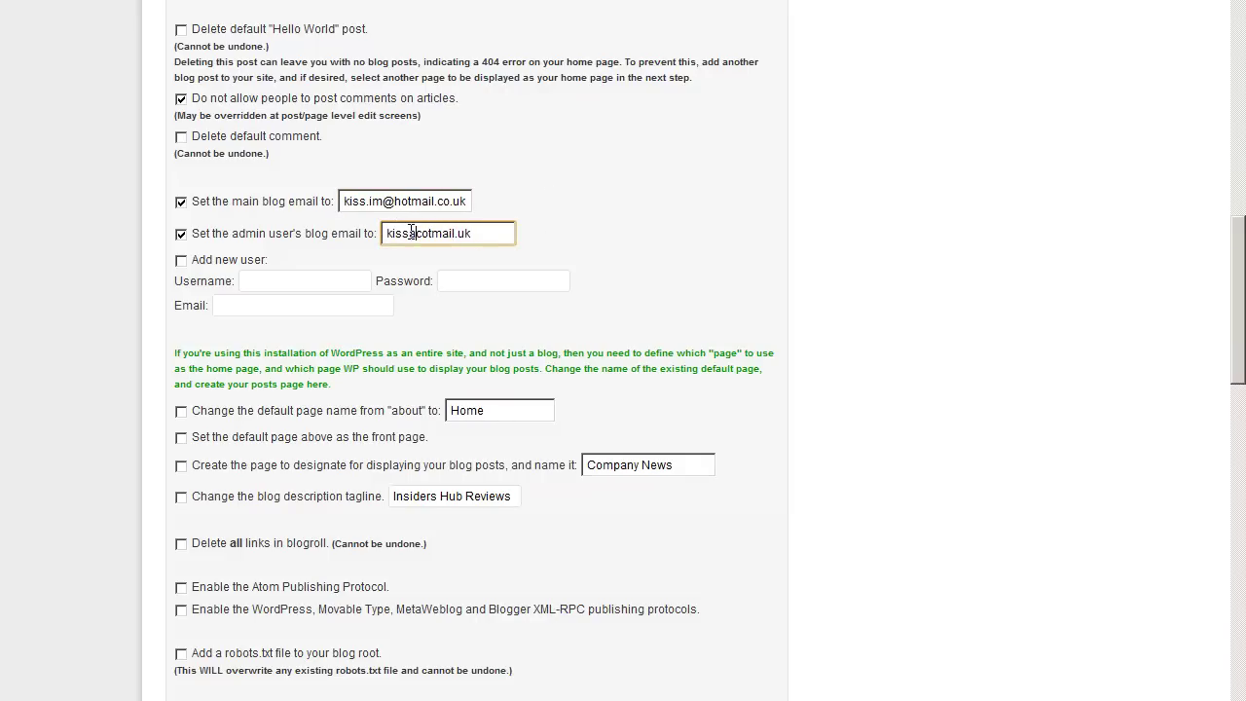
drag(493, 233, 355, 232)
right_click(434, 232)
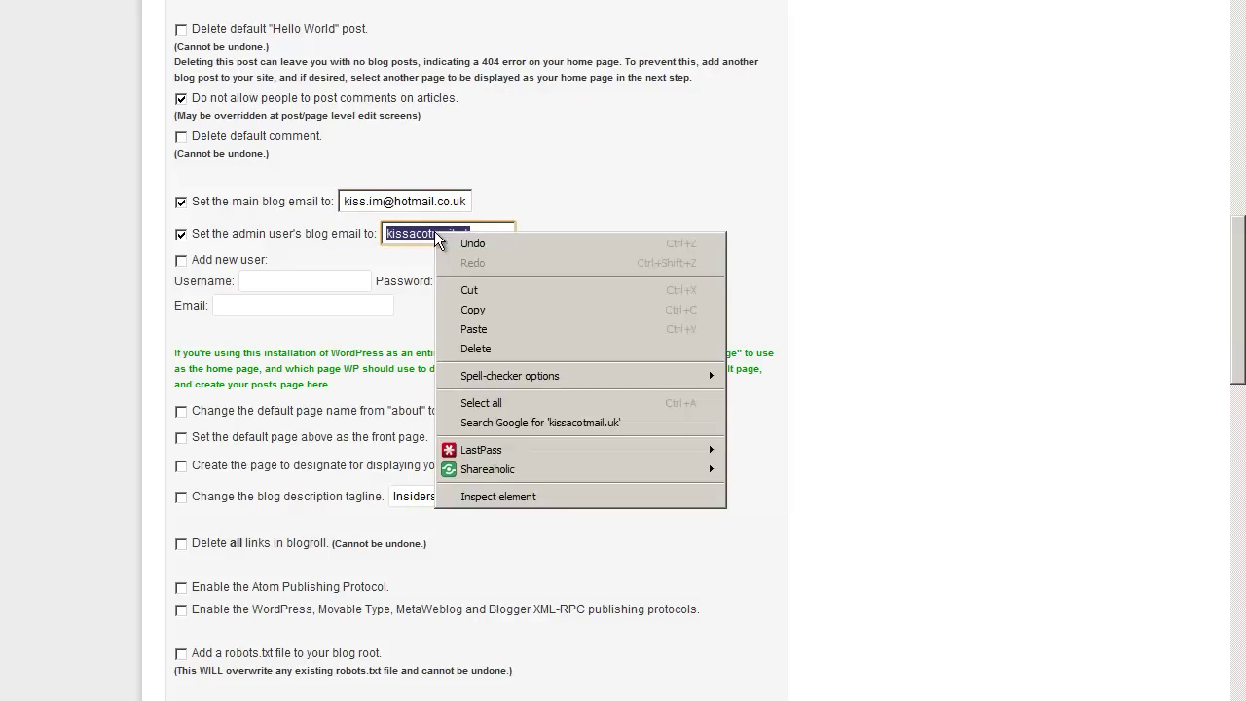
click(515, 328)
click(577, 289)
- Change the name for the page that displays the blog posts to "Reviews"
scroll(578, 288, down, 1)
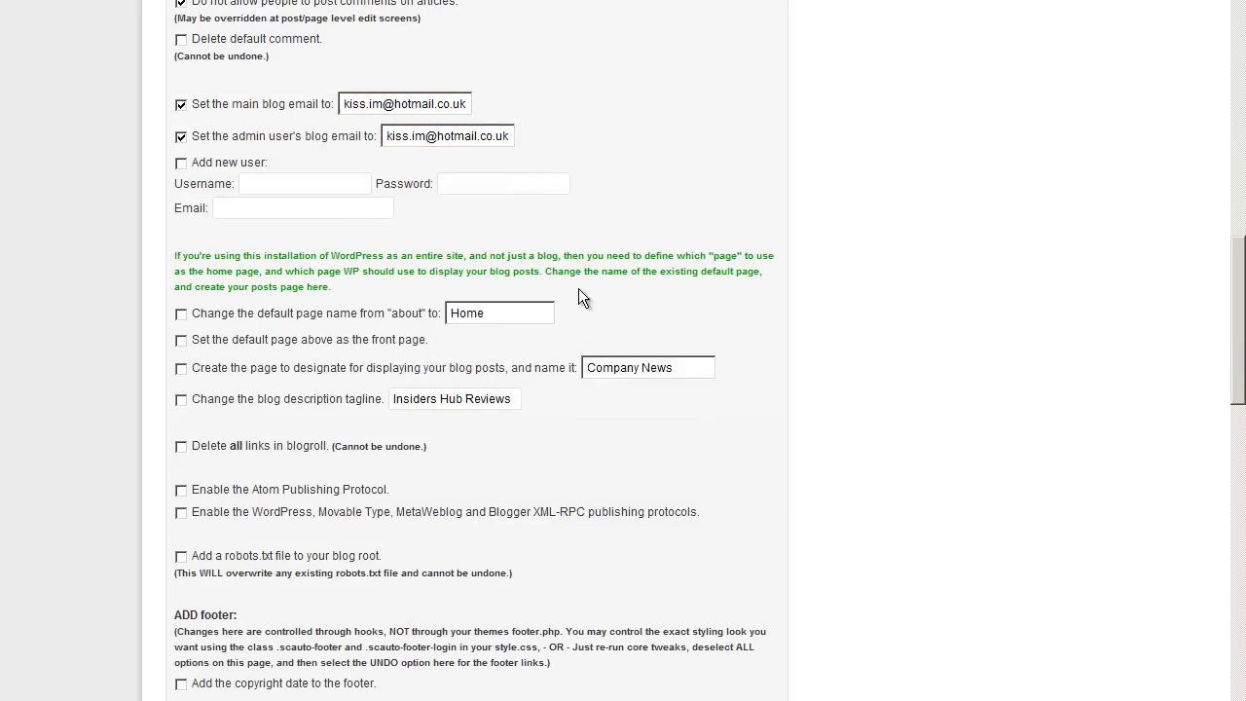
scroll(570, 210, down, 2)
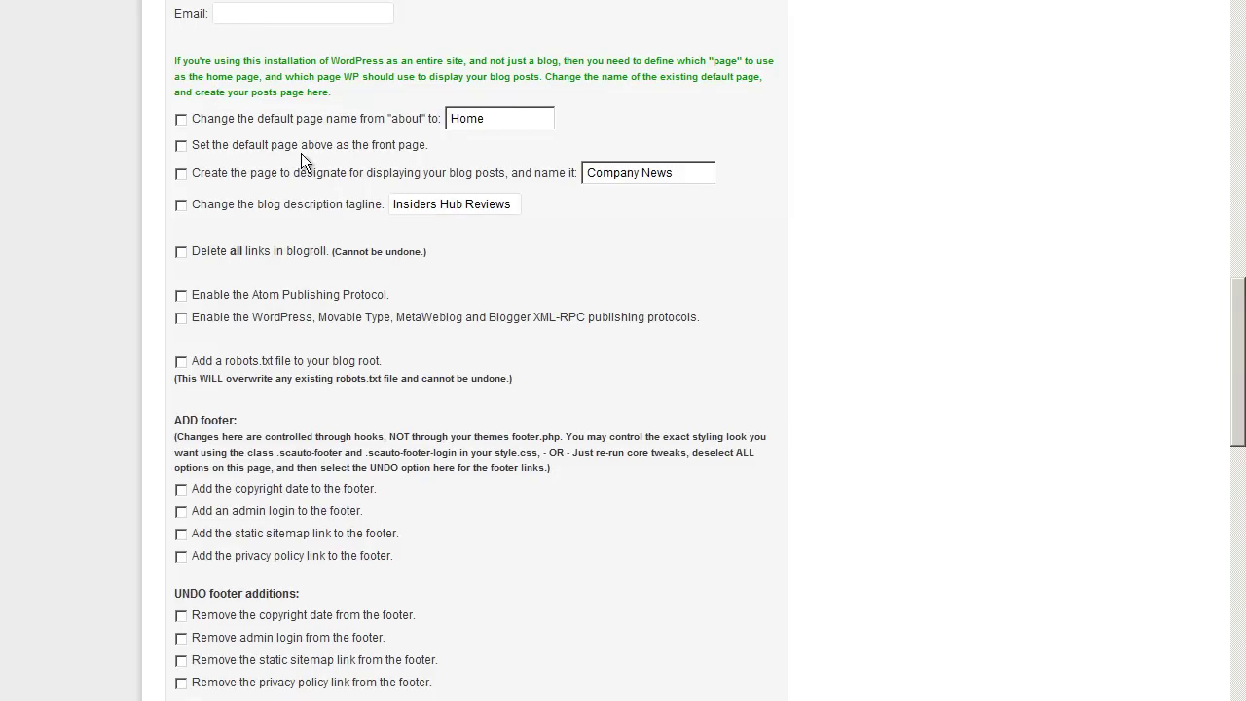
scroll(321, 136, down, 1)
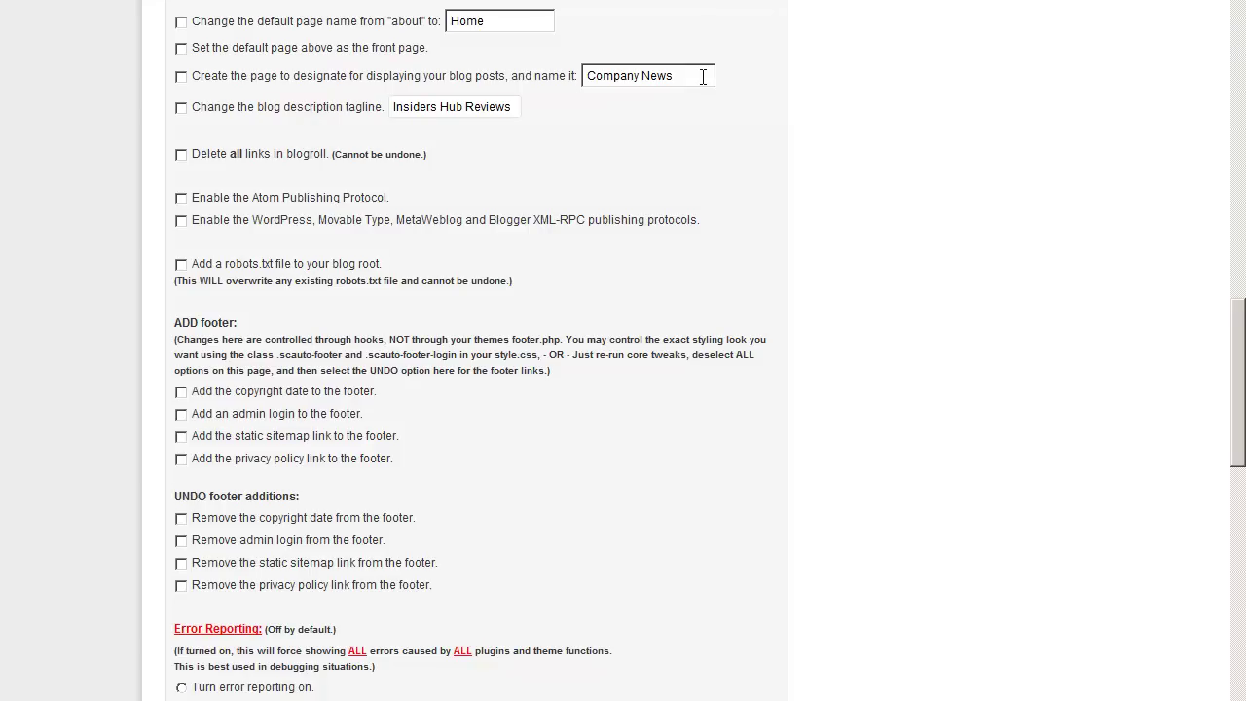
drag(703, 76, 518, 75)
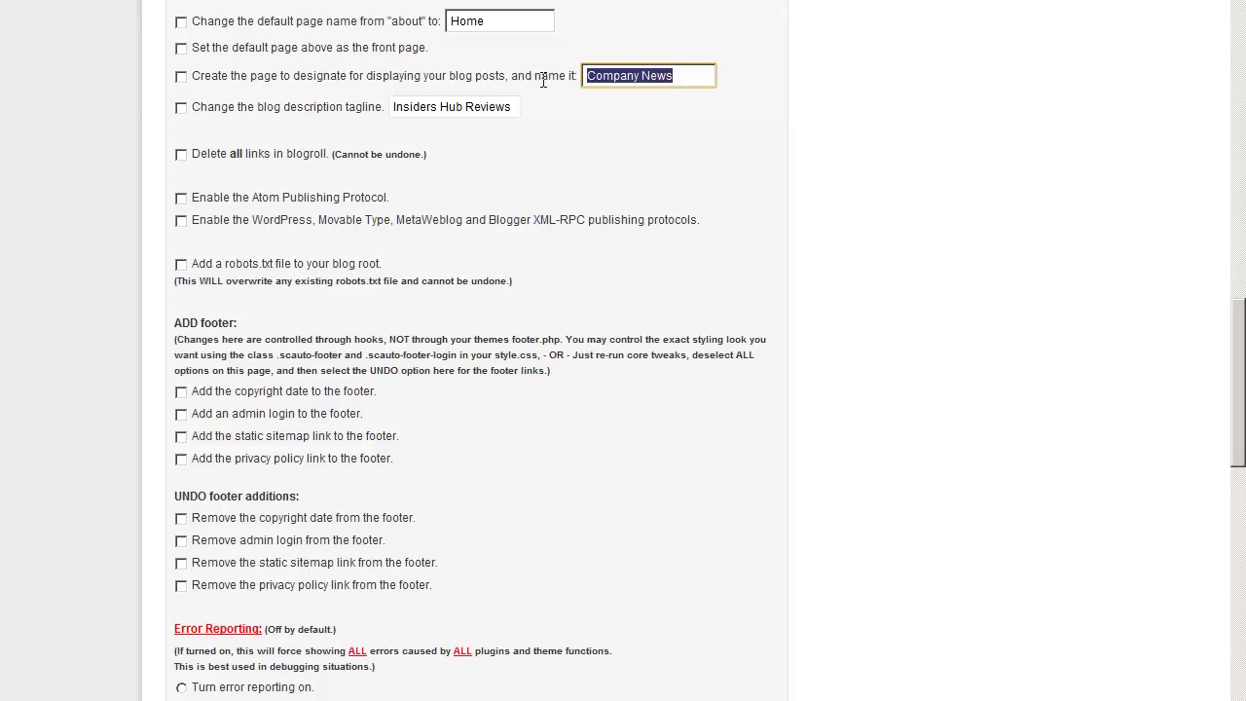
text(Revies)
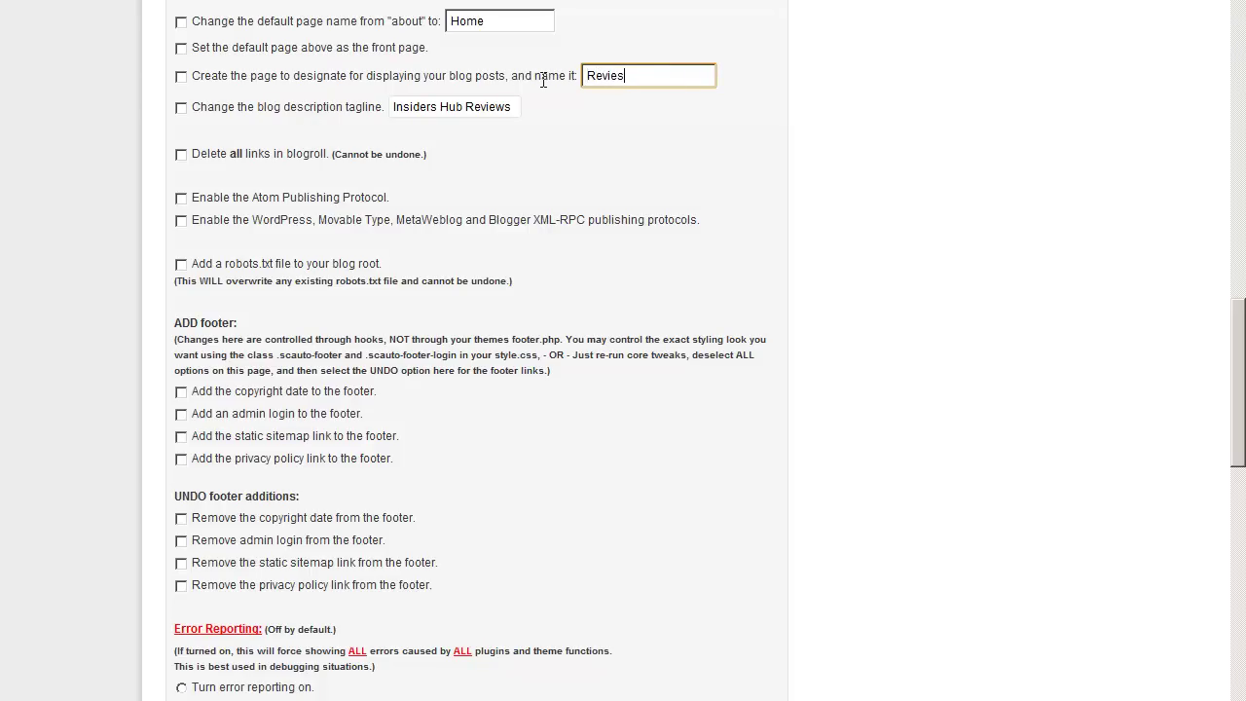
key(BackSpace)
text(ws)
click(591, 170)
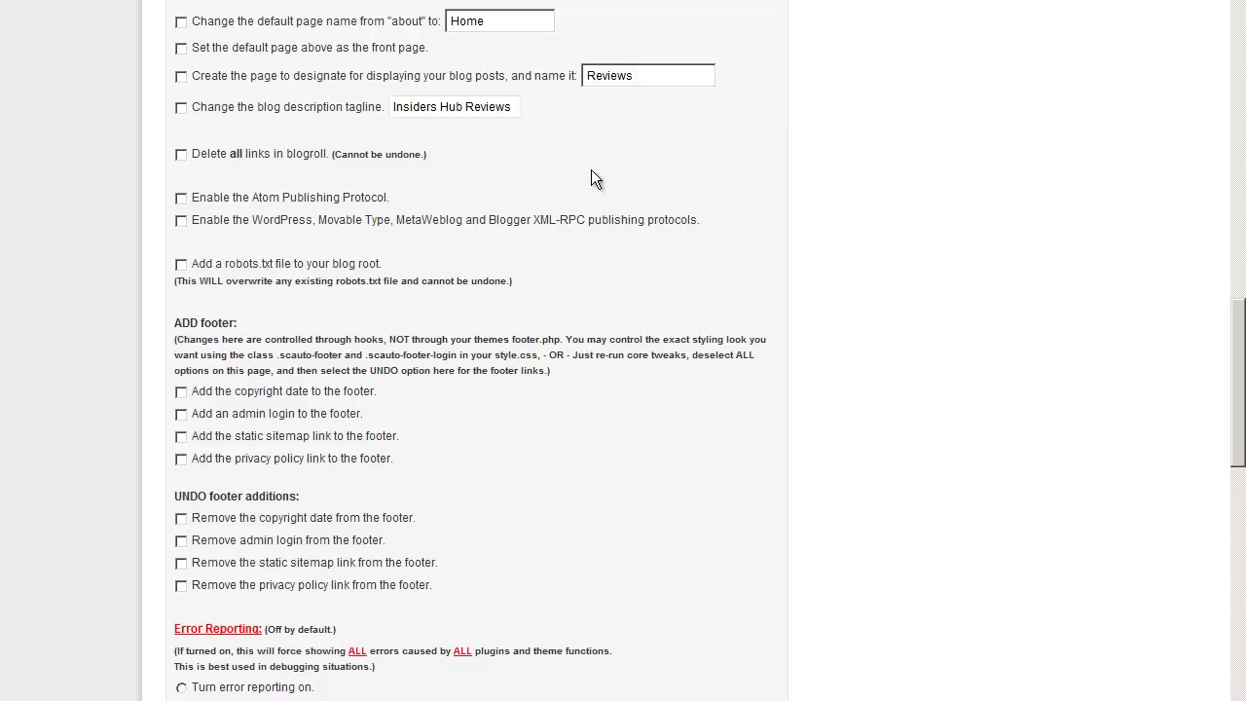
click(630, 75)
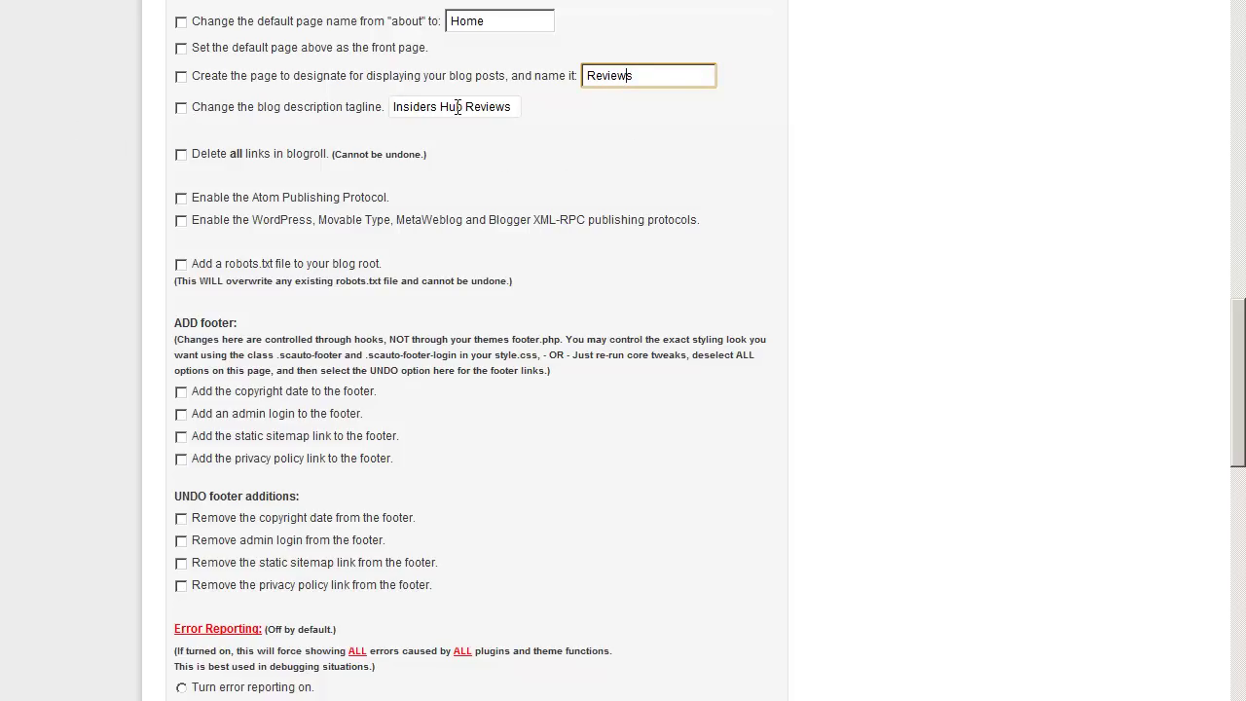
- Extend the blog description tagline to "Insiders Hub Reviews & Best Insiders Hub Bonuses"
drag(467, 106, 548, 111)
click(518, 107)
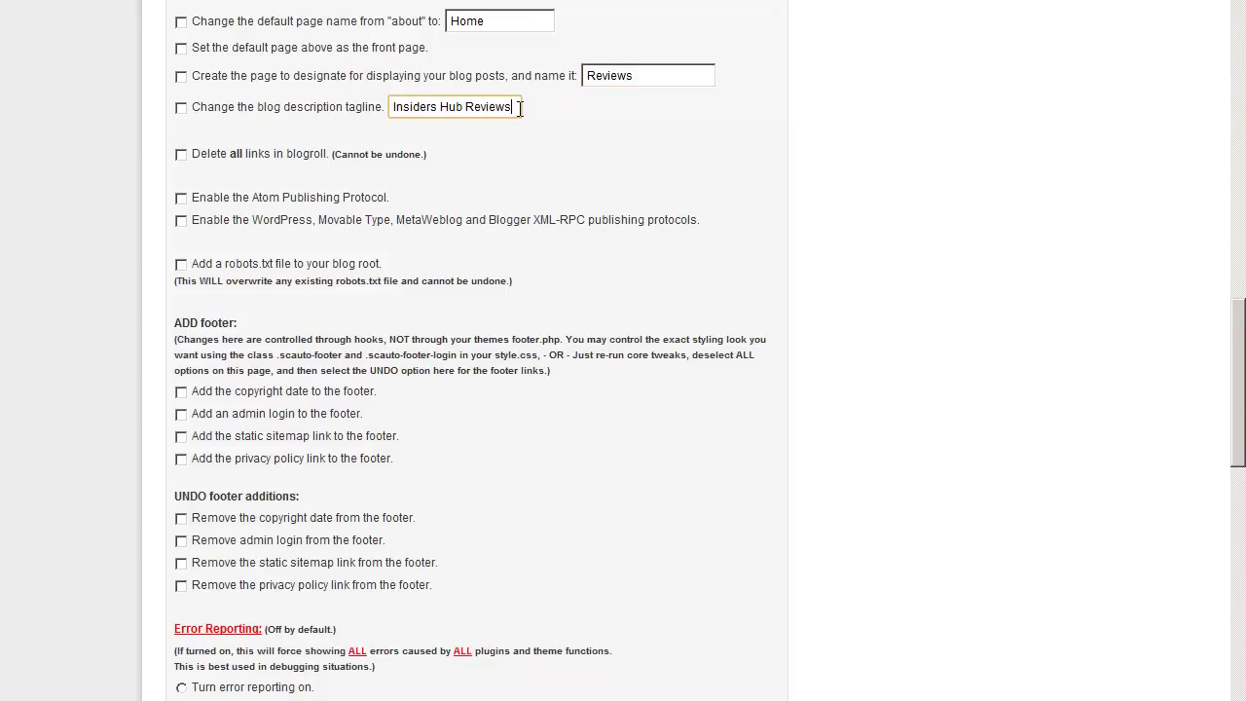
text(& )
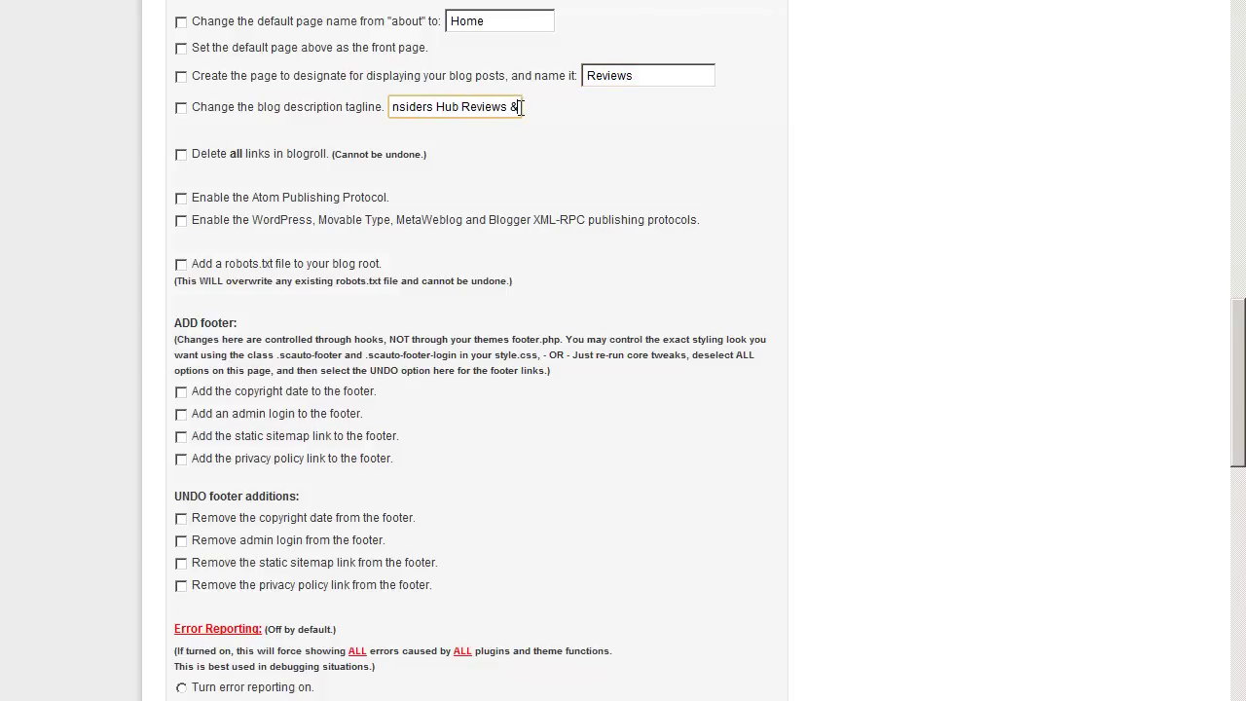
text(Best)
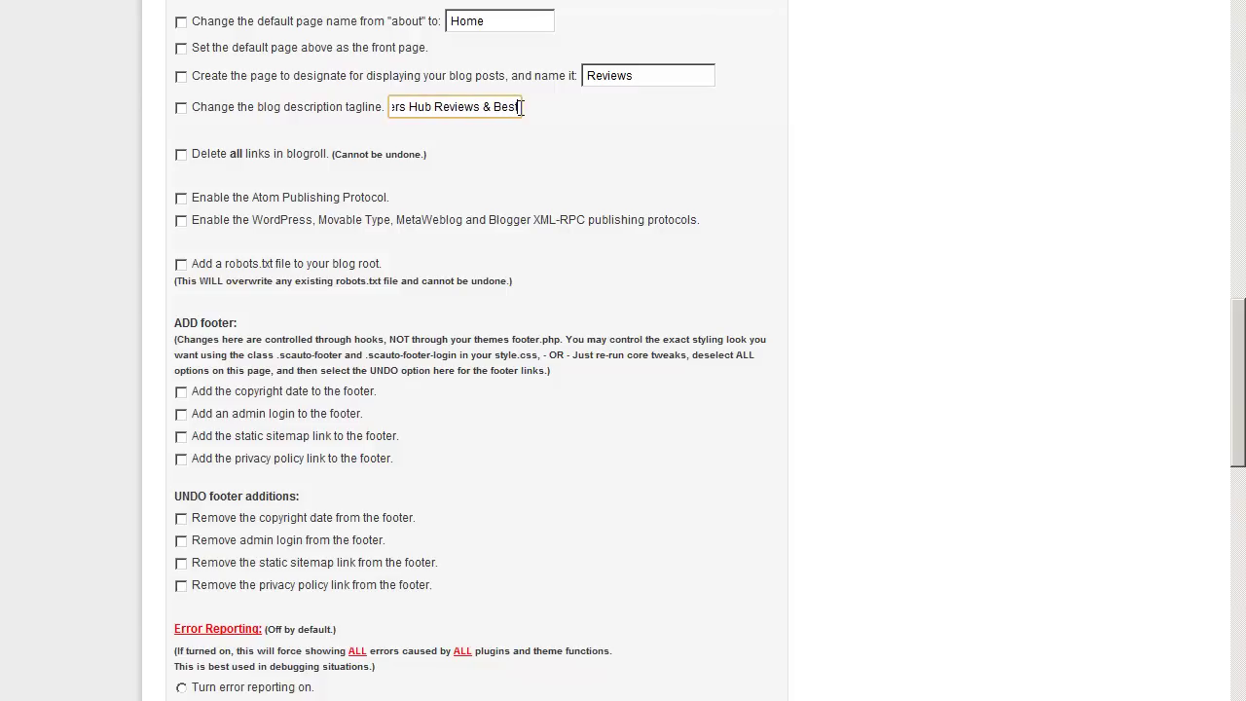
text( Insiders)
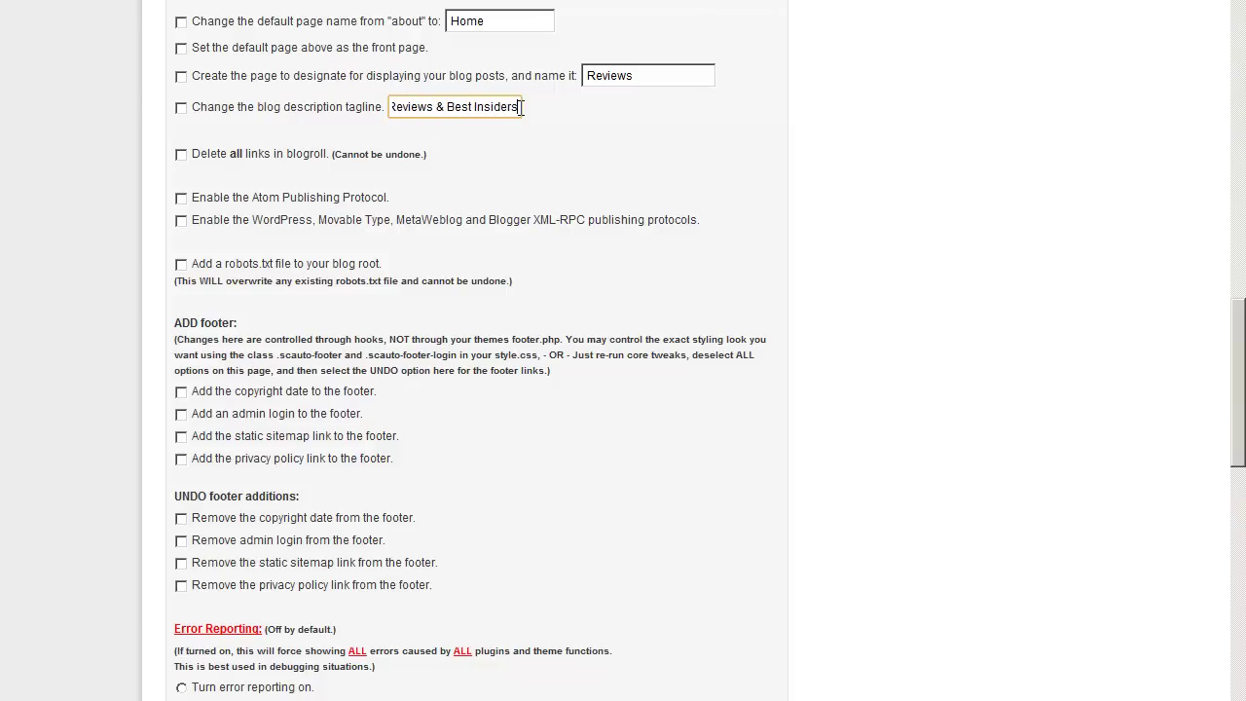
text( Hub Bonus)
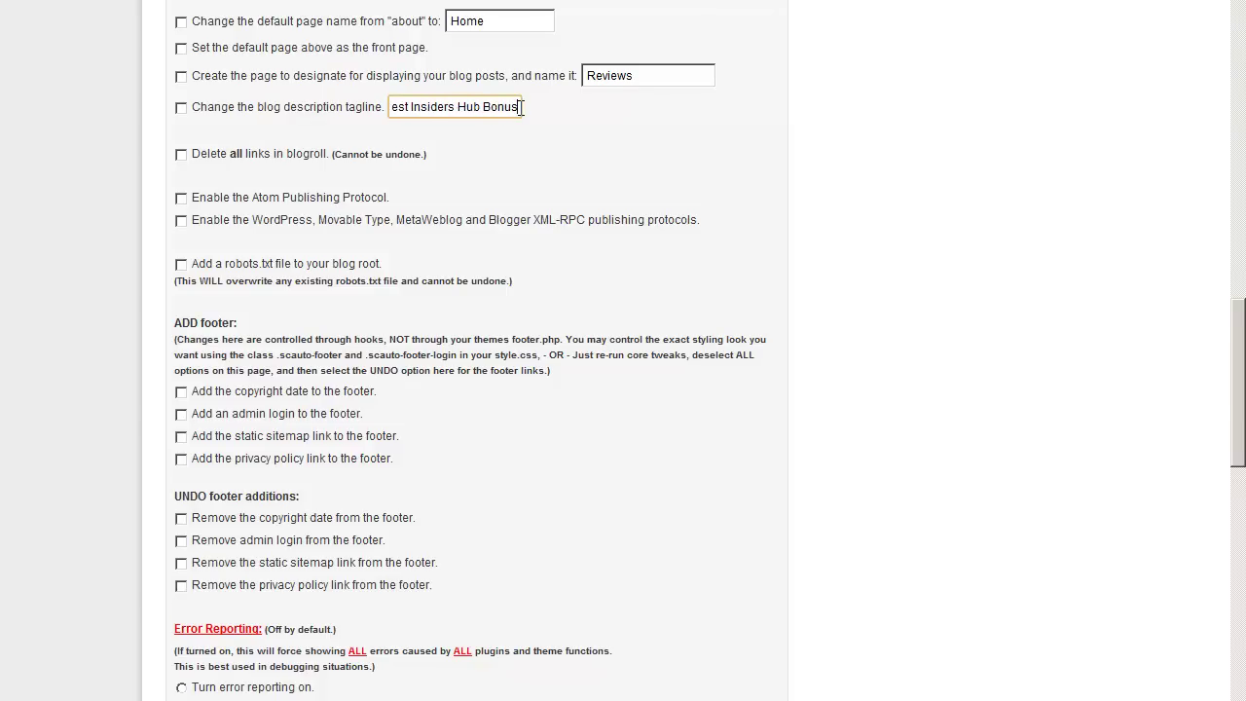
text(es)
- Enable deleting all links in the blogroll and adding a robots.txt file to the blog root
scroll(523, 209, down, 1)
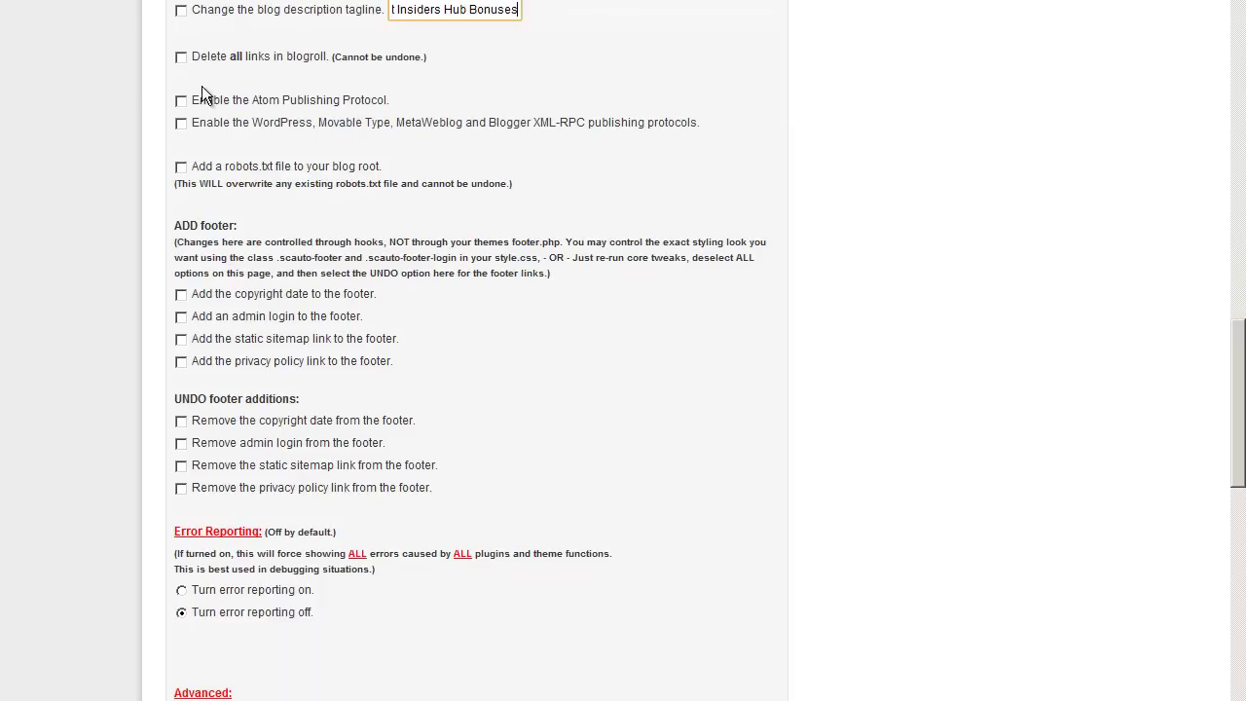
click(181, 57)
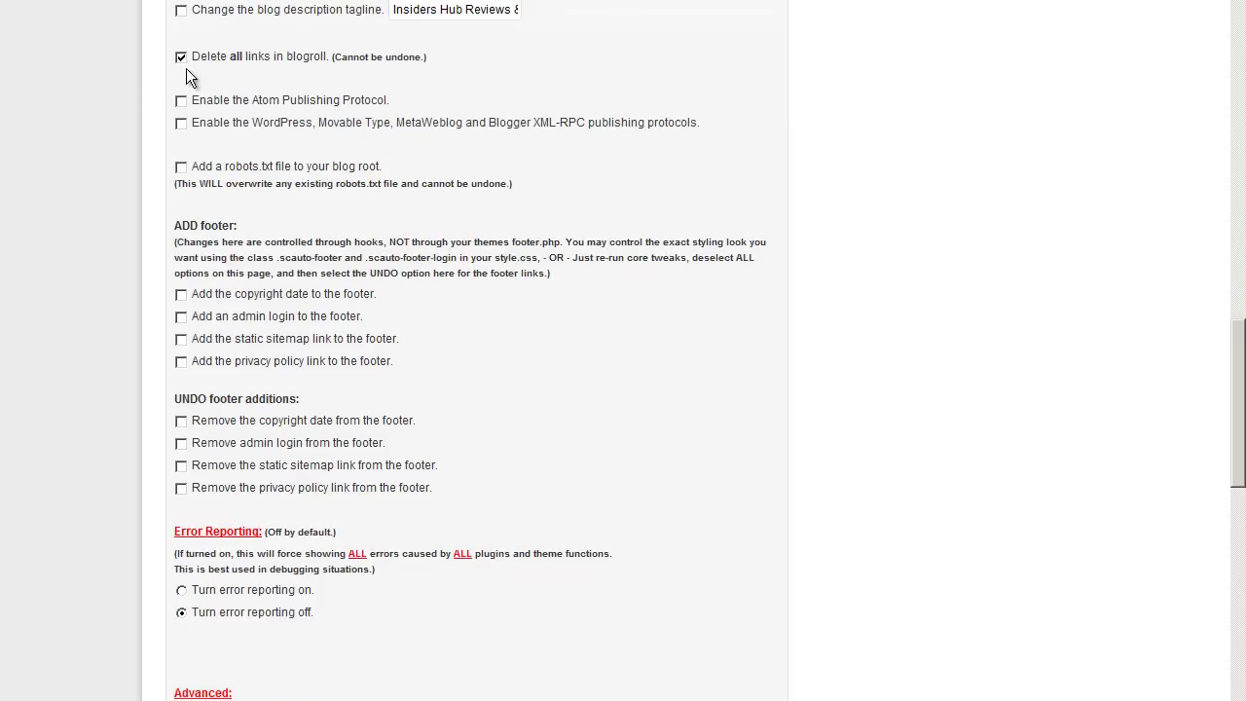
scroll(395, 202, down, 1)
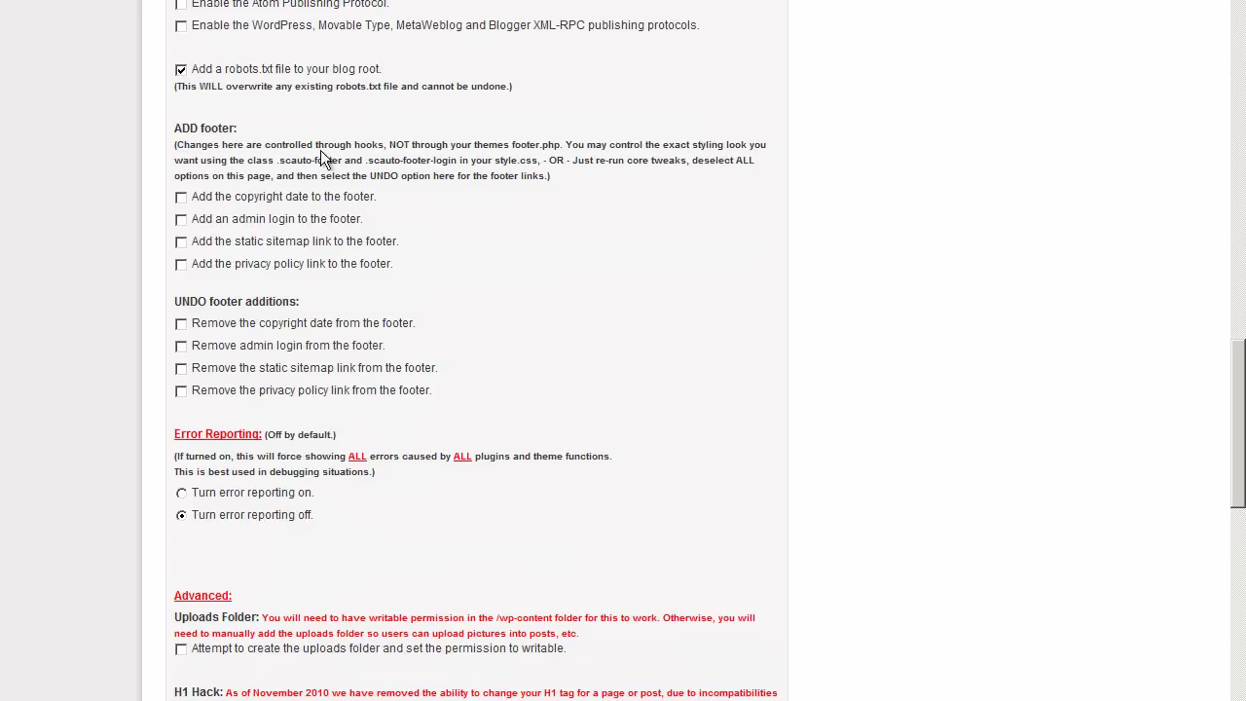
- Enable adding the copyright date, admin login, static sitemap link and privacy policy link to the footer
scroll(442, 260, down, 1)
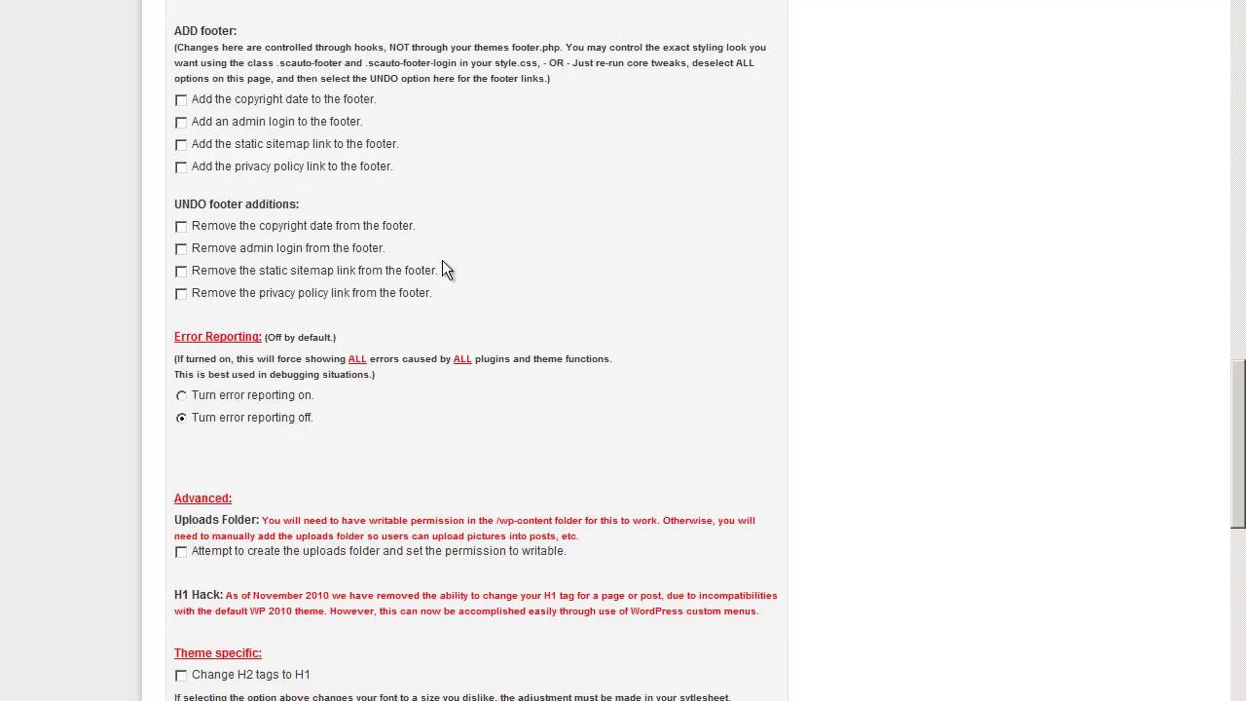
click(183, 100)
click(182, 146)
click(182, 167)
drag(241, 145, 208, 153)
click(356, 145)
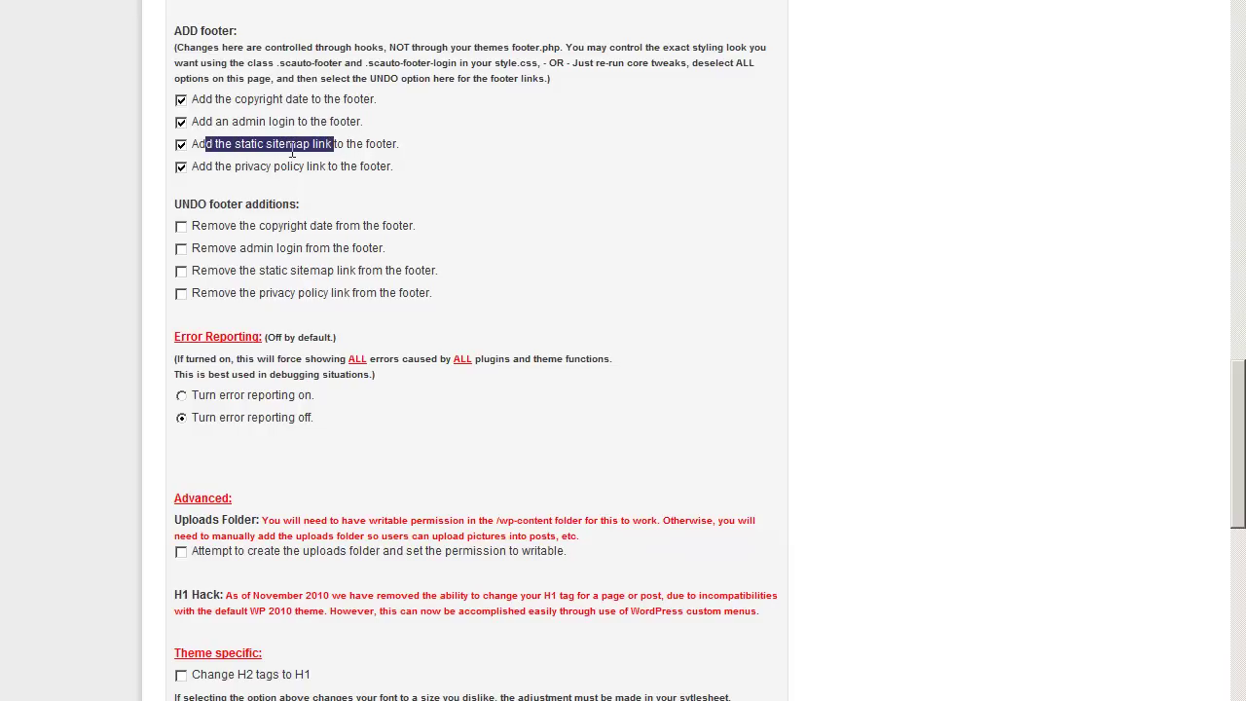
click(329, 151)
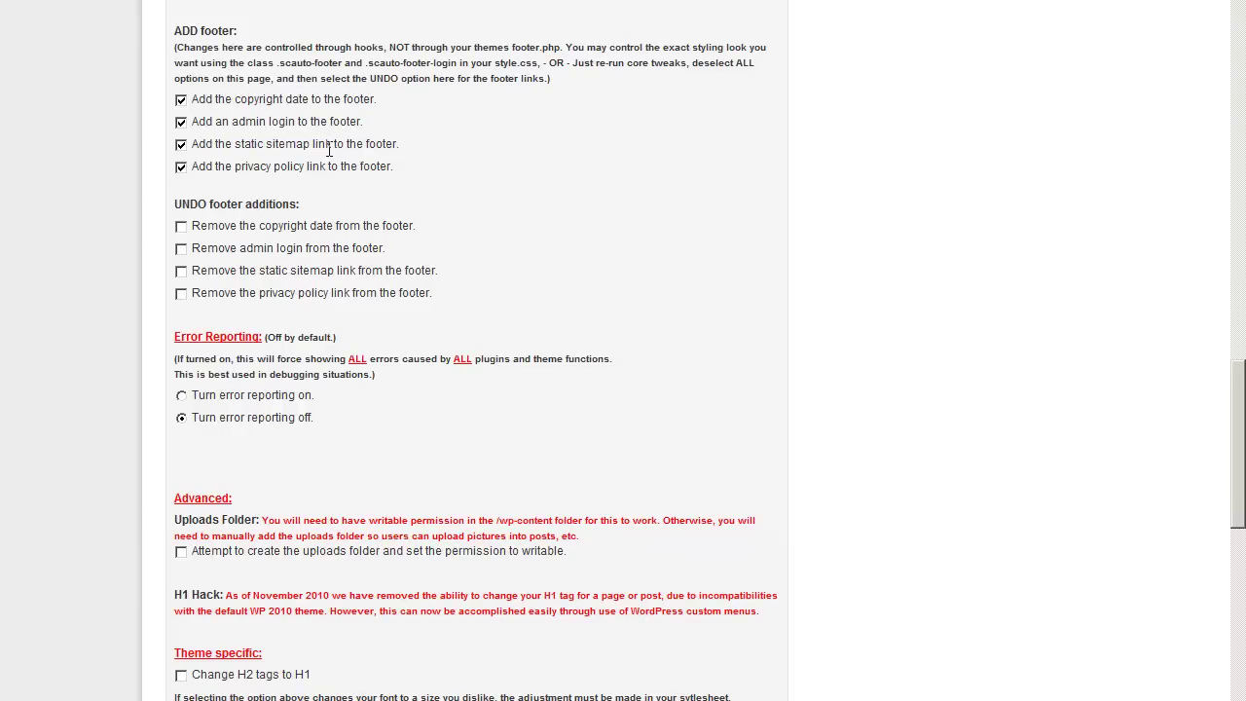
scroll(399, 236, down, 2)
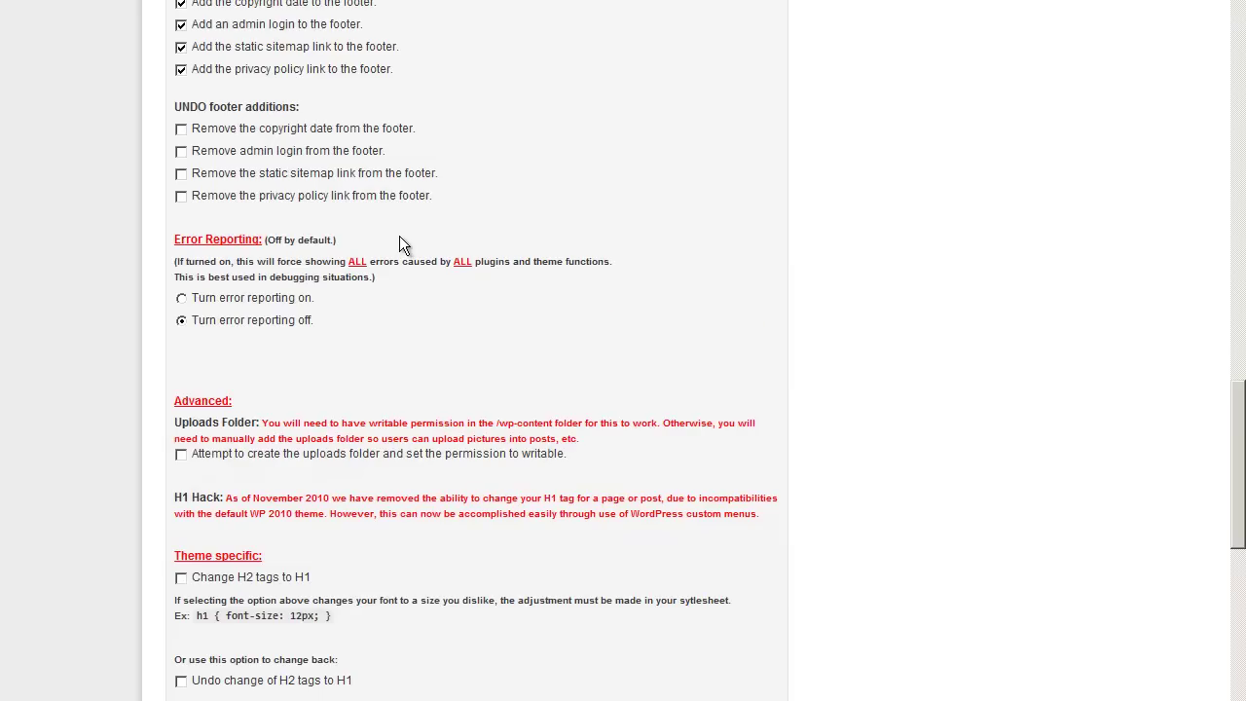
- Enable changing H2 tags to H1 for the theme and apply all the selected Core Tweaks changes
scroll(242, 207, down, 3)
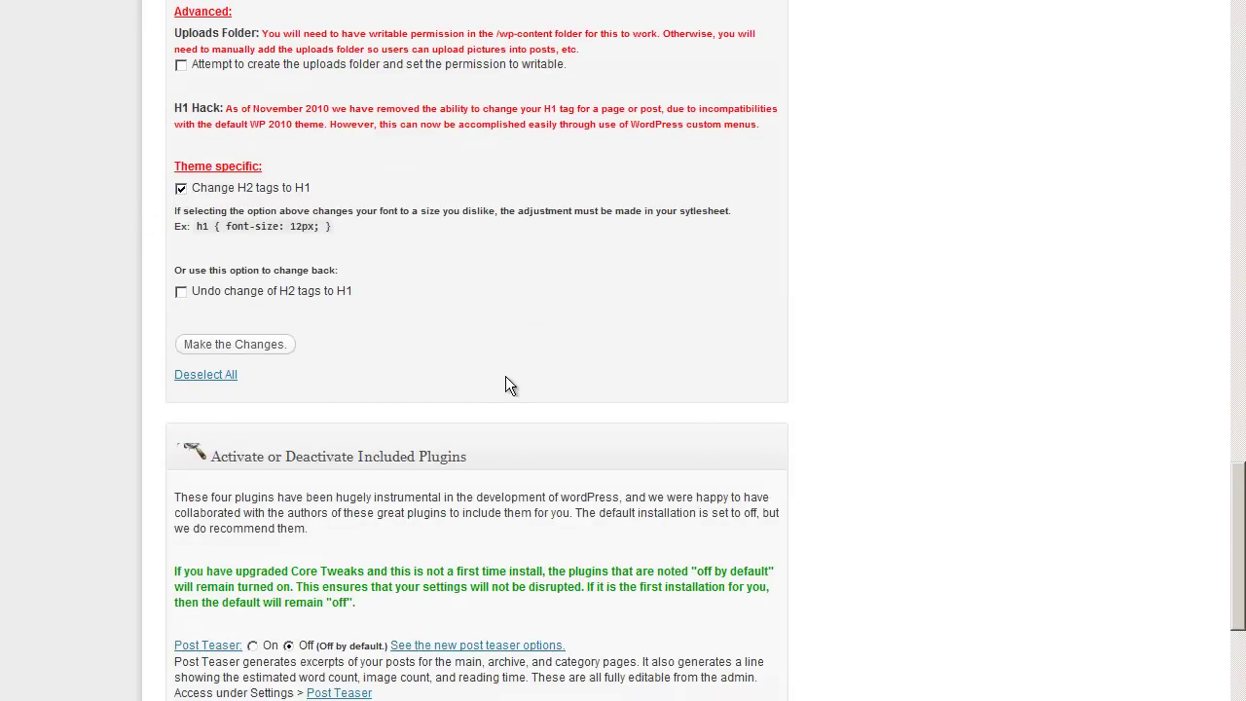
scroll(505, 385, down, 1)
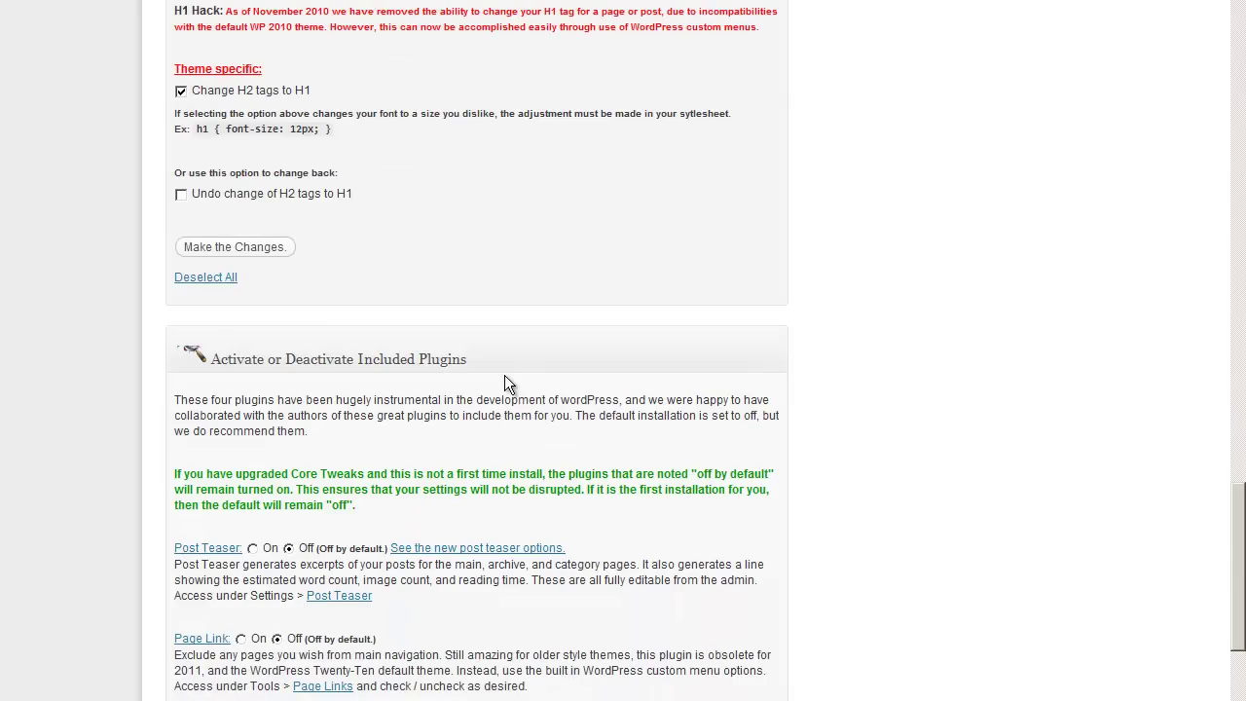
click(255, 253)
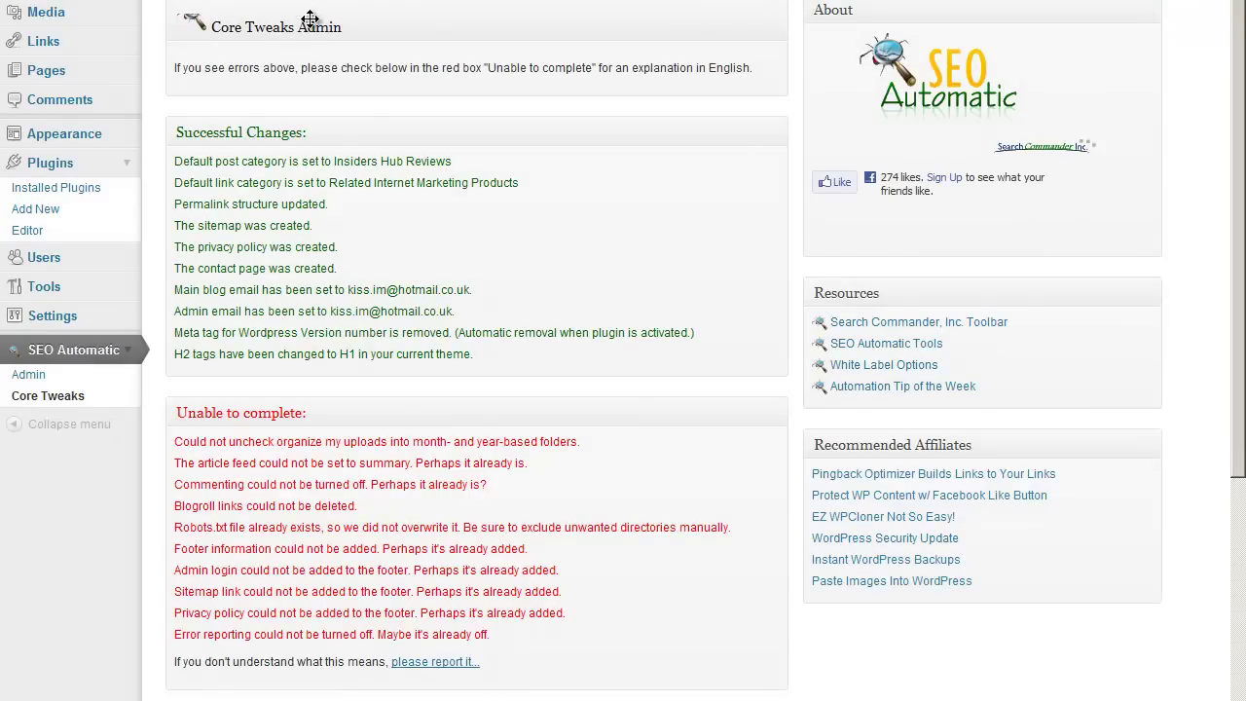
- Open the live site and examine its navigation menu, home page content, comment form and footer links
right_click(286, 0)
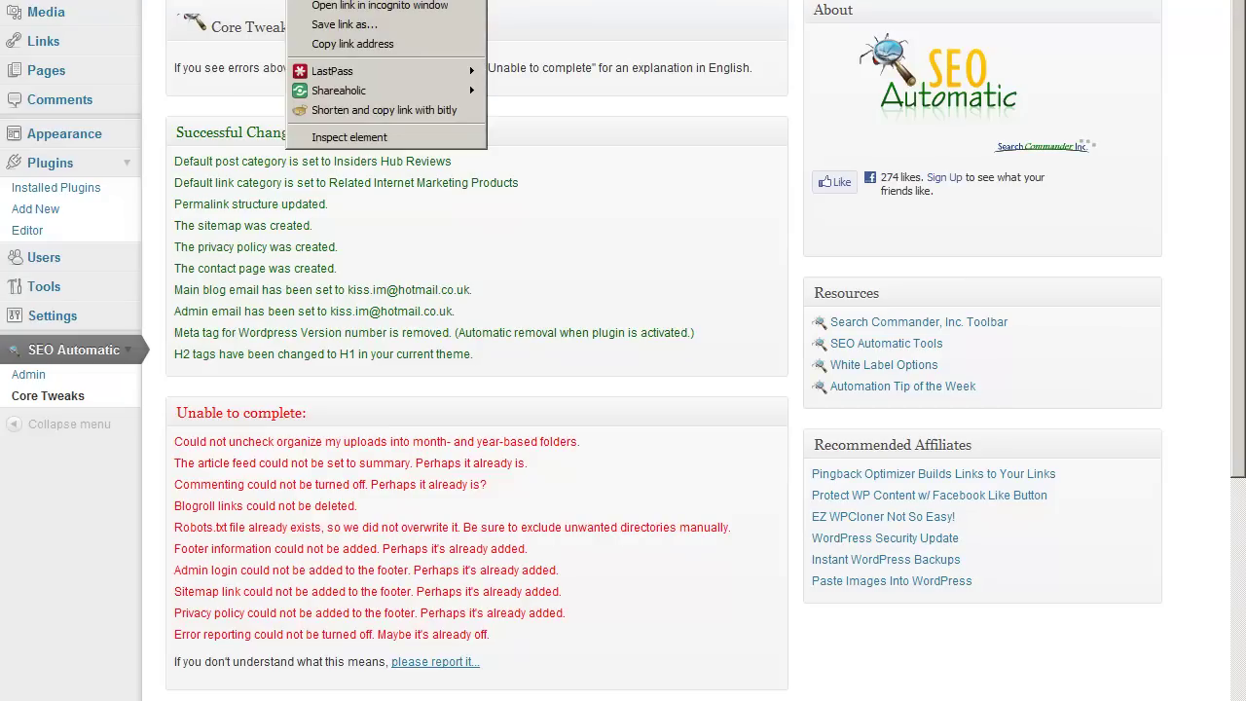
key(Escape)
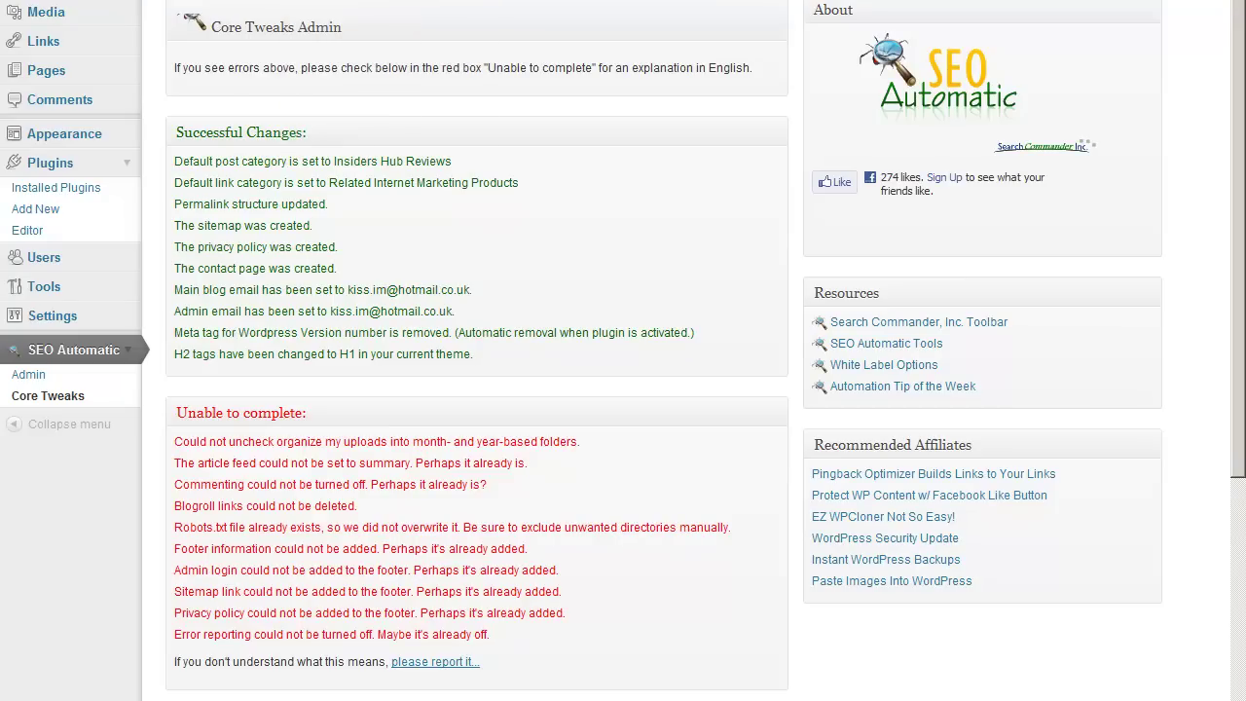
click(286, 0)
scroll(1194, 143, down, 1)
scroll(1195, 143, up, 1)
scroll(1195, 143, down, 1)
scroll(1239, 384, down, 3)
scroll(1238, 387, up, 2)
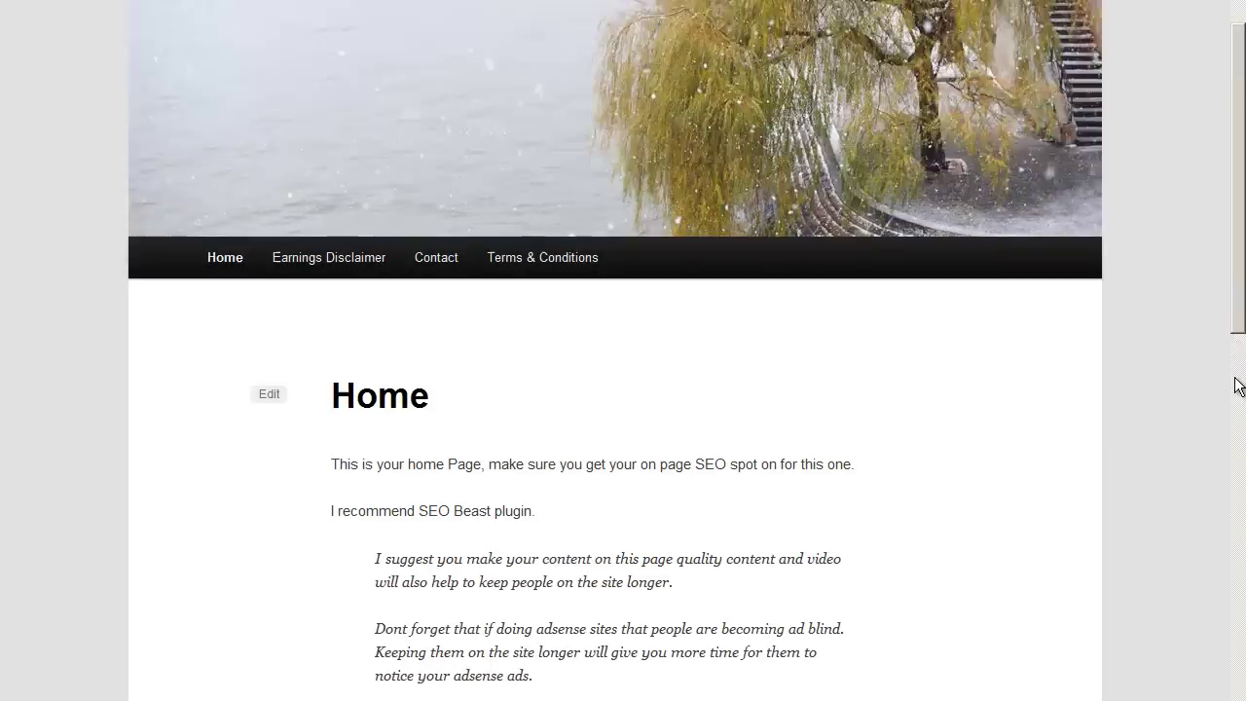
scroll(1238, 386, down, 1)
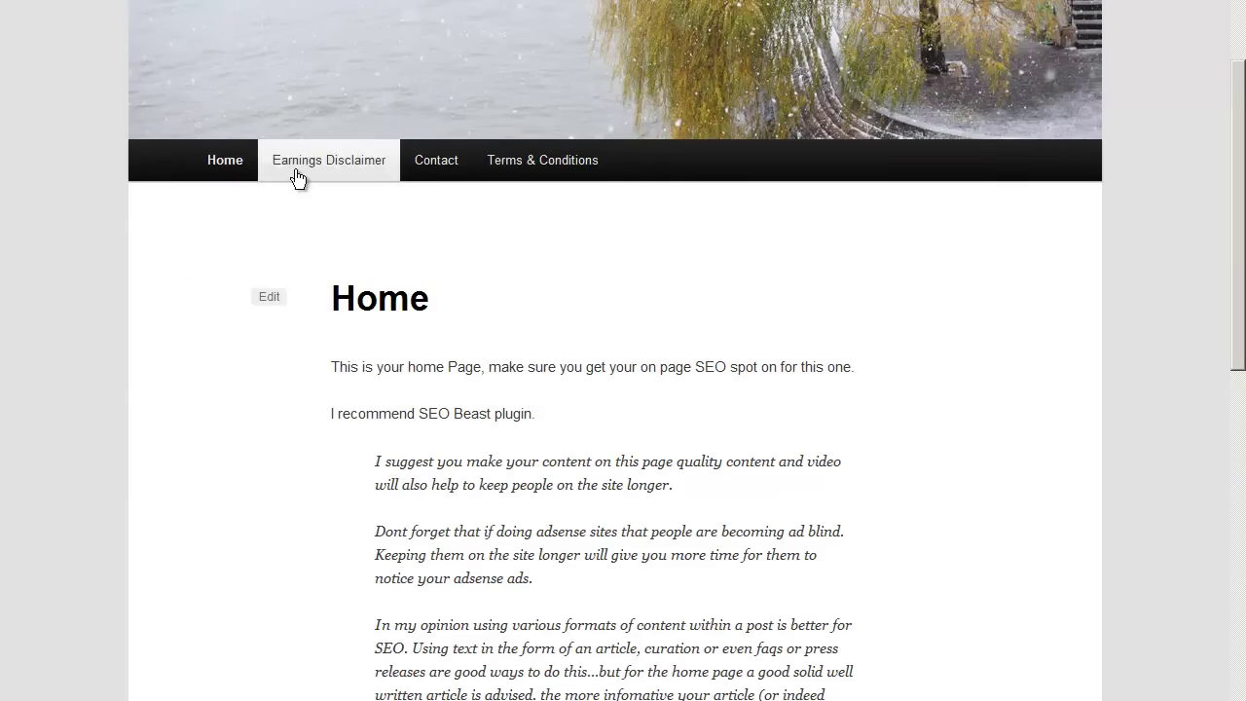
scroll(938, 430, down, 7)
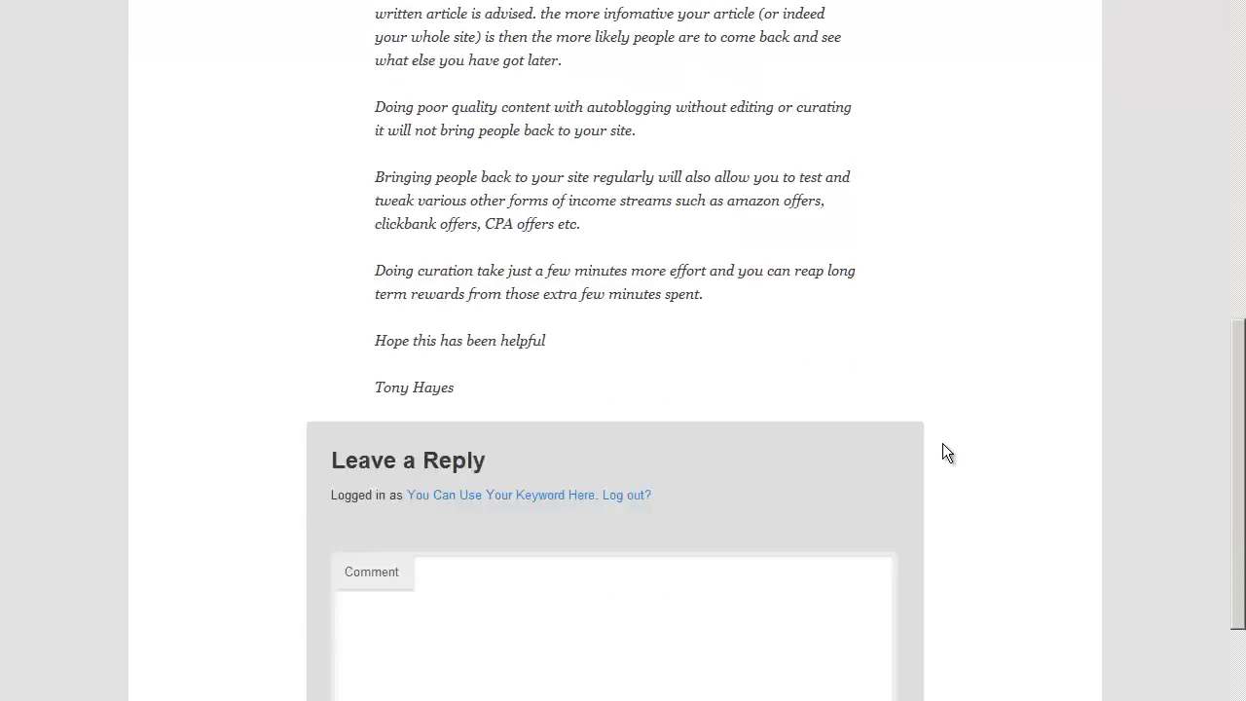
scroll(942, 453, down, 3)
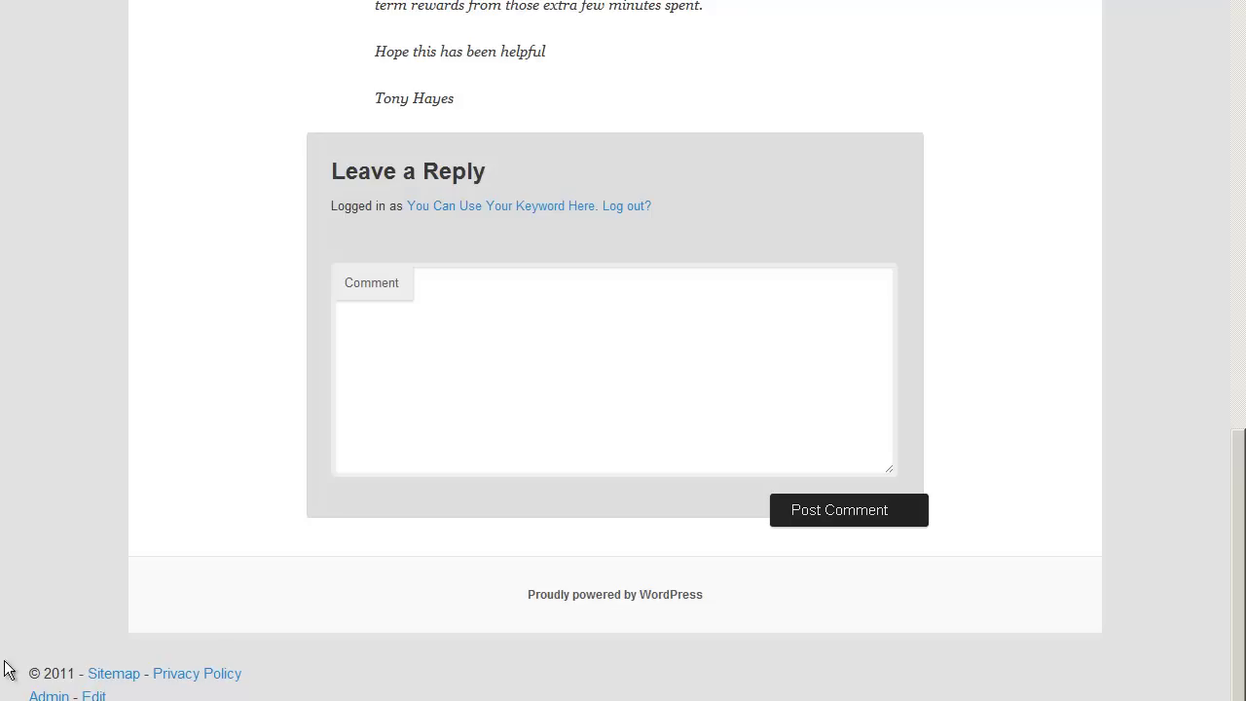
drag(246, 669, 42, 688)
click(43, 697)
key(Home)
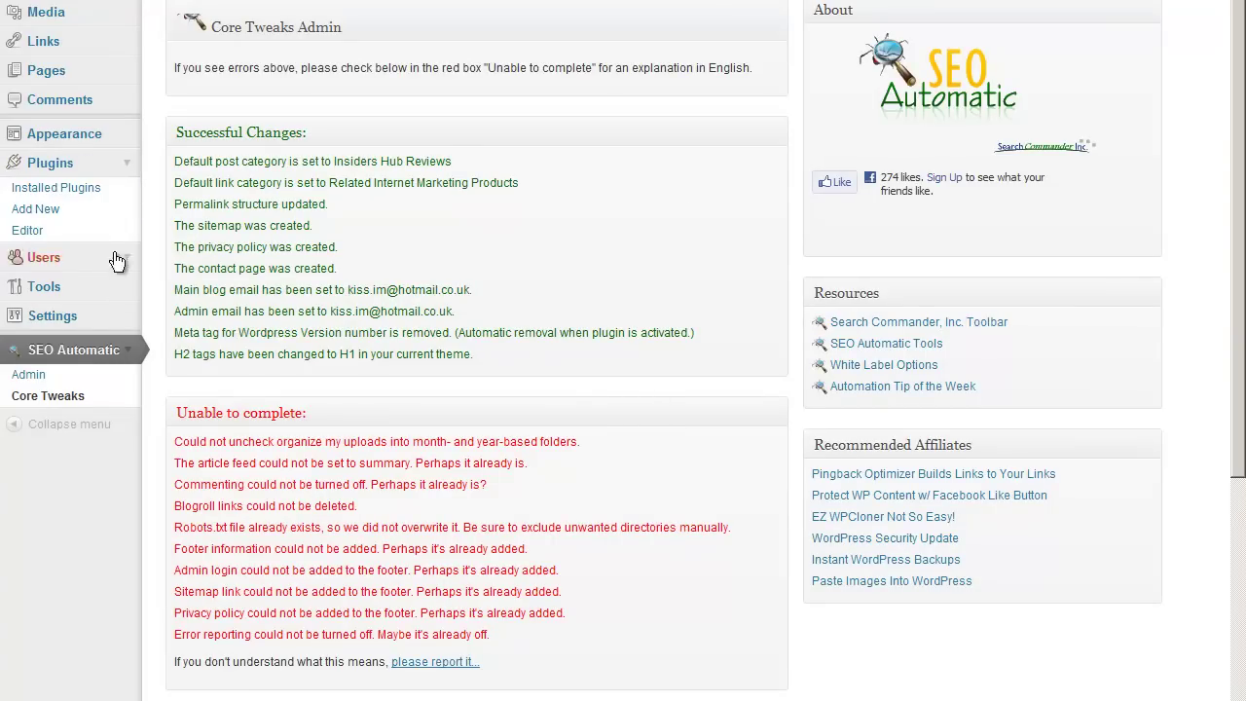
- Open the general settings and append "&" to the site tagline
click(126, 319)
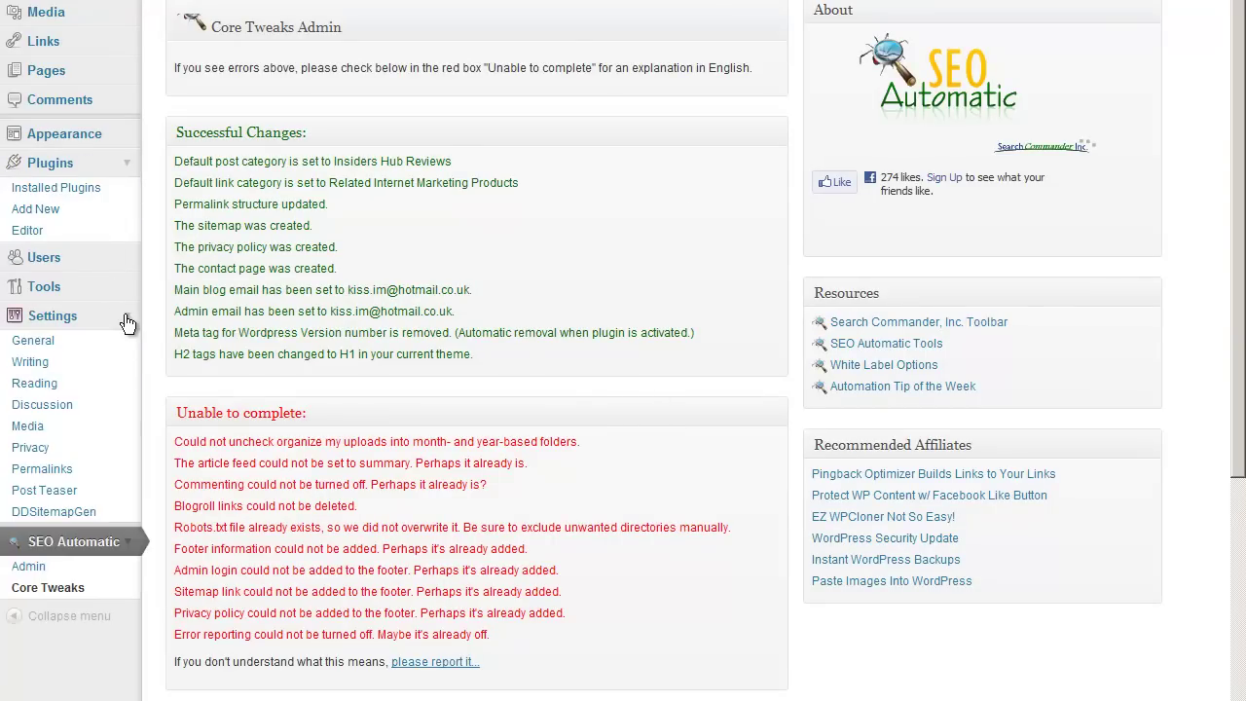
click(36, 343)
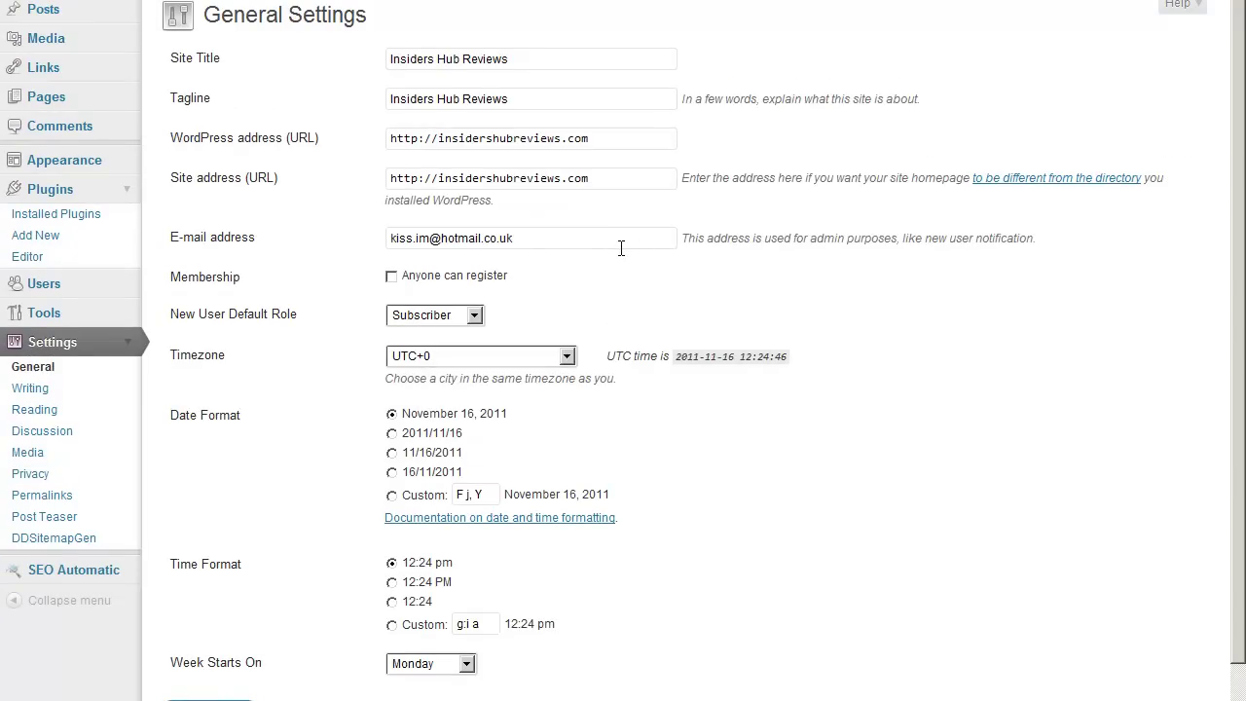
right_click(327, 0)
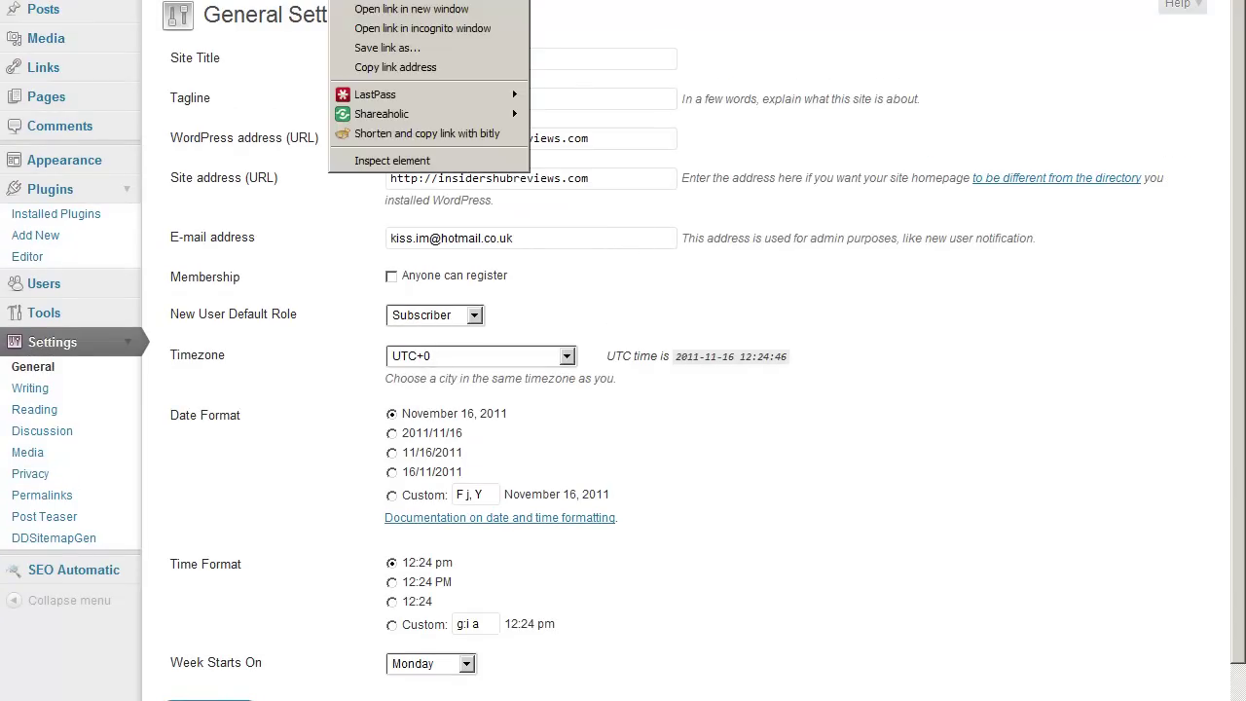
click(397, 1)
click(397, 0)
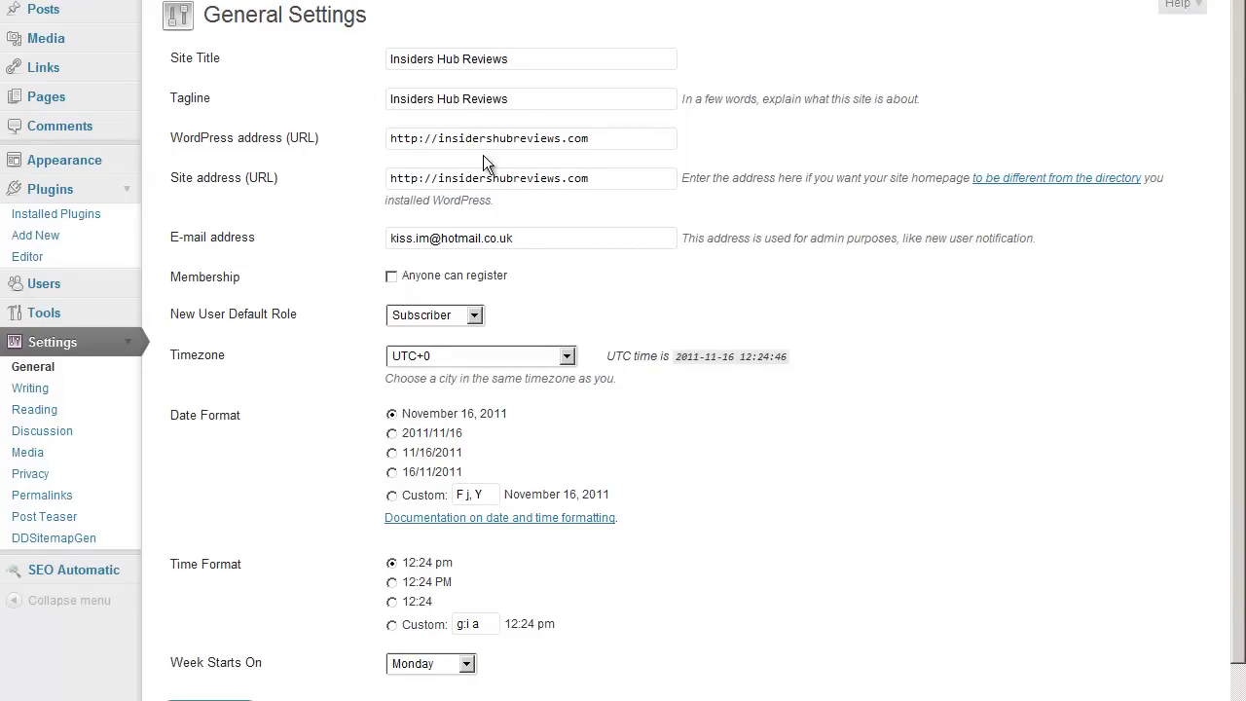
click(524, 103)
key(ctrl+a)
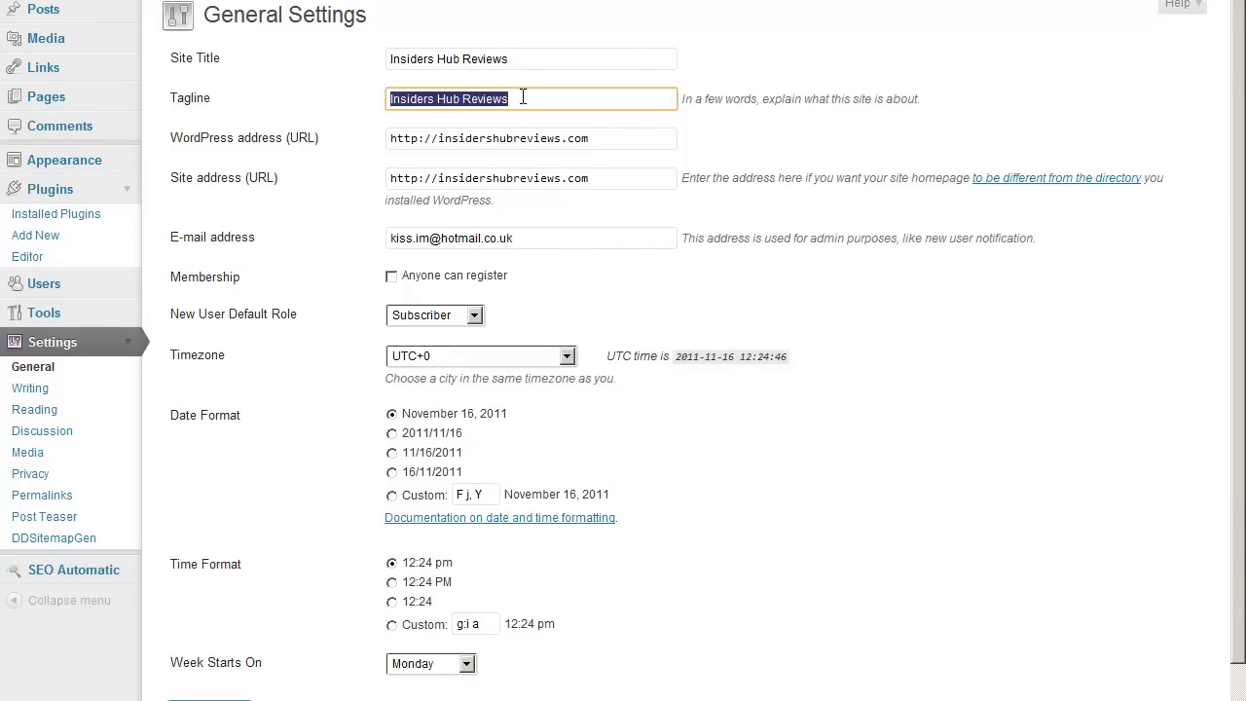
click(523, 97)
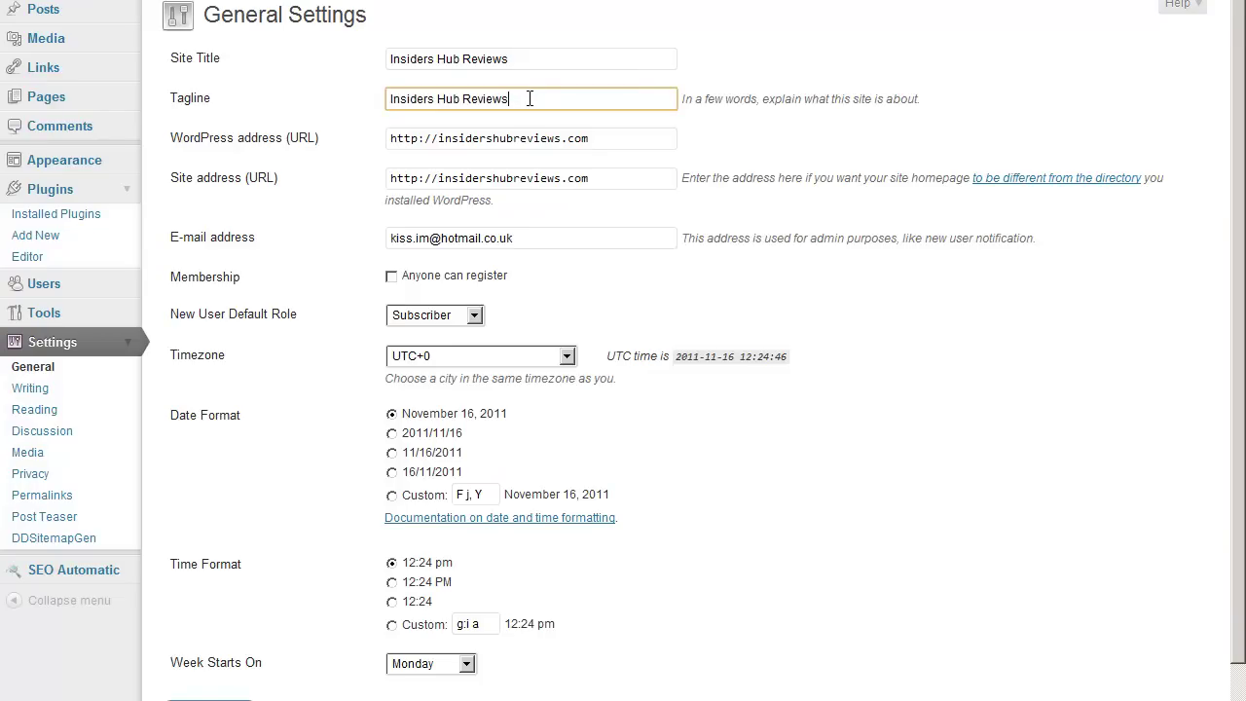
text(&)
- Extend the site title to "Insiders Hub Reviews - Best InsidersHub Bonus"
click(536, 59)
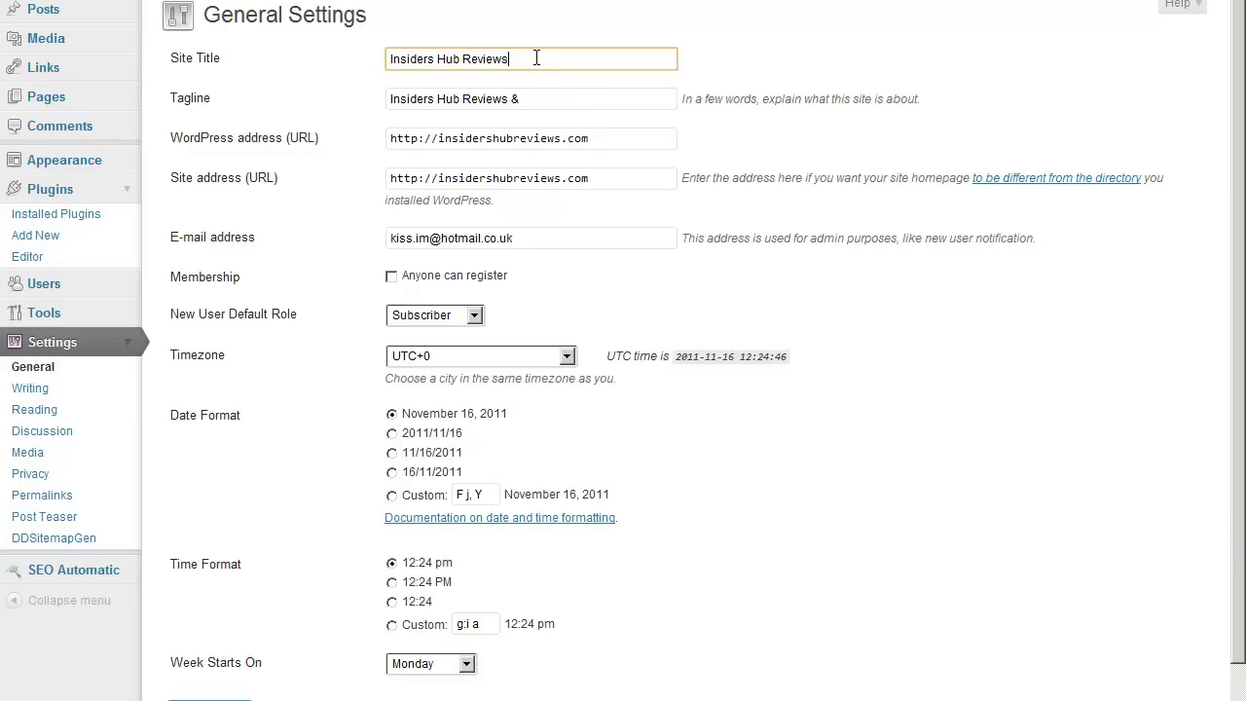
text(- InsidersHub Bonus)
click(518, 57)
text(Best)
click(672, 62)
- Complete the tagline as "Insiders Hub Reviews & Best Insiders Hub Bonuses" and save the general settings
click(605, 101)
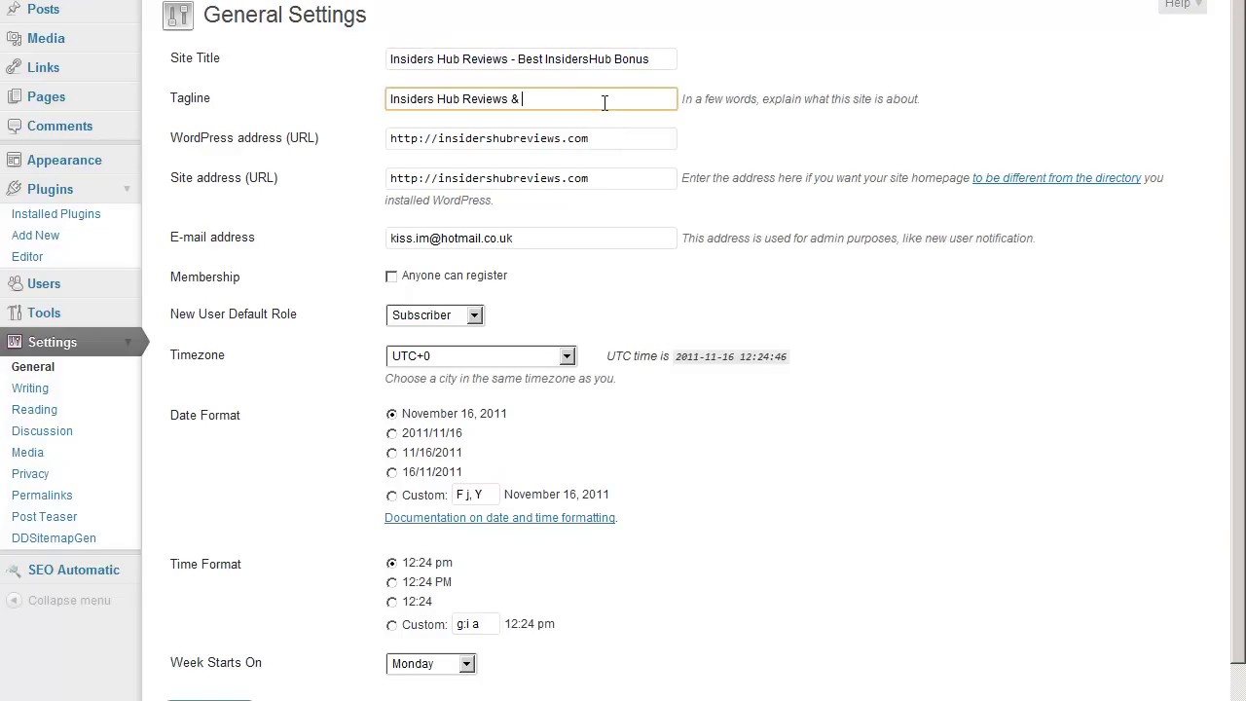
text(Best Insiders Hub Bonuses)
scroll(655, 195, down, 1)
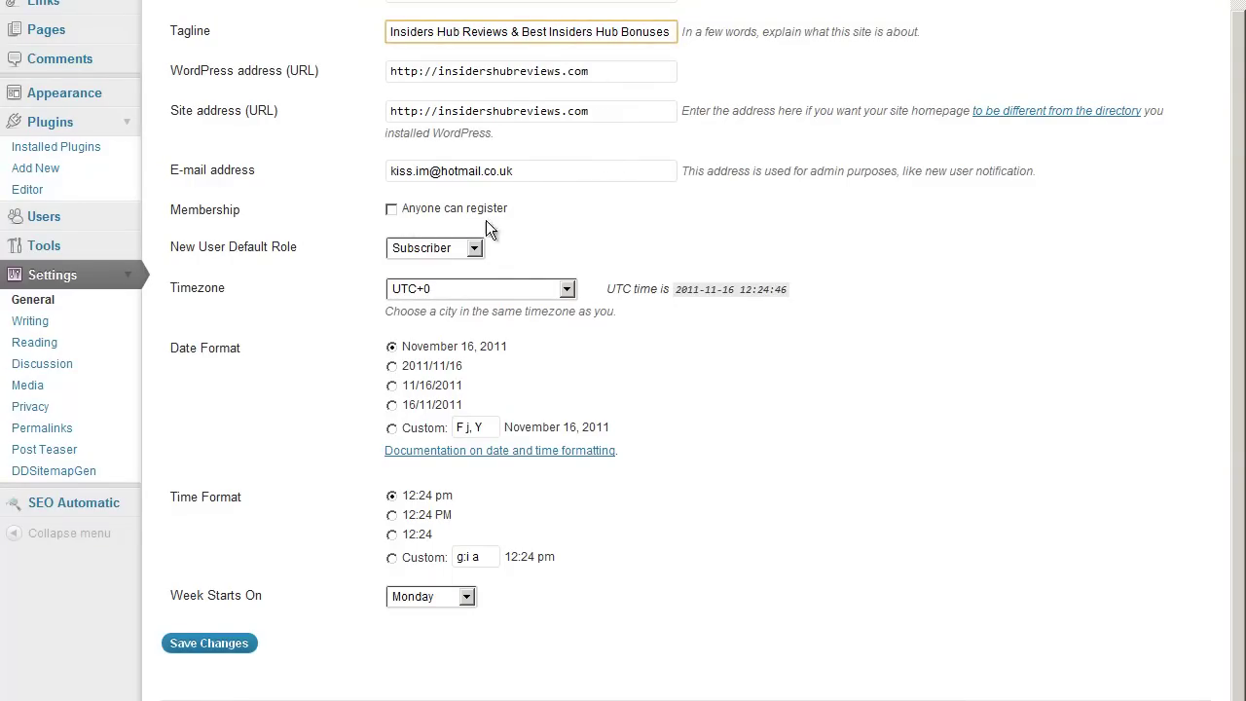
scroll(256, 33, up, 1)
scroll(255, 33, down, 1)
click(231, 653)
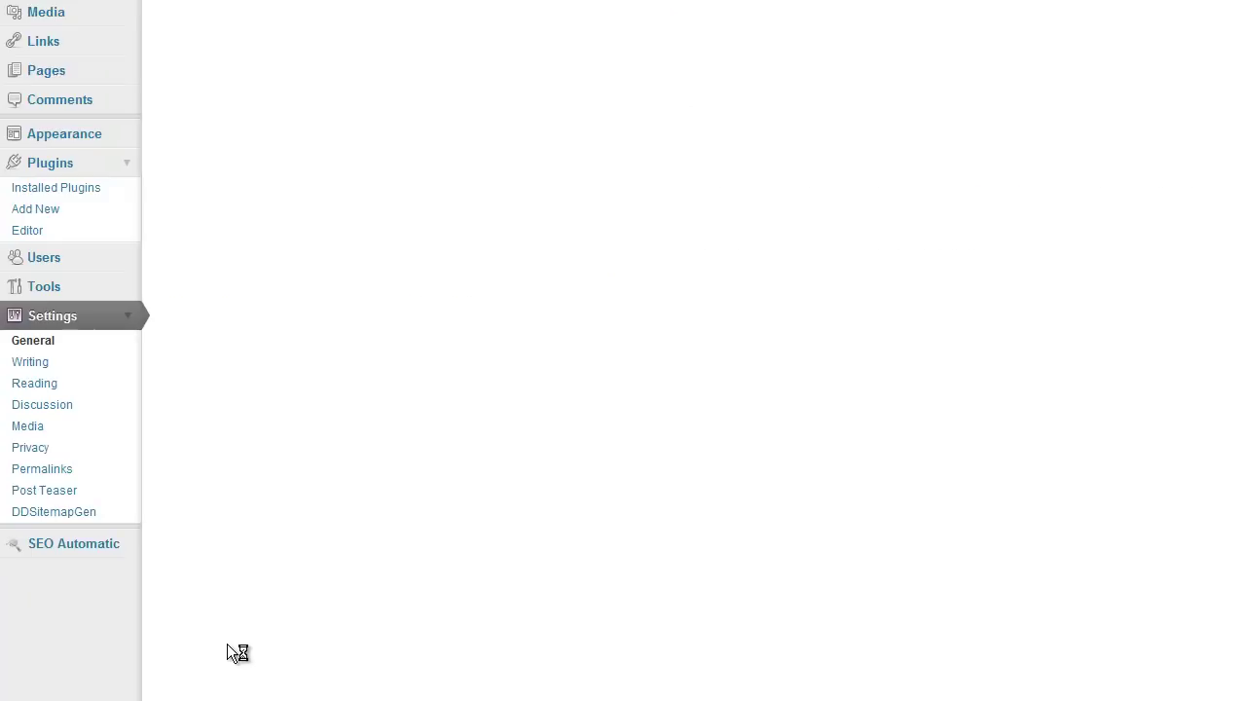
- Open the writing settings and review the default categories, remote publishing options and update services list
scroll(248, 479, down, 2)
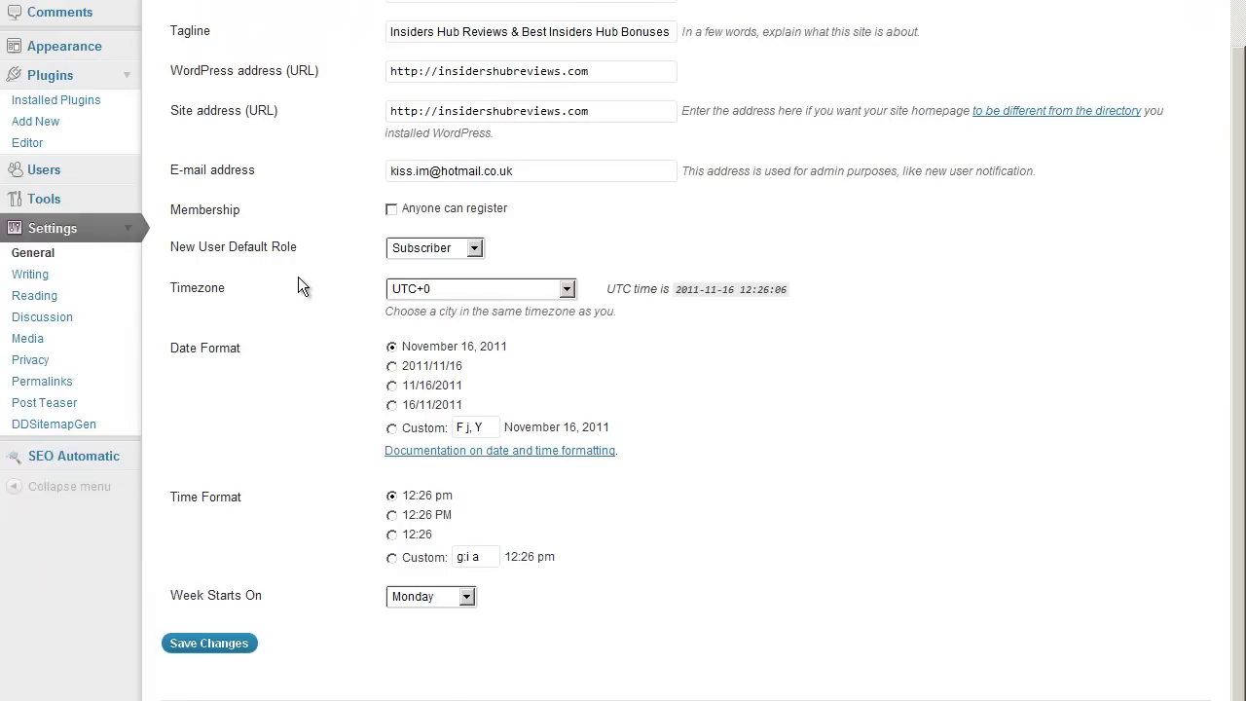
click(30, 276)
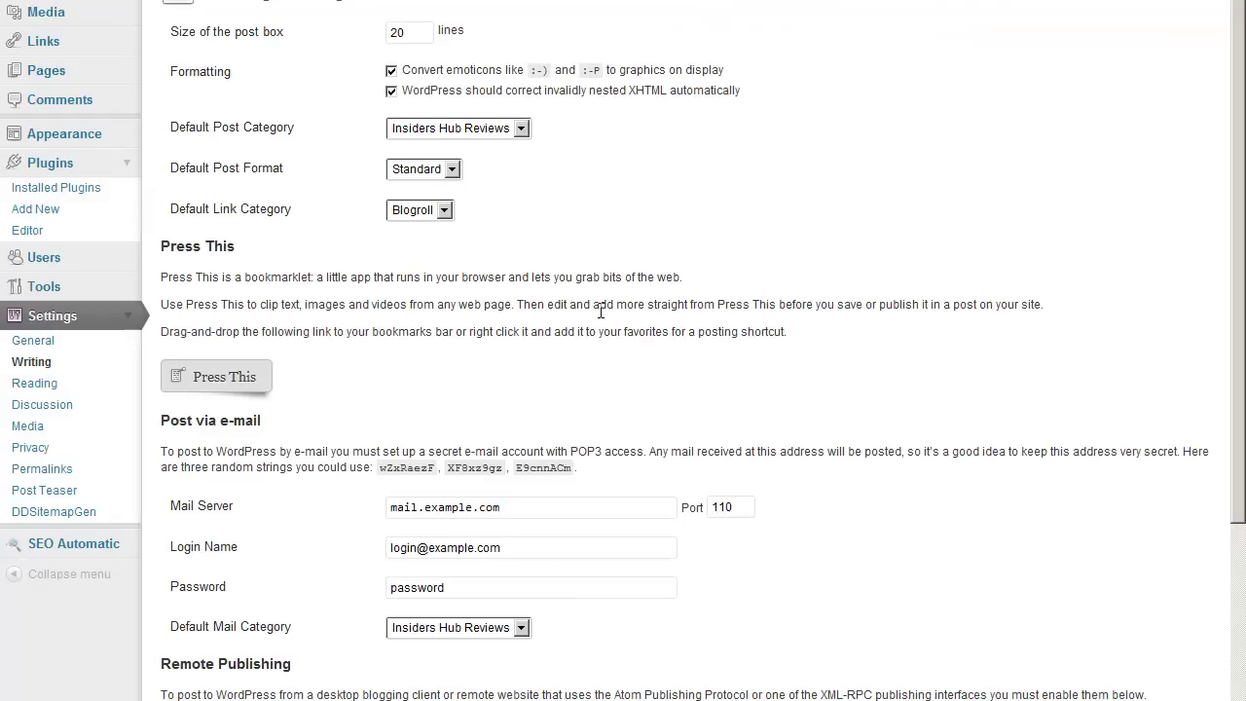
scroll(501, 296, down, 5)
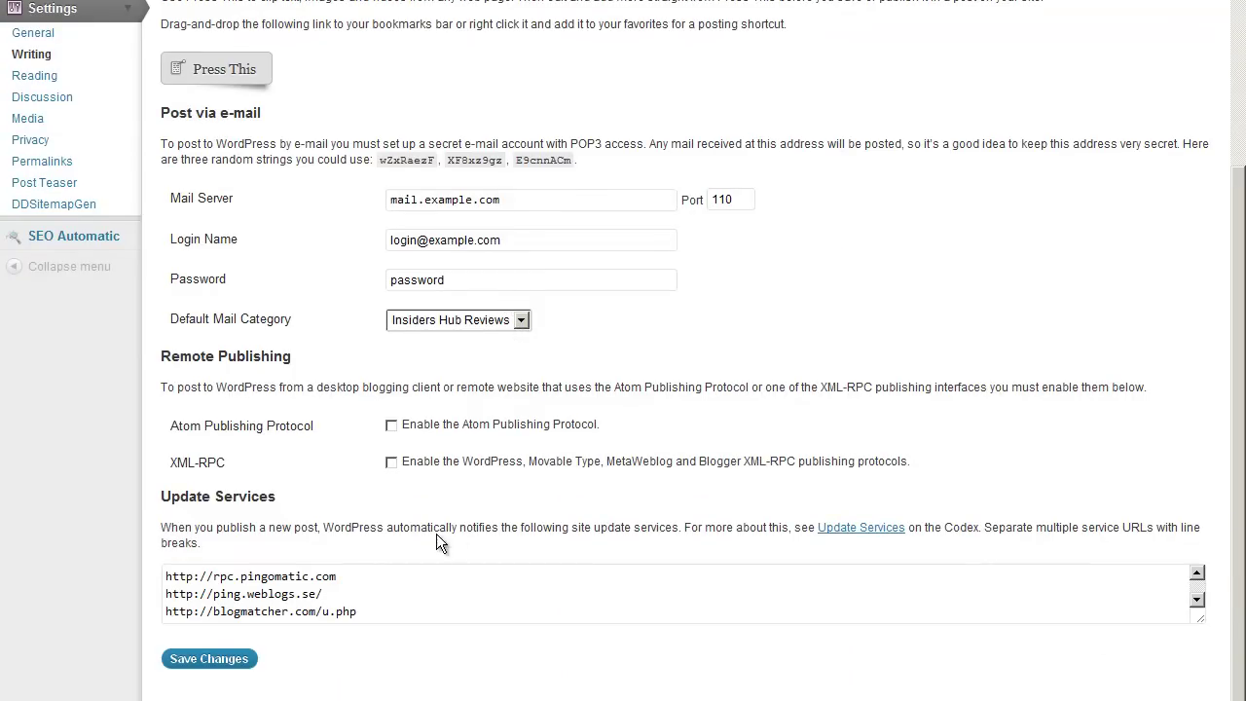
drag(1196, 601, 1198, 598)
scroll(1193, 594, up, 5)
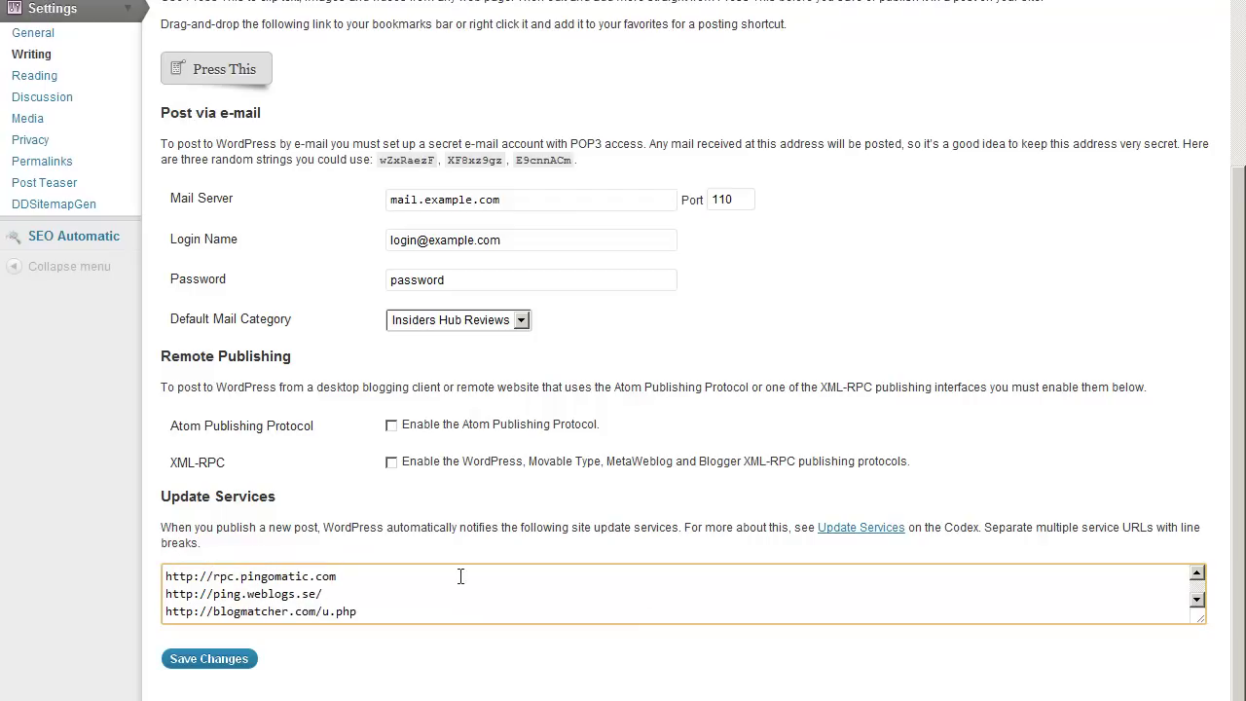
- Open the reading settings and check which pages can be chosen as the posts page
click(49, 86)
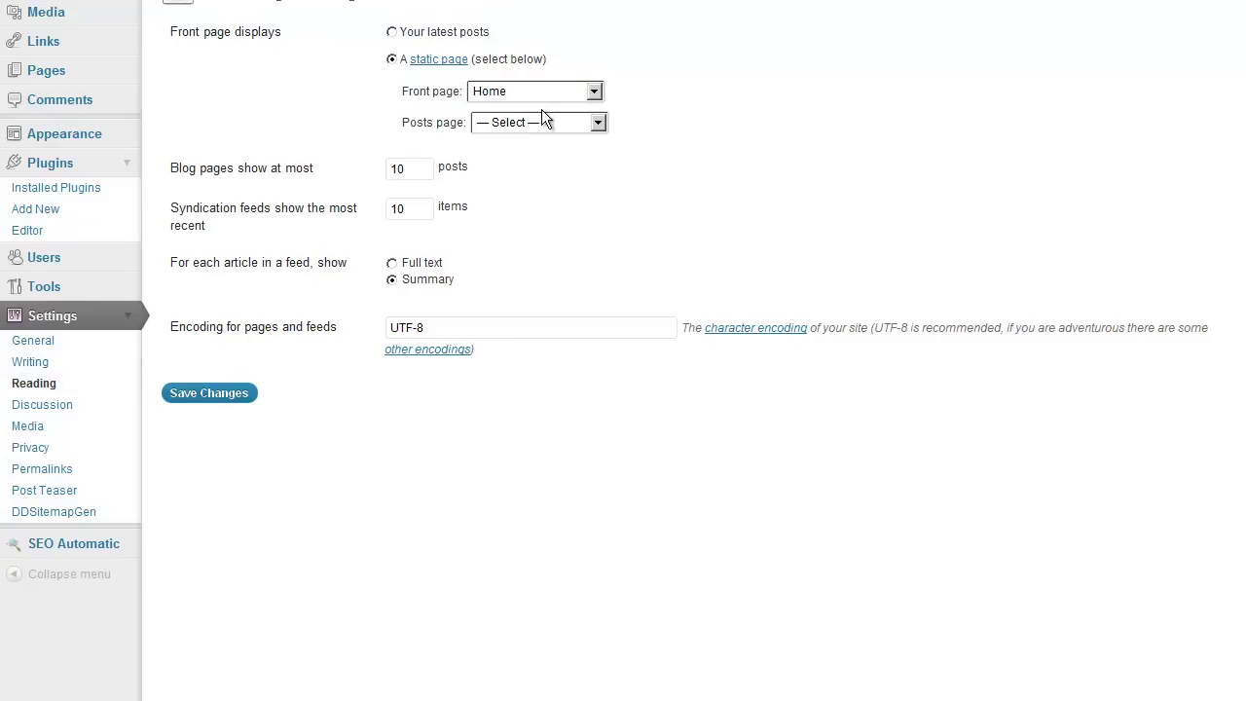
click(597, 122)
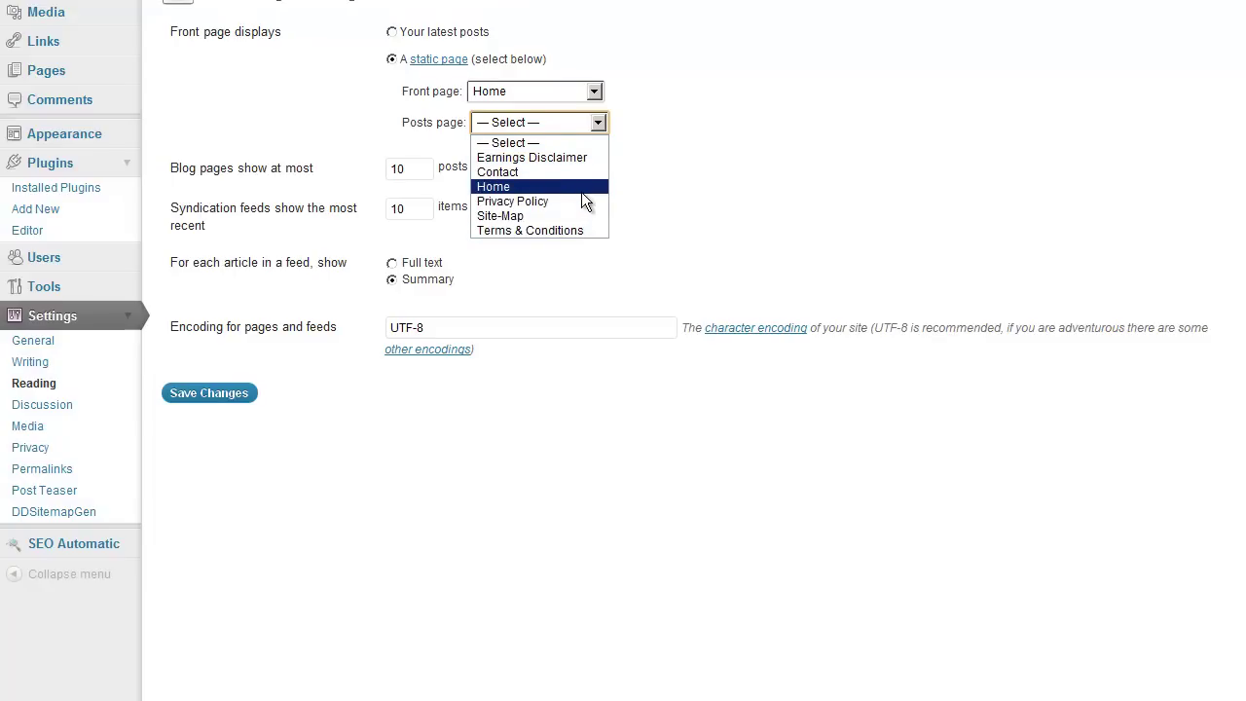
click(683, 167)
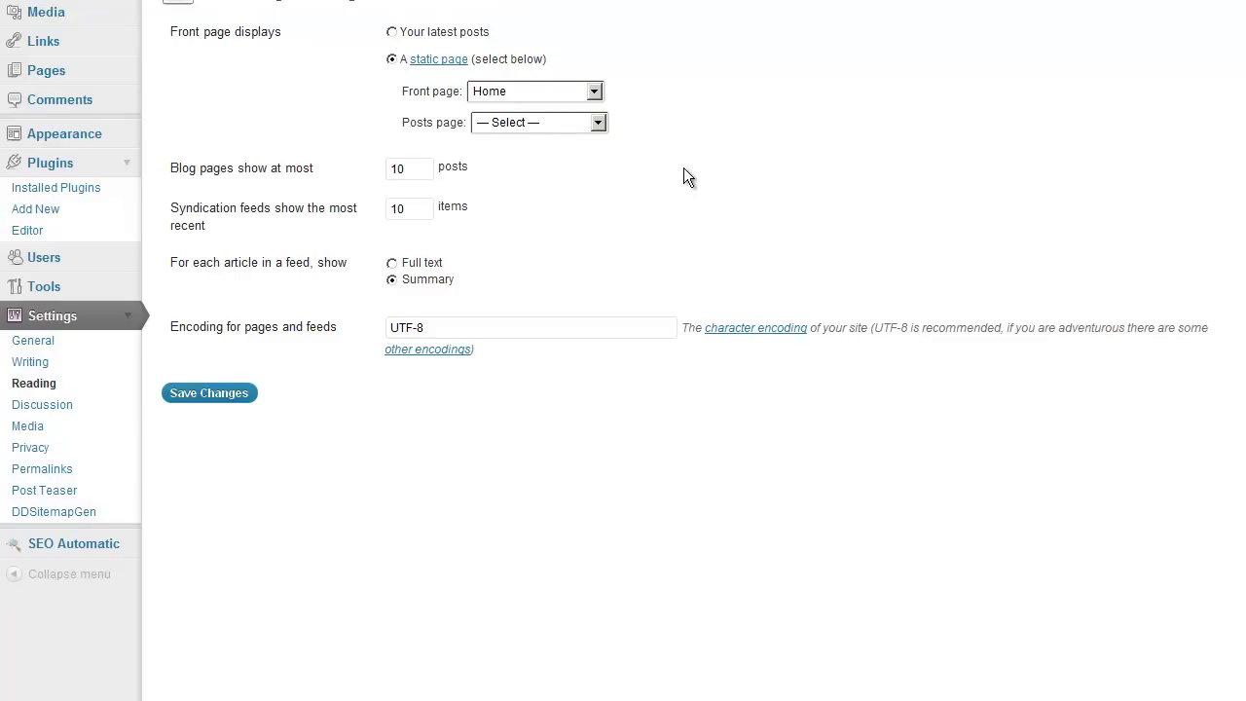
- Open the list of all pages separately from the reading settings to check the existing pages
click(127, 70)
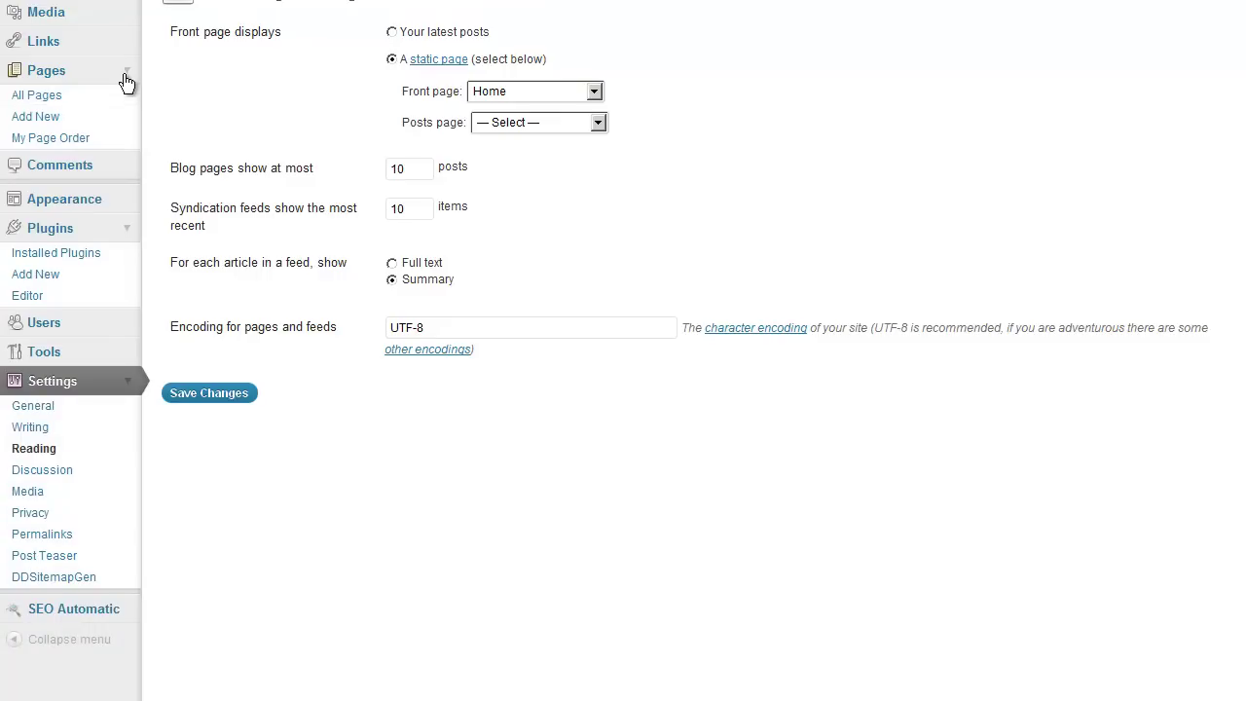
right_click(39, 91)
click(115, 104)
key(ctrl+Tab)
- Reopen the Core Tweaks admin page from the installed plugins and disable the post category, blogroll category, upload organization and RSS summary changes
click(68, 256)
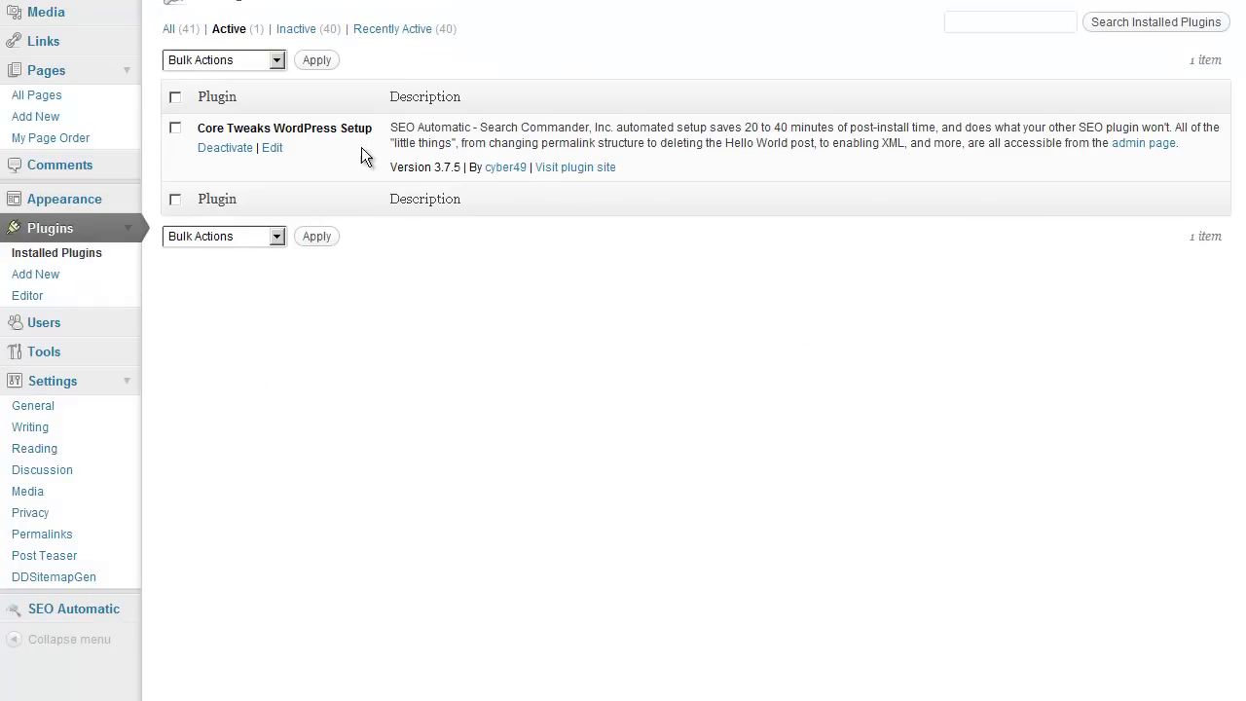
click(1149, 144)
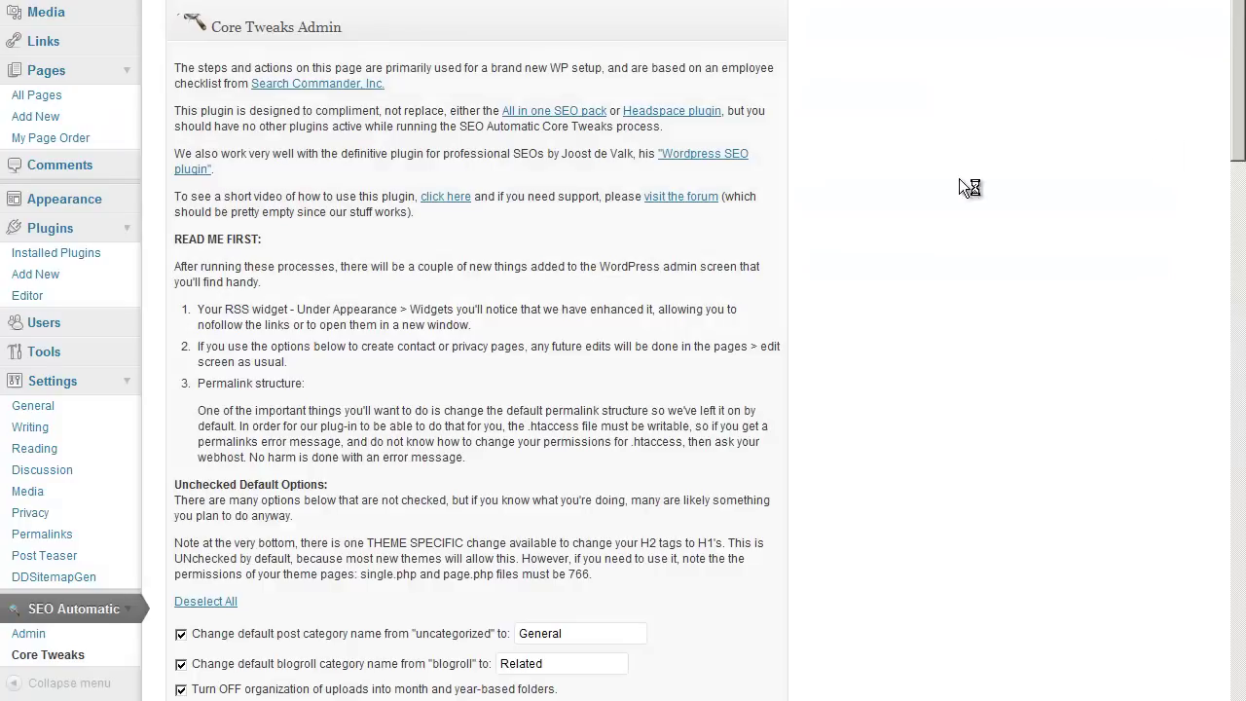
scroll(779, 185, down, 10)
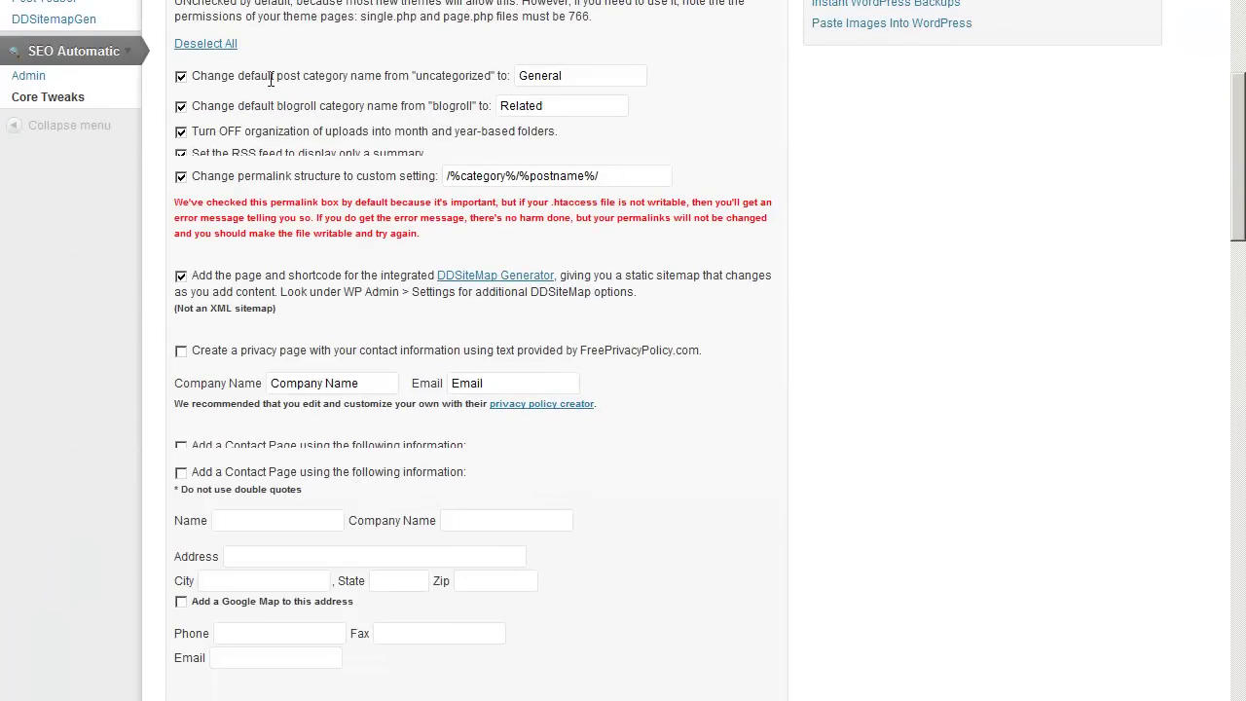
click(181, 75)
click(180, 105)
click(180, 130)
scroll(304, 262, down, 2)
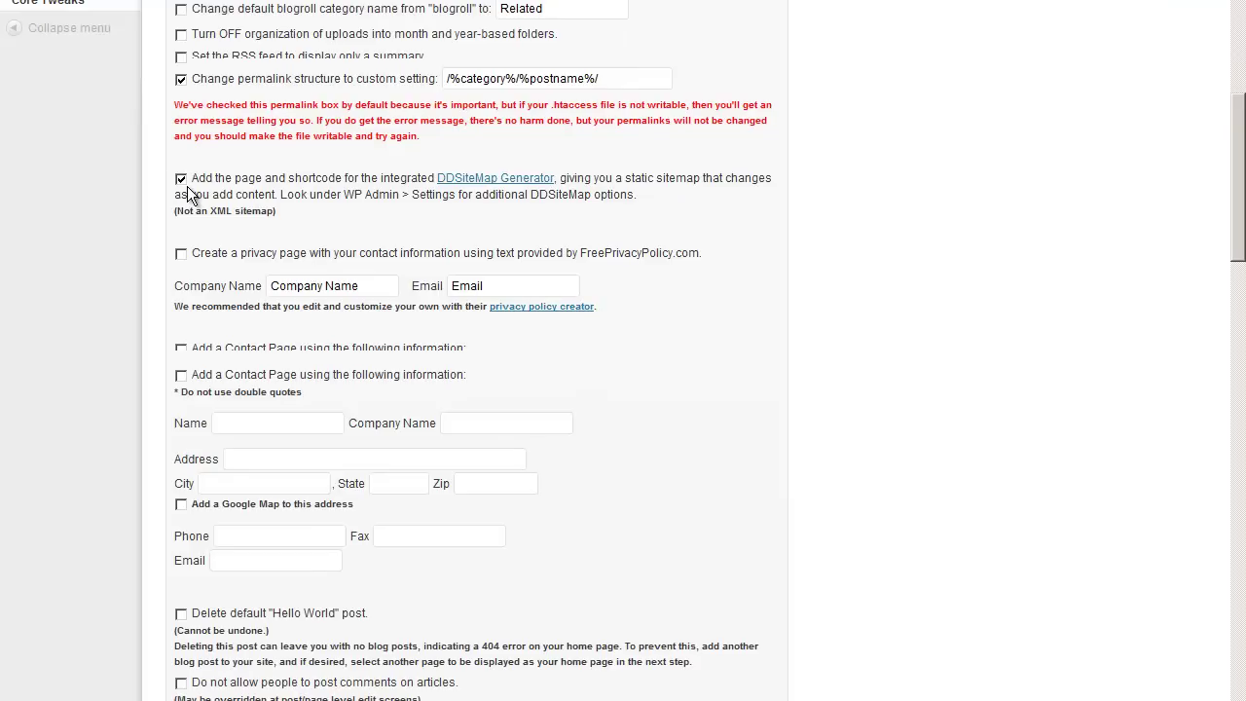
scroll(368, 320, down, 2)
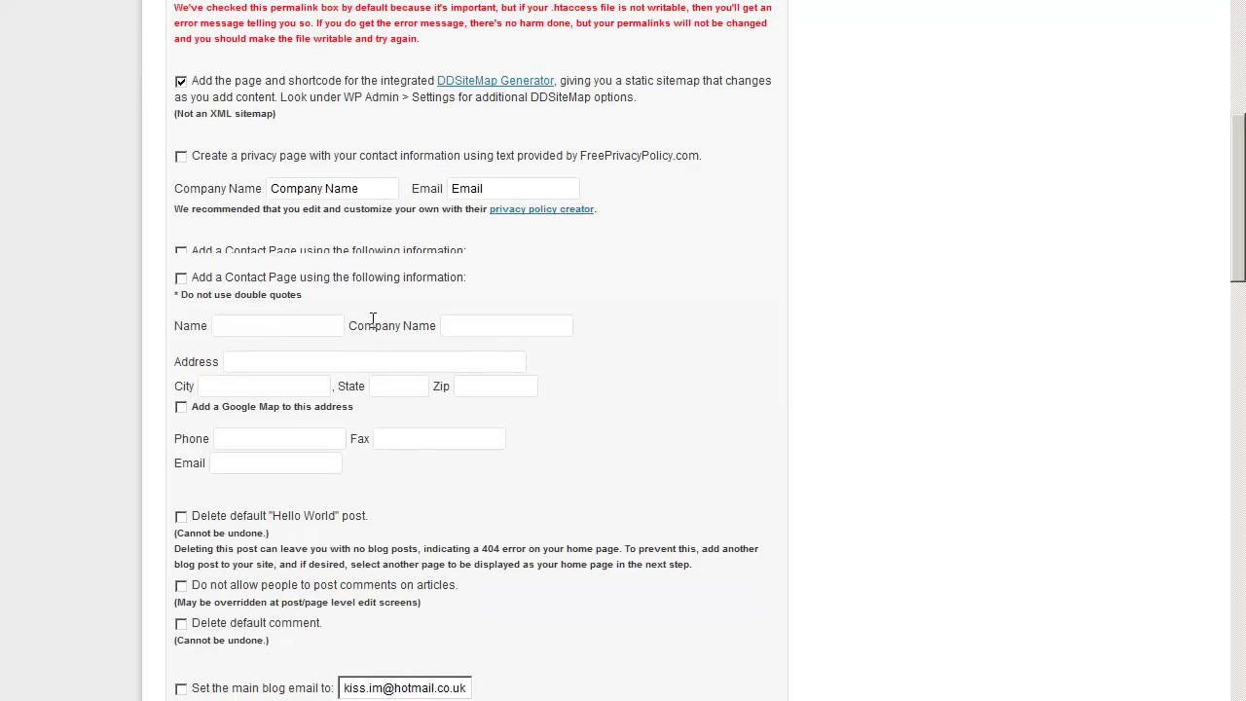
- Enable creating the page for displaying blog posts, name it Reviews, and make the Core Tweaks changes
scroll(331, 229, down, 8)
scroll(329, 233, down, 8)
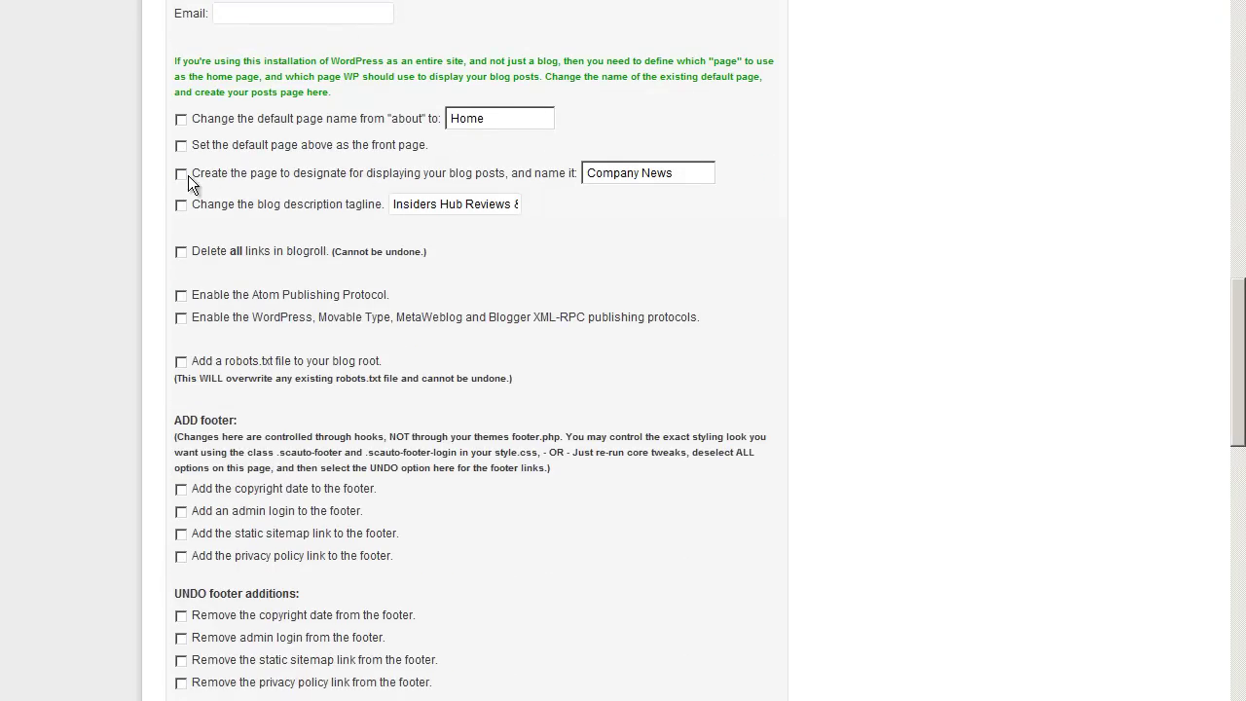
drag(705, 176, 533, 171)
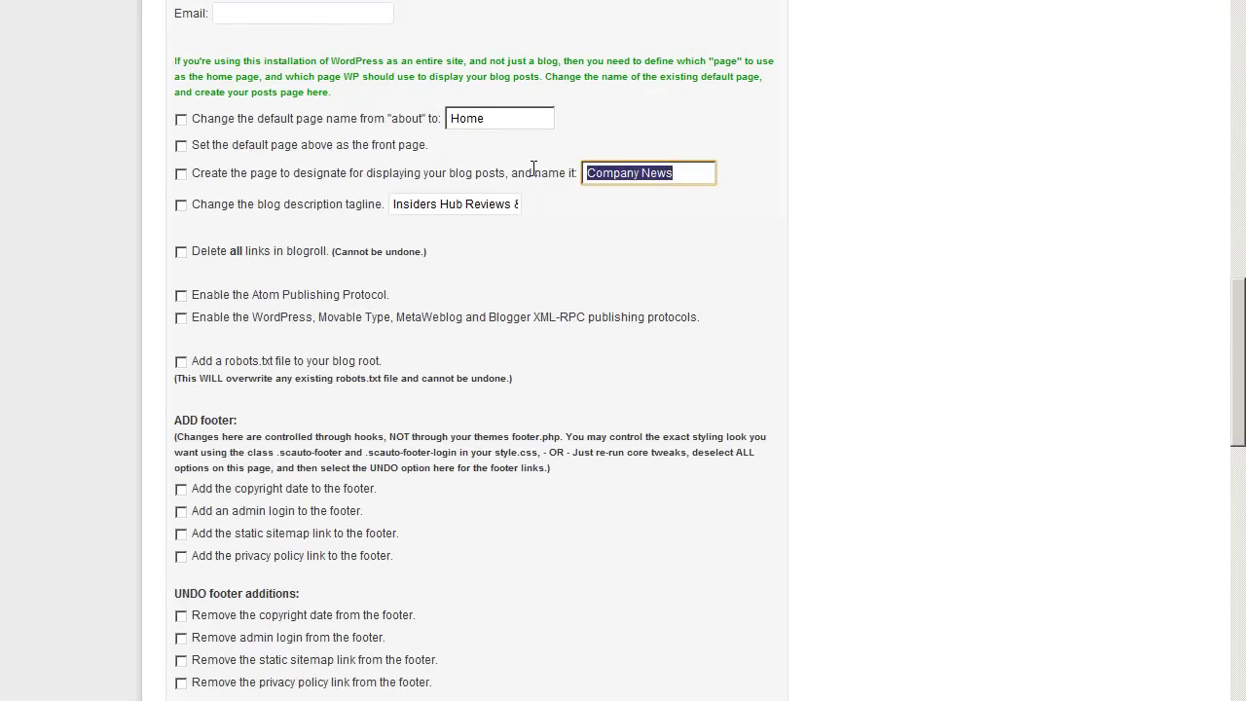
text(Reviews)
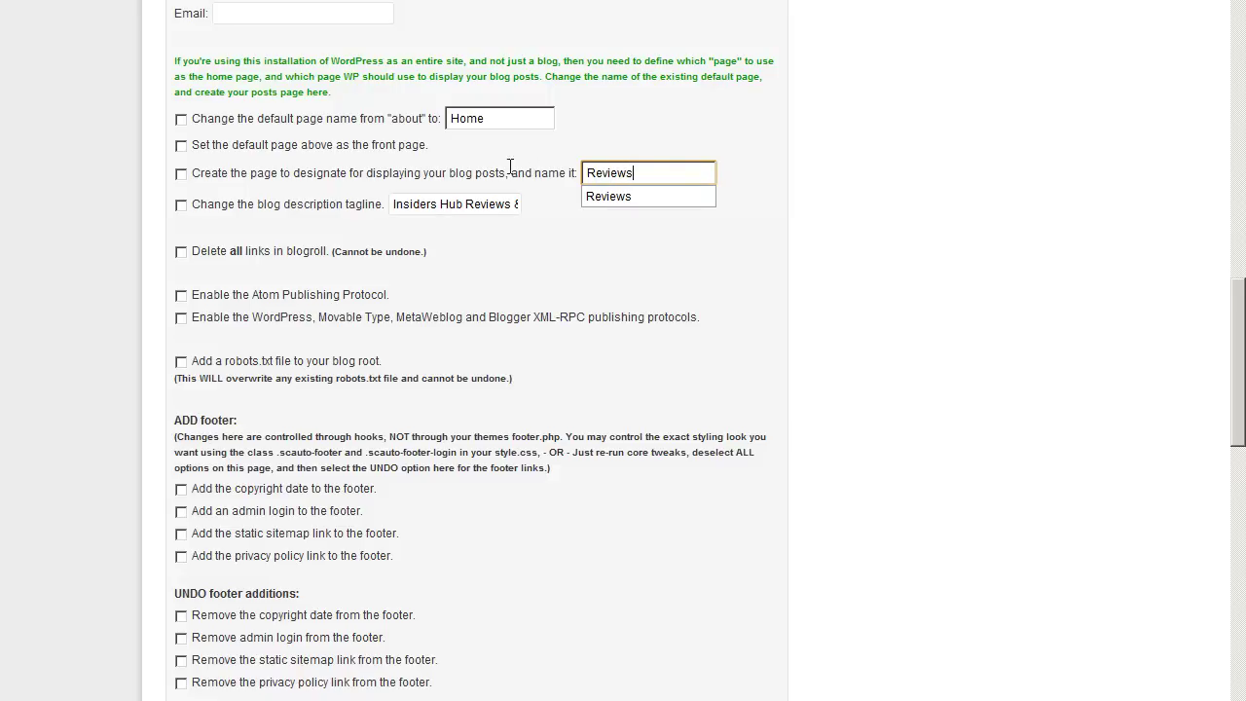
click(179, 172)
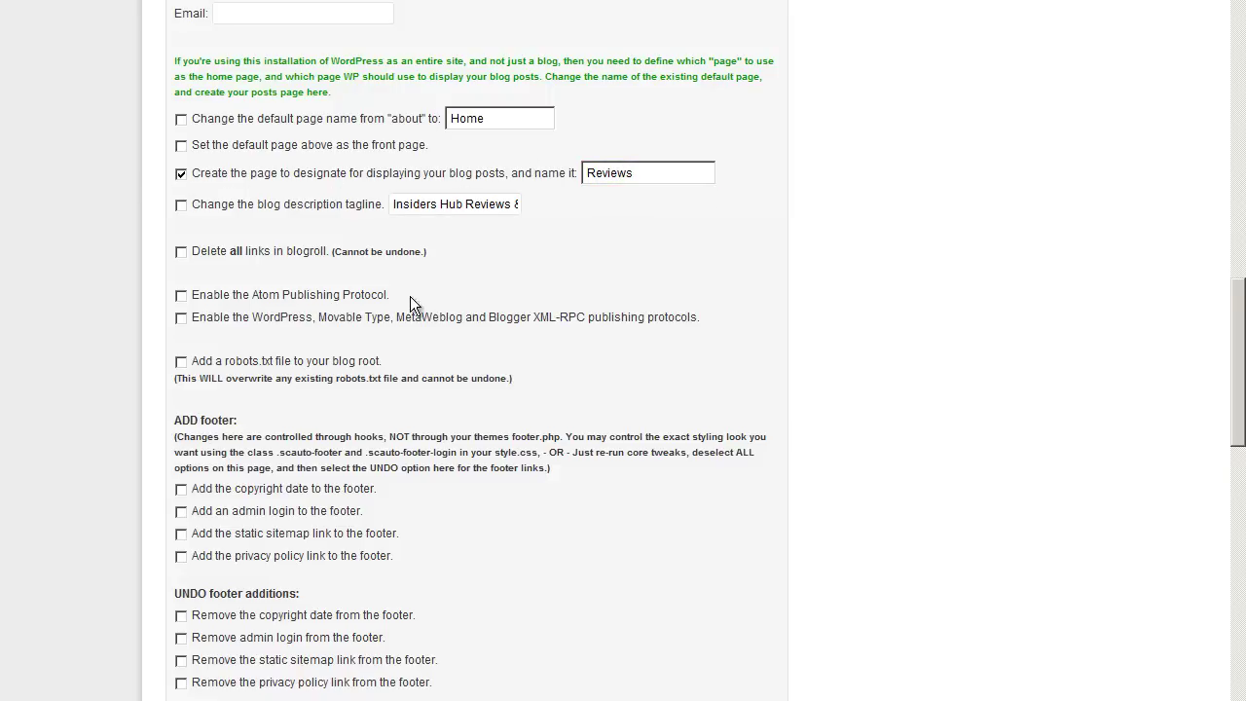
scroll(438, 308, down, 10)
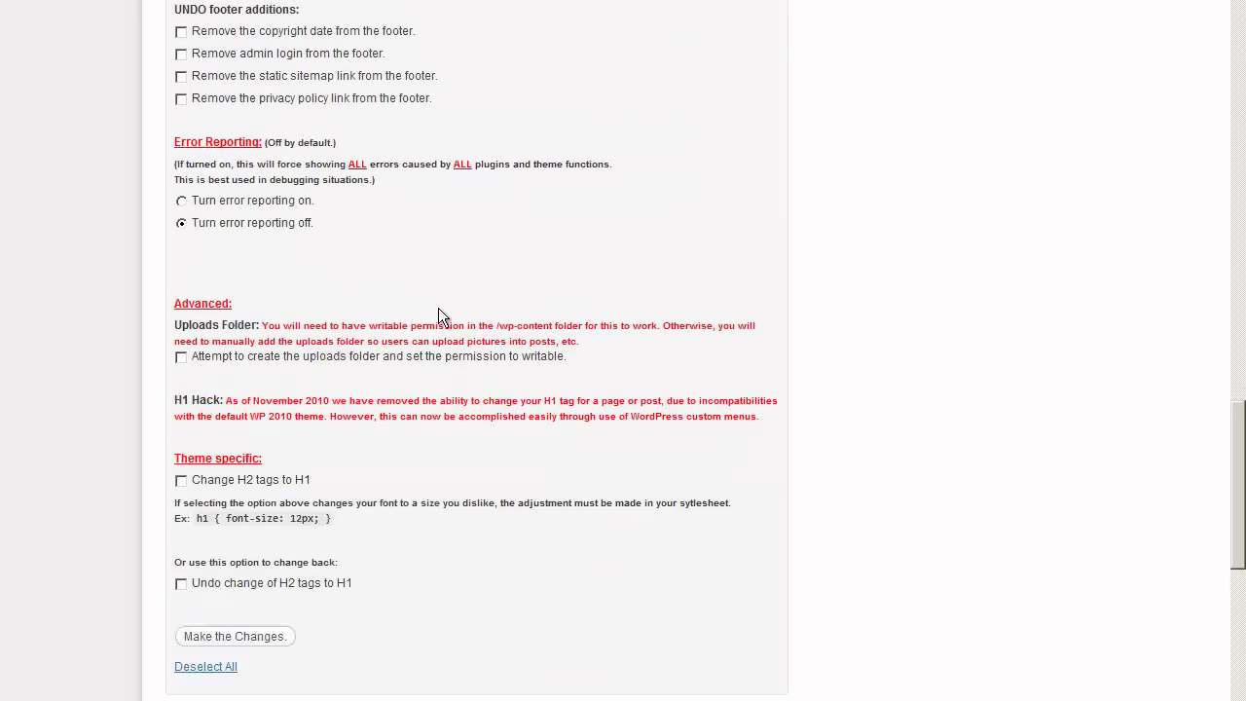
scroll(438, 307, down, 2)
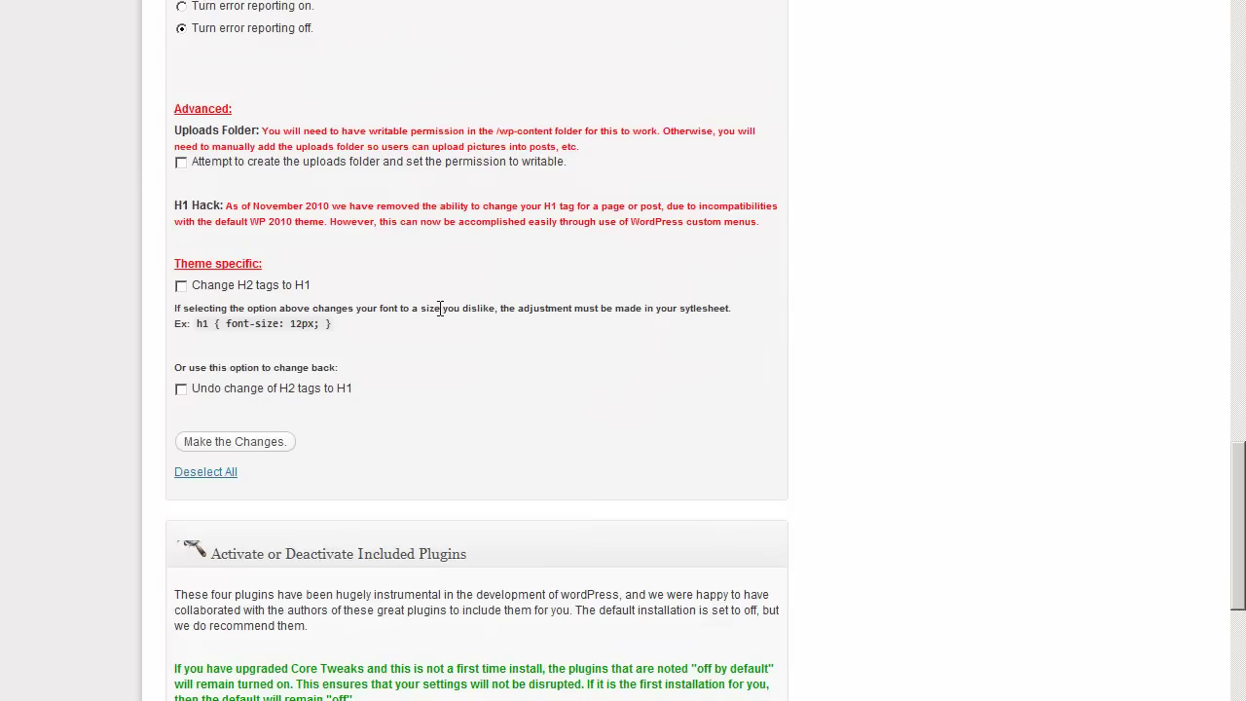
click(229, 443)
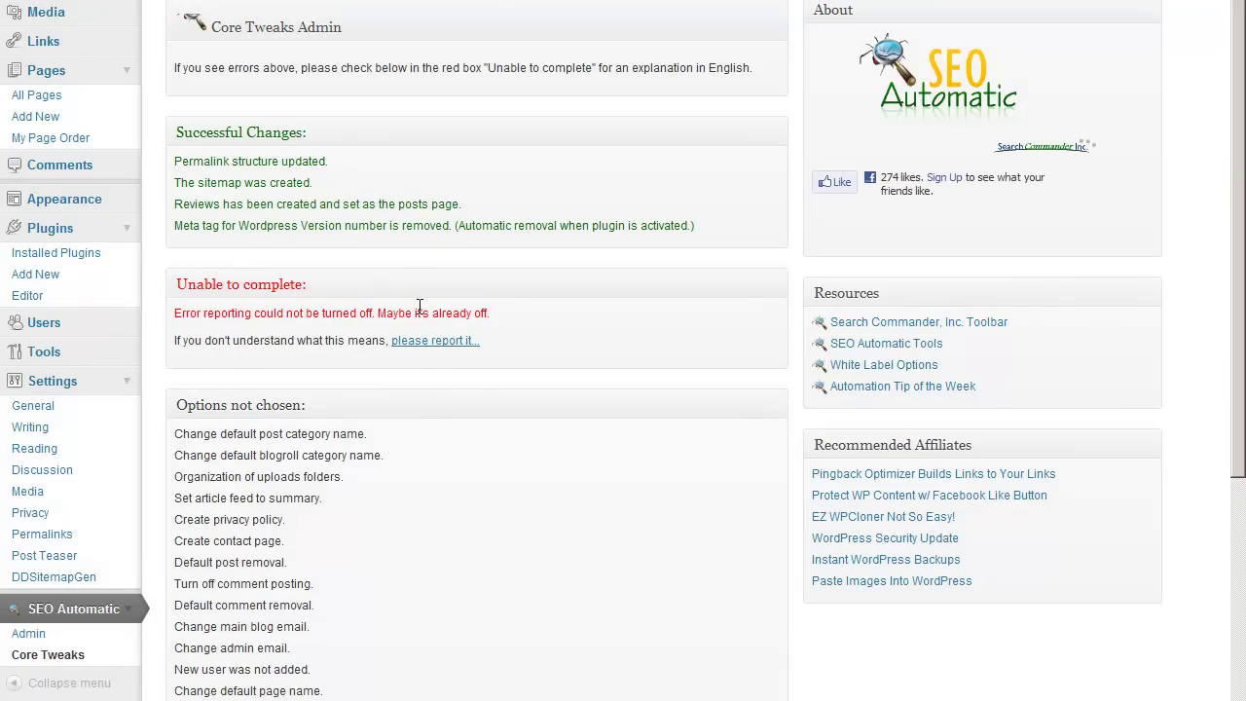
- Review the Core Tweaks report of successful changes, uncompleted items and options not chosen
scroll(419, 306, down, 1)
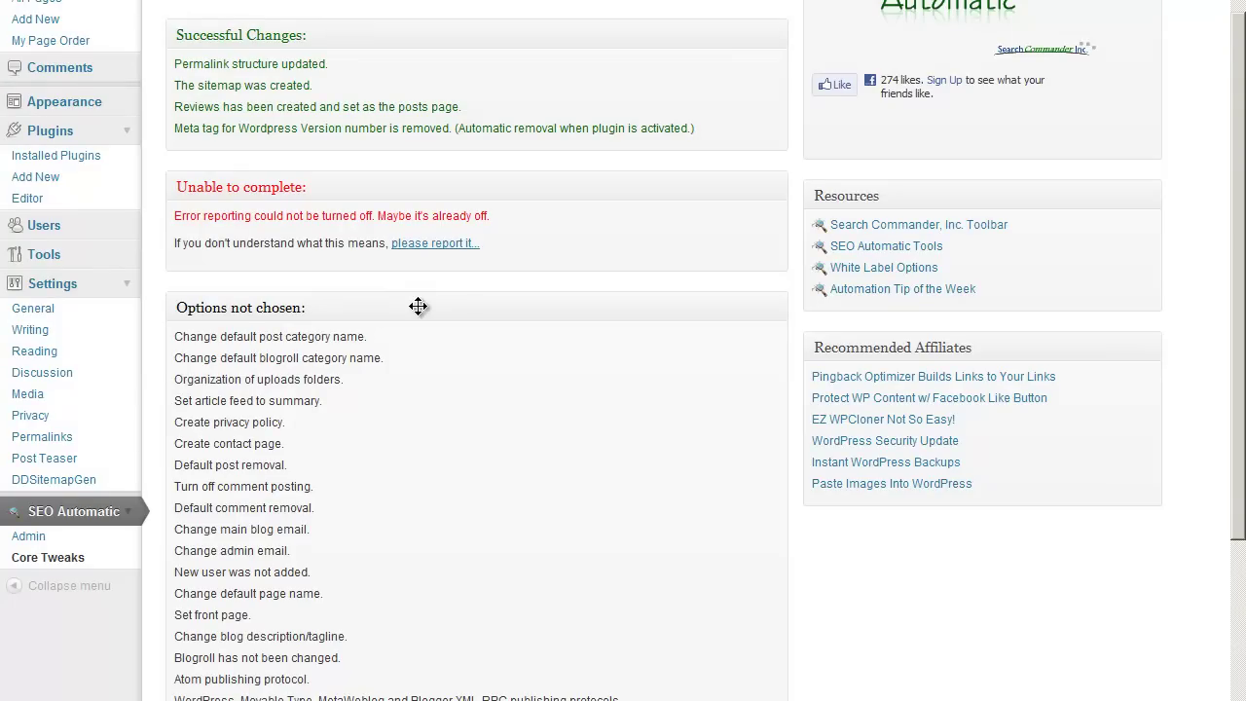
scroll(419, 307, down, 2)
scroll(419, 306, up, 2)
scroll(419, 306, down, 2)
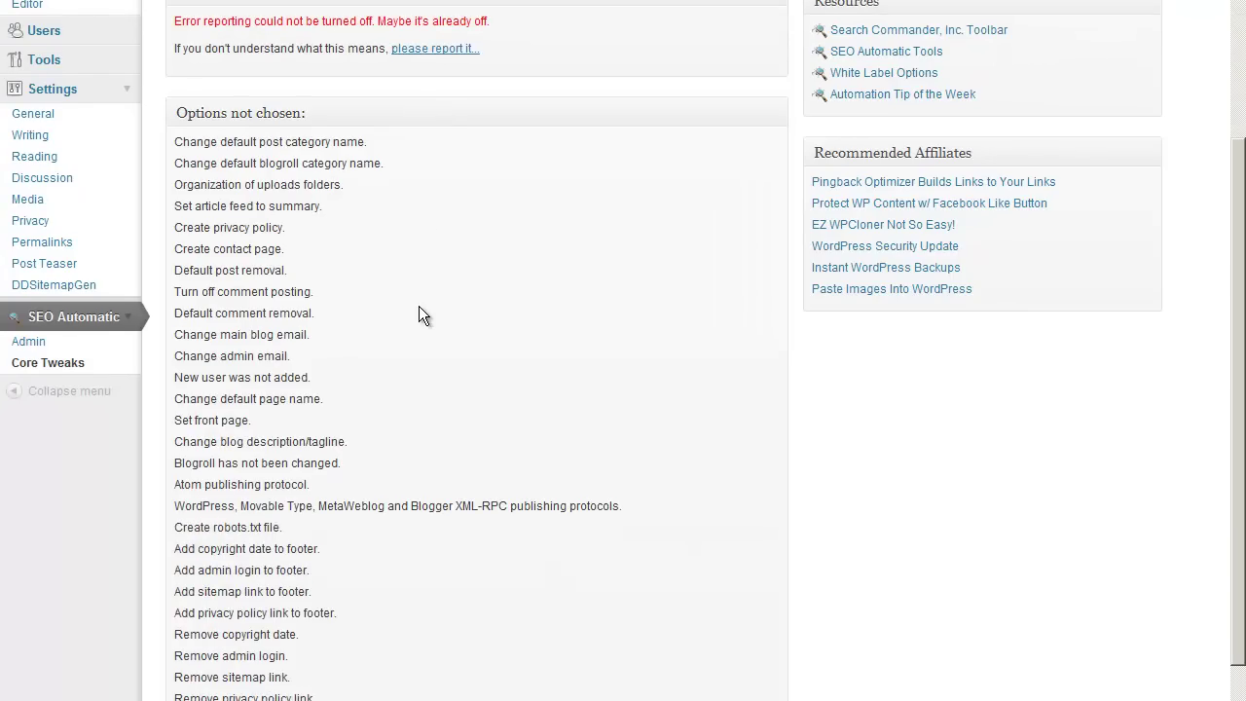
- Open the reading settings and check the assigned front page, posts page and number of posts shown per blog page
click(43, 158)
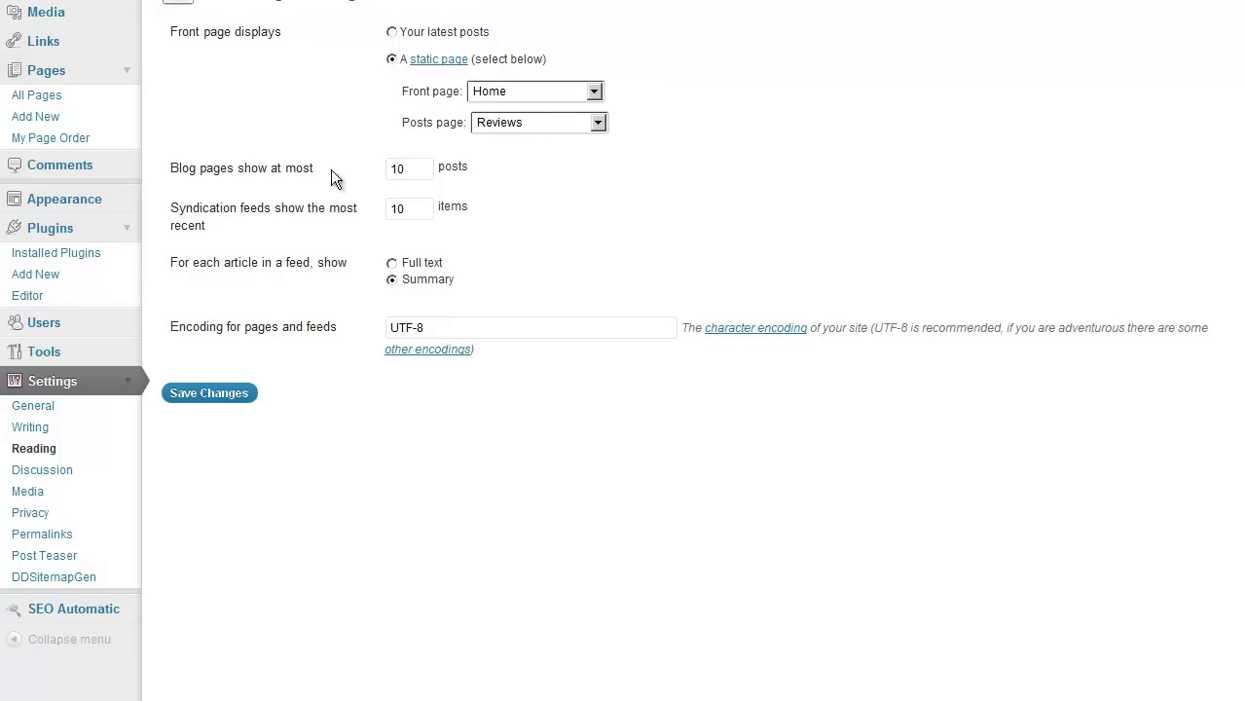
drag(407, 169, 390, 169)
click(429, 171)
click(586, 188)
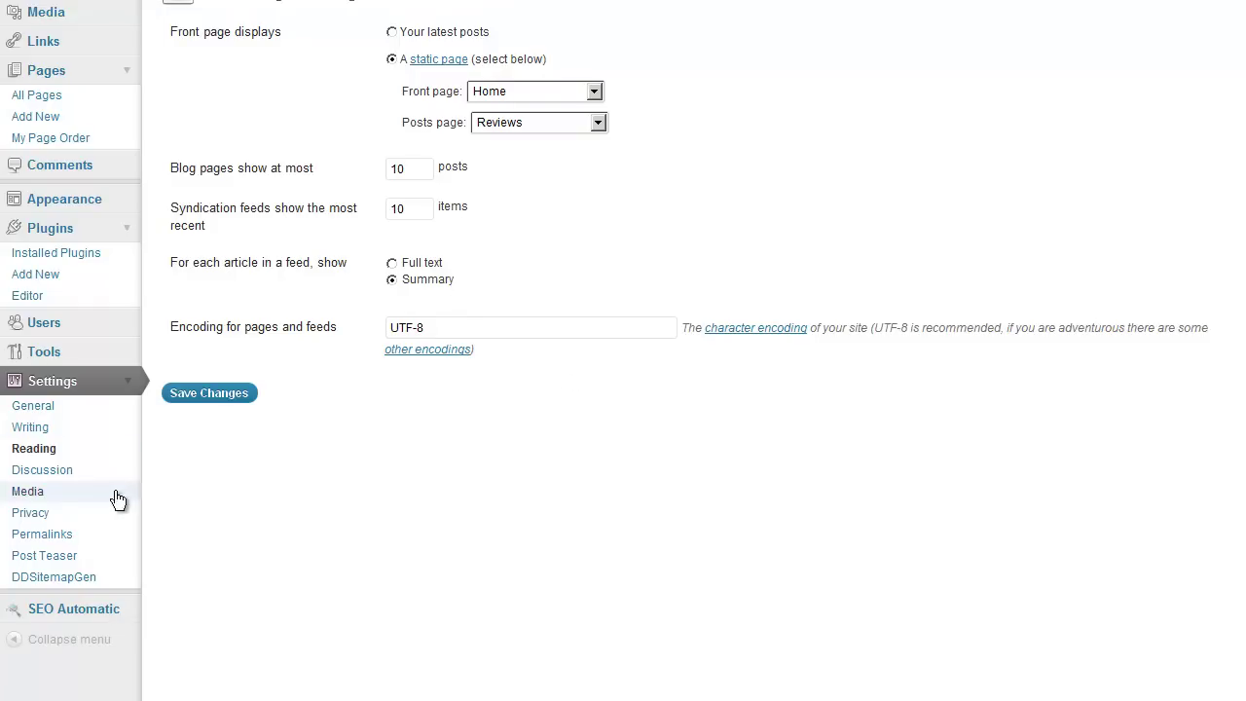
- Review the discussion settings for comments and moderation, and check the site visibility in the privacy settings
click(56, 473)
scroll(435, 420, down, 2)
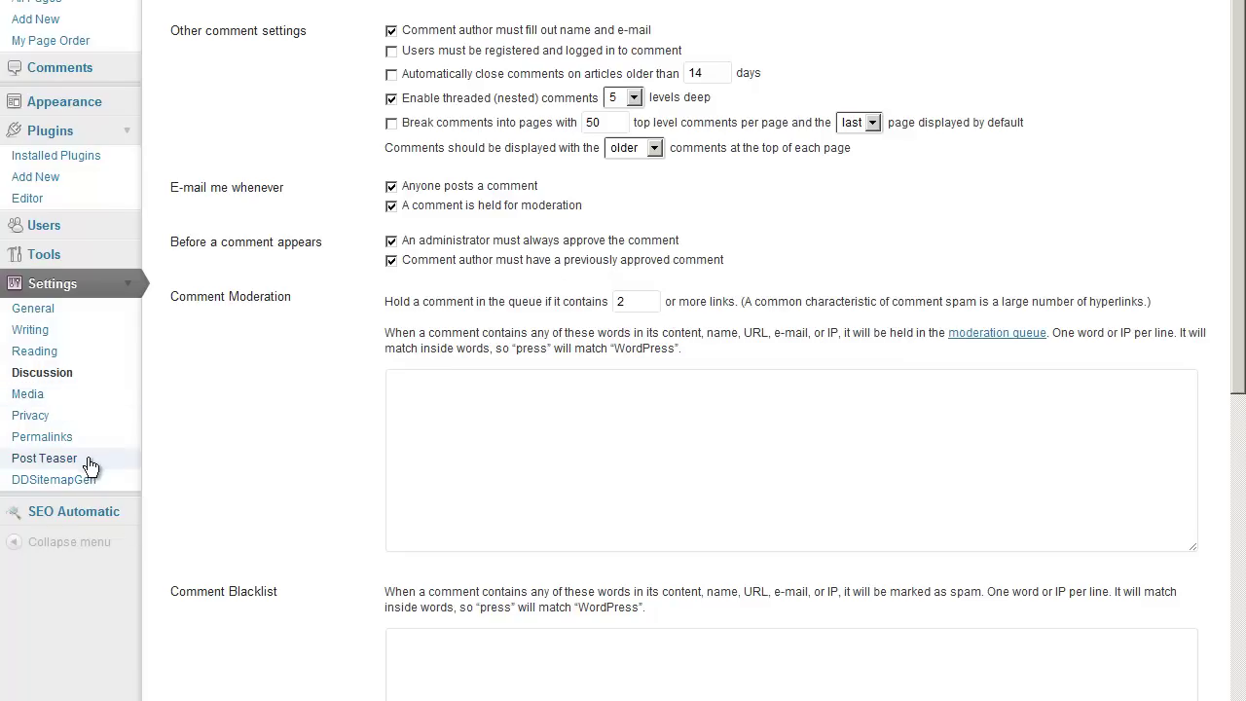
click(32, 416)
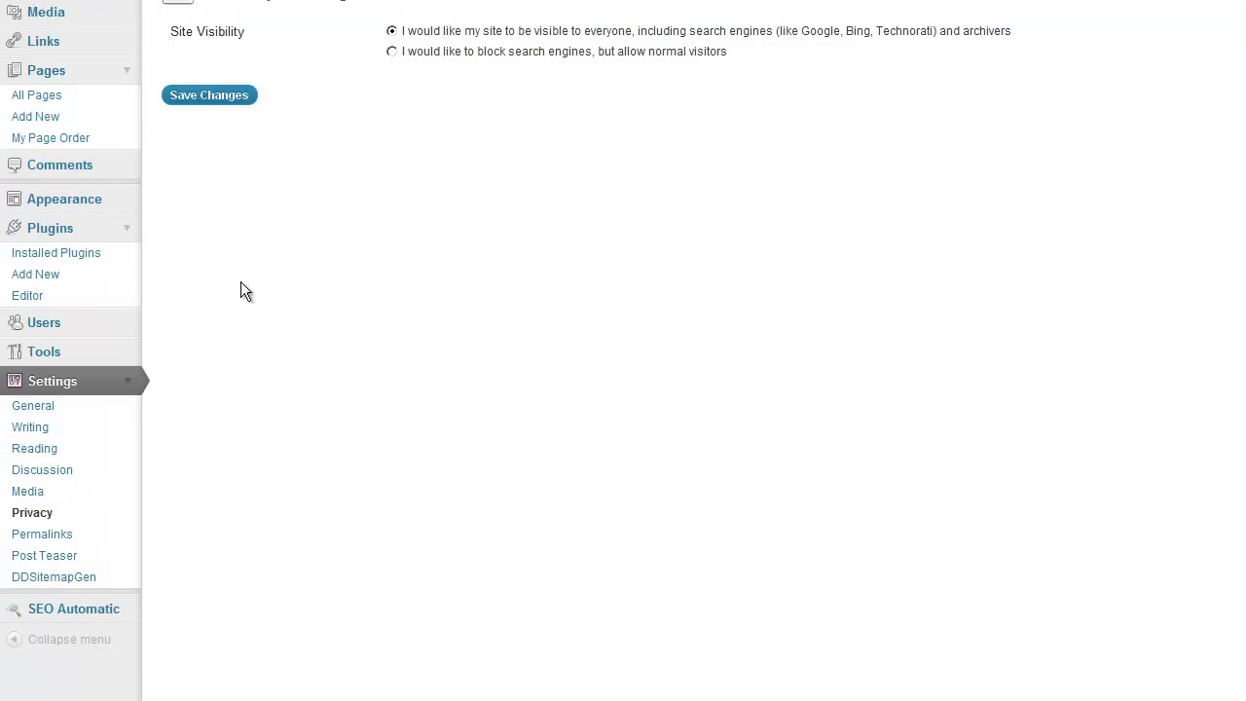
- Open the Post Teaser settings and review the teaser length, message formats, tease controls and fine tuning options
click(45, 558)
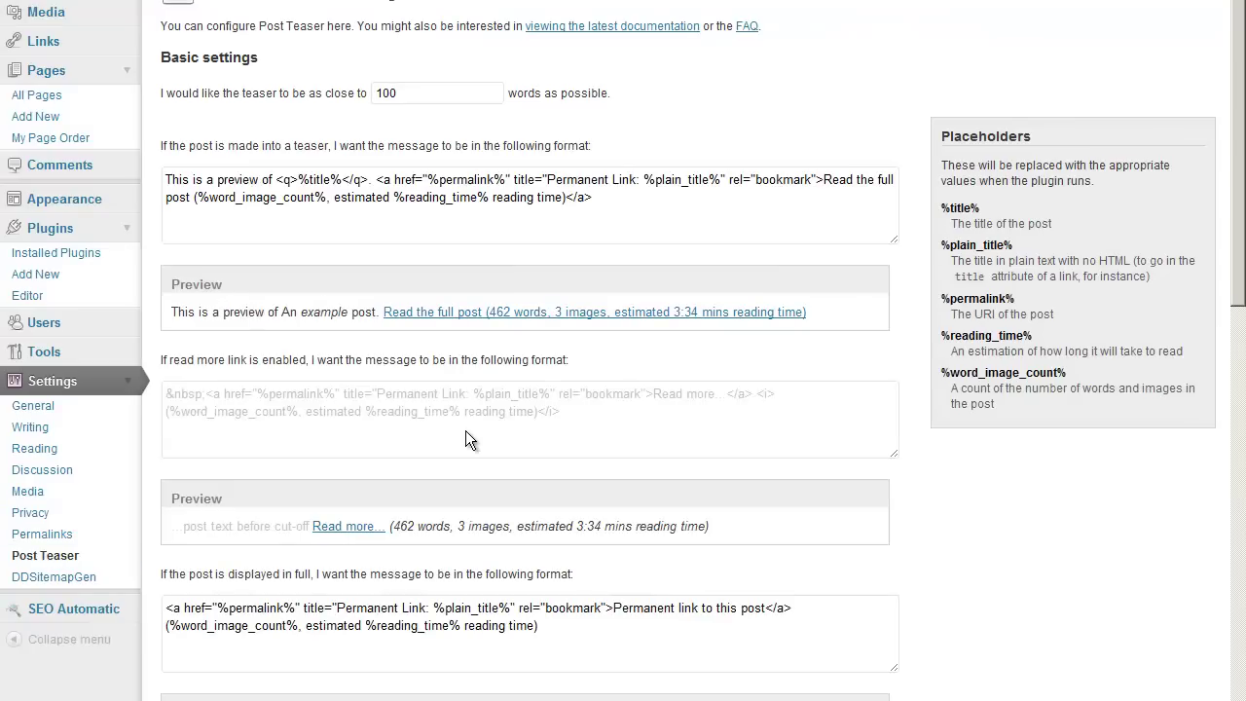
click(448, 90)
scroll(595, 240, down, 8)
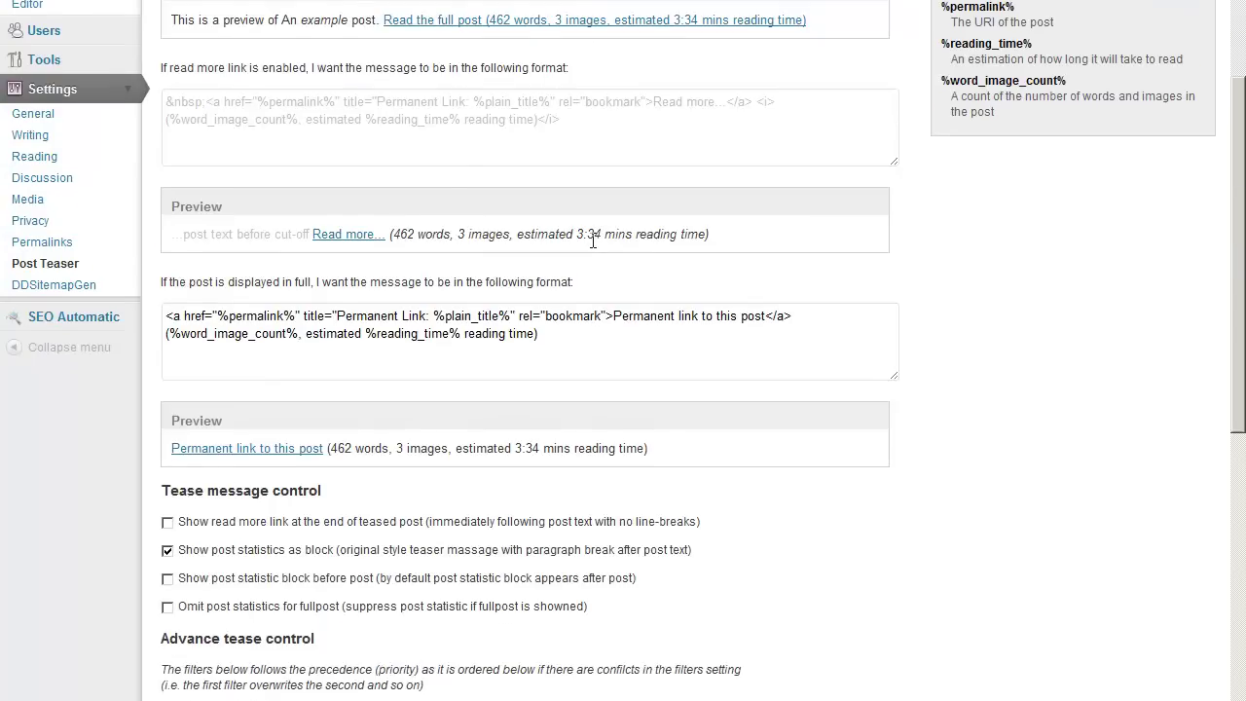
scroll(590, 237, down, 4)
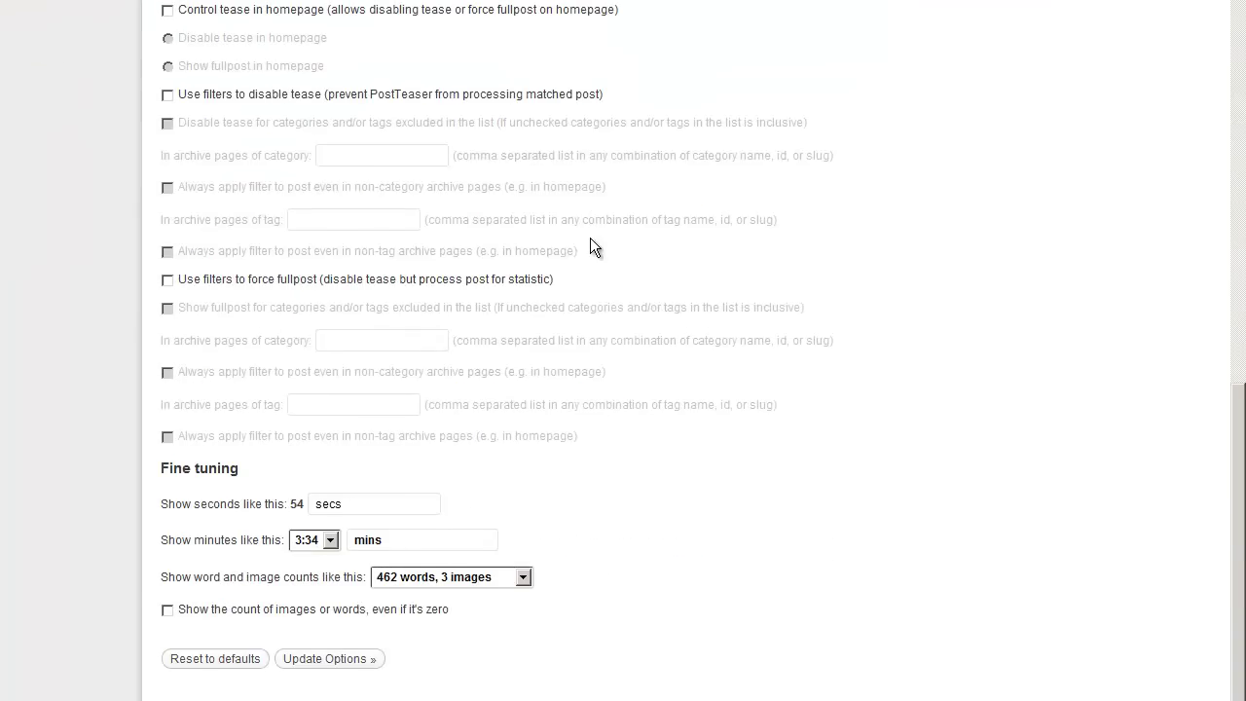
scroll(590, 238, up, 10)
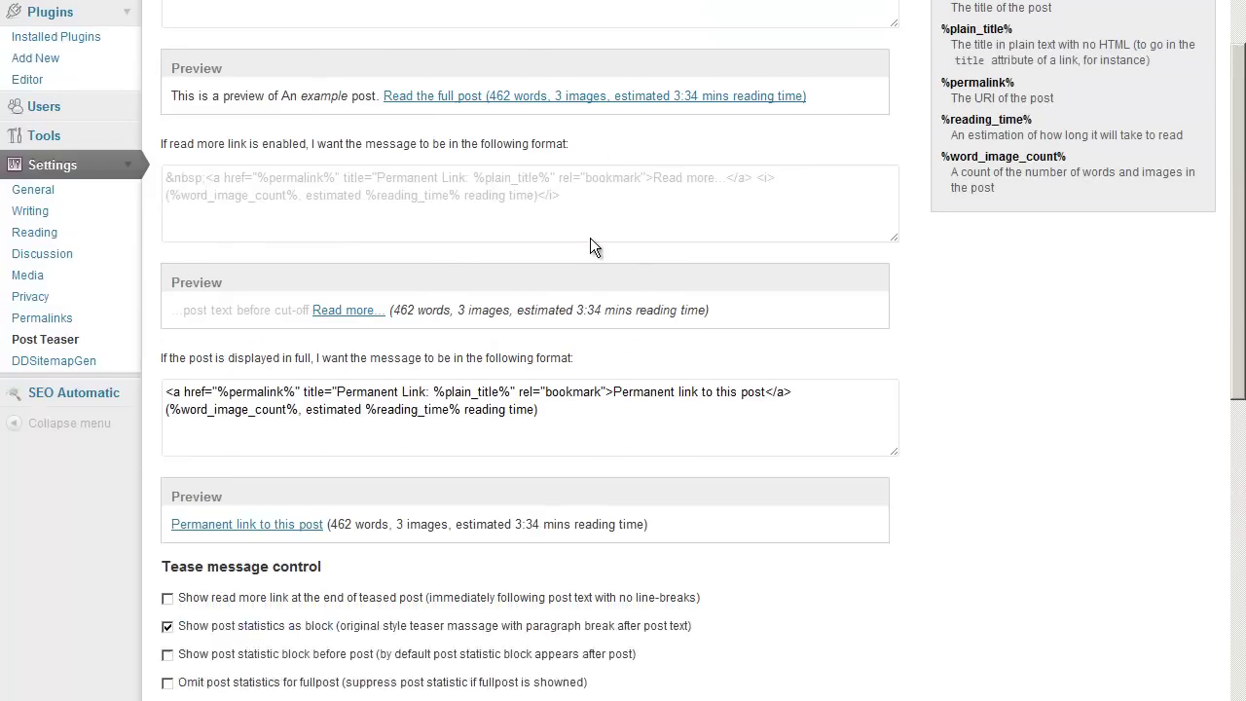
scroll(93, 521, down, 2)
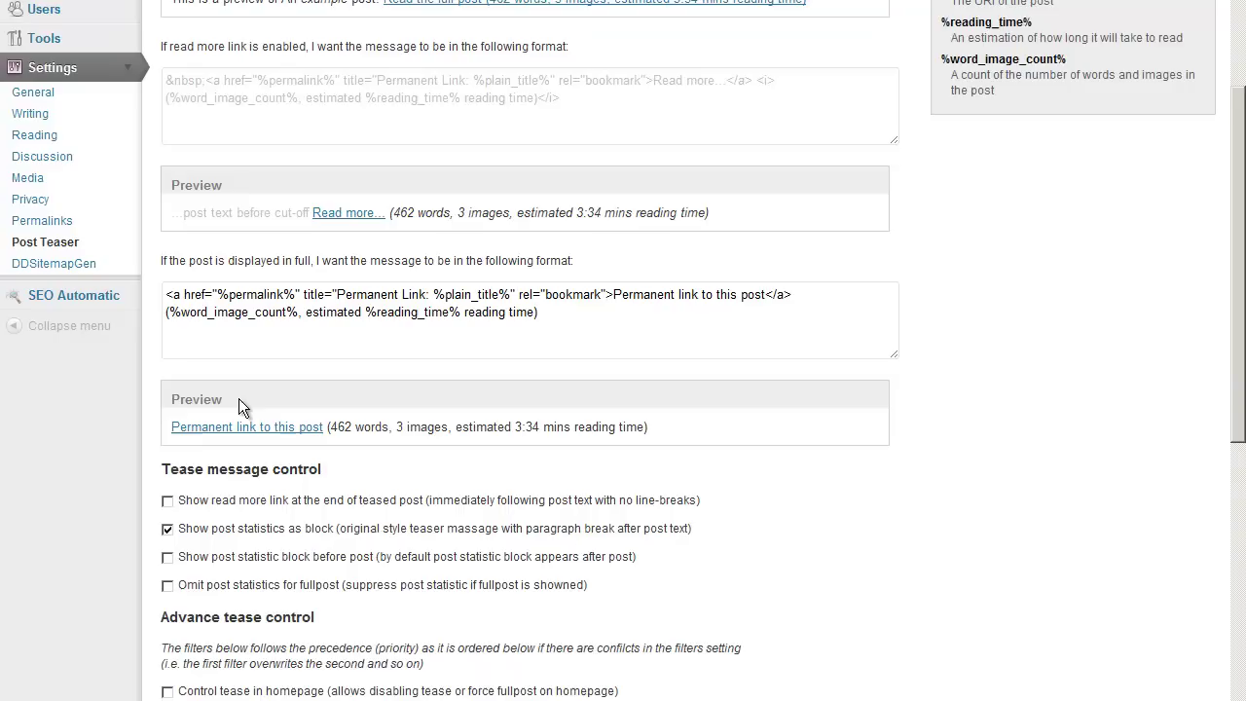
- Open the DDSitemapGen settings and review the sitemap page slug, generation, exclusion, navigation and XML sitemap path options
click(82, 265)
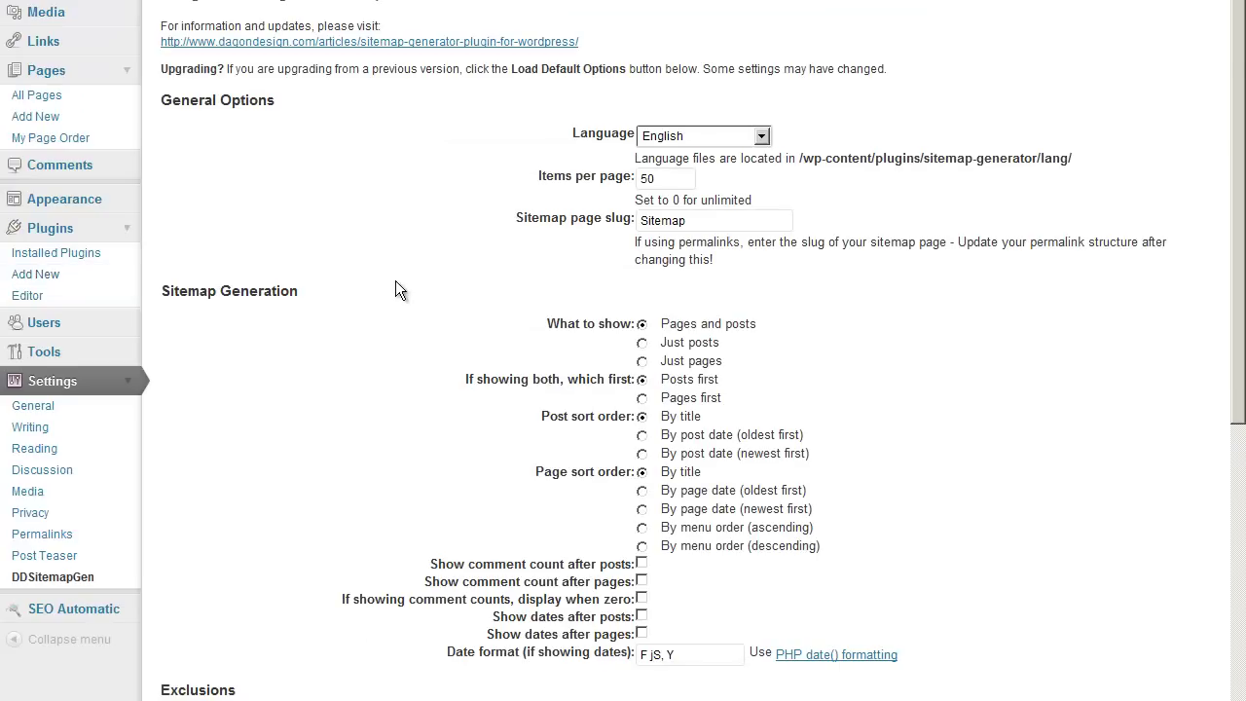
scroll(396, 282, down, 4)
scroll(397, 280, up, 3)
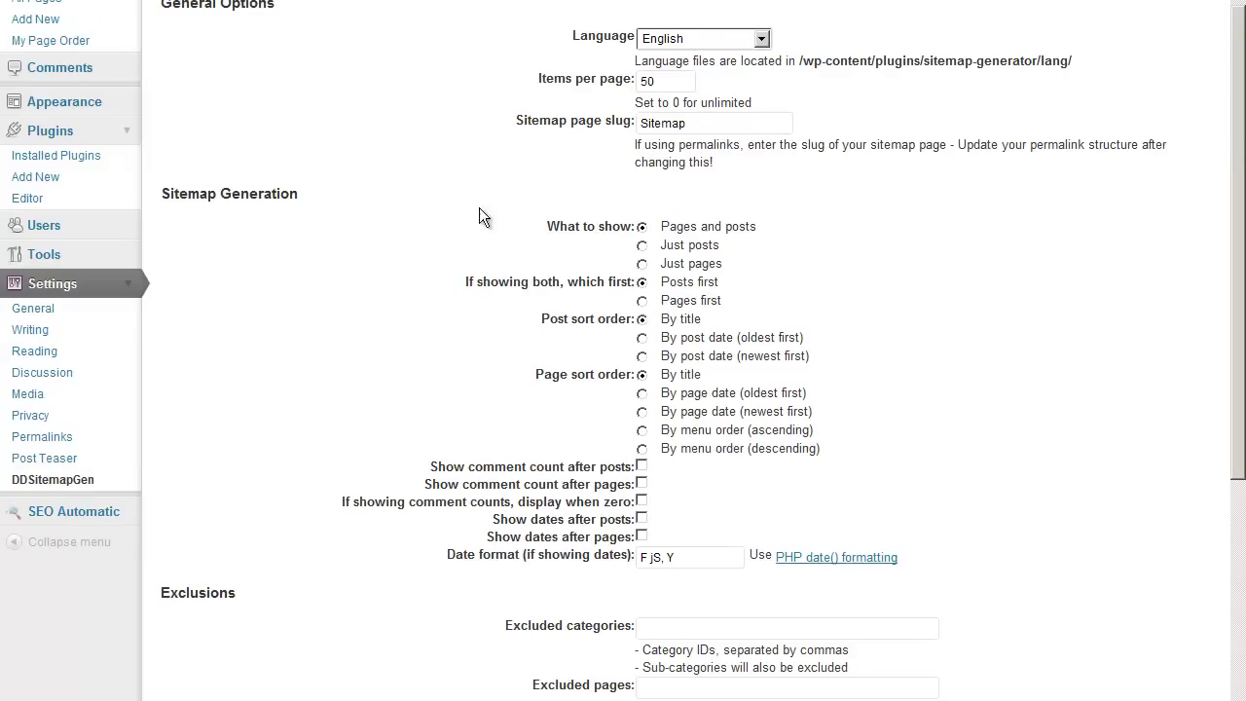
double_click(715, 124)
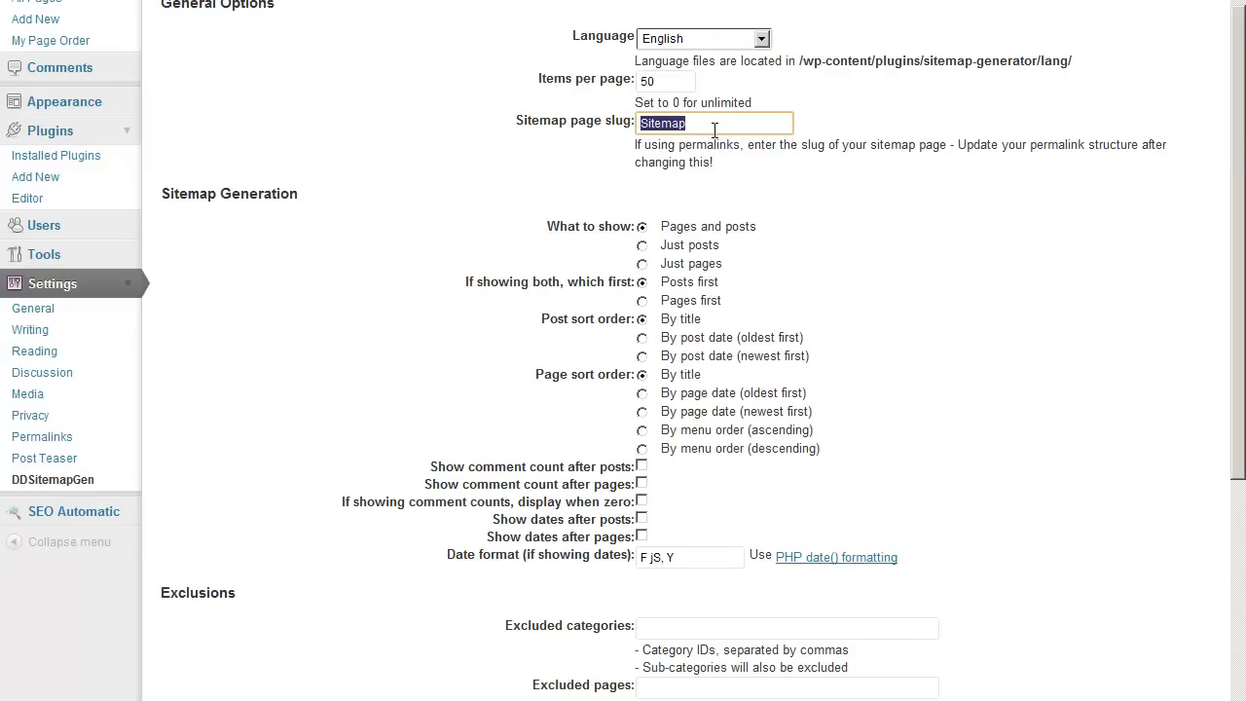
click(713, 125)
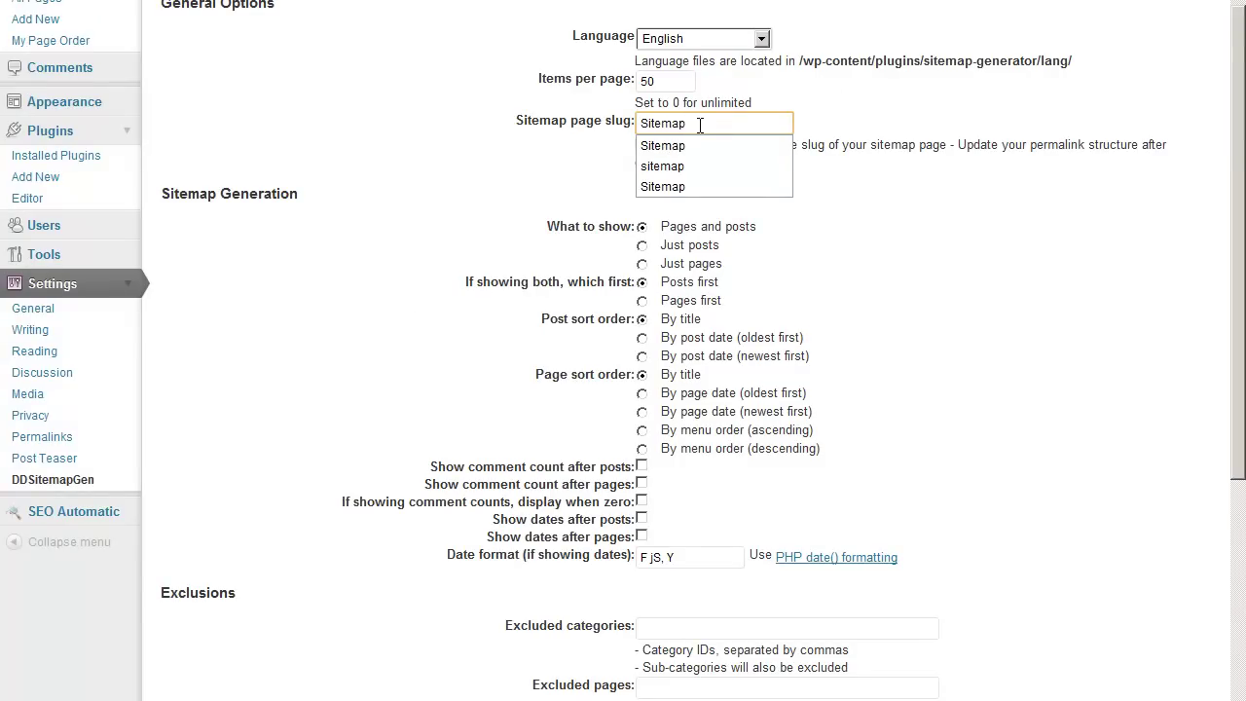
click(681, 145)
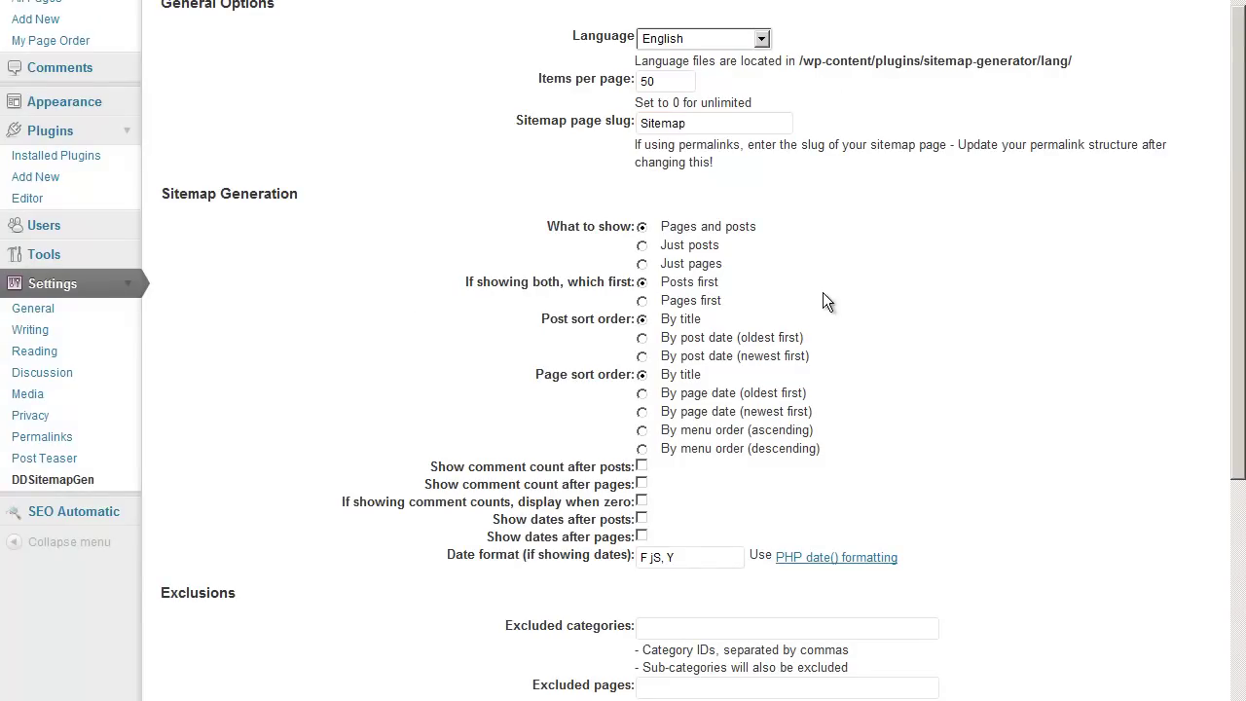
scroll(823, 437, down, 4)
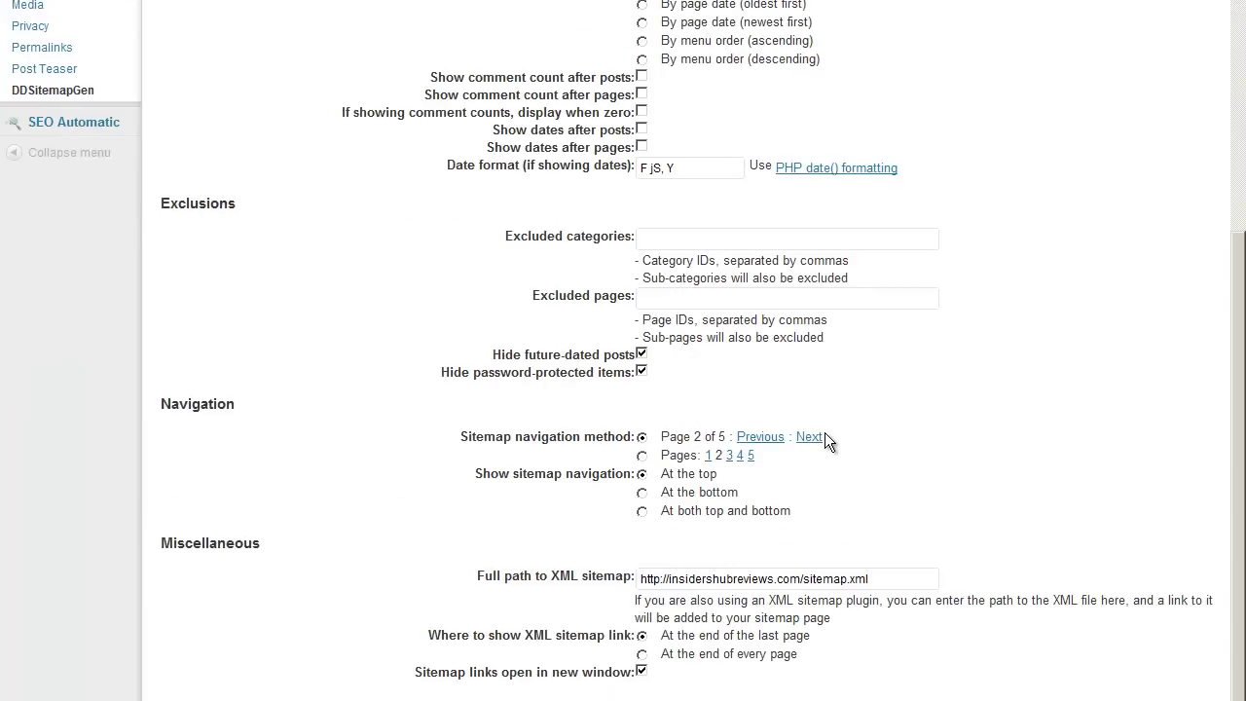
scroll(824, 441, down, 1)
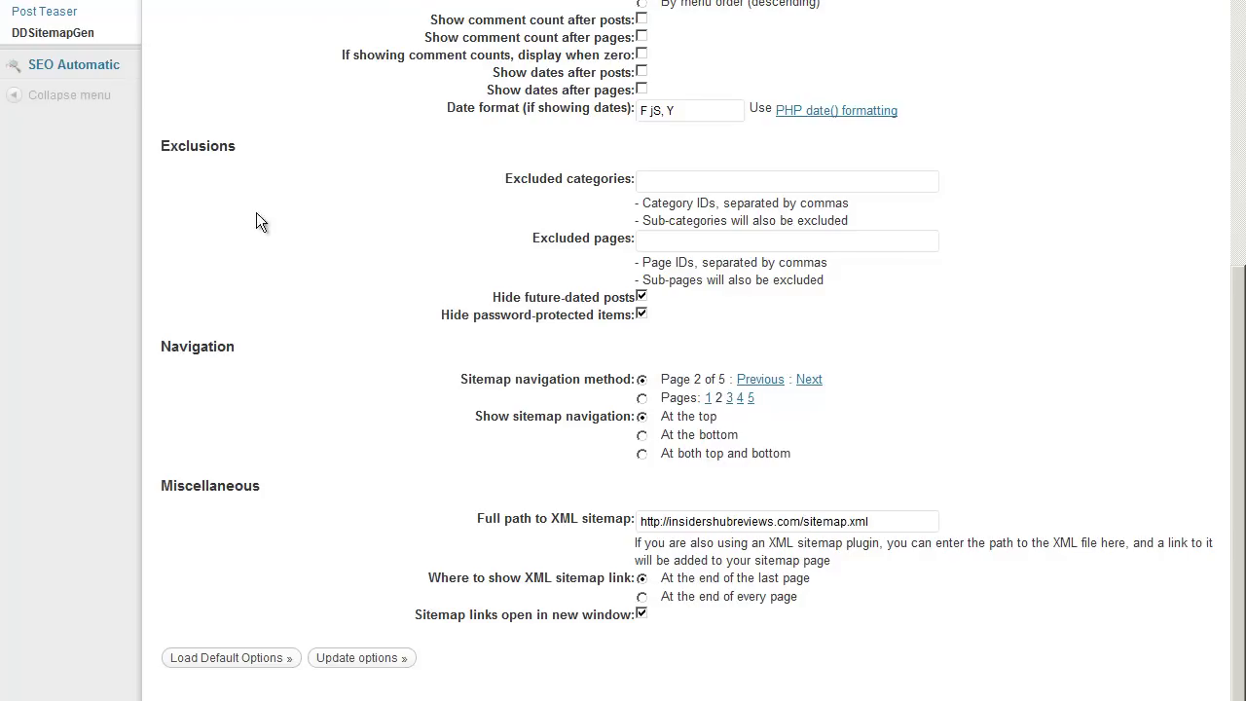
scroll(424, 267, up, 5)
scroll(424, 267, down, 2)
scroll(425, 267, up, 2)
scroll(317, 499, up, 1)
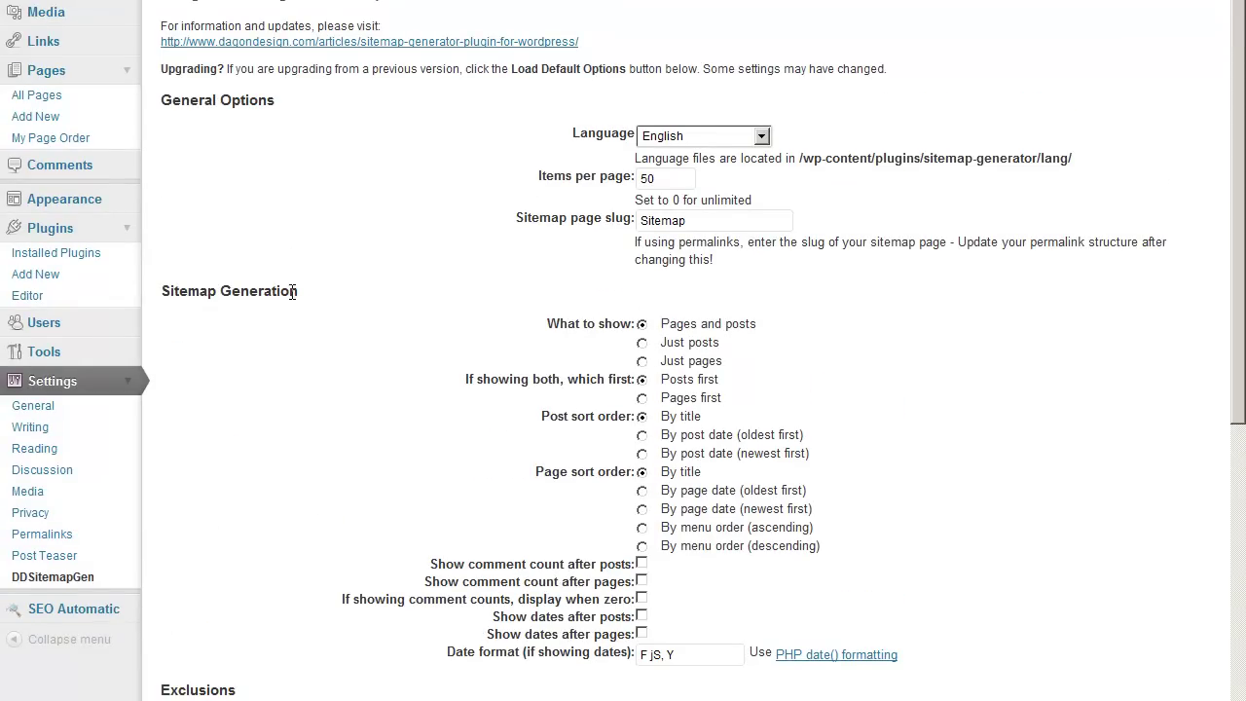
- Deactivate Core Tweaks WordPress Setup and select all other installed plugins with the bulk action Activate
click(77, 255)
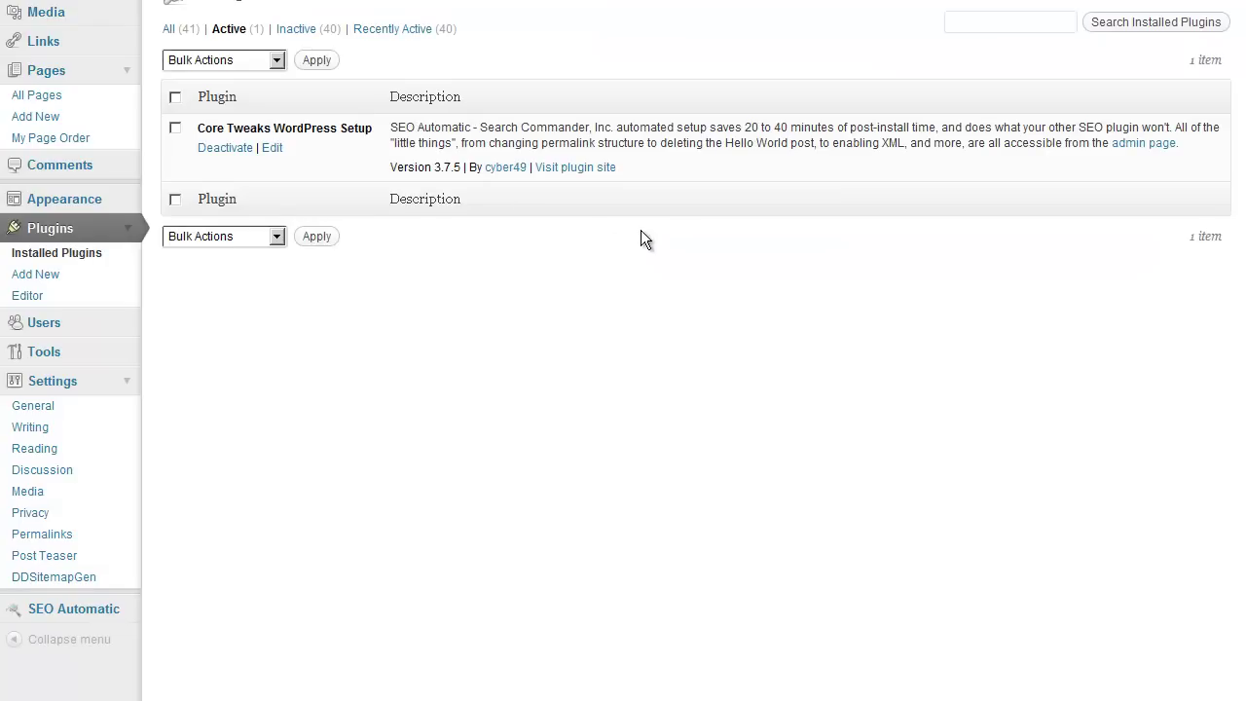
click(225, 149)
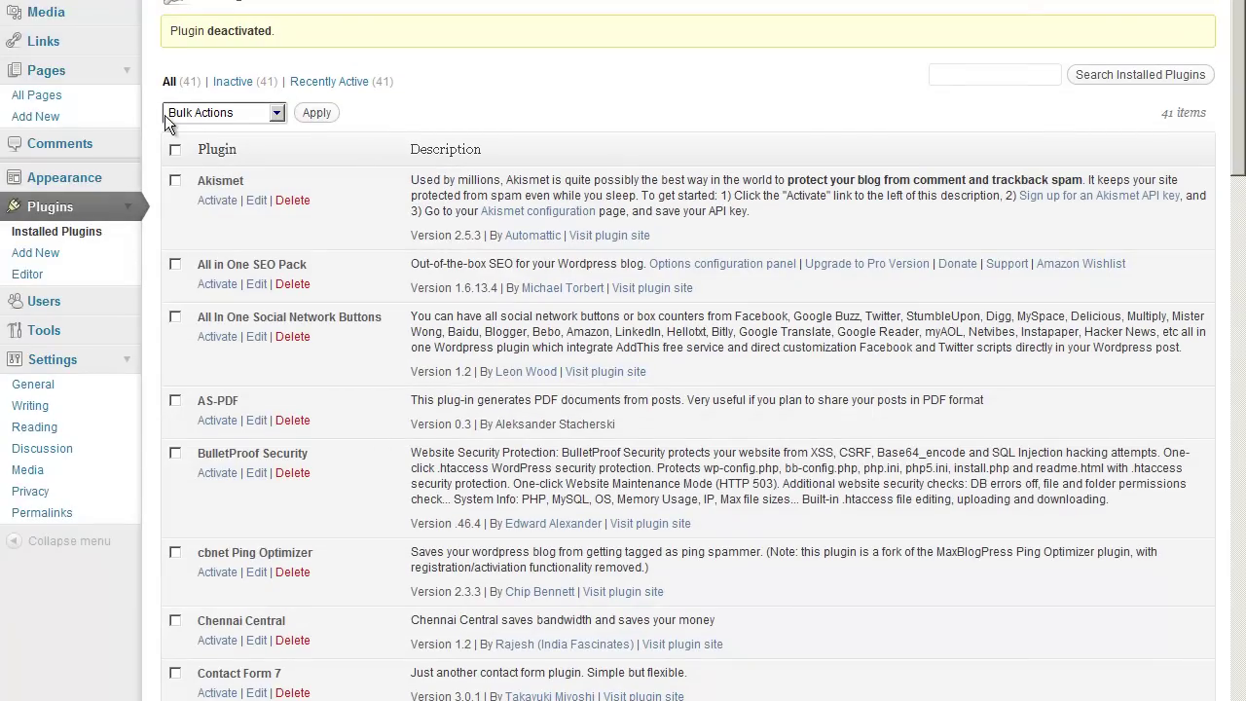
click(279, 114)
click(259, 147)
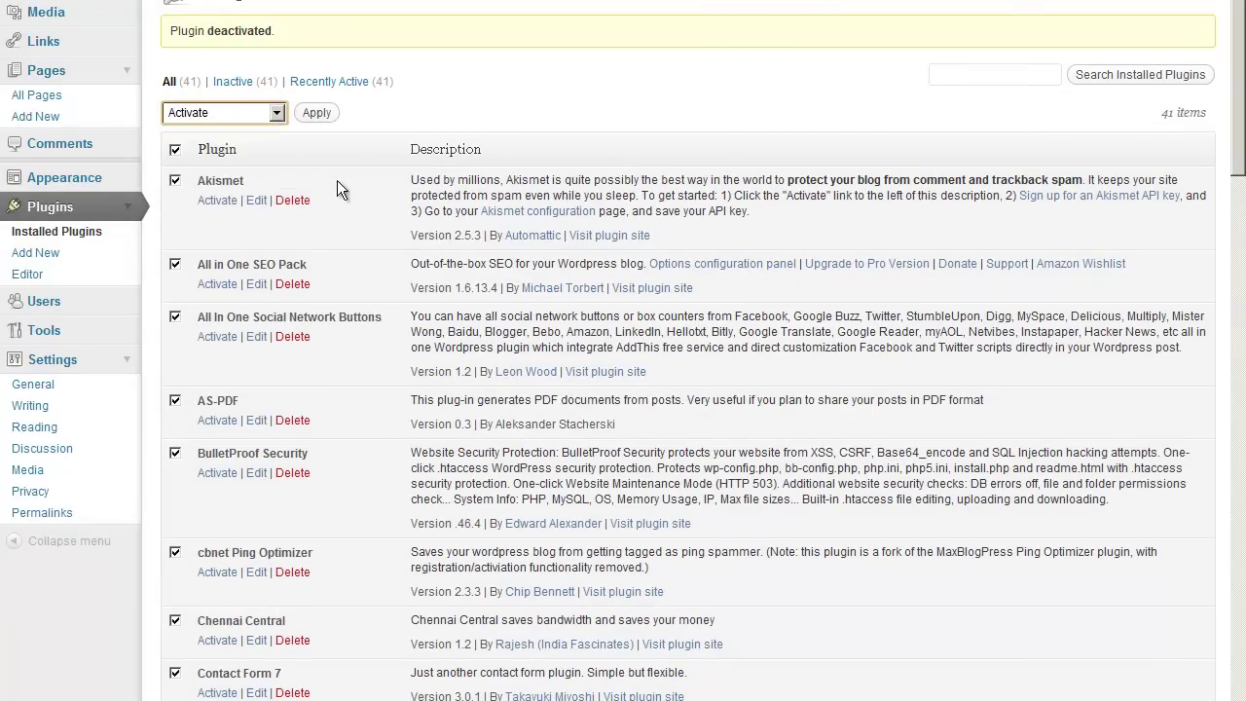
scroll(337, 185, down, 2)
scroll(322, 331, down, 1)
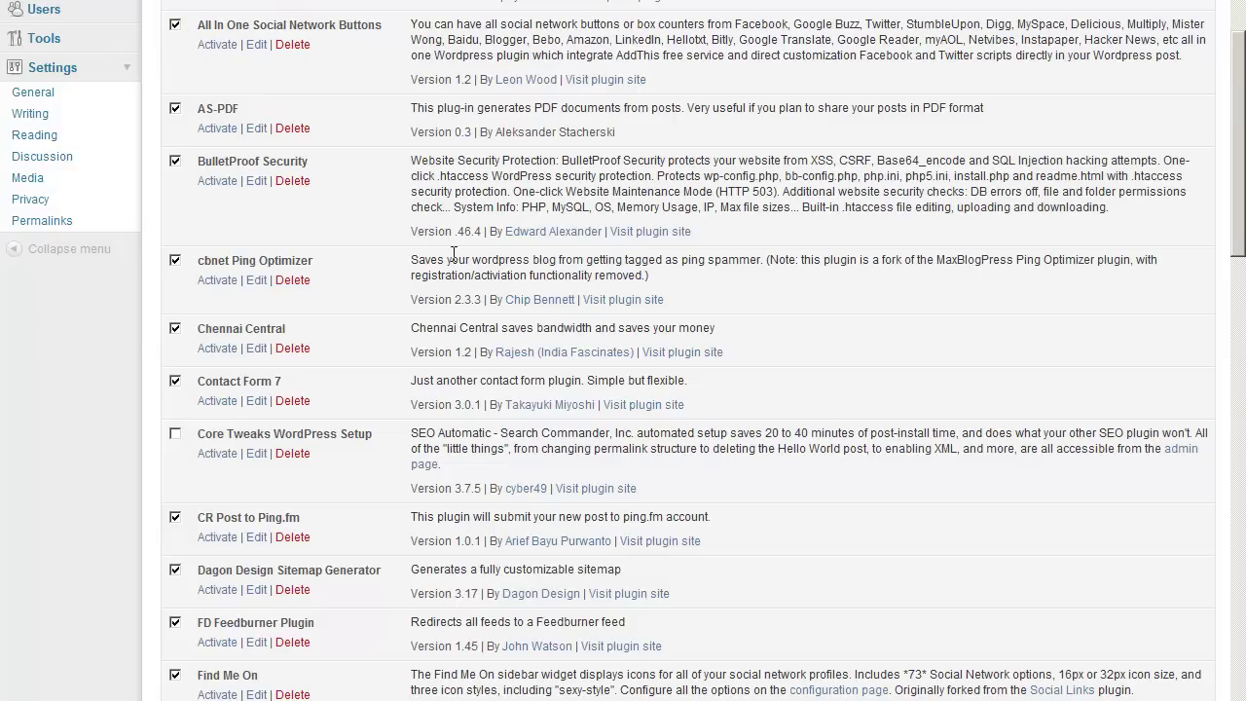
- Exclude All in One SEO Pack and All In One Social Network Buttons from the selection and review the other selected plugins
scroll(292, 49, up, 2)
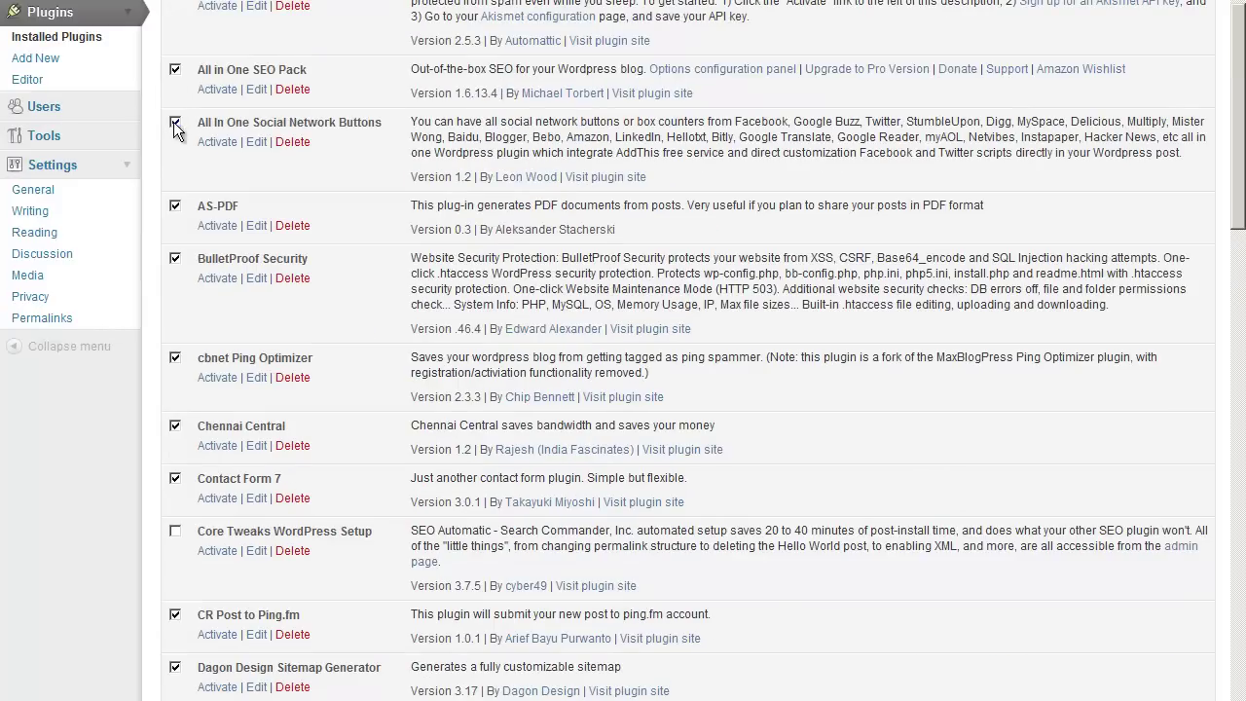
scroll(399, 234, down, 3)
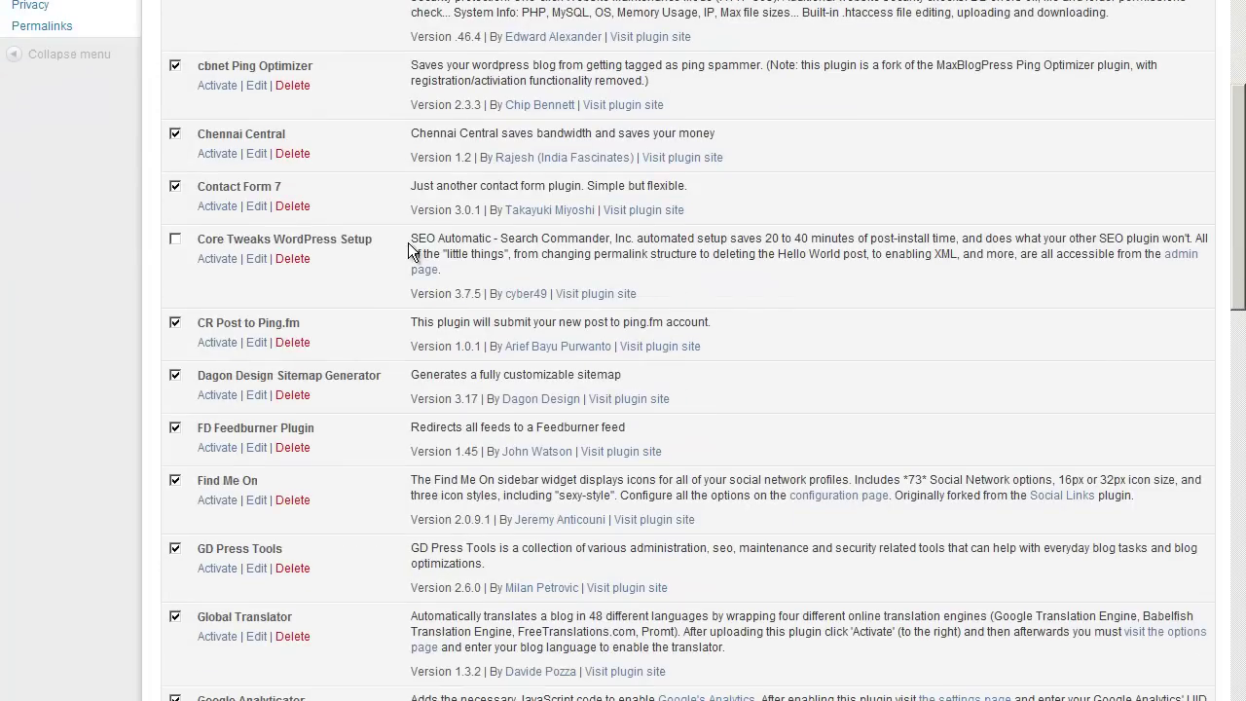
scroll(408, 244, down, 2)
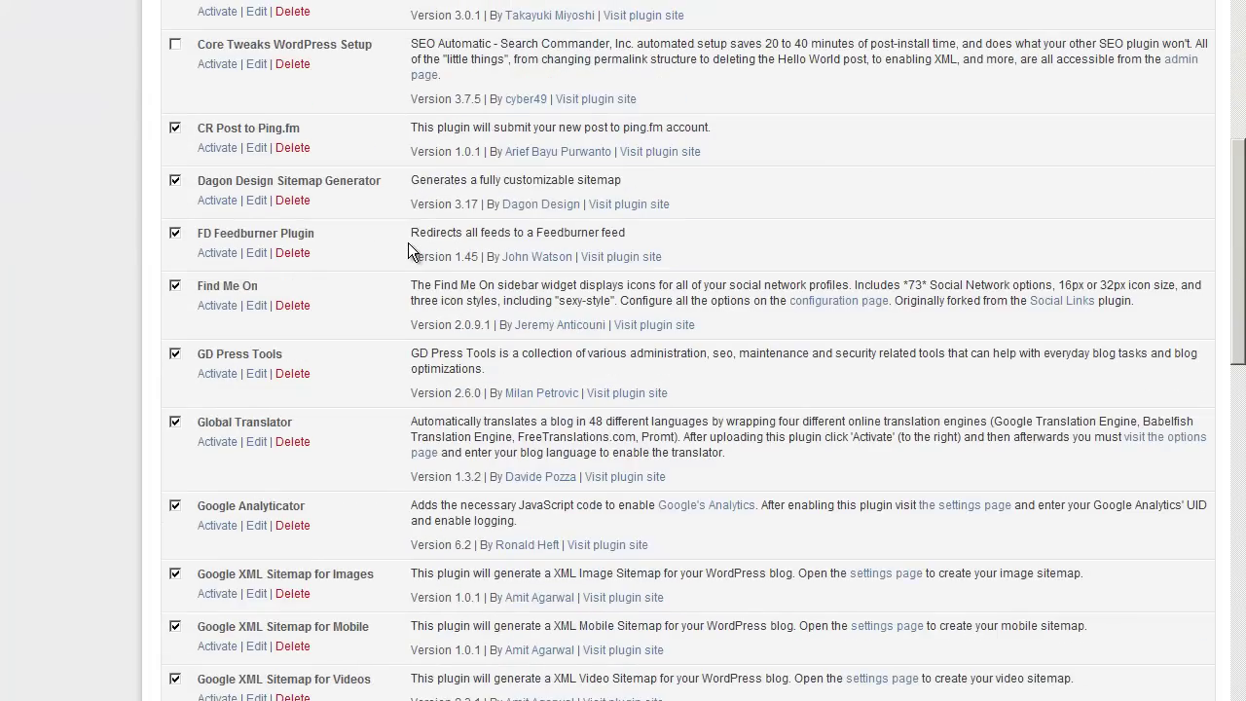
scroll(408, 242, down, 1)
scroll(408, 243, up, 1)
drag(308, 127, 204, 127)
click(325, 126)
drag(197, 127, 331, 130)
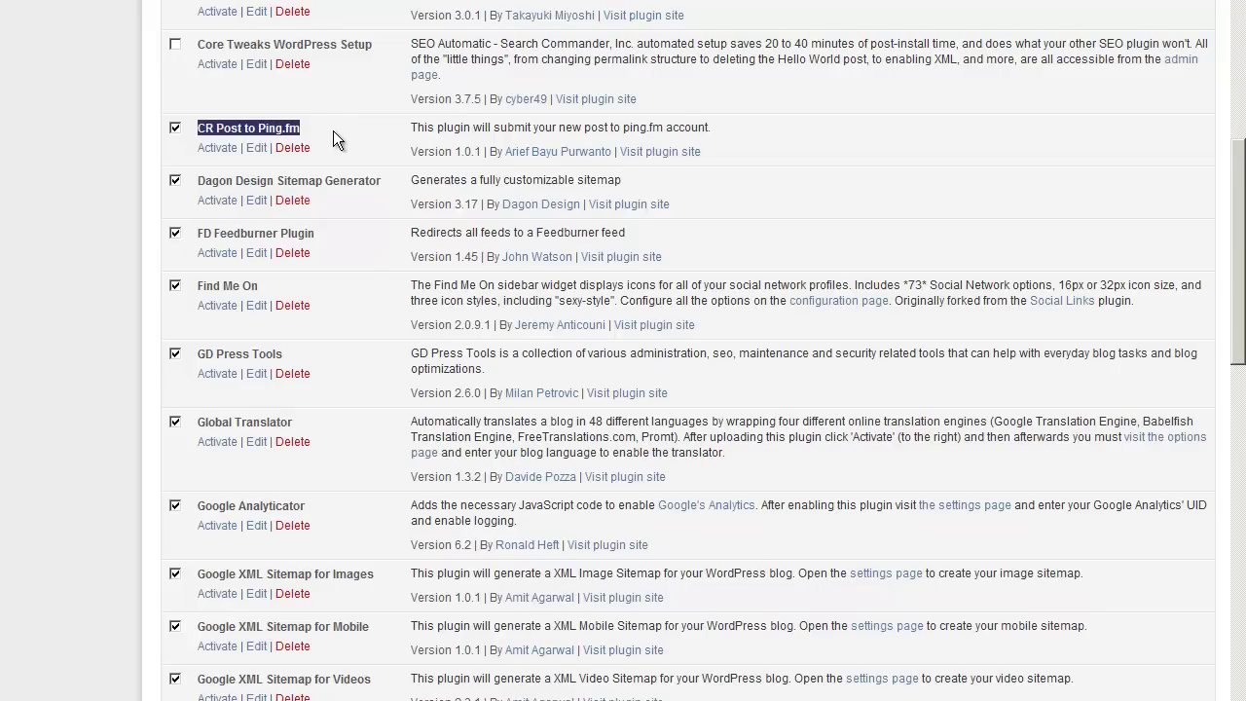
scroll(334, 130, down, 2)
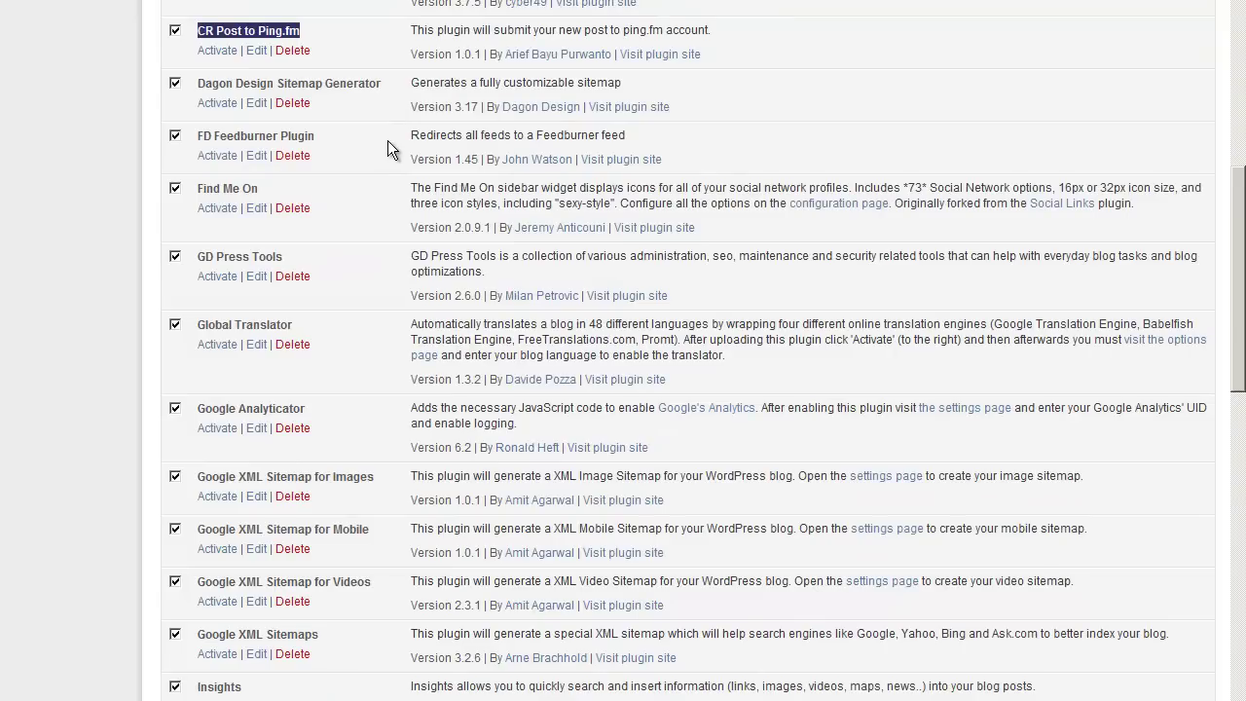
scroll(389, 142, down, 10)
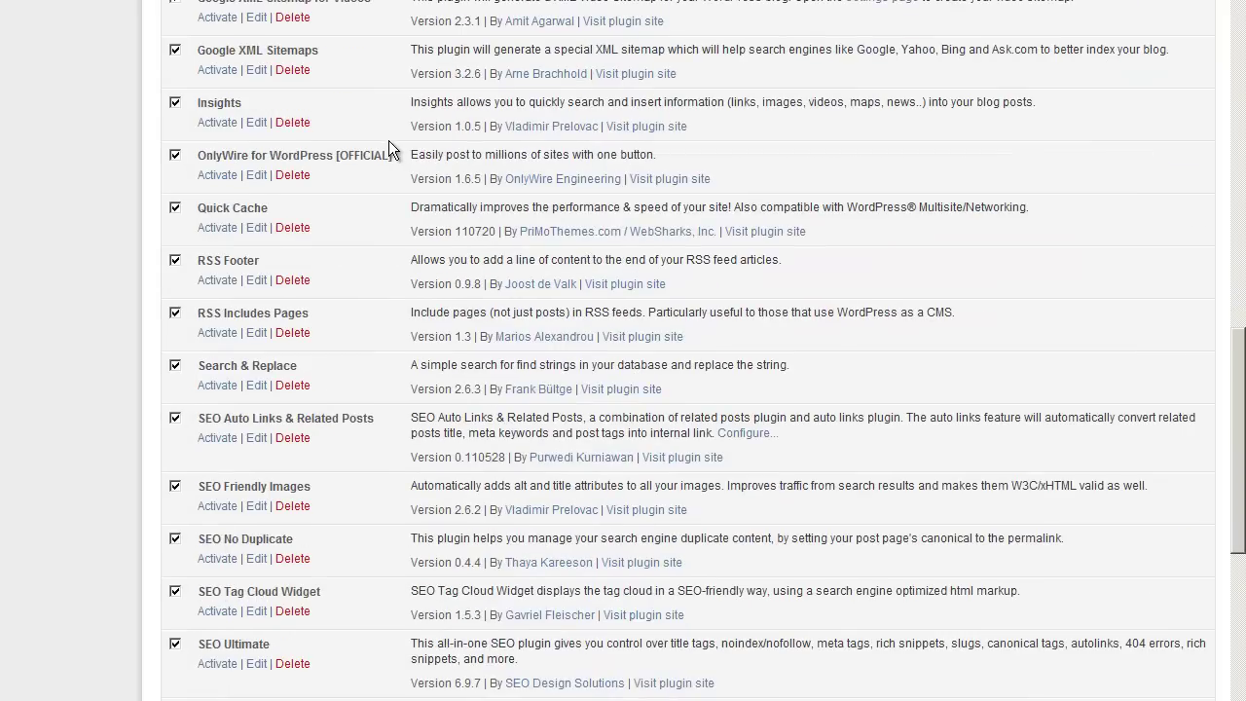
scroll(389, 142, down, 11)
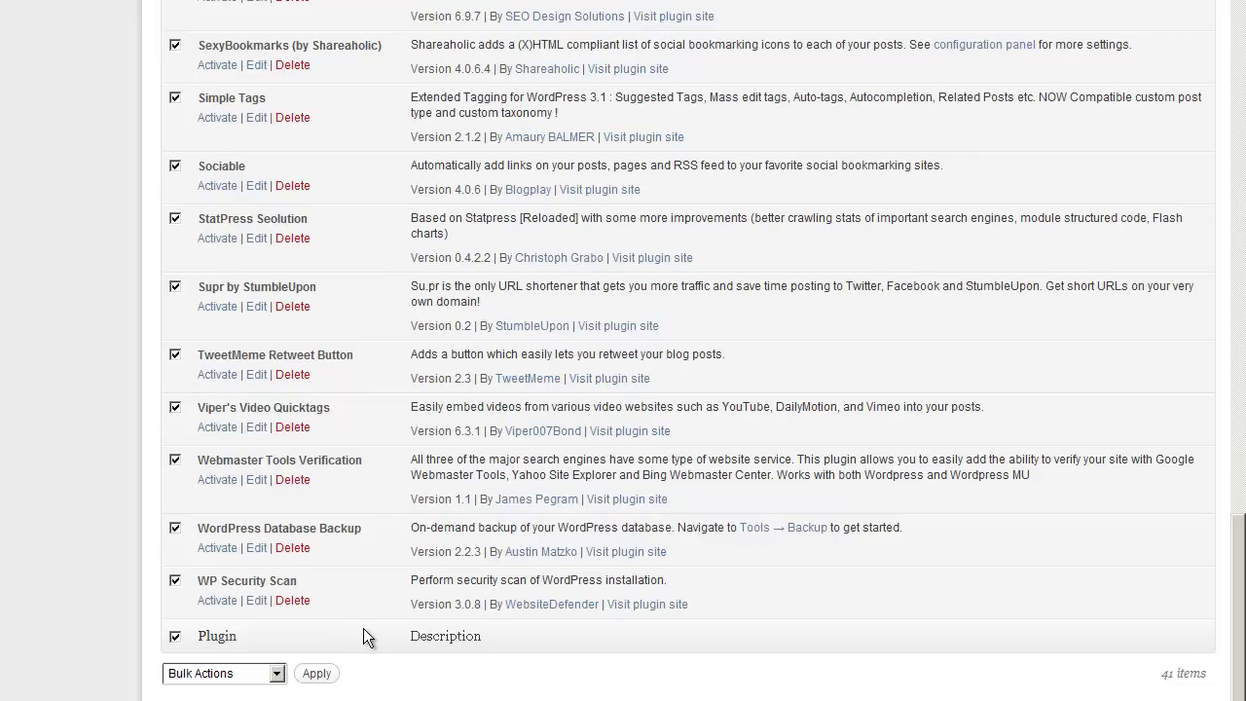
scroll(363, 628, up, 10)
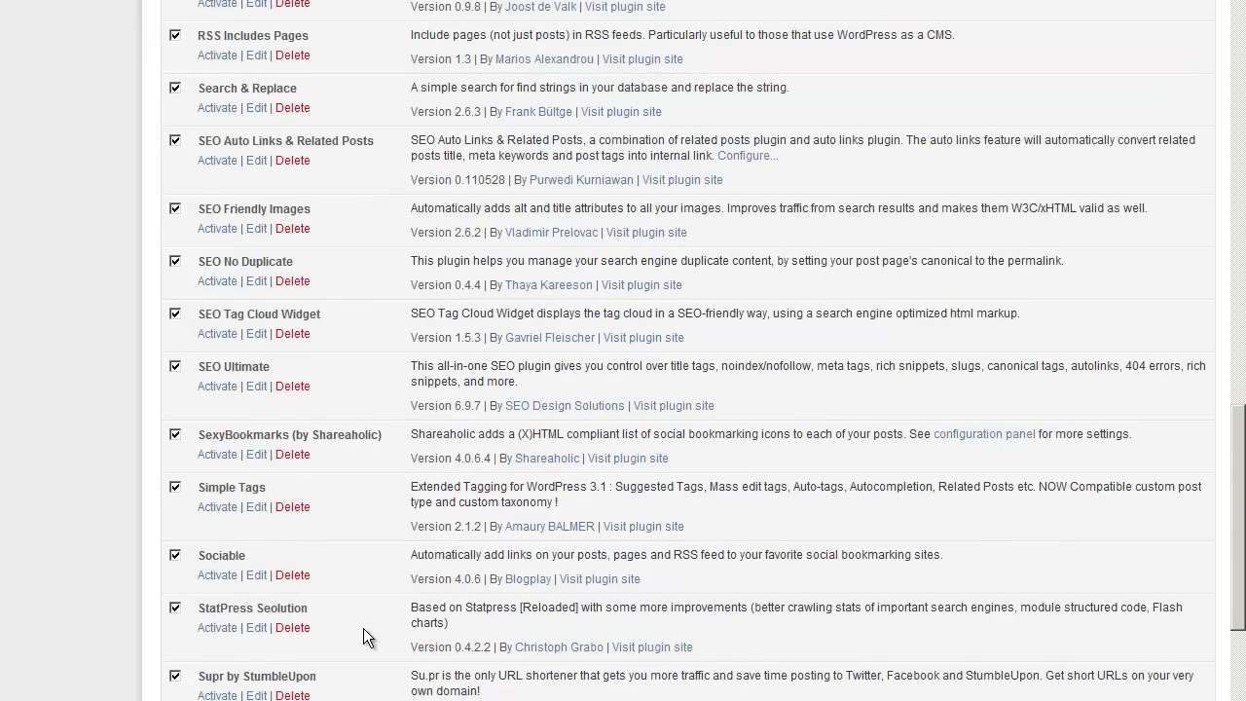
scroll(367, 617, up, 10)
scroll(370, 634, down, 3)
triple_click(386, 500)
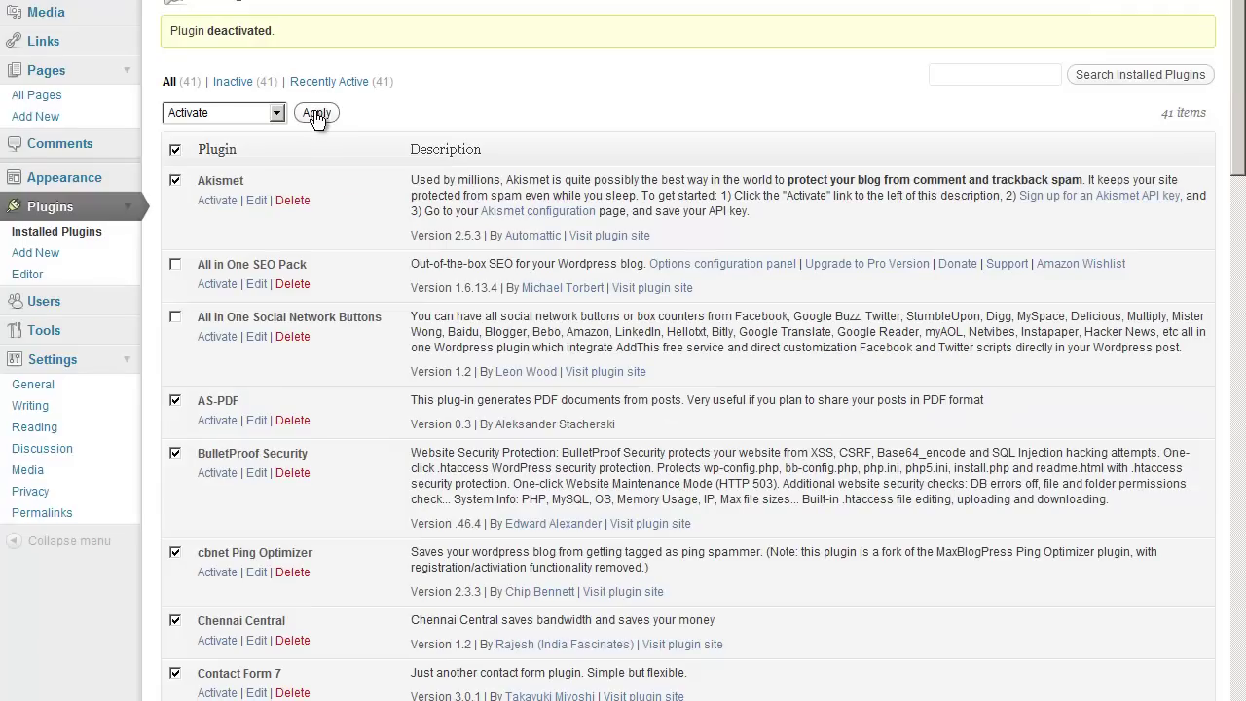
- Apply the bulk activation to the selected plugins and check the updated plugin list
click(316, 114)
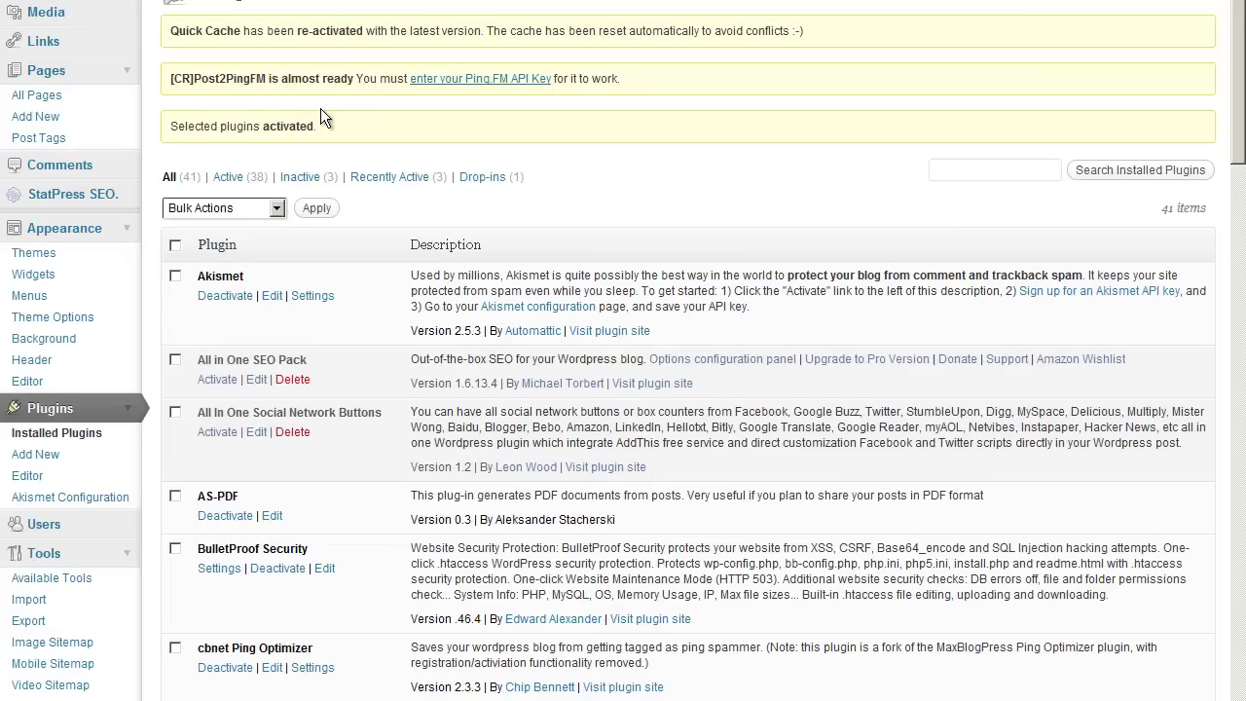
scroll(354, 104, down, 3)
scroll(355, 101, down, 6)
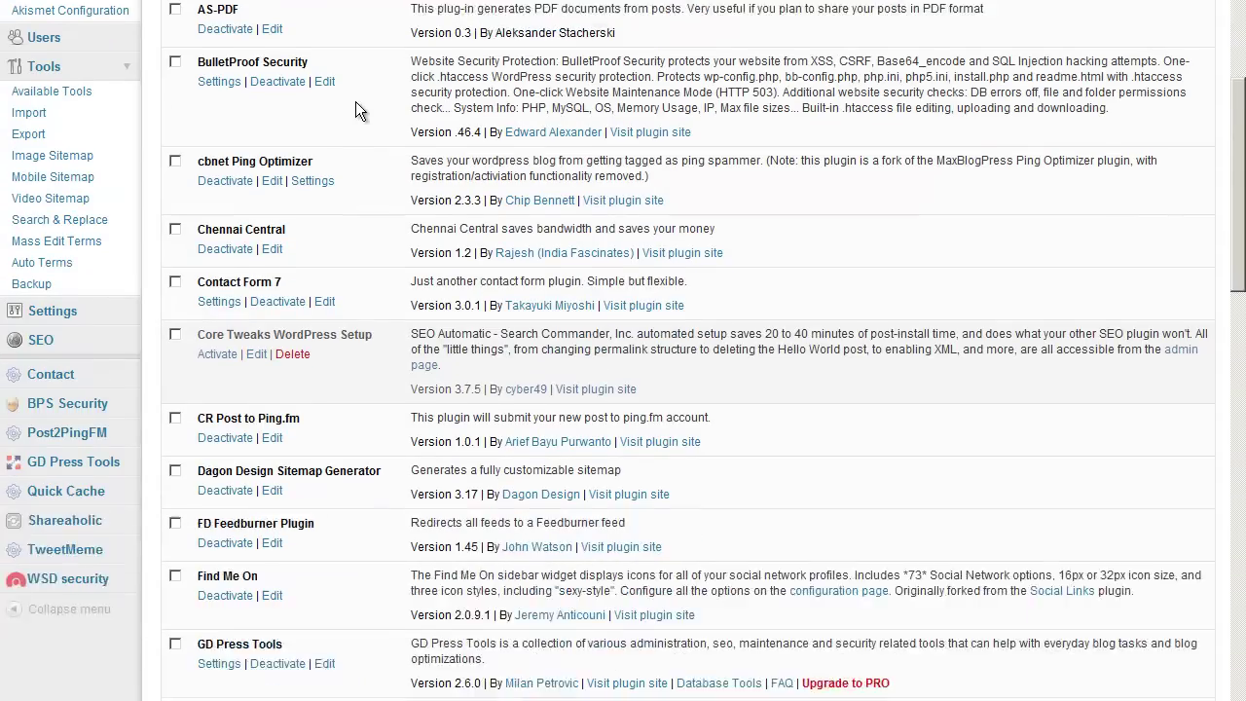
- Bulk delete the inactive plugins All in One SEO Pack, All In One Social Network Buttons and Core Tweaks WordPress Setup, including their files
scroll(356, 97, up, 7)
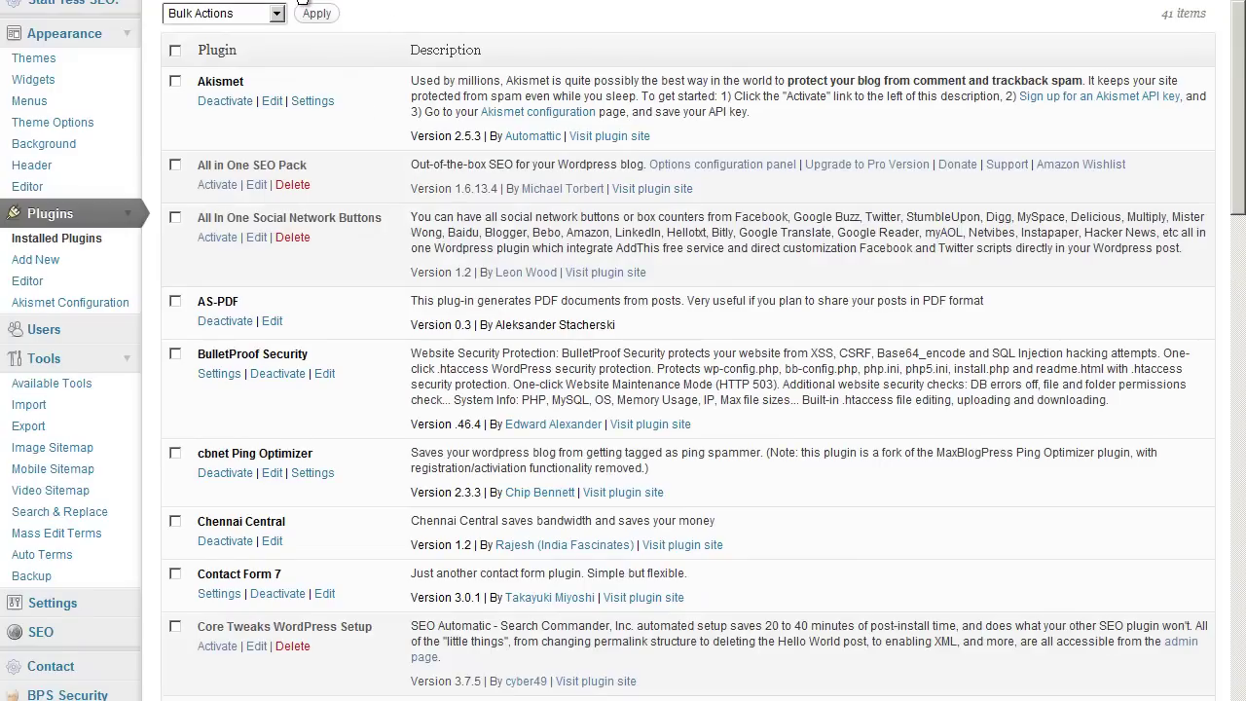
click(302, 1)
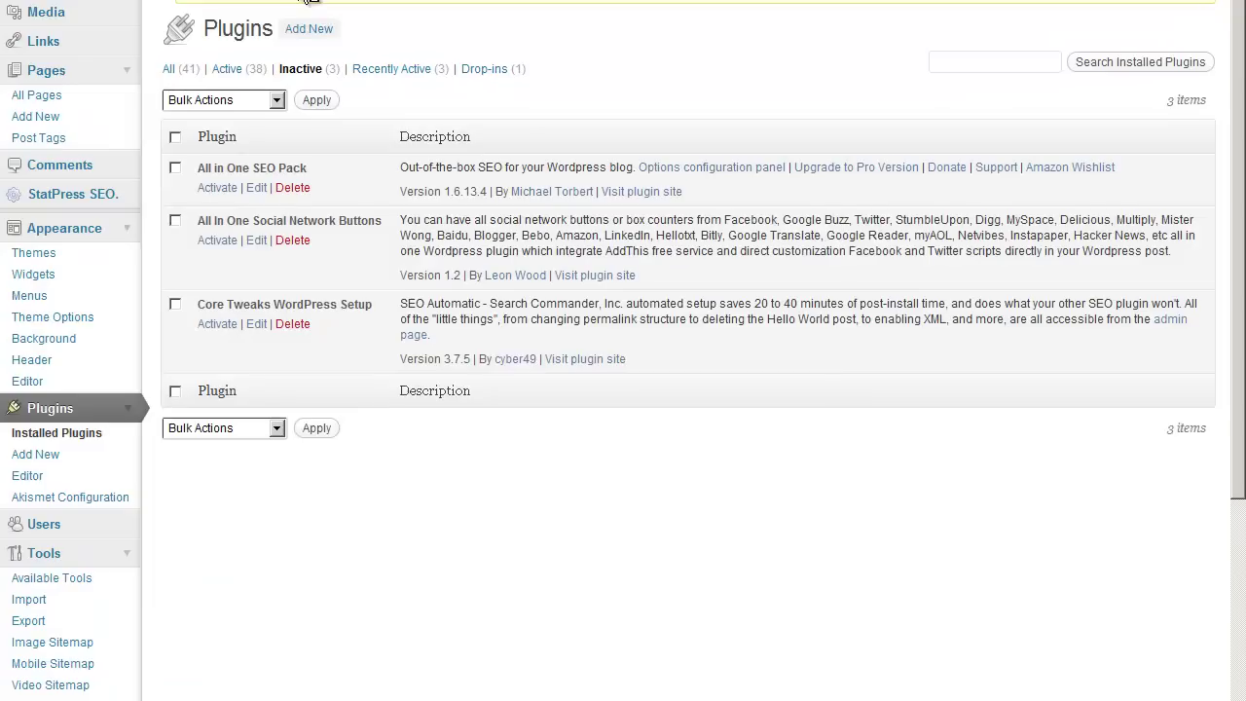
click(175, 150)
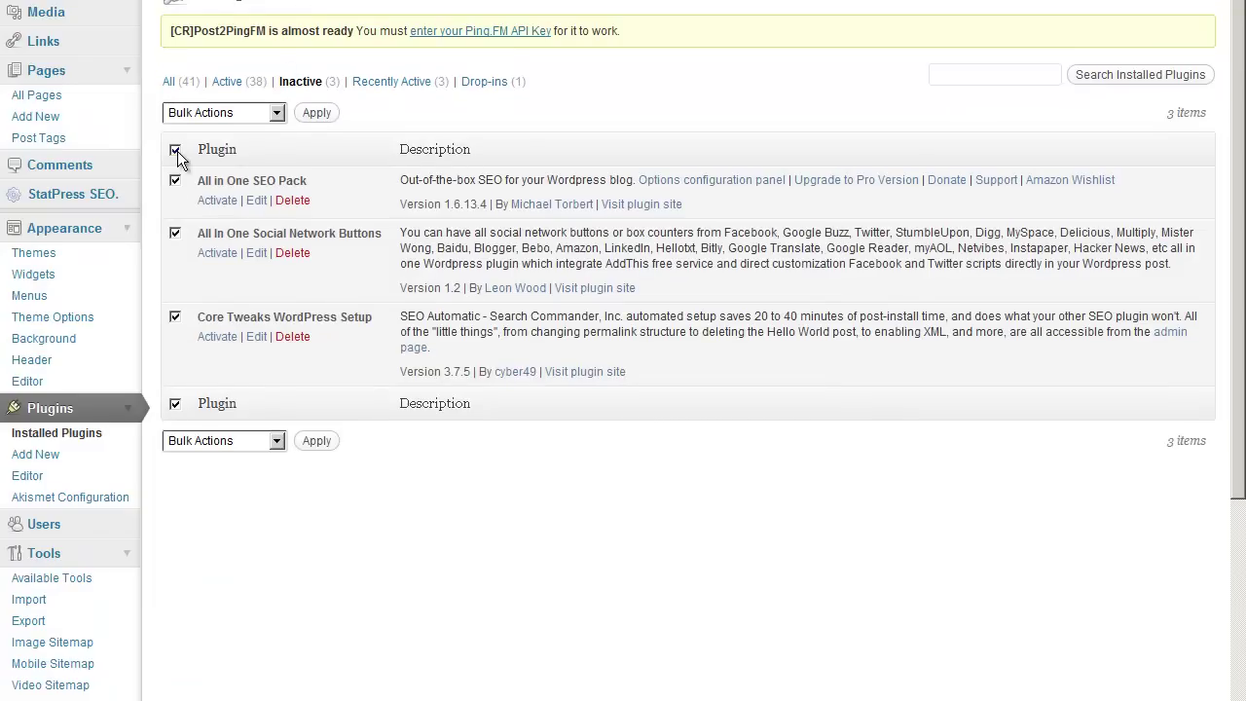
click(276, 113)
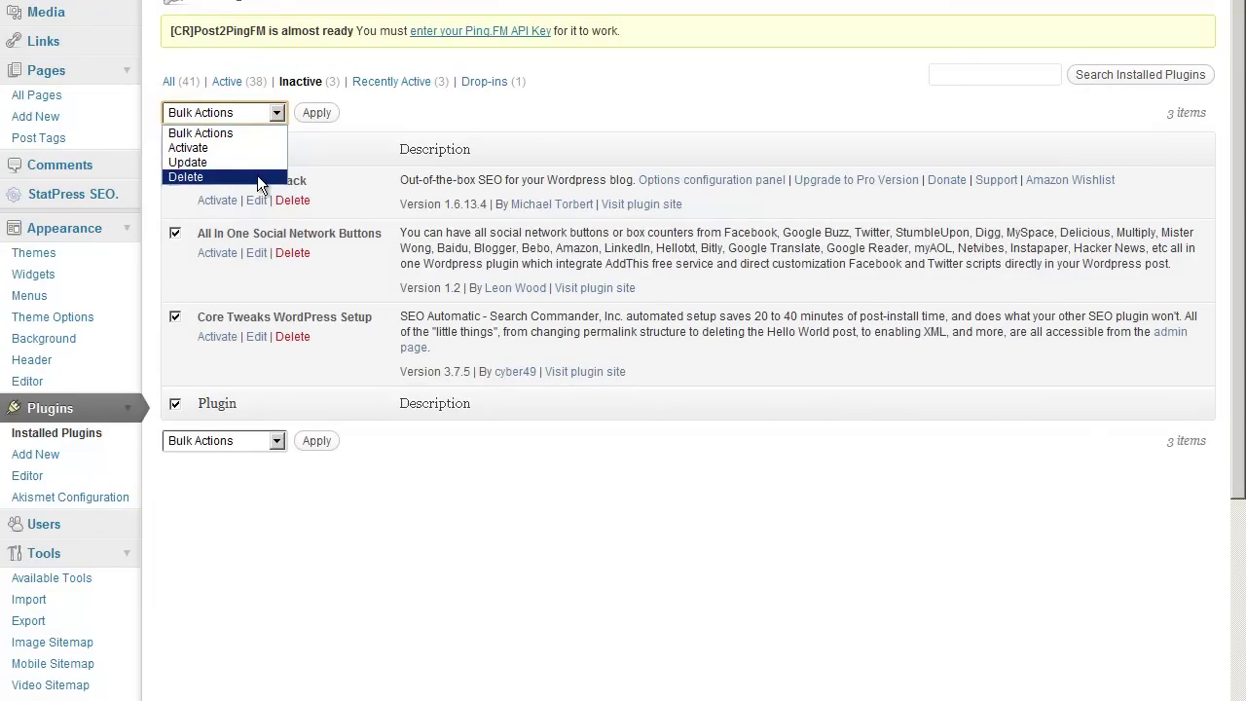
click(257, 177)
click(314, 115)
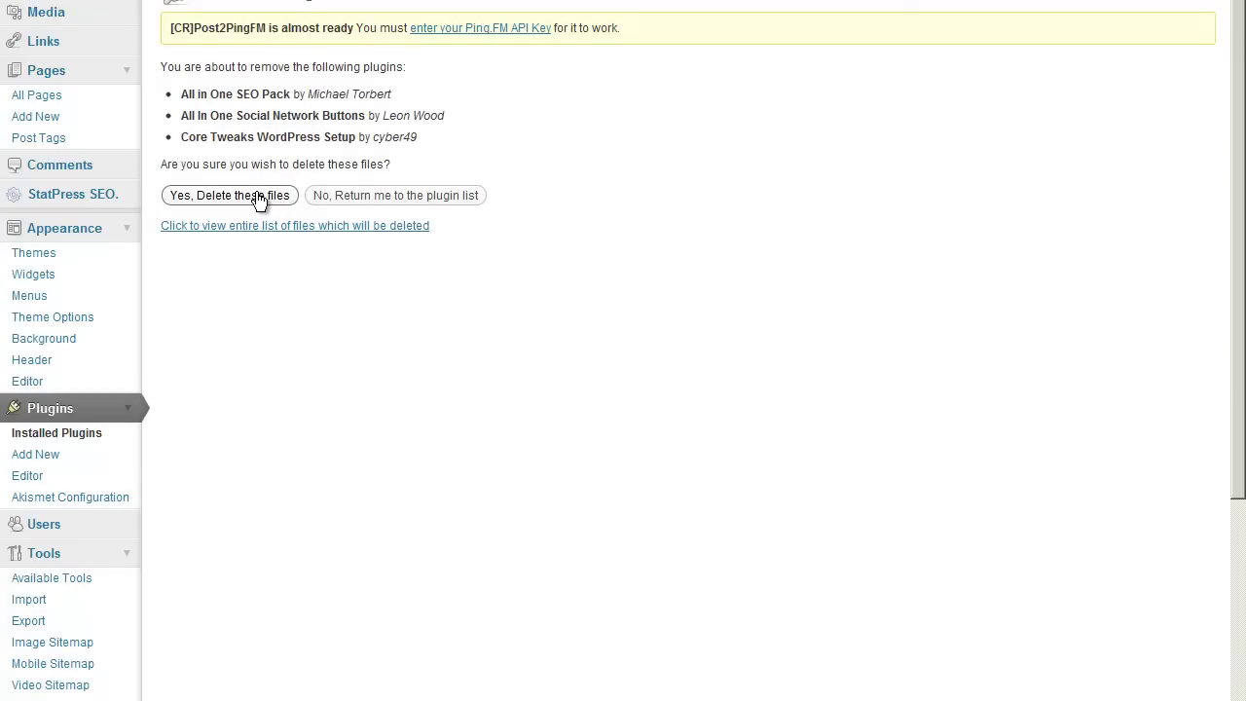
click(258, 197)
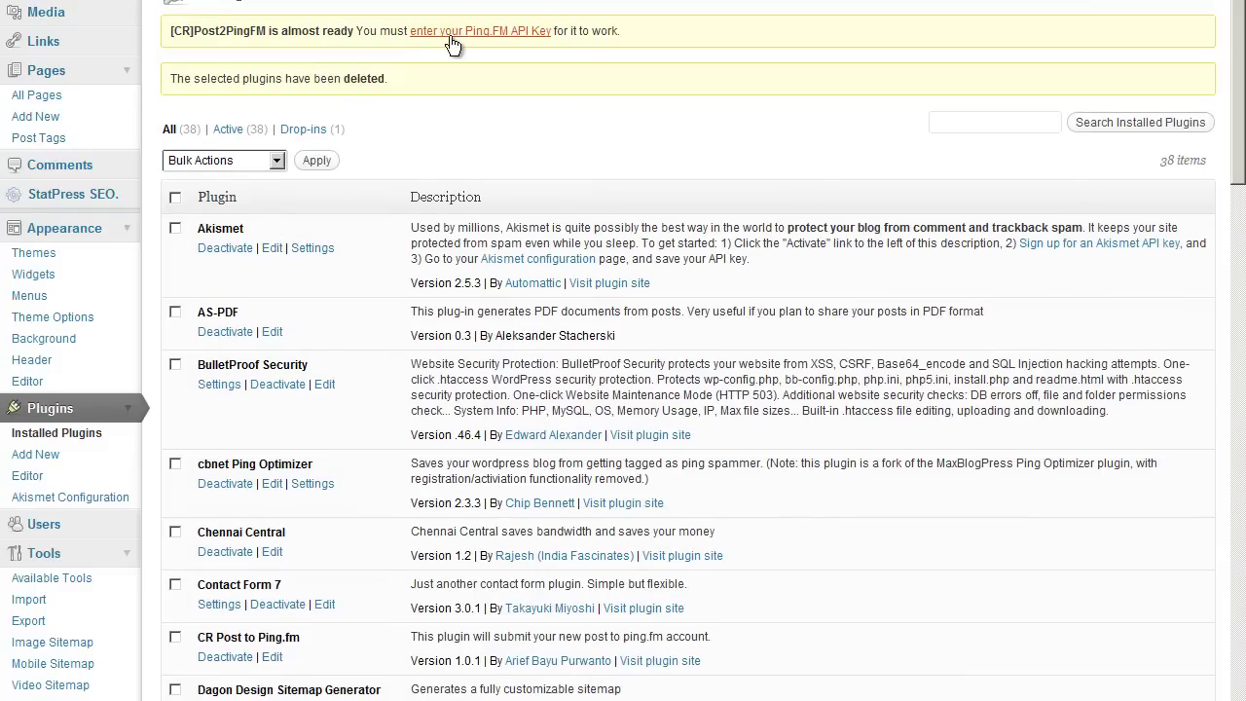
- Open the Post2PingFM configuration and enter the Ping.fm application key
click(449, 37)
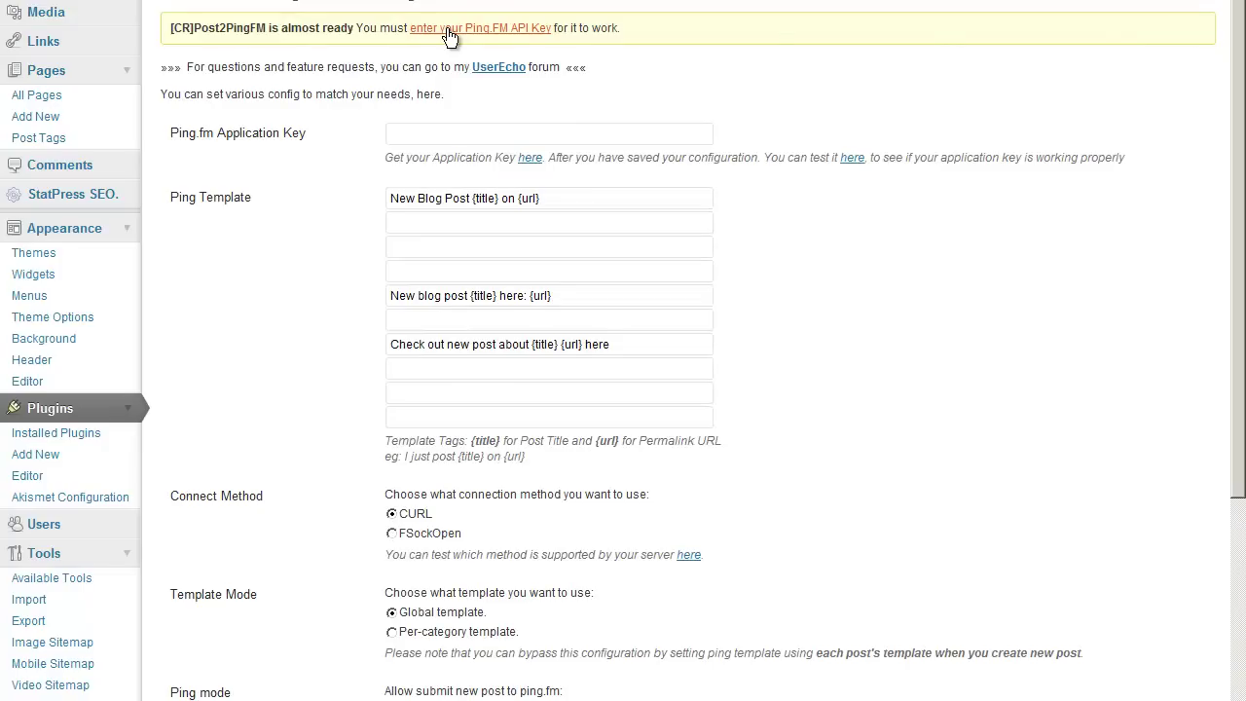
click(538, 131)
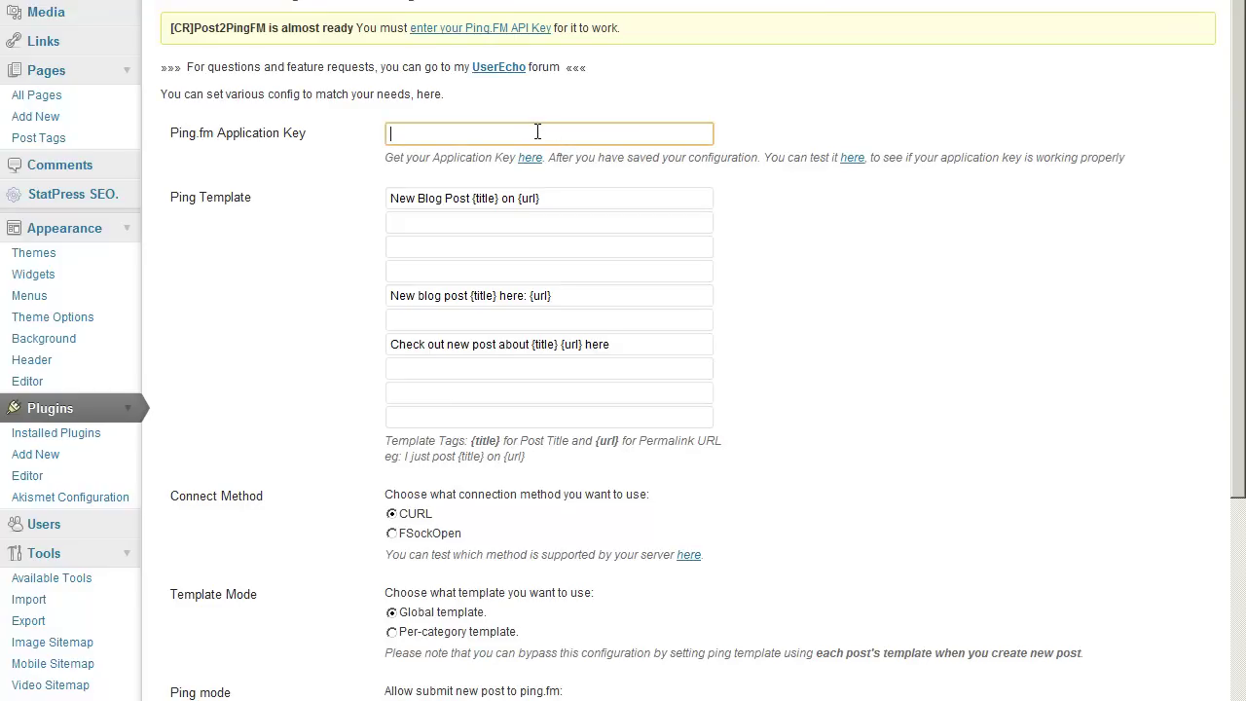
scroll(776, 195, down, 2)
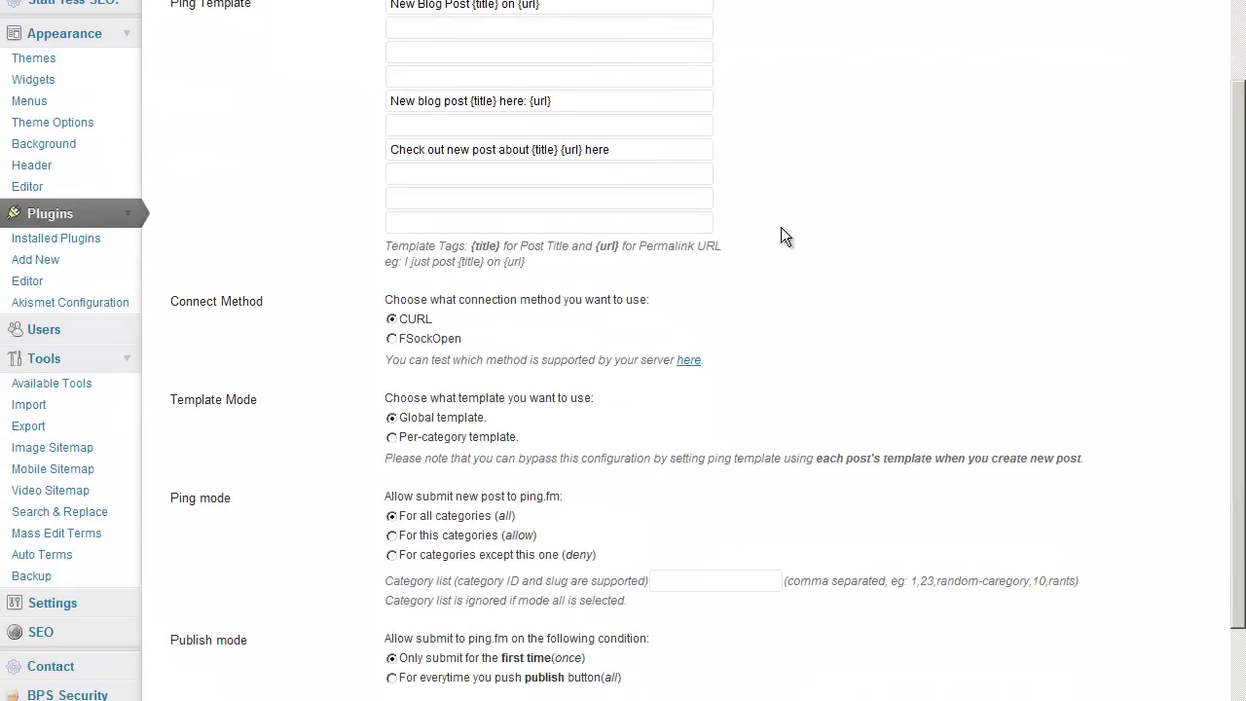
scroll(781, 228, up, 1)
click(590, 37)
click(588, 60)
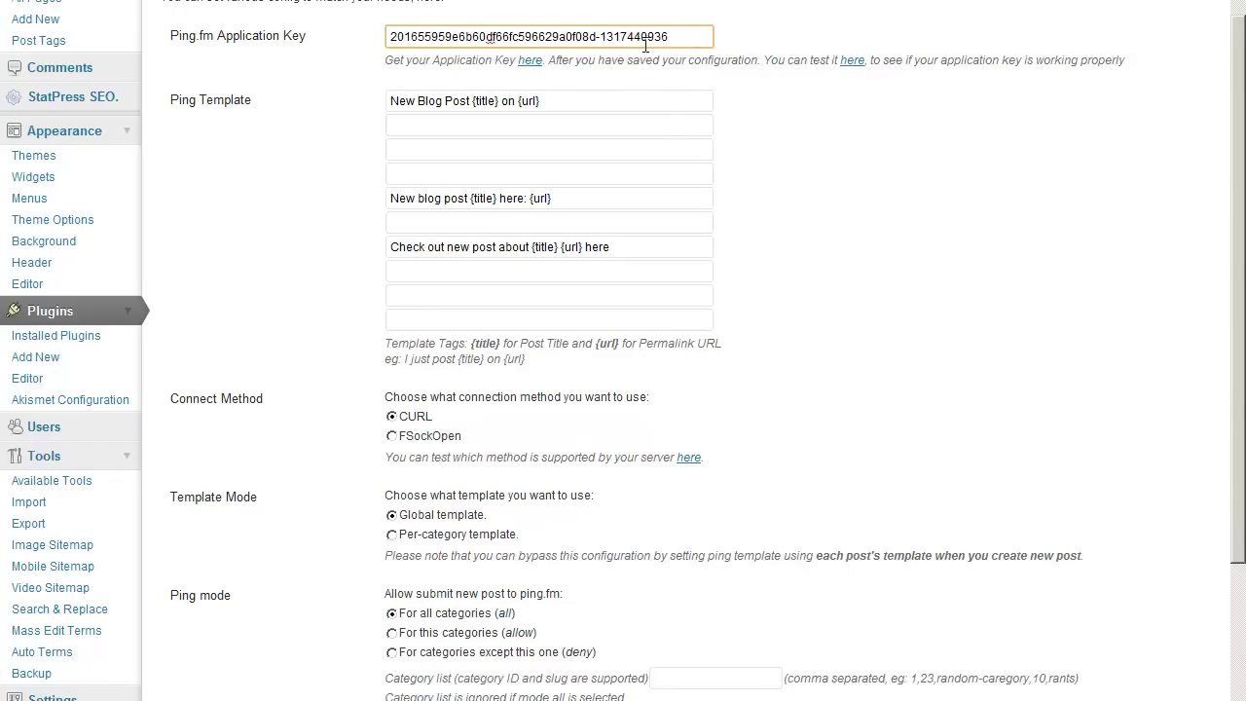
scroll(651, 55, up, 1)
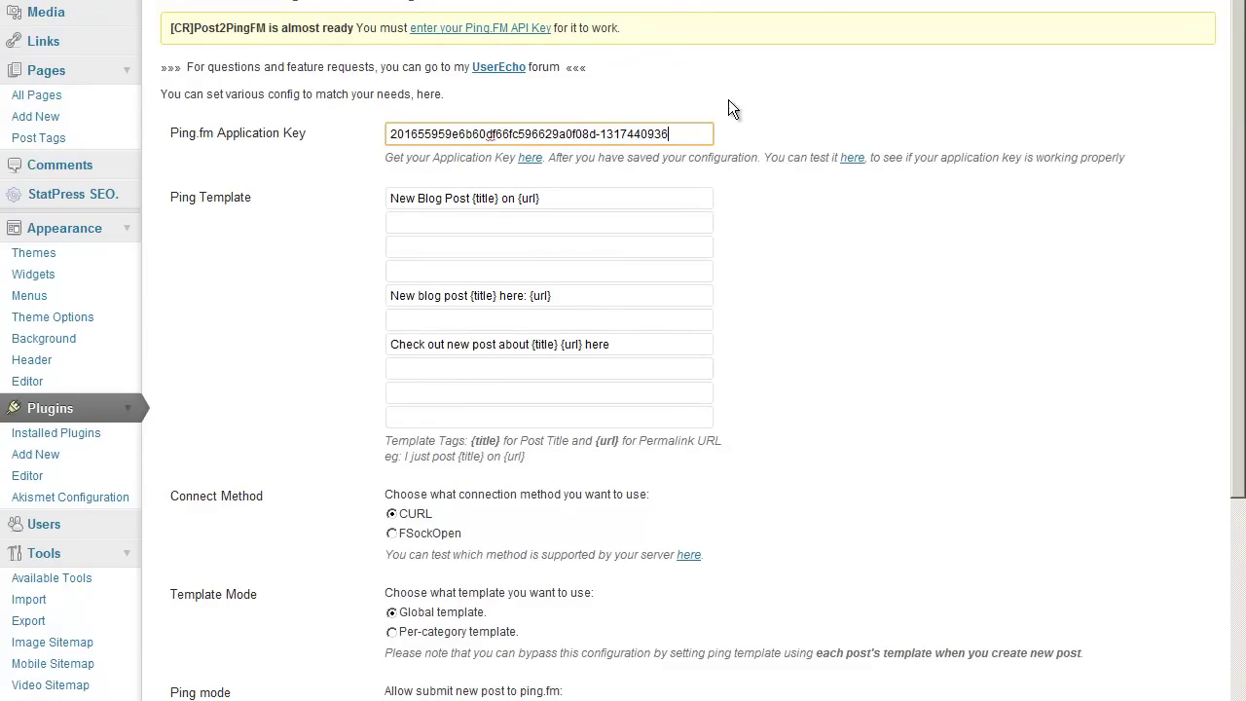
- Review the Post2PingFM ping templates, connect method, template mode, ping mode, publish mode and re-publish template
scroll(733, 109, down, 1)
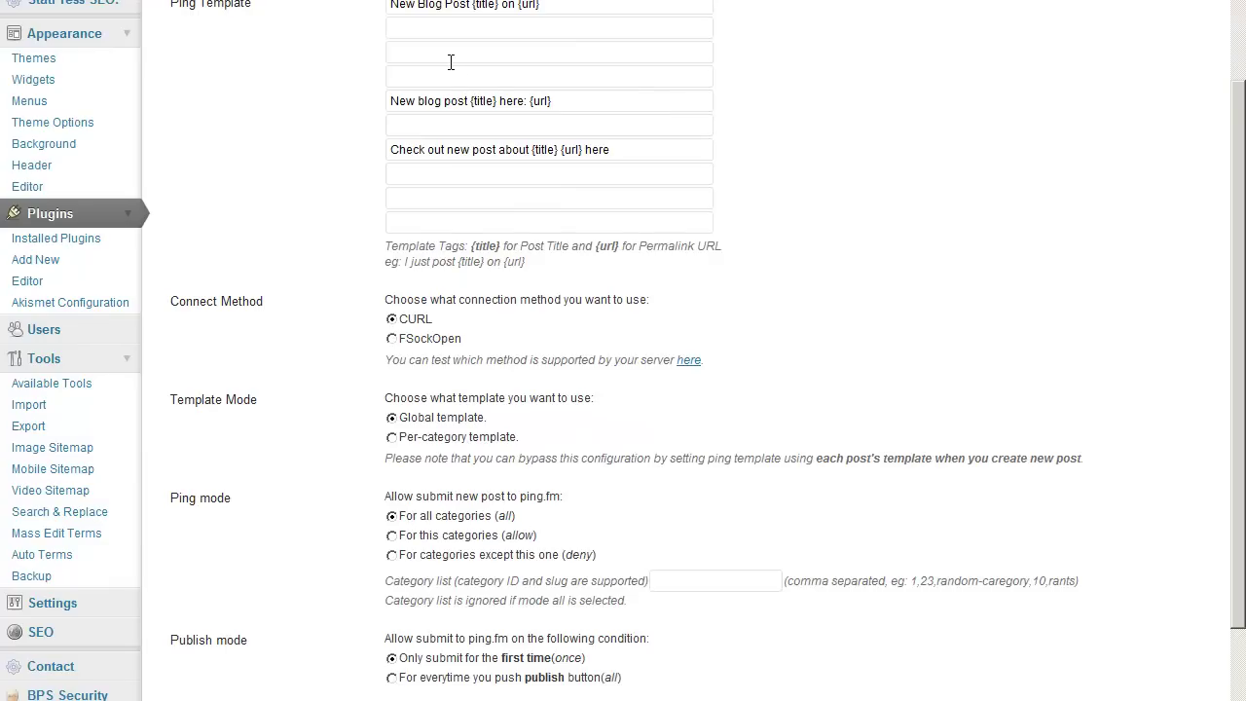
drag(469, 6, 388, 6)
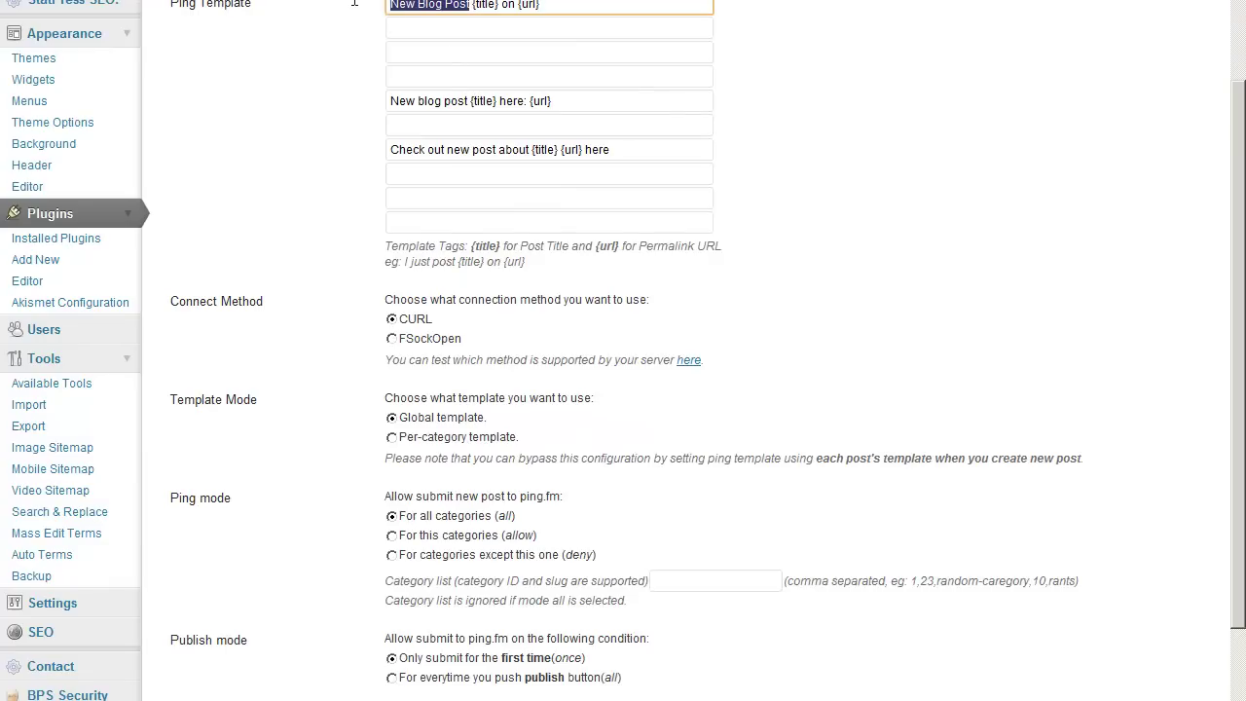
click(813, 105)
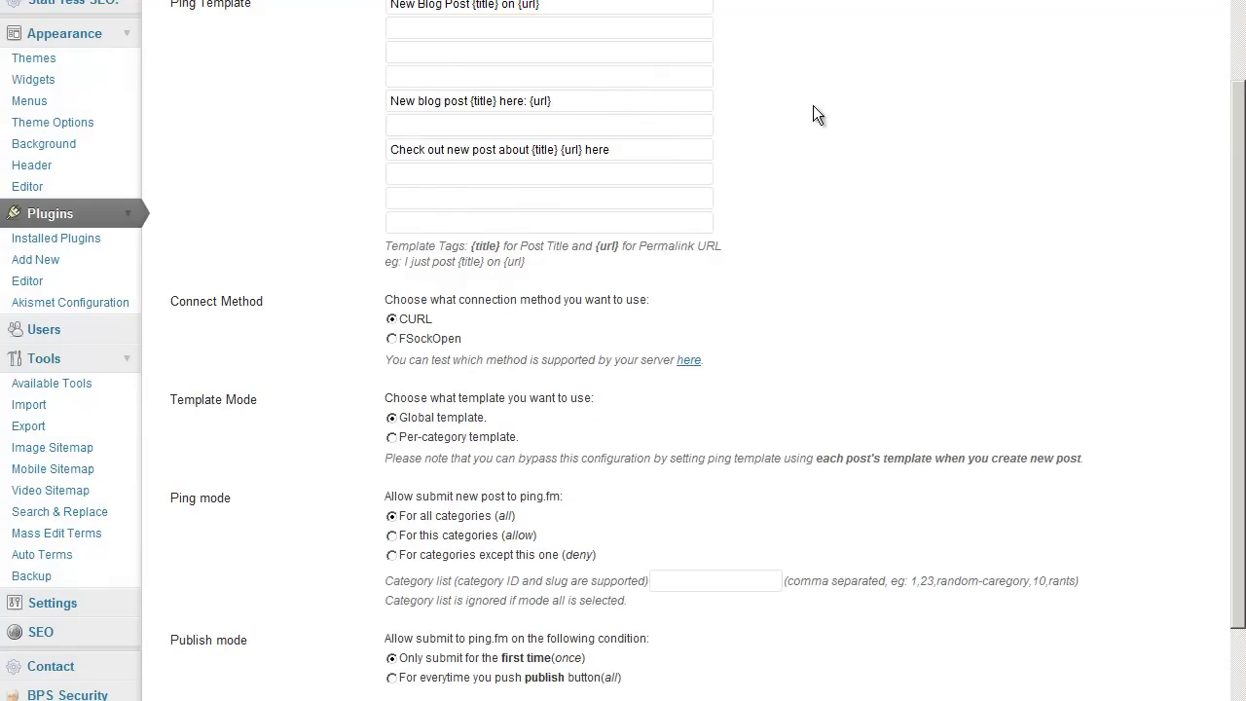
scroll(754, 134, down, 3)
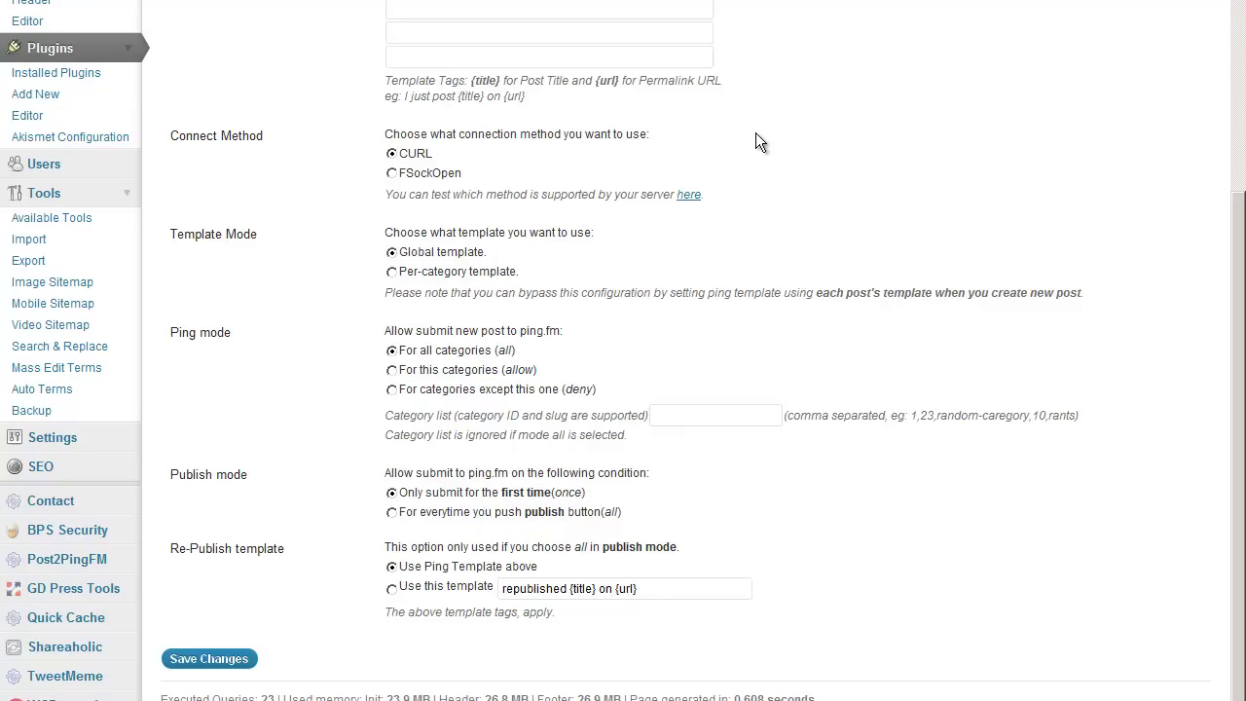
scroll(757, 136, up, 4)
scroll(757, 146, down, 4)
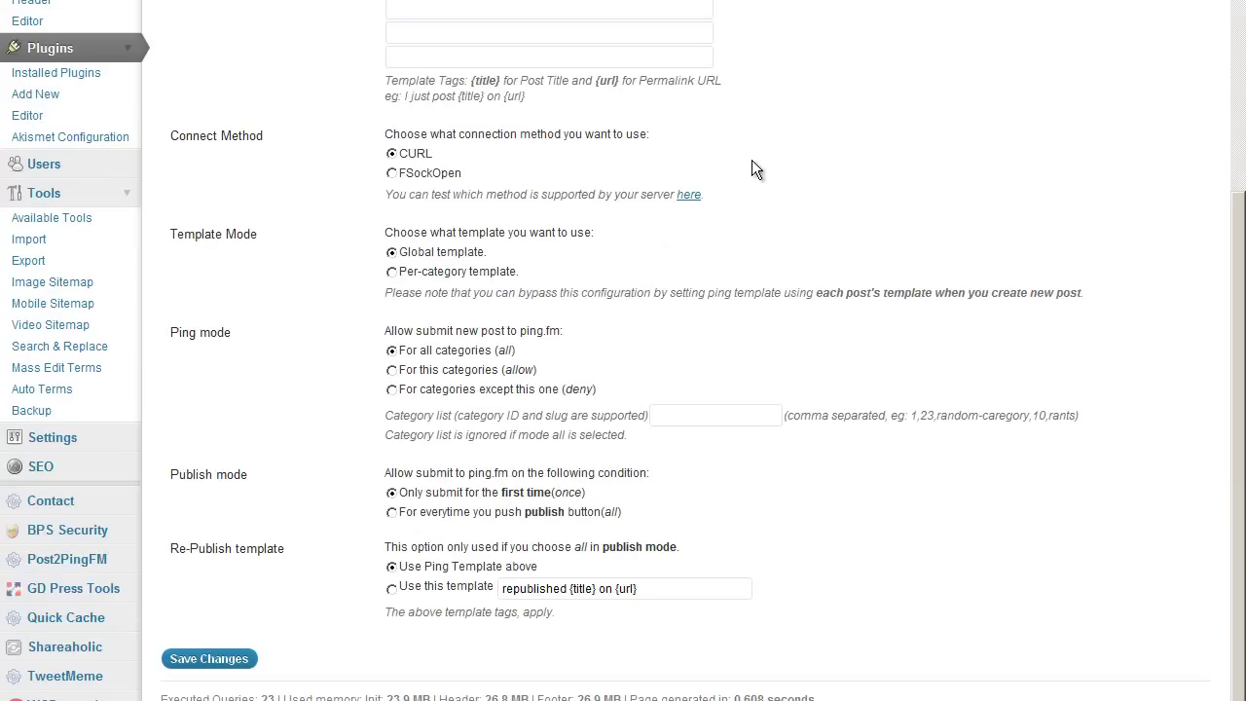
- Search the directory of new plugins for the term "shorten to ping"
click(37, 96)
click(314, 213)
text(sh)
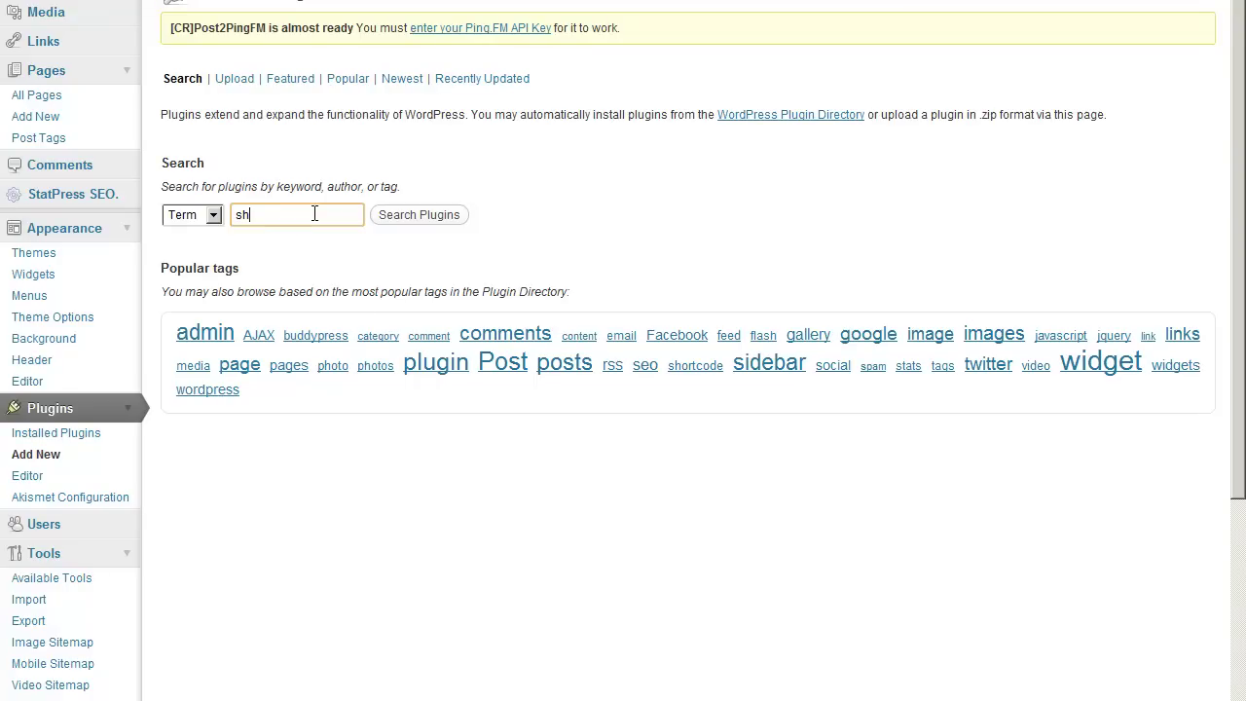
text(orten to ping)
key(Return)
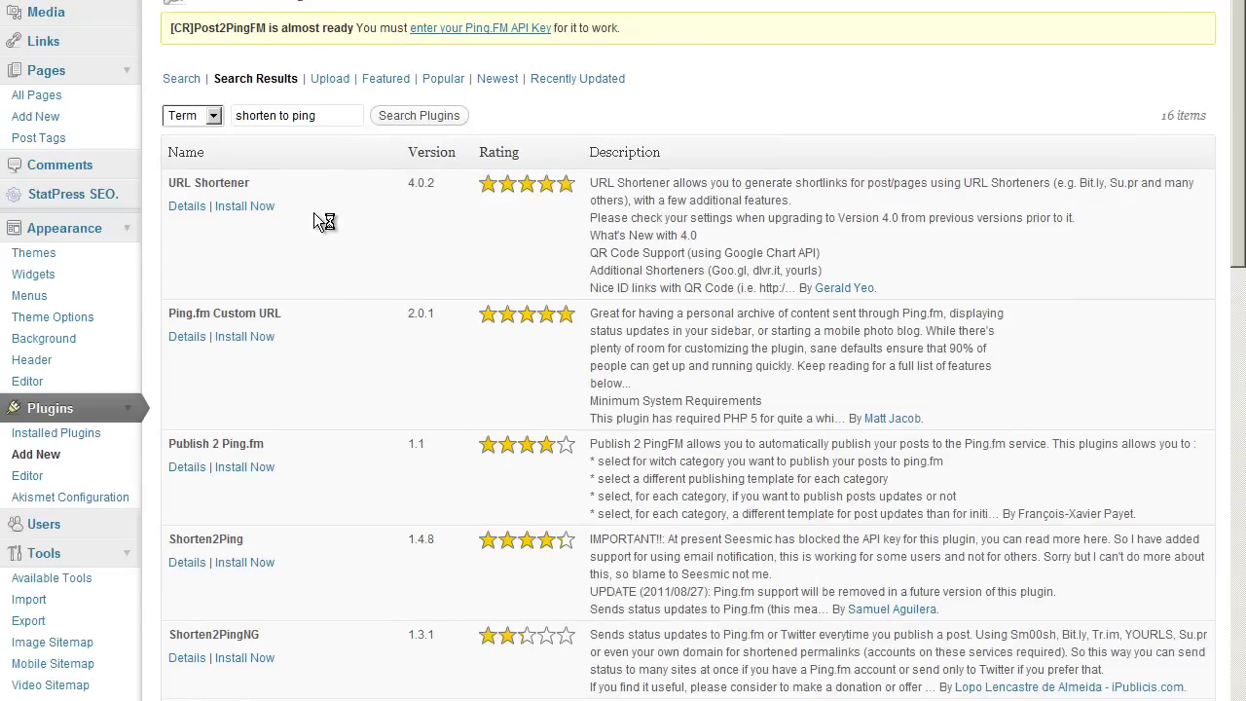
- Install the Shorten2Ping 1.4.8 plugin from the search results and activate it
scroll(373, 282, down, 2)
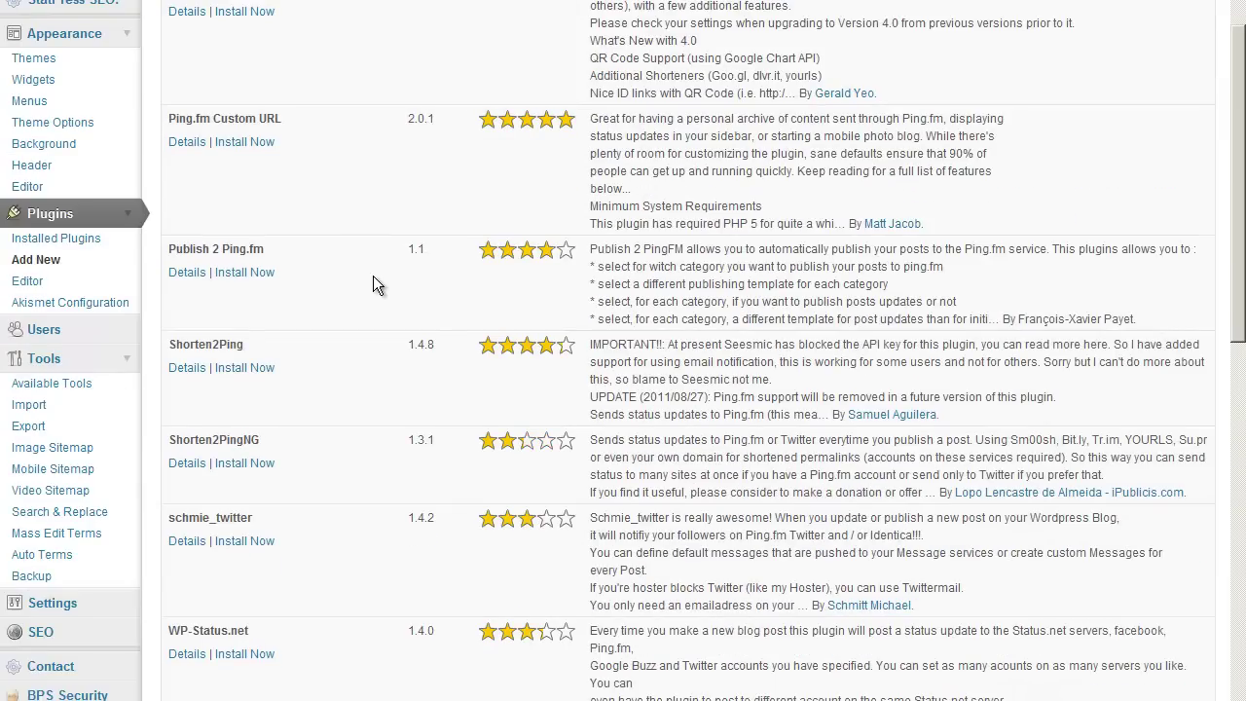
scroll(373, 276, down, 1)
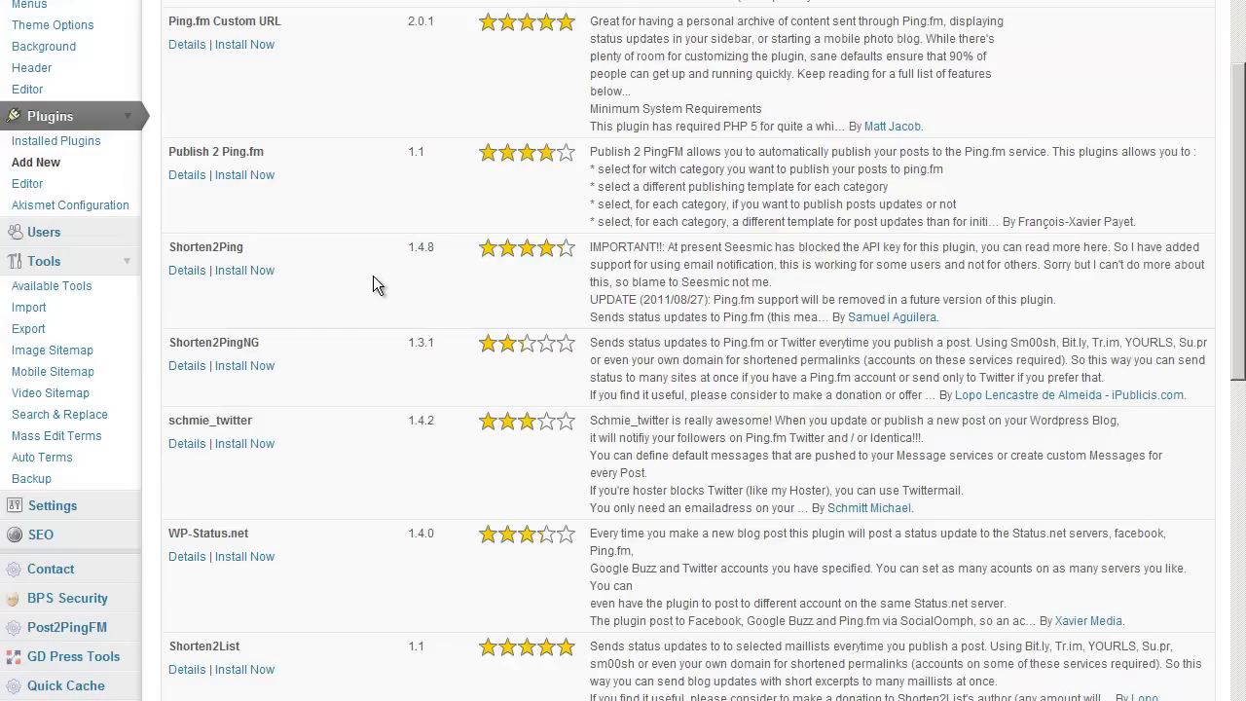
click(263, 280)
click(688, 356)
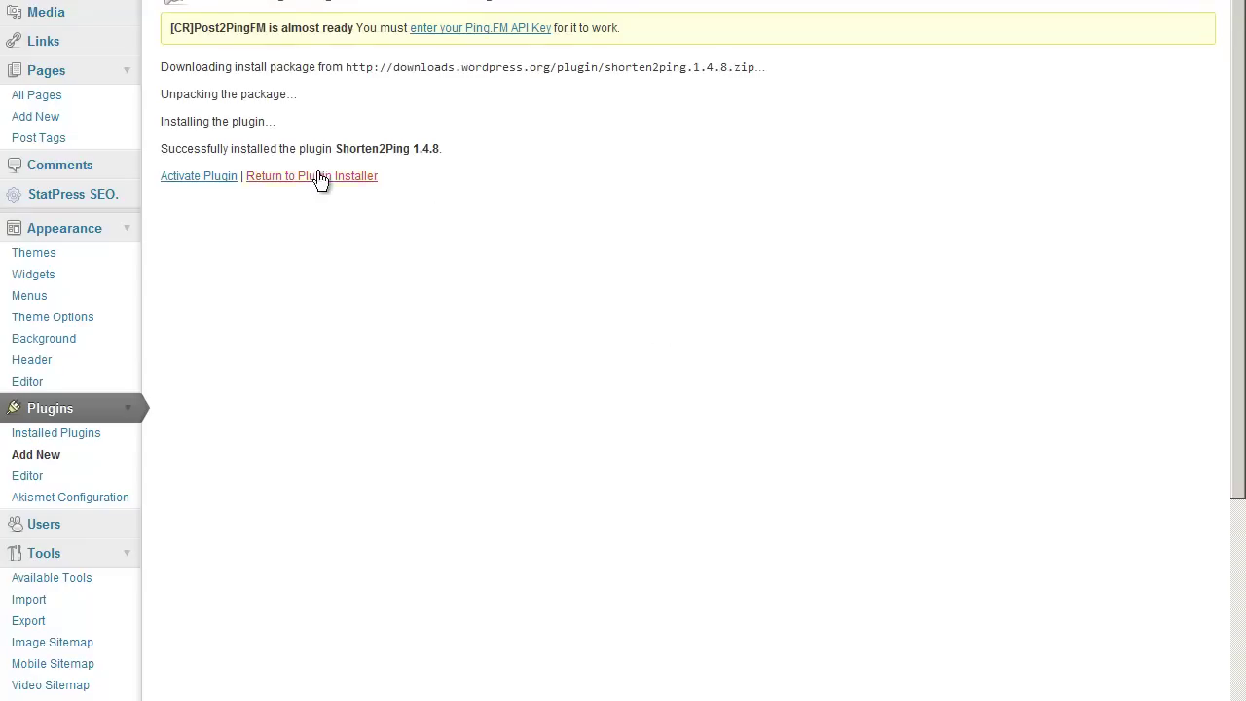
click(195, 176)
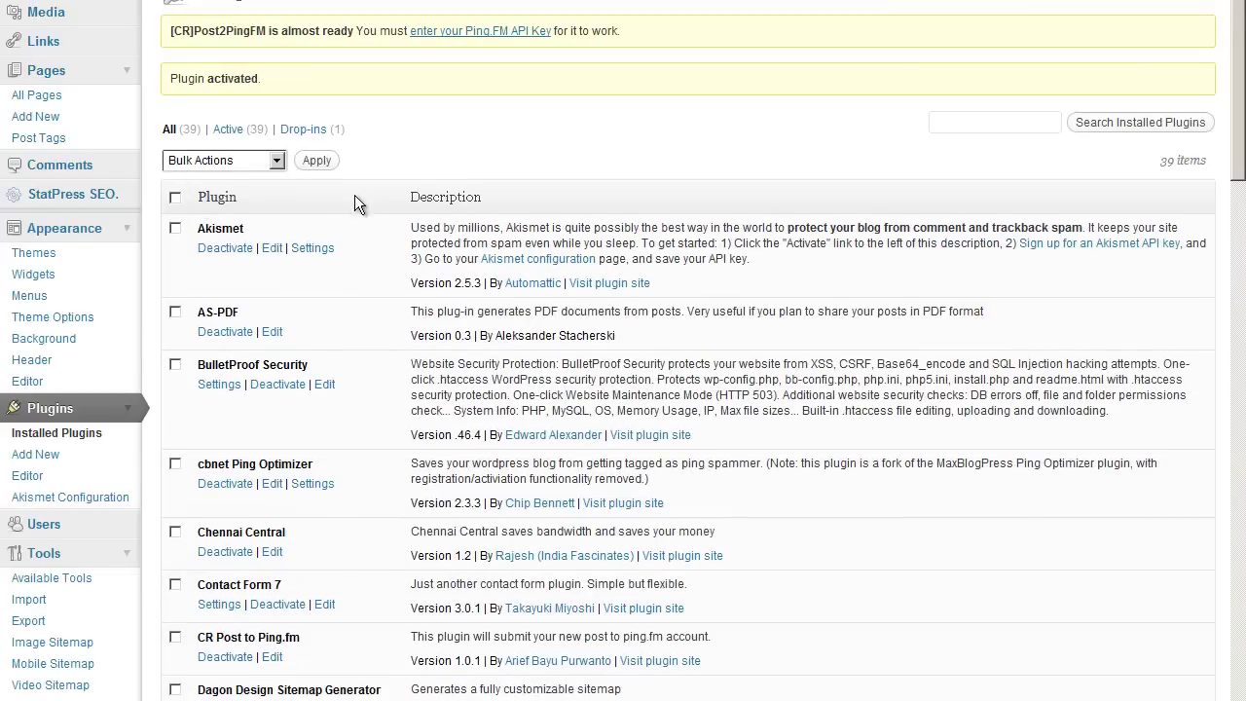
- Find the Shorten2Ping plugin in the installed plugins list and open its settings
scroll(355, 195, down, 5)
scroll(359, 200, down, 15)
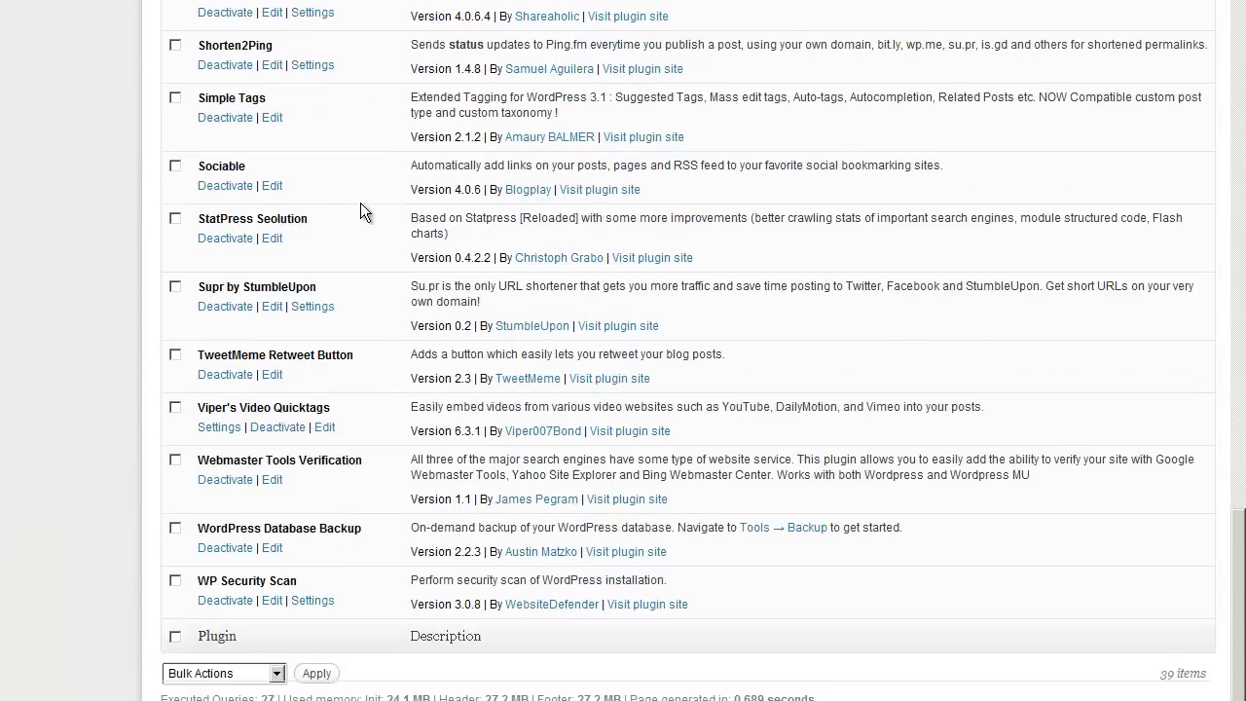
scroll(361, 202, up, 3)
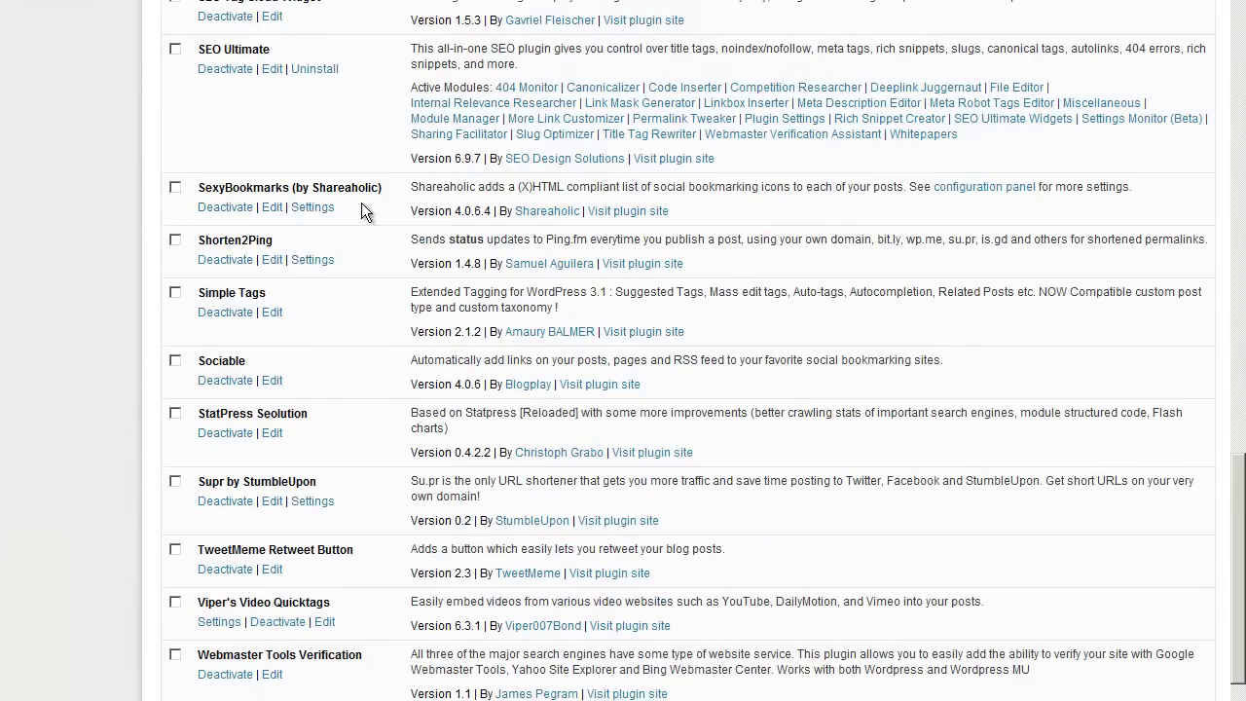
click(308, 265)
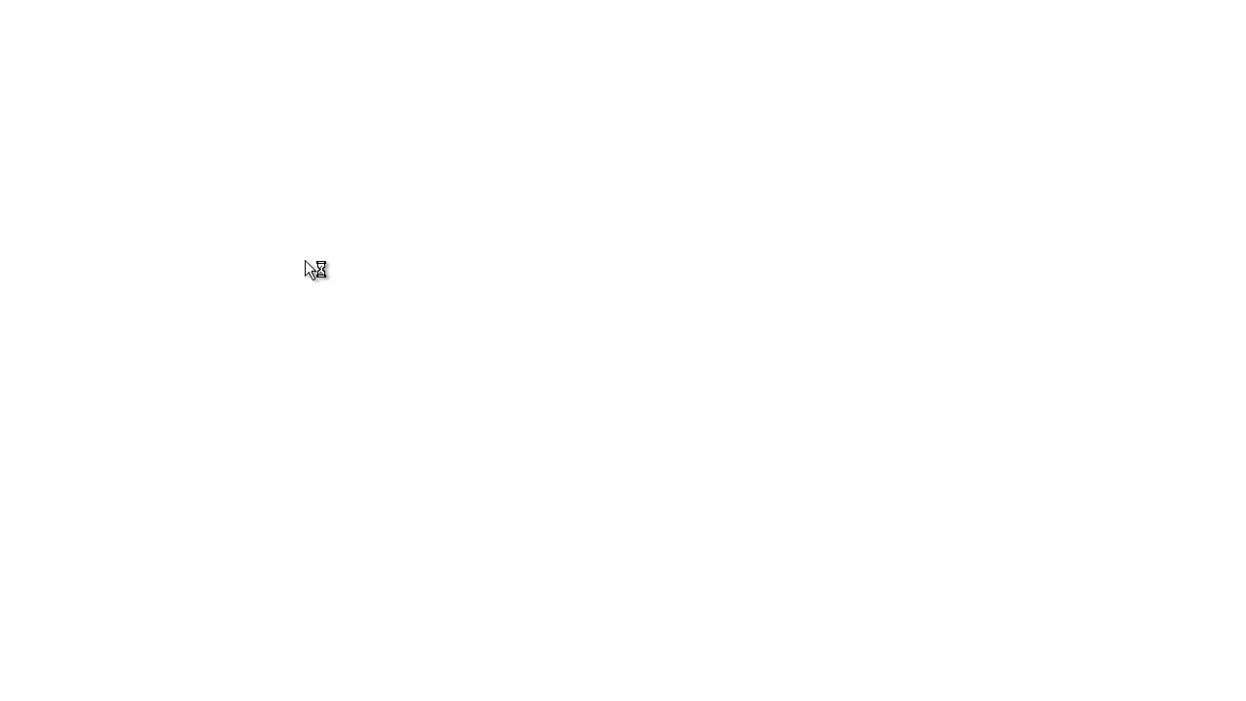
- Keep bit.ly as the Shorten2Ping permalink shortener, set notifications to go to Ping.fm email, and save the settings
scroll(604, 261, down, 3)
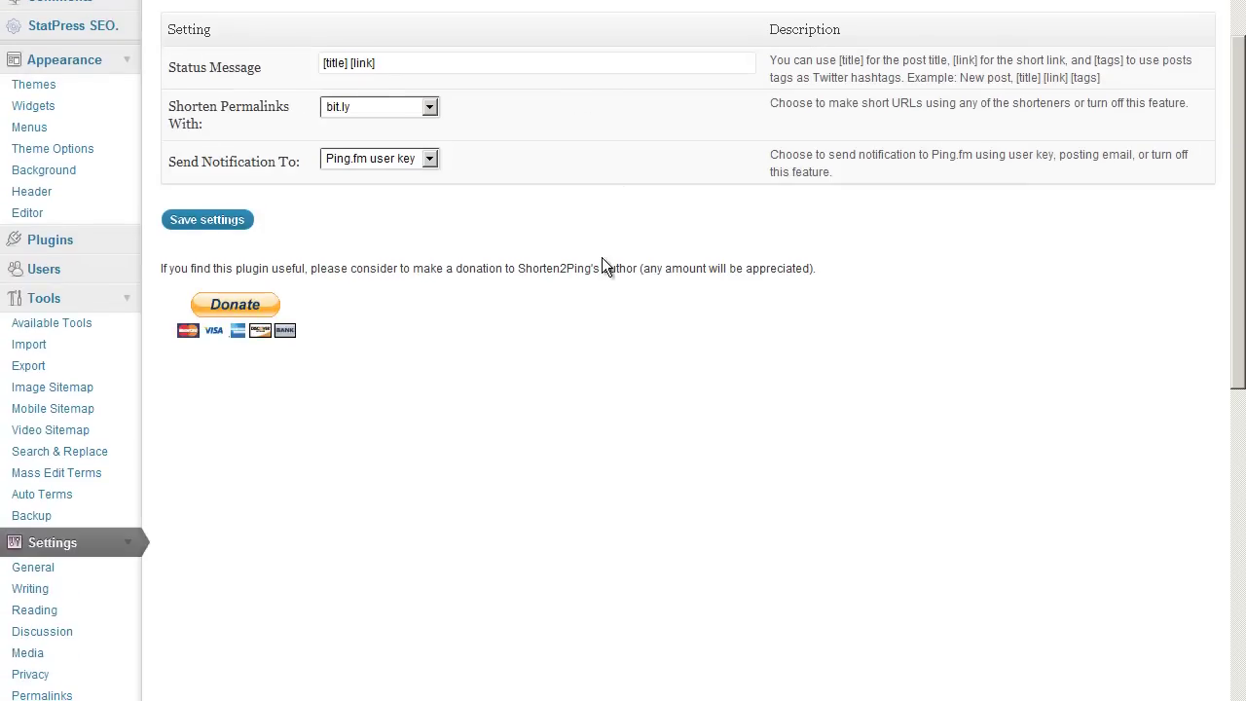
click(429, 108)
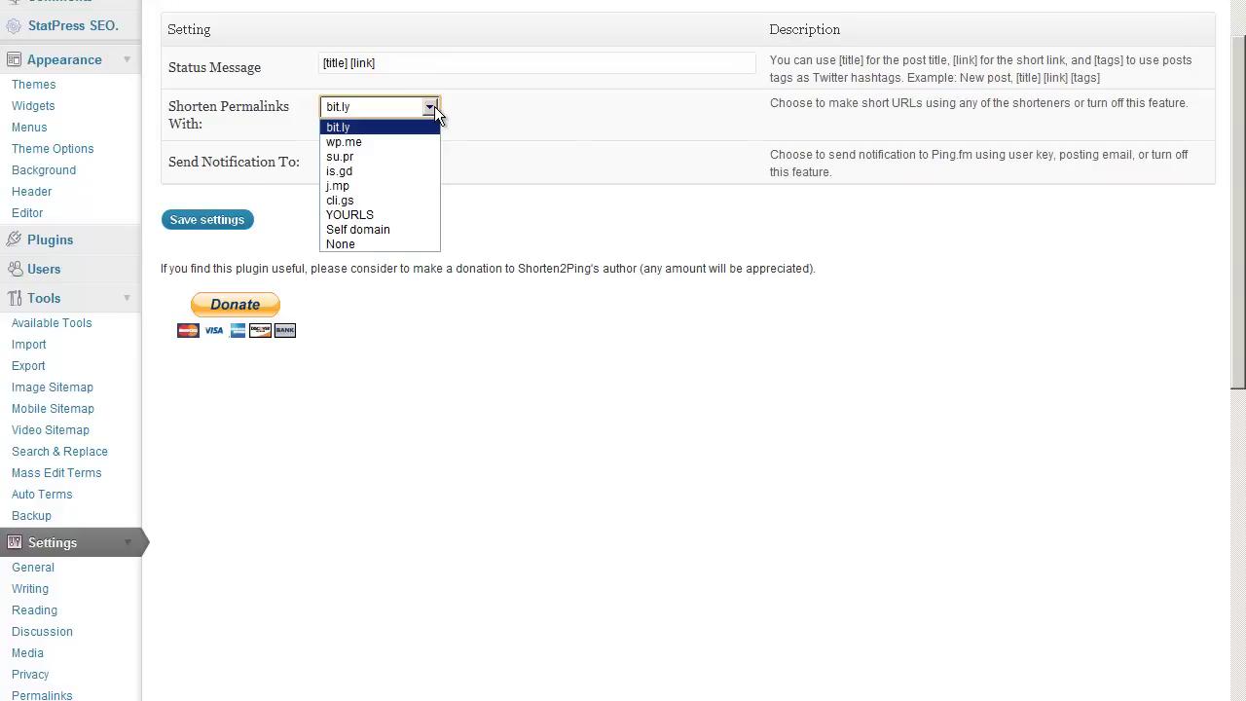
click(556, 129)
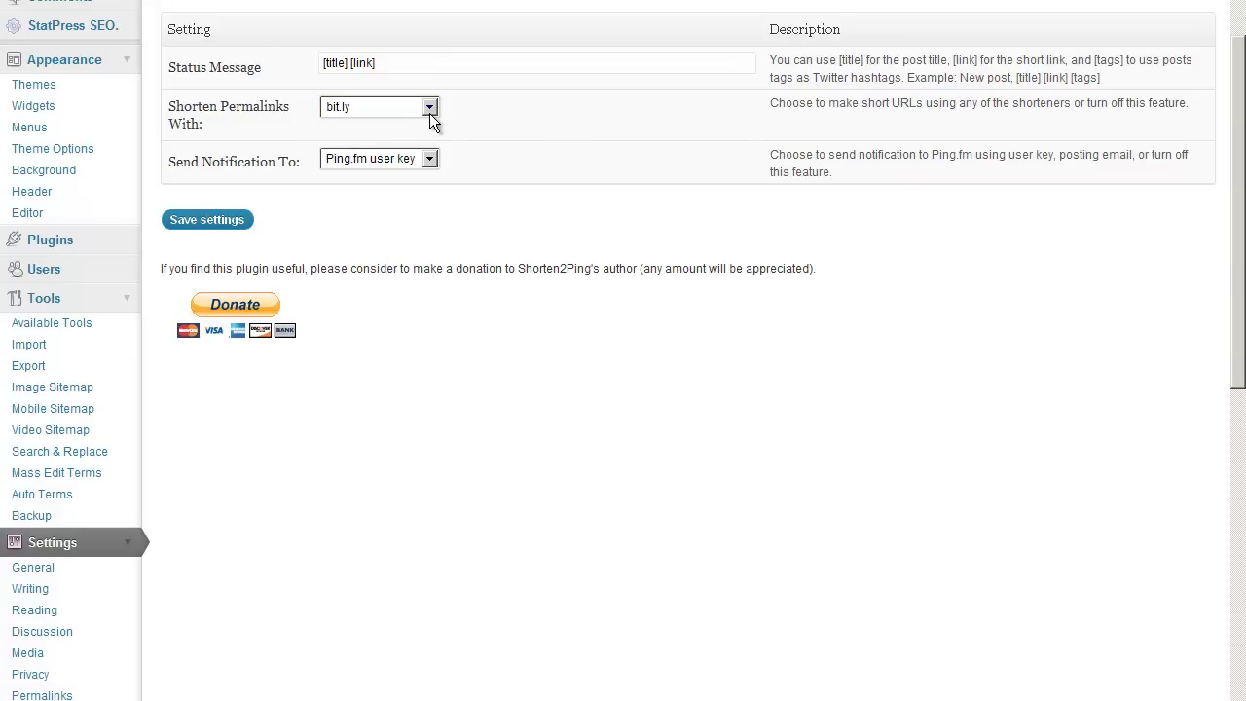
drag(411, 65, 325, 62)
scroll(598, 195, up, 1)
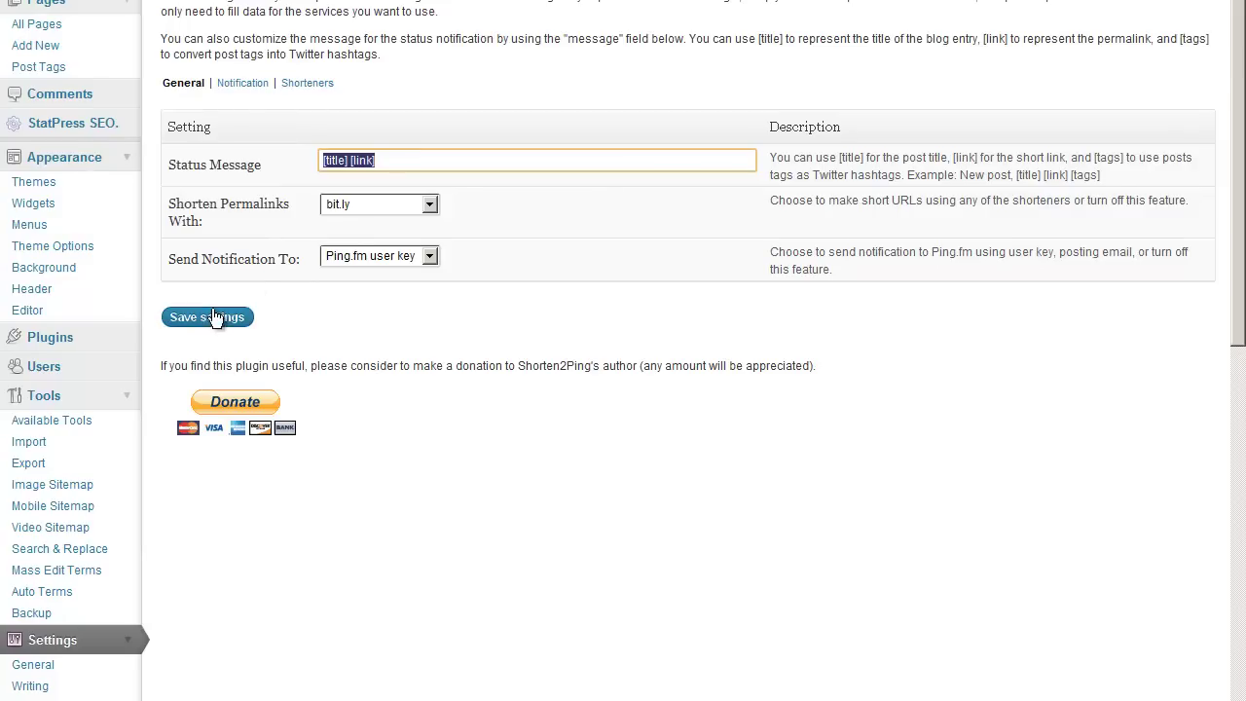
click(429, 257)
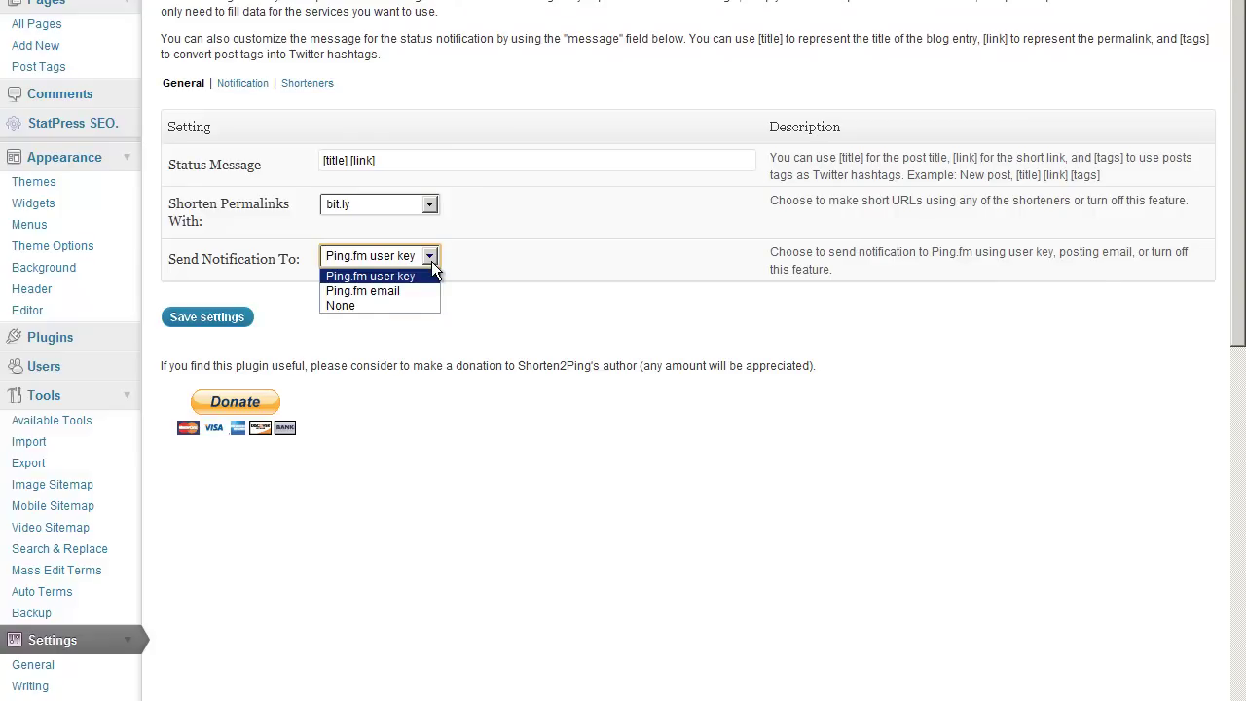
click(389, 291)
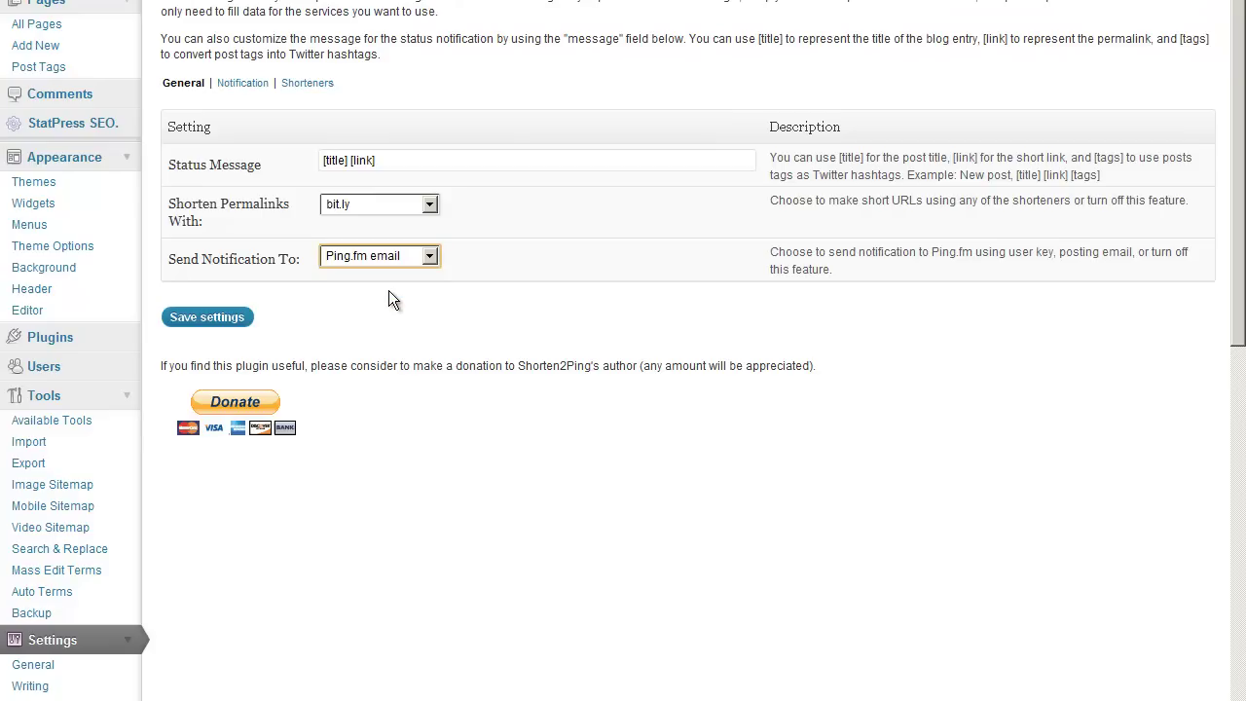
click(225, 326)
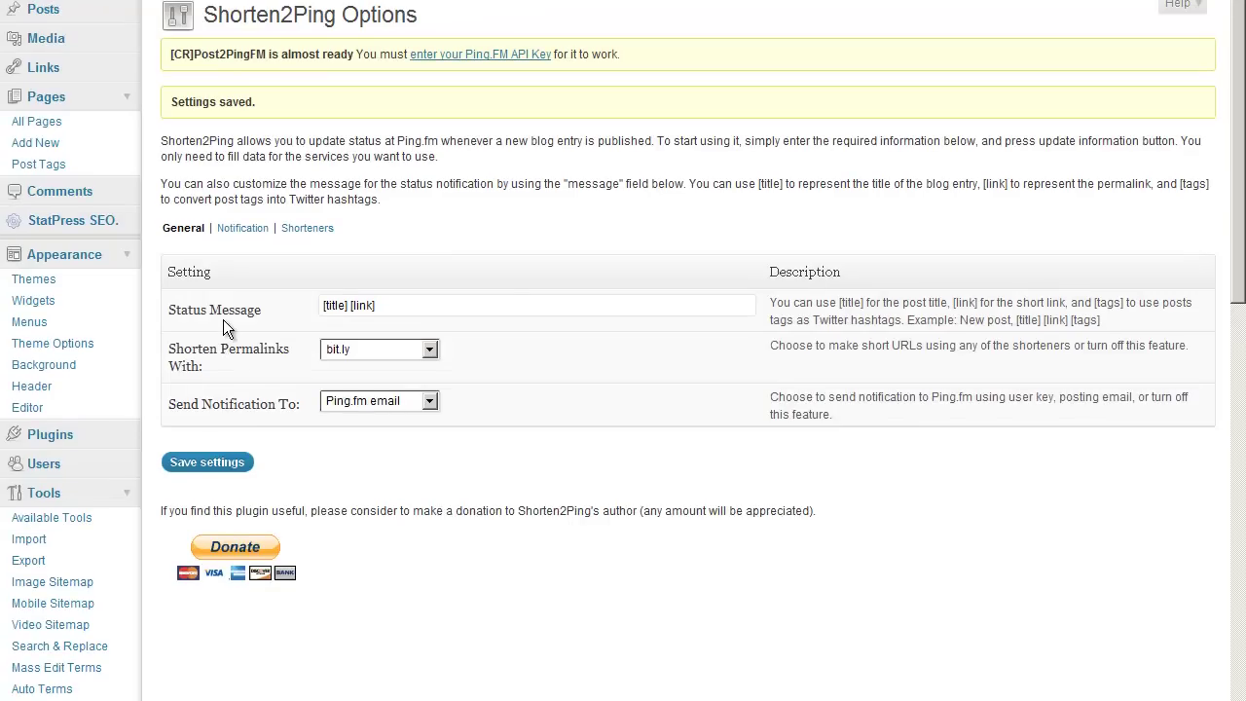
- Open the Shorten2Ping notification options and place the cursor in the Ping.fm posting email field
click(244, 230)
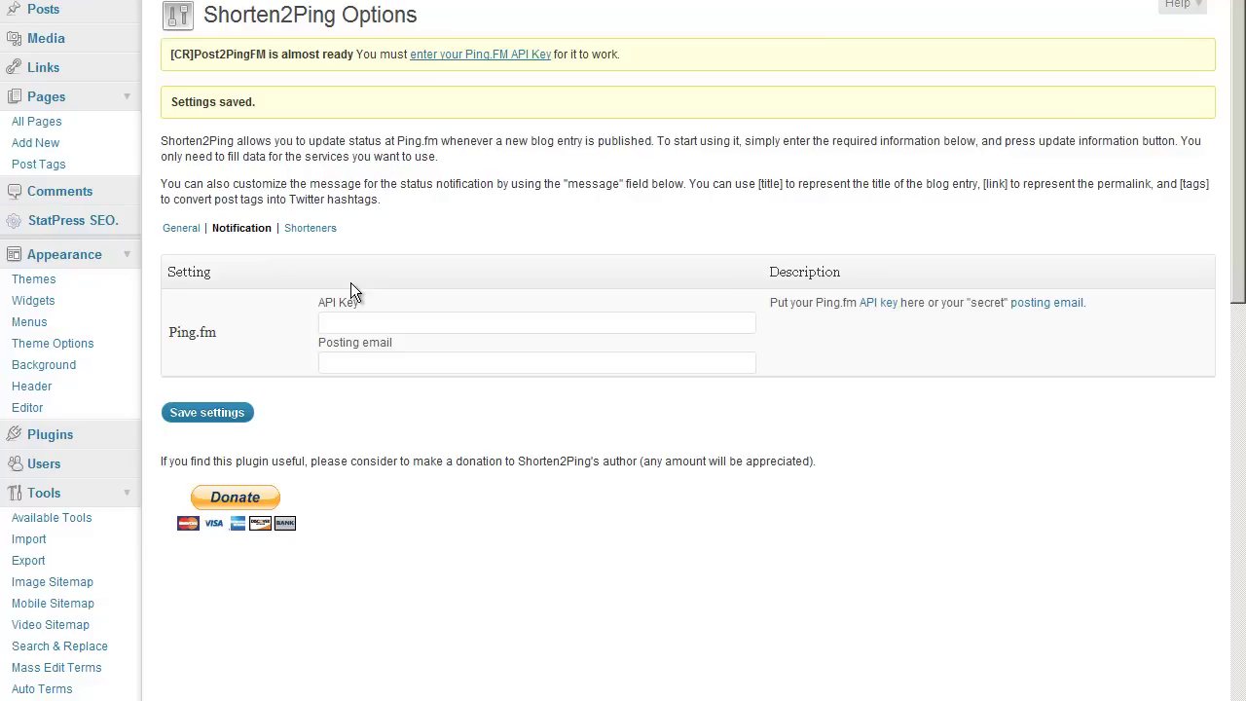
click(468, 332)
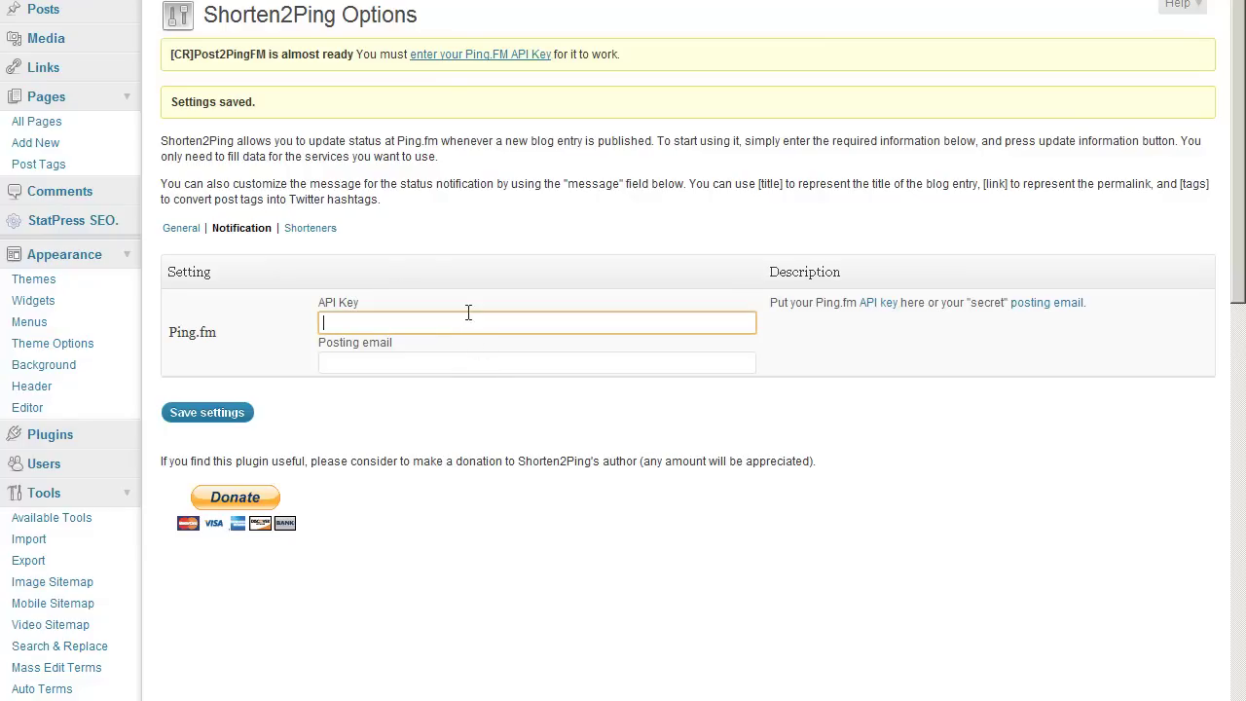
click(448, 365)
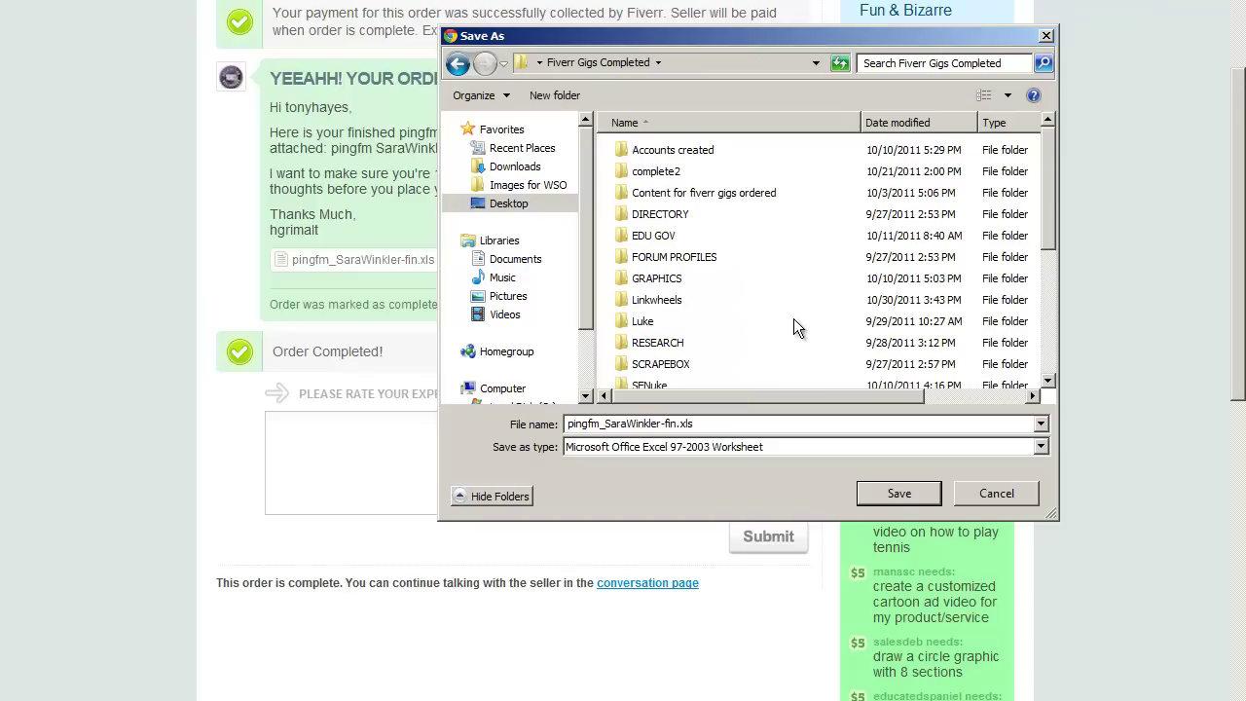
- Save the Ping.fm accounts spreadsheet from the Fiverr order into the "Accounts created" folder
drag(1045, 185, 1046, 176)
drag(1050, 192, 980, 183)
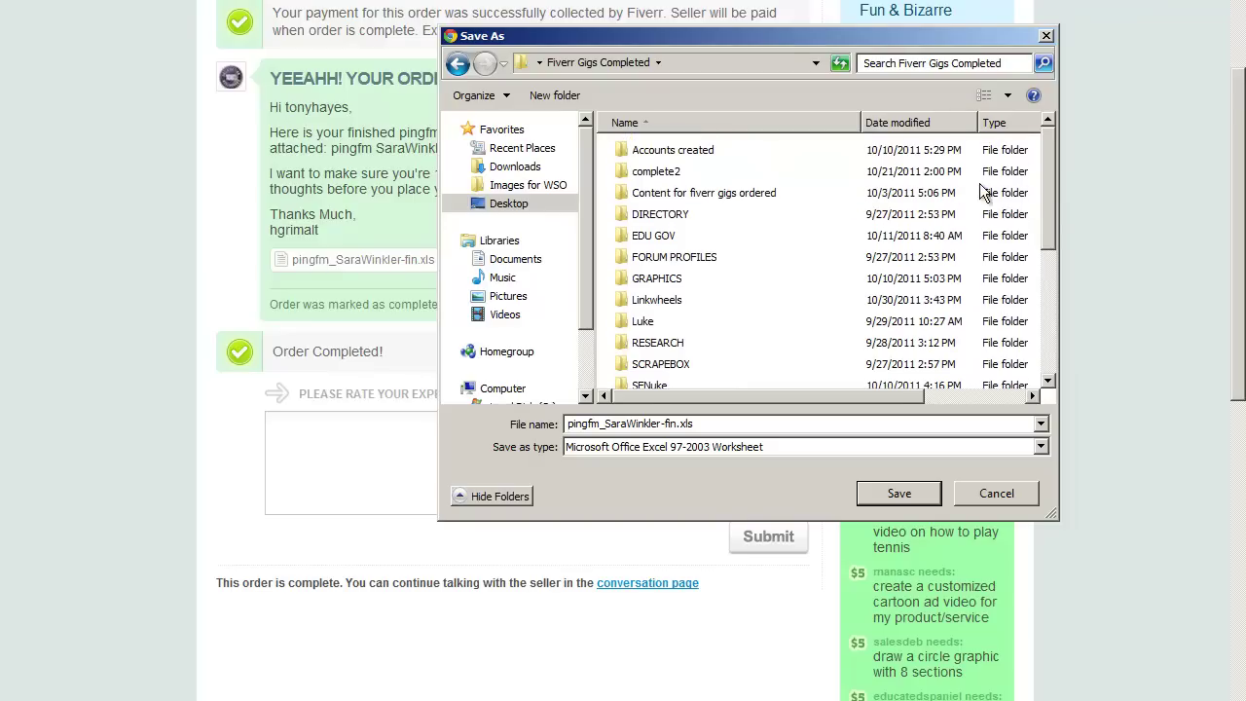
double_click(696, 153)
click(880, 496)
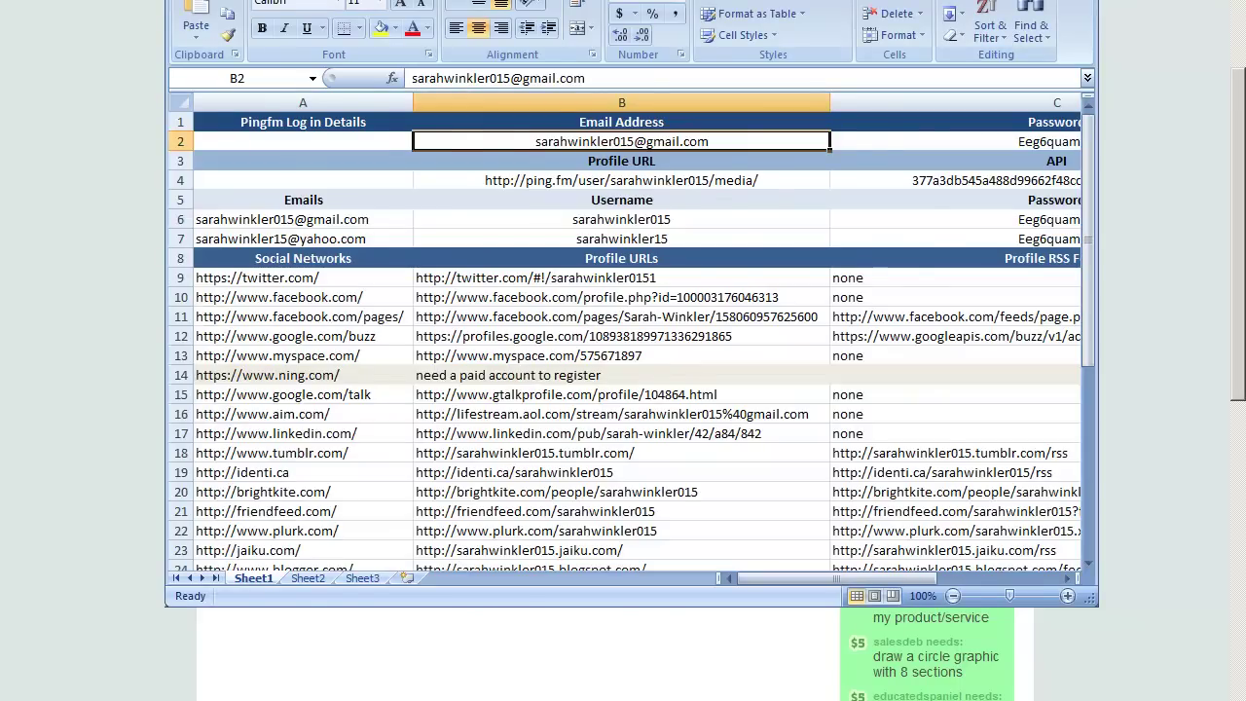
- Examine the Ping.fm spreadsheet's social networks, profile URLs, RSS feeds, link status and login columns
click(1055, 0)
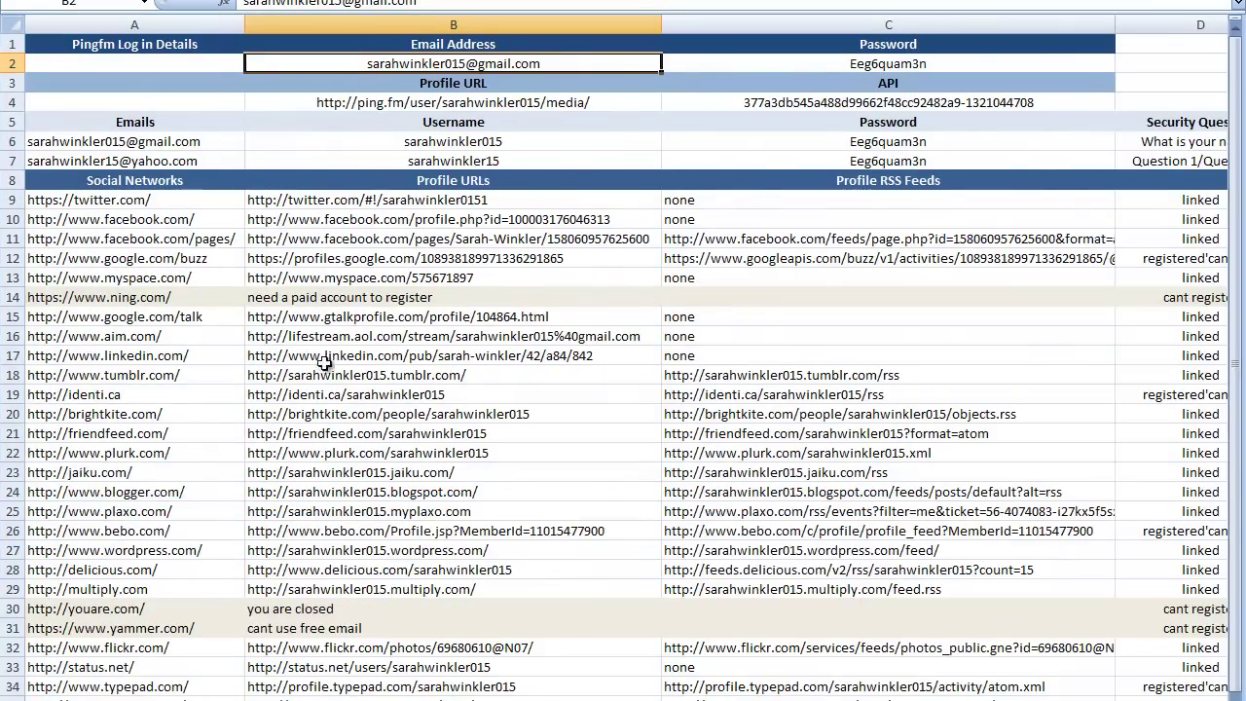
scroll(219, 278, down, 3)
scroll(219, 277, up, 2)
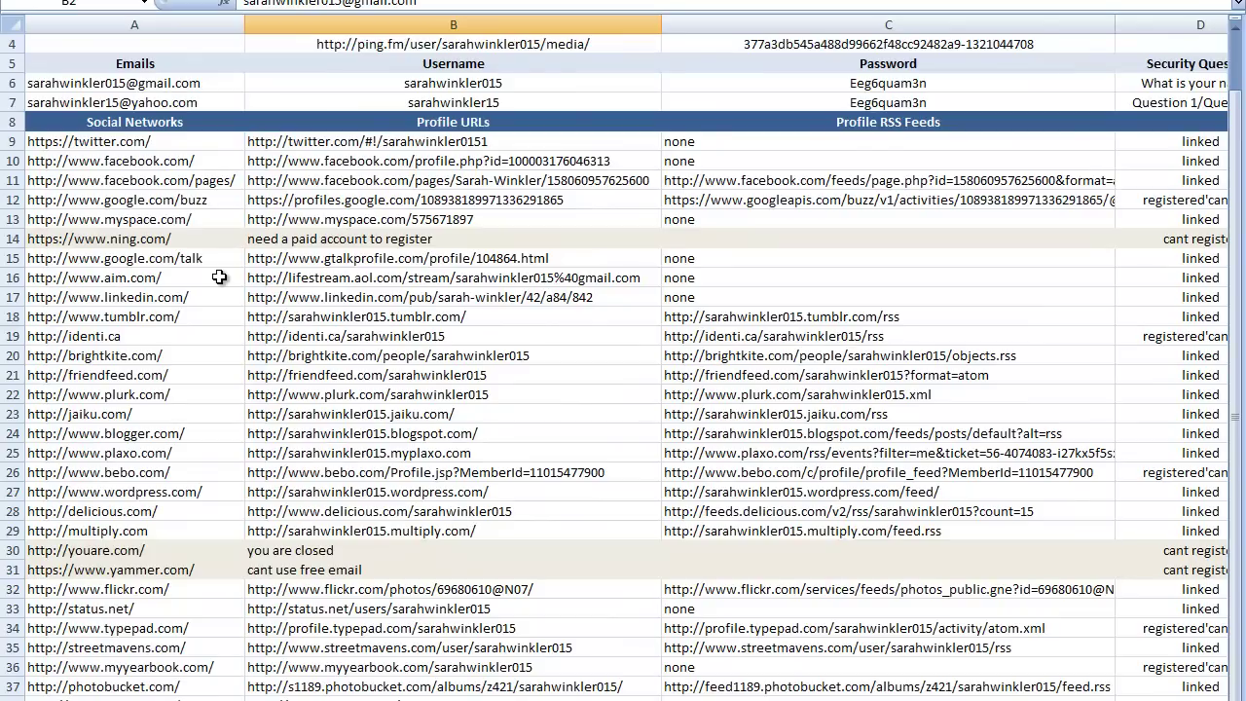
scroll(121, 155, down, 4)
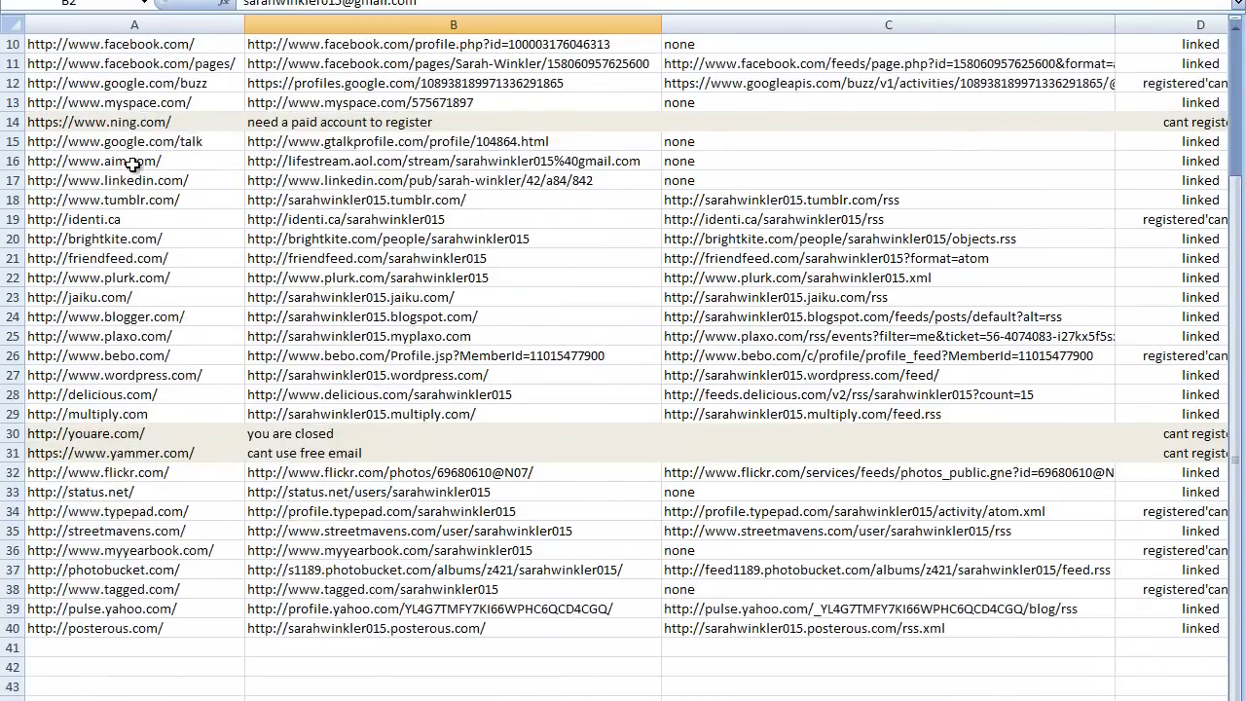
scroll(114, 516, up, 5)
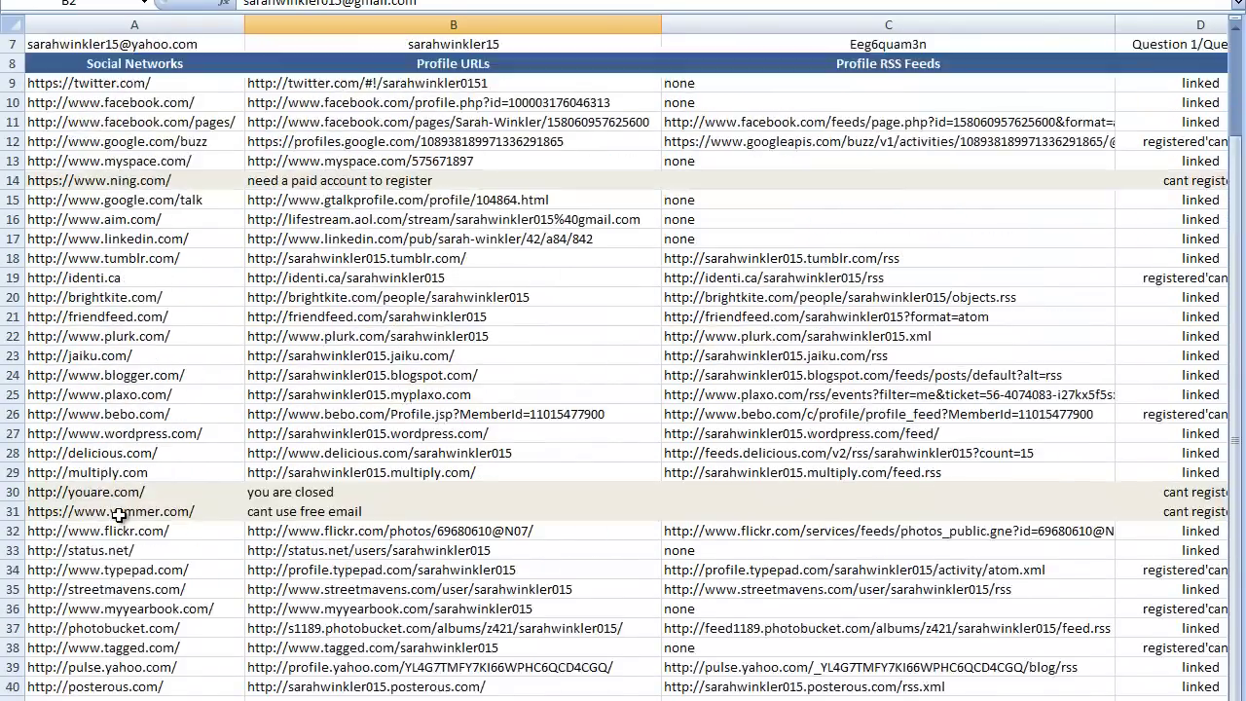
scroll(468, 278, down, 5)
scroll(473, 280, up, 5)
scroll(472, 280, down, 4)
scroll(472, 282, up, 1)
scroll(472, 282, up, 2)
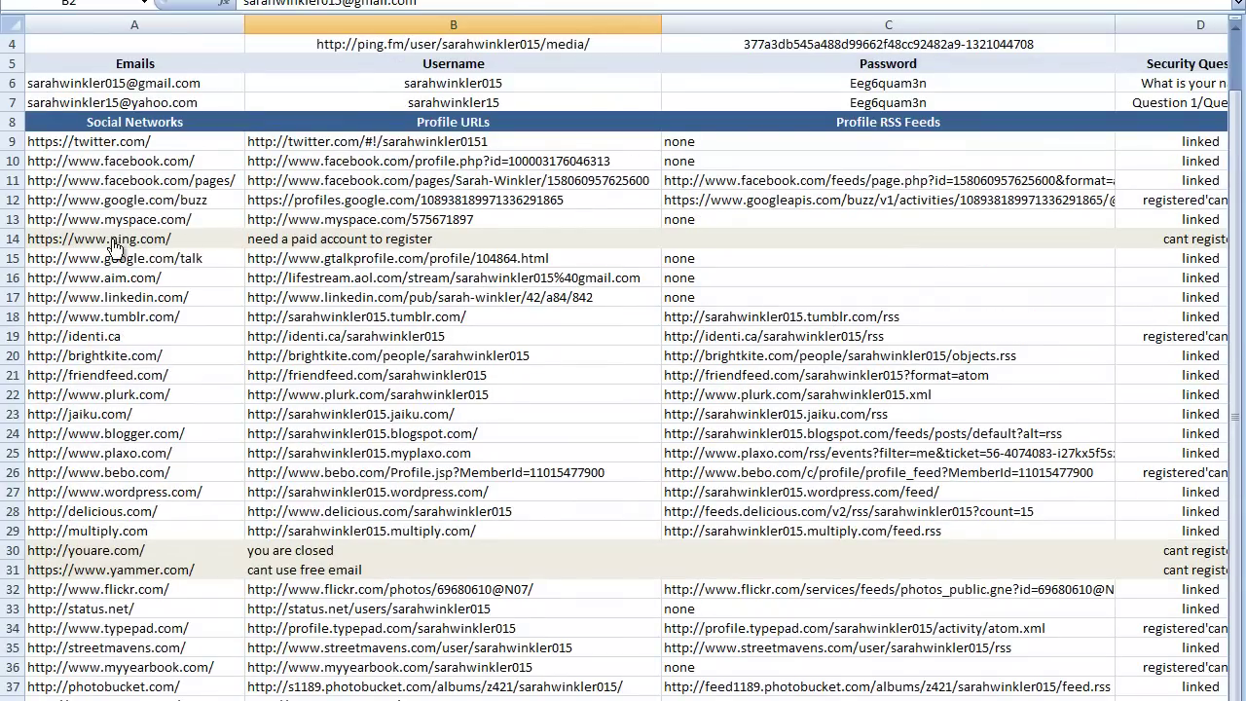
scroll(109, 335, down, 2)
scroll(115, 337, up, 2)
scroll(867, 693, right, 1)
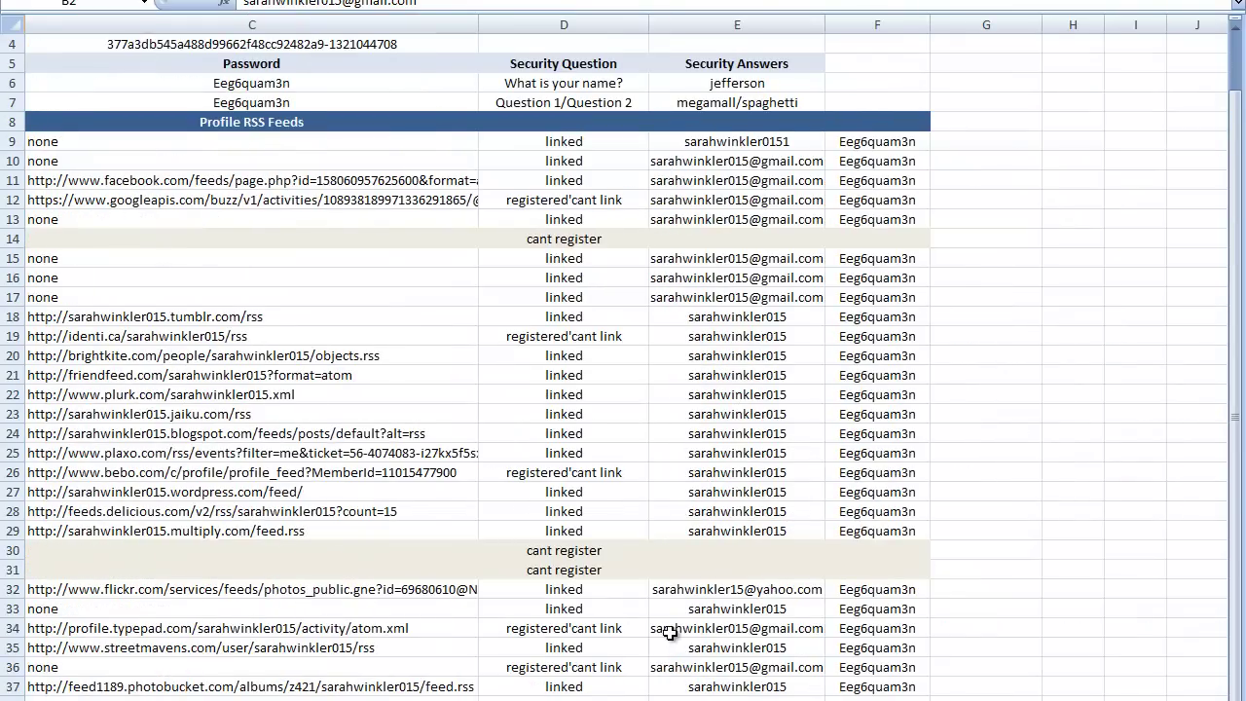
scroll(623, 370, left, 2)
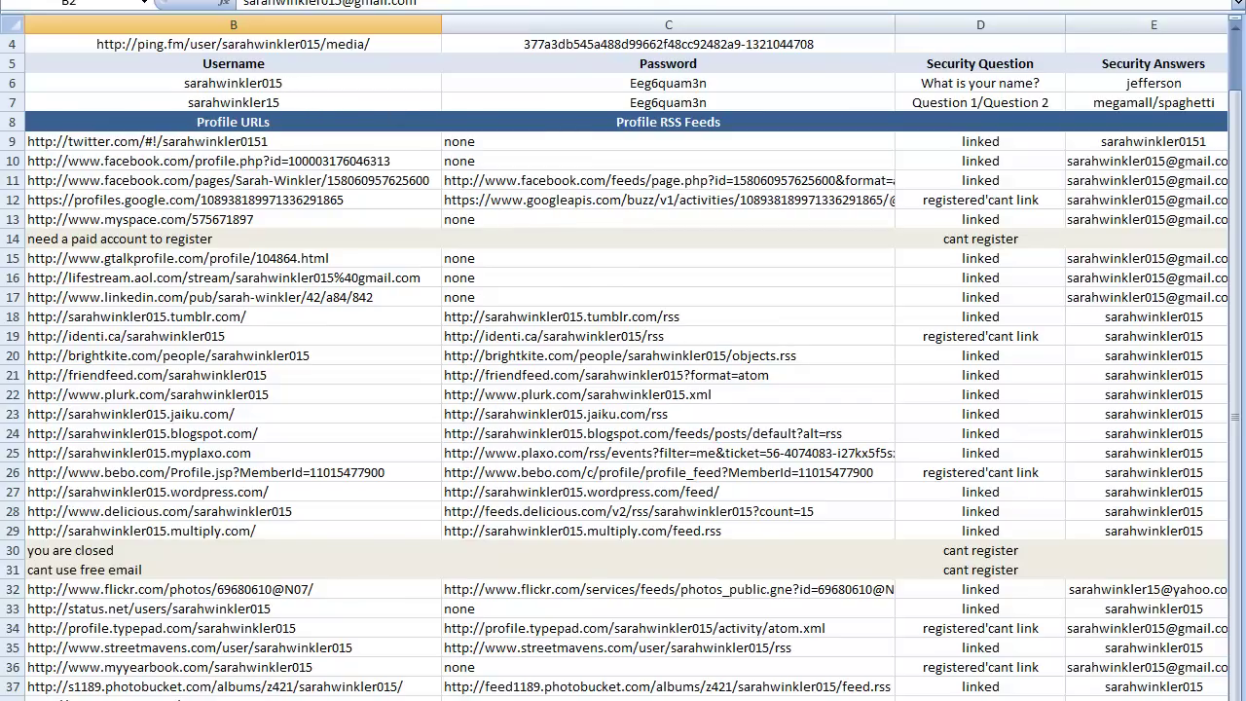
scroll(623, 370, left, 1)
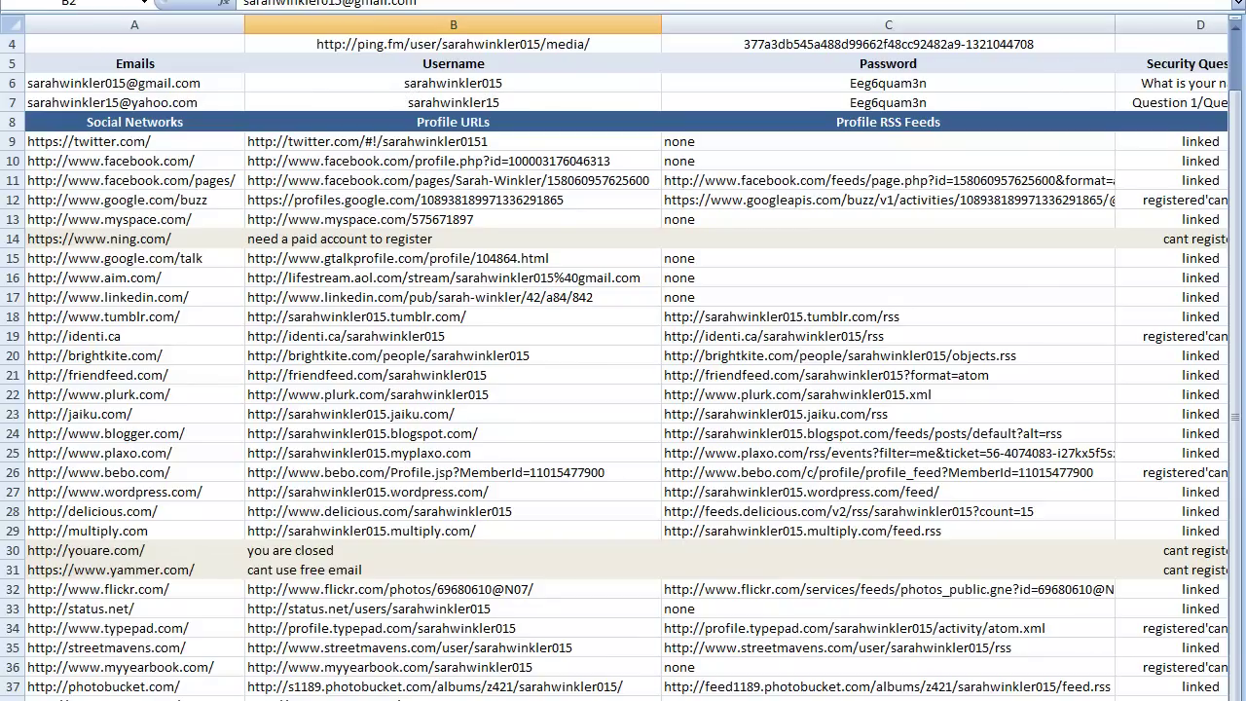
scroll(627, 360, right, 2)
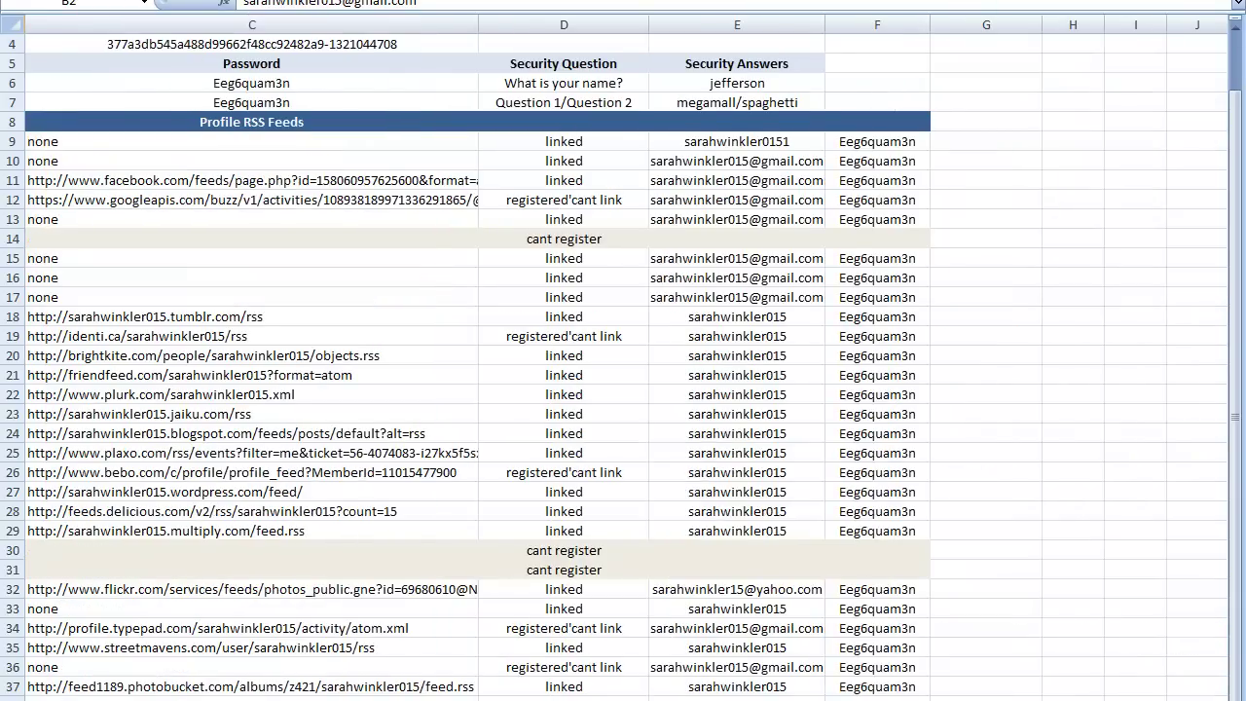
scroll(627, 360, left, 1)
scroll(627, 360, left, 1)
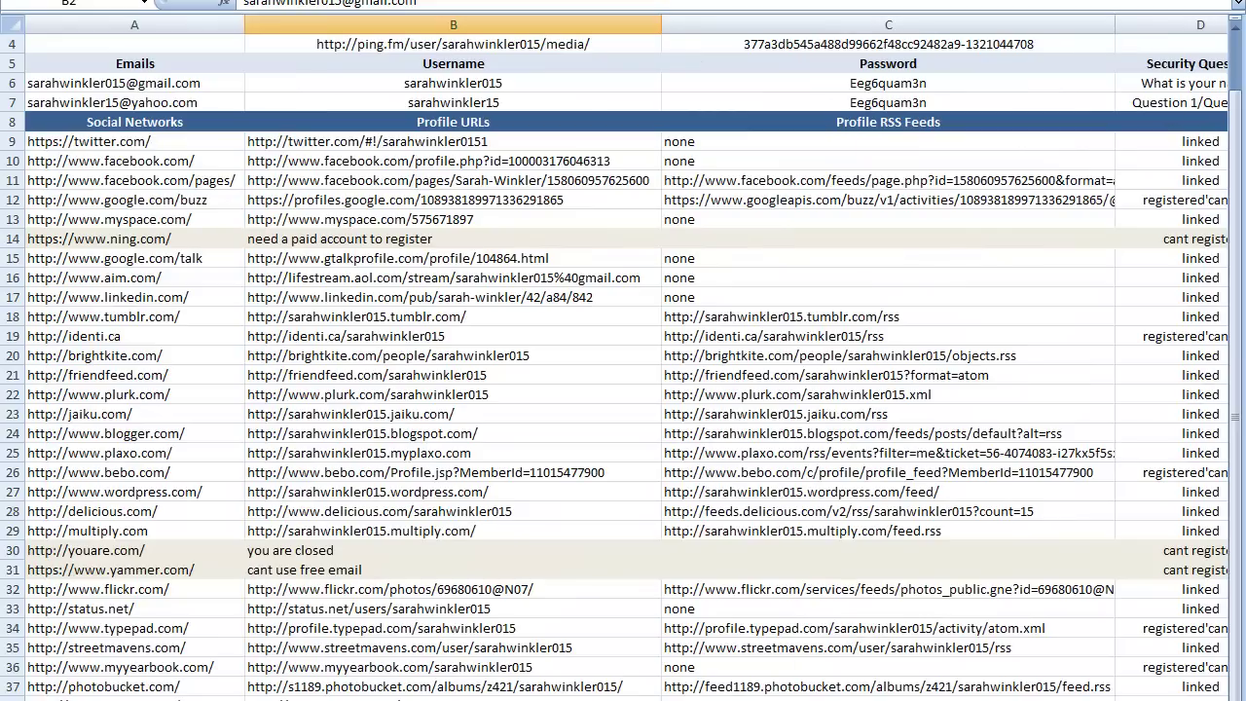
- Copy the account e-mail address from cell A6, switch to the Ping.fm login page and select the e-mail address filled in there
click(865, 46)
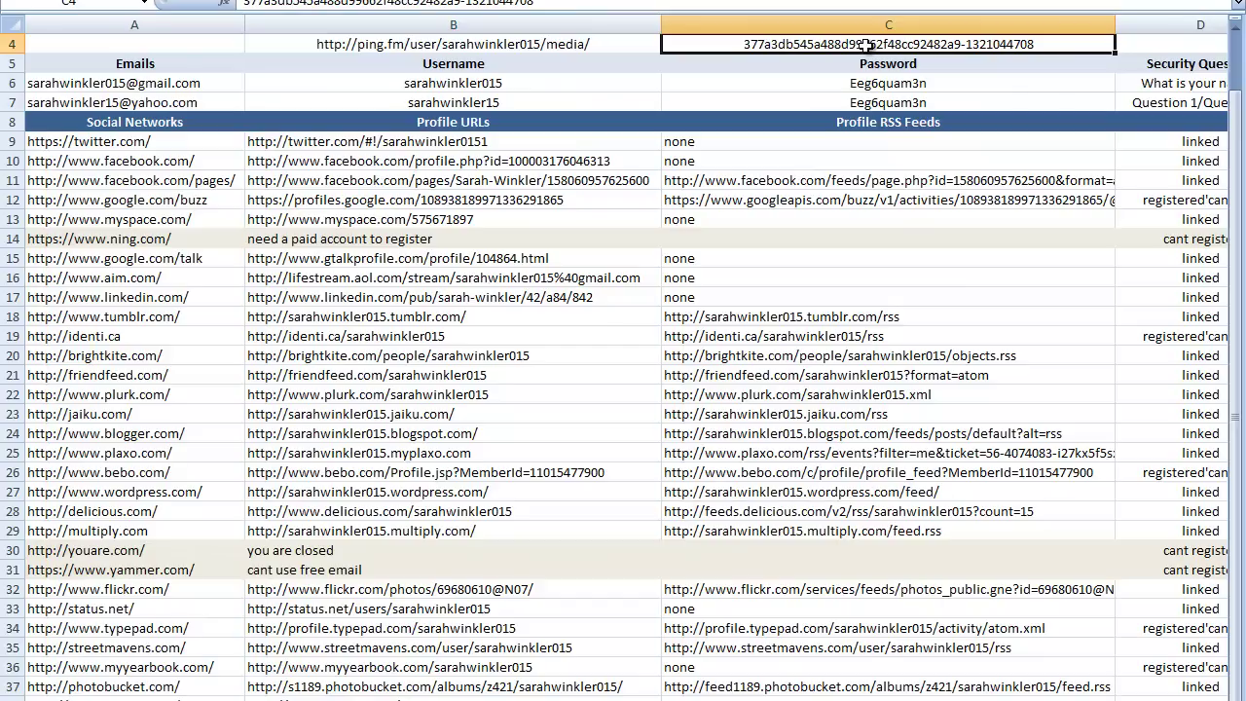
click(1050, 86)
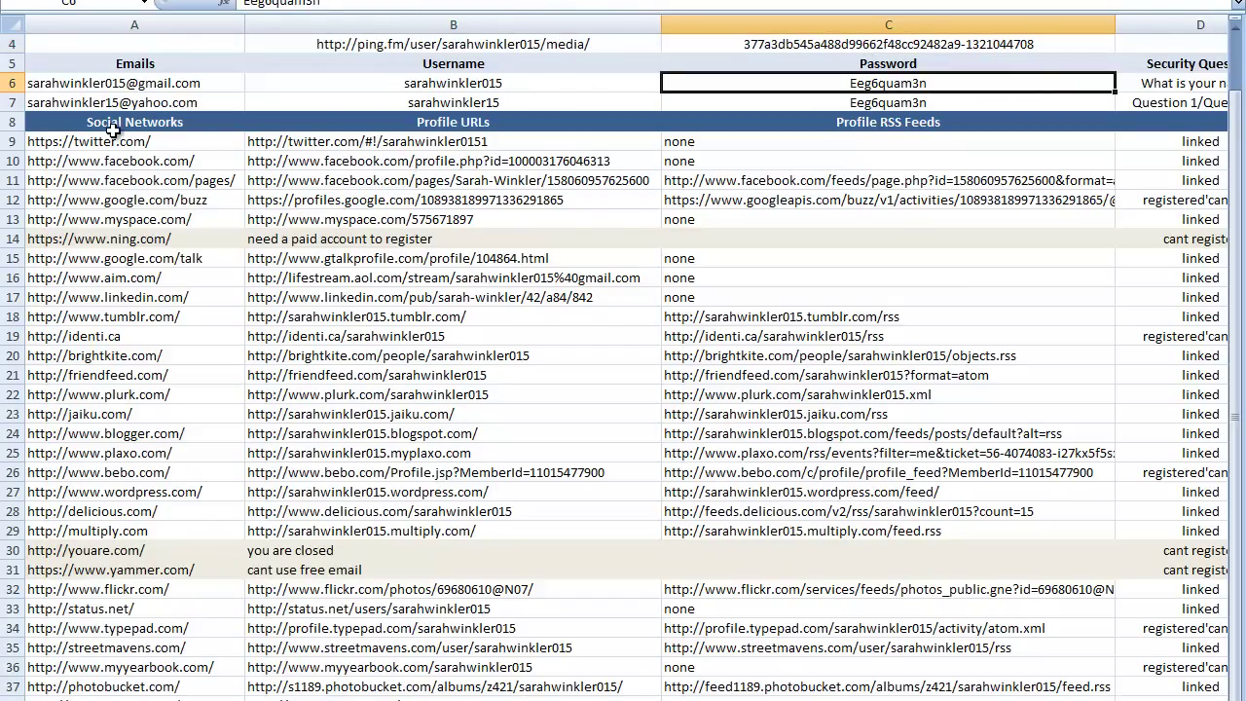
click(128, 84)
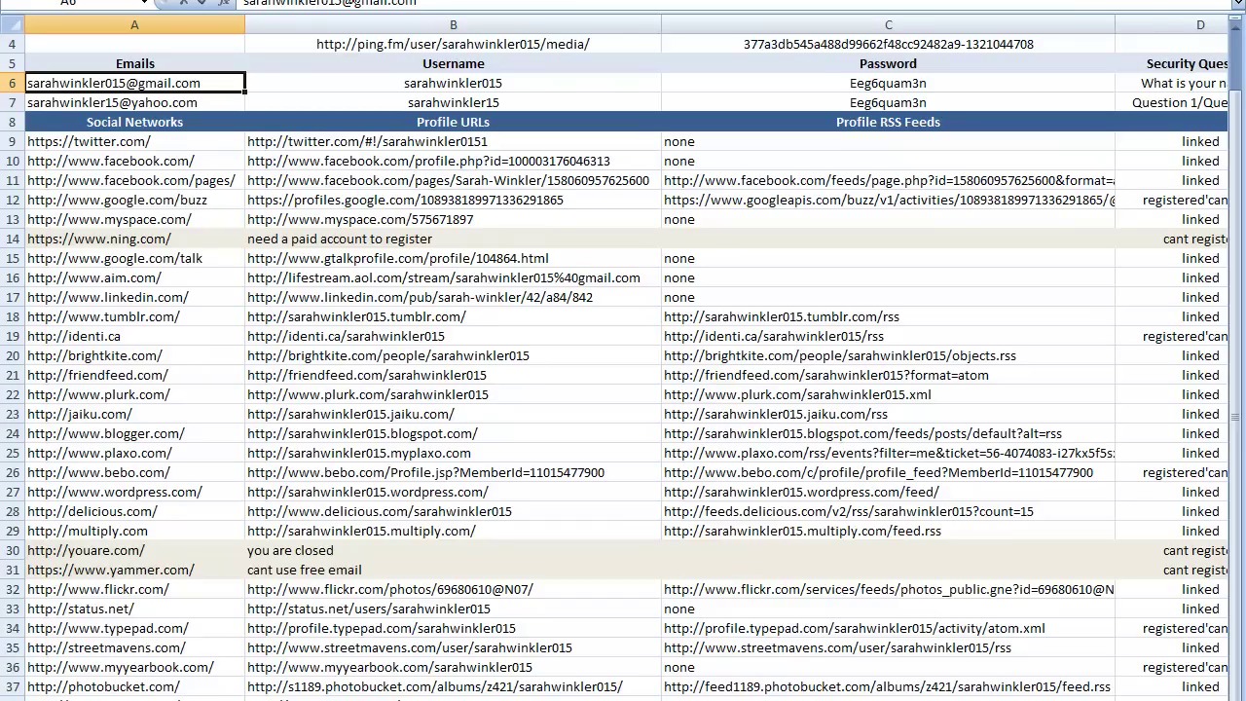
drag(243, 4, 416, 5)
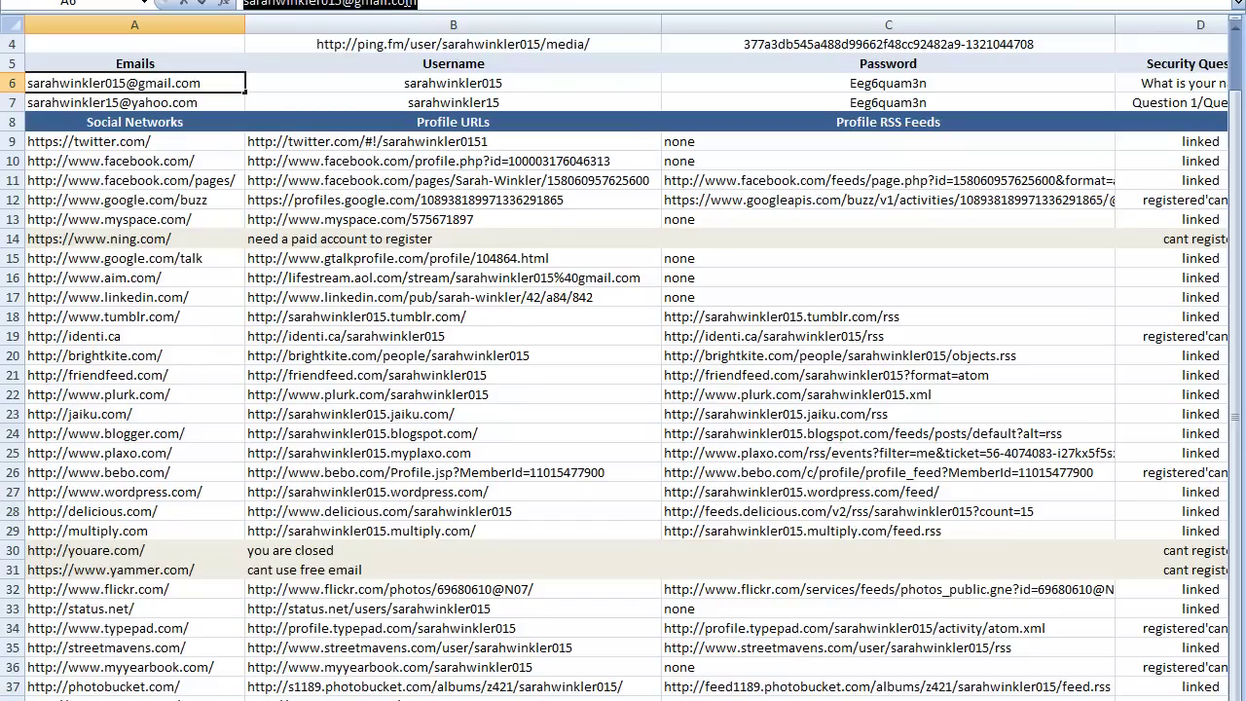
right_click(416, 4)
click(454, 33)
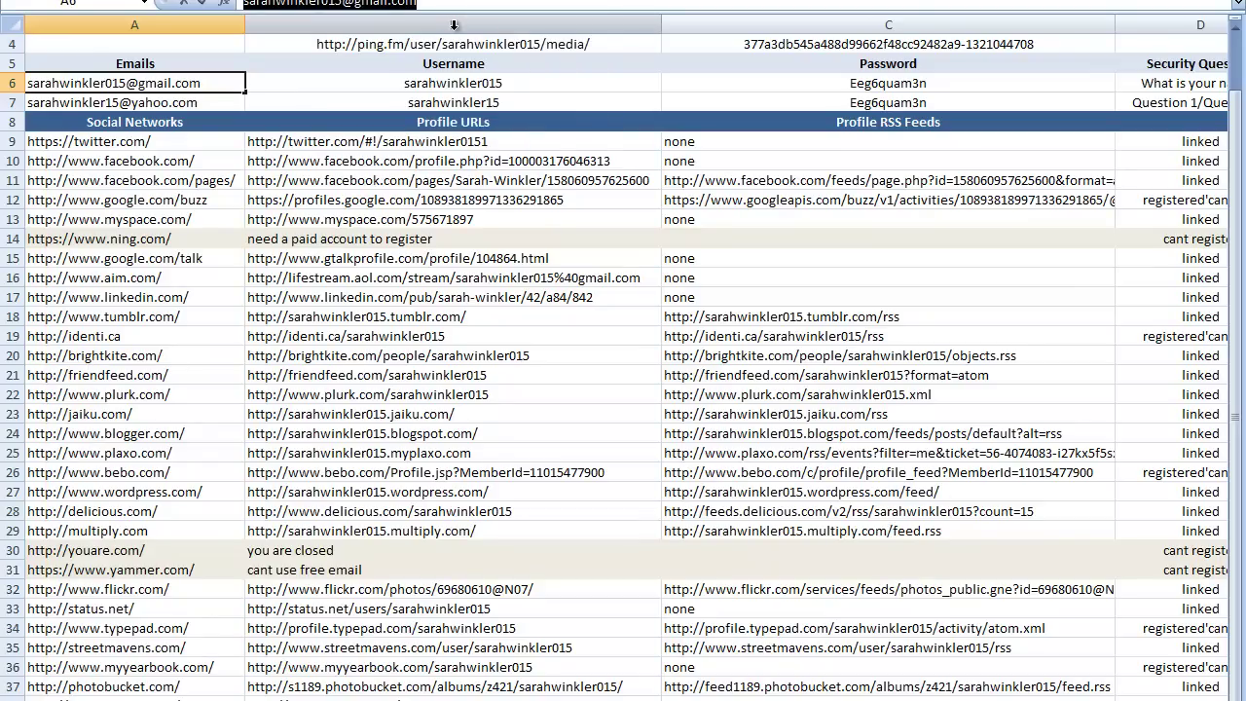
key(alt+Tab)
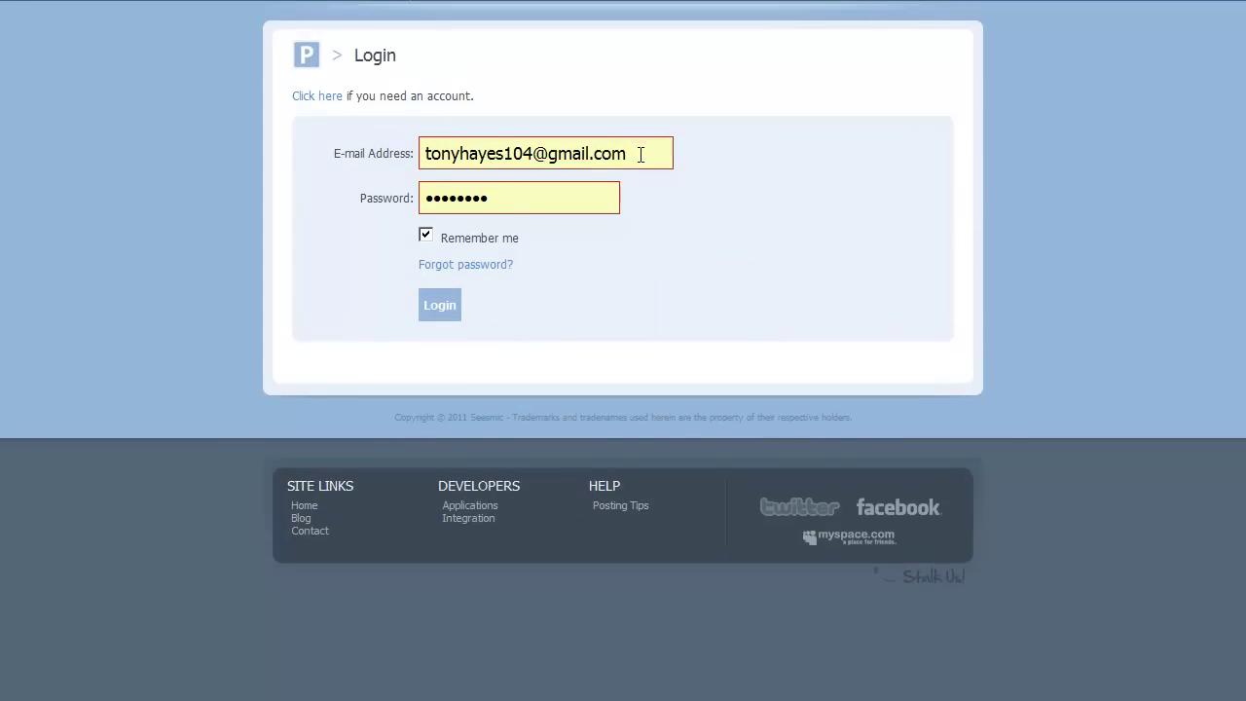
drag(642, 153, 423, 153)
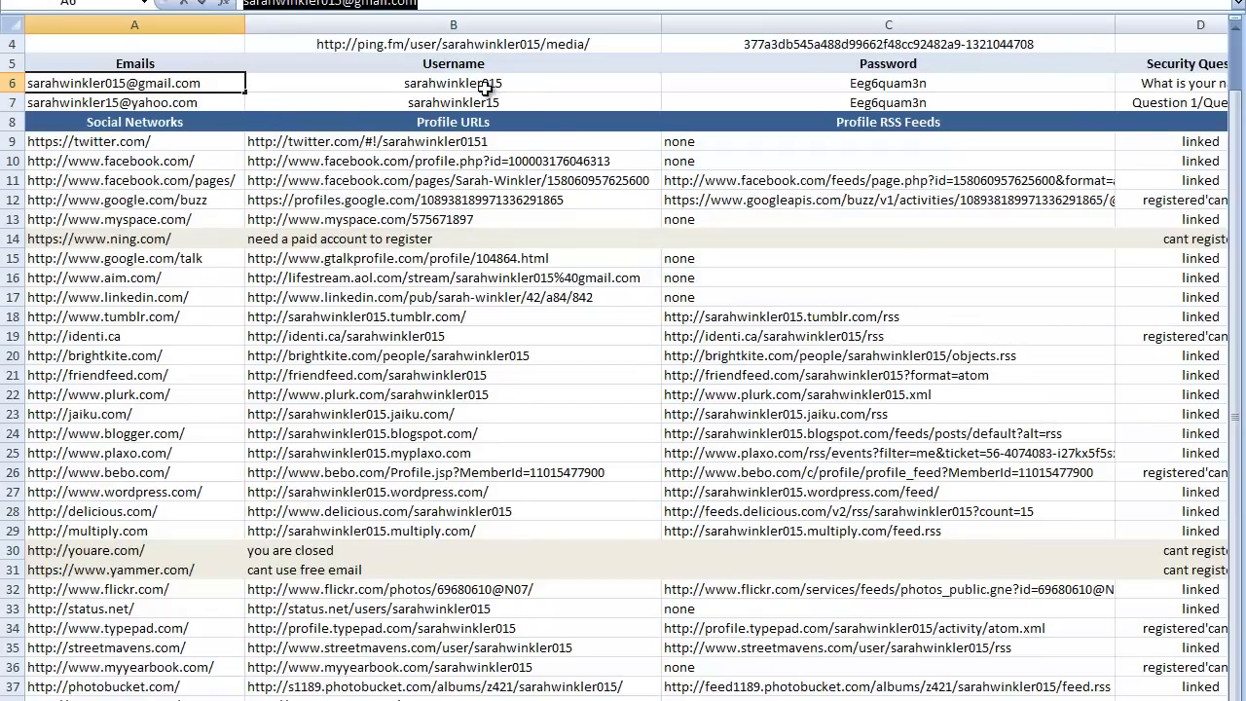
- Return to the spreadsheet and copy the account password from cell C6
key(Escape)
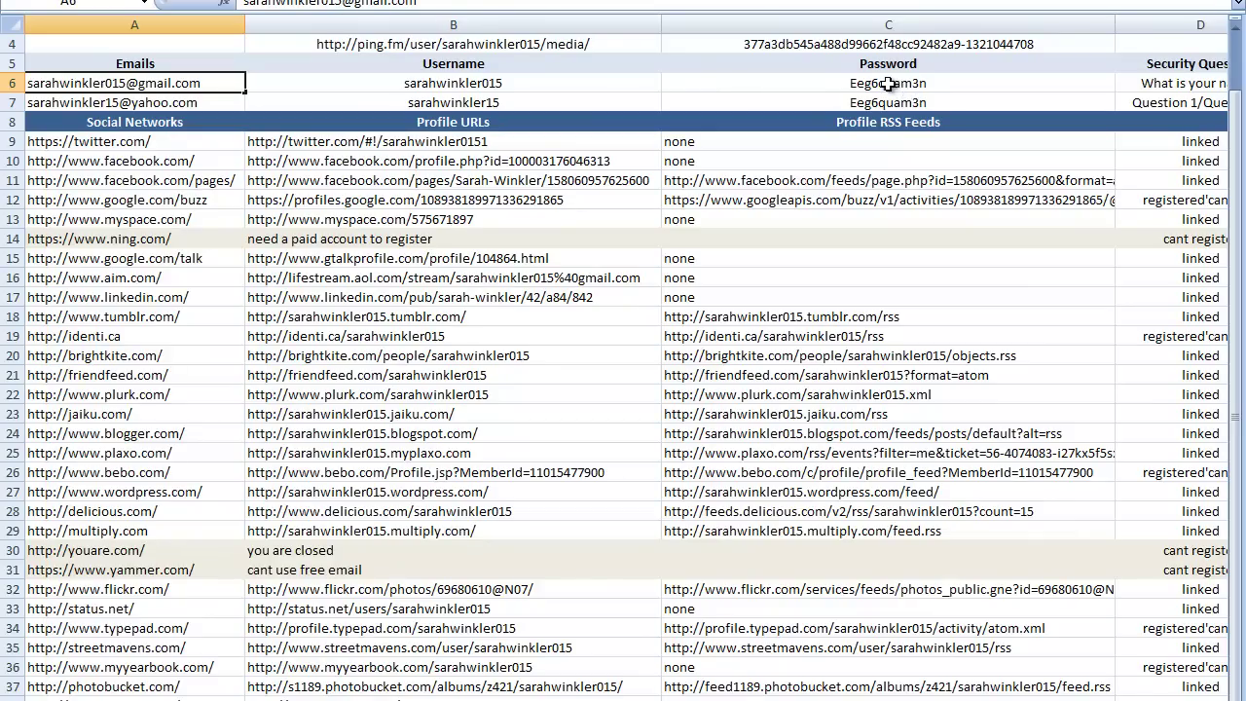
click(887, 85)
click(273, 4)
double_click(273, 5)
right_click(272, 5)
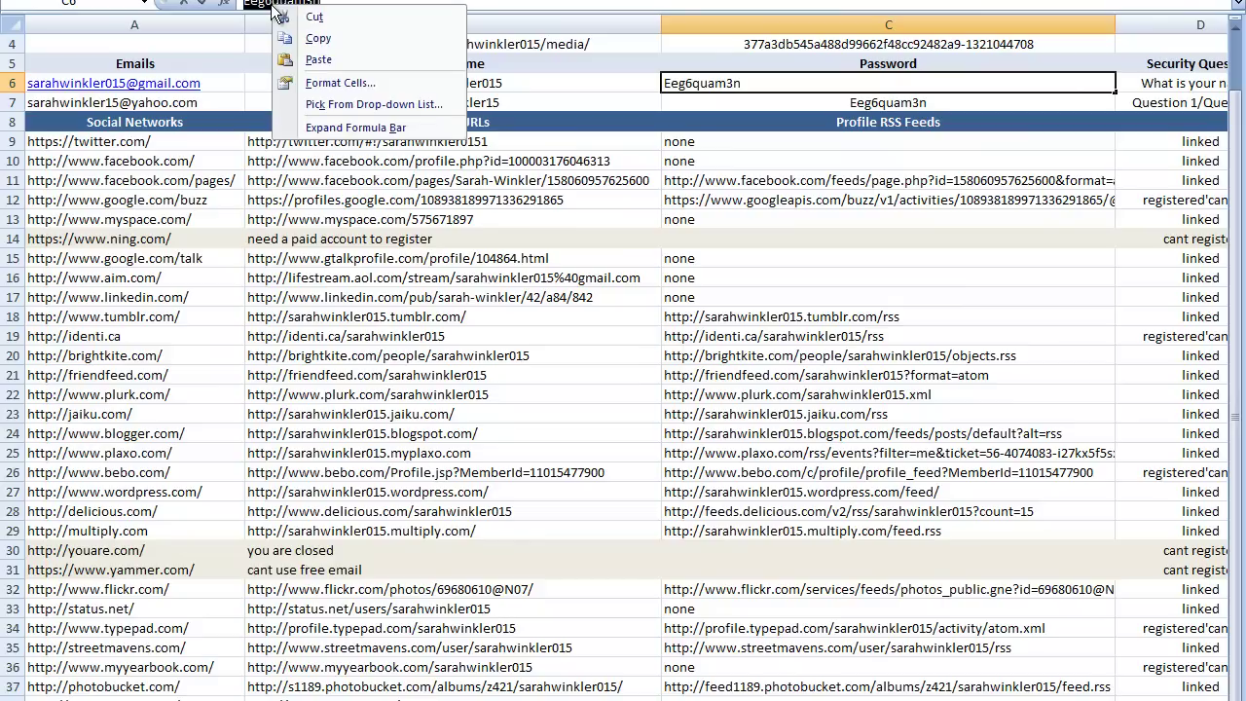
click(370, 43)
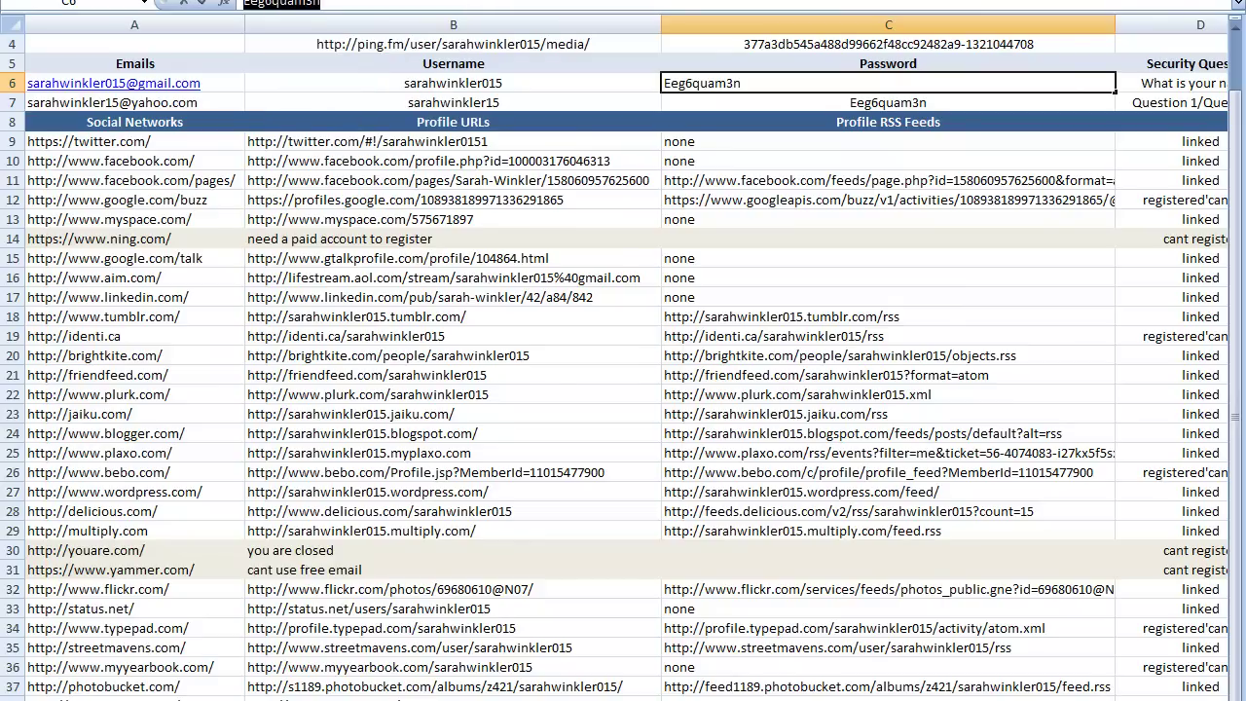
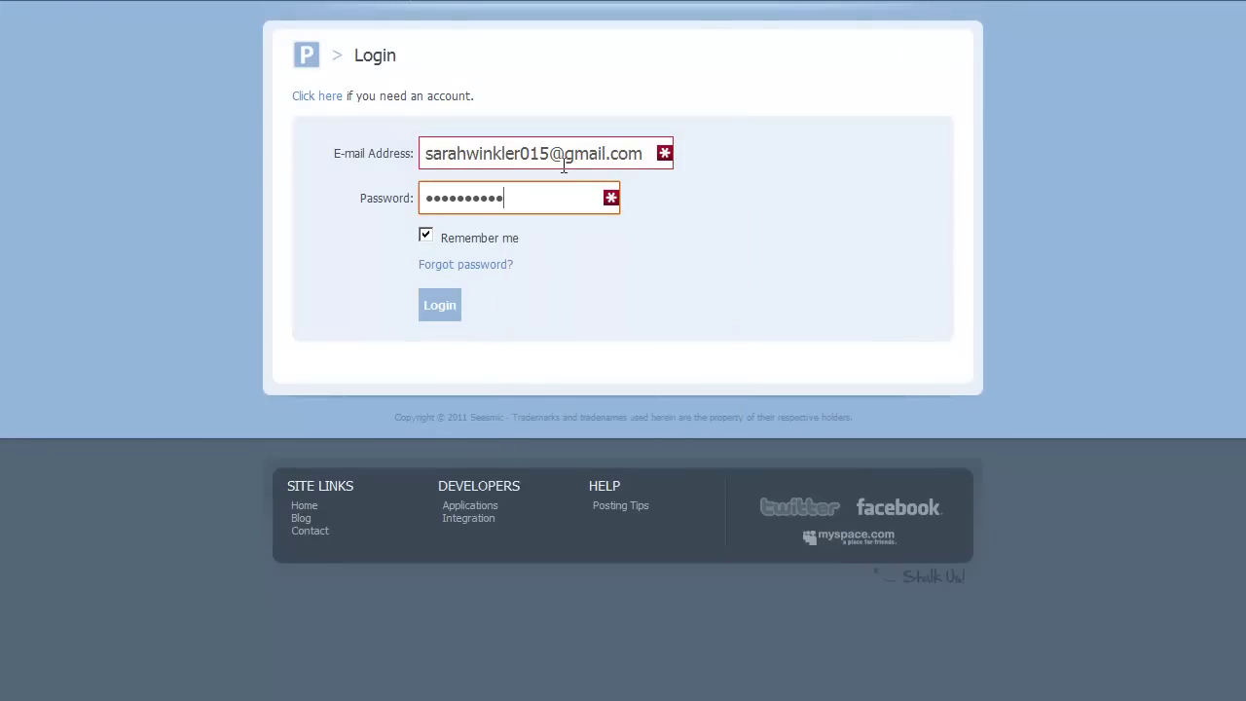
- Log in to Ping.fm and look through the linked social networks and services on the dashboard
click(439, 306)
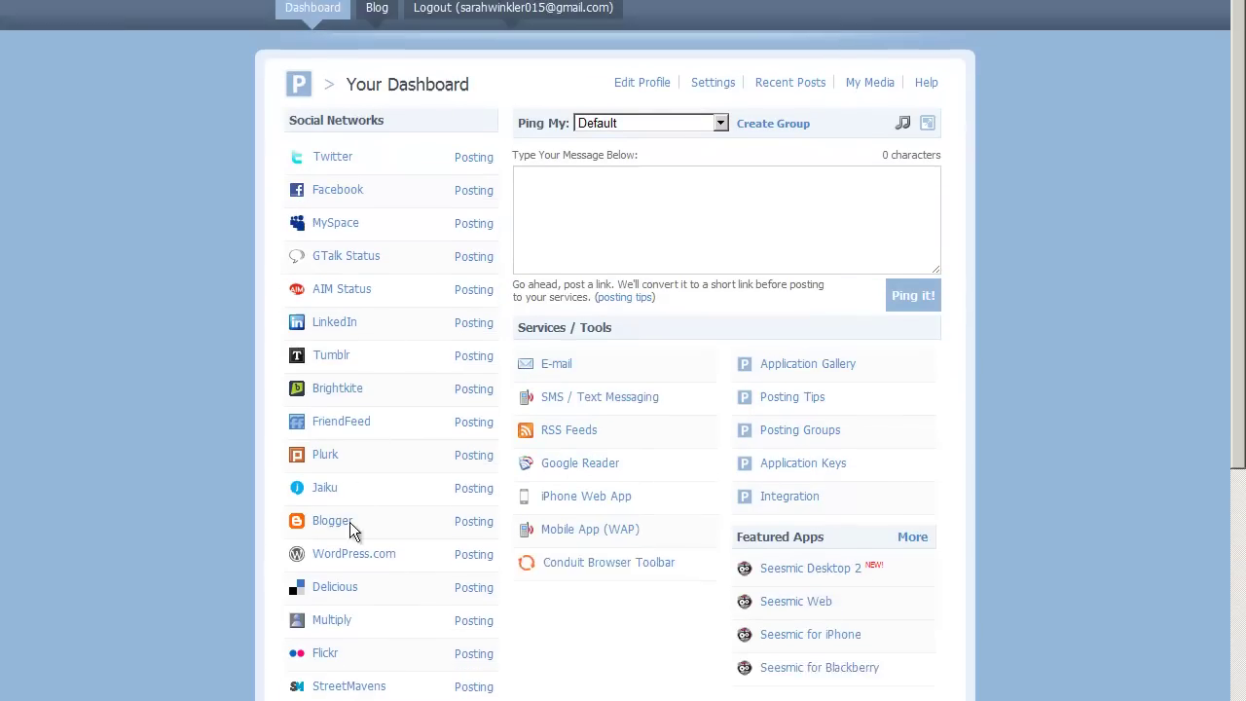
scroll(560, 423, down, 3)
scroll(554, 427, up, 1)
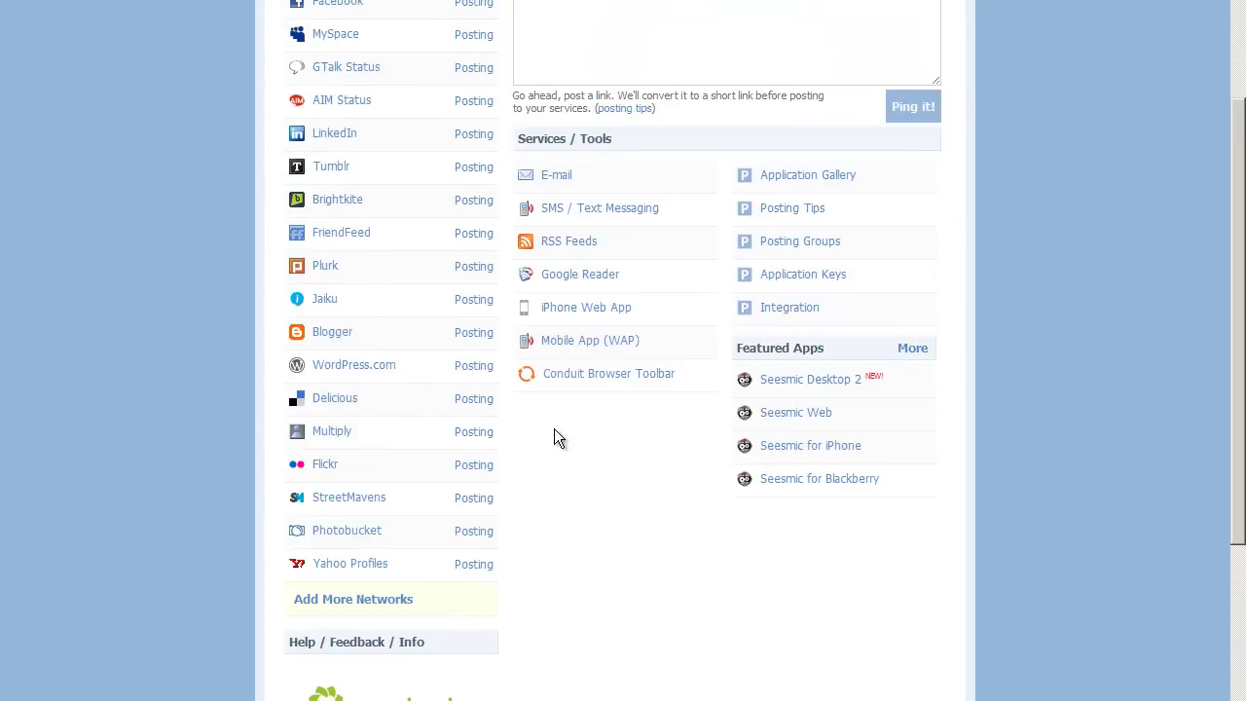
scroll(1073, 231, up, 2)
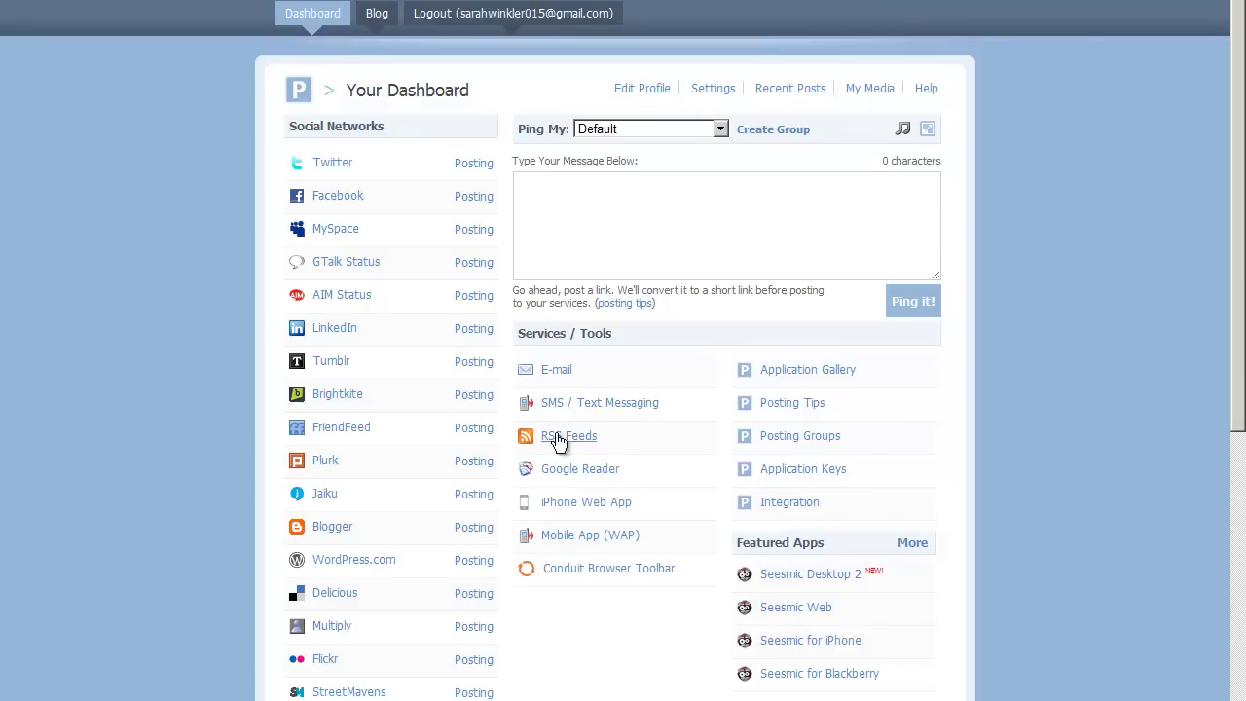
- Open Ping.fm's Post by E-mail service and copy the account's posting e-mail address
click(557, 370)
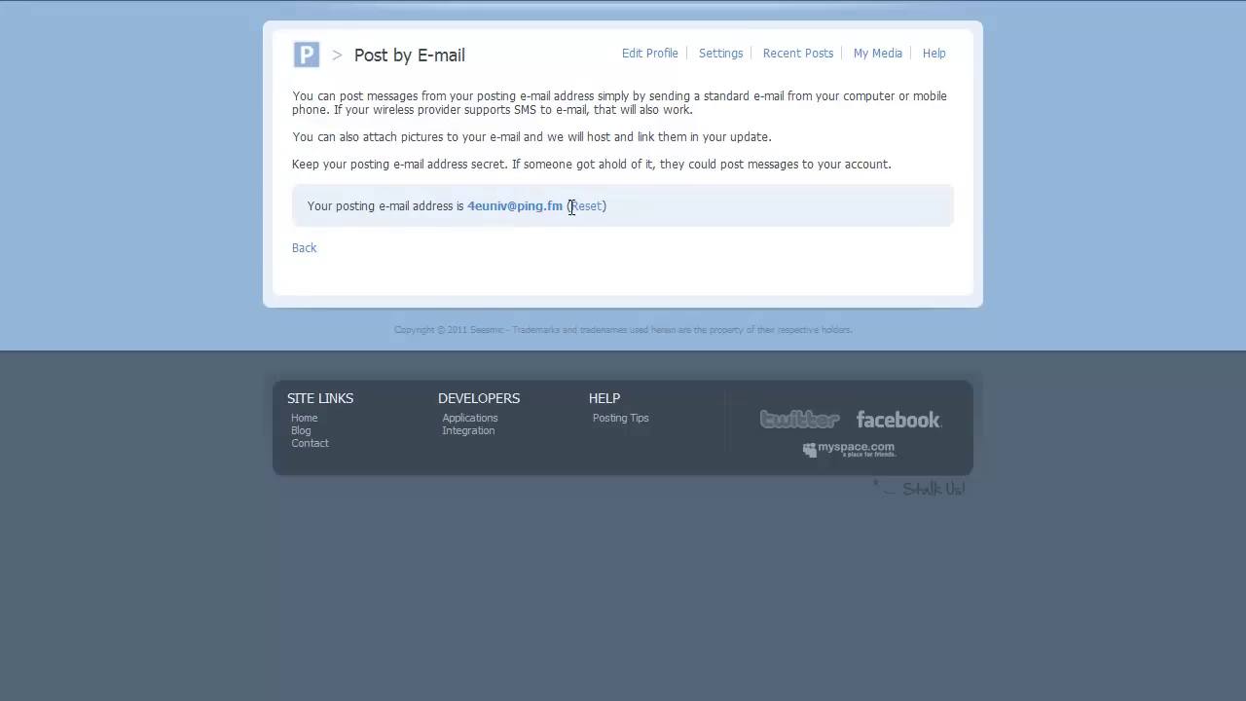
right_click(534, 208)
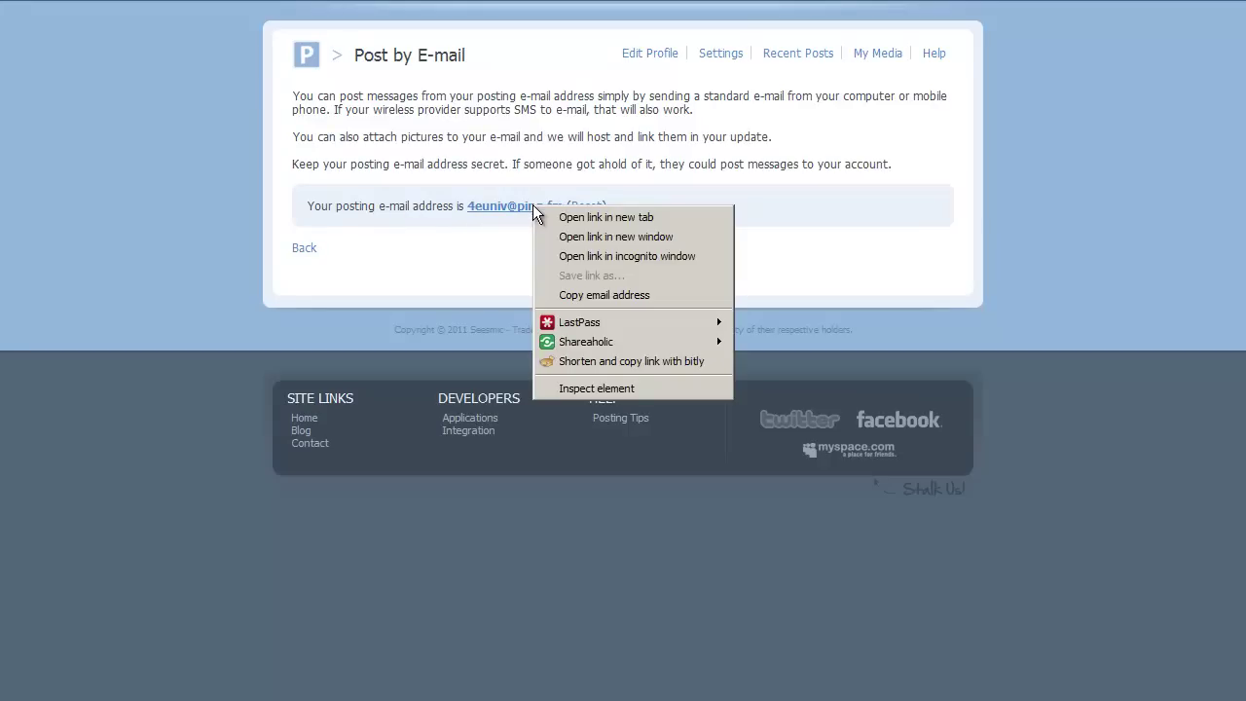
click(585, 294)
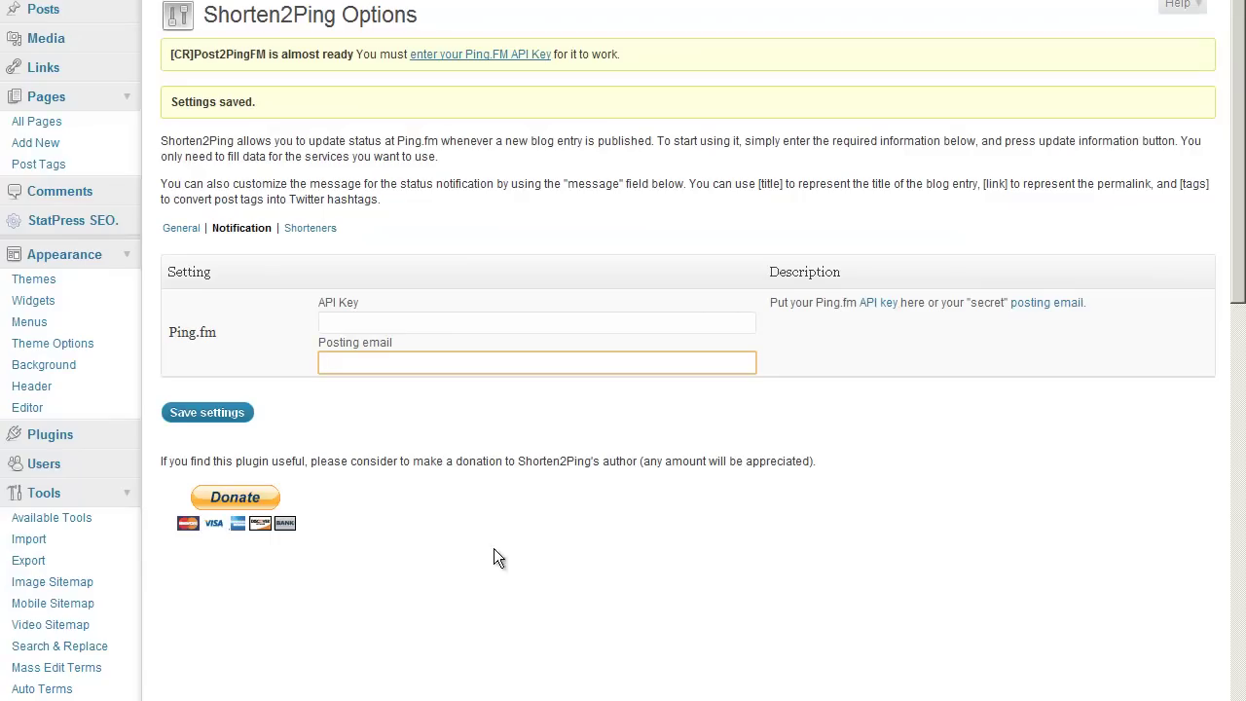
- Paste the posting e-mail address into Shorten2Ping's Ping.fm notification settings in WordPress and save the settings
right_click(441, 364)
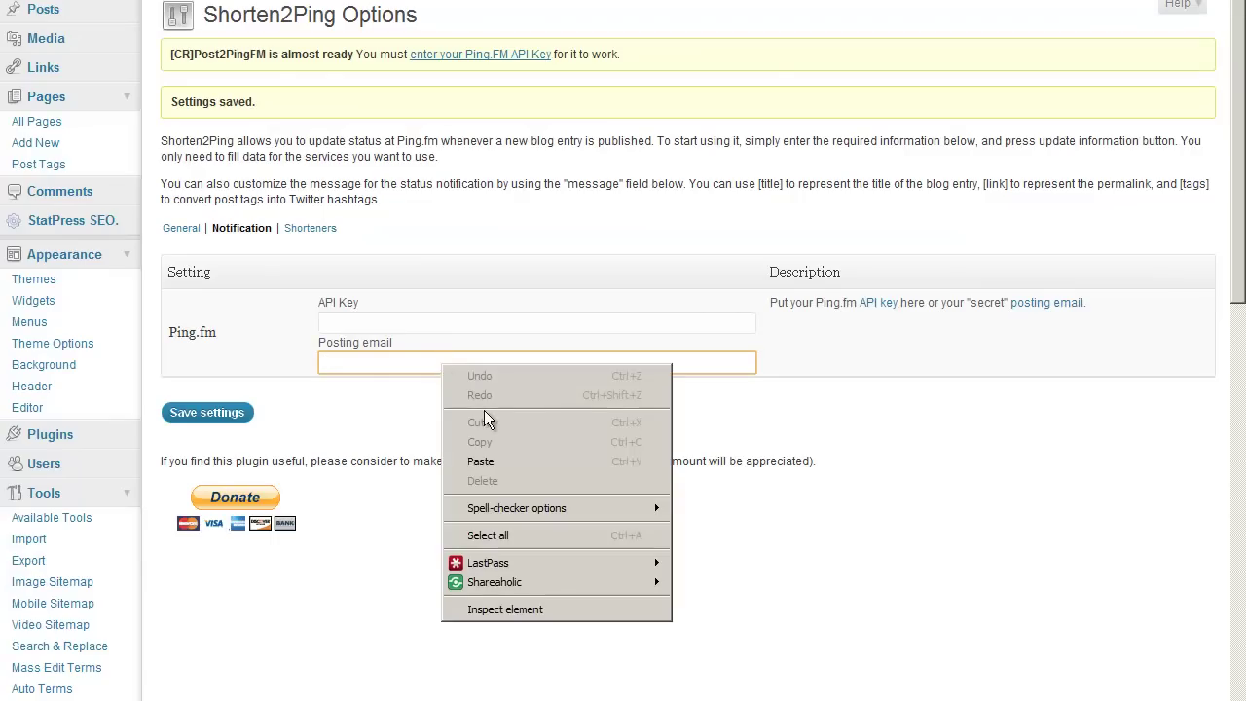
click(501, 460)
click(211, 416)
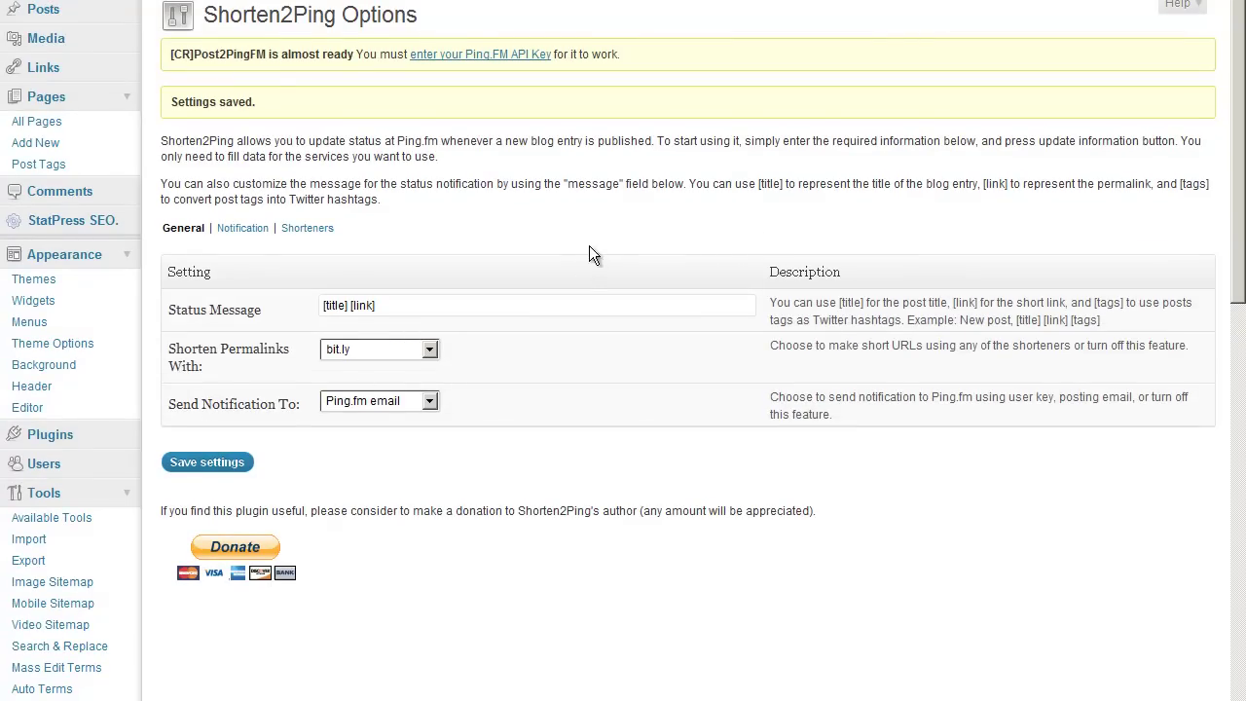
- Open the XML-Sitemap plugin's settings page
scroll(609, 239, down, 3)
scroll(610, 238, up, 2)
scroll(610, 239, down, 4)
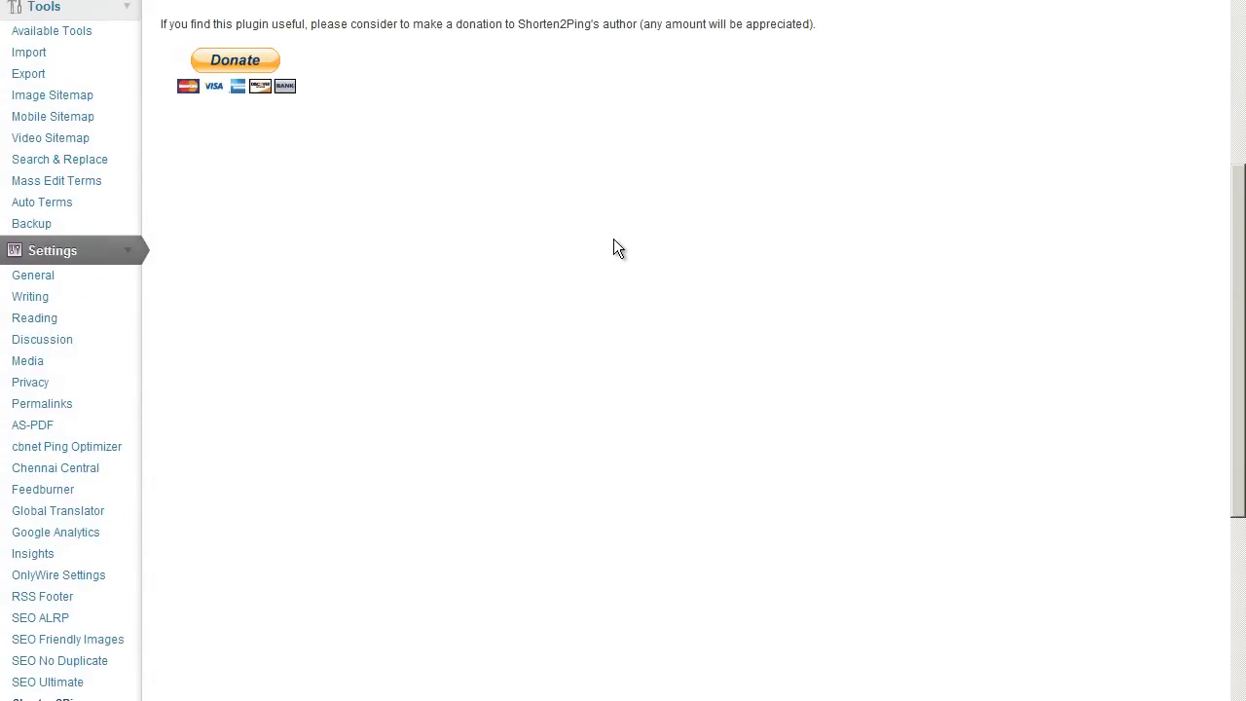
scroll(613, 239, up, 2)
scroll(614, 238, down, 1)
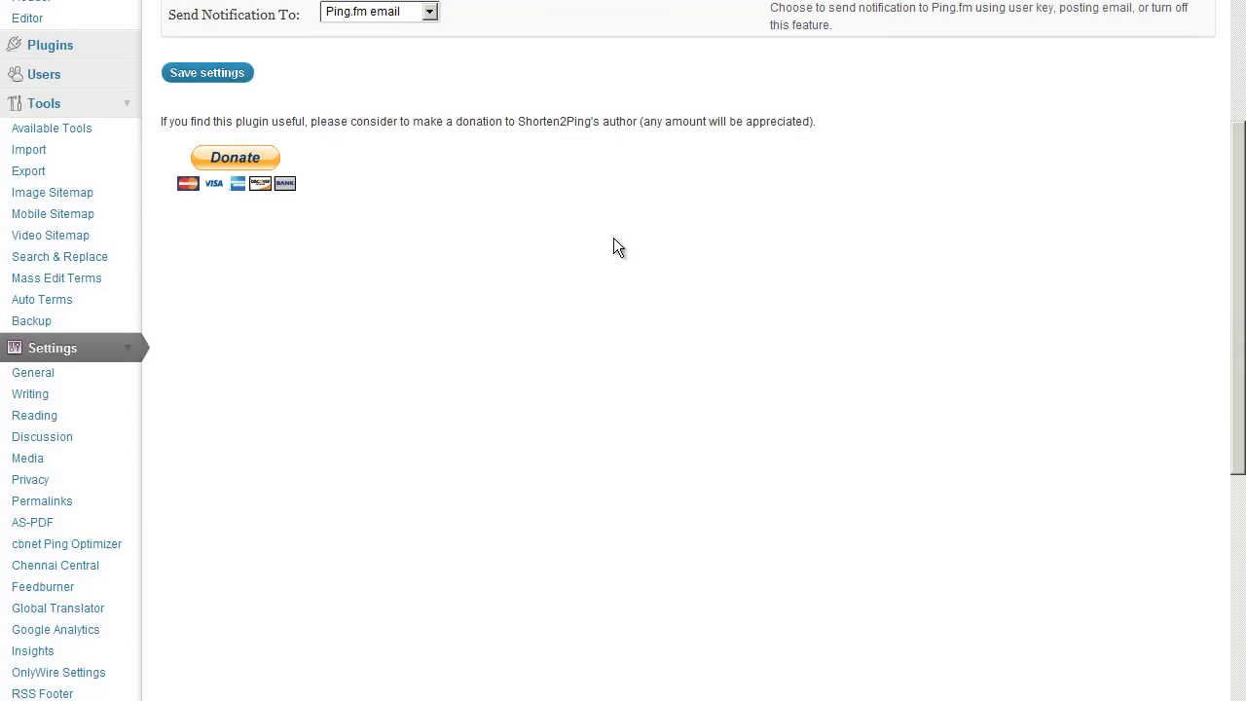
scroll(613, 248, up, 5)
scroll(613, 247, down, 4)
scroll(613, 247, down, 1)
scroll(613, 248, down, 5)
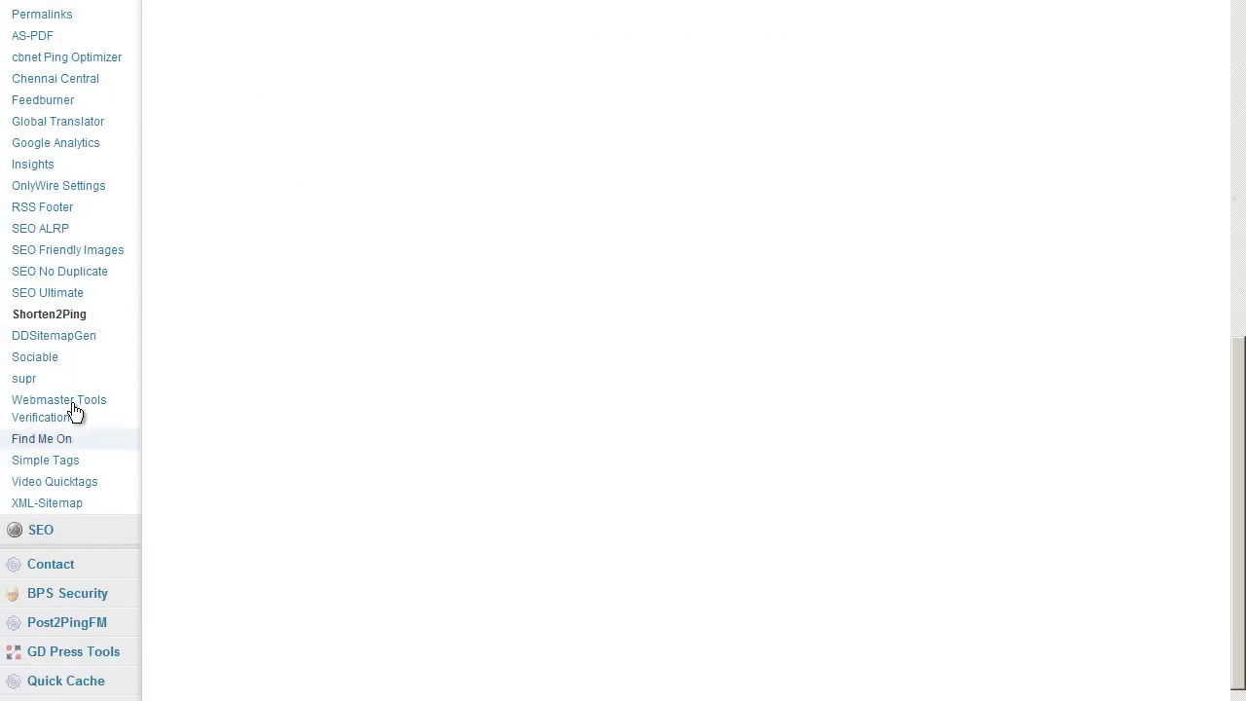
click(47, 504)
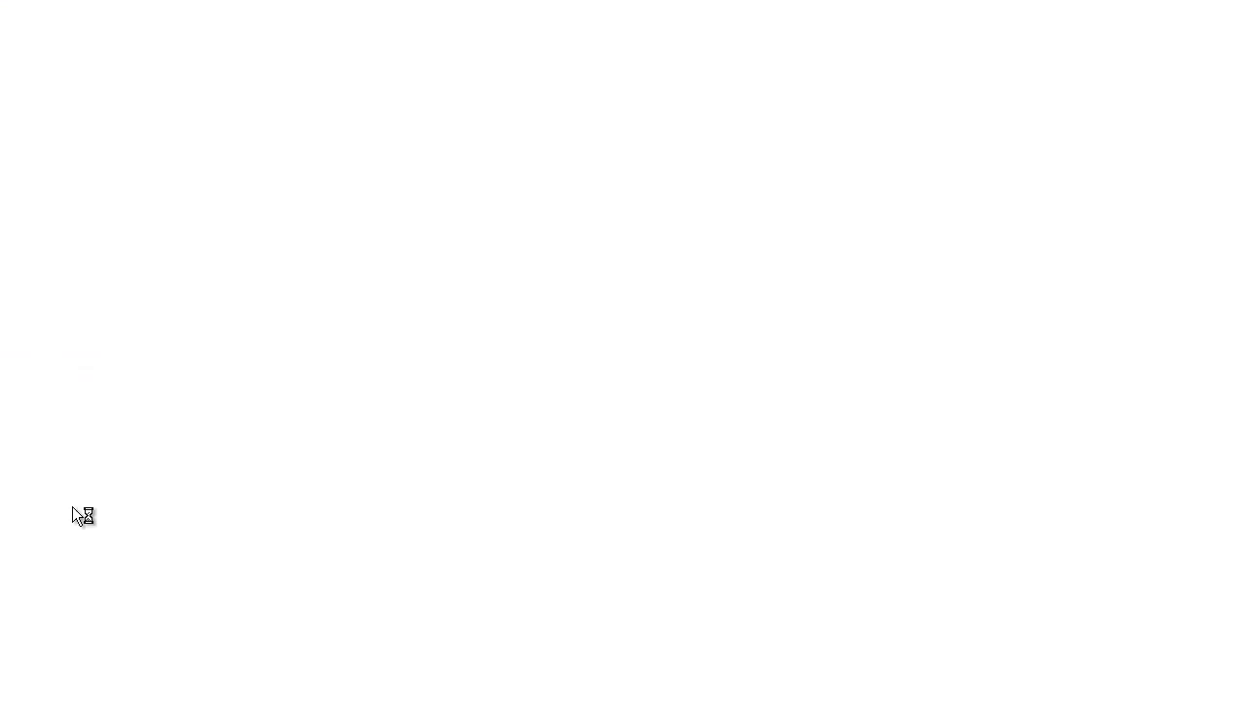
- Examine the XML-Sitemap options for basic settings, sitemap location, content, excluded items, change frequencies and priorities
scroll(633, 321, down, 2)
scroll(628, 313, down, 6)
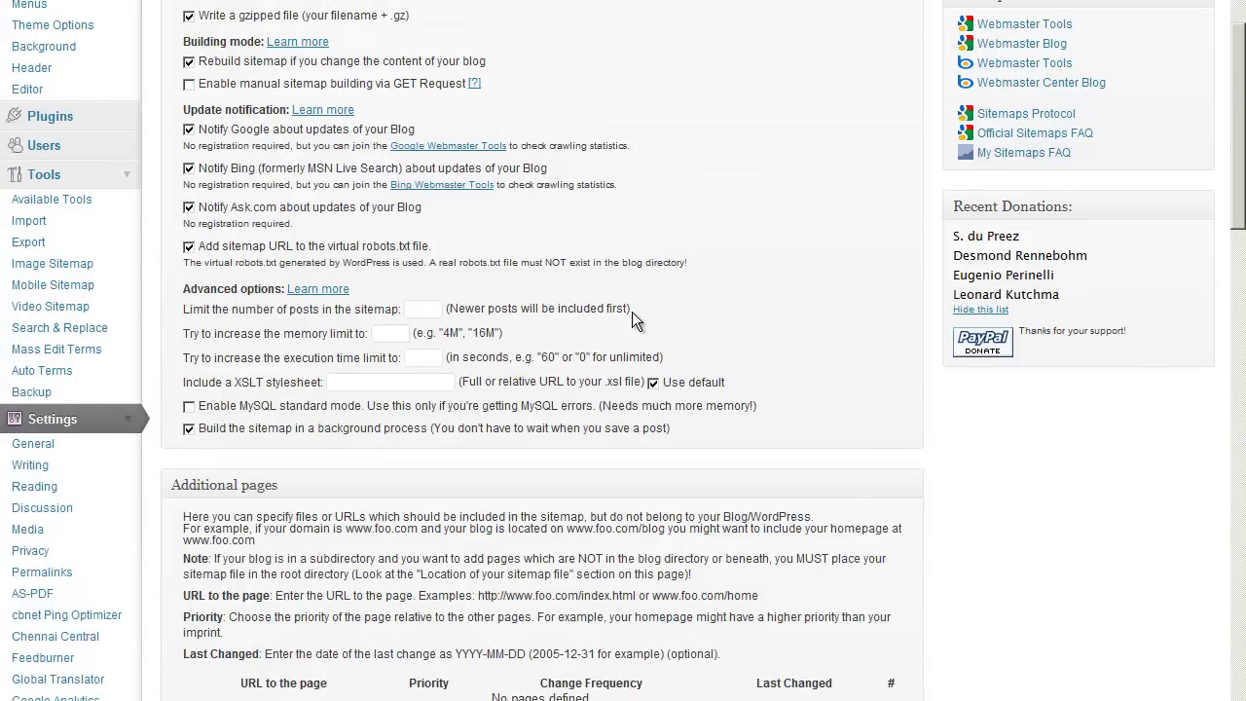
scroll(631, 312, down, 5)
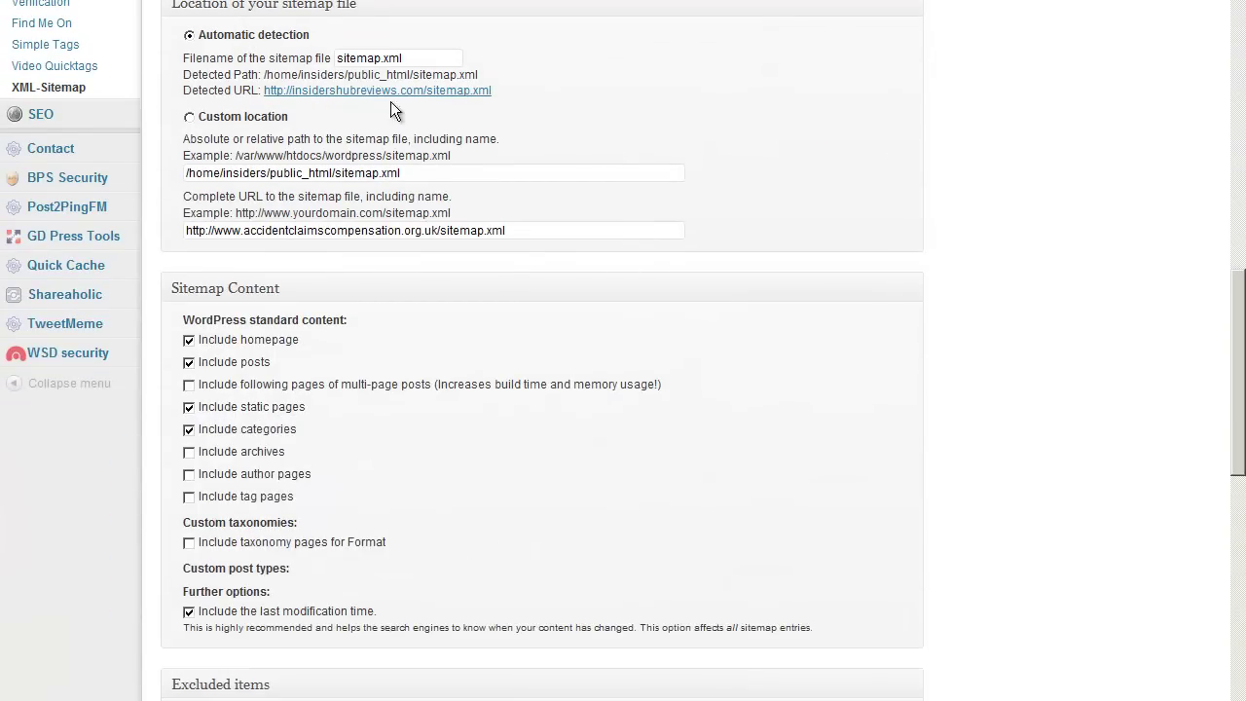
scroll(764, 553, down, 5)
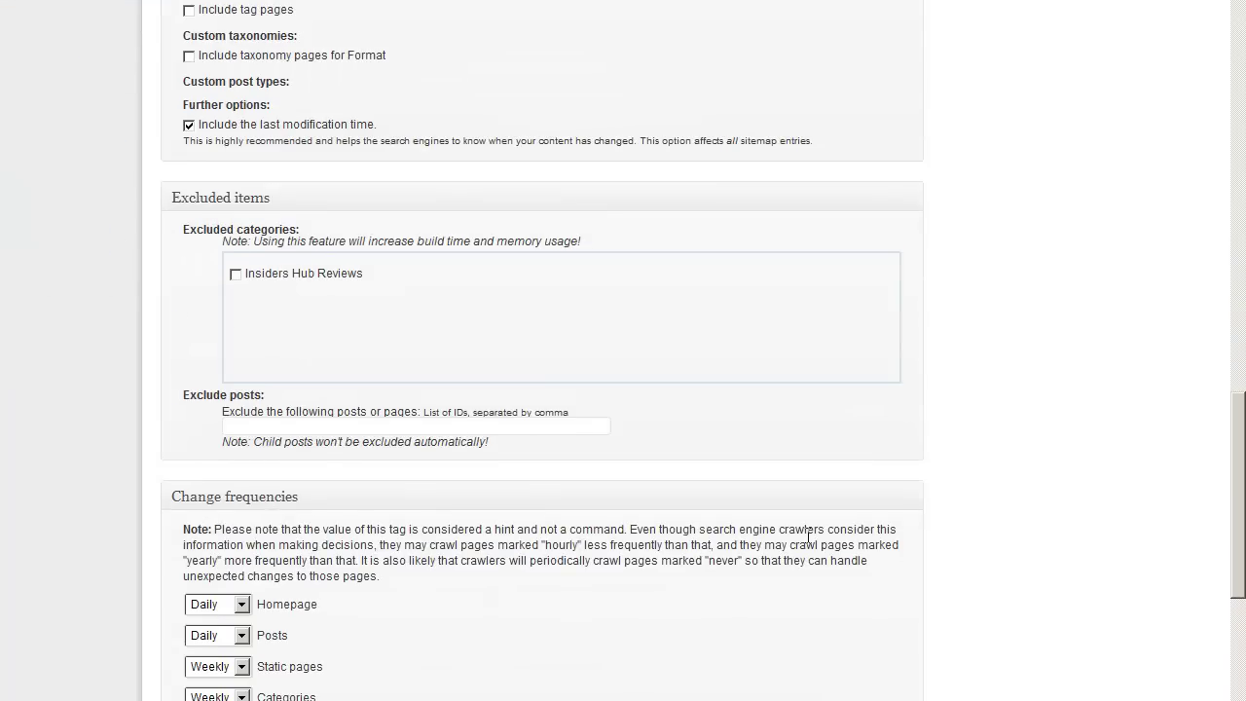
scroll(584, 556, down, 2)
scroll(269, 422, down, 2)
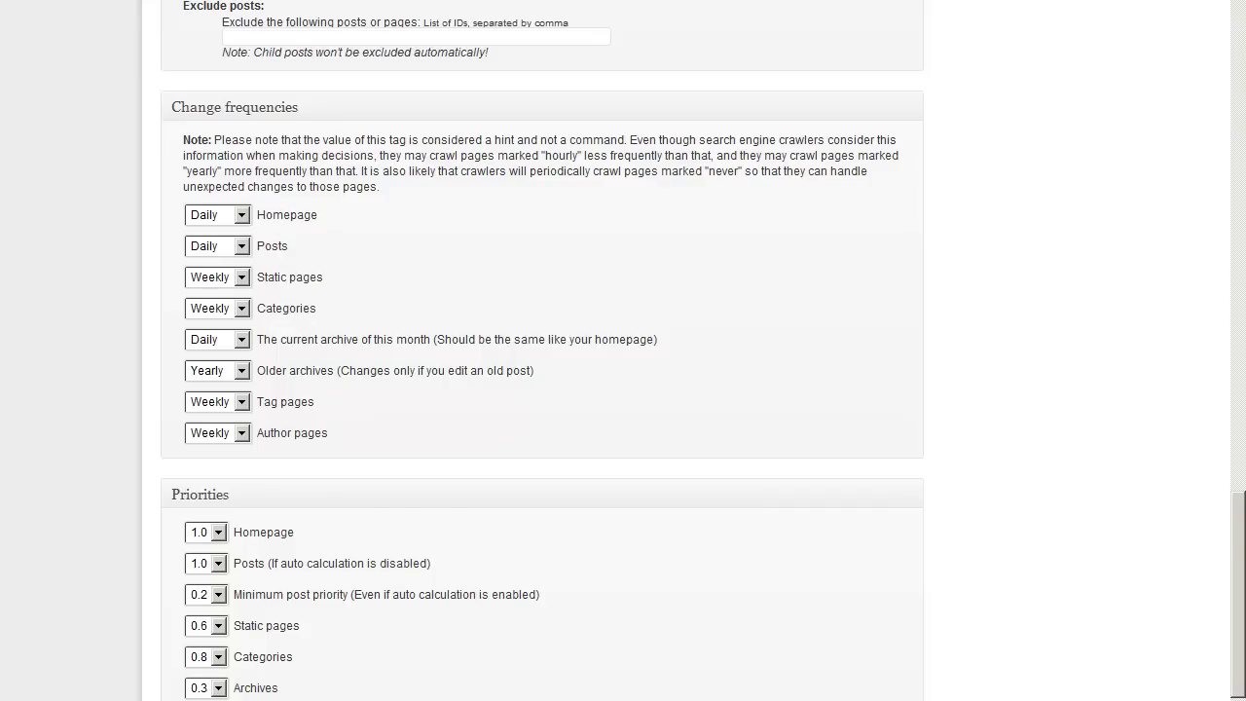
drag(1241, 649, 1242, 184)
- Build the site's XML sitemap for the first time
scroll(676, 280, down, 3)
scroll(678, 280, up, 6)
scroll(682, 280, down, 2)
scroll(684, 280, up, 2)
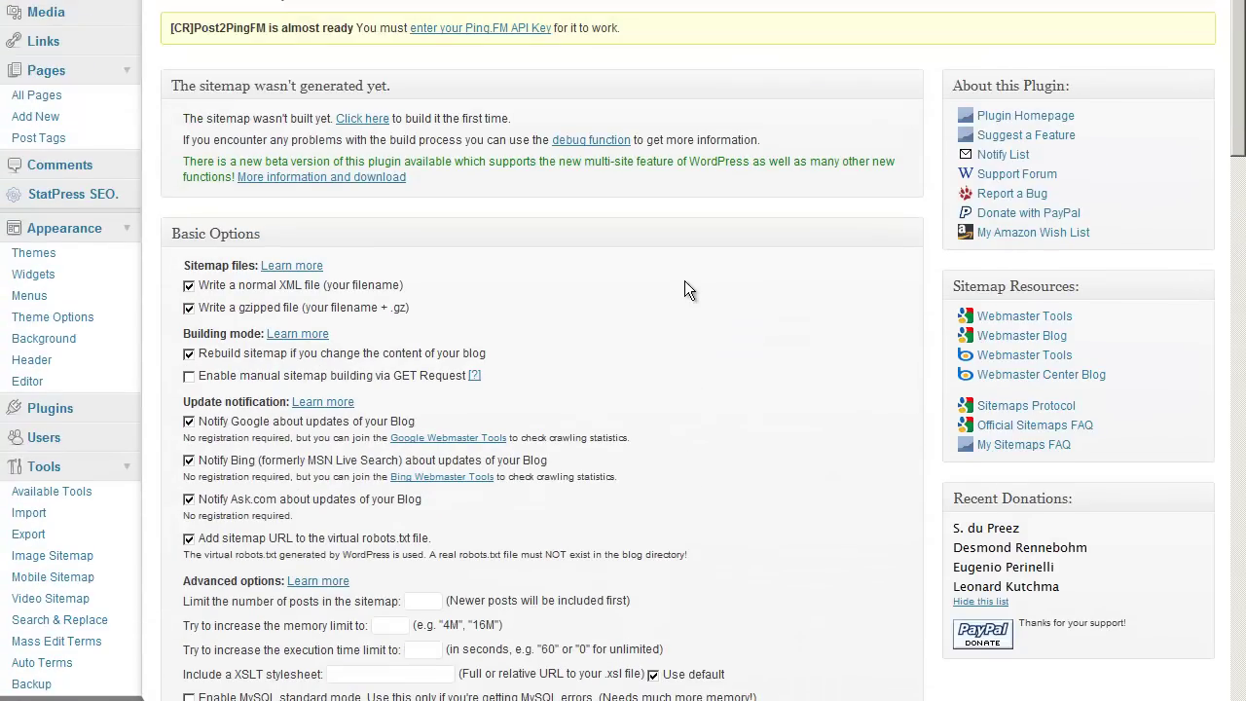
scroll(685, 290, down, 1)
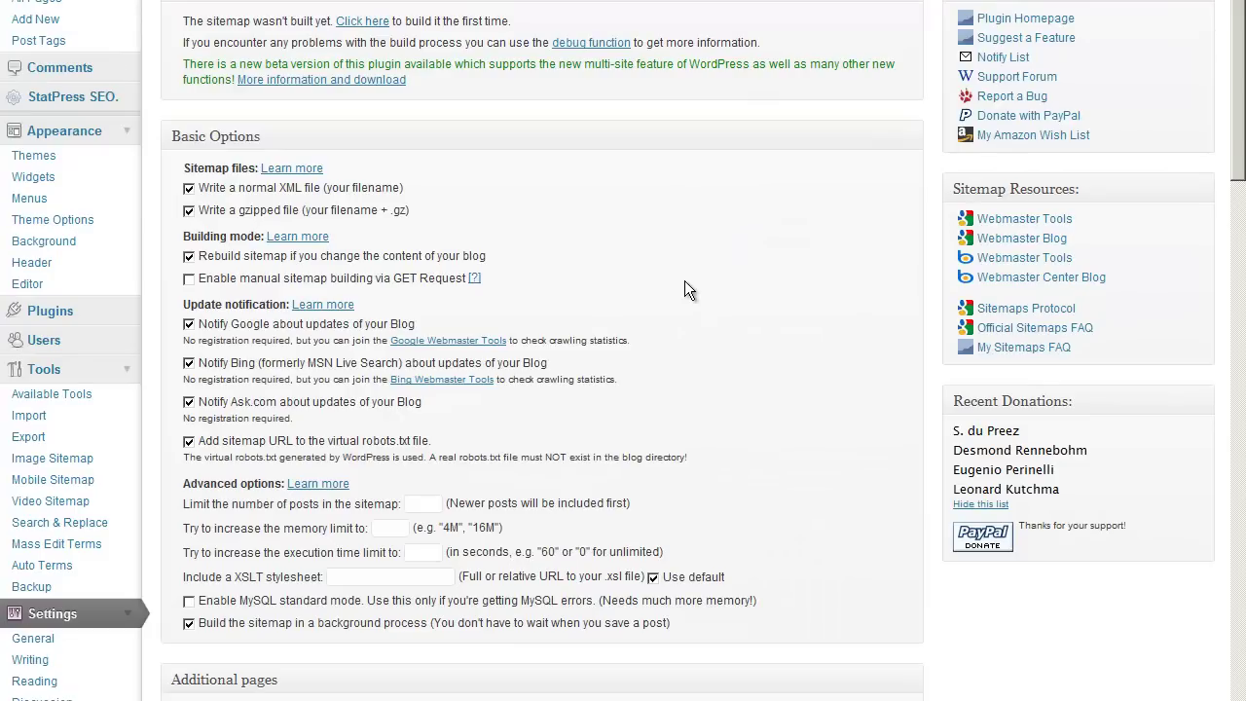
click(365, 22)
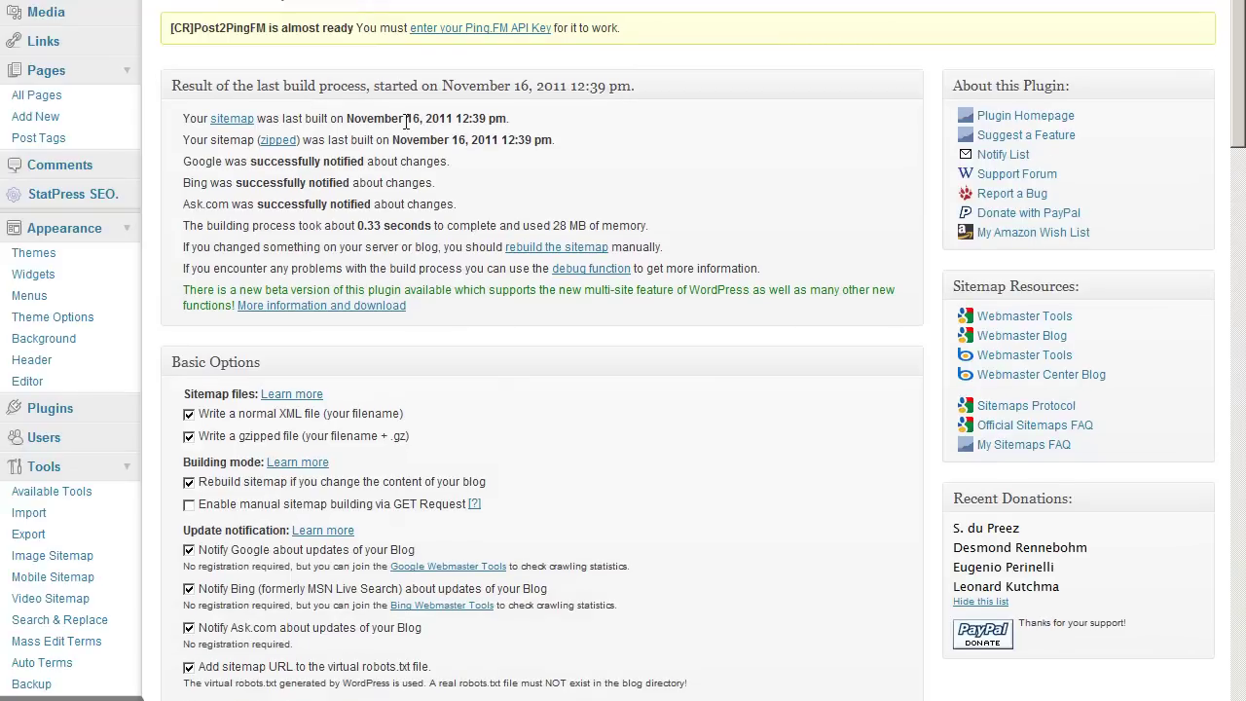
- Check the sitemap's last build date and search engine notification results, and look over the basic options and additional pages
mouse_move(348, 117)
mouse_down()
mouse_move(514, 118)
mouse_move(367, 118)
mouse_up()
click(563, 120)
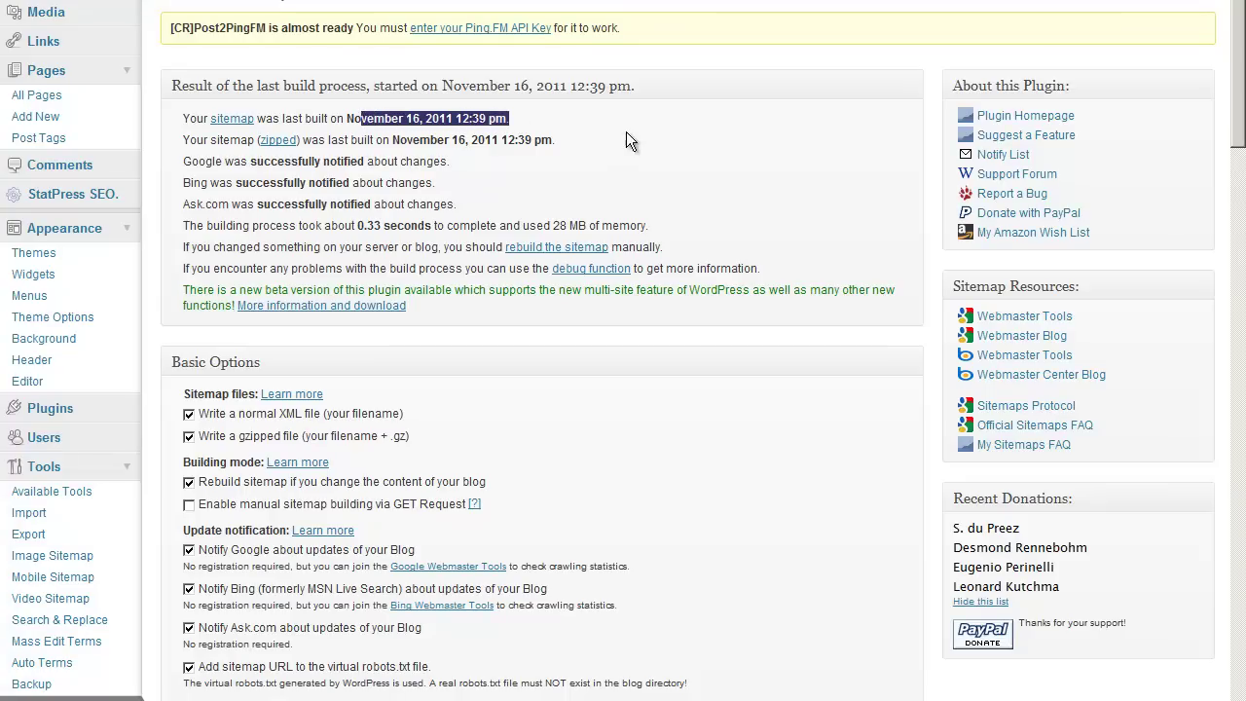
click(626, 131)
scroll(706, 576, down, 3)
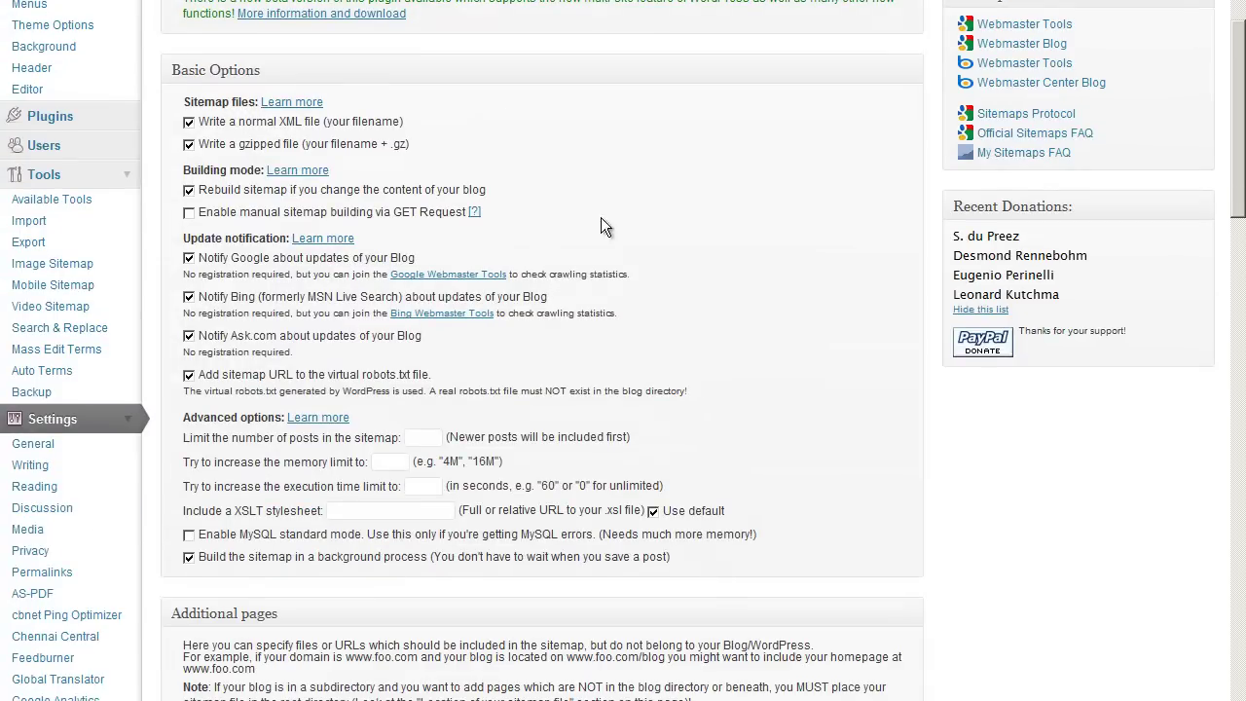
scroll(681, 248, up, 3)
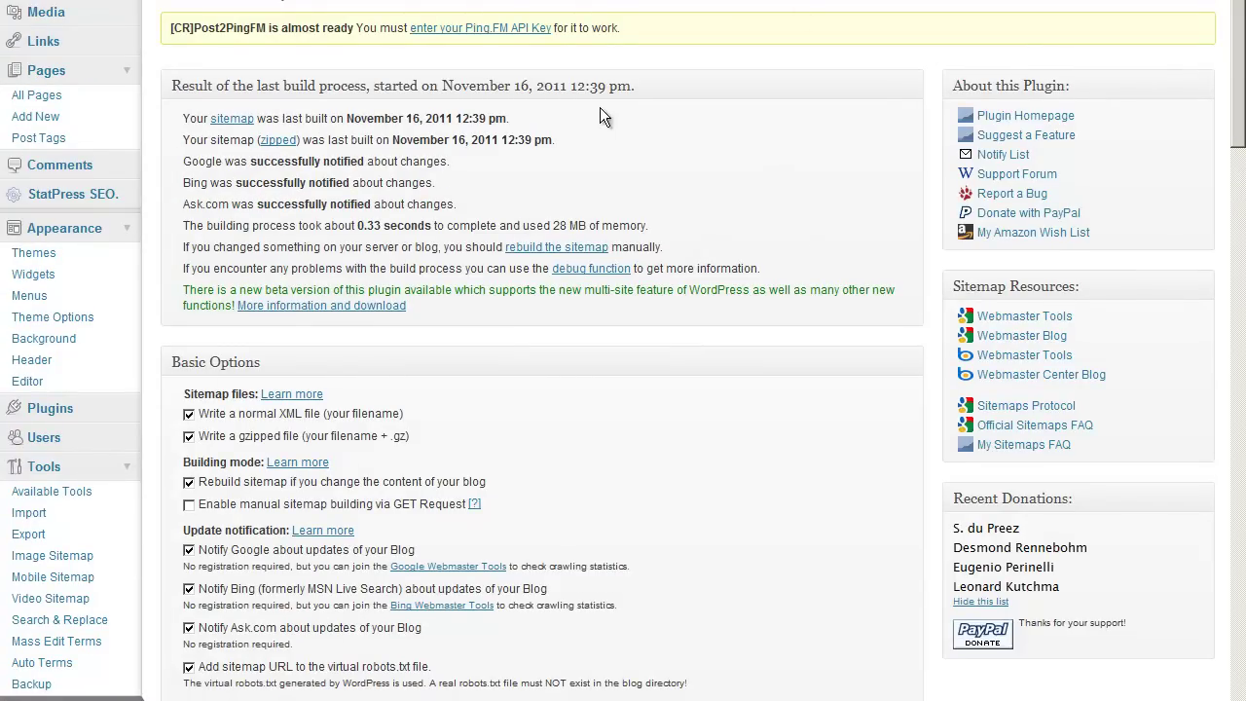
scroll(615, 265, down, 2)
scroll(611, 266, up, 2)
scroll(615, 253, down, 7)
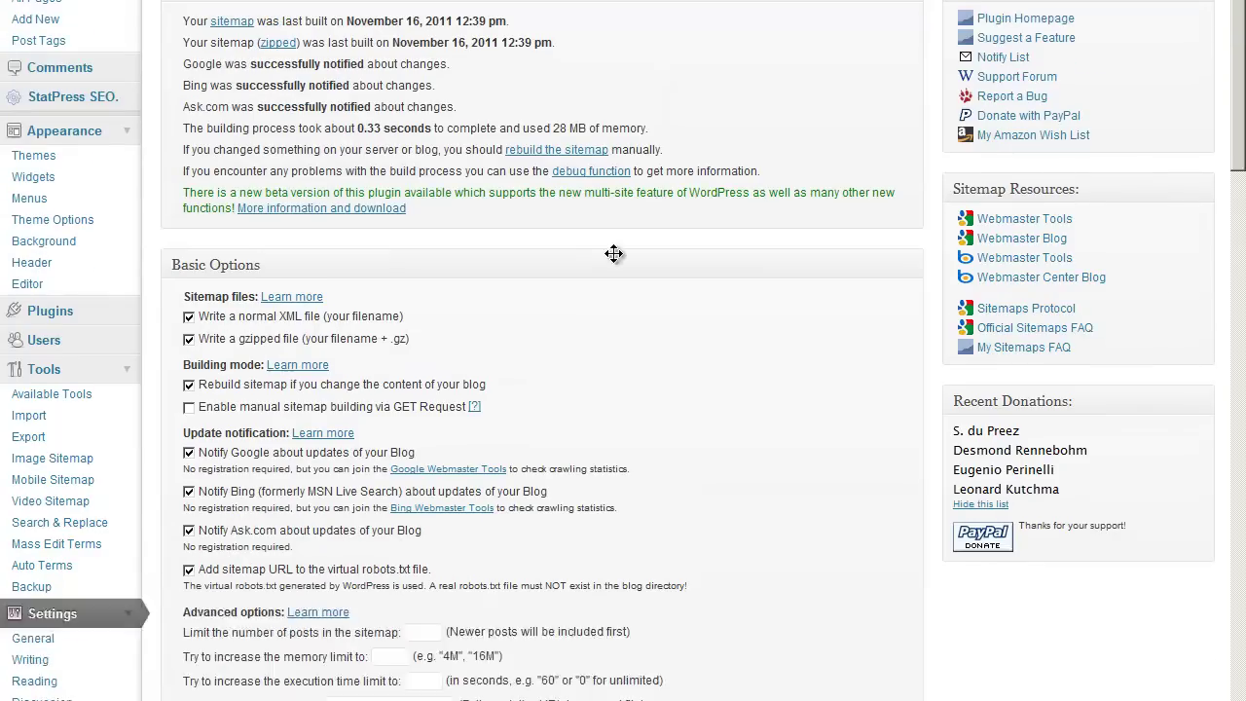
scroll(615, 255, up, 7)
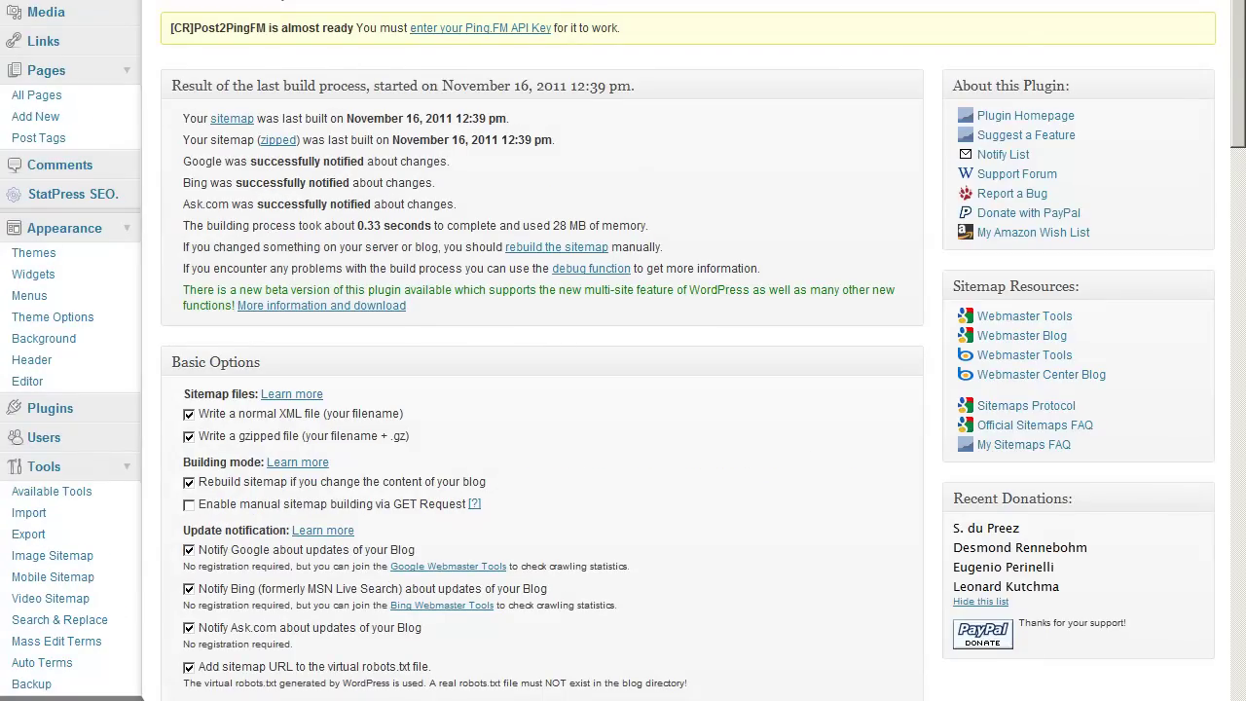
scroll(582, 234, down, 4)
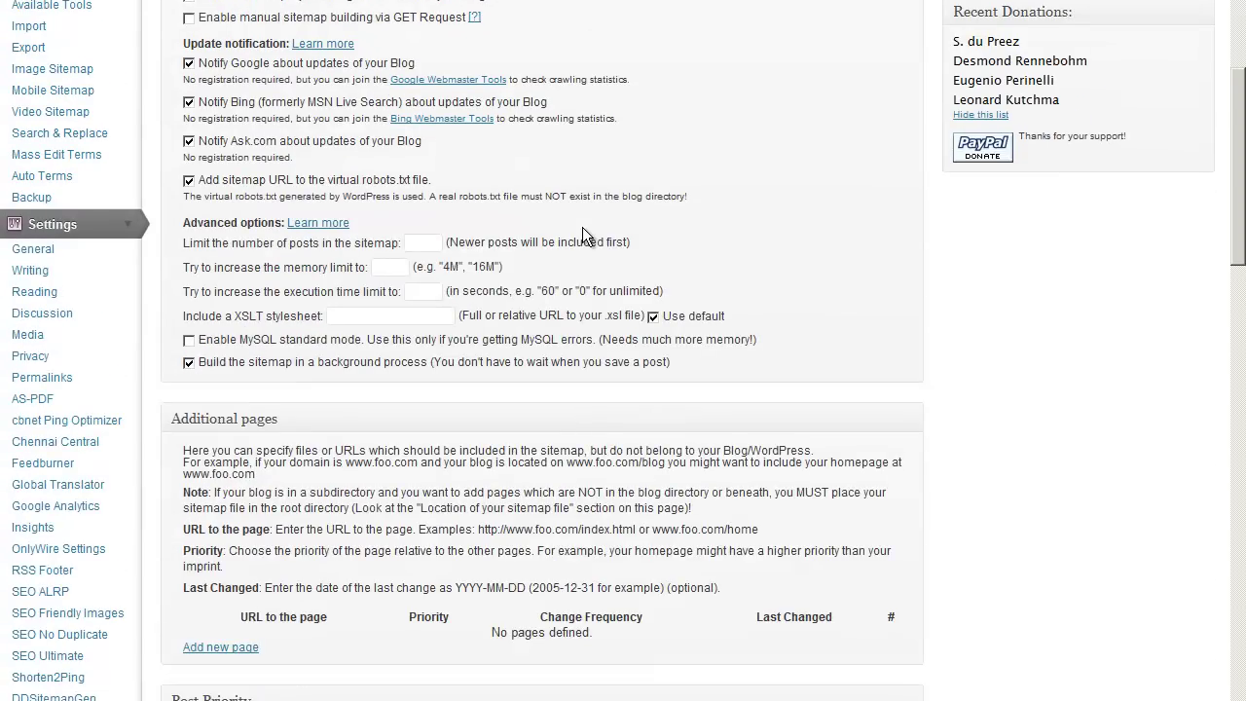
scroll(582, 227, up, 1)
scroll(582, 227, down, 2)
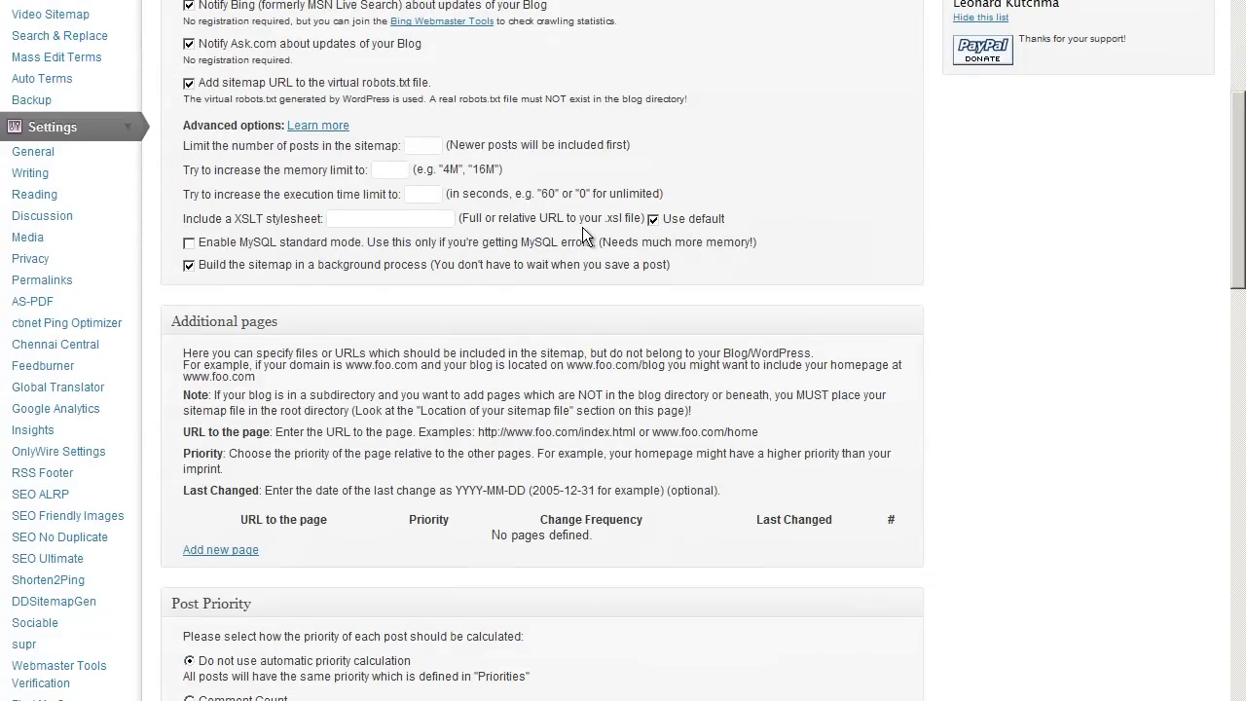
scroll(582, 234, down, 1)
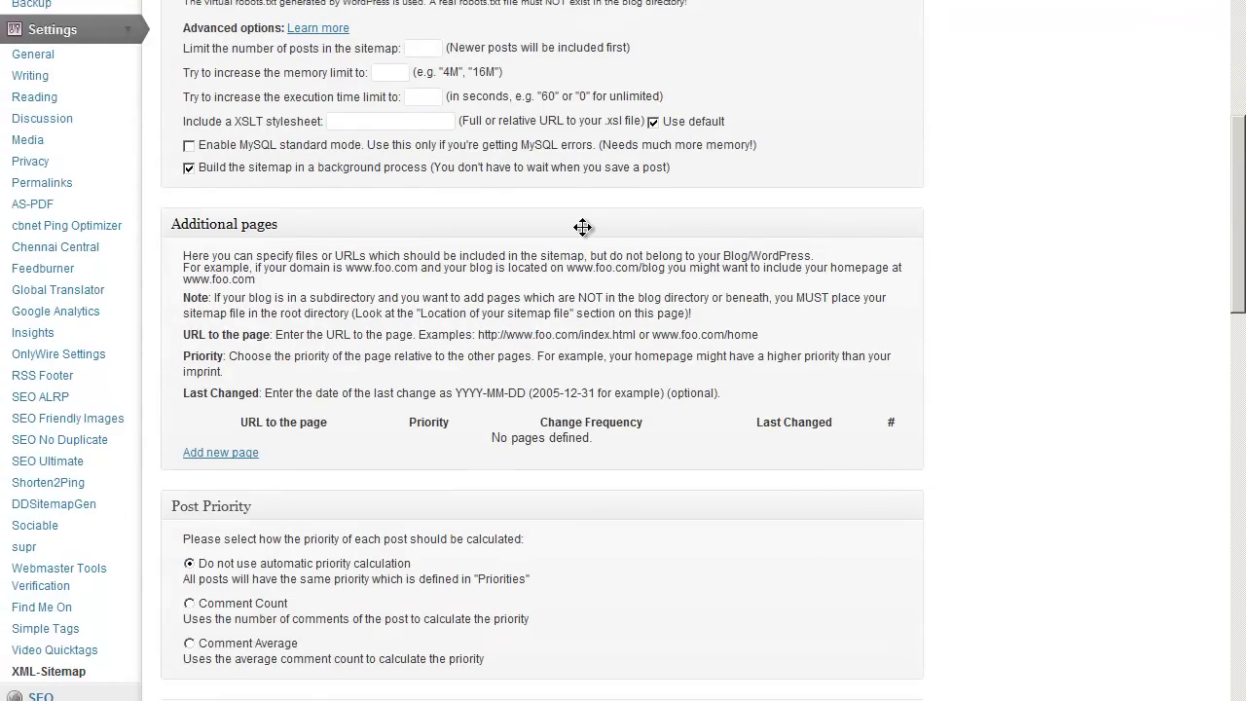
scroll(582, 226, down, 1)
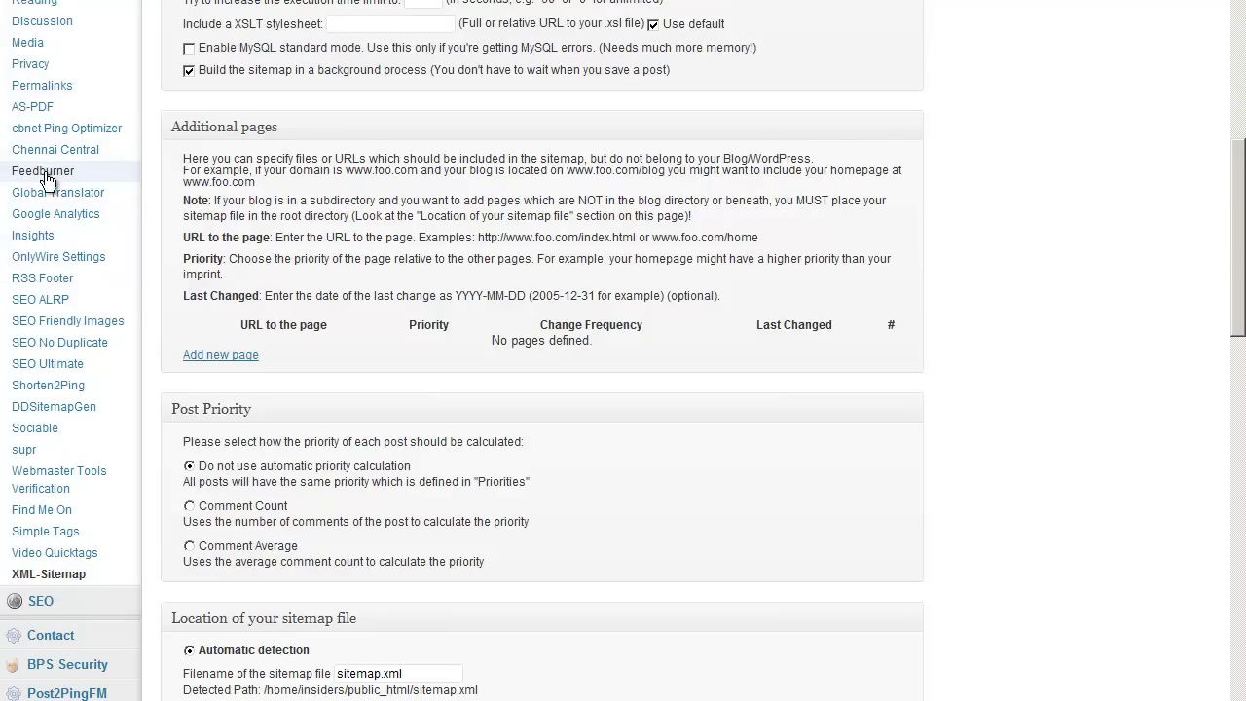
- Open the Global Translator, Google Analytics and OnlyWire settings pages in separate new tabs
scroll(414, 248, down, 1)
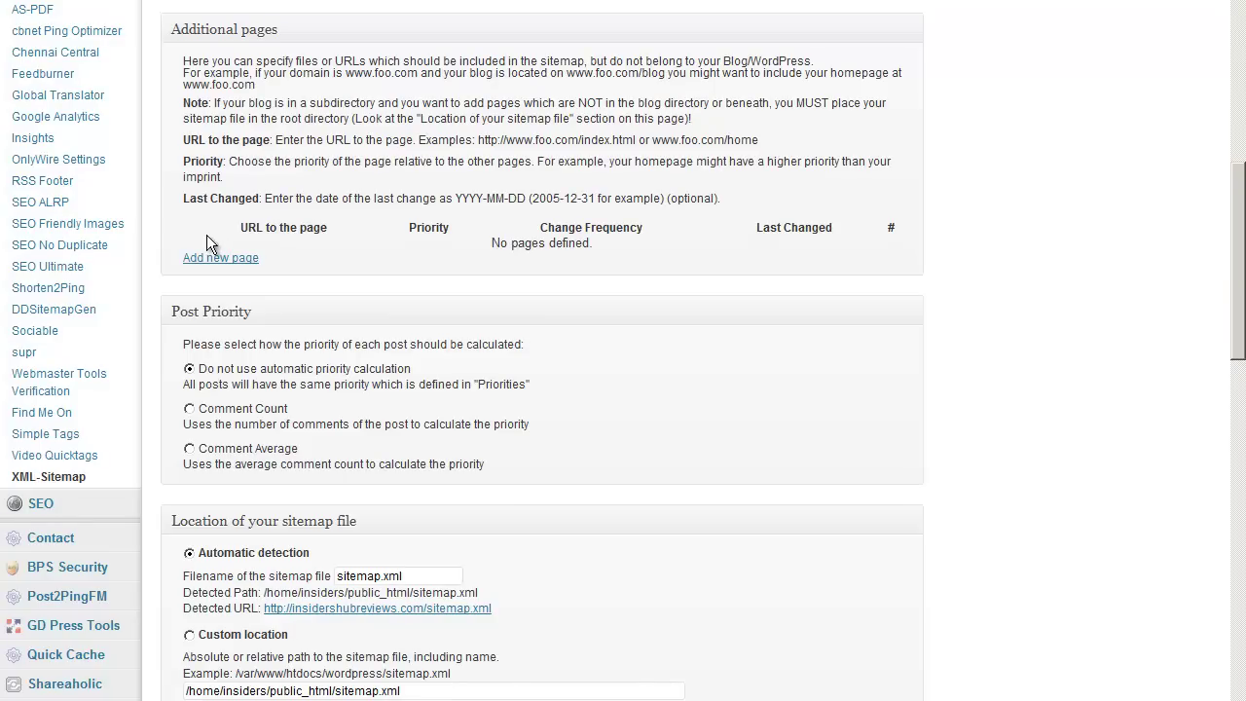
right_click(72, 97)
click(116, 101)
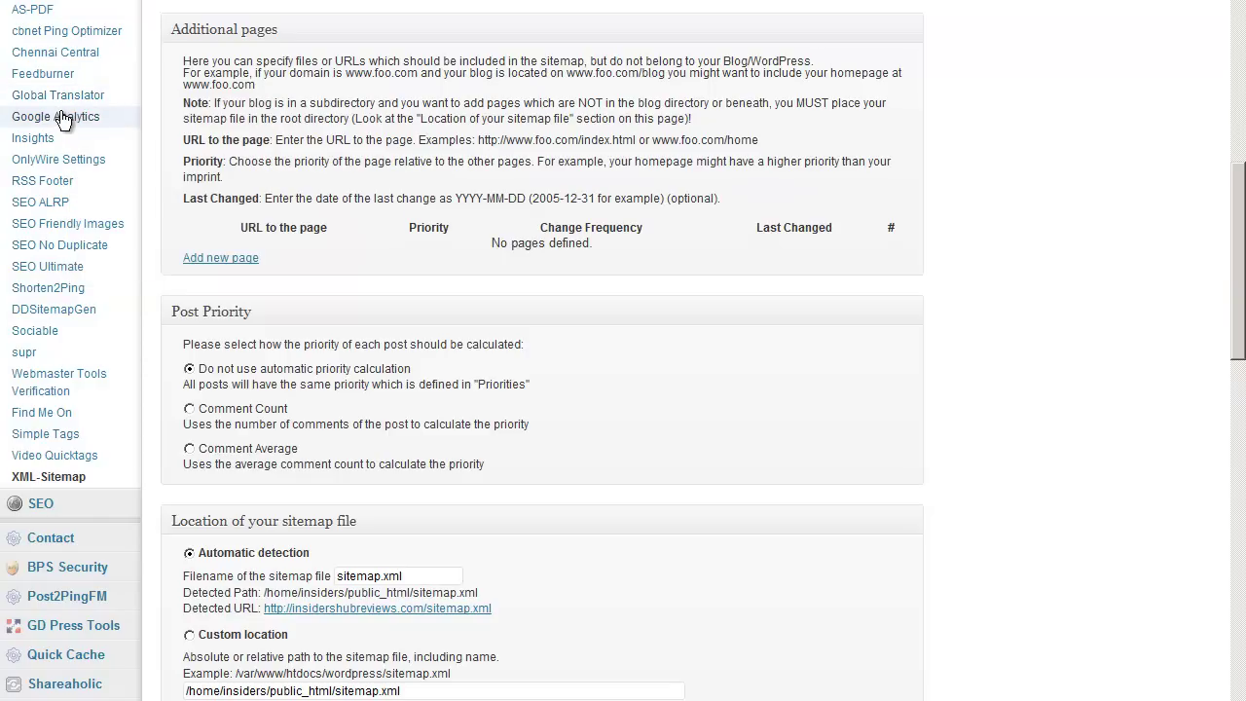
scroll(98, 146, down, 1)
right_click(82, 18)
click(105, 24)
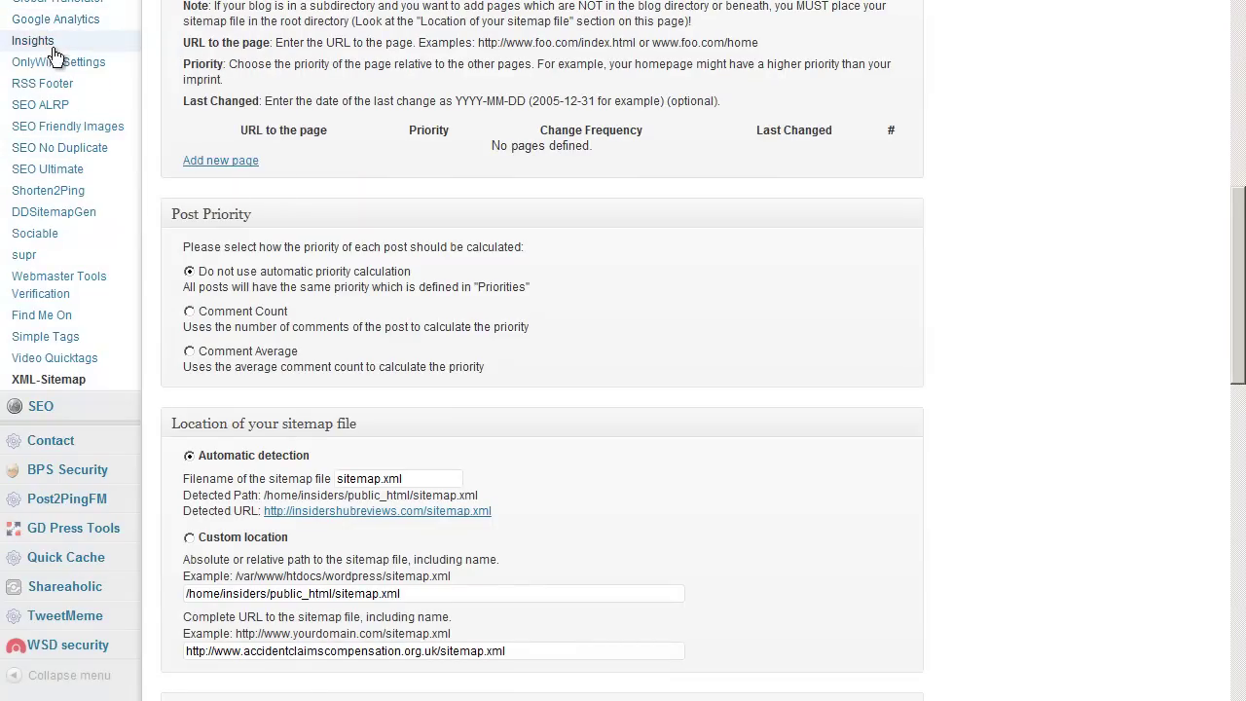
right_click(95, 61)
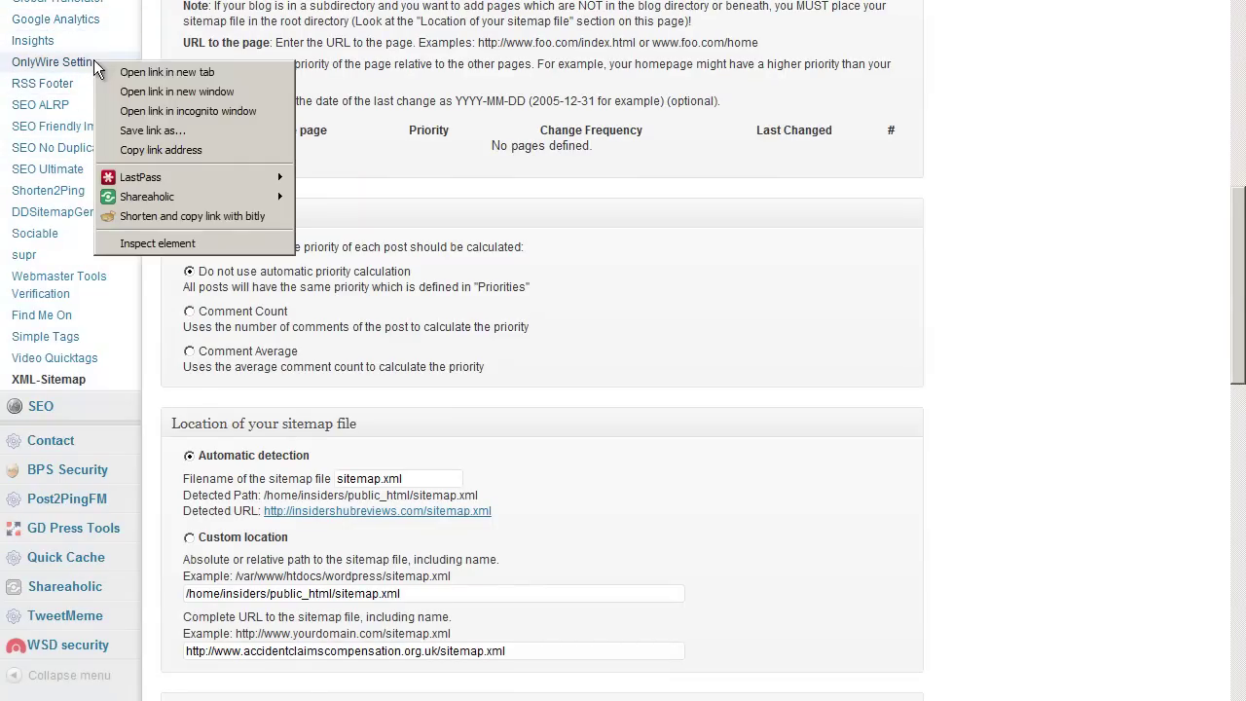
click(142, 77)
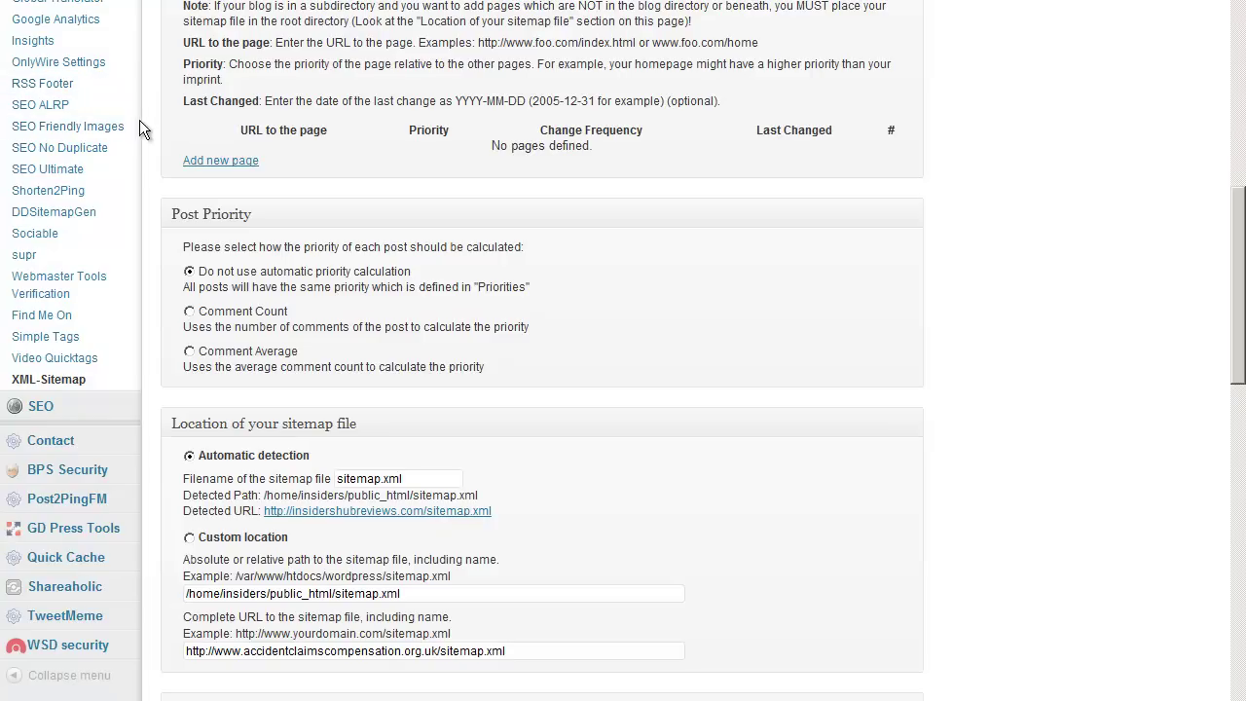
scroll(142, 117, down, 1)
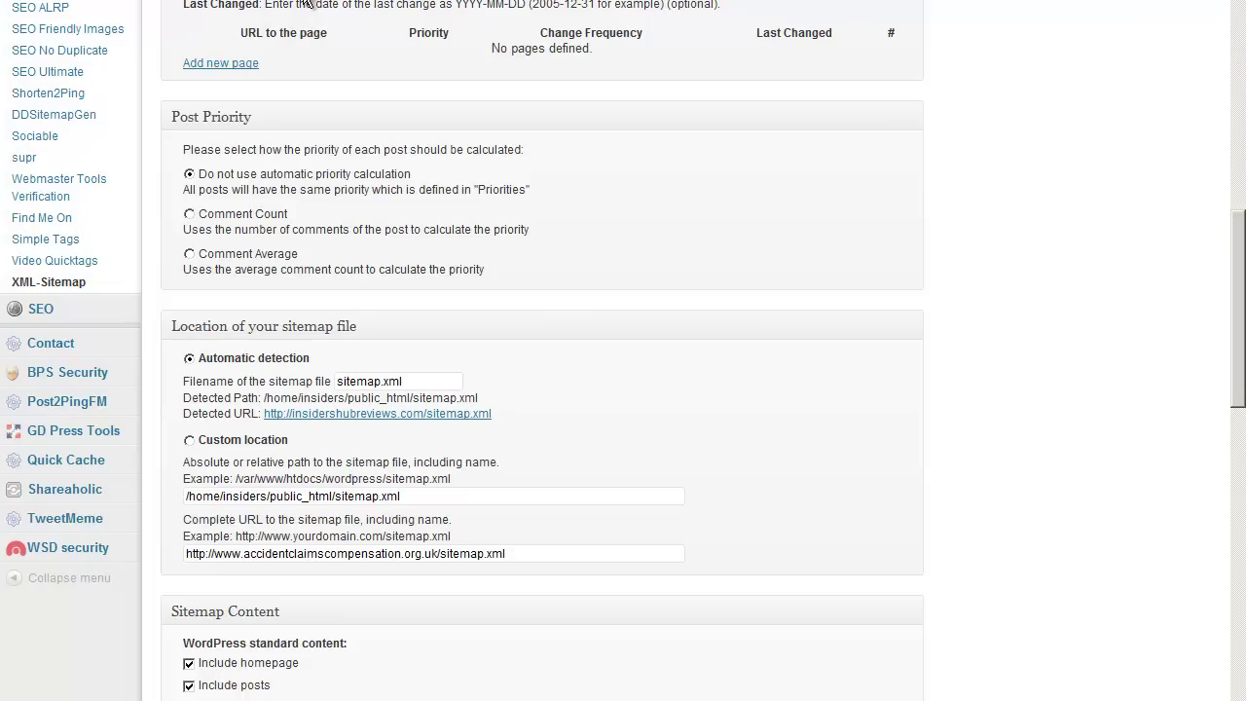
- Open the Image Sitemap, Mobile Sitemap and Video Sitemap tool pages in separate new tabs
scroll(649, 179, up, 3)
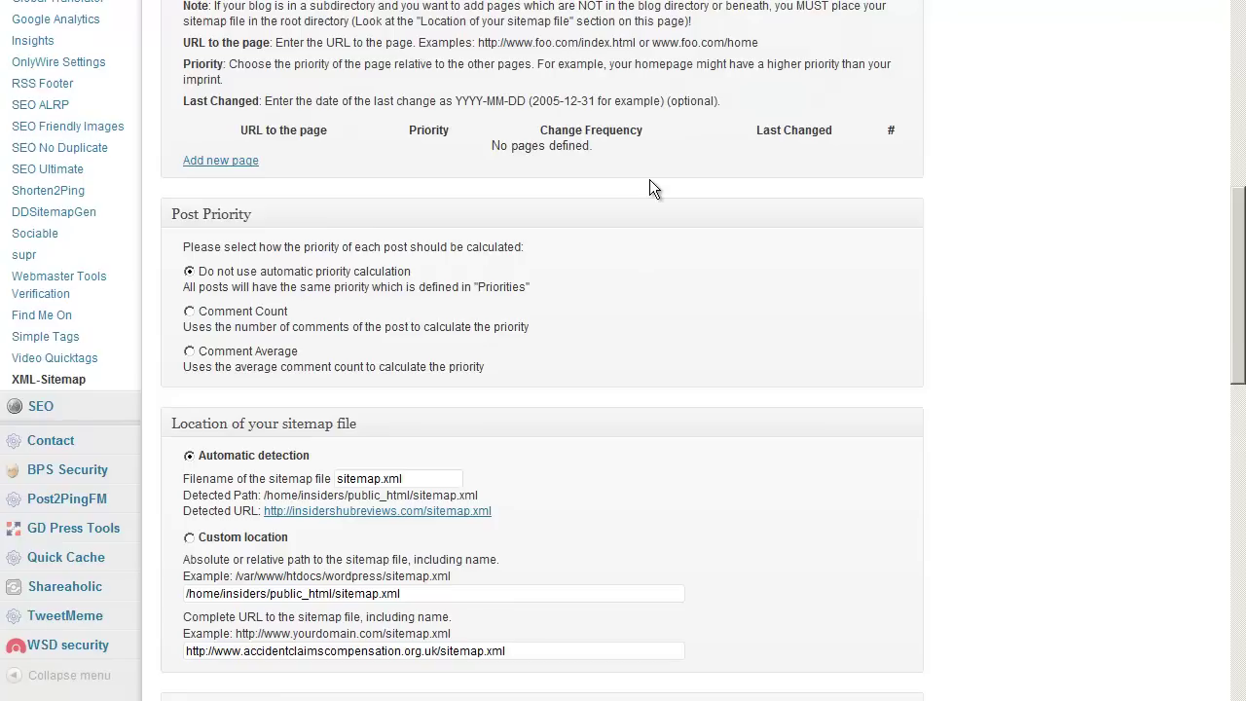
scroll(650, 186, up, 2)
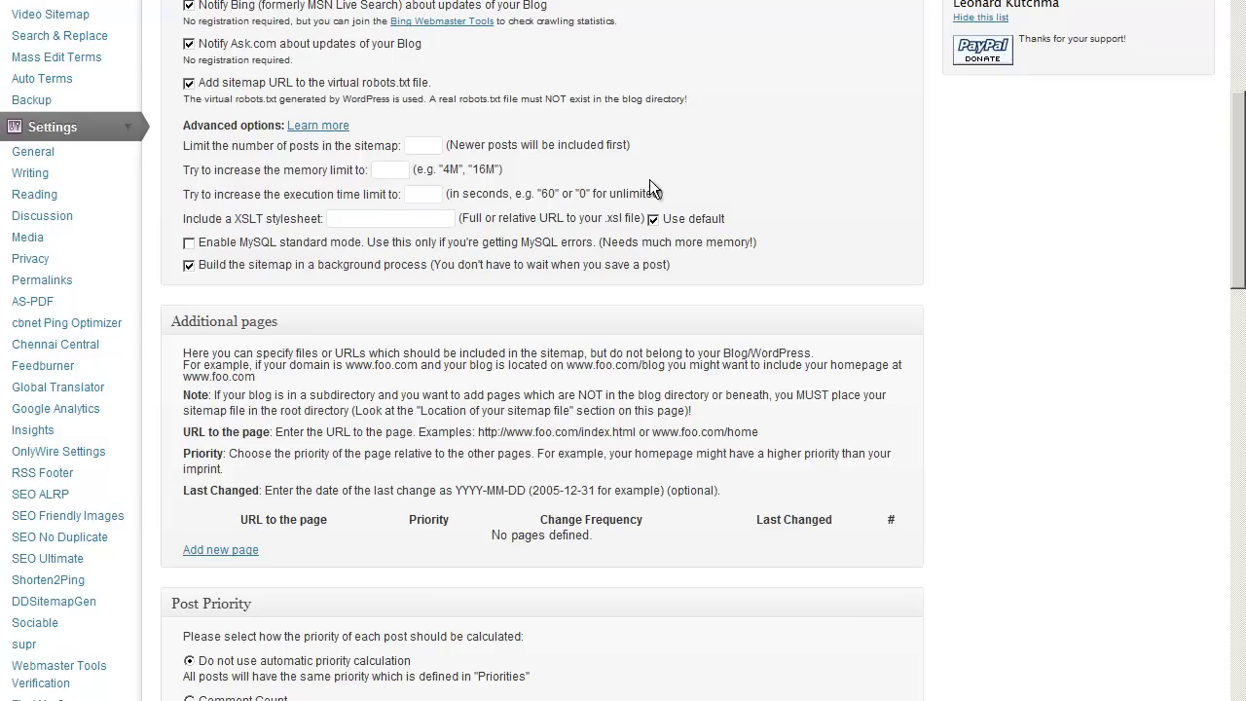
scroll(643, 195, up, 5)
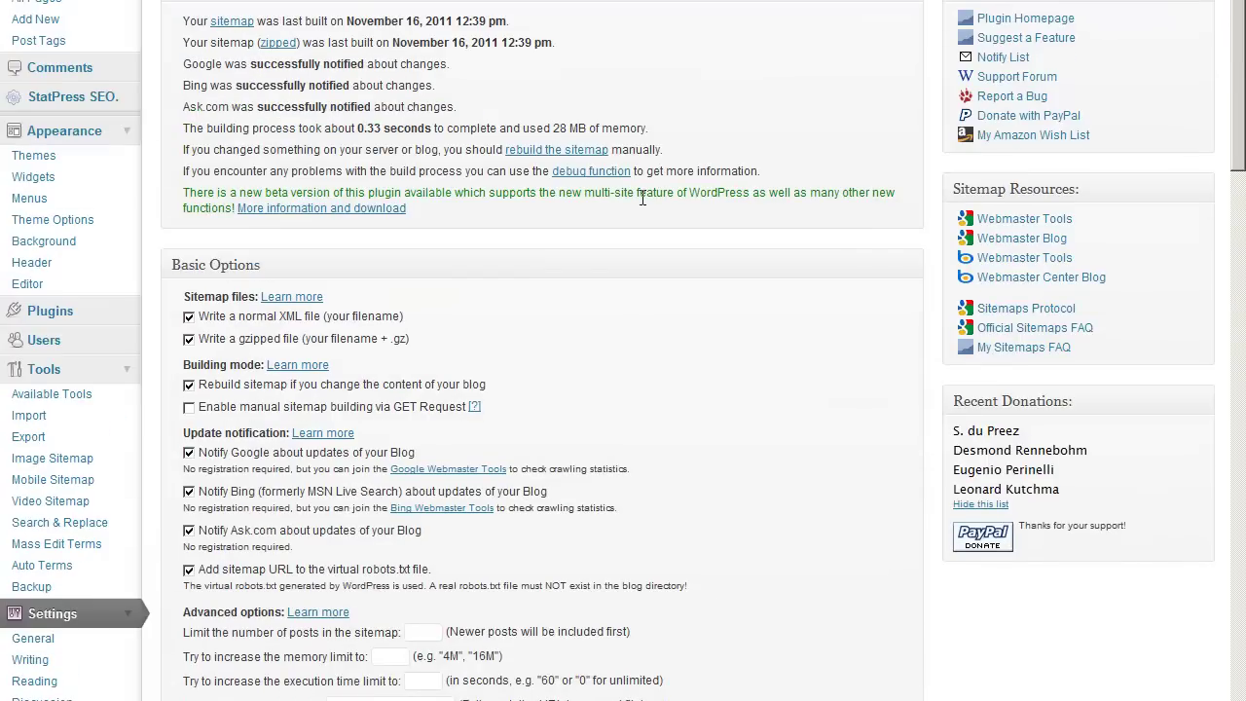
scroll(515, 248, down, 3)
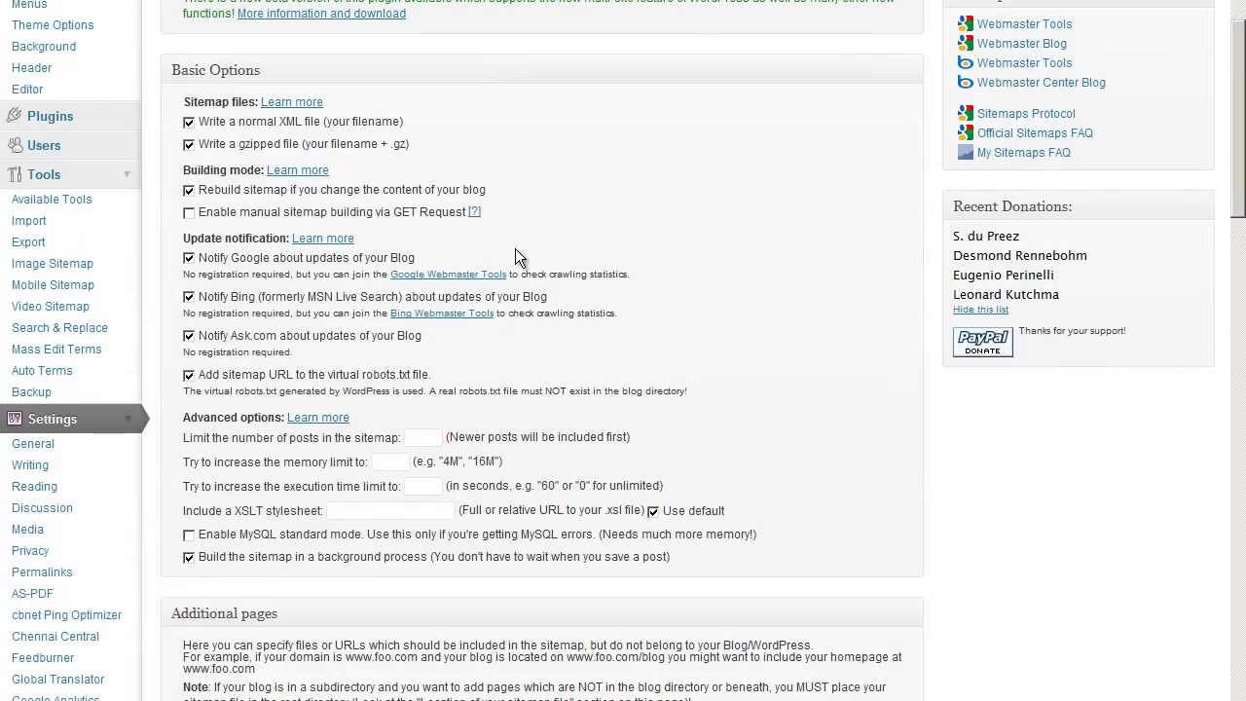
scroll(515, 247, down, 1)
right_click(55, 69)
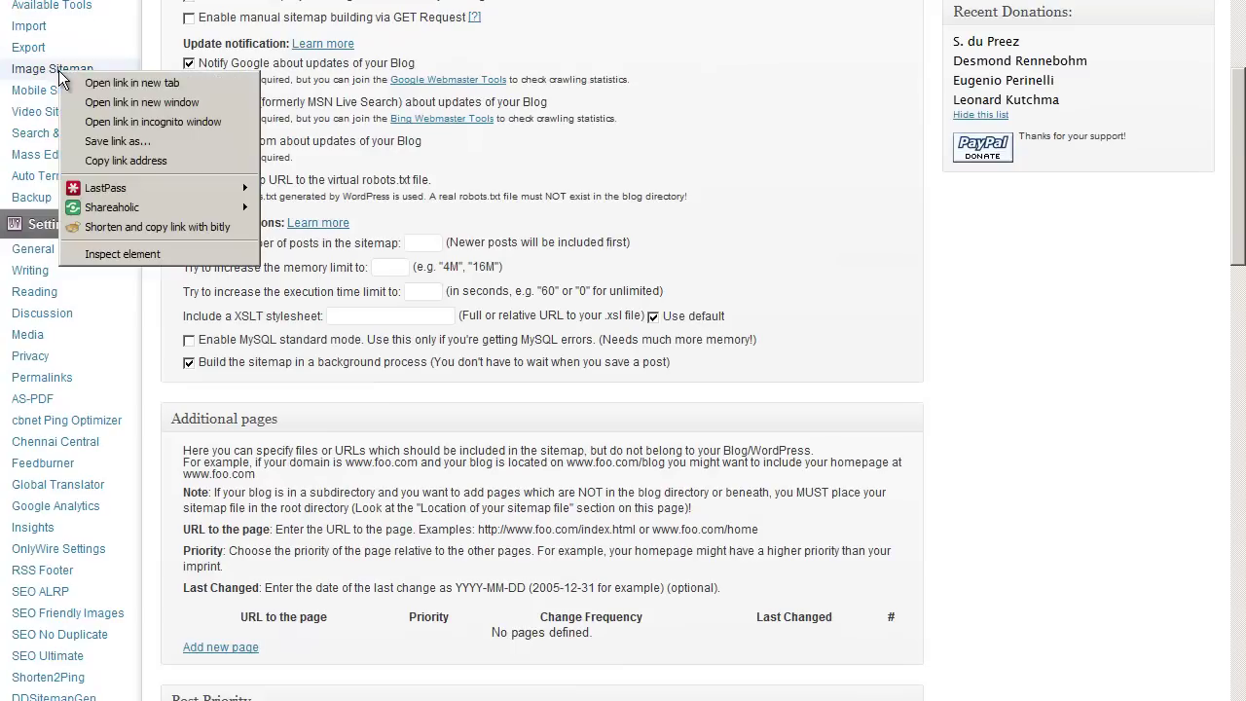
click(82, 80)
right_click(48, 100)
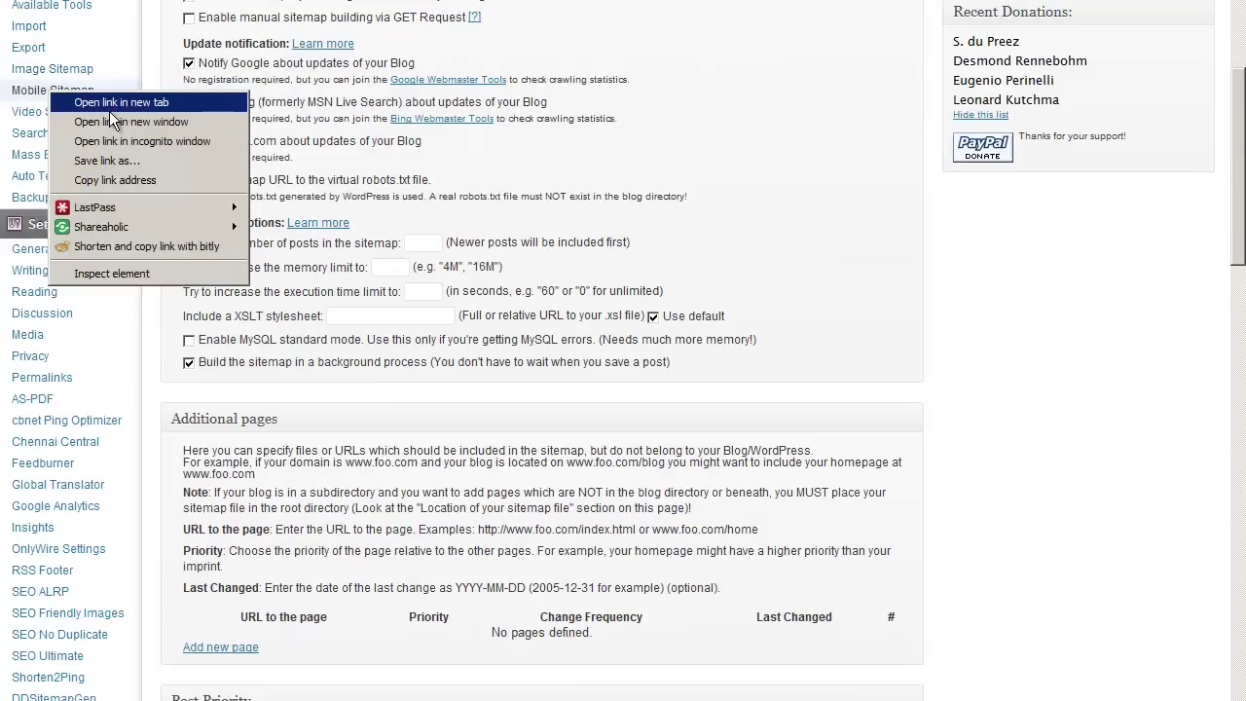
click(110, 114)
right_click(56, 118)
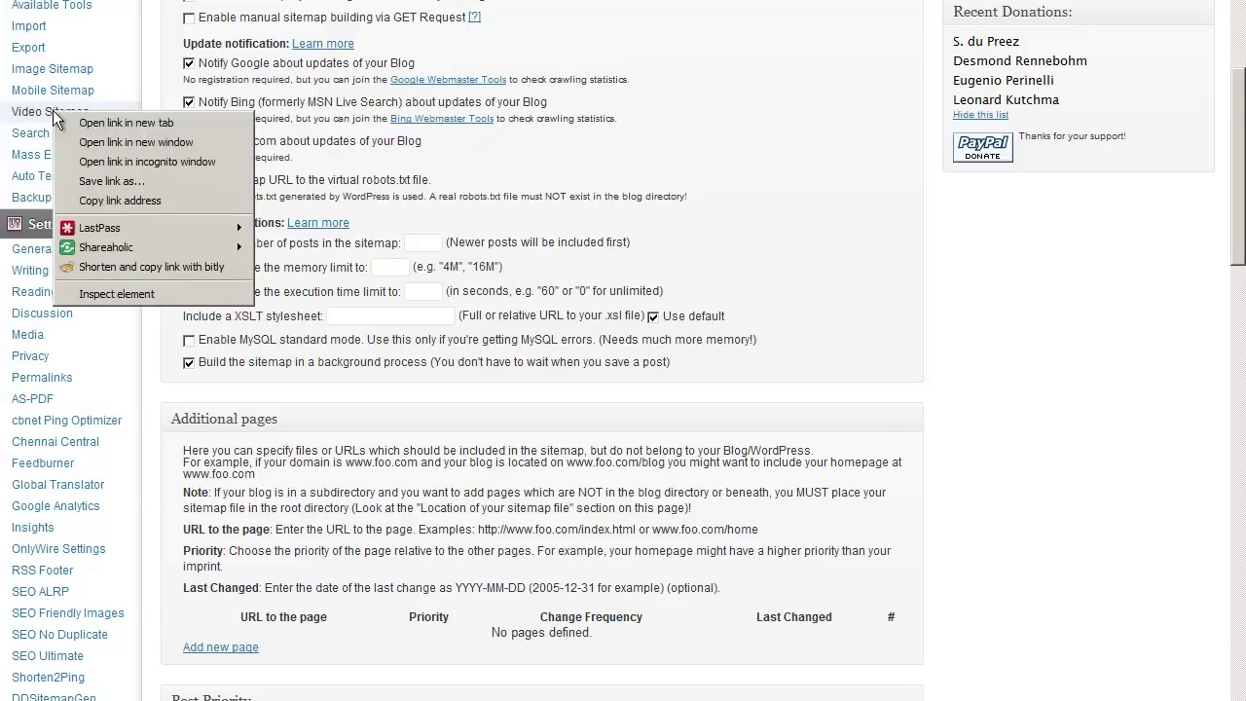
click(114, 124)
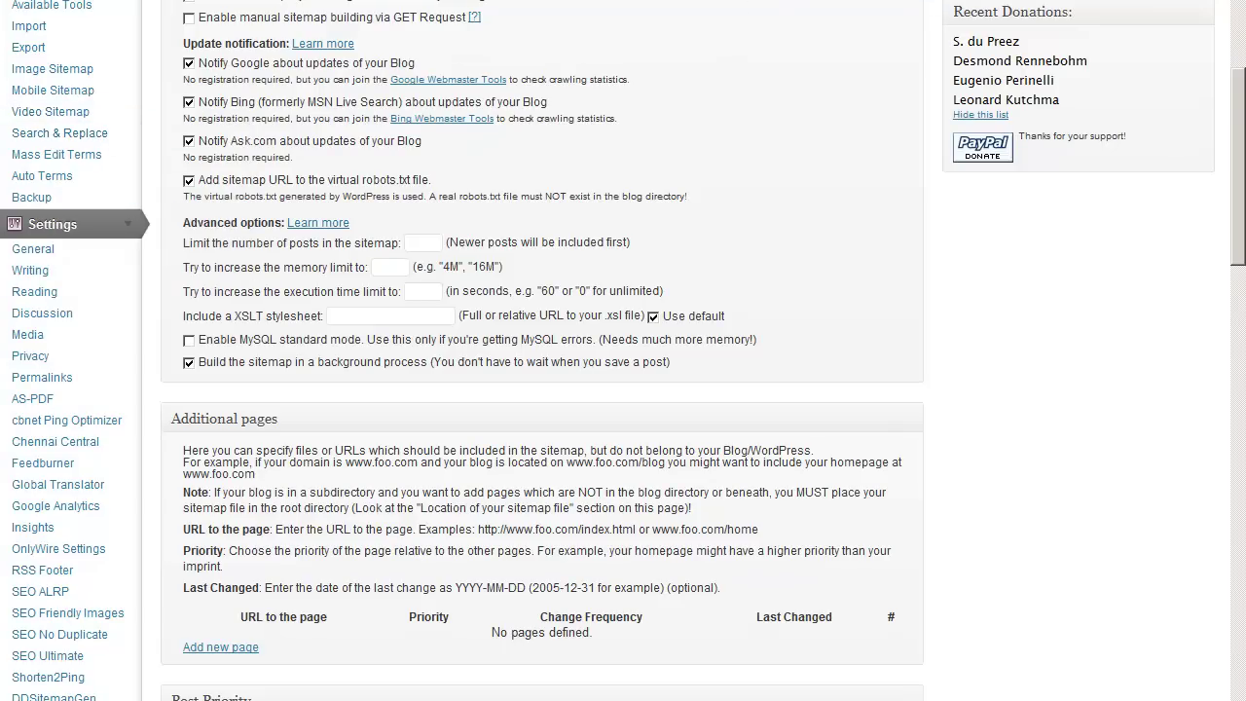
- Run sitemap generation for the mobile, video and image sitemaps on their respective pages, leaving video length excluded
key(ctrl+Tab)
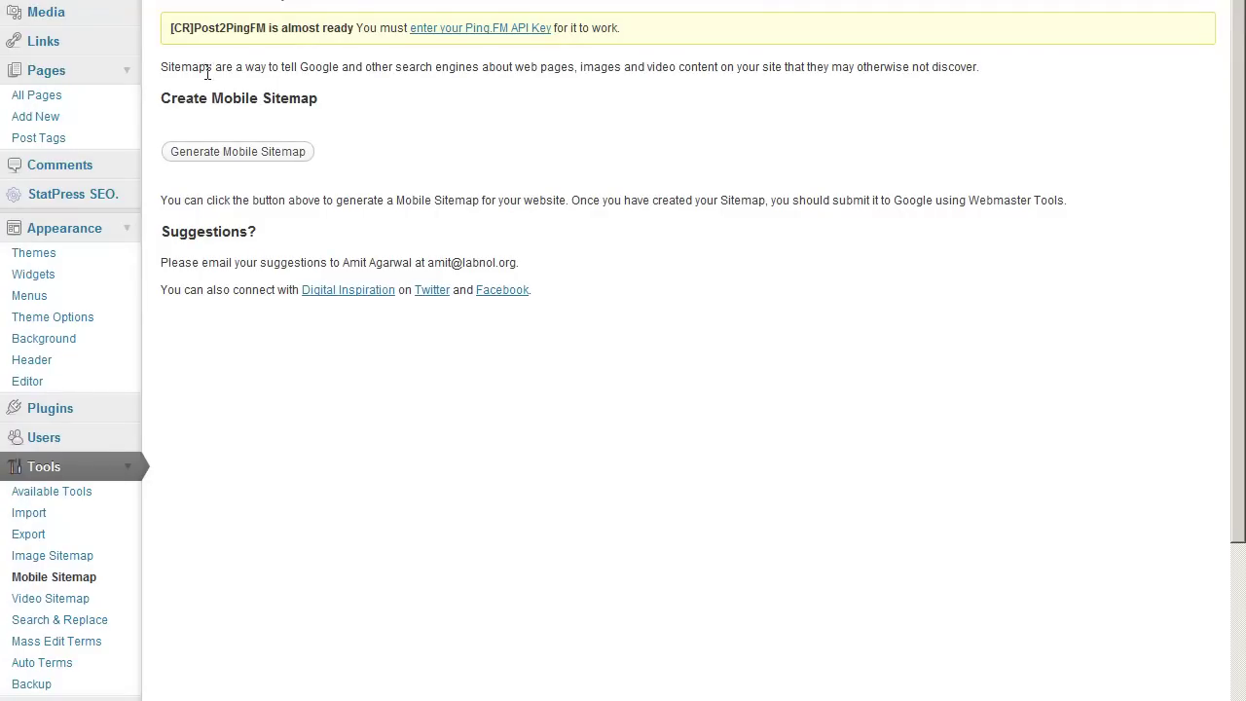
click(234, 154)
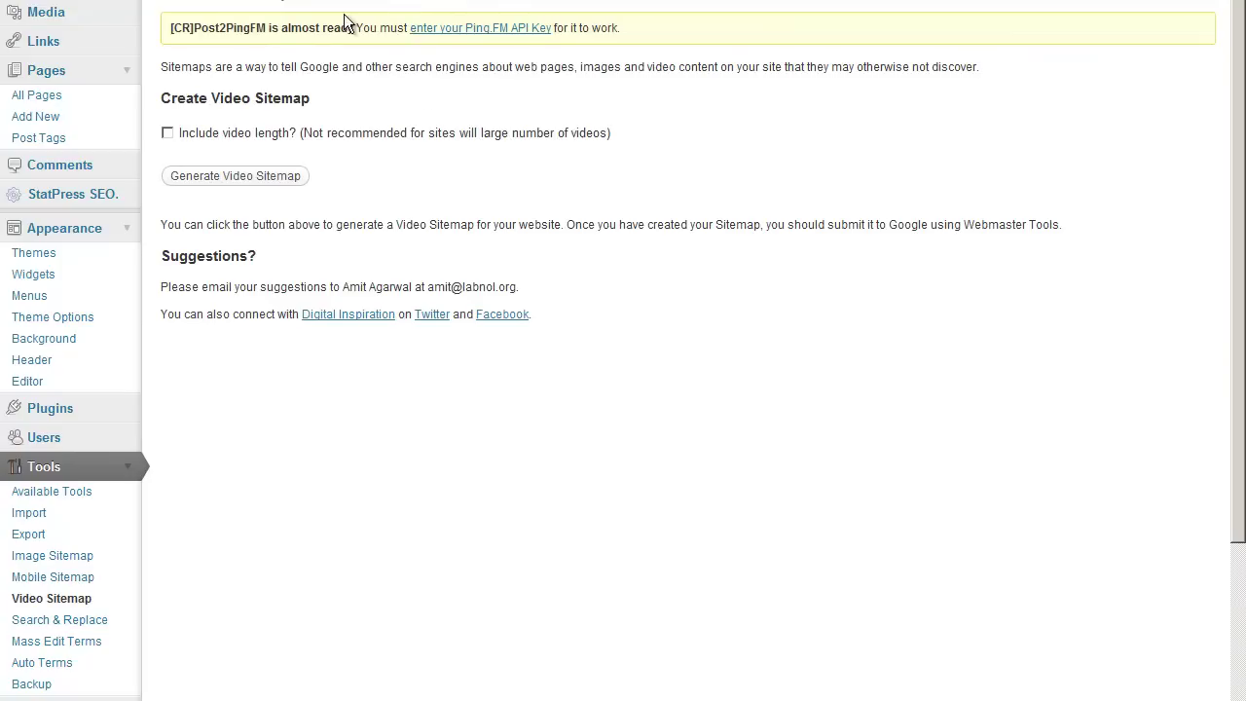
click(224, 178)
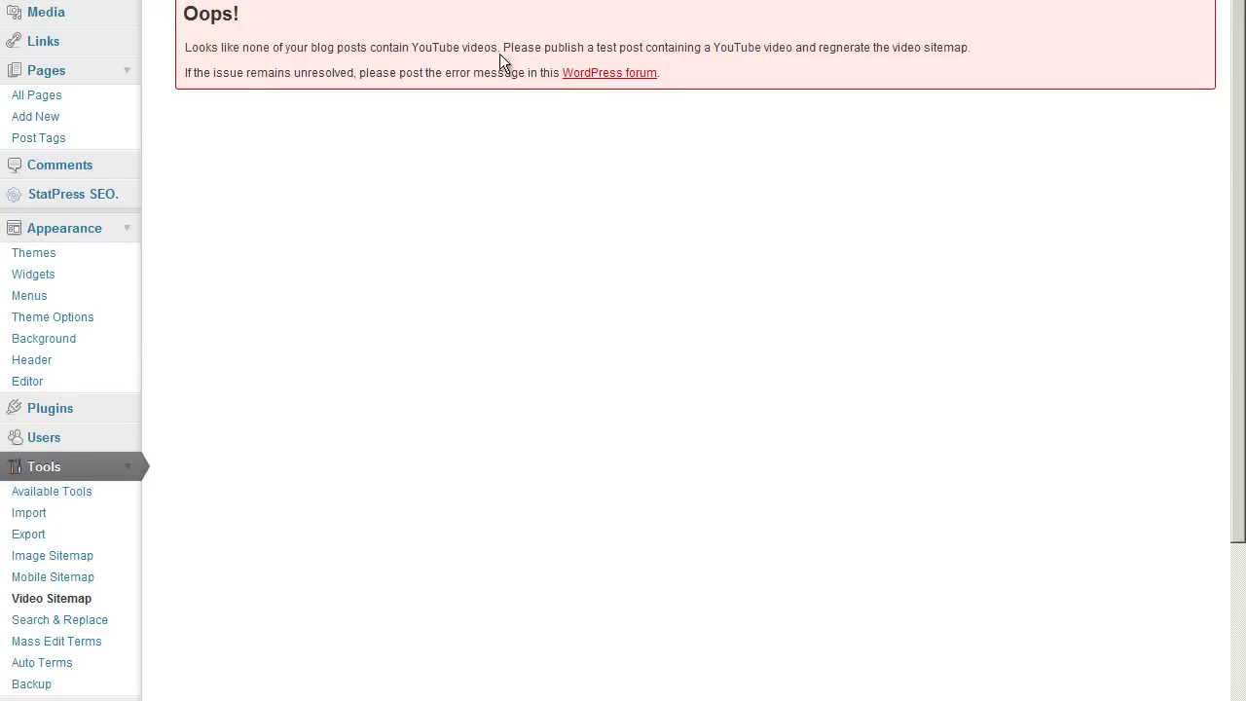
drag(477, 47, 370, 47)
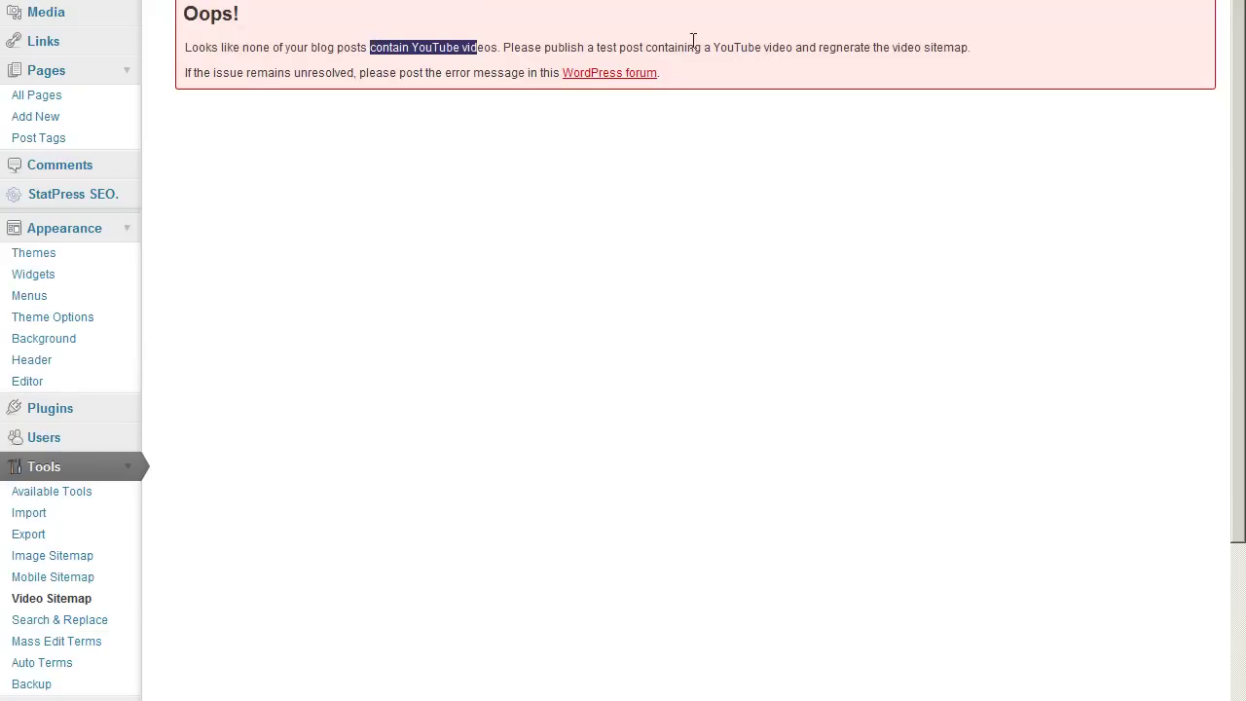
click(831, 35)
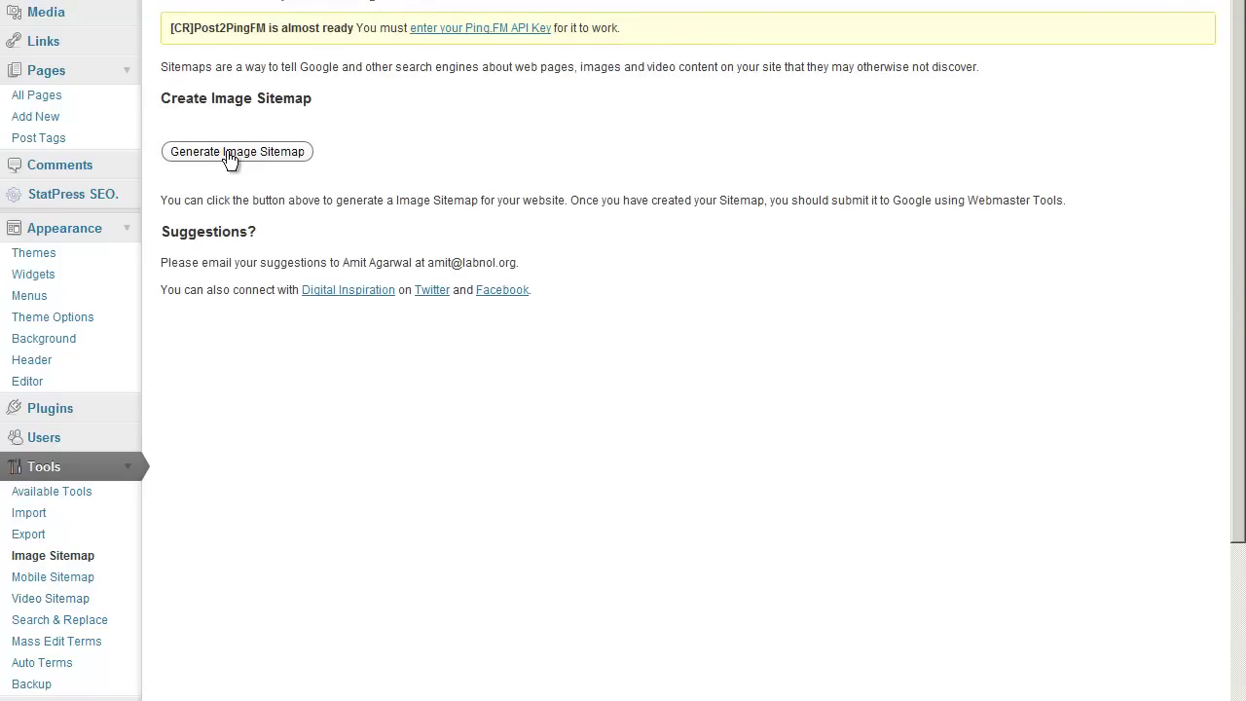
click(230, 153)
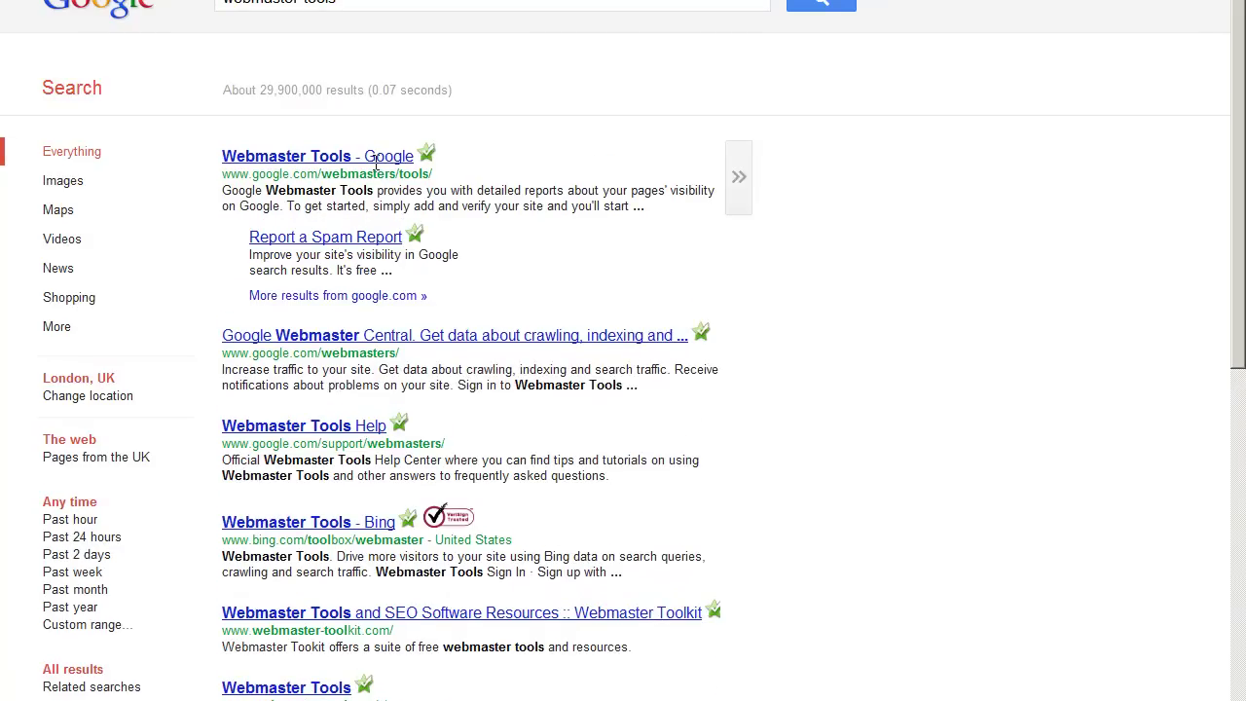
- Open Google Webmaster Tools from the search results and add insidershubreviews.com as a site to manage
click(373, 156)
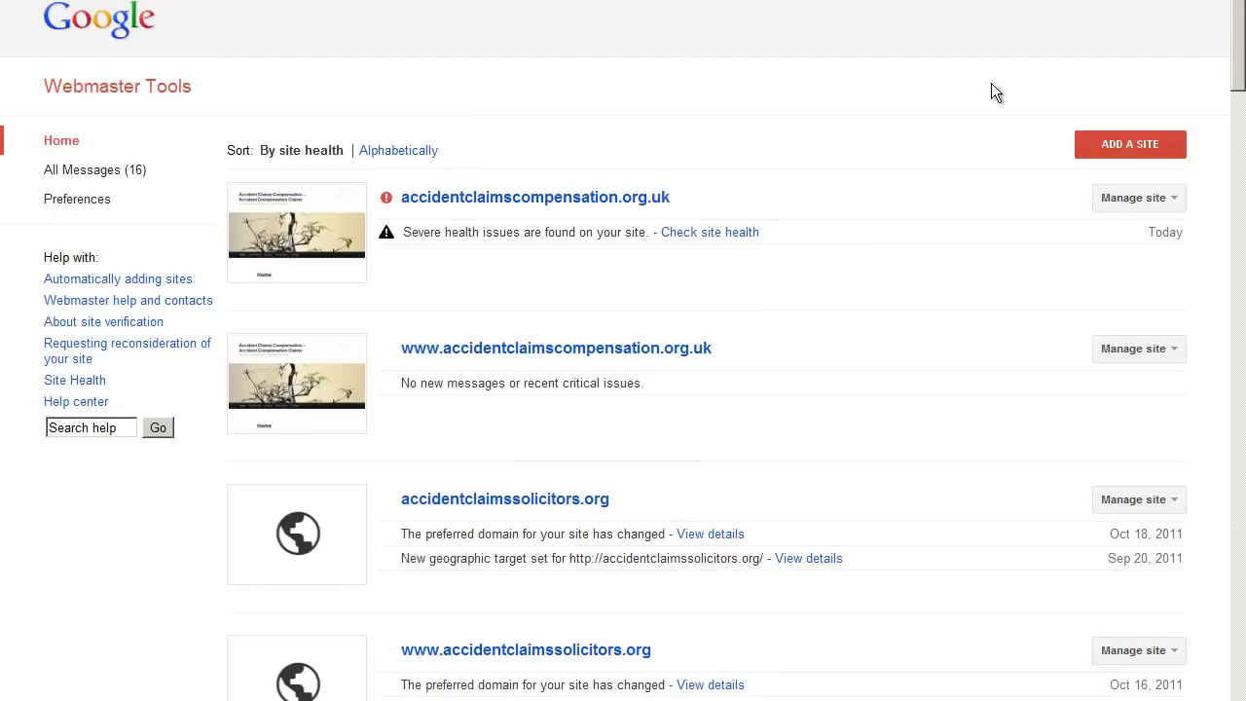
click(1127, 146)
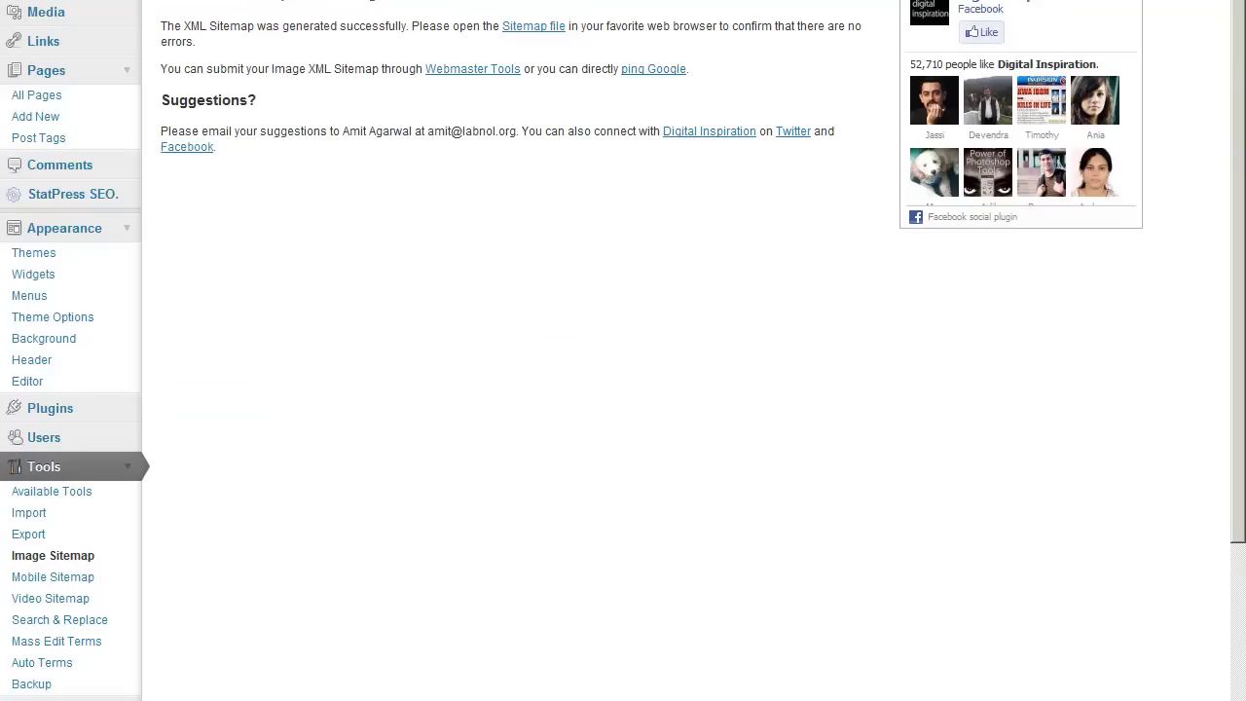
right_click(148, 0)
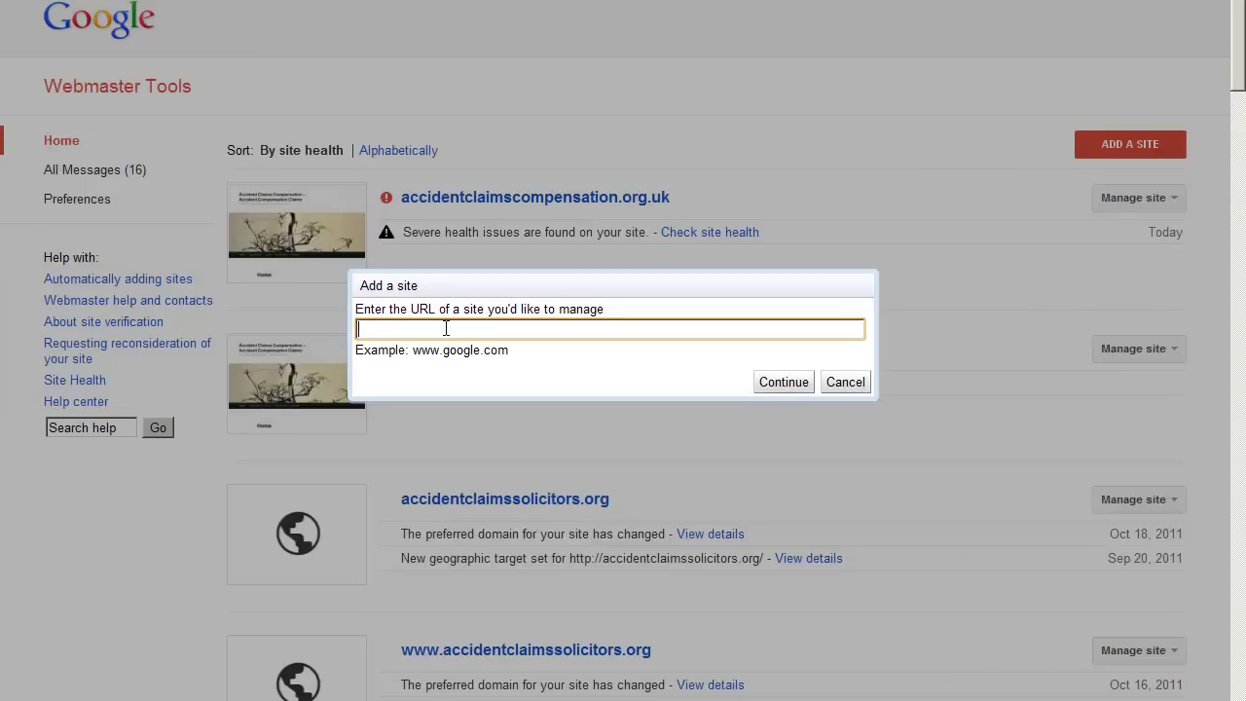
right_click(446, 328)
click(508, 424)
click(787, 386)
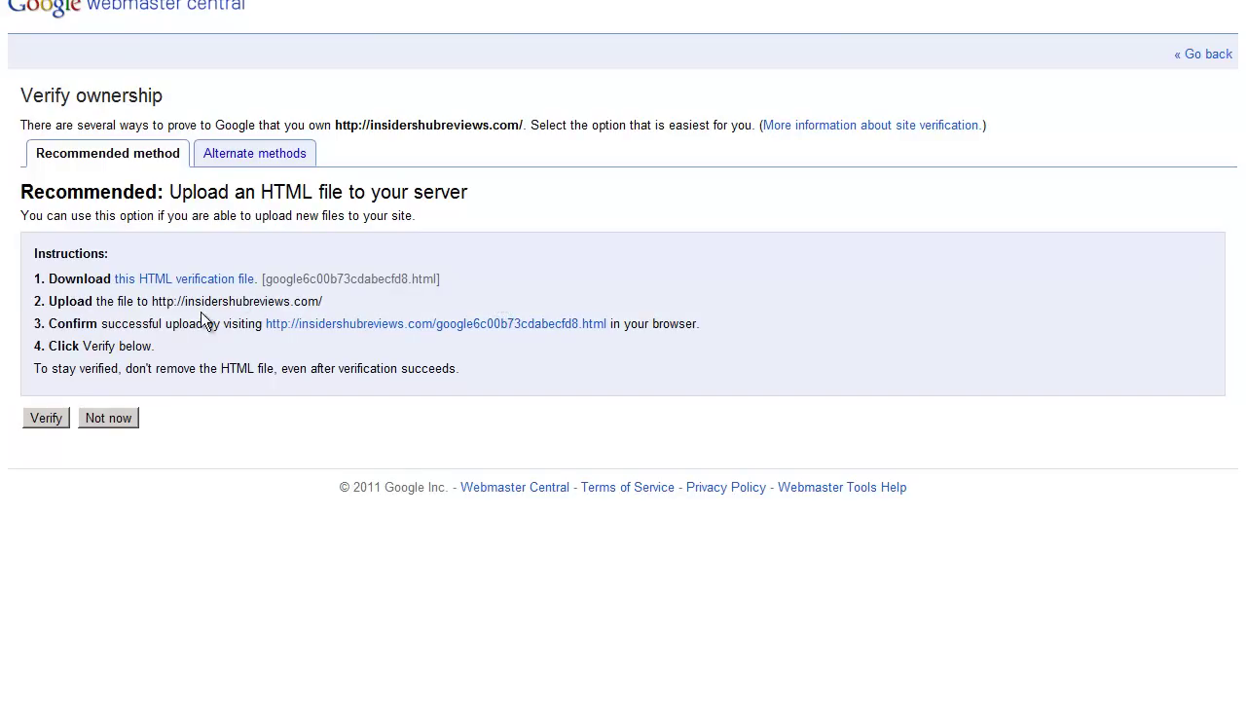
- Save Google's HTML verification file for the site to the Desktop
right_click(189, 285)
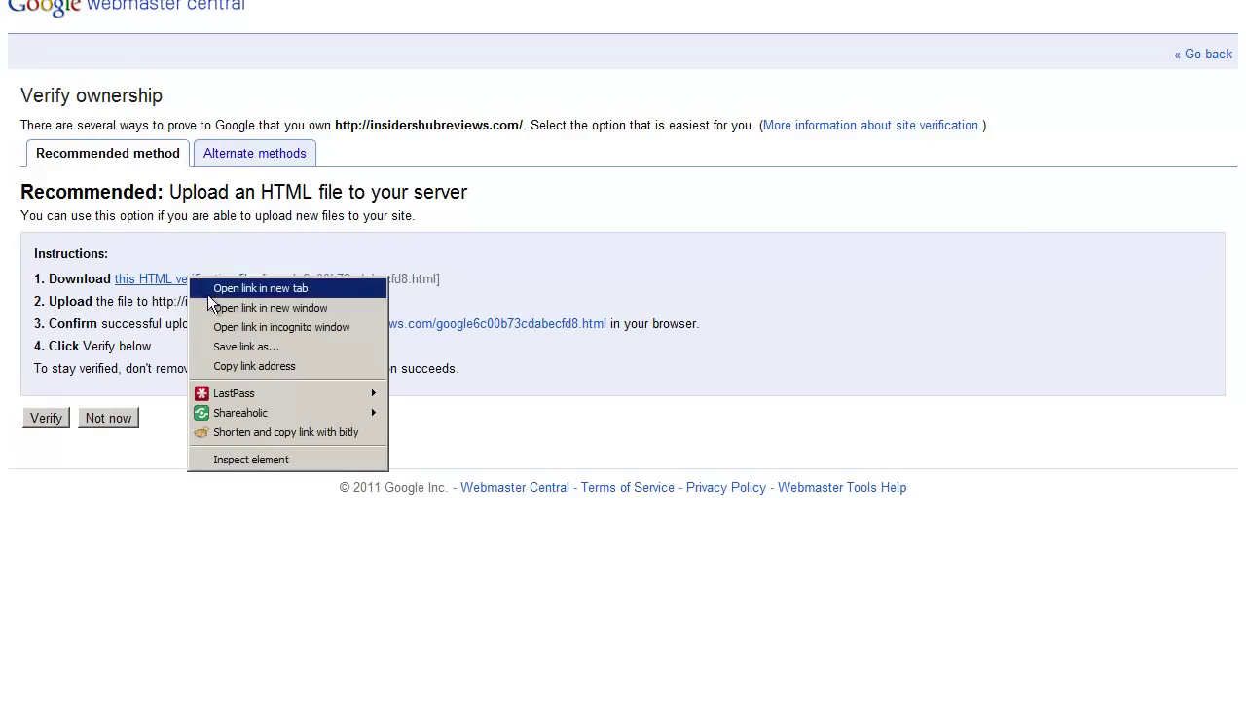
click(257, 348)
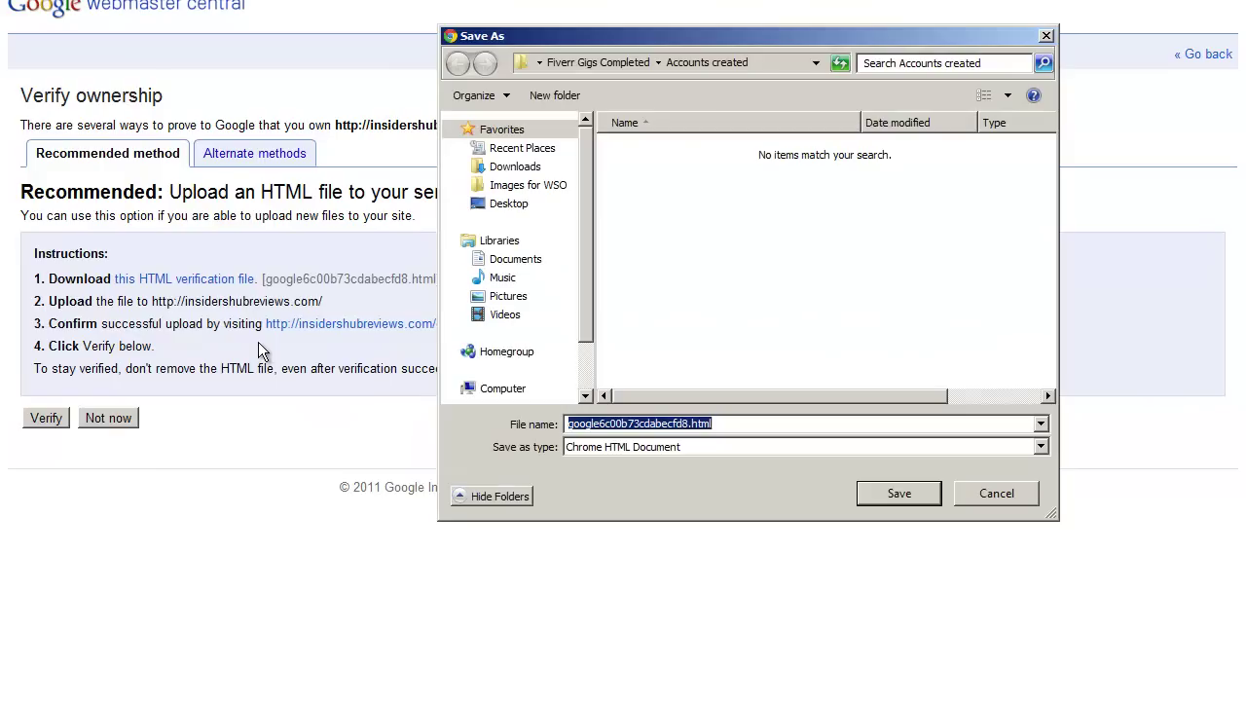
click(509, 204)
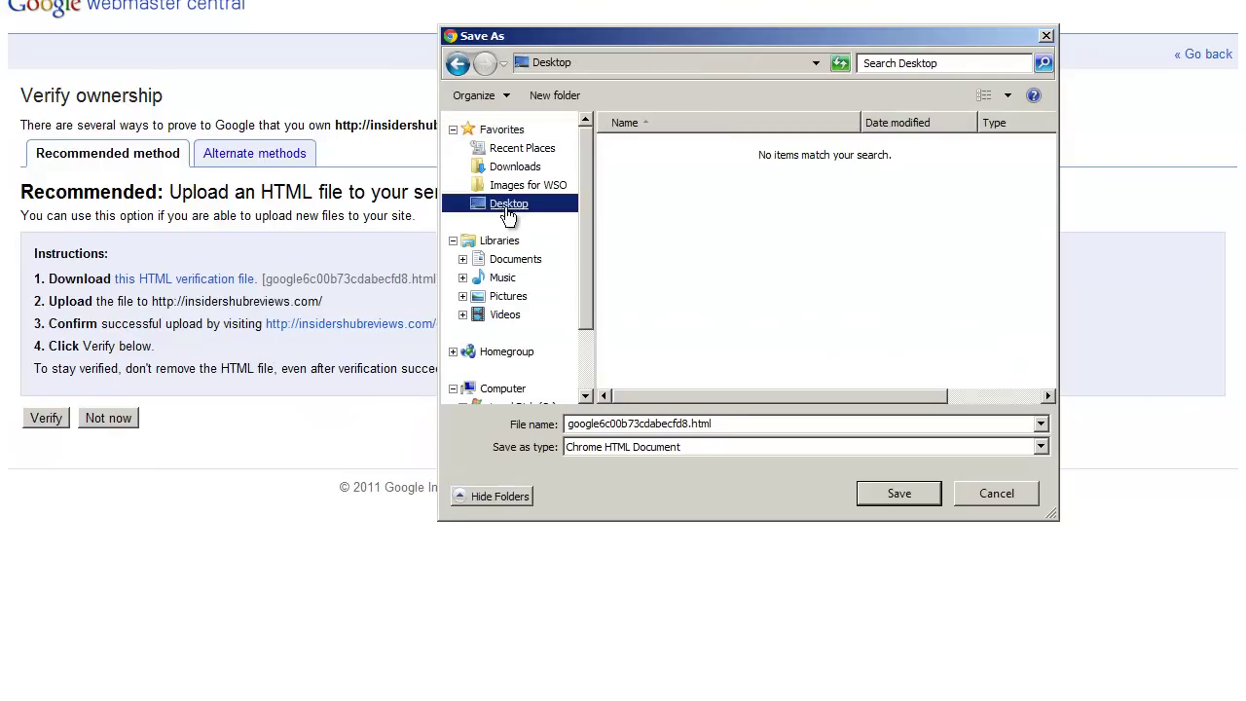
click(887, 496)
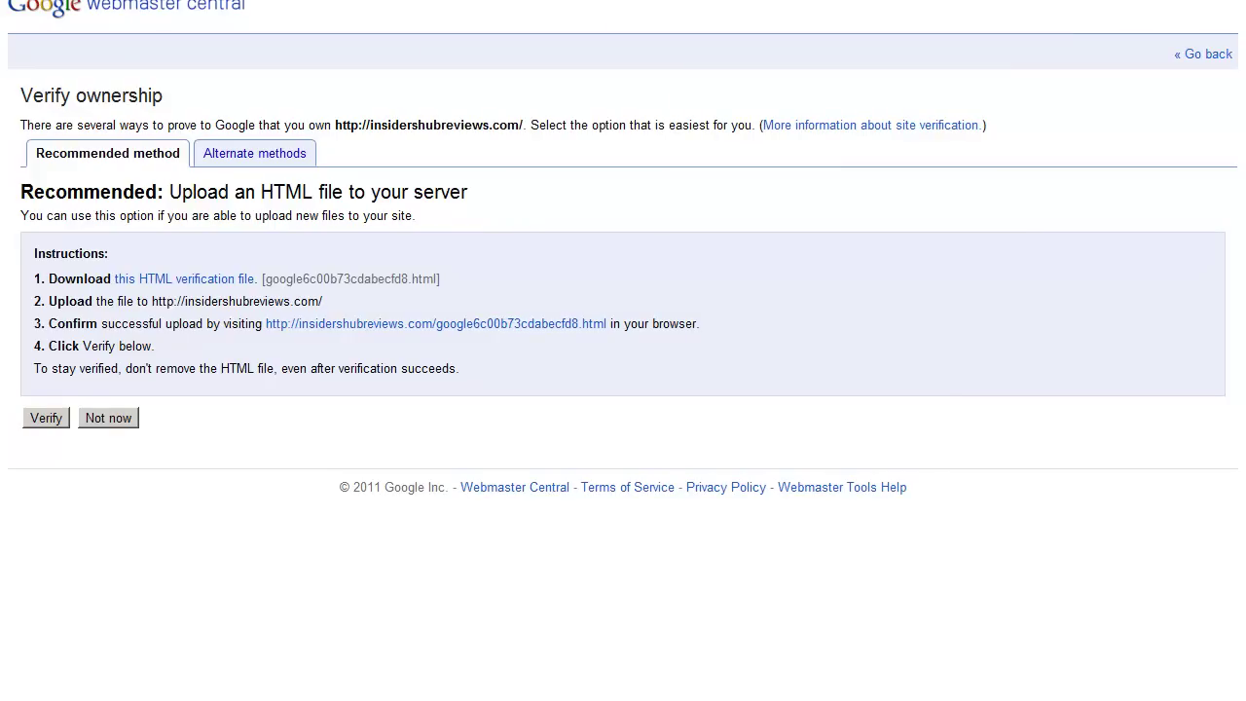
- Switch to FileZilla, reconnect to the insidershubreviews.com server in the current tab, and open the remote public_html folder
key(alt+Tab)
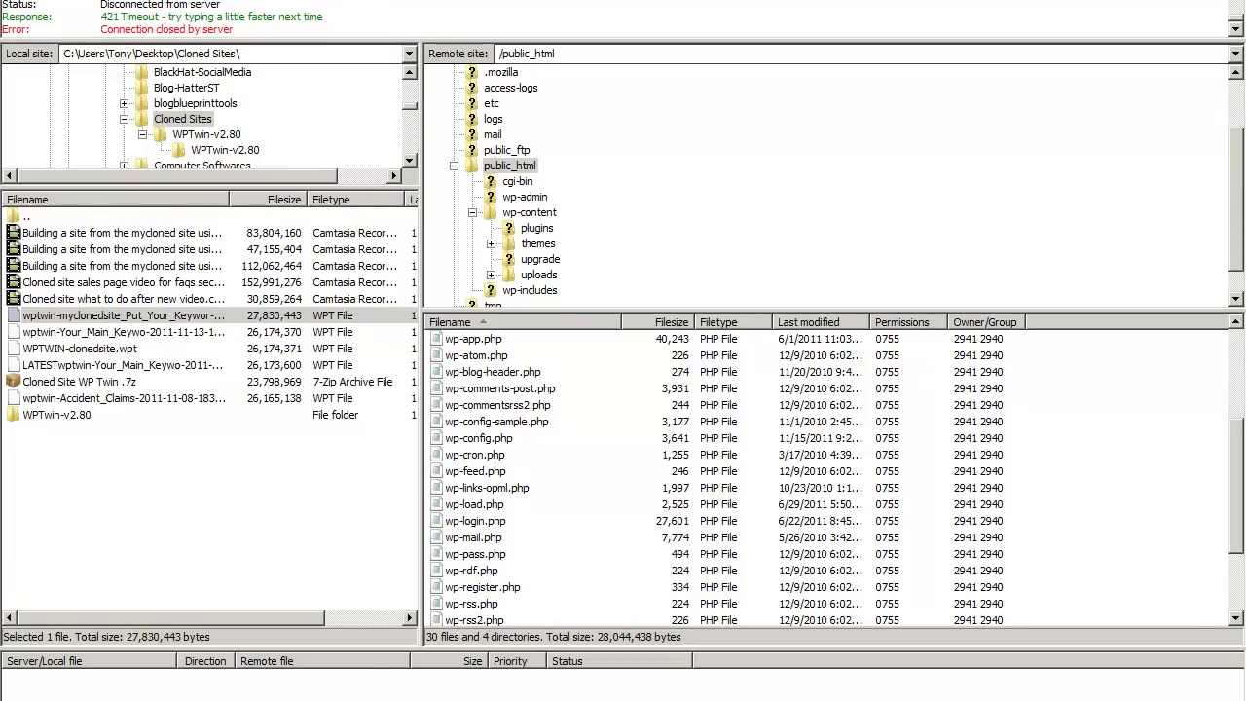
key(Return)
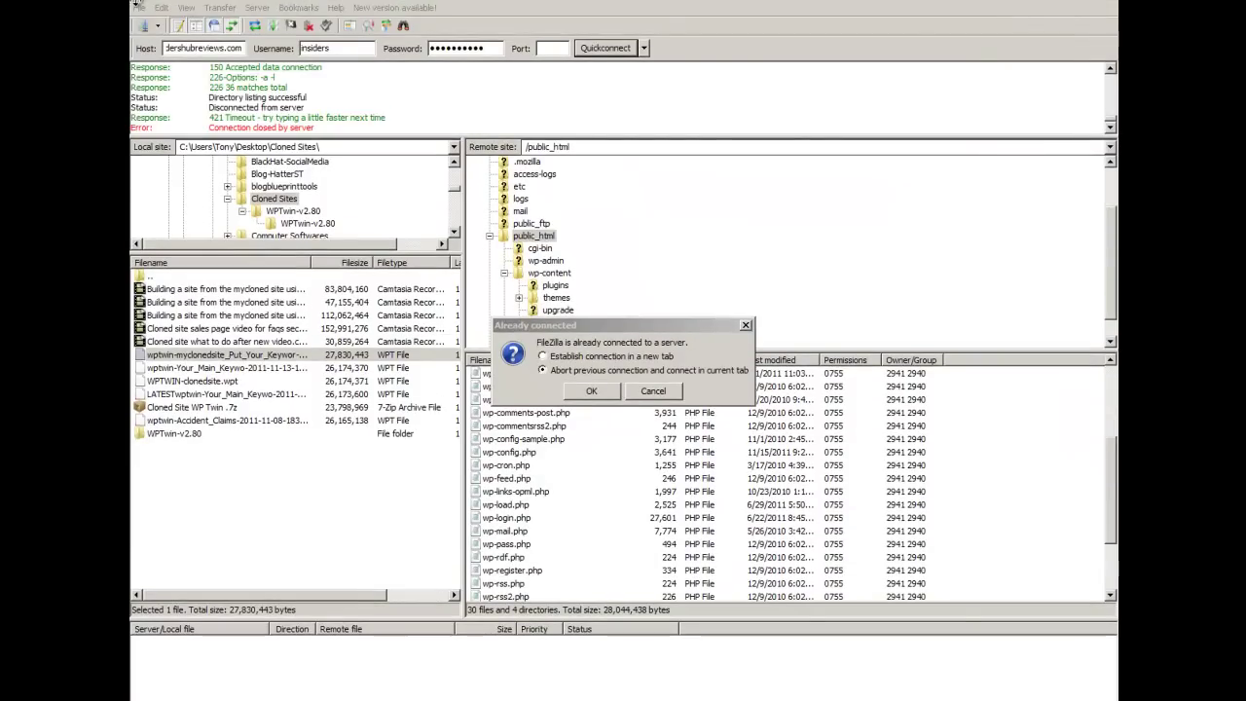
click(602, 391)
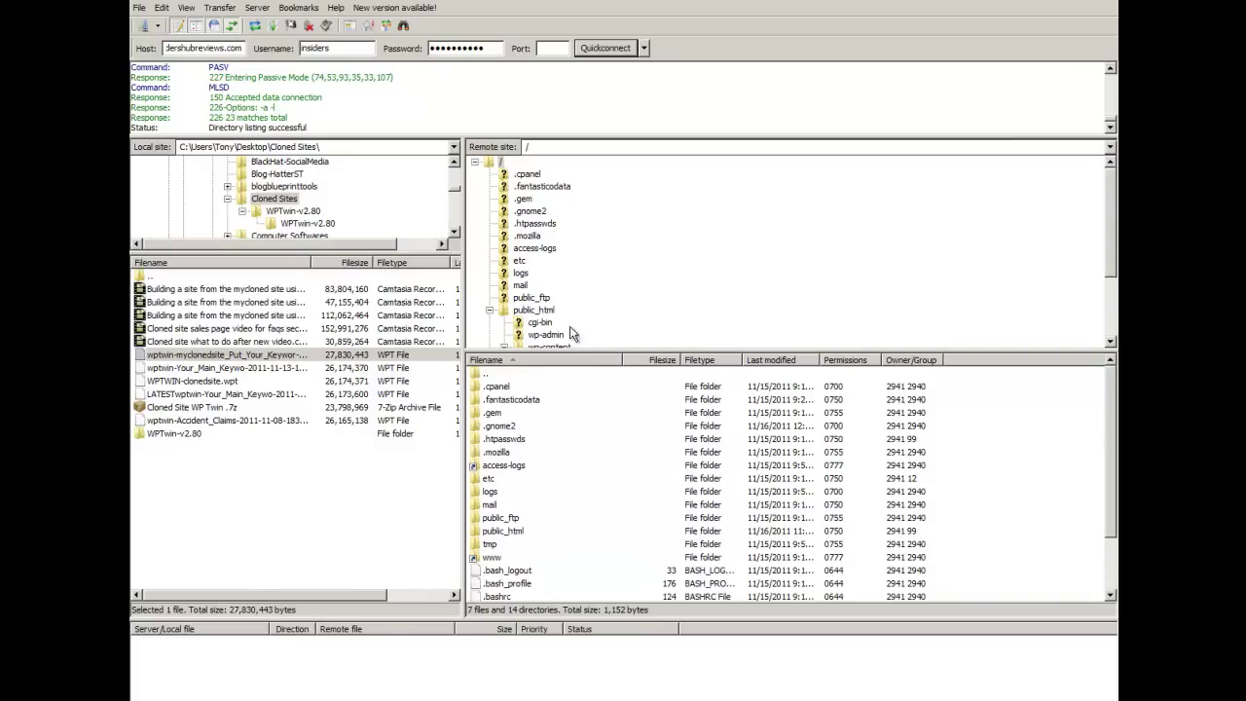
click(534, 310)
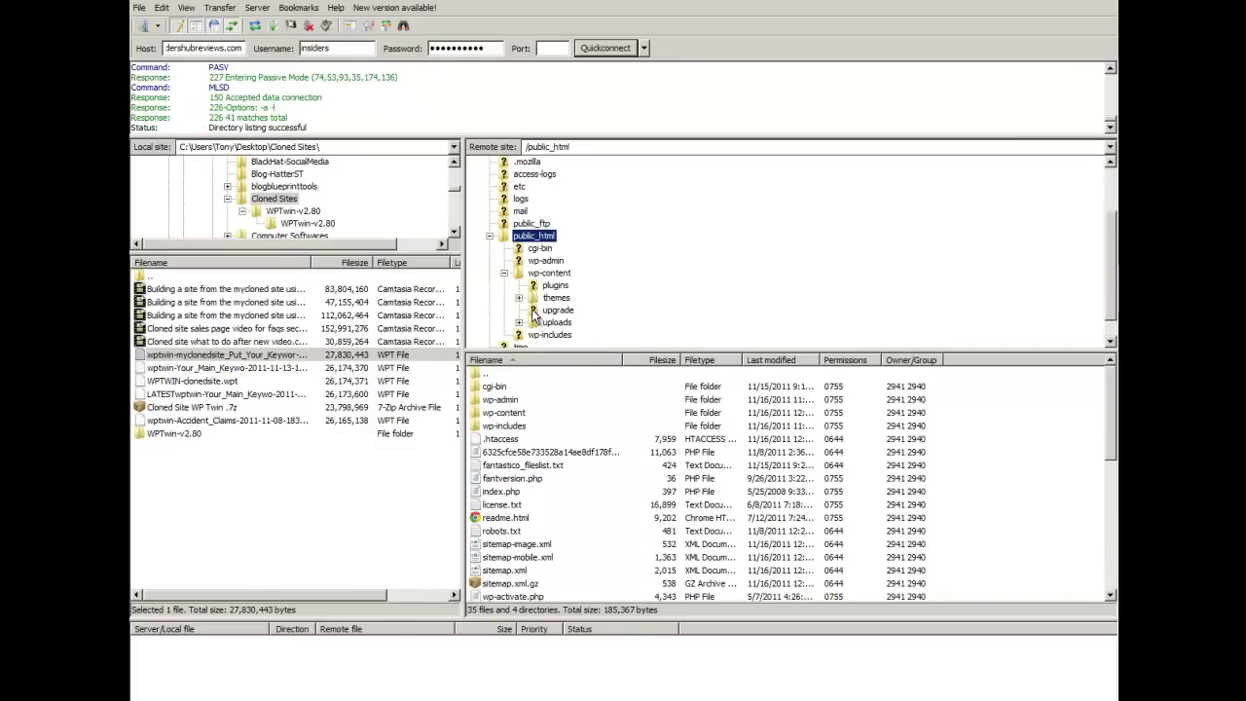
- Upload the Google HTML verification file from the local Desktop folder to the server's public_html folder
drag(456, 189, 456, 163)
click(183, 162)
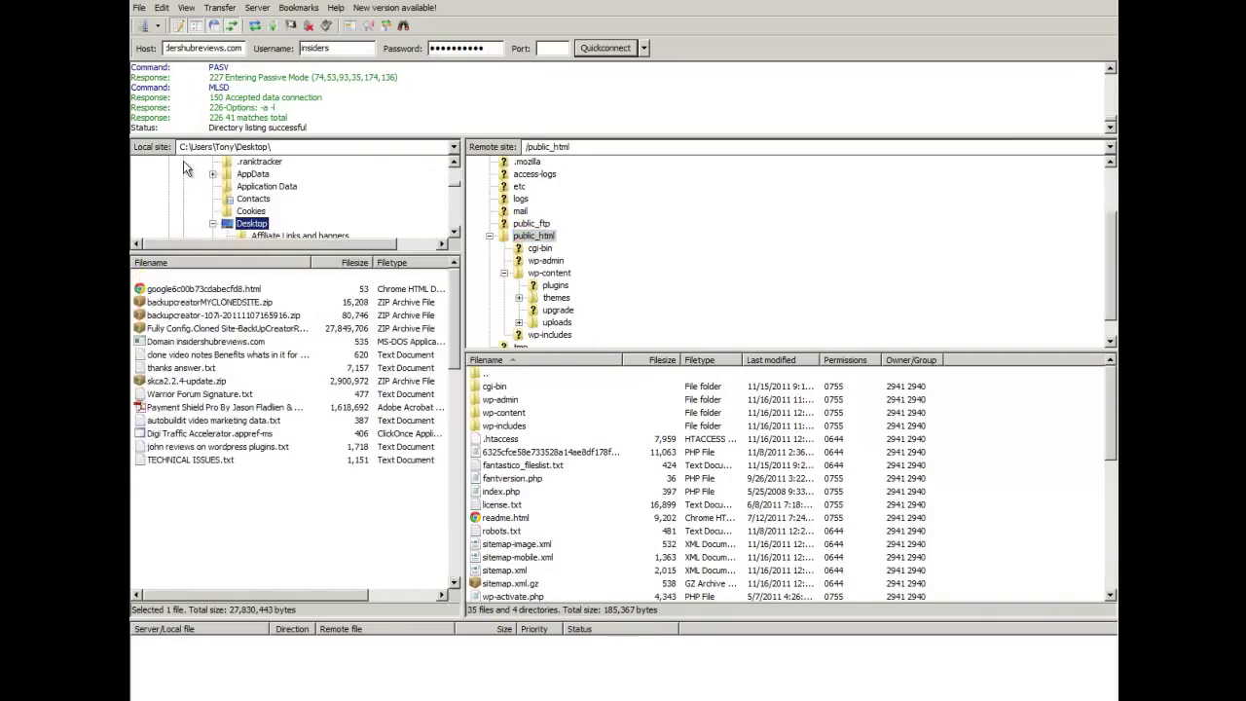
click(222, 290)
right_click(223, 293)
click(255, 298)
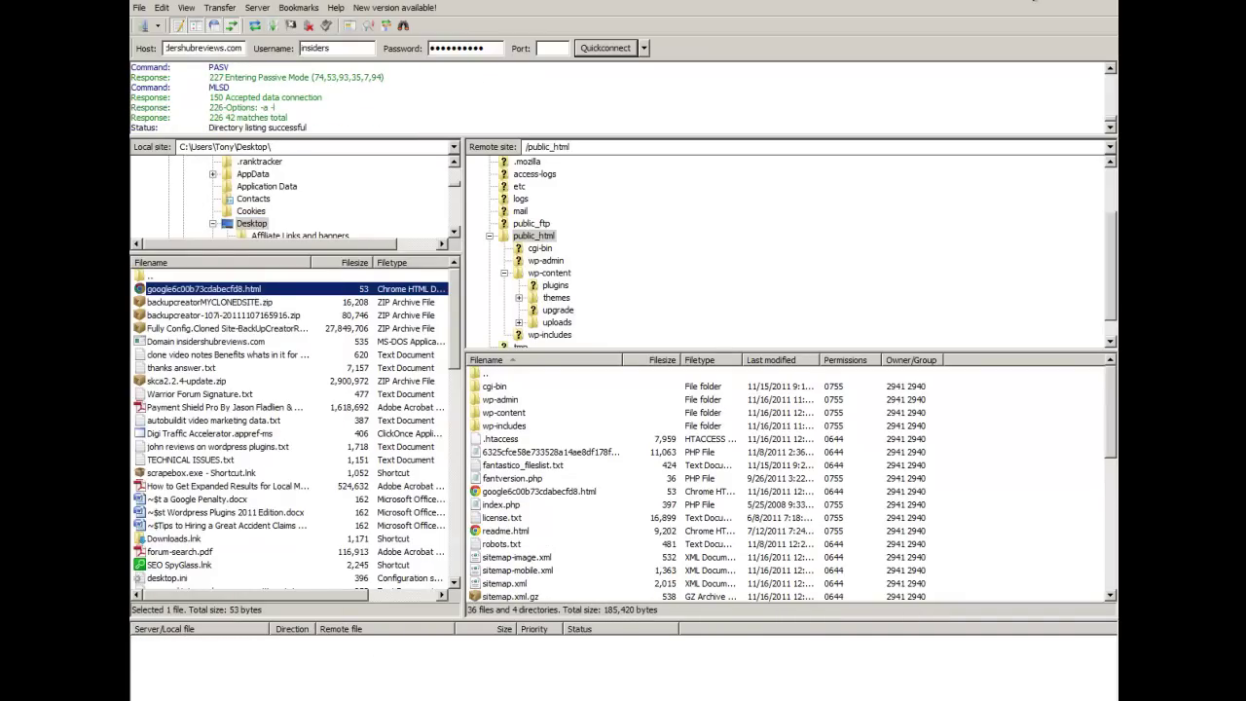
- Return to the browser, check that the uploaded verification file opens online, and verify ownership of insidershubreviews.com, continuing to its dashboard
click(1054, 1)
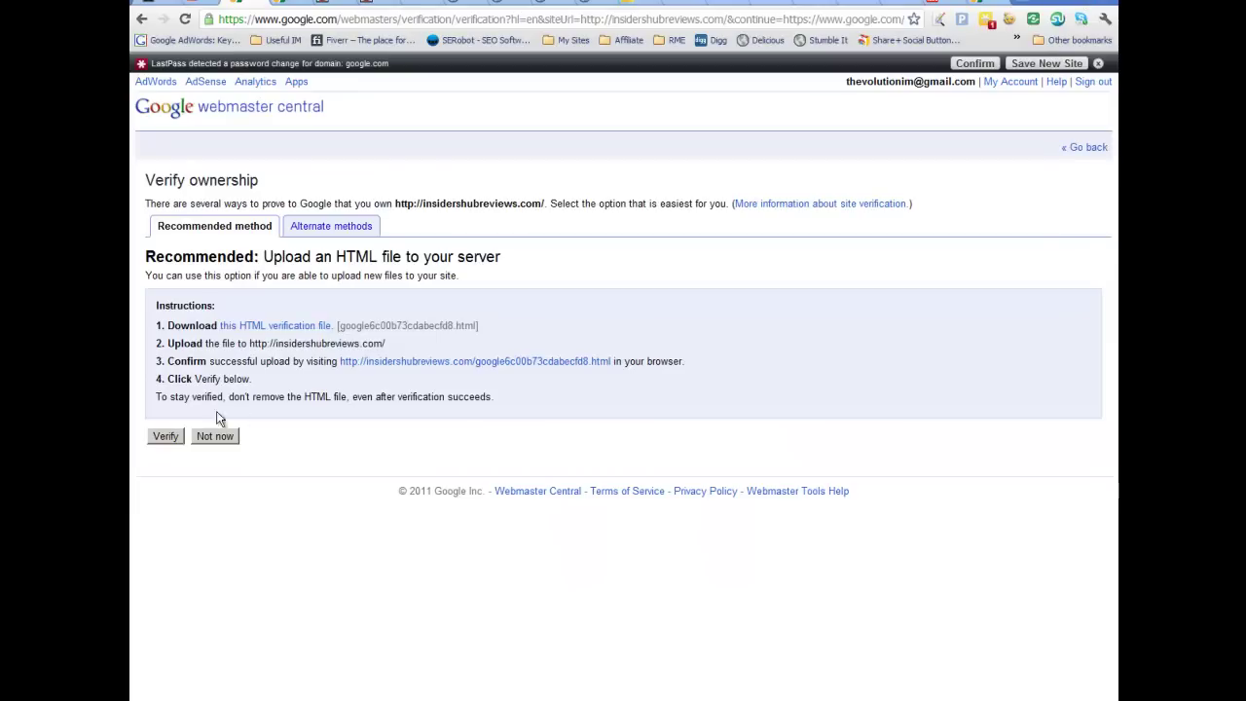
click(417, 362)
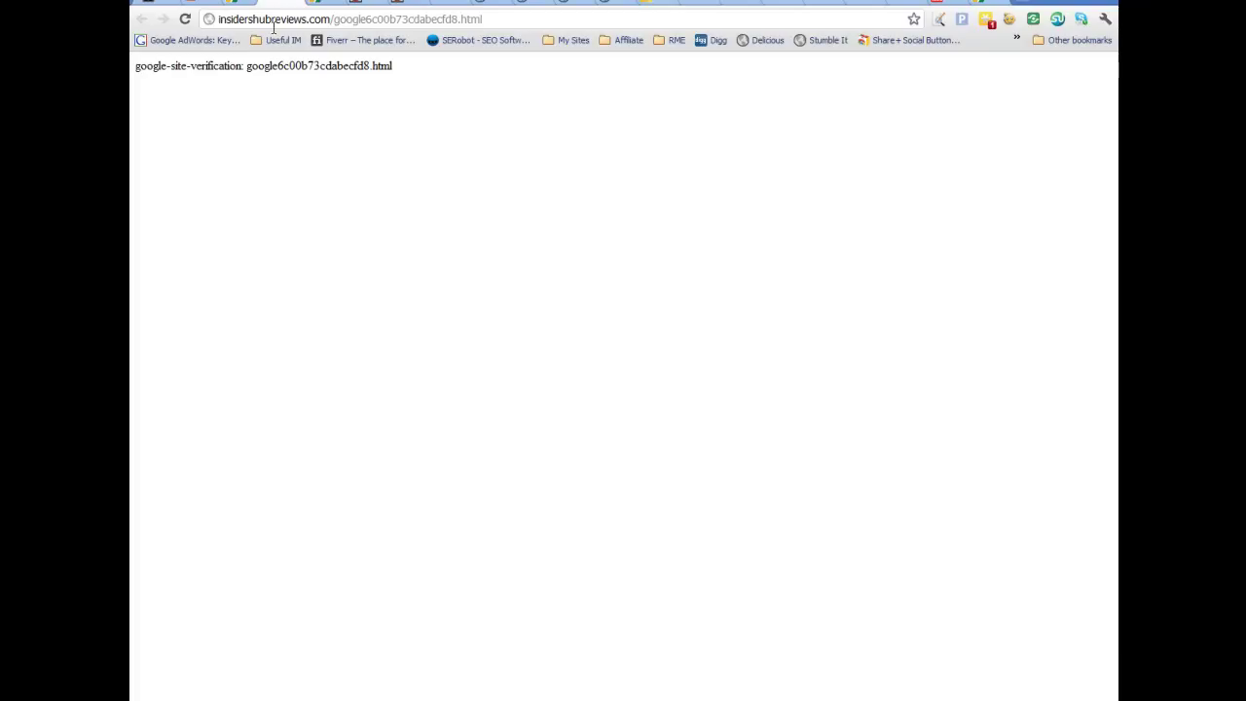
drag(397, 68, 137, 67)
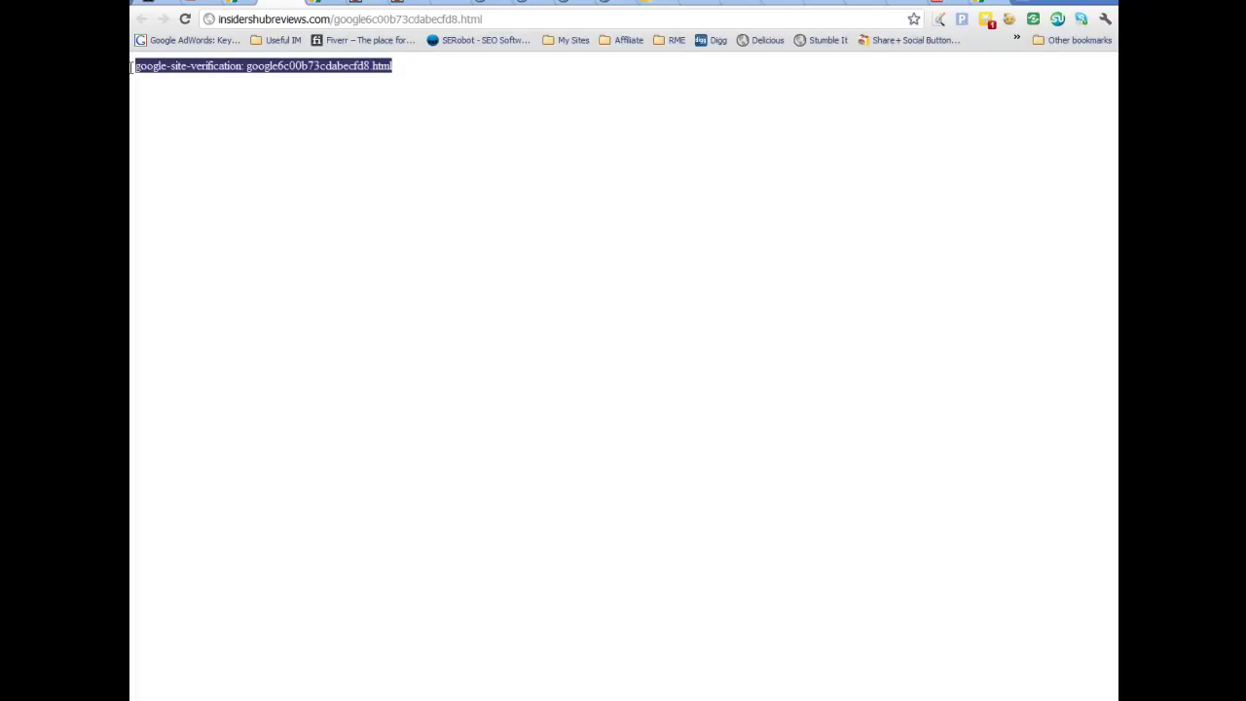
click(457, 173)
click(297, 5)
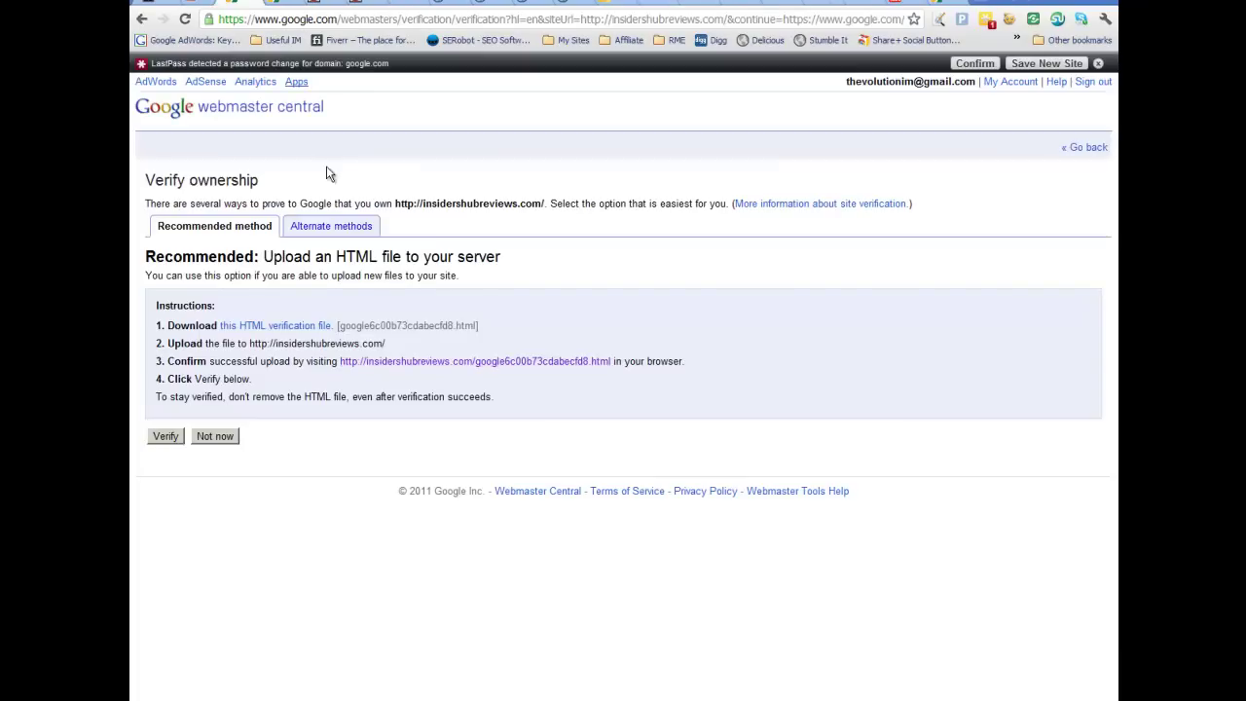
click(173, 438)
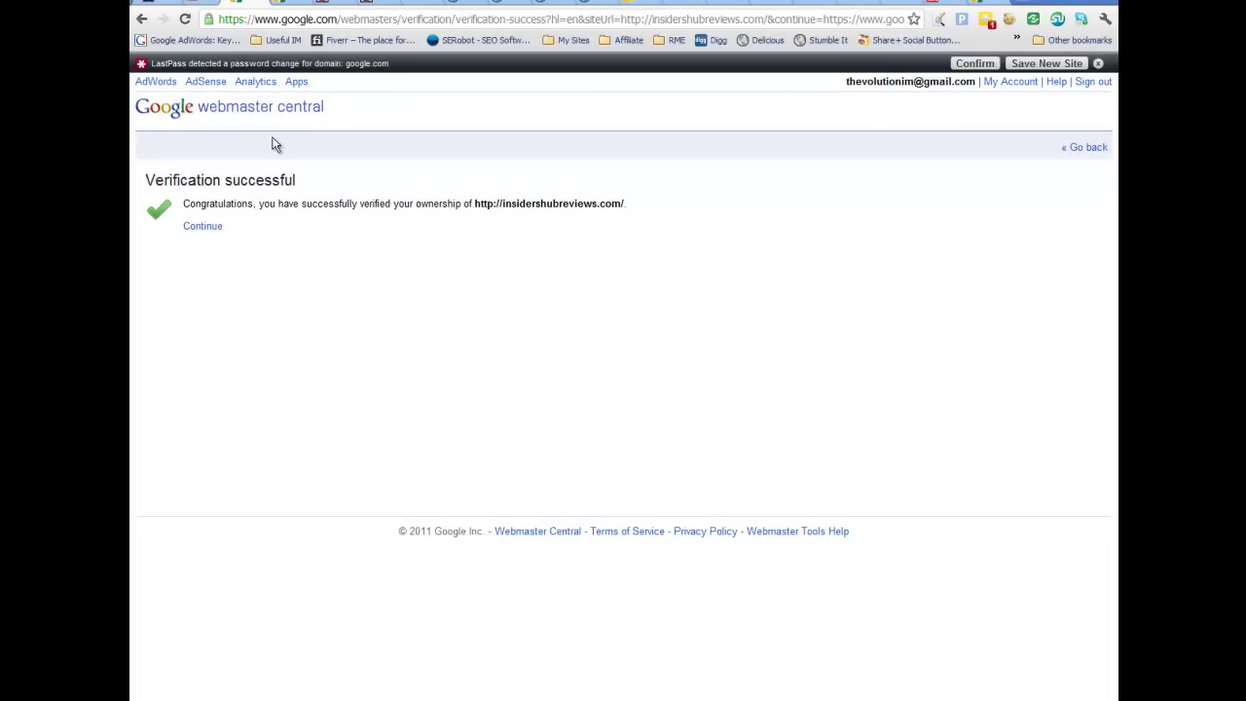
click(211, 233)
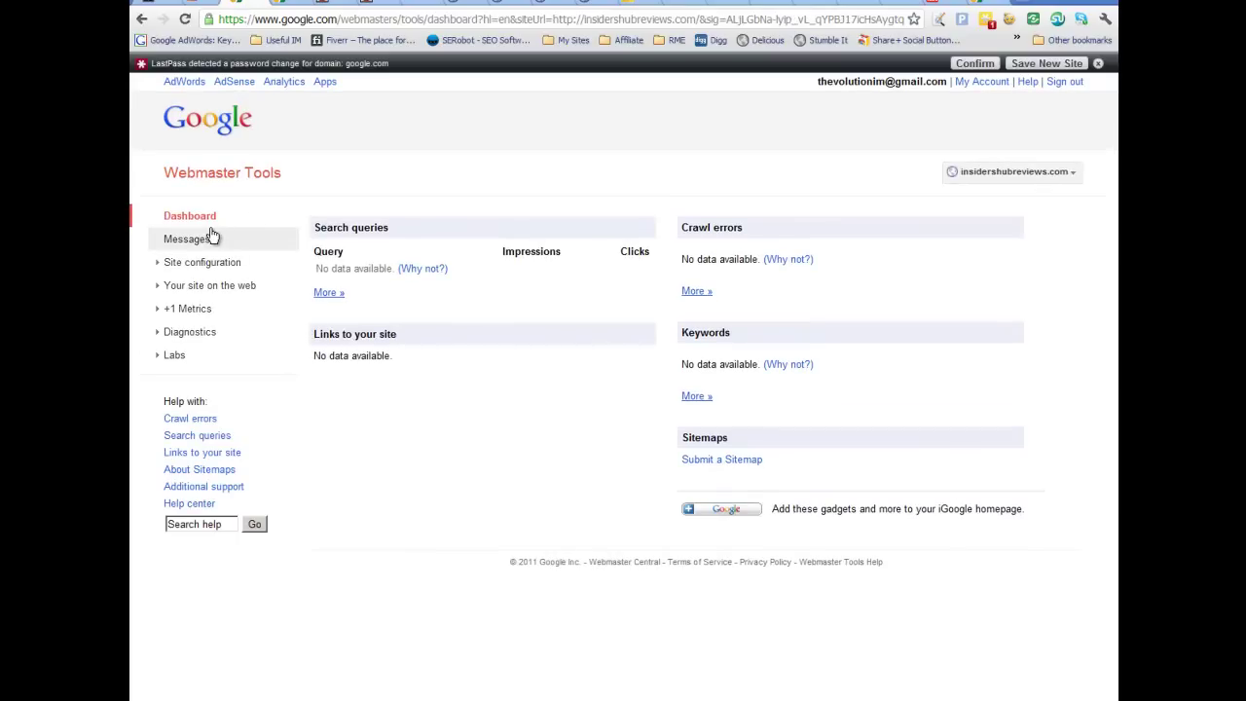
- Look through the Site configuration, Your site on the web and +1 Metrics sections, and open the site's Sitemaps page
click(162, 261)
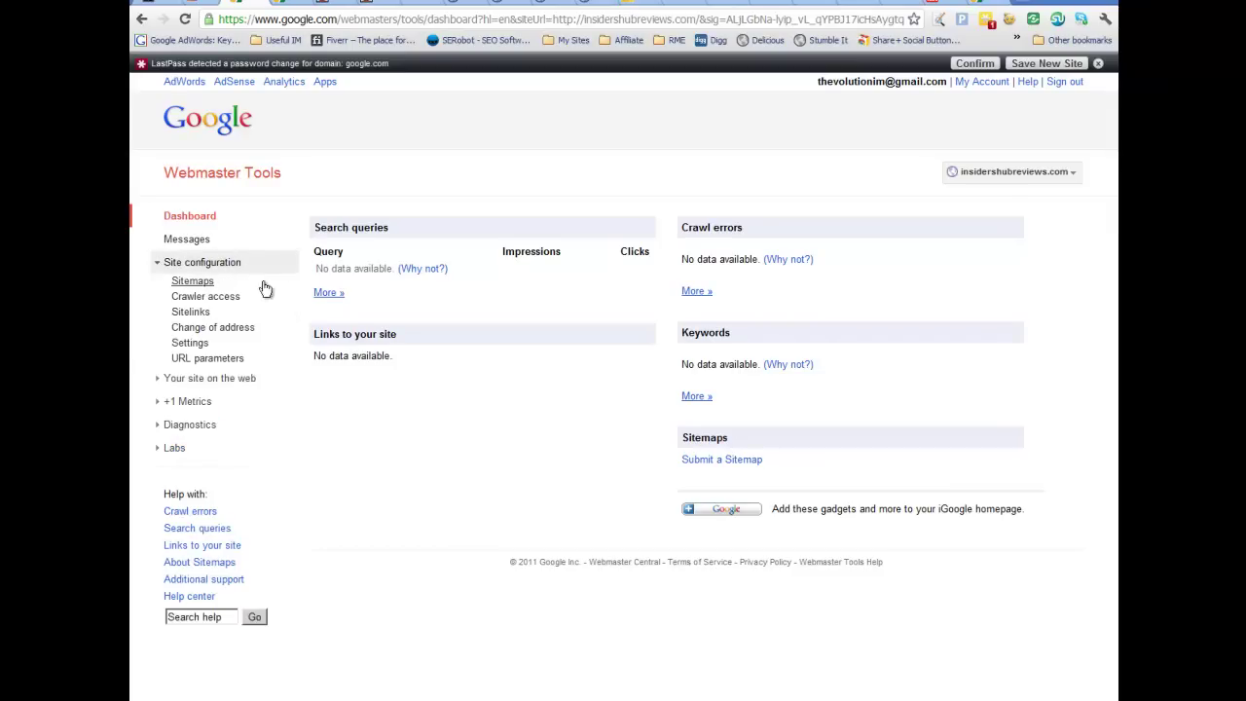
click(158, 379)
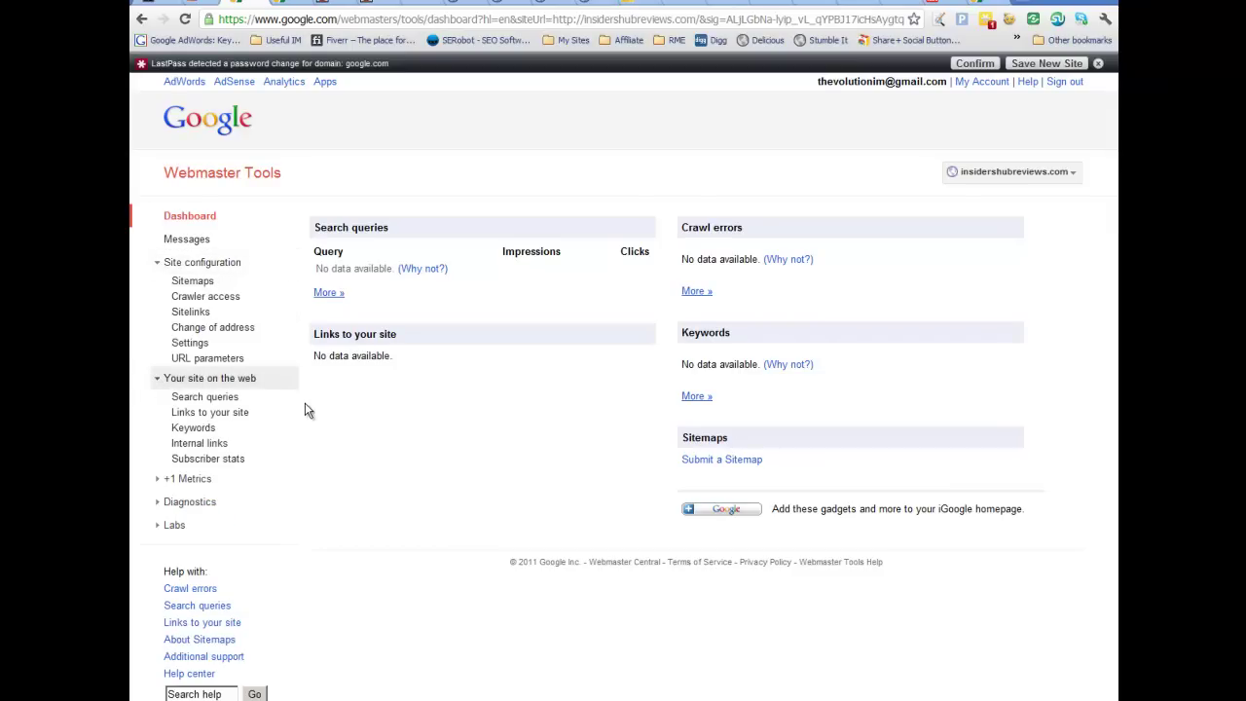
click(157, 479)
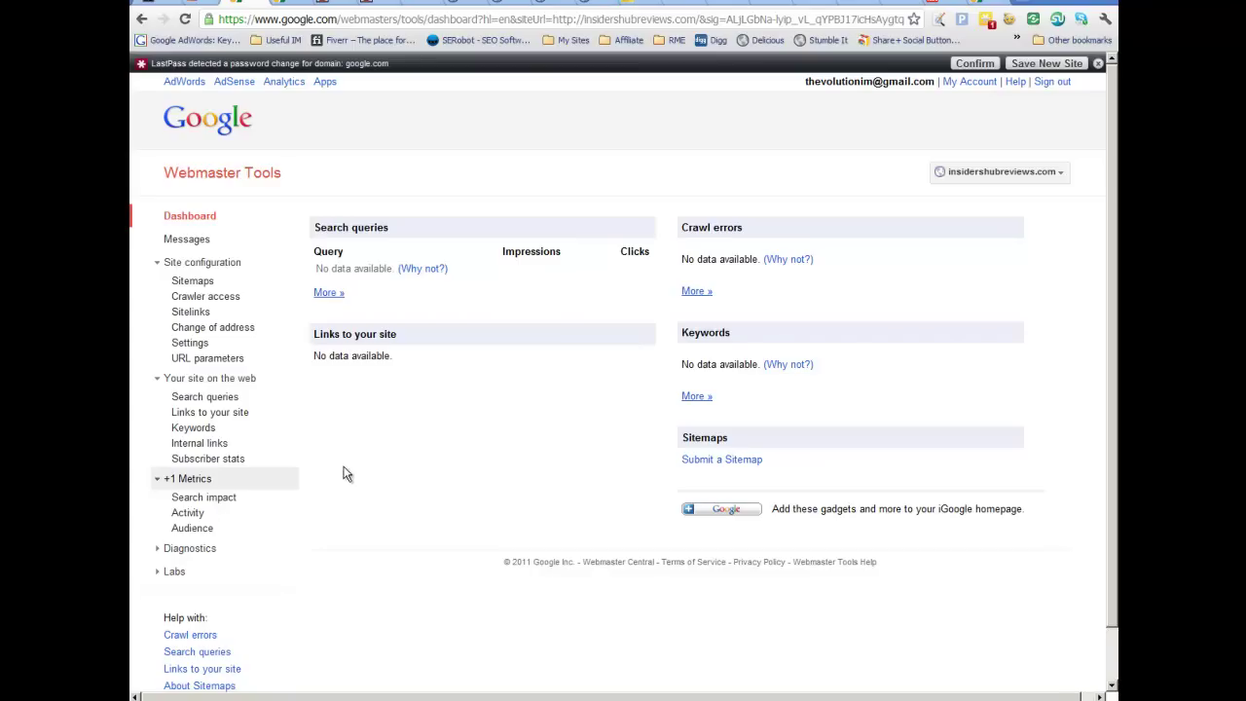
click(195, 281)
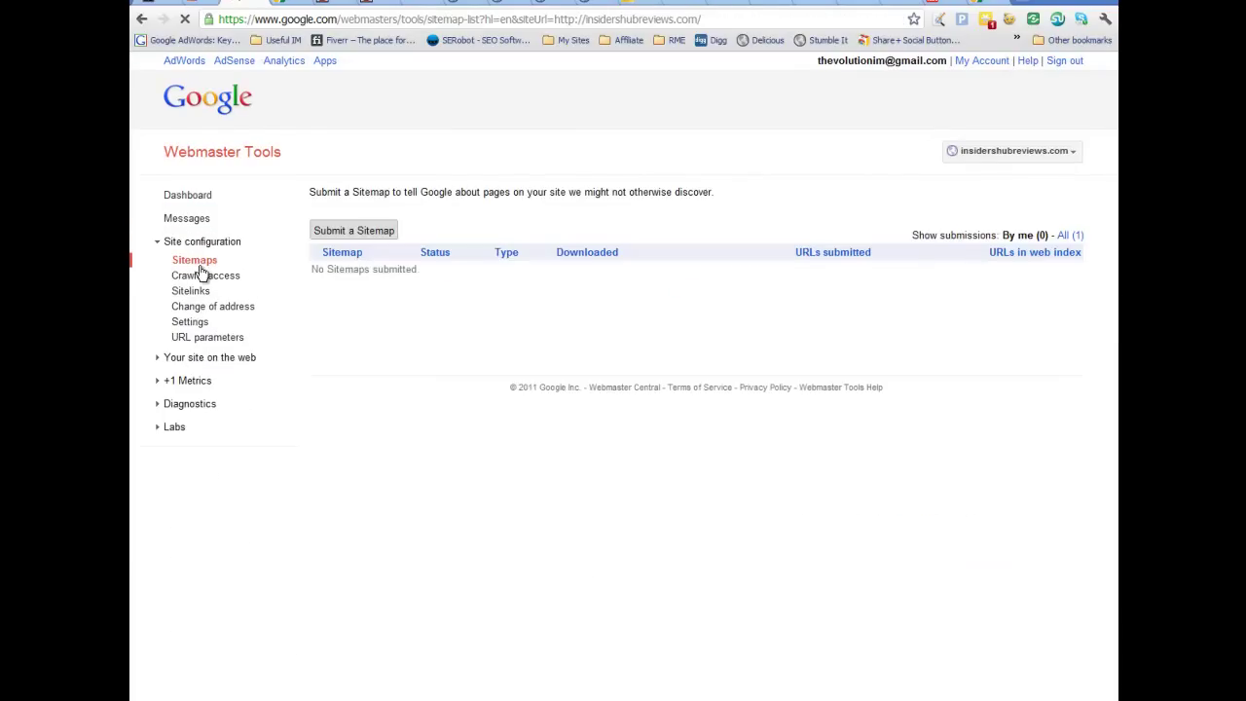
- Submit sitemap.xml as a sitemap for insidershubreviews.com
click(361, 251)
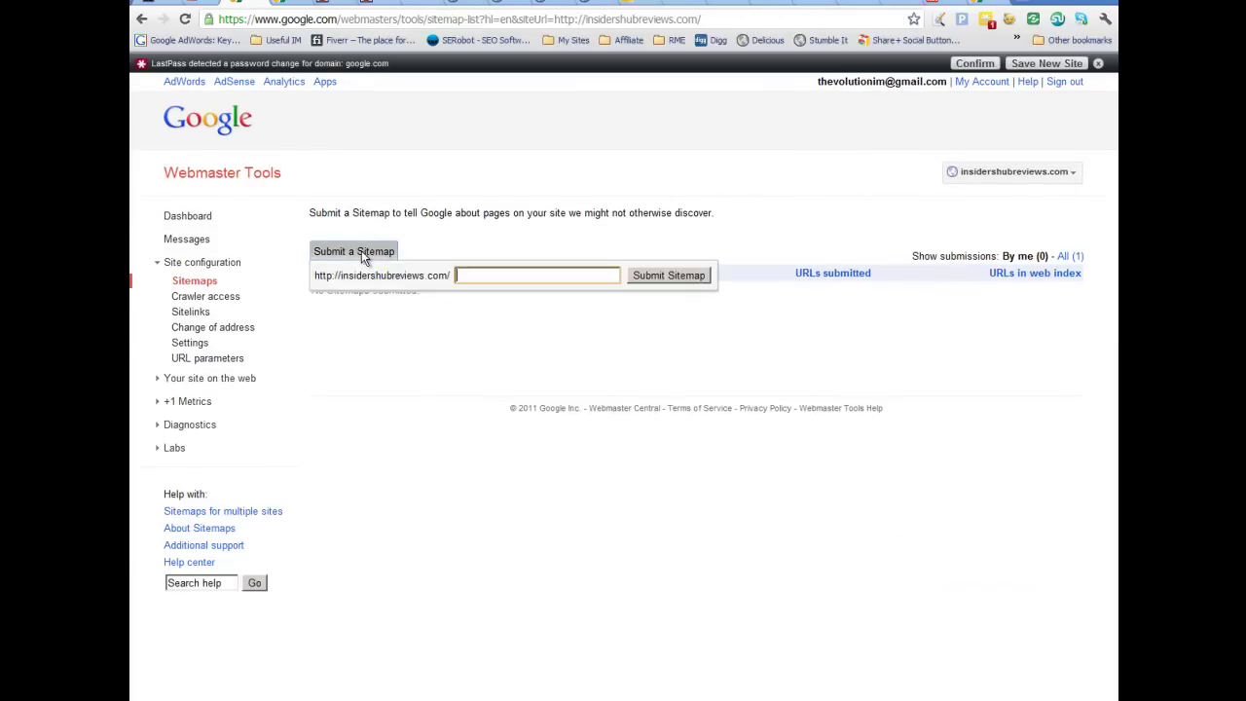
click(489, 274)
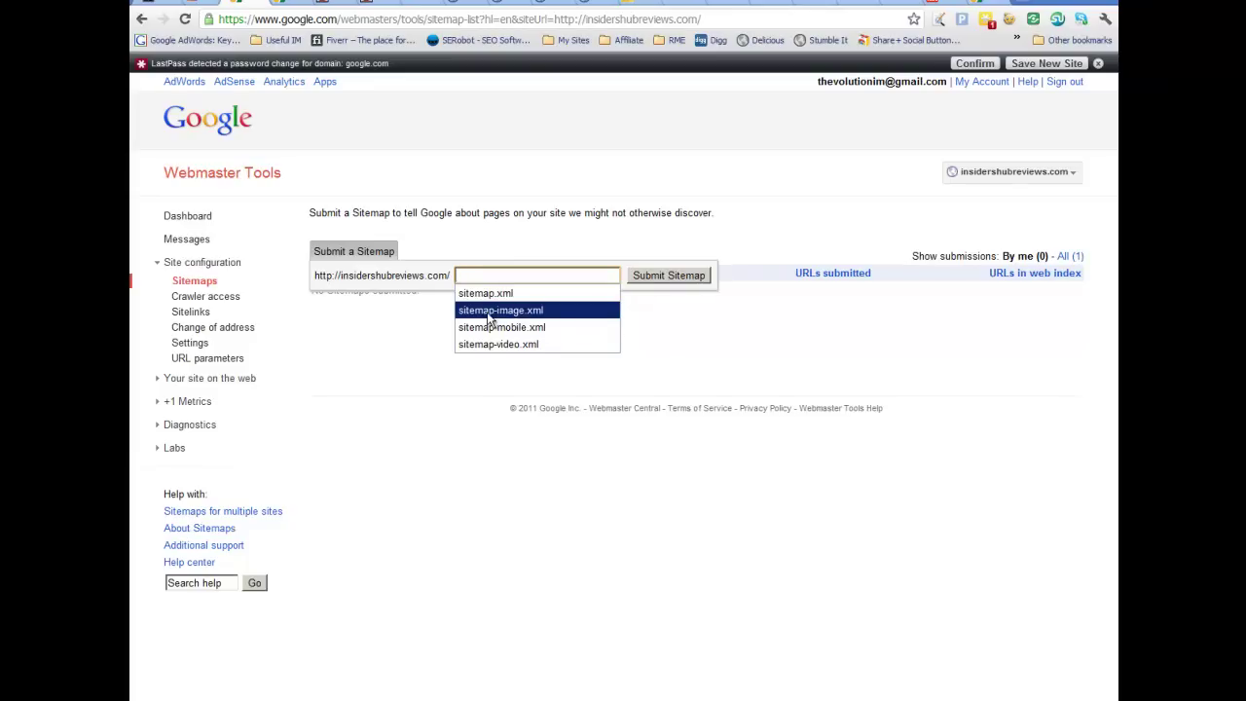
click(549, 296)
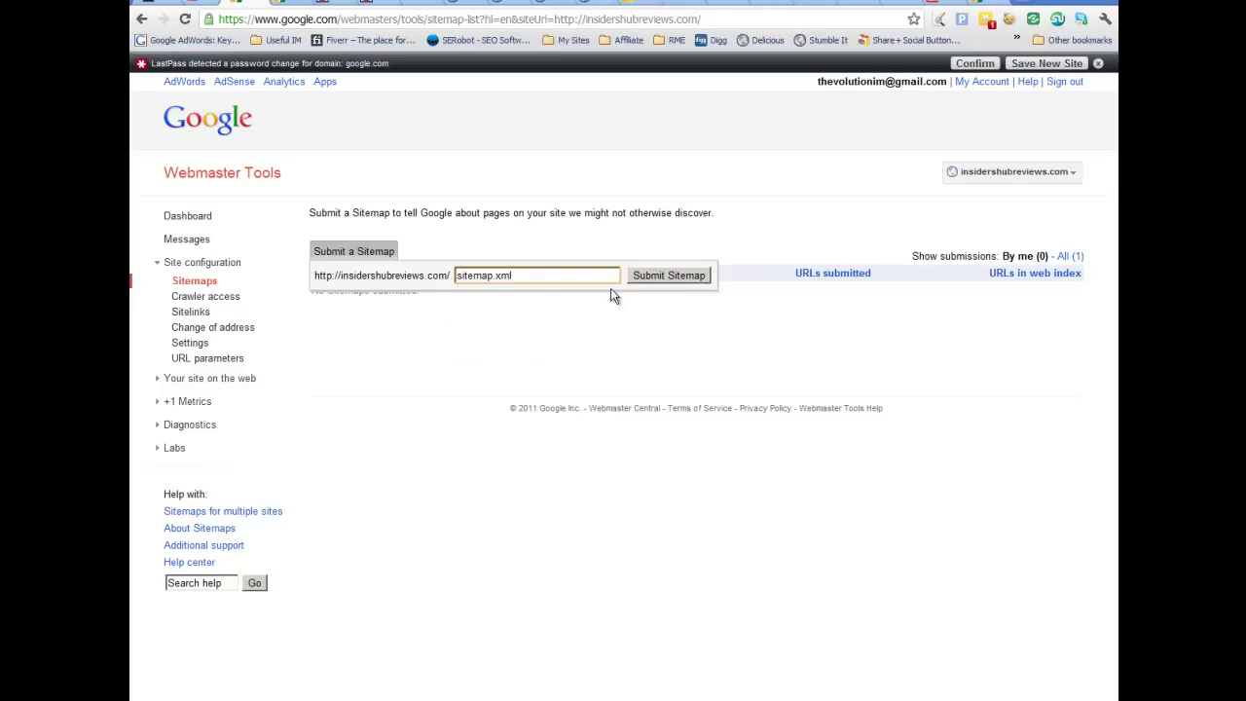
click(664, 278)
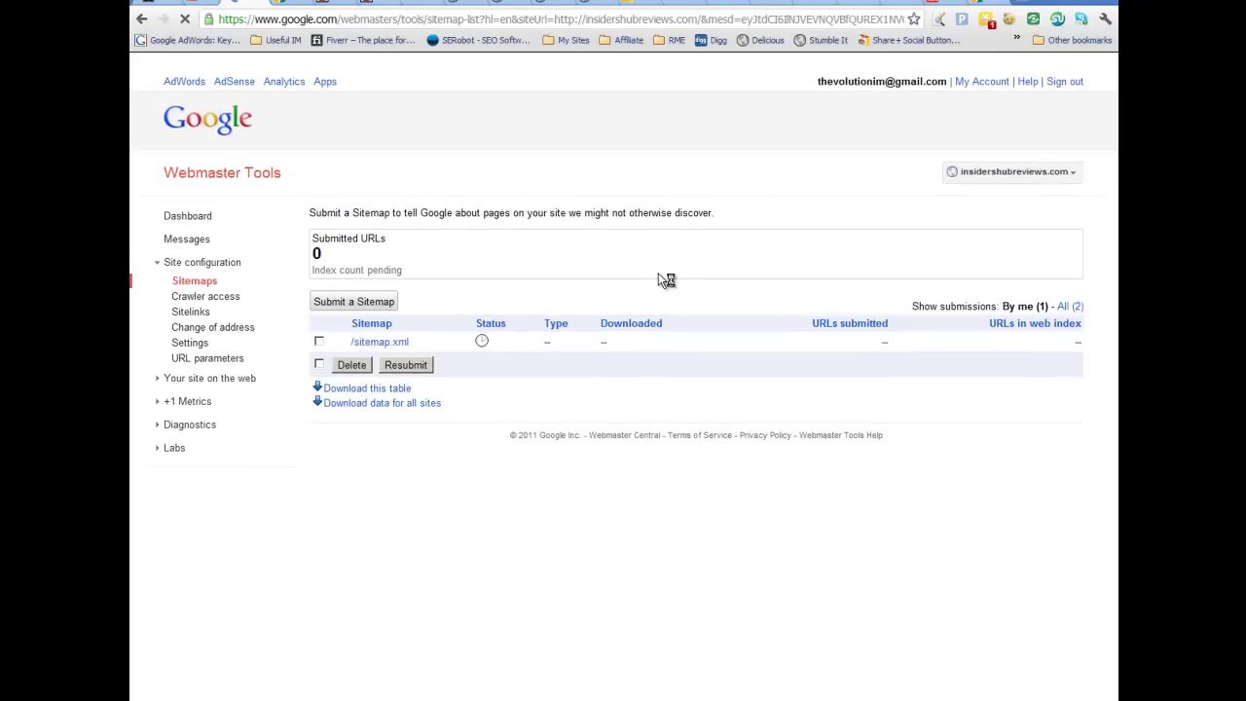
- Submit the image sitemap sitemap-image.xml for insidershubreviews.com
click(357, 304)
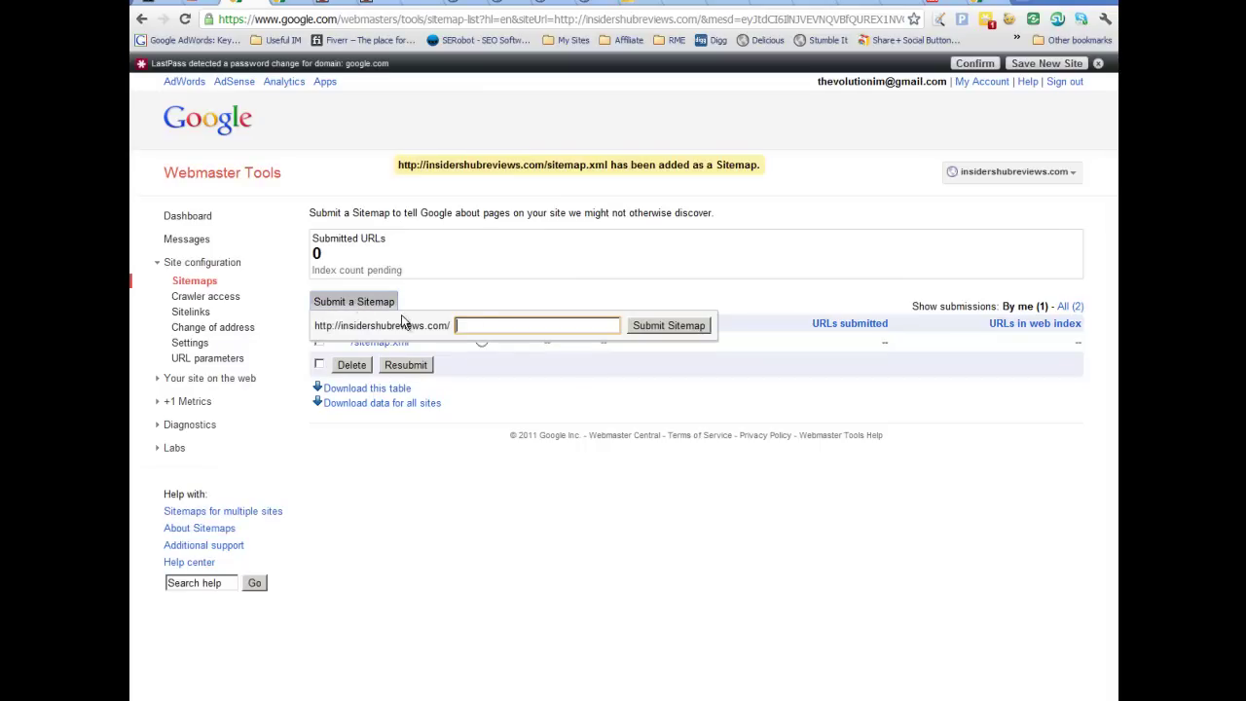
click(492, 331)
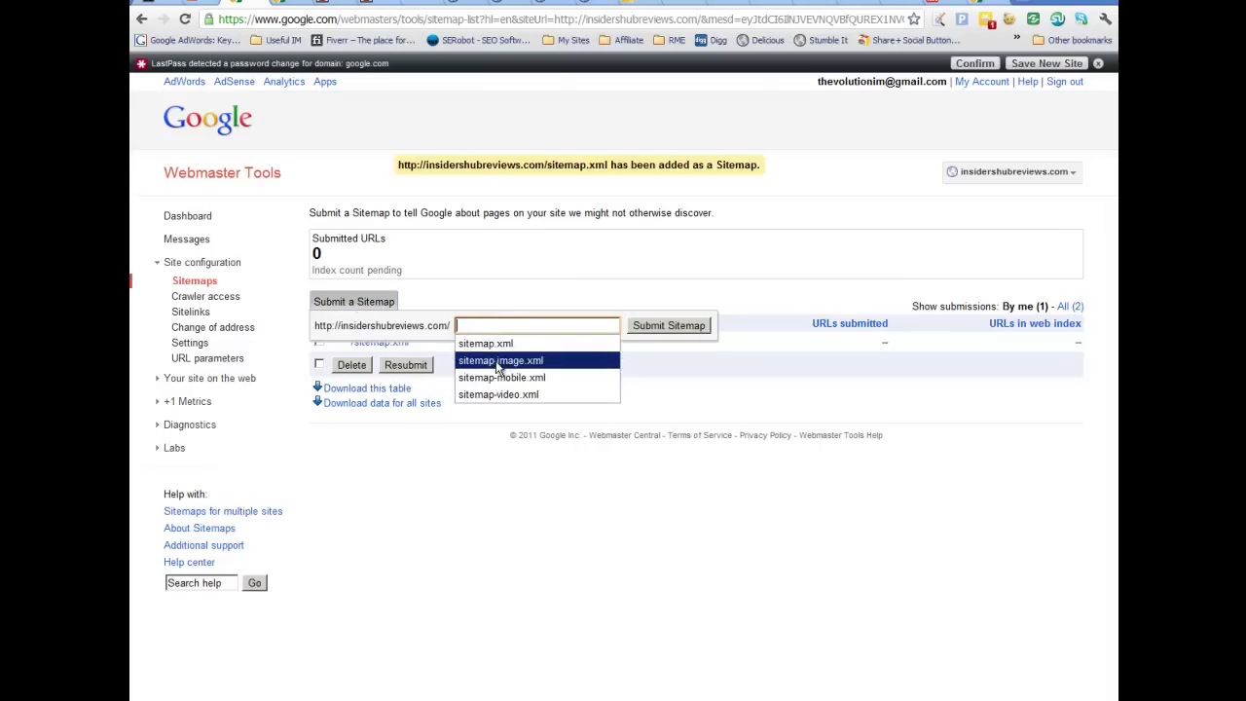
click(497, 361)
click(697, 329)
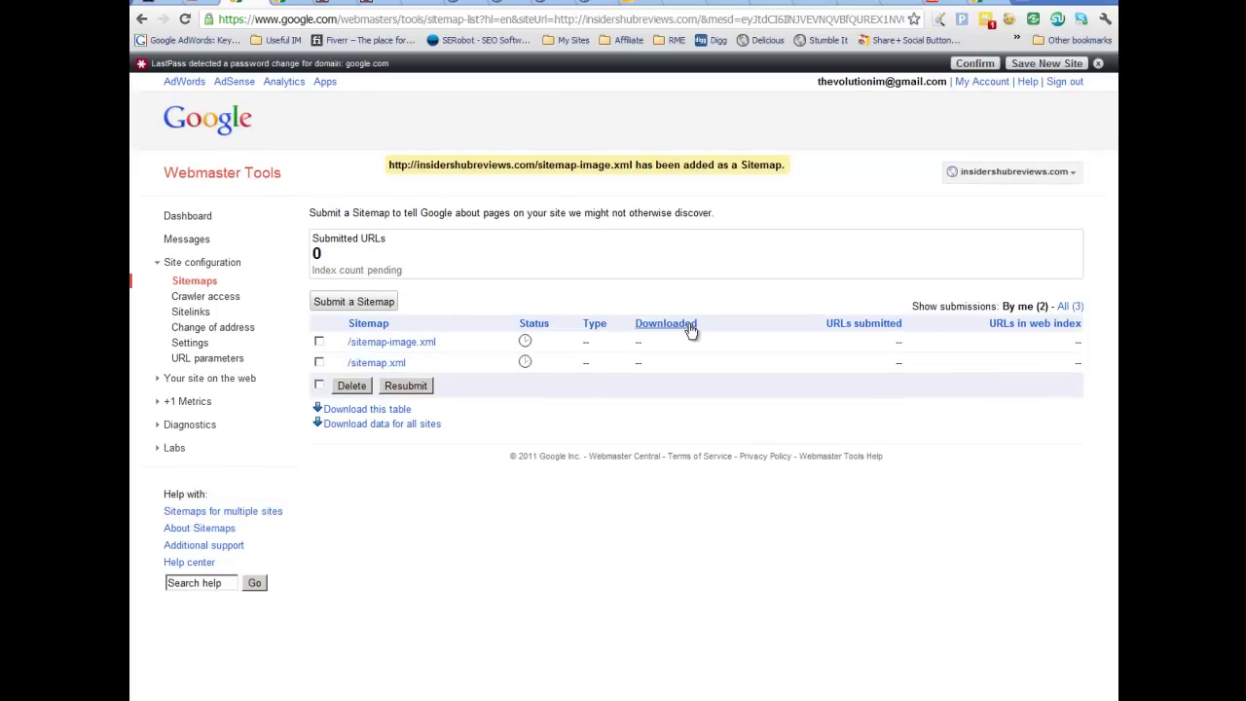
- Submit the mobile sitemap sitemap-mobile.xml for insidershubreviews.com
click(380, 303)
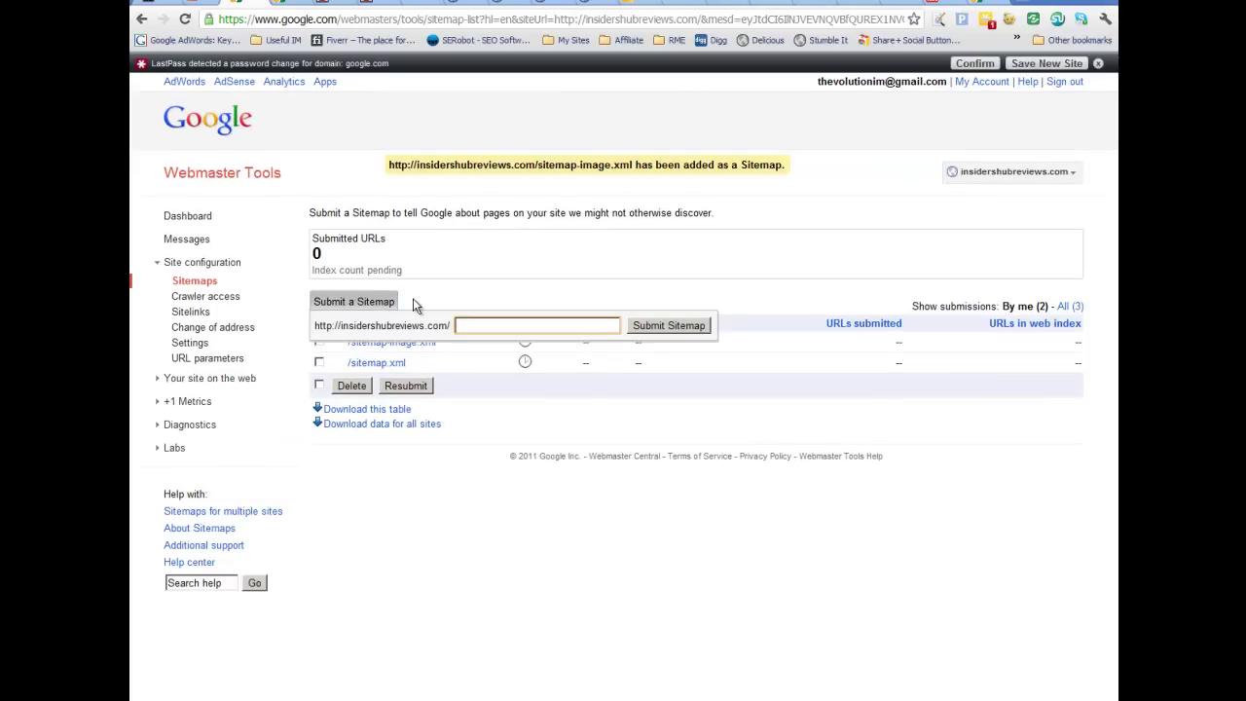
click(497, 326)
click(523, 378)
click(693, 327)
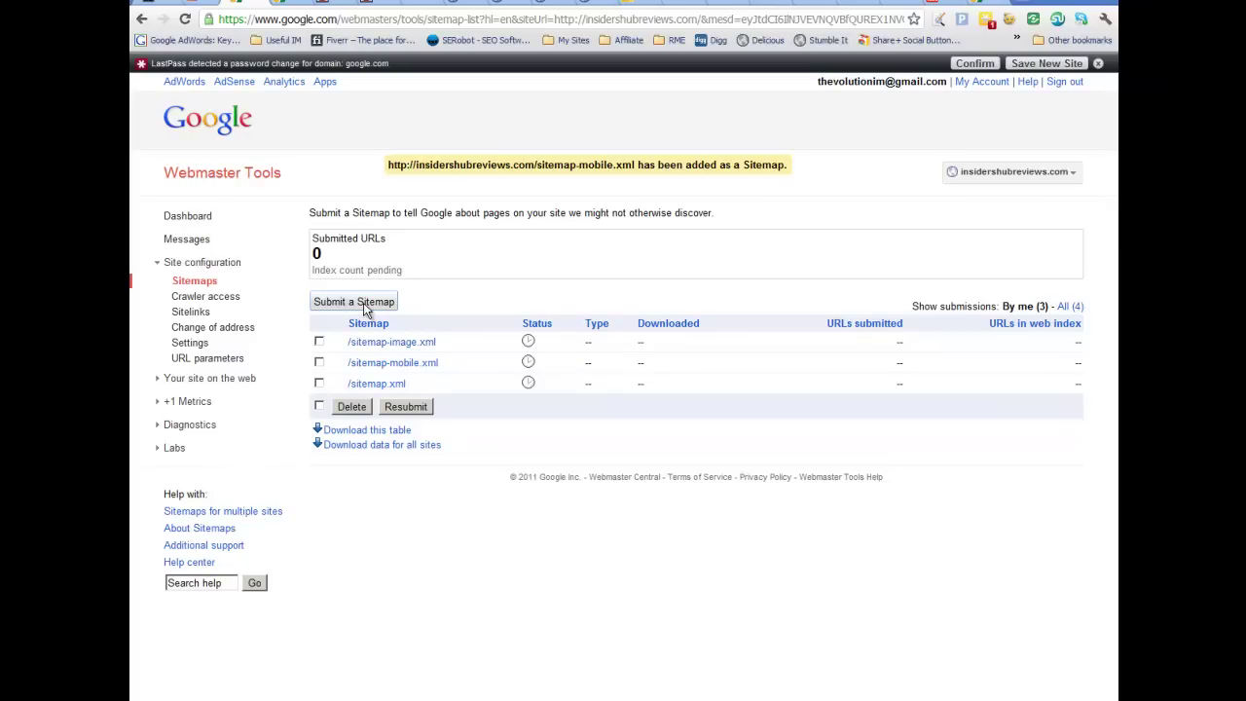
- Submit the video sitemap sitemap-video.xml for insidershubreviews.com
click(366, 303)
click(477, 326)
click(497, 394)
click(669, 329)
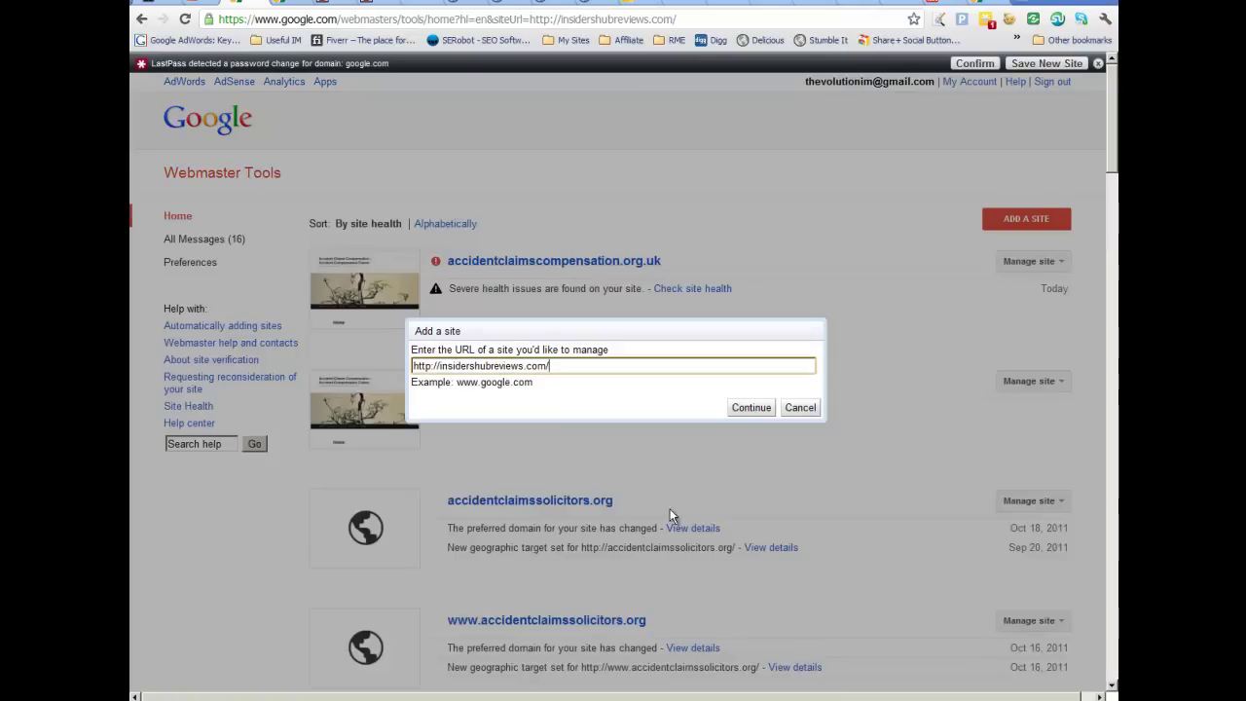
click(440, 365)
text(www)
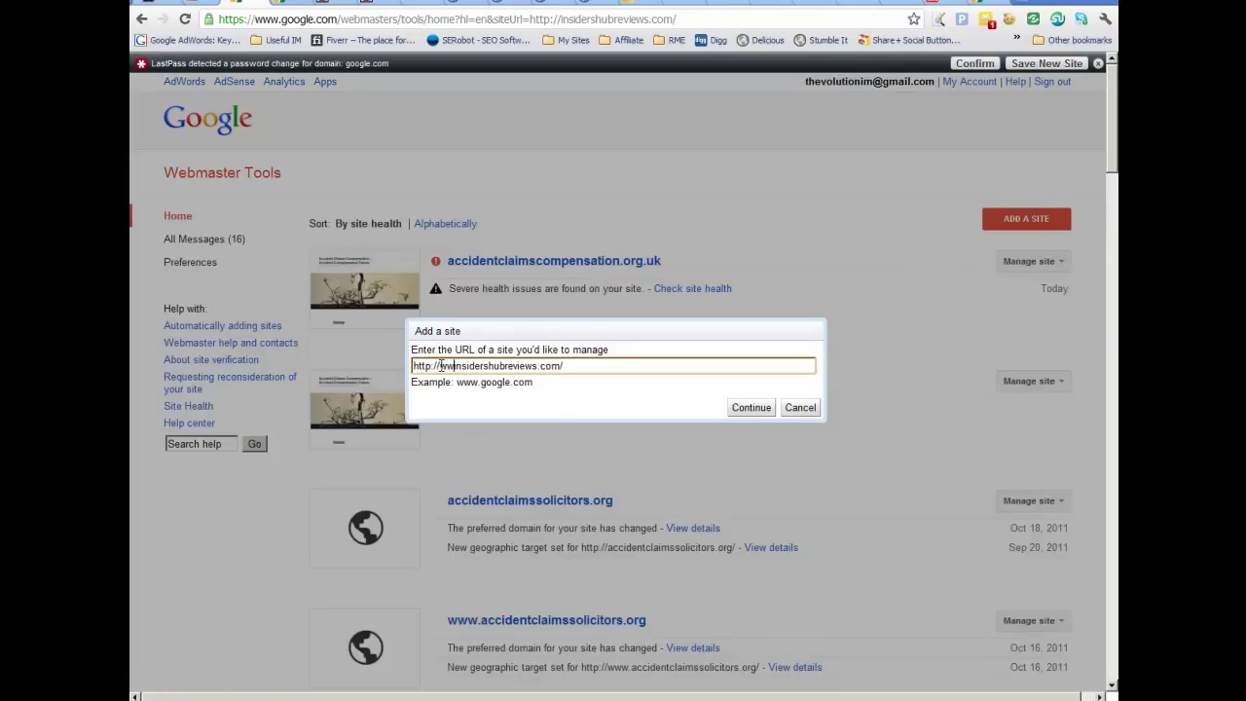
text(.)
click(747, 409)
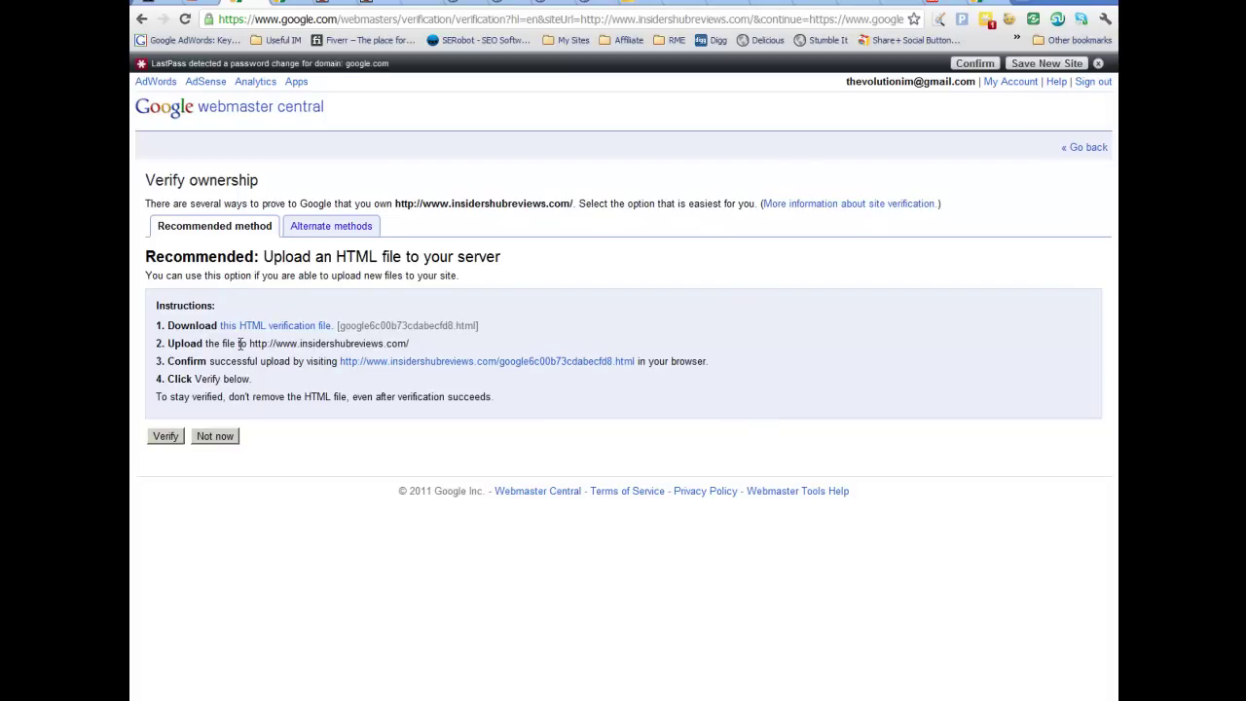
- Check that the uploaded HTML verification file opens on the www site, return, and verify ownership
click(443, 366)
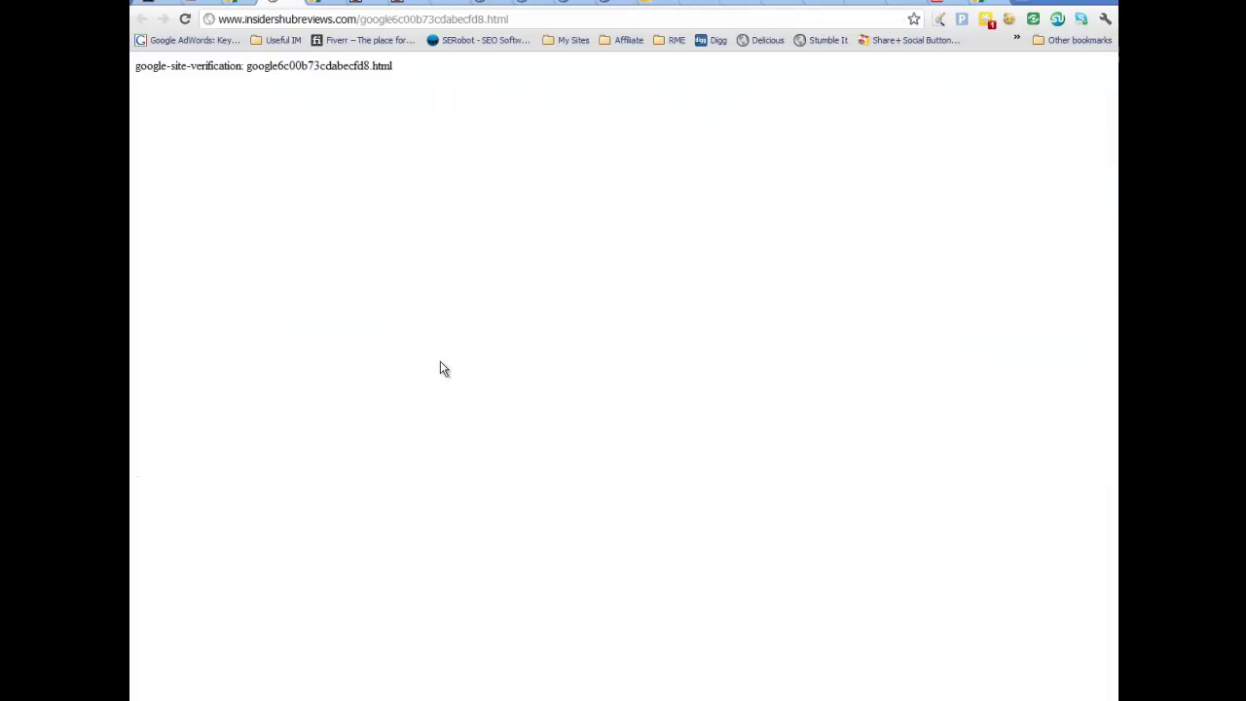
click(292, 4)
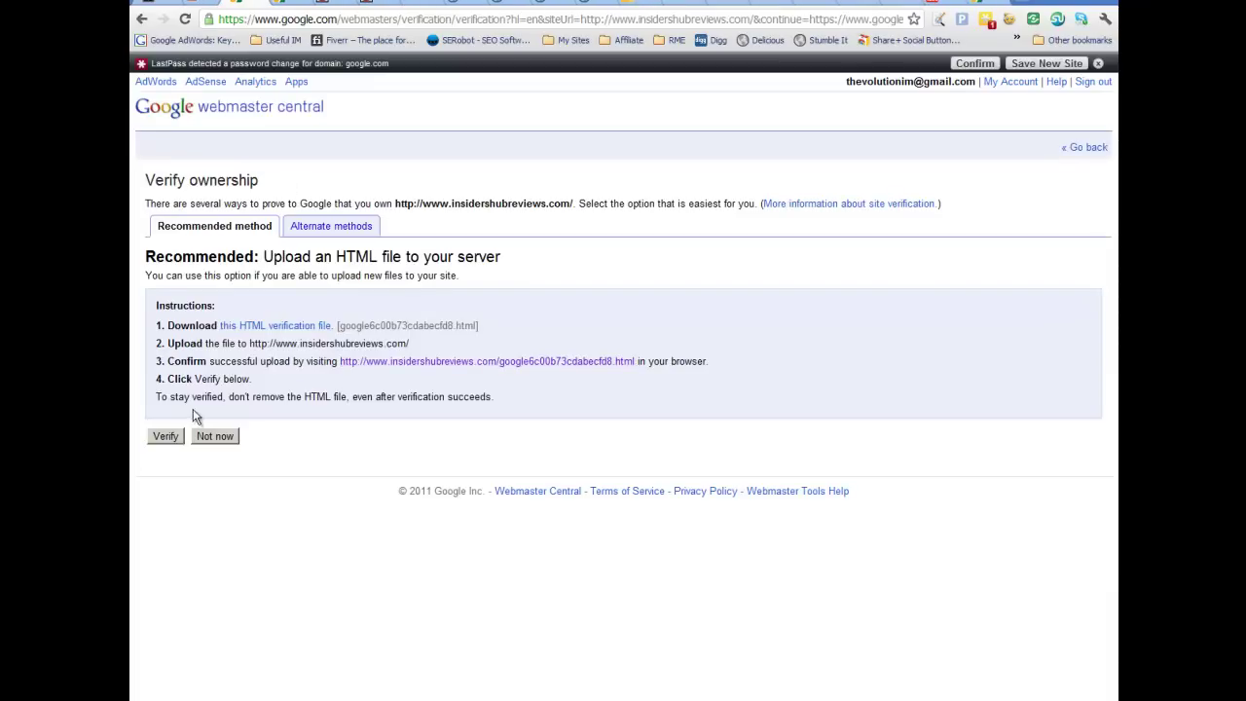
click(167, 436)
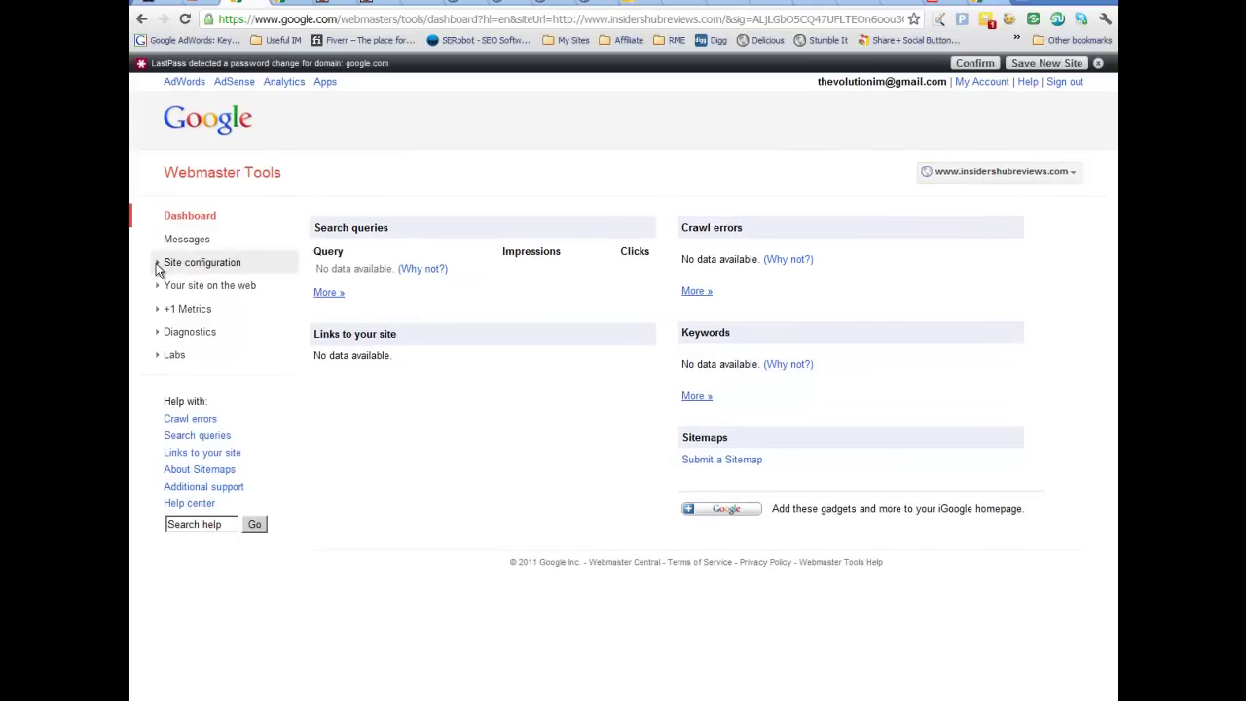
click(158, 266)
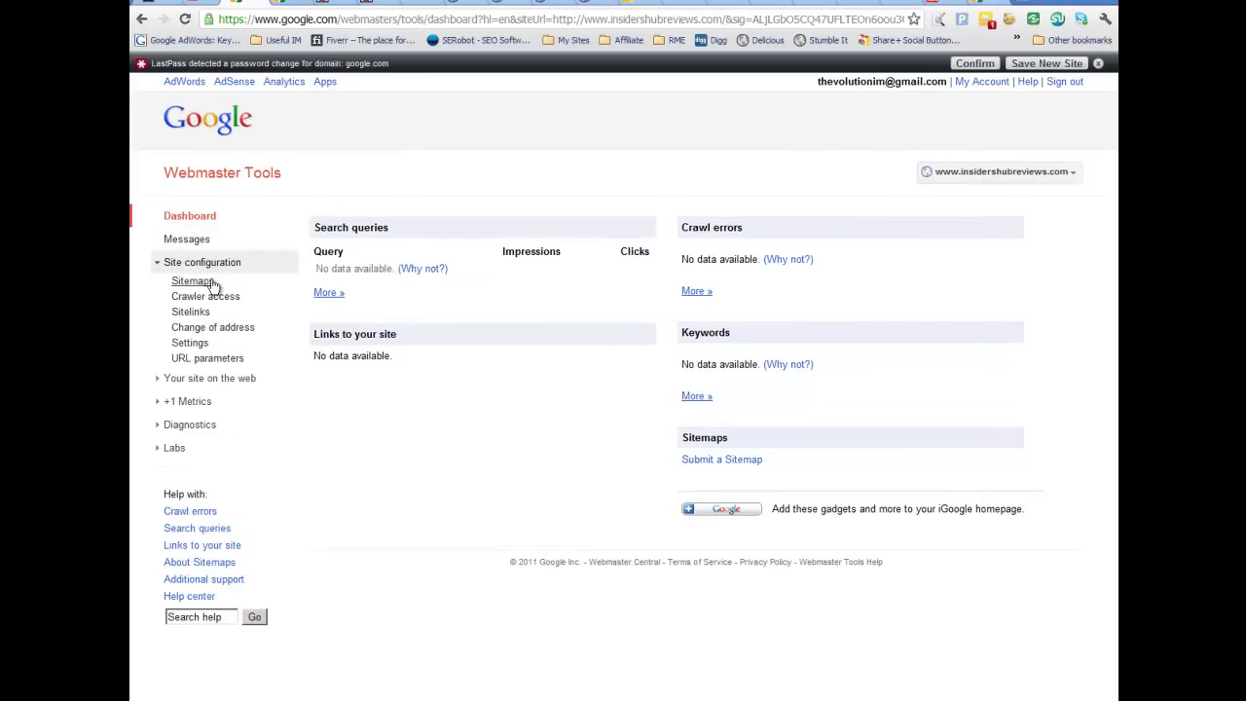
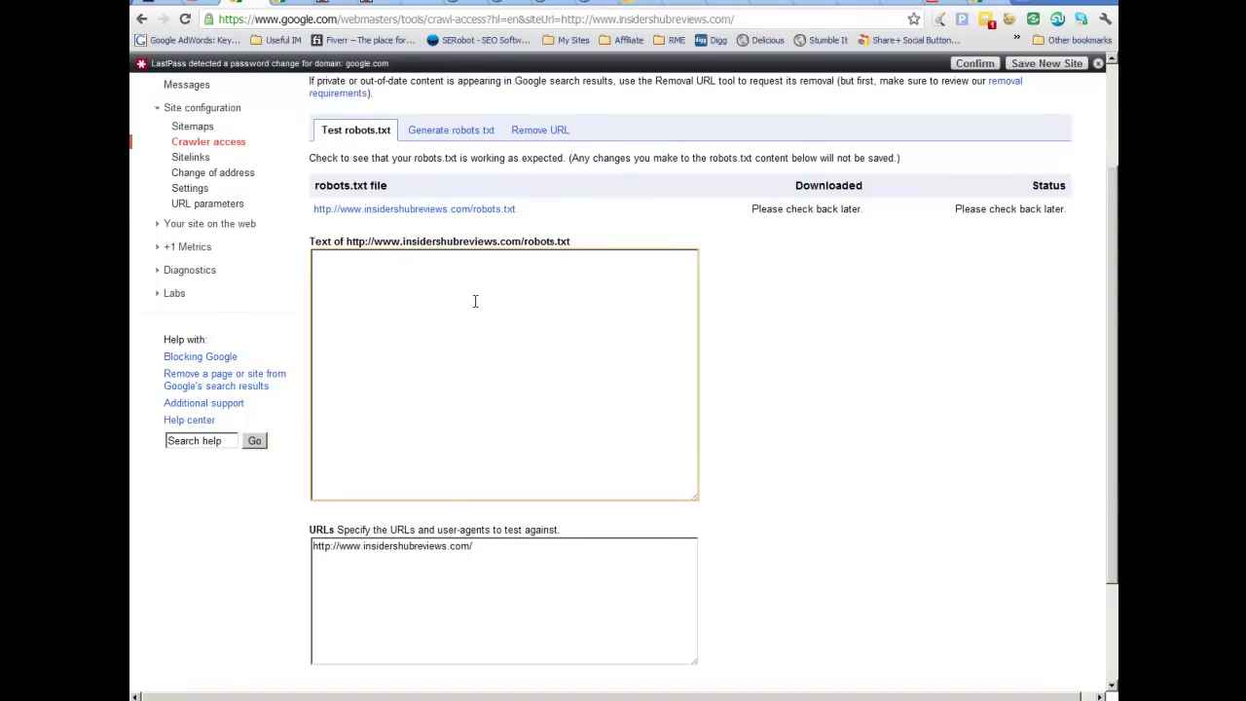
click(470, 132)
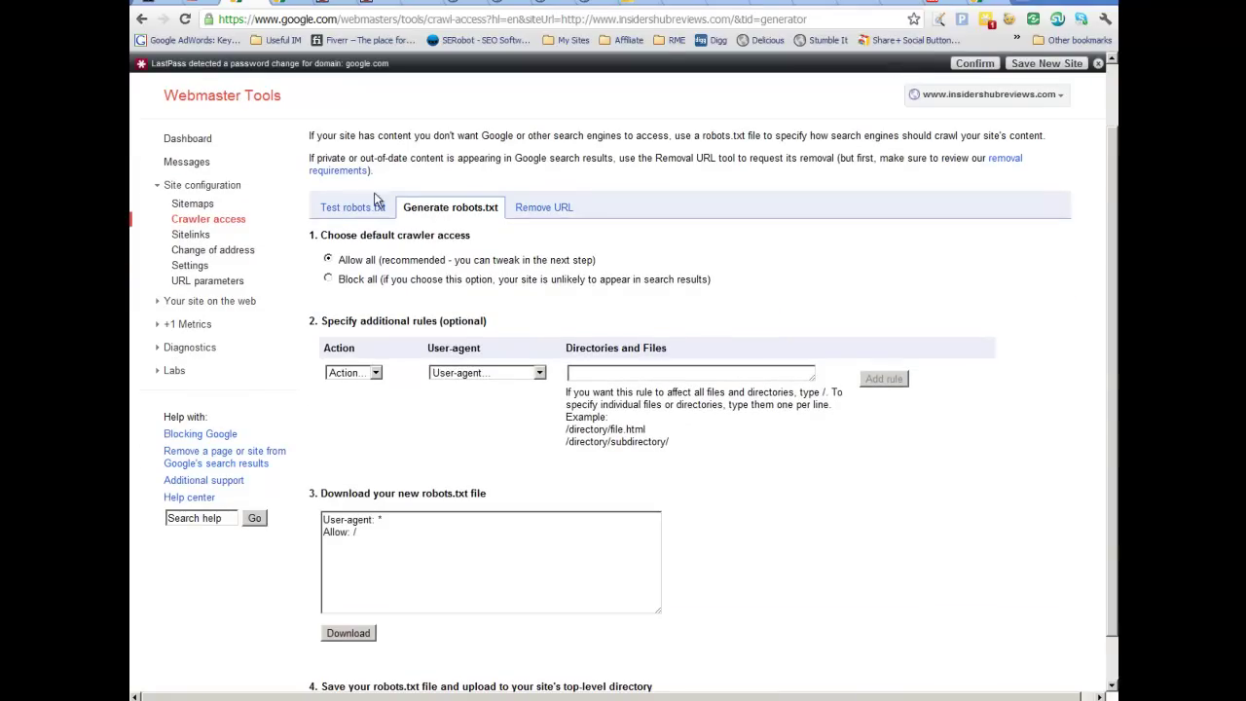
scroll(375, 224, down, 1)
click(354, 156)
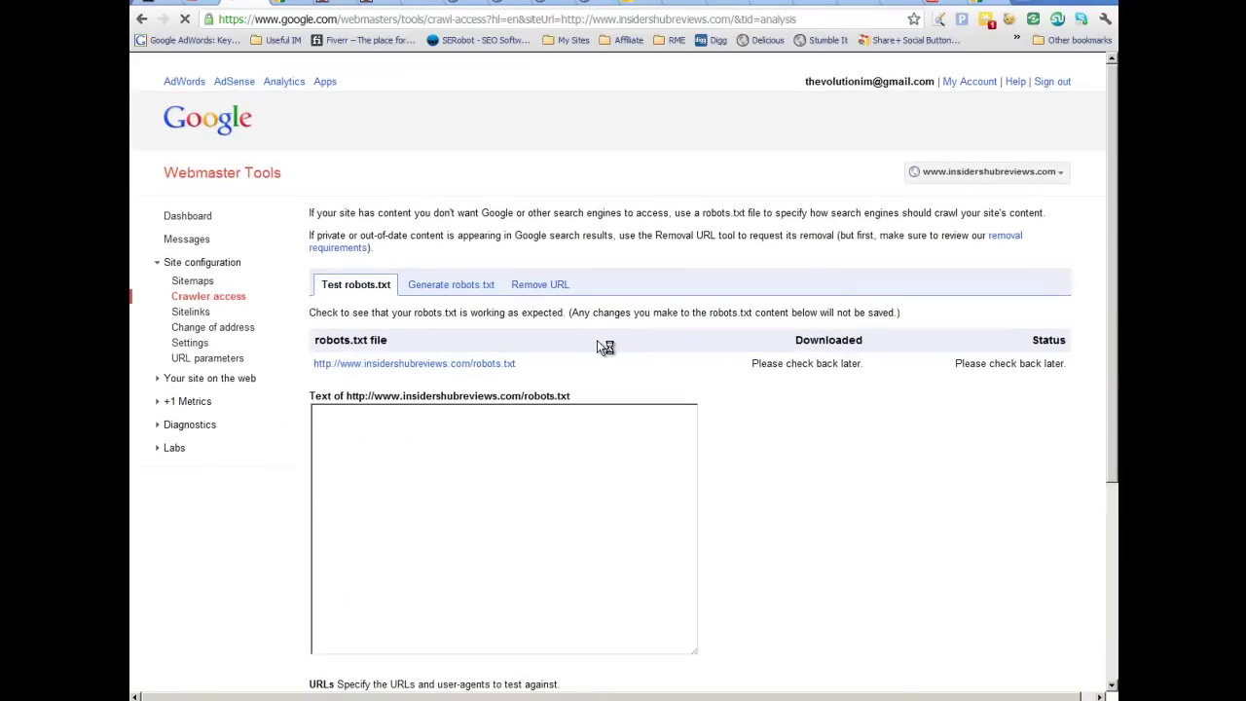
scroll(597, 341, down, 3)
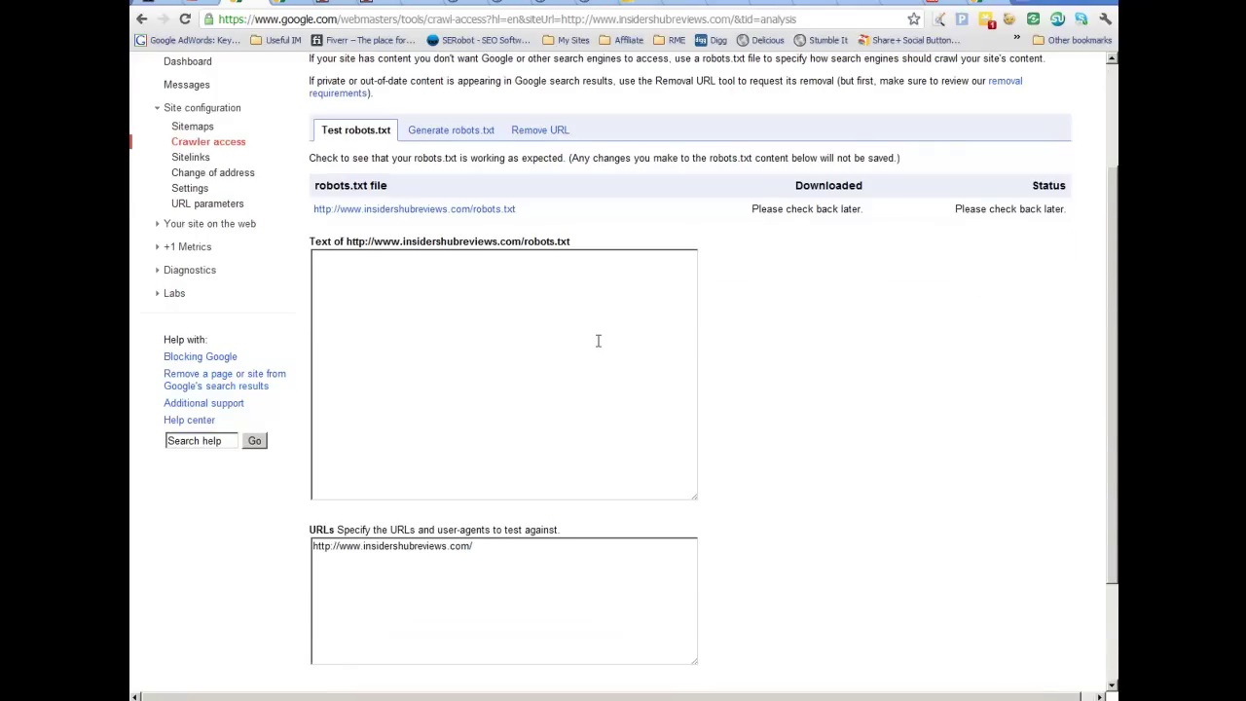
scroll(598, 341, down, 2)
scroll(598, 340, down, 2)
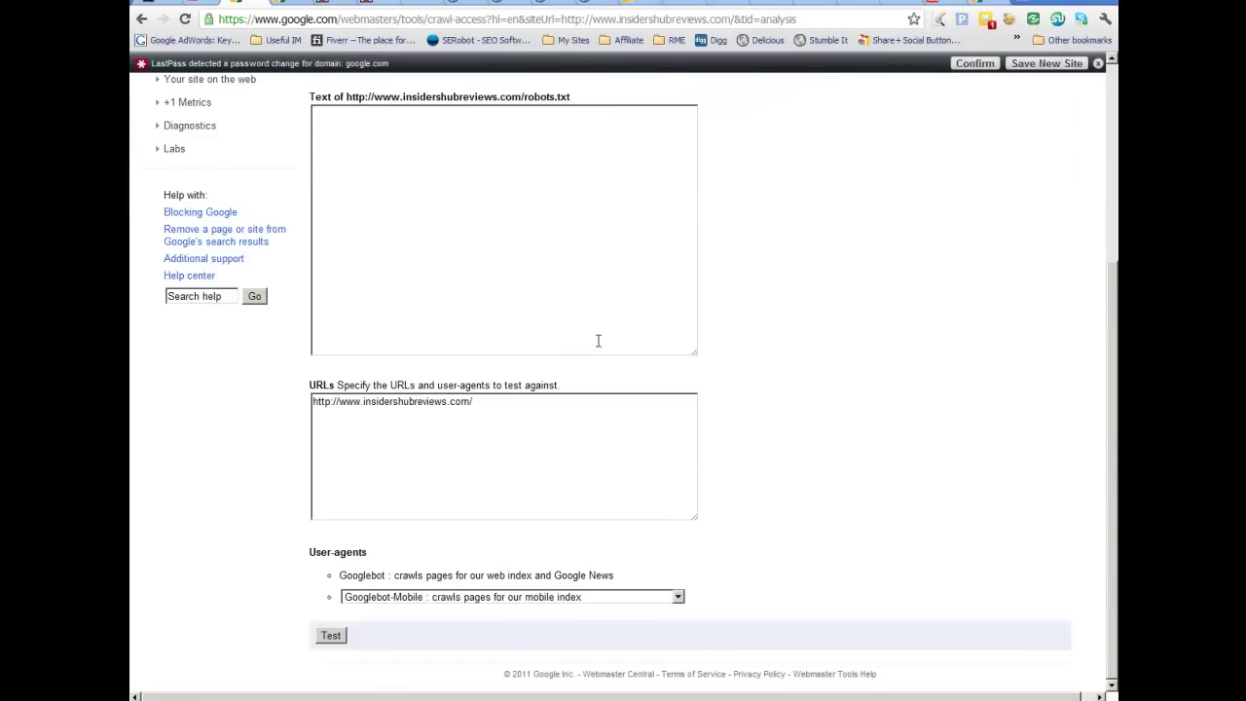
scroll(597, 343, up, 6)
scroll(596, 340, down, 3)
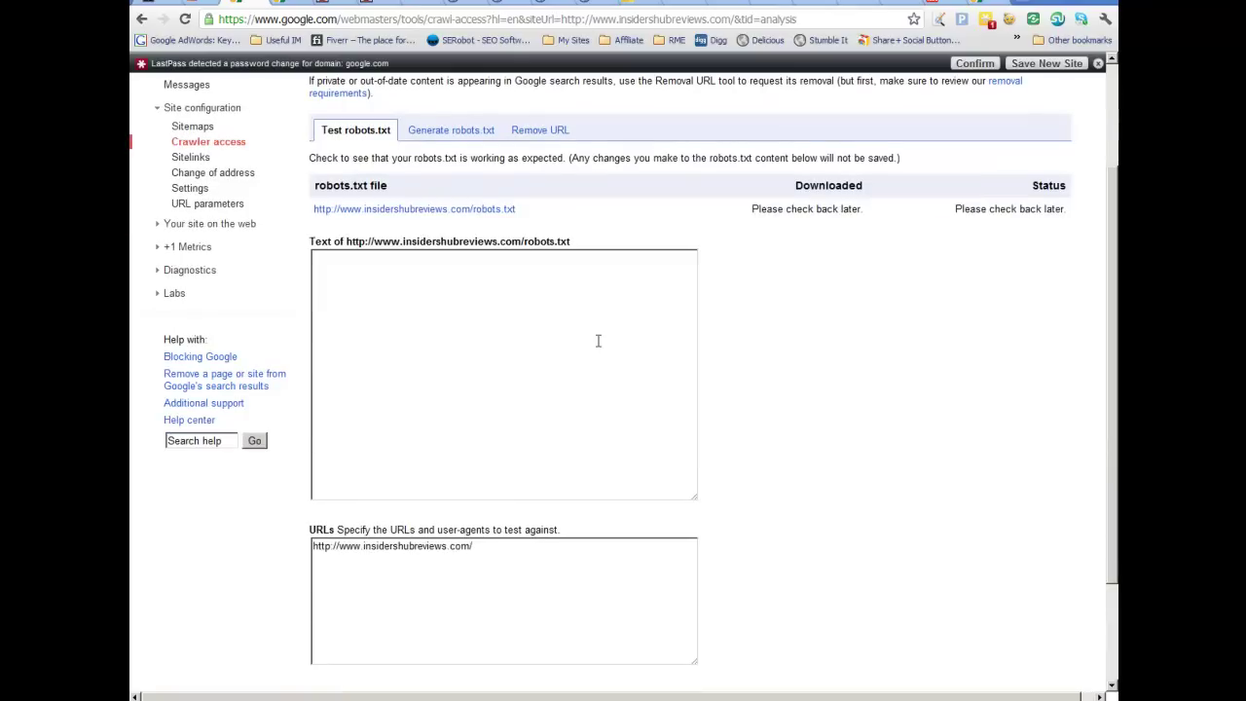
click(302, 5)
drag(365, 283, 660, 417)
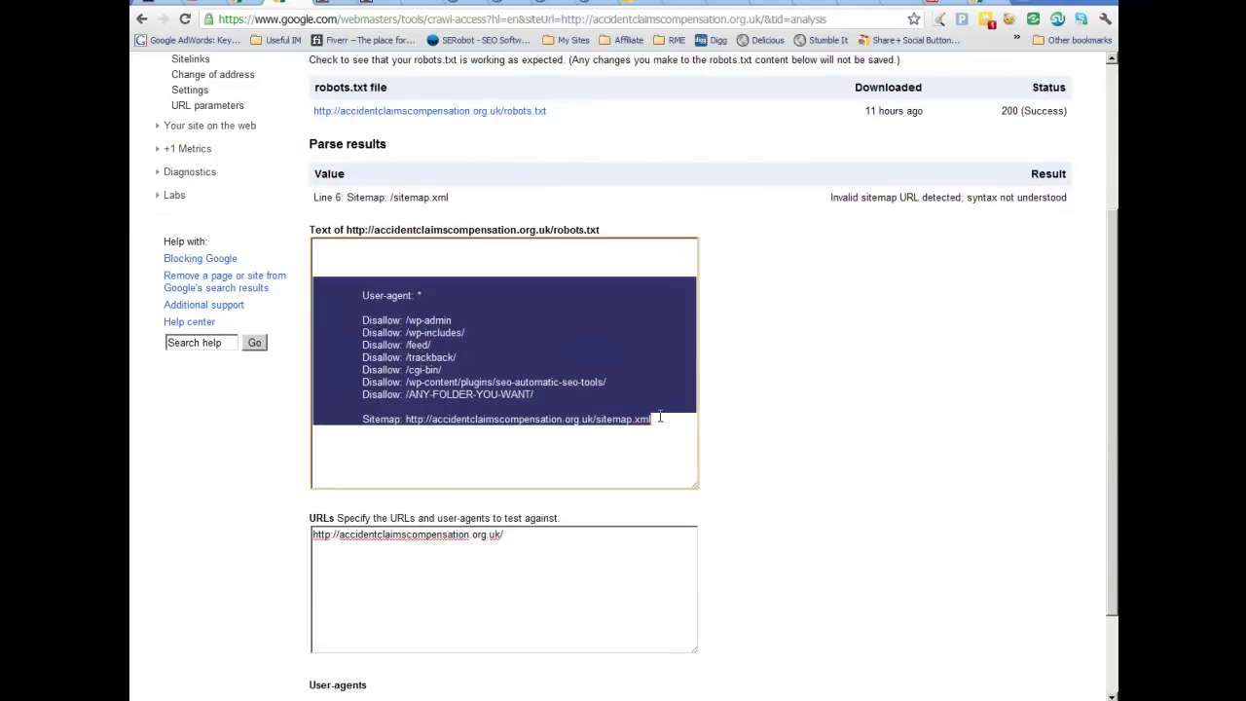
right_click(642, 311)
click(680, 370)
click(248, 5)
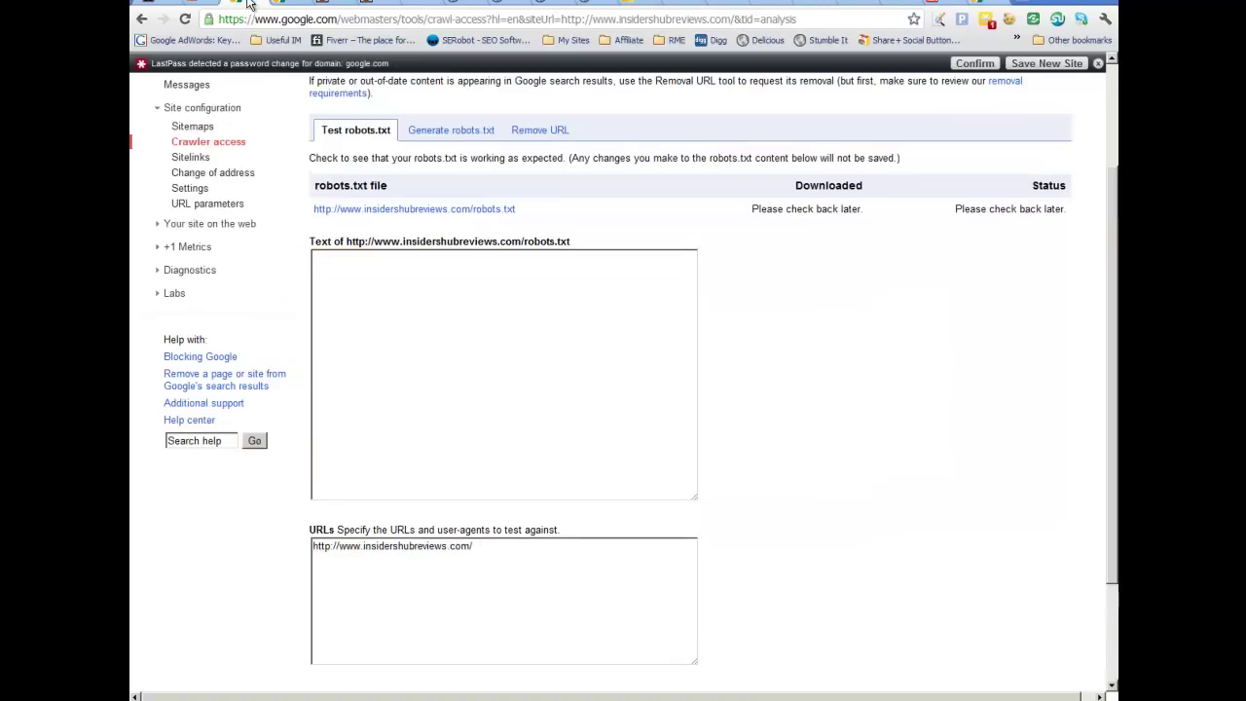
click(506, 340)
right_click(506, 339)
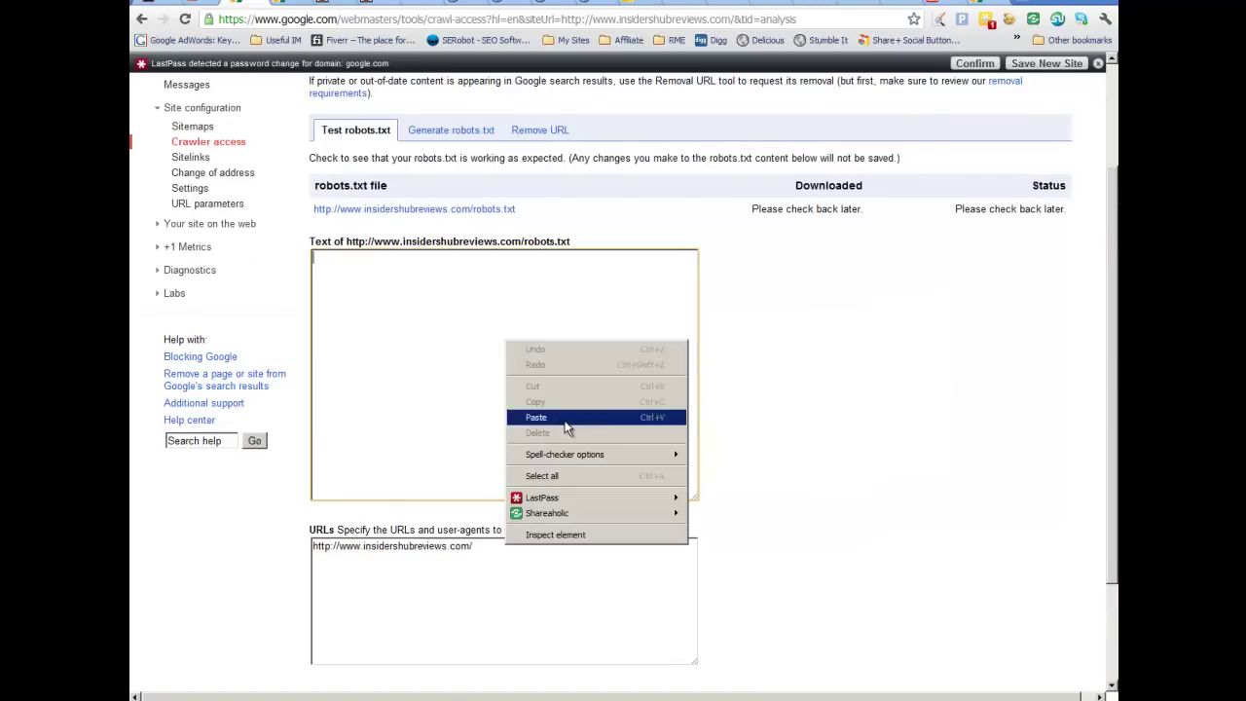
click(565, 424)
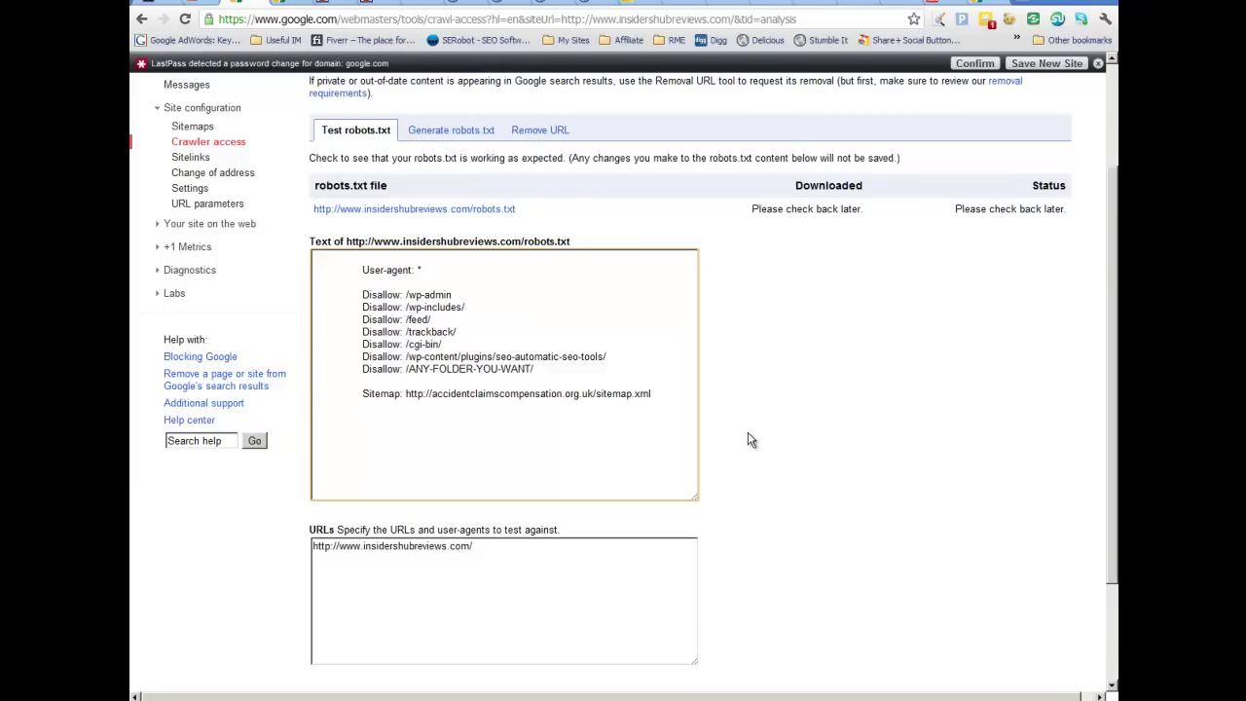
- Review the pasted robots.txt rules, highlighting the Sitemap line and its URL
scroll(751, 440, down, 3)
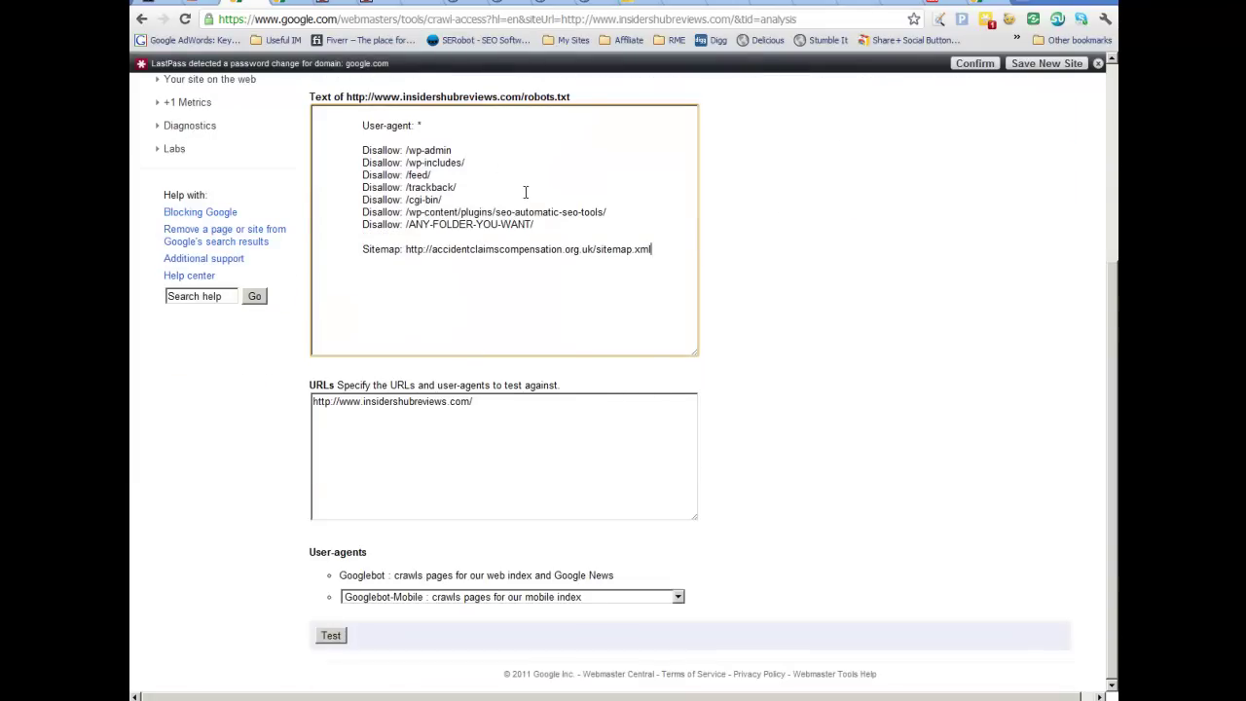
scroll(566, 230, up, 1)
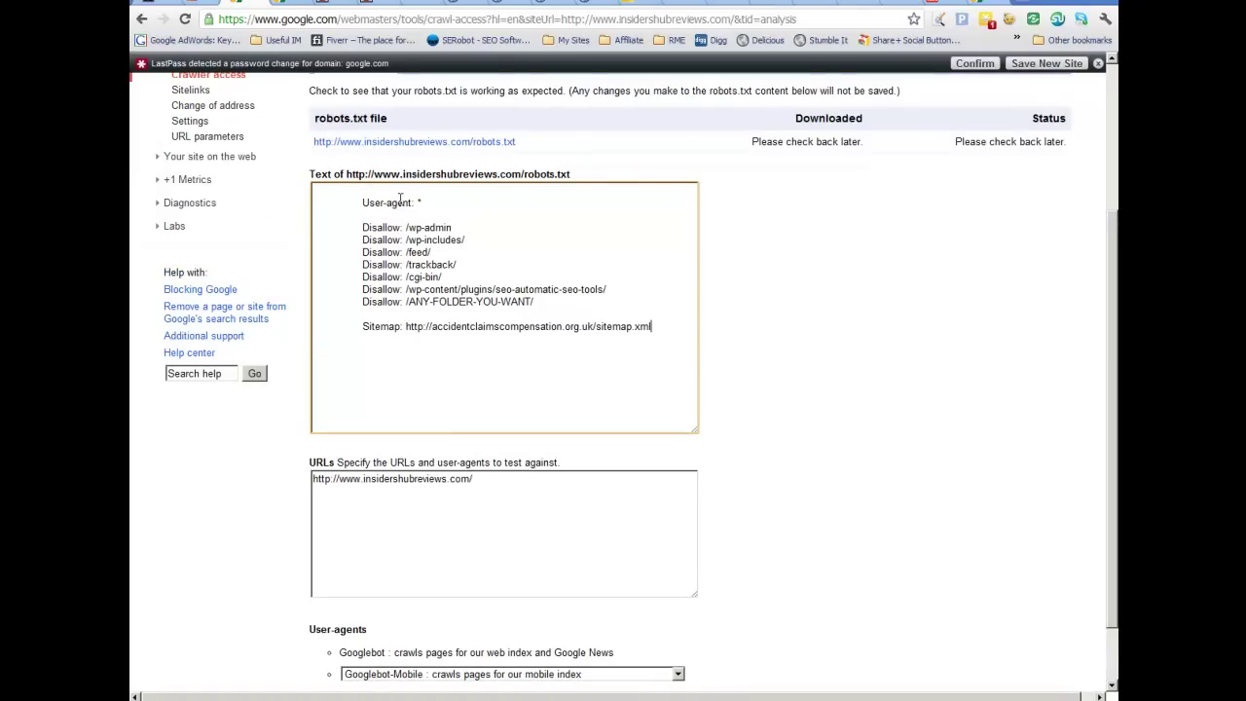
scroll(470, 232, down, 1)
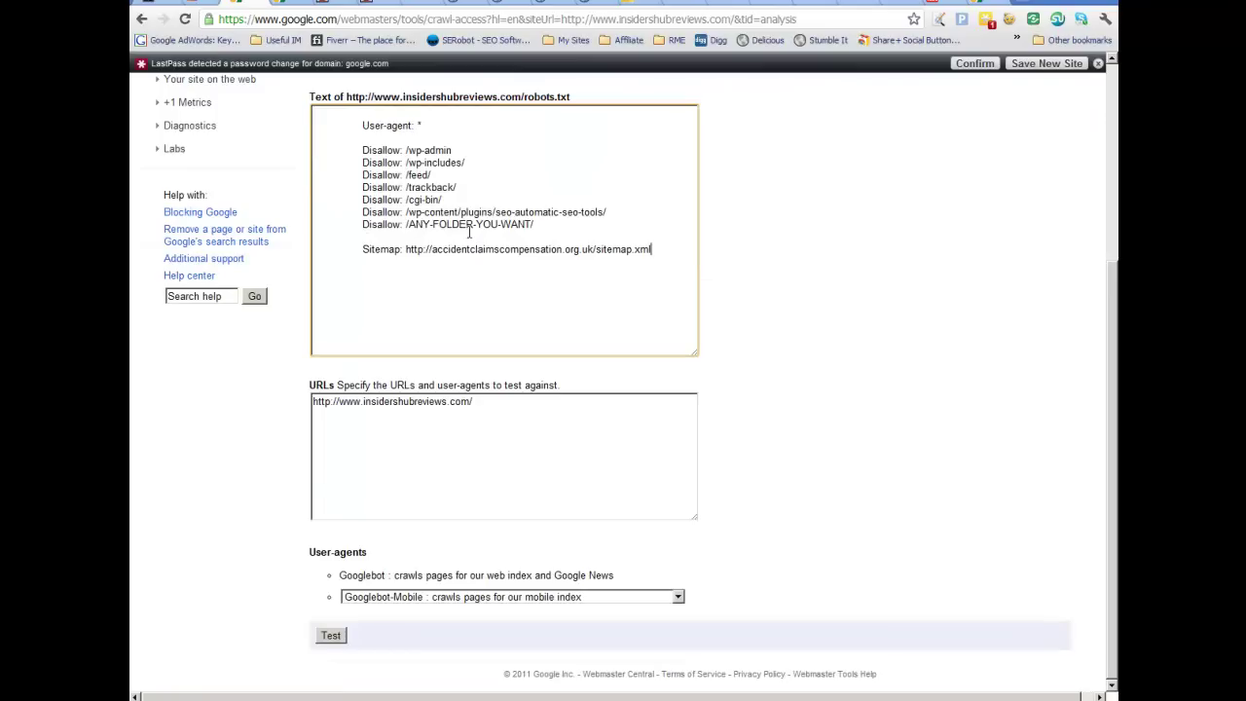
scroll(469, 232, up, 1)
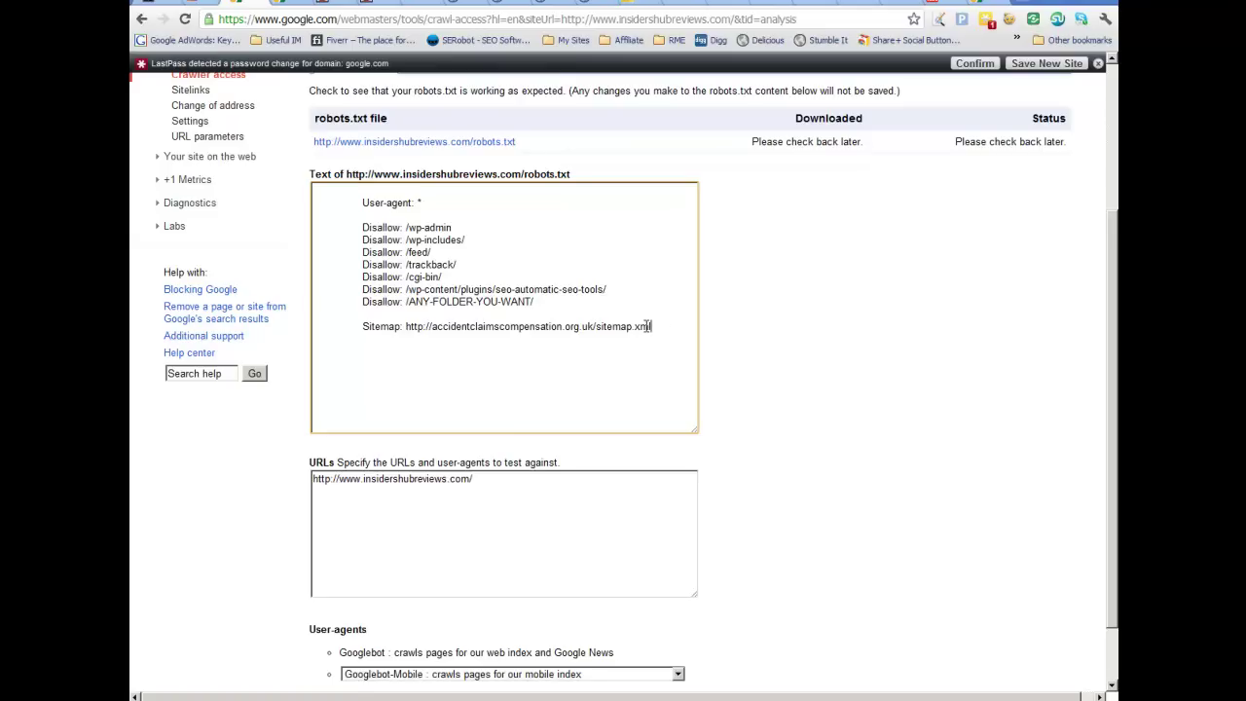
drag(657, 326, 360, 327)
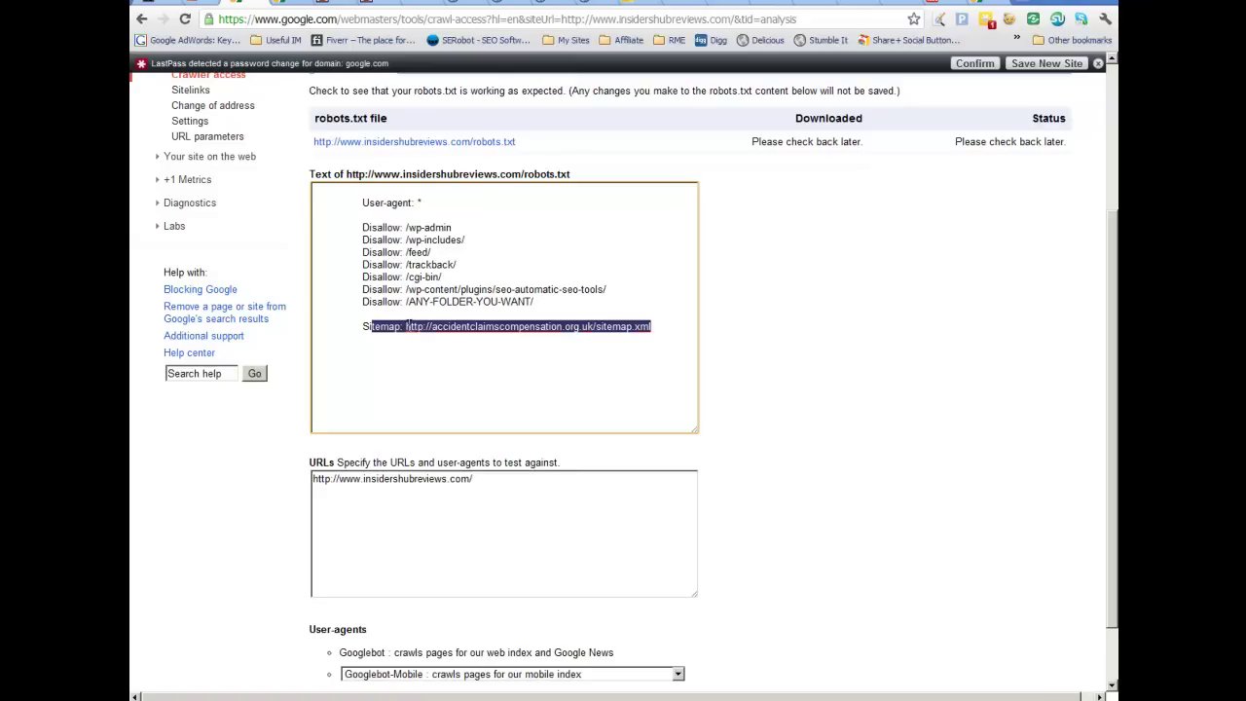
click(404, 326)
drag(404, 326, 654, 328)
click(660, 327)
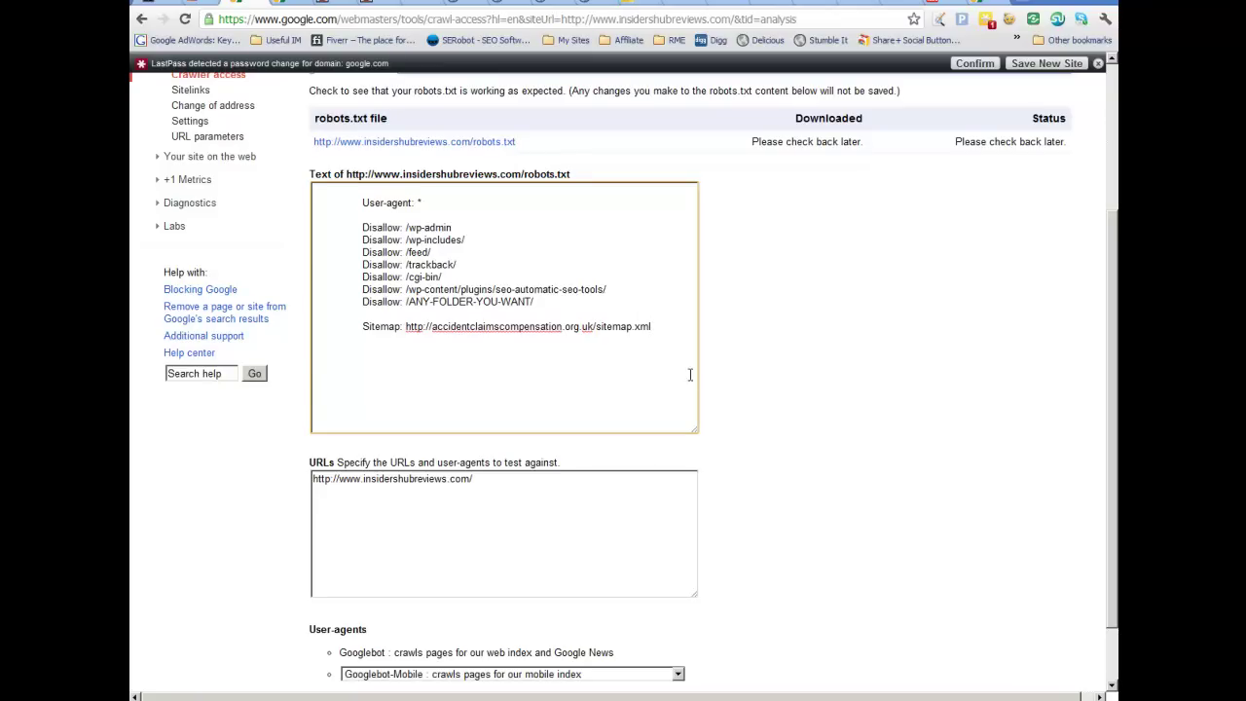
scroll(624, 362, down, 2)
click(331, 635)
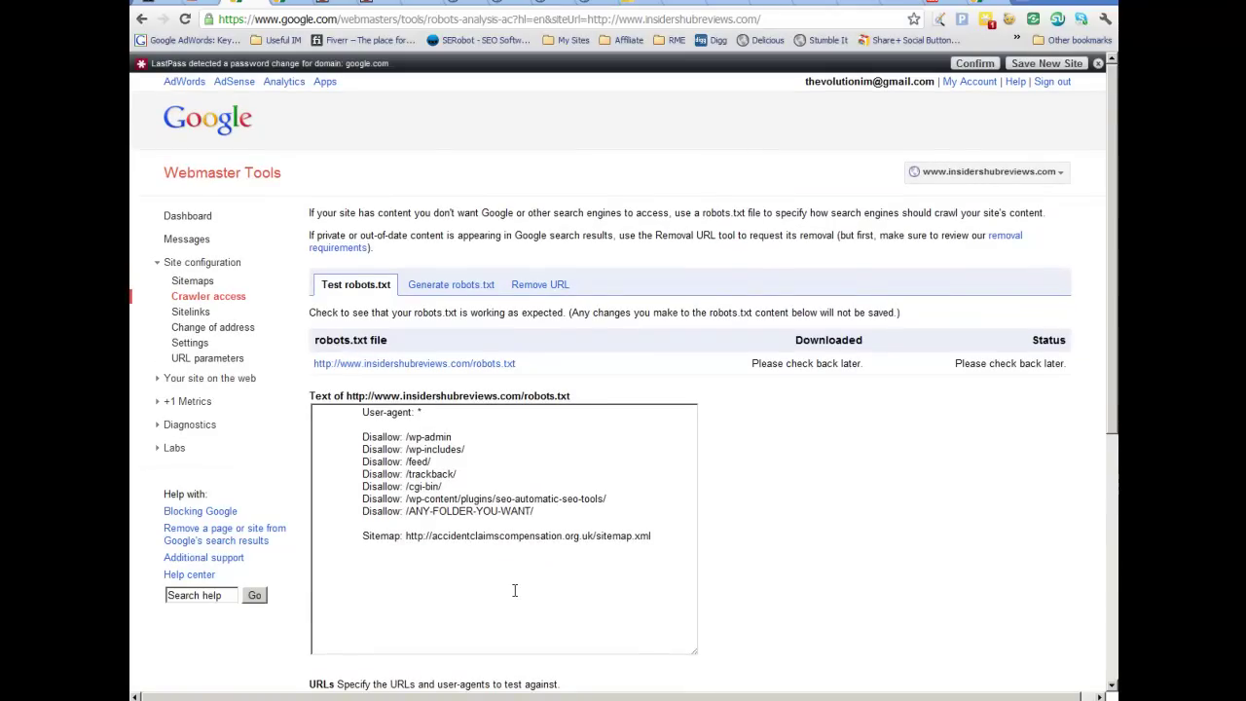
scroll(515, 590, down, 1)
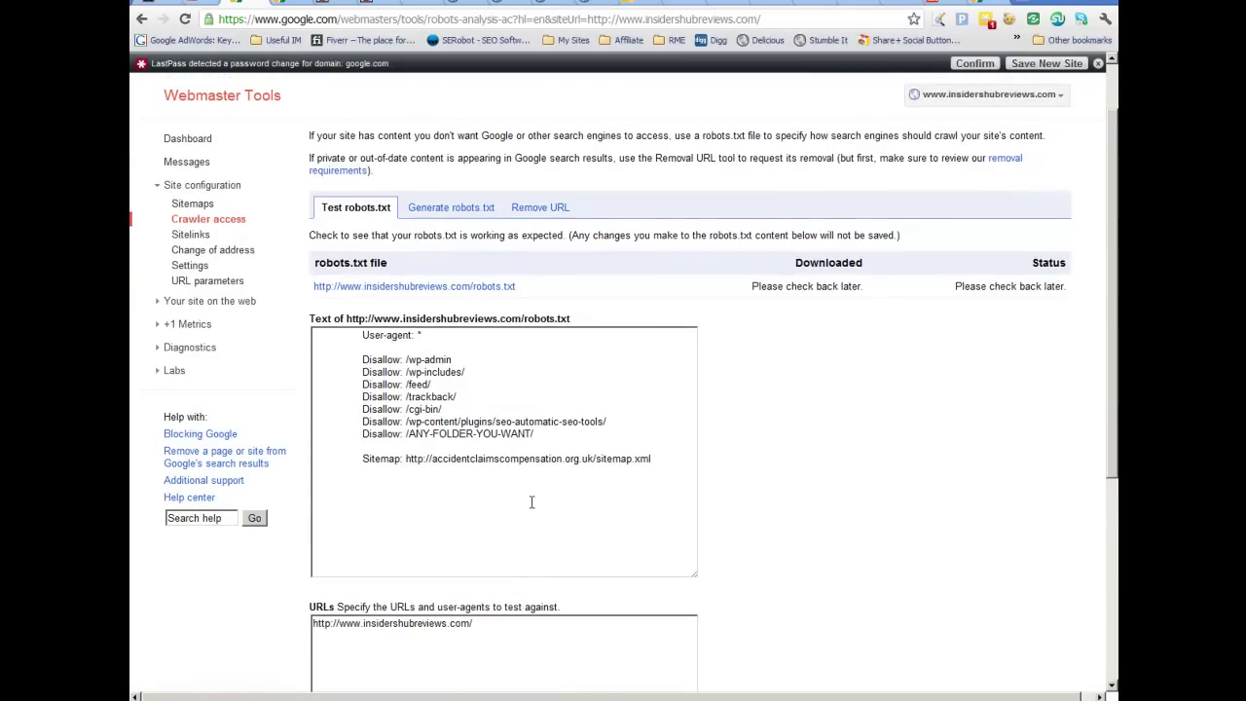
scroll(532, 502, down, 4)
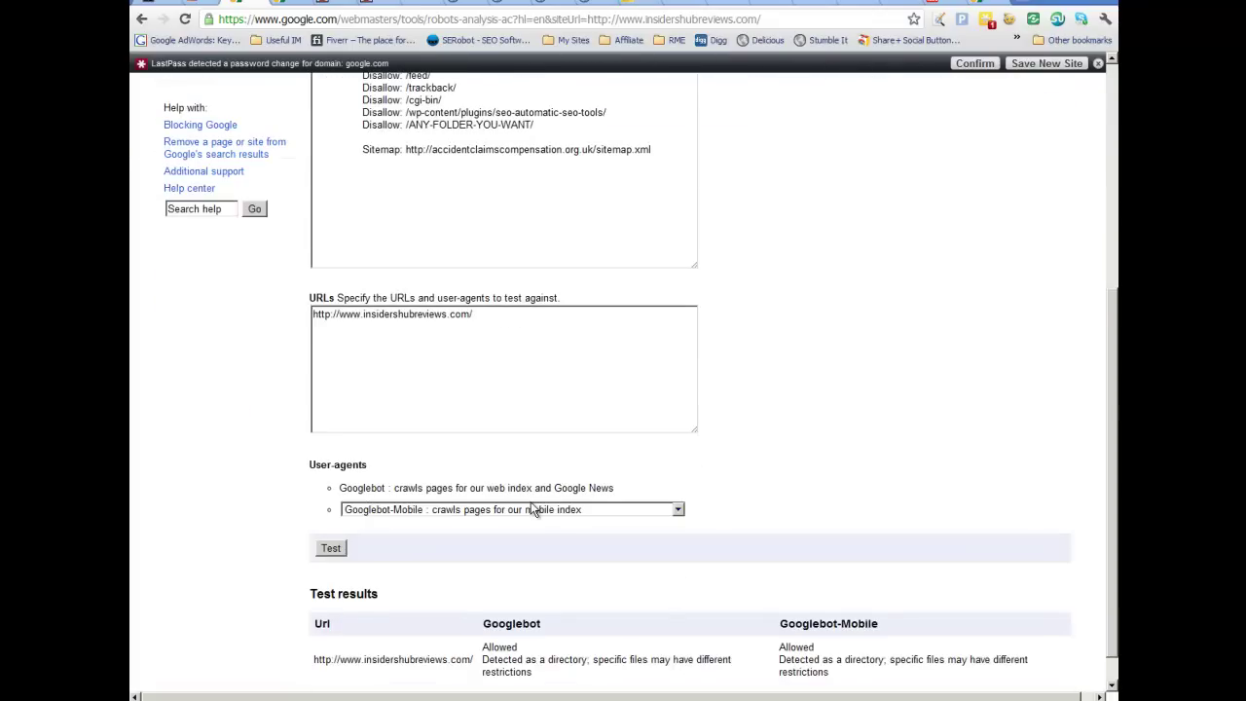
- Examine the Googlebot and Googlebot-Mobile test results and the pasted robots.txt rules
scroll(531, 501, down, 1)
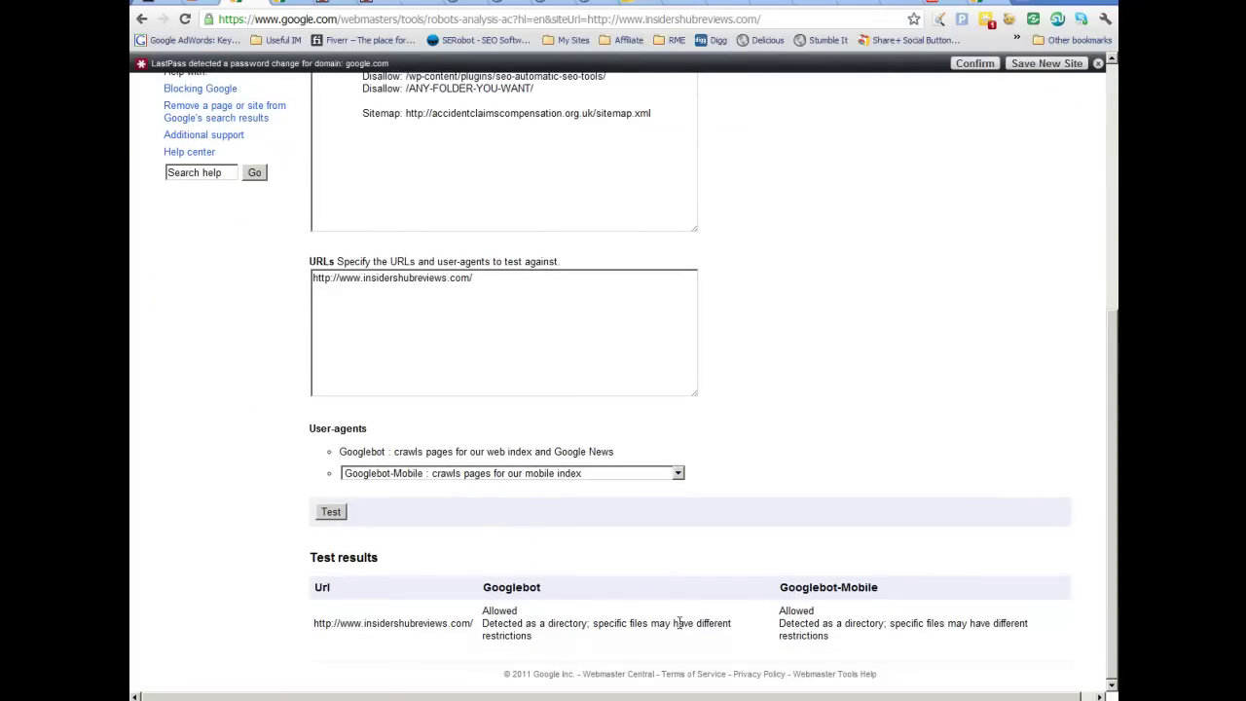
scroll(689, 498, up, 5)
scroll(690, 498, up, 1)
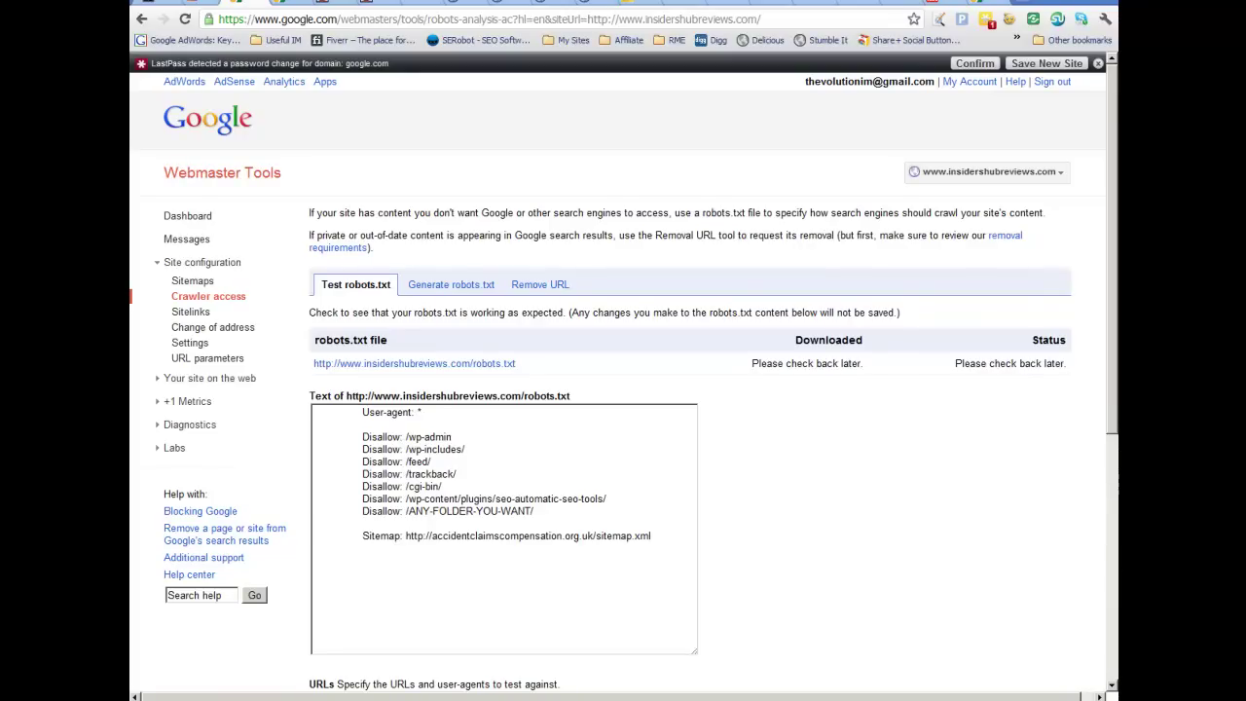
- Start a new Google Analytics account signup and copy the insidershubreviews.com address from the site's home page
key(ctrl+Tab)
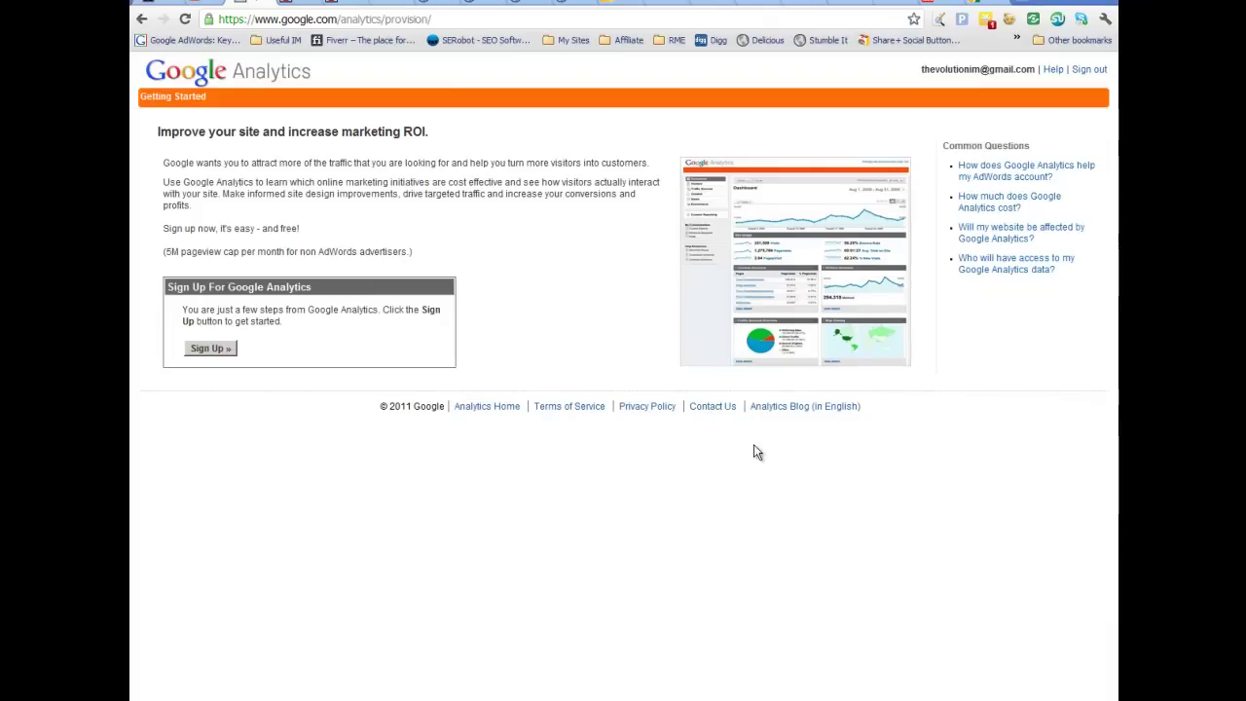
click(210, 349)
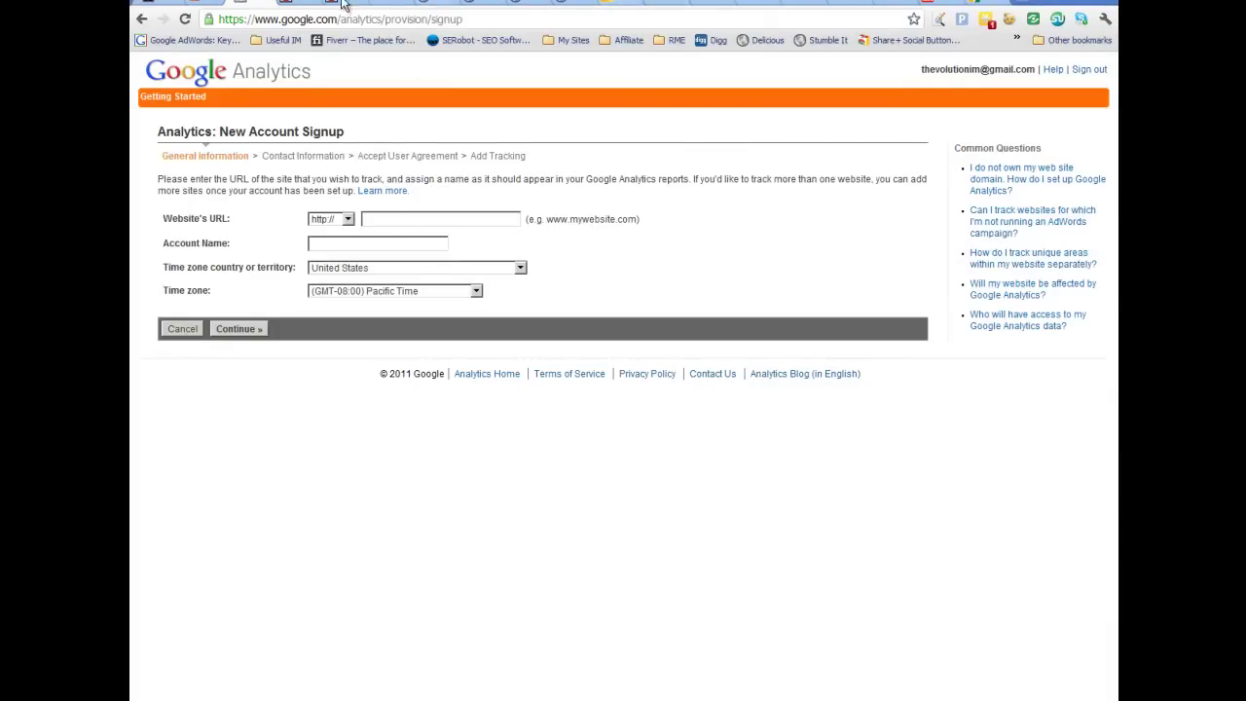
click(842, 5)
click(348, 19)
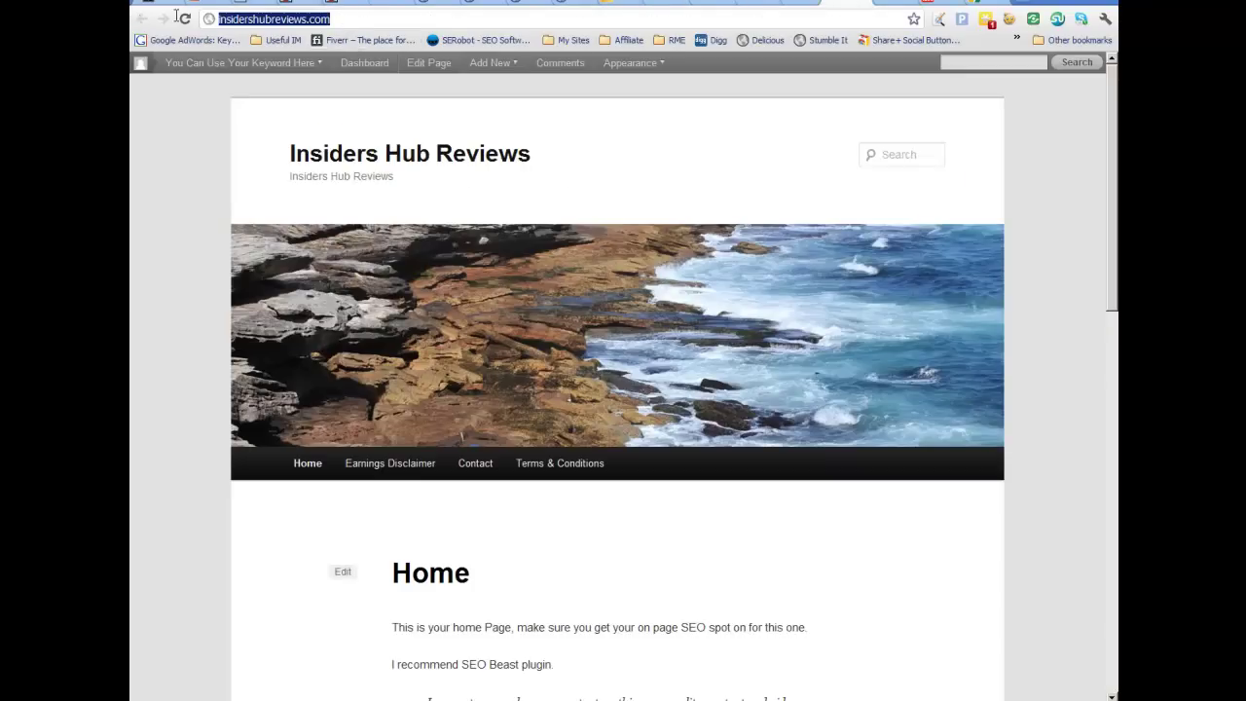
right_click(263, 19)
click(301, 61)
mouse_move(302, 62)
- Close leftover insidershubreviews.com pages, look over the remaining WordPress admin pages, and return to the Google Analytics signup form
click(864, 6)
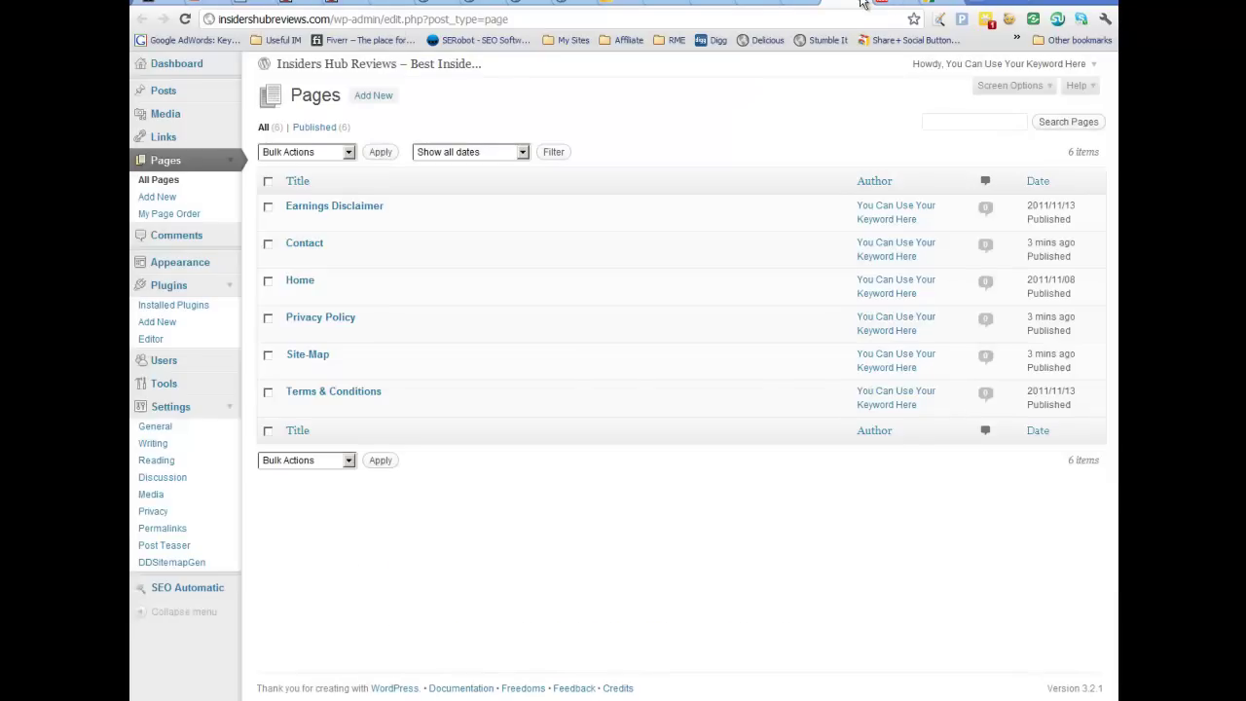
click(813, 5)
click(815, 5)
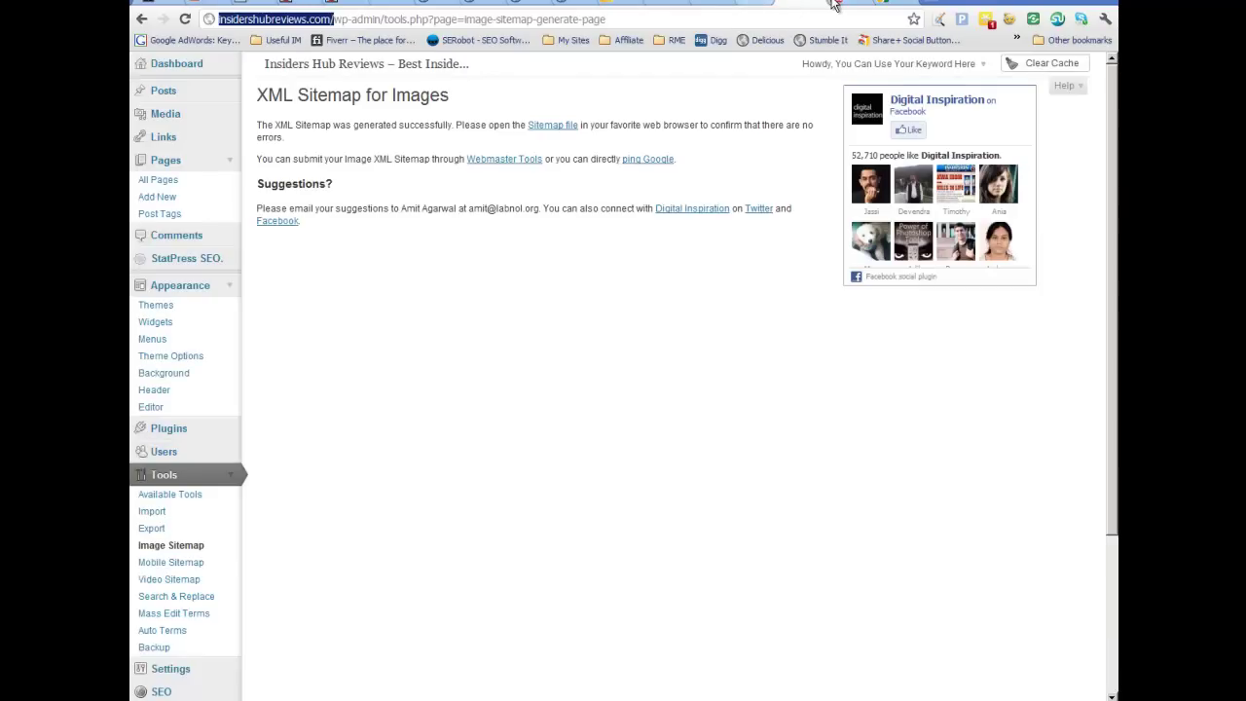
click(737, 6)
click(745, 5)
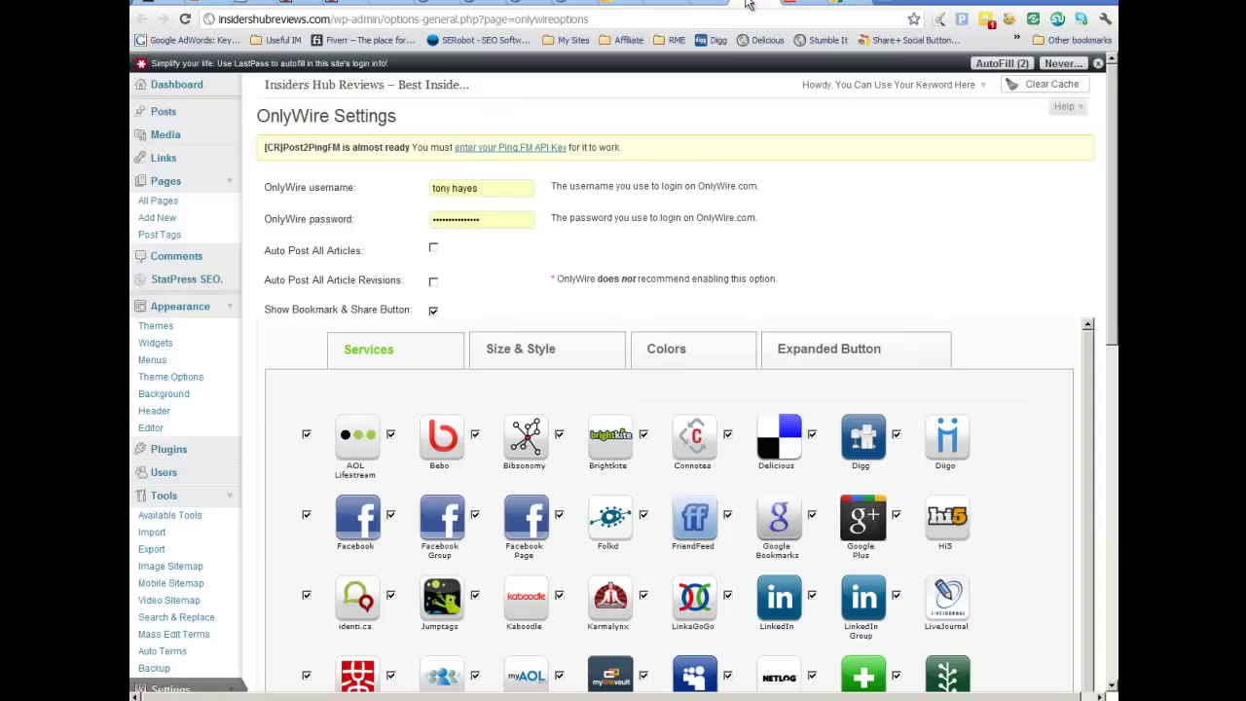
click(686, 4)
click(667, 4)
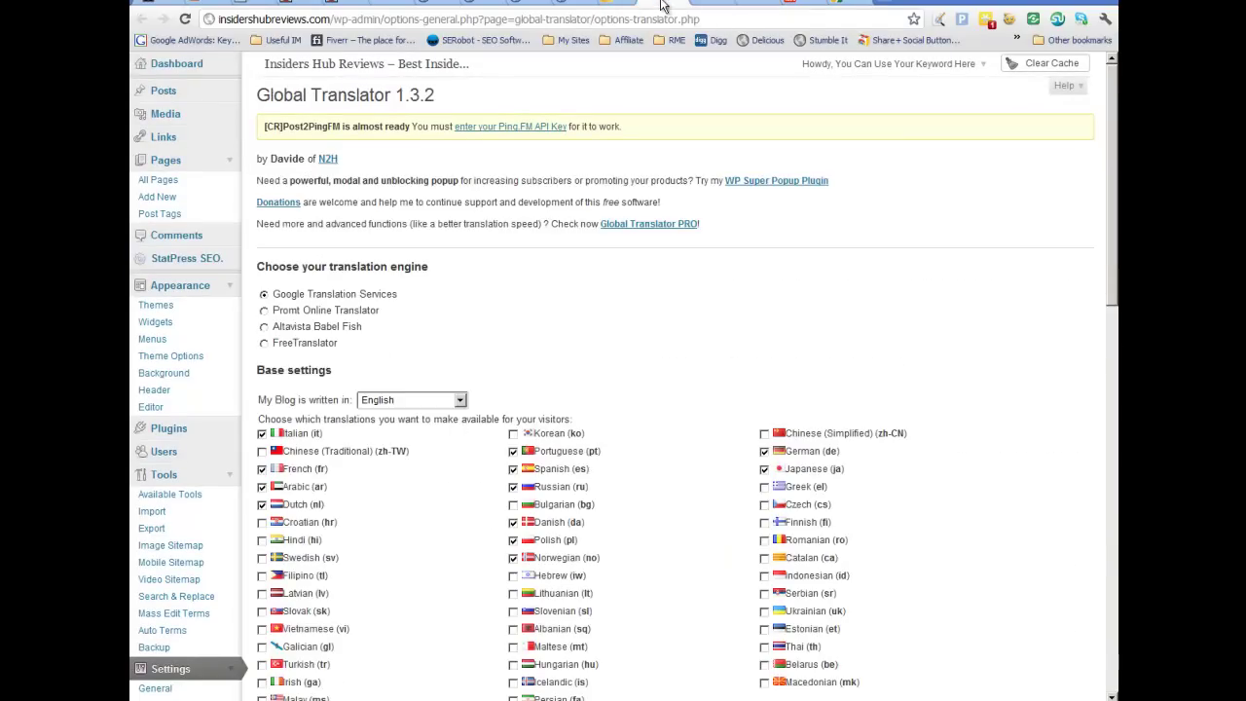
click(253, 4)
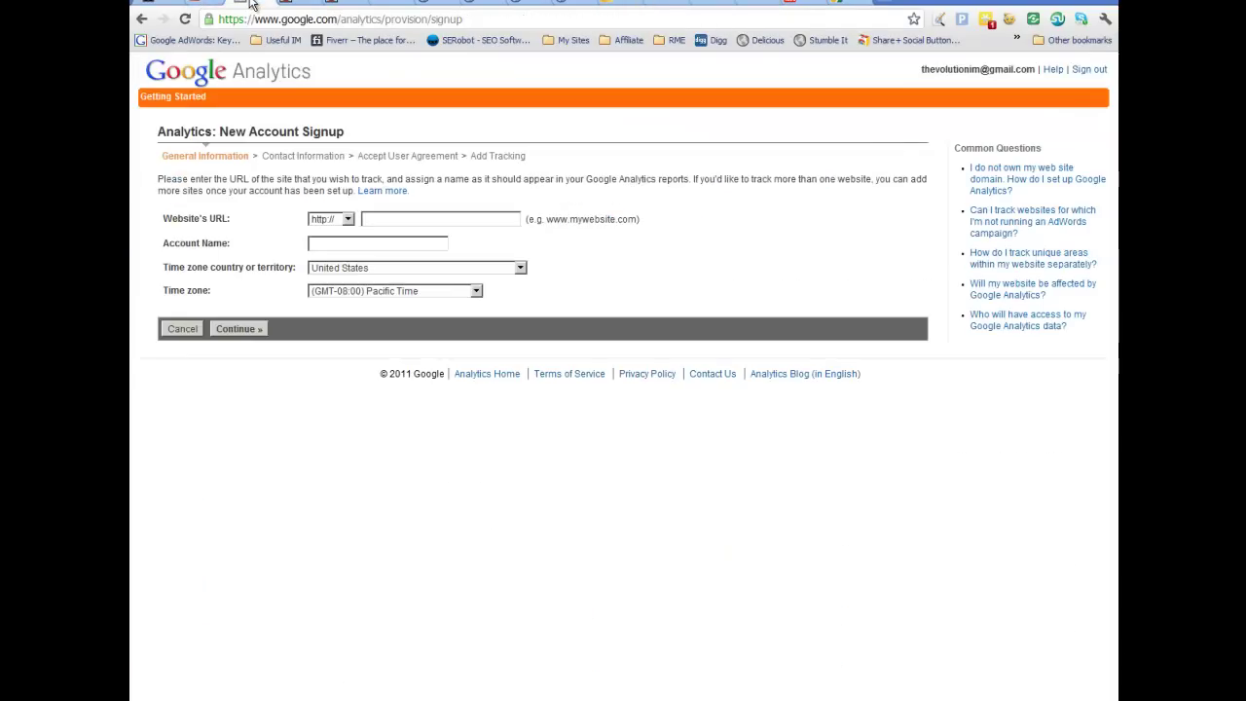
click(414, 217)
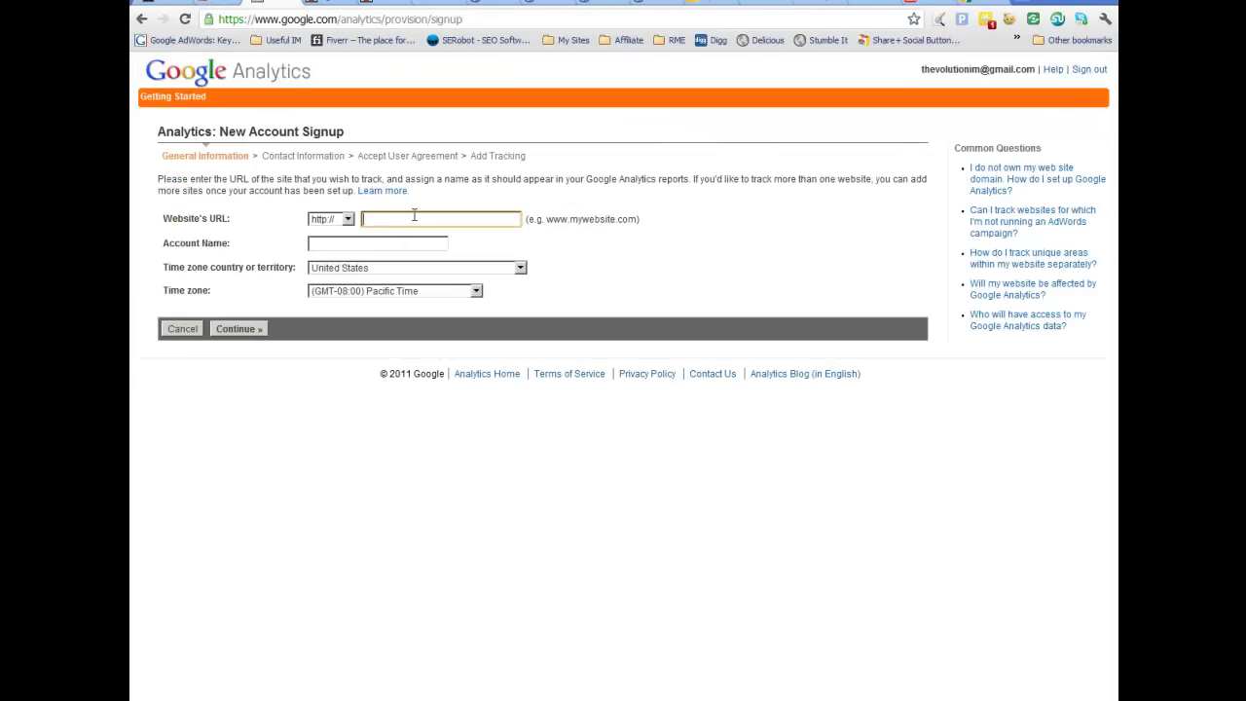
key(ctrl+v)
drag(387, 222, 357, 223)
key(BackSpace)
click(361, 218)
text(www.)
click(386, 247)
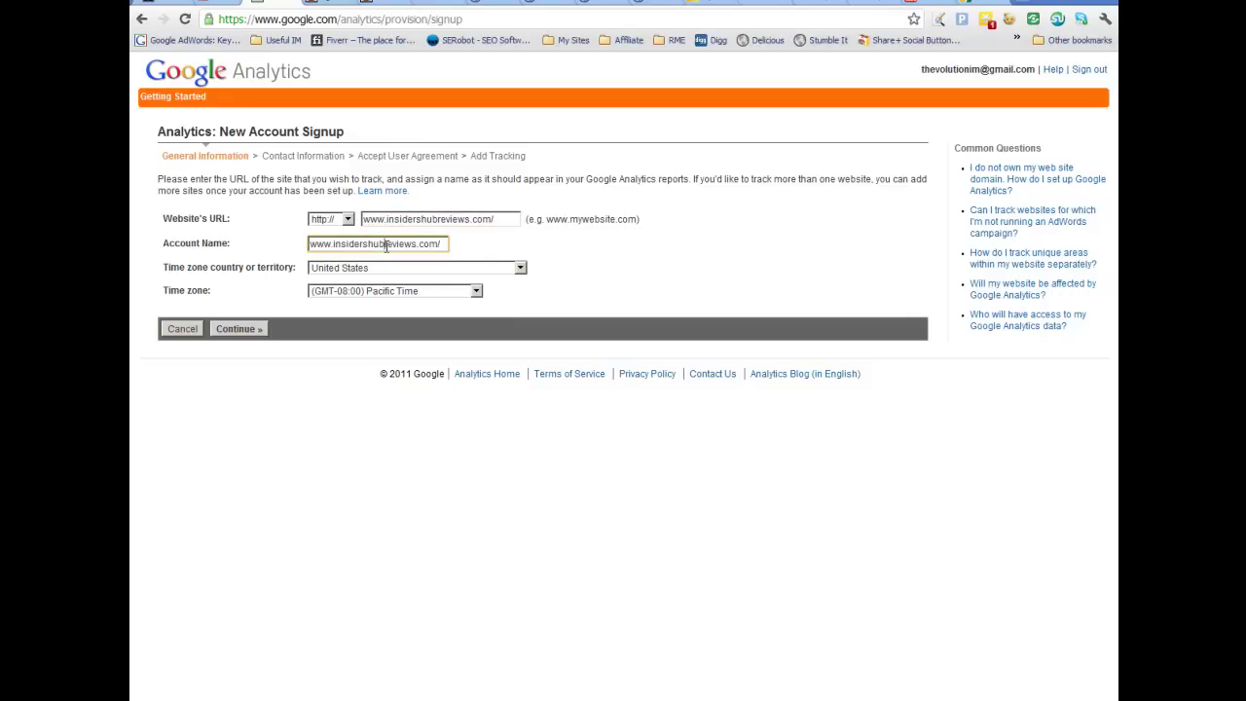
click(524, 268)
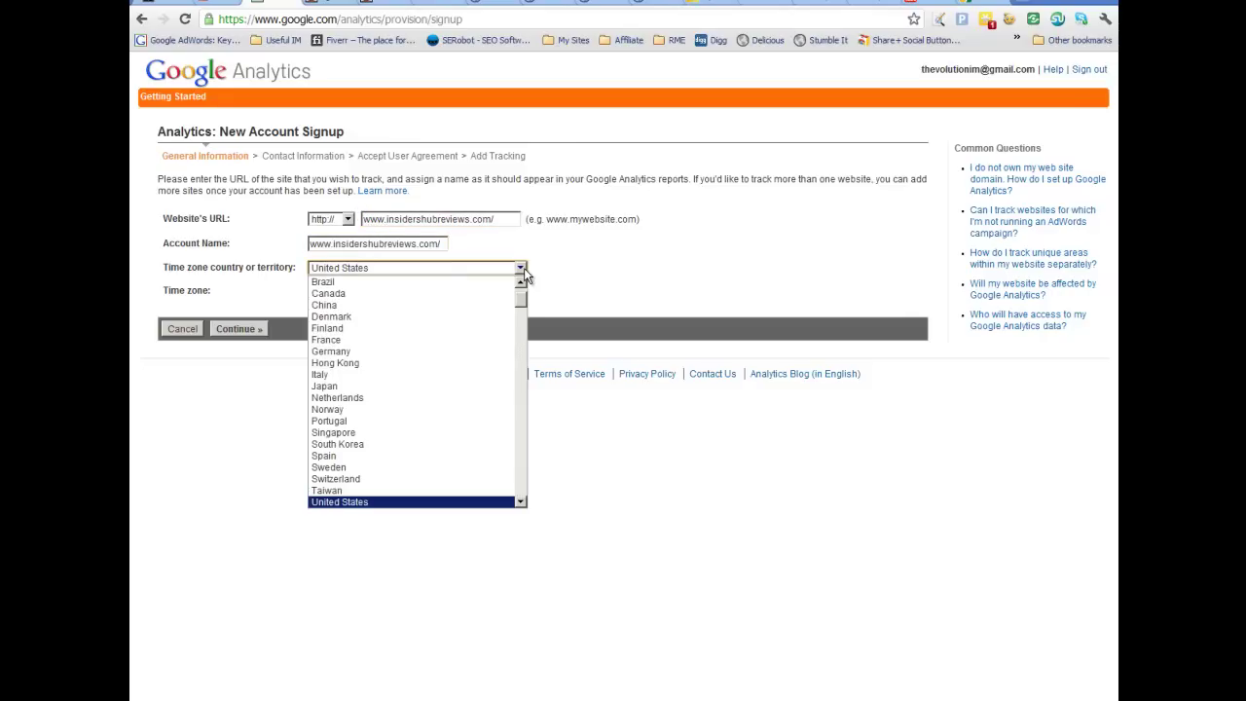
click(524, 268)
click(239, 328)
- Fill in the account holder's last and first name, select United States as the country, and continue to the user agreement
click(289, 184)
click(289, 200)
click(290, 207)
click(290, 225)
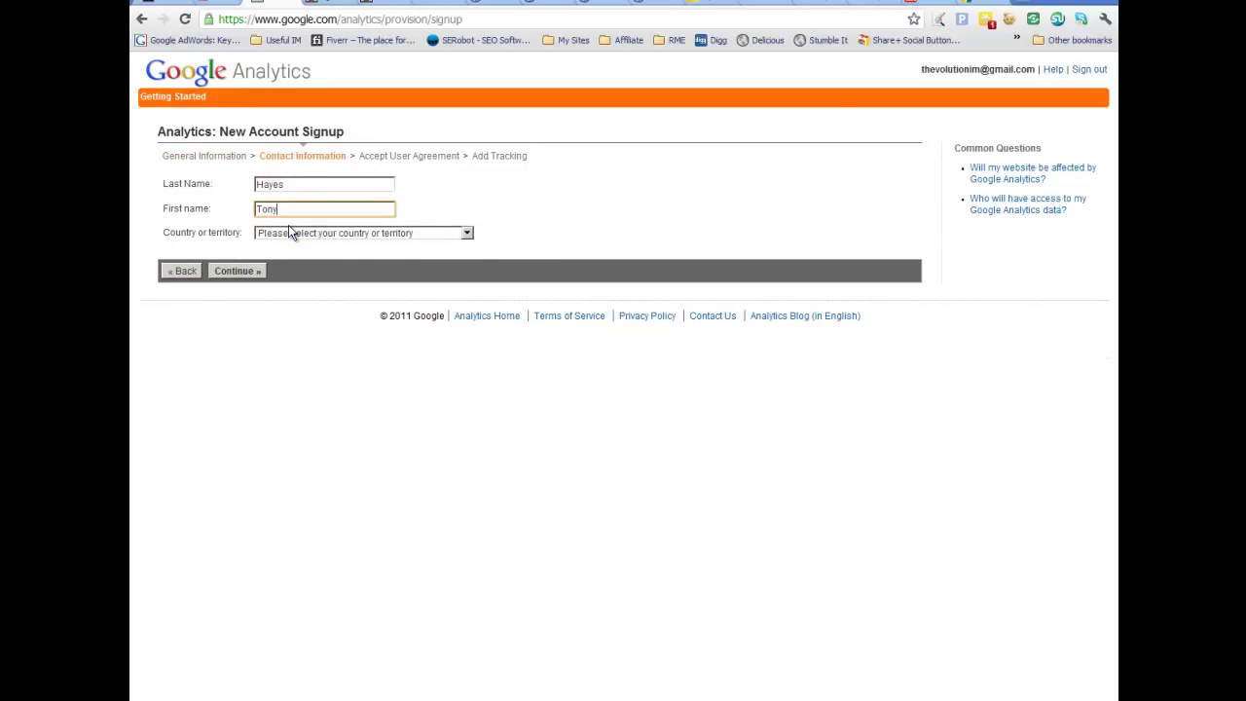
click(468, 234)
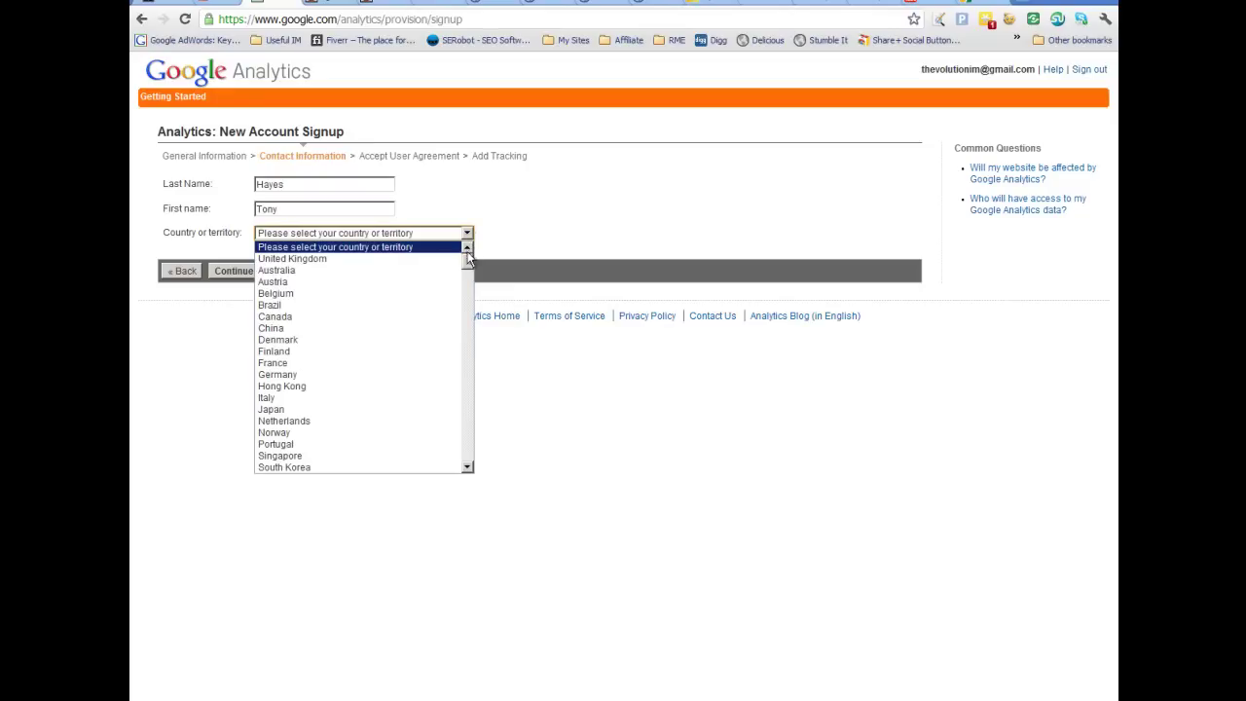
mouse_move(468, 265)
mouse_down()
mouse_move(471, 460)
mouse_move(511, 226)
mouse_move(468, 462)
mouse_move(467, 244)
mouse_move(473, 278)
mouse_up()
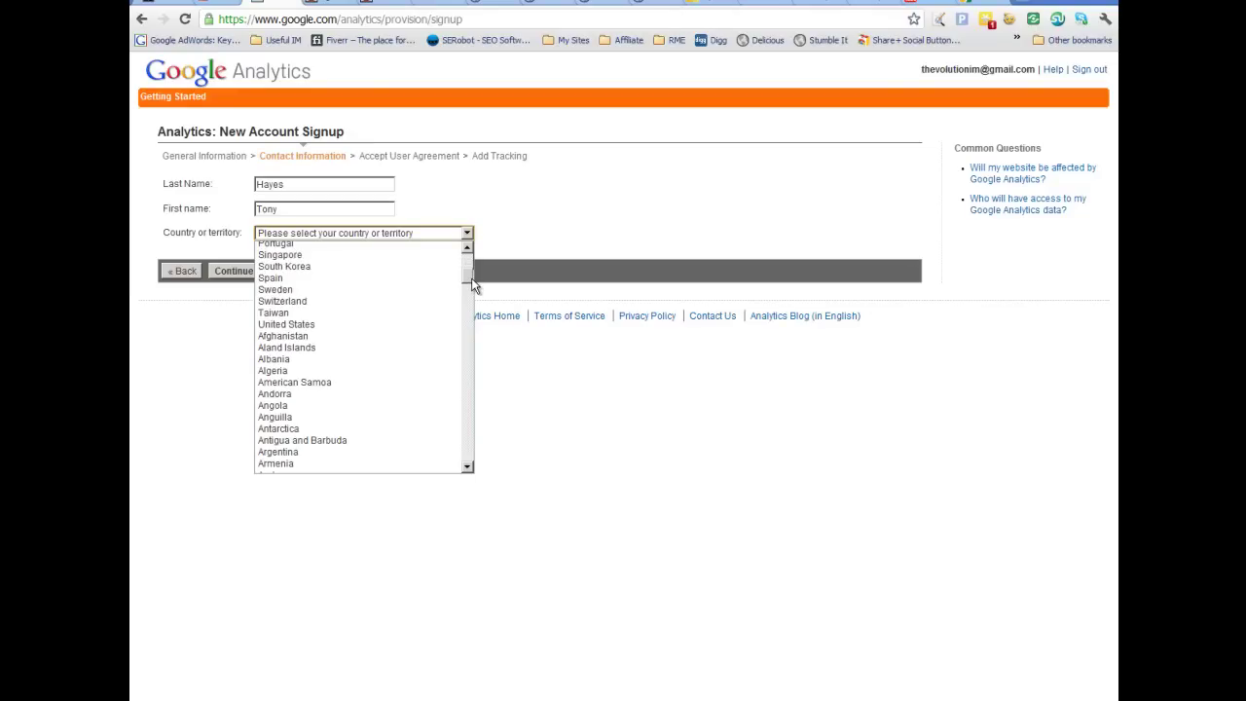
click(385, 323)
click(244, 271)
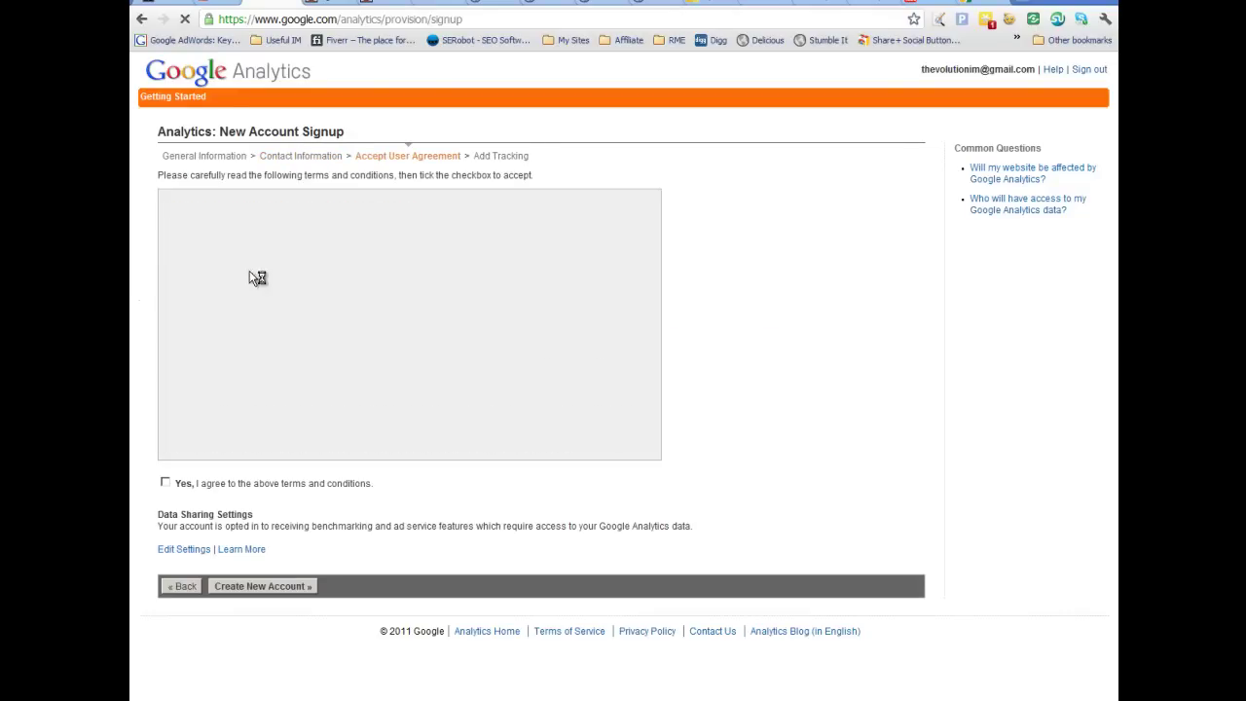
- Accept the Analytics terms to create the new account, and copy the tracking ID from the tracking code
click(165, 482)
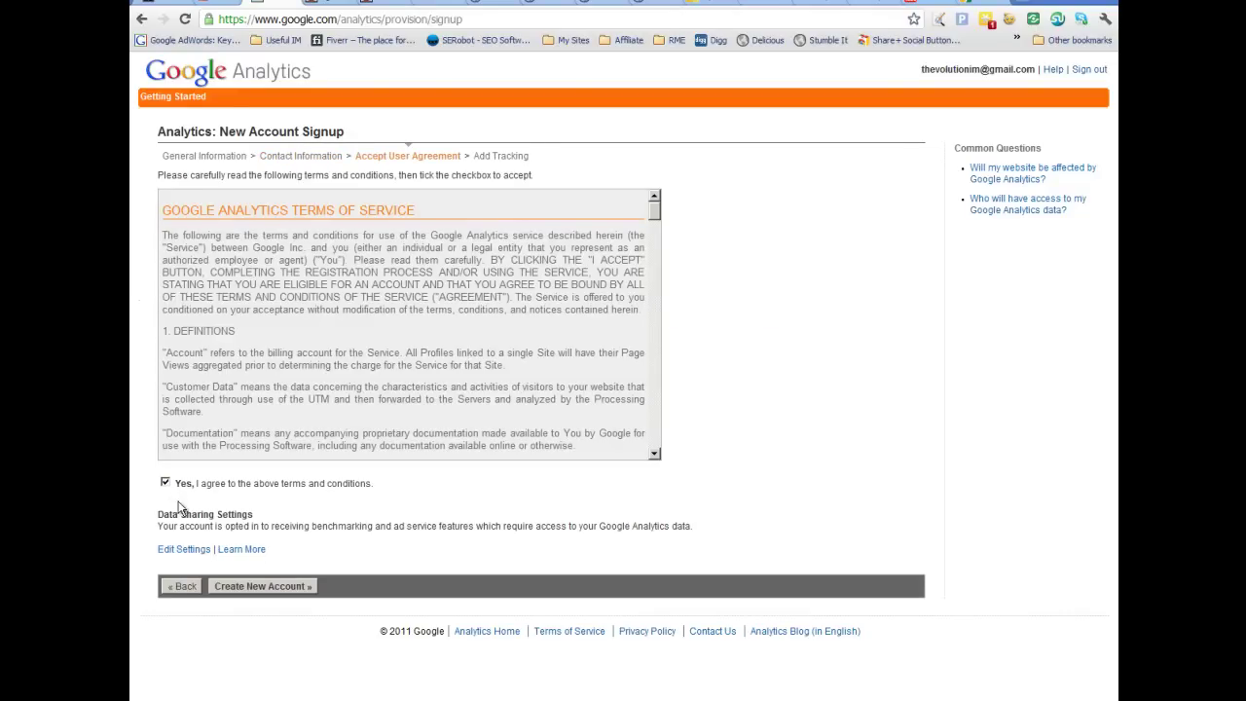
click(251, 588)
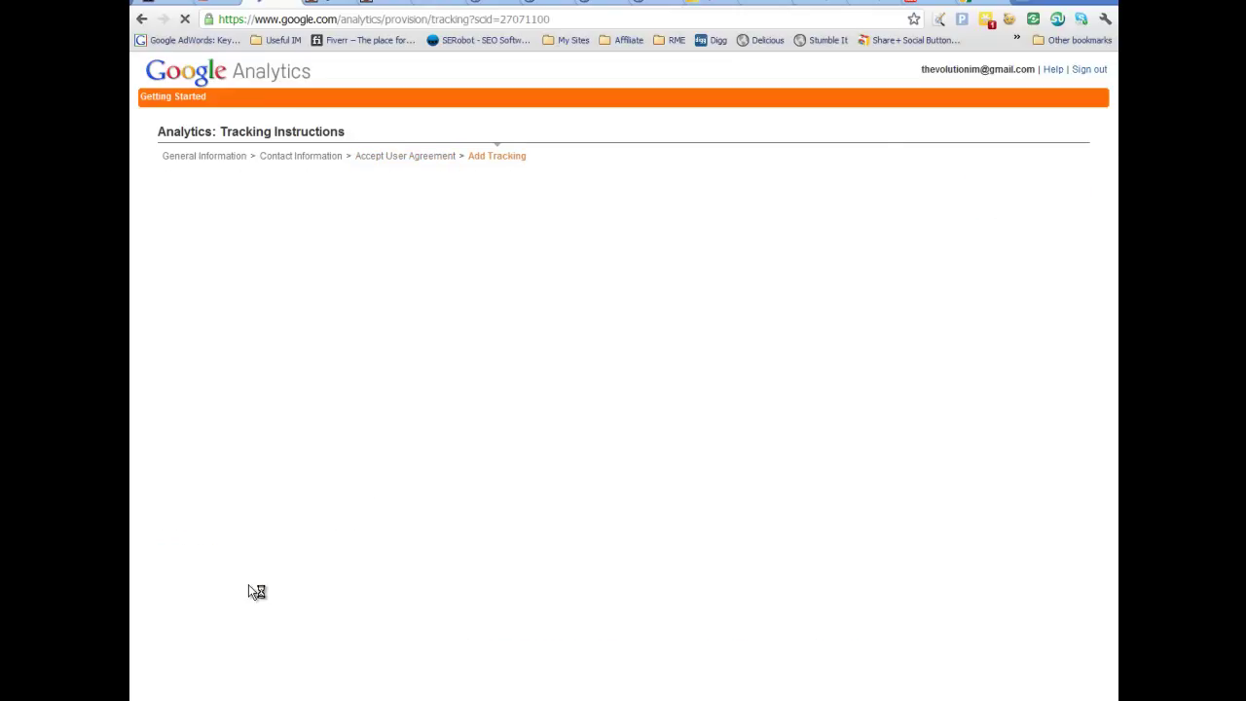
click(487, 371)
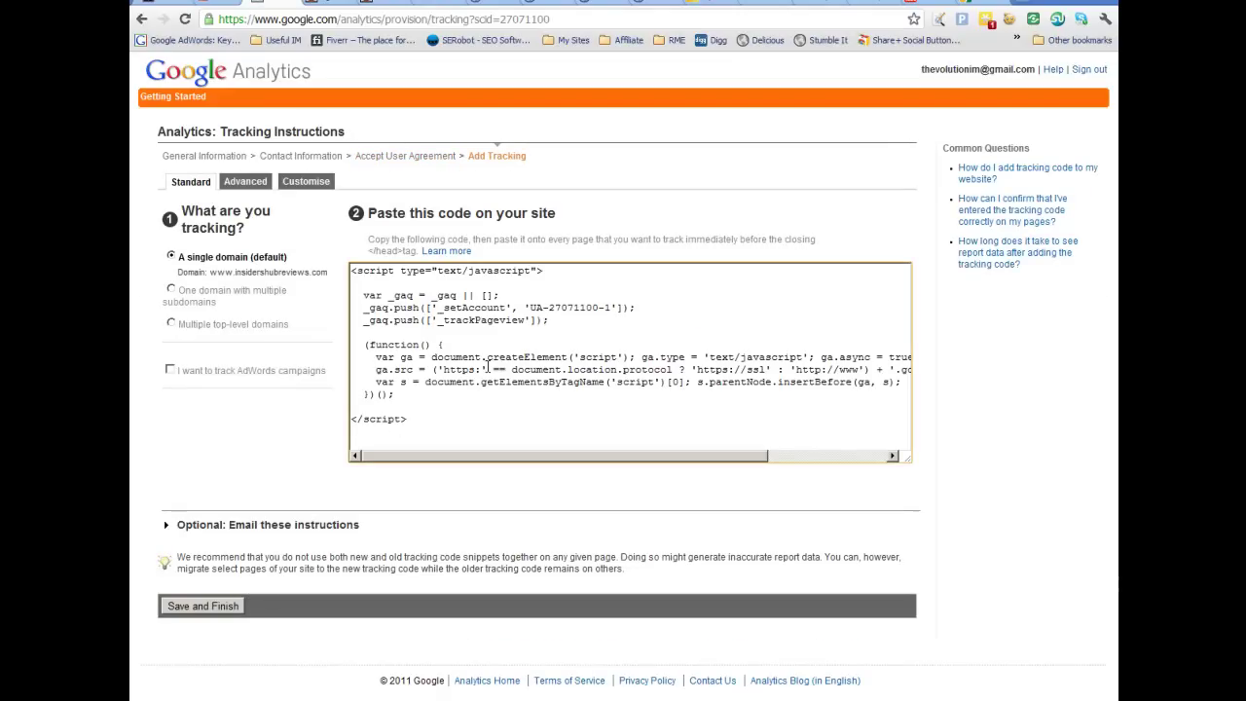
drag(613, 307, 532, 305)
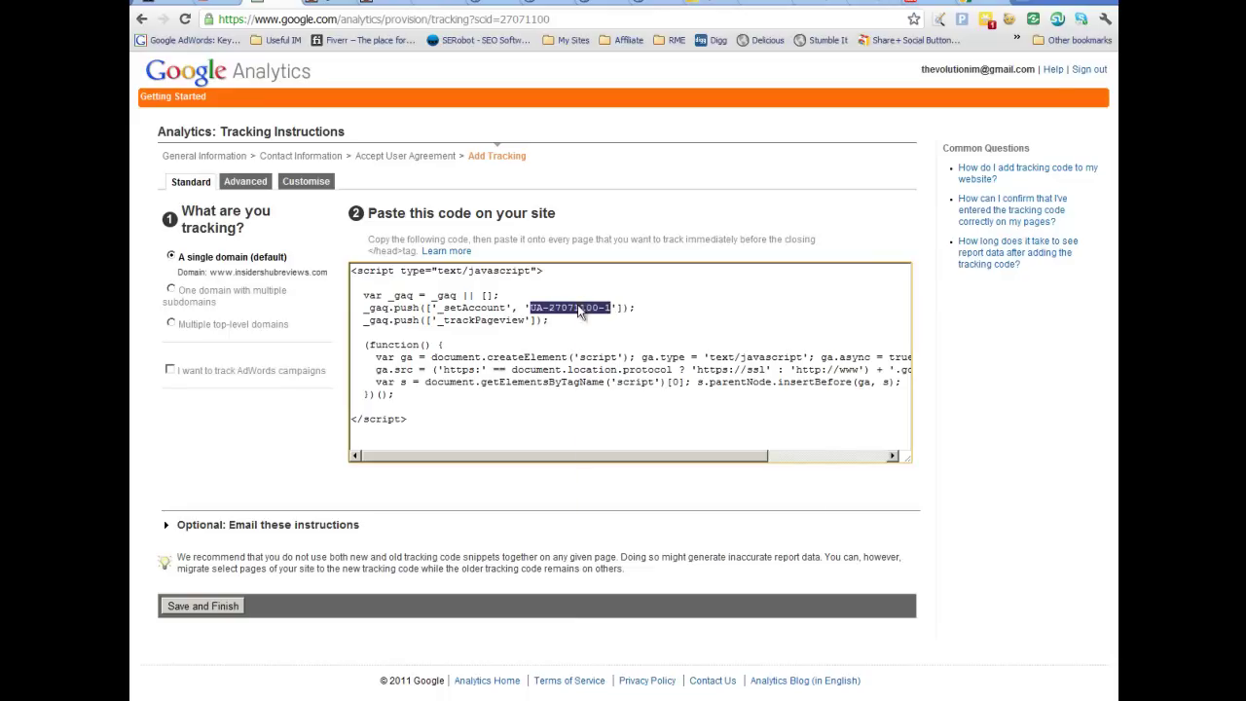
right_click(580, 307)
click(628, 364)
- Examine the Google Analyticator settings in WordPress, including the Google Analytics accounts available for tracking
click(814, 6)
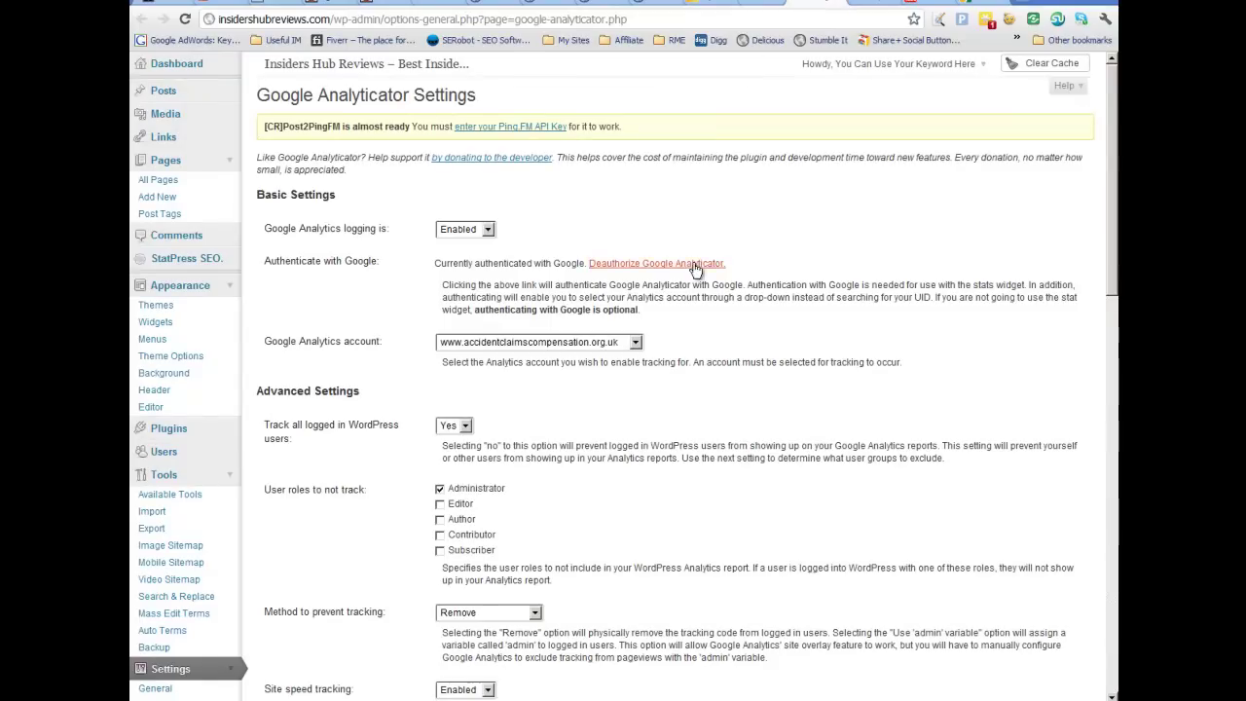
scroll(695, 262, down, 2)
scroll(573, 151, up, 2)
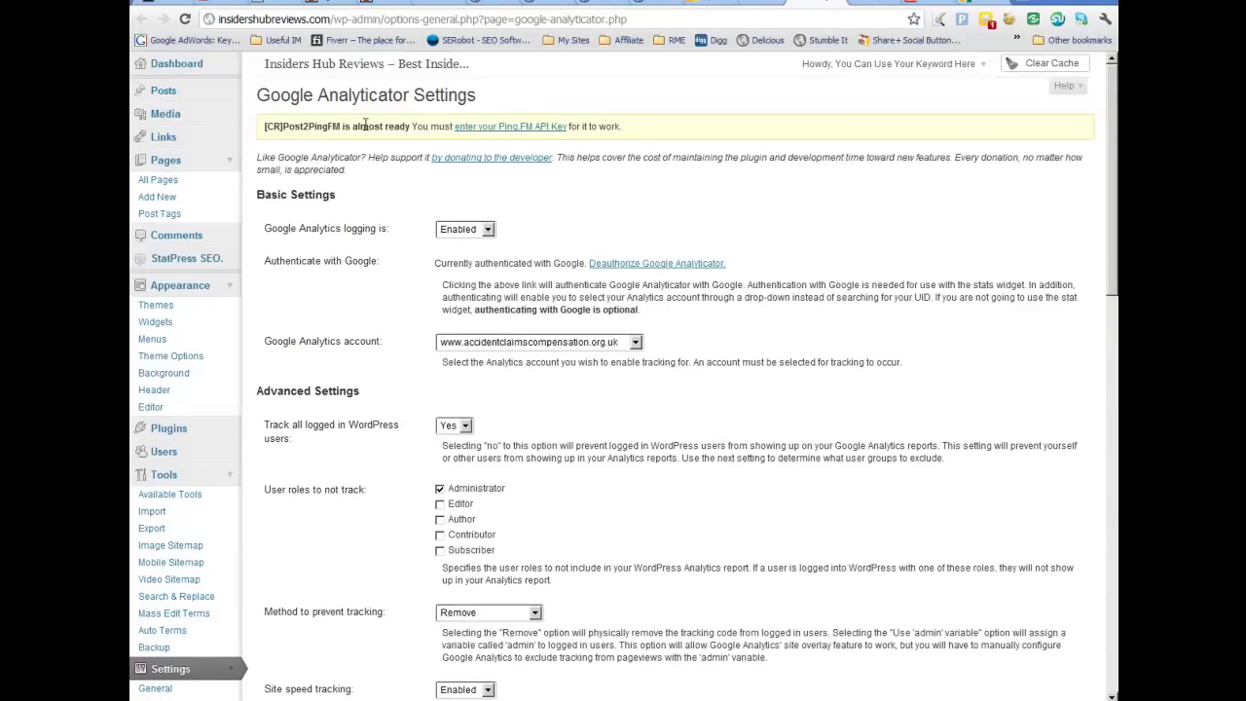
scroll(535, 171, down, 1)
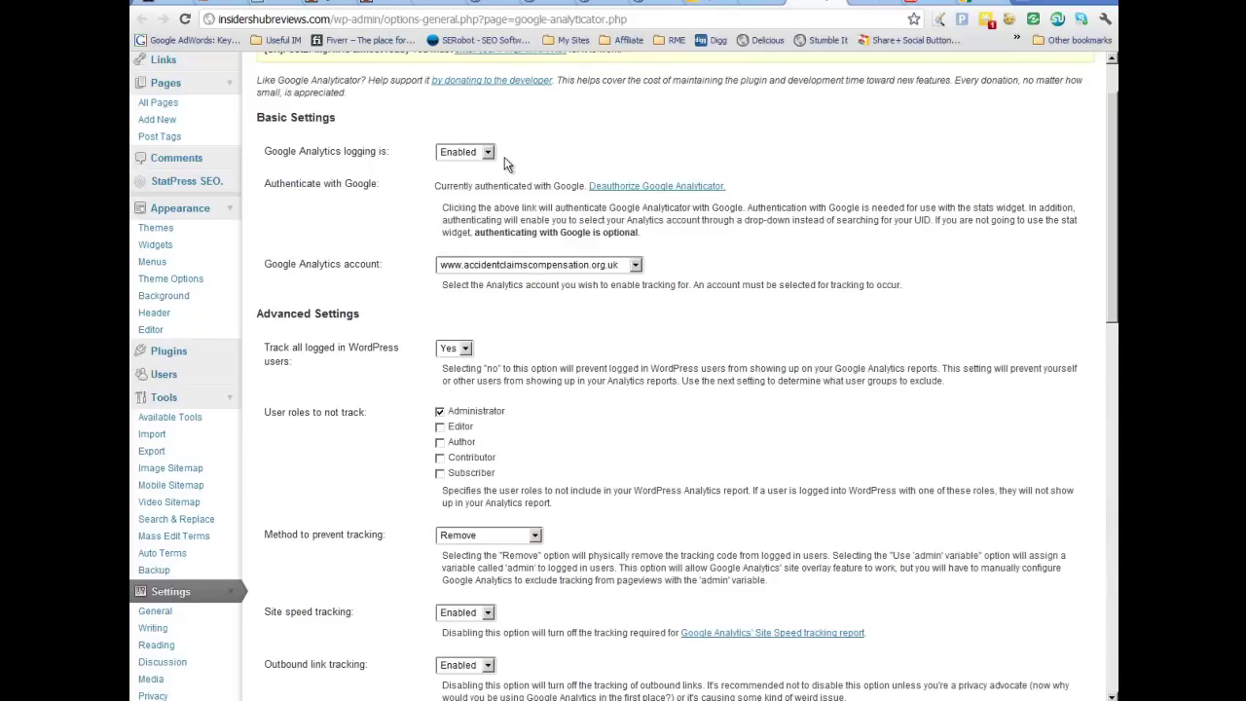
scroll(650, 251, down, 1)
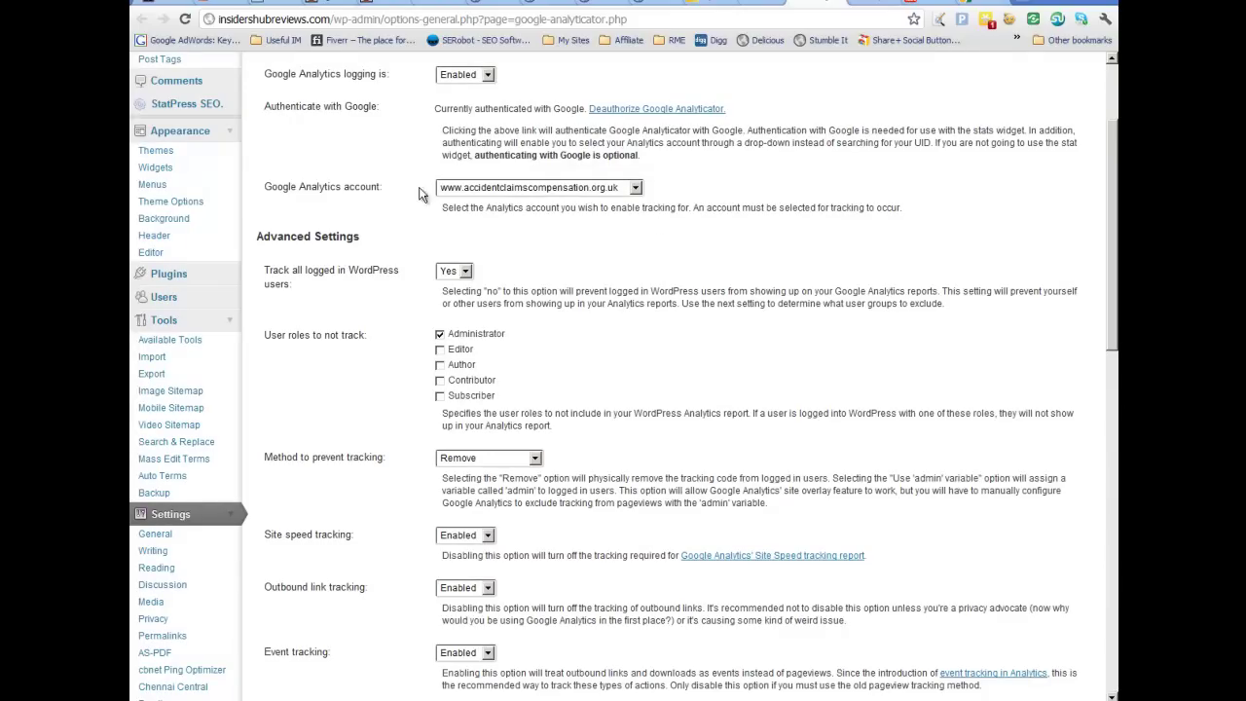
click(636, 188)
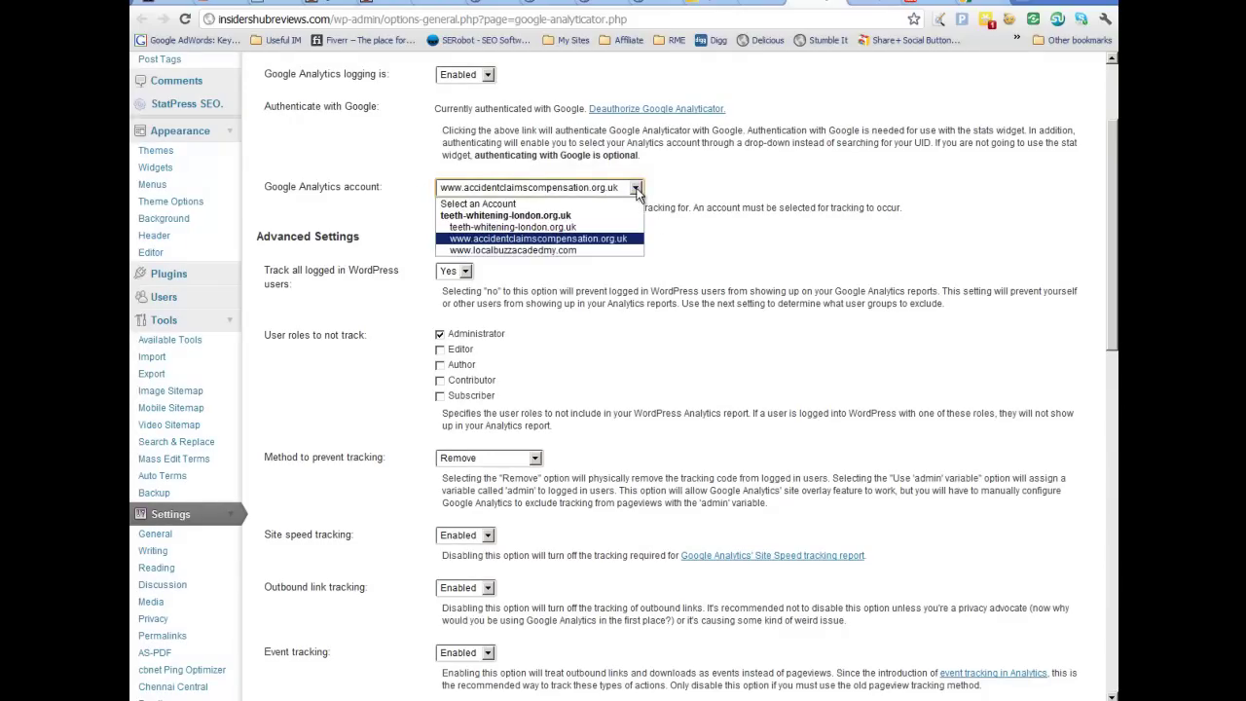
click(635, 188)
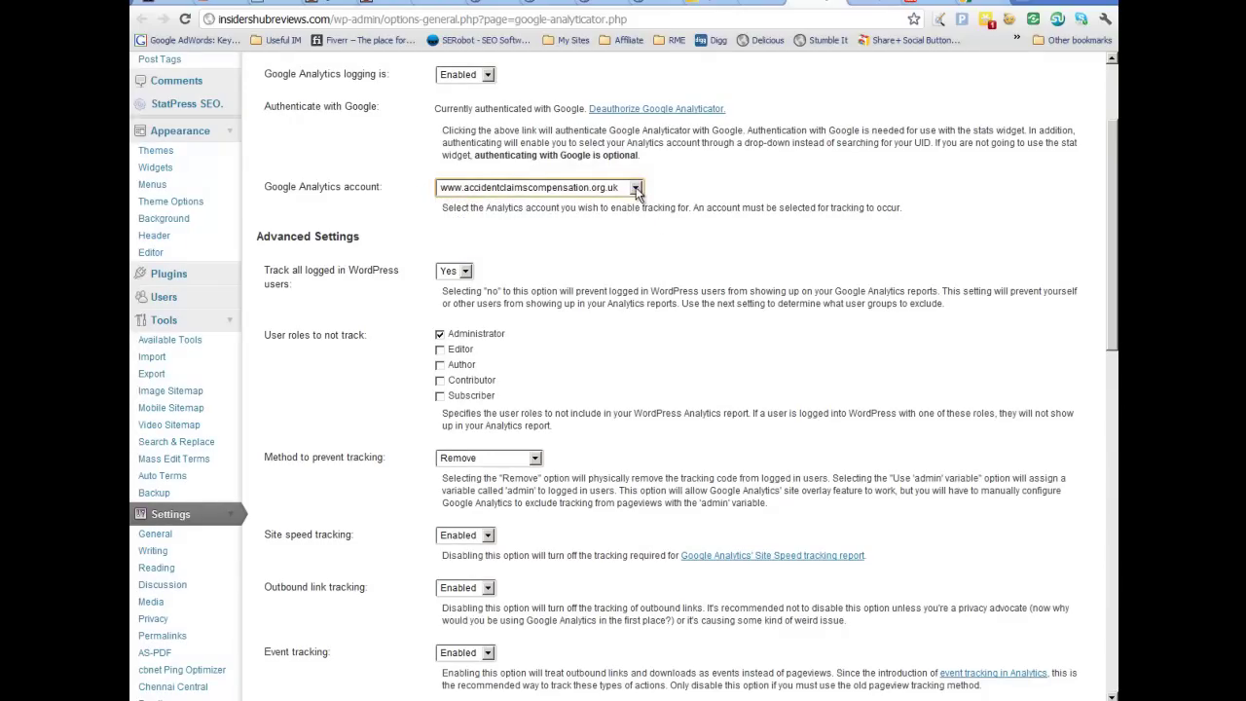
- Save and finish the Analytics tracking setup, then reload Google Analyticator in WordPress and recheck its account list
click(270, 9)
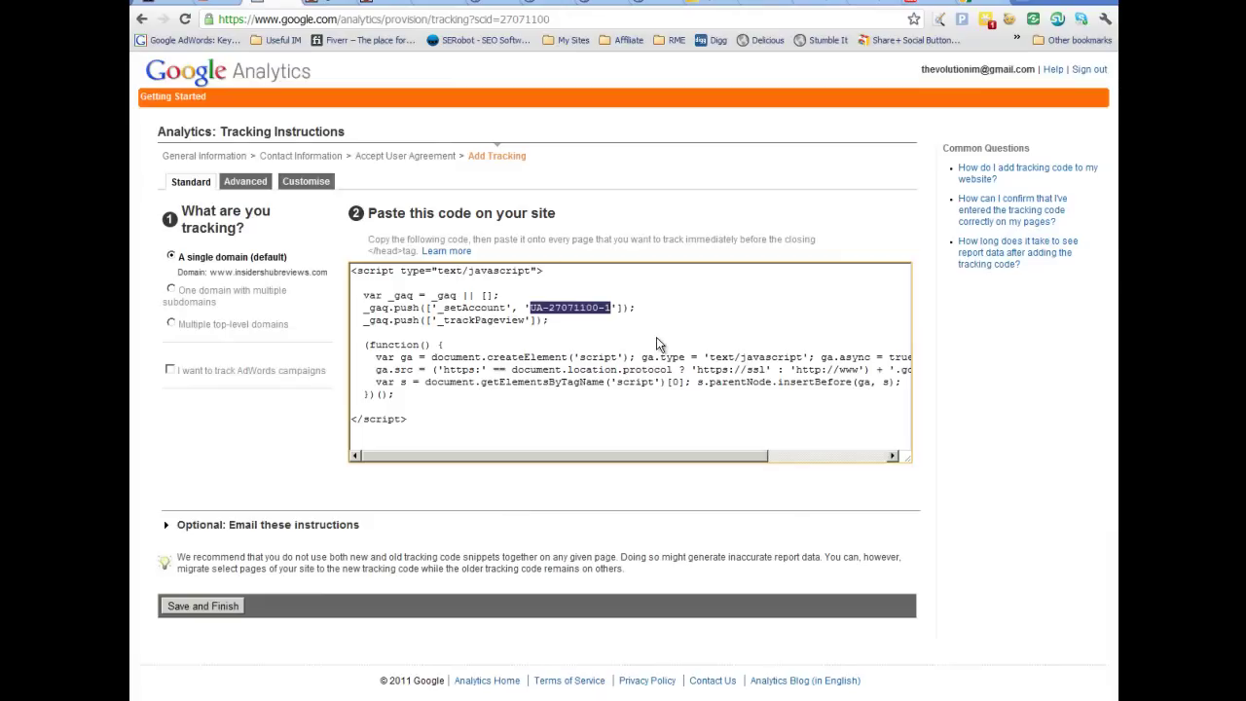
click(220, 608)
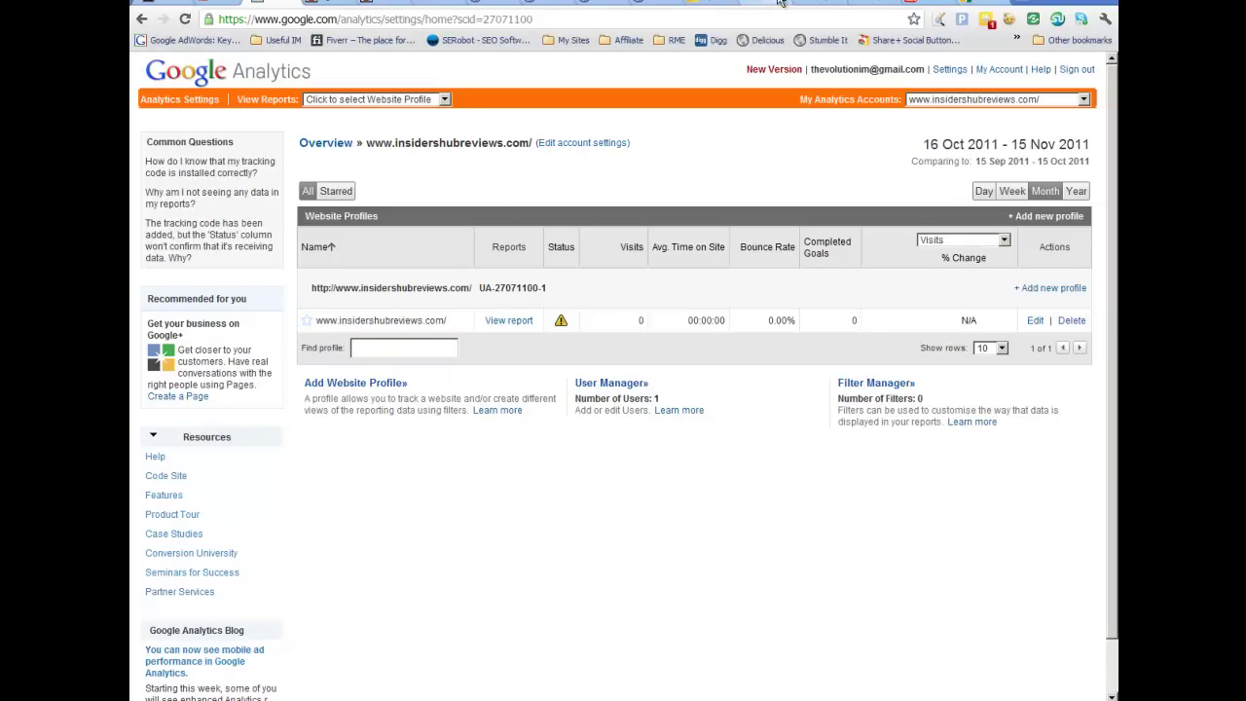
click(828, 5)
right_click(782, 161)
click(842, 207)
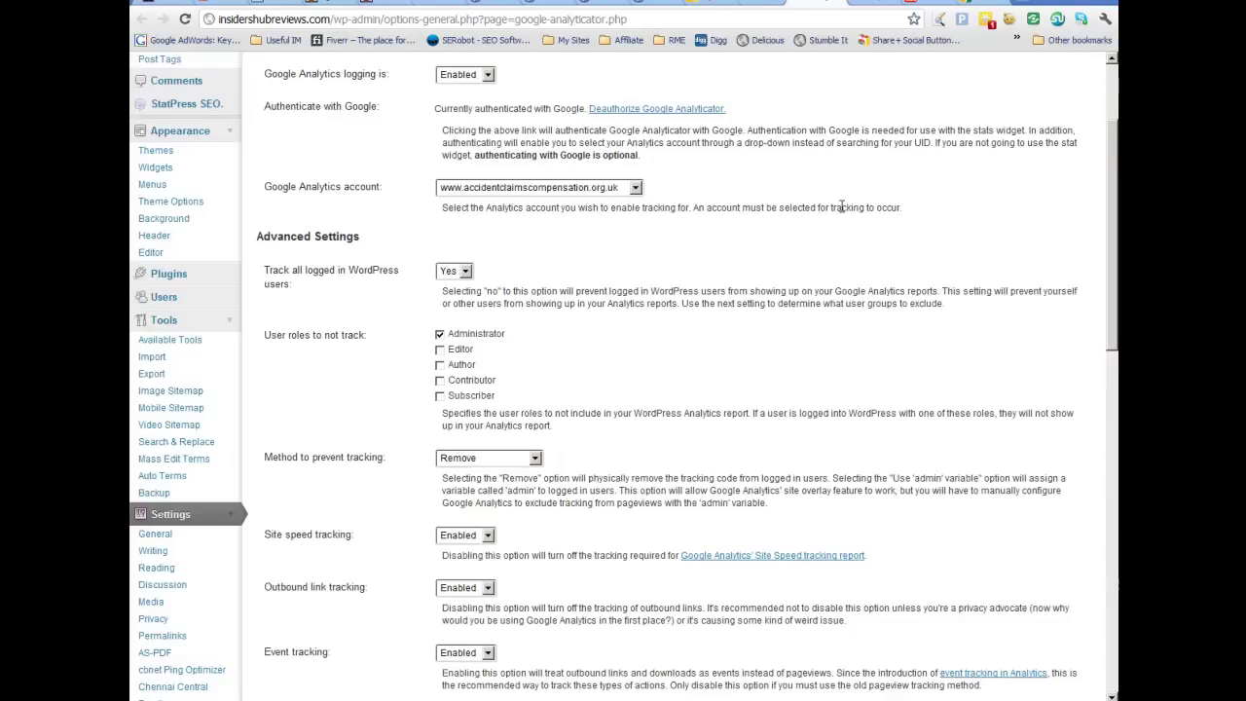
click(636, 188)
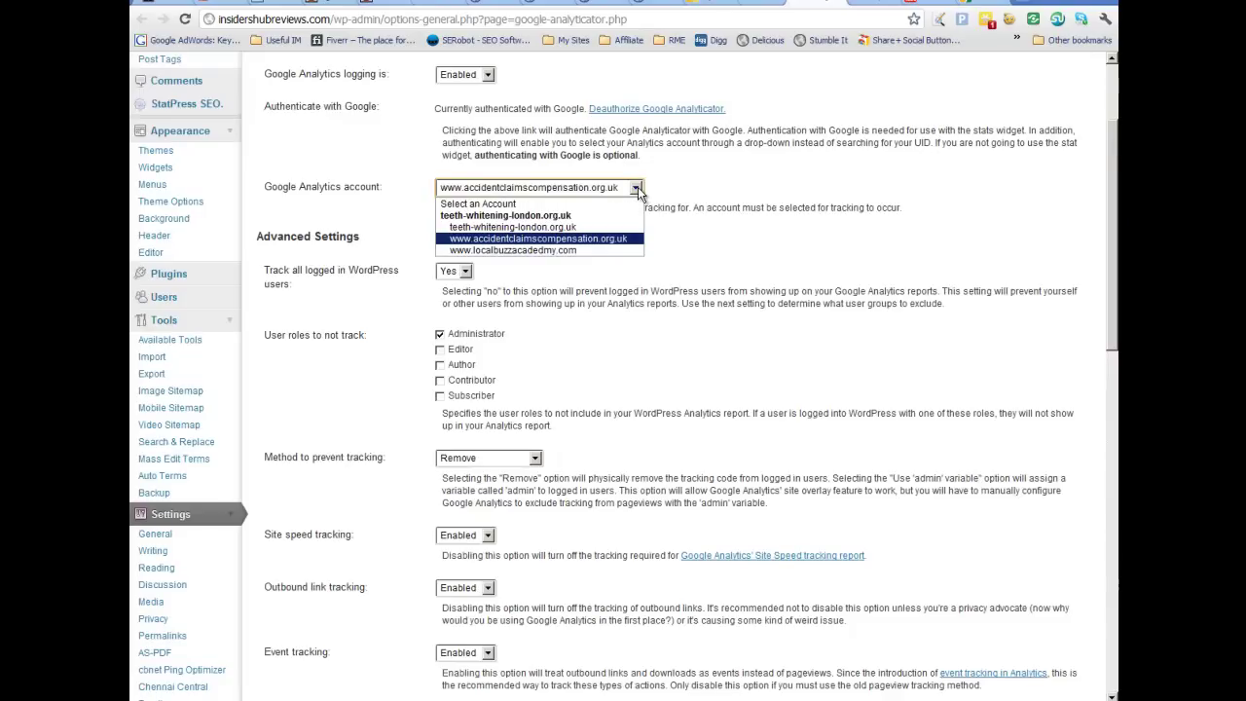
click(637, 190)
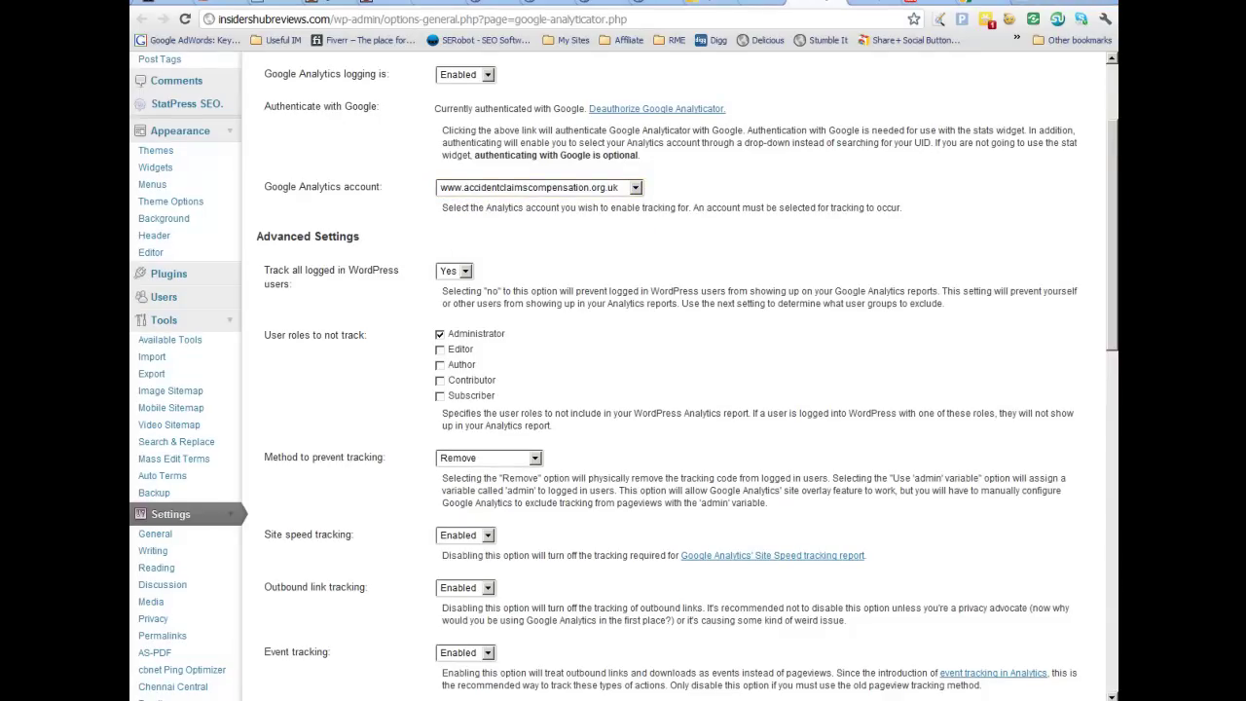
- Deauthorize Google Analyticator, then authenticate it with Google again and grant insidershubreviews.com access to Google Analytics
scroll(1012, 545, up, 1)
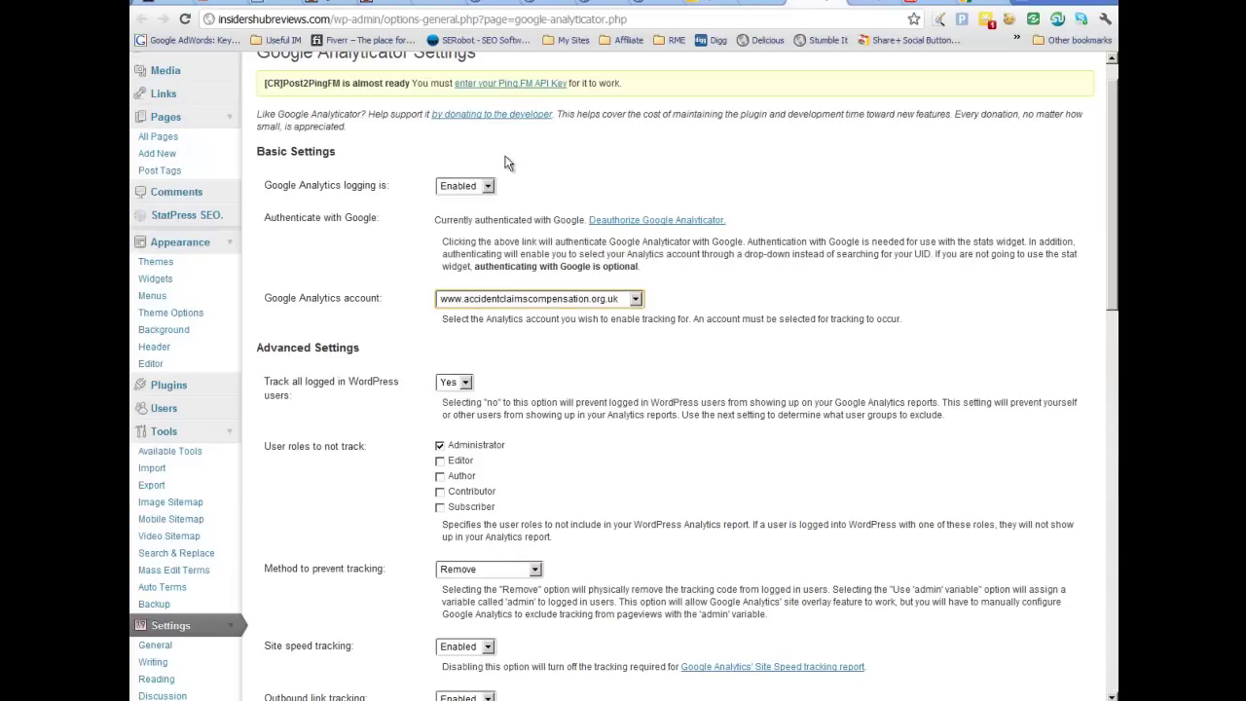
click(638, 221)
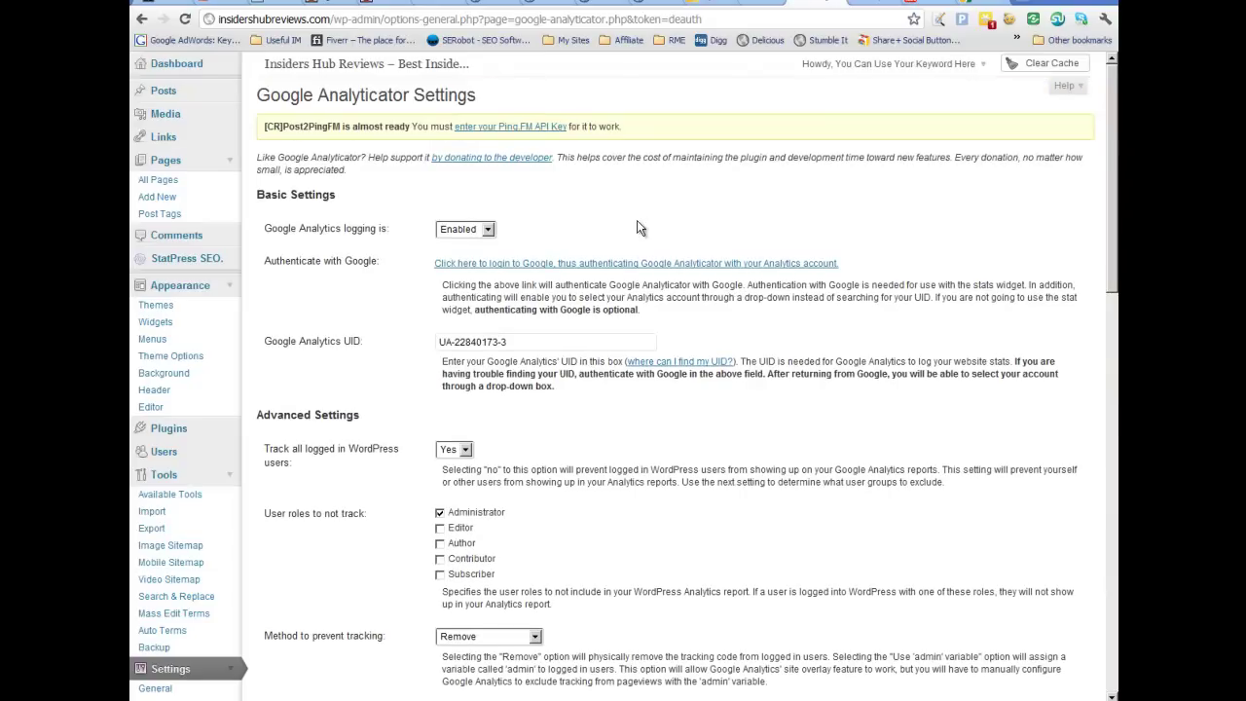
click(519, 269)
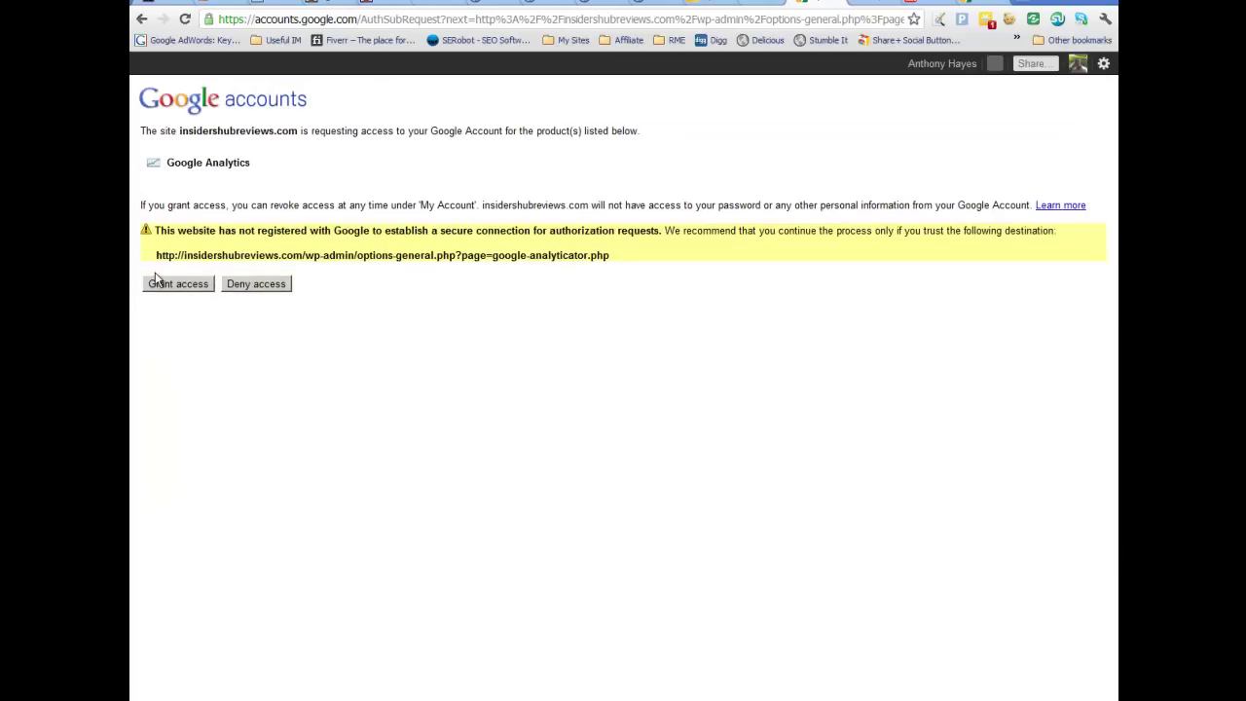
click(182, 286)
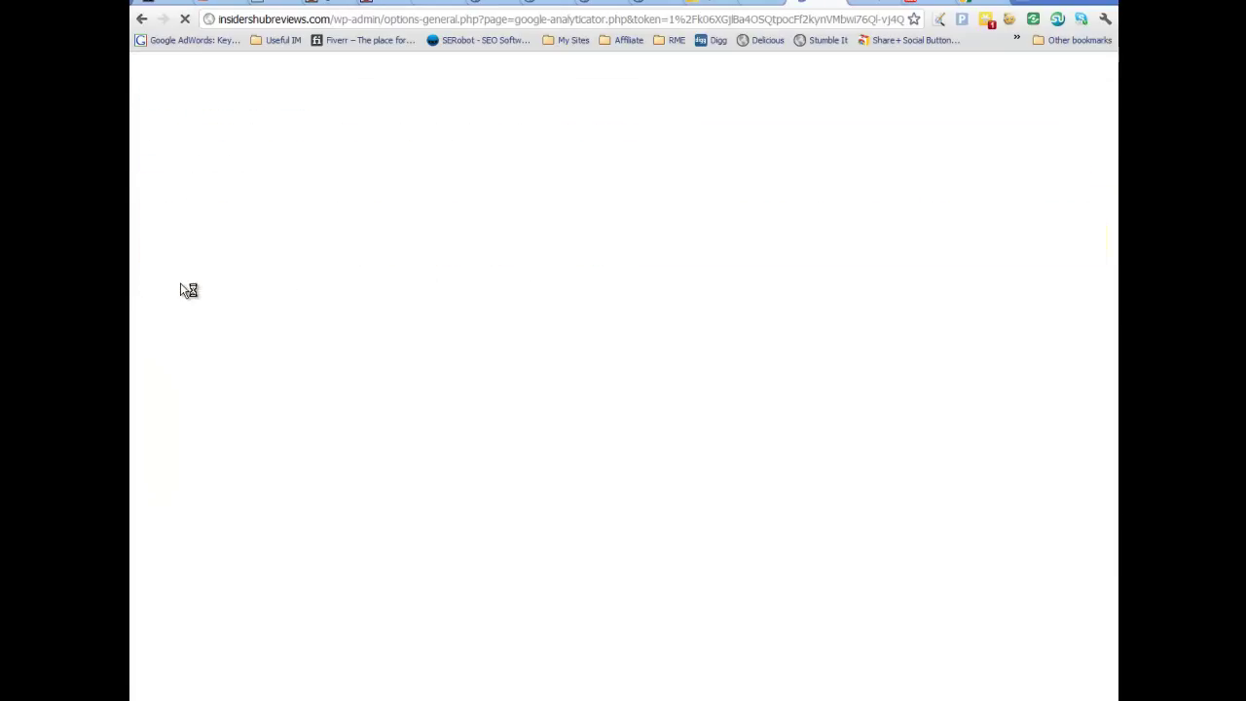
scroll(716, 321, down, 2)
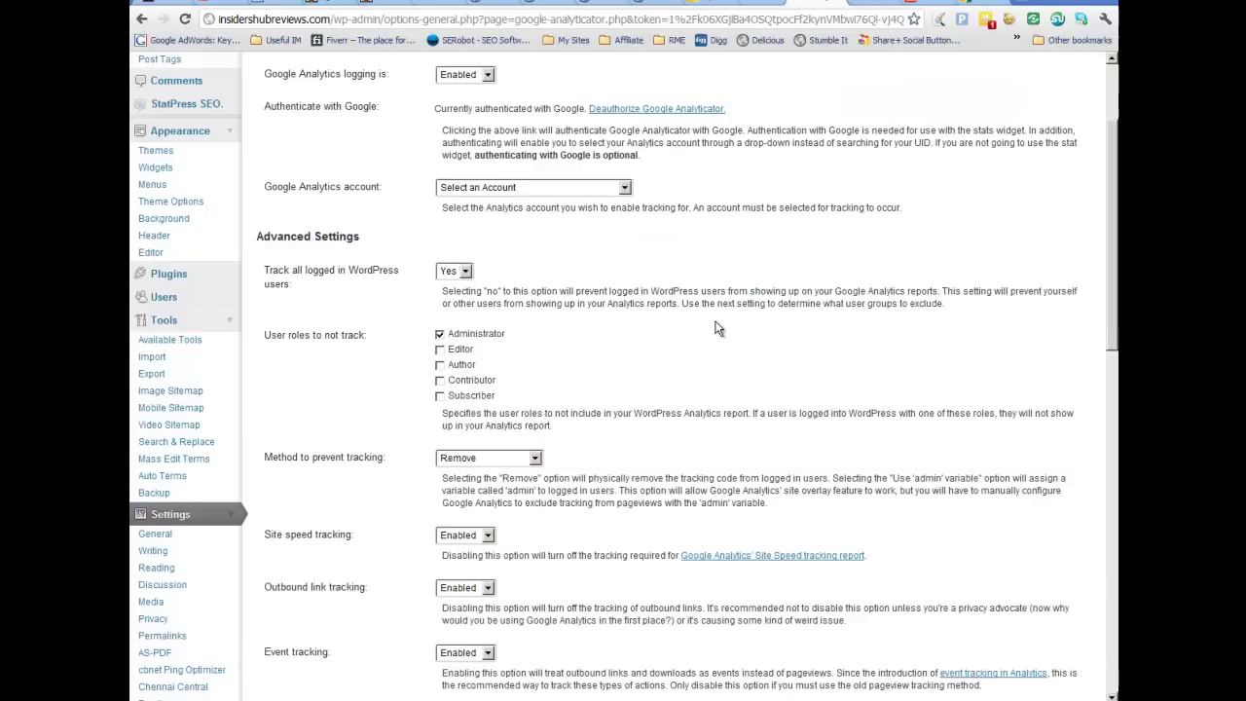
click(625, 188)
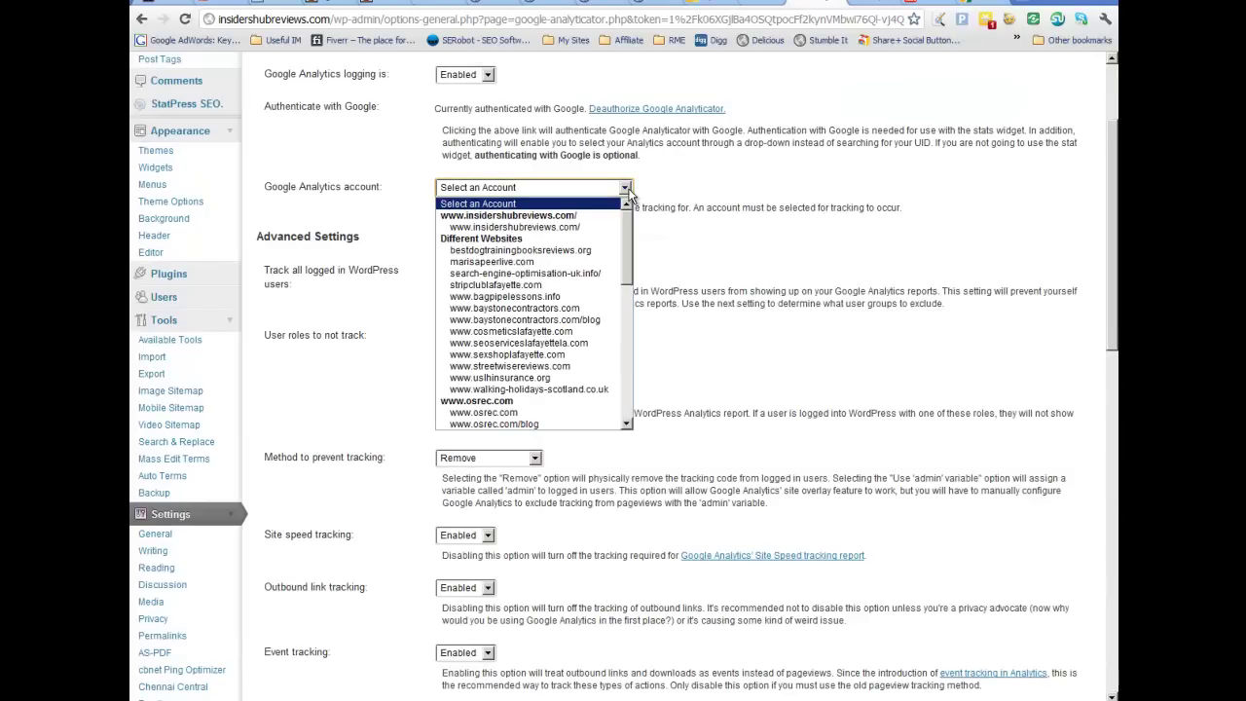
click(576, 229)
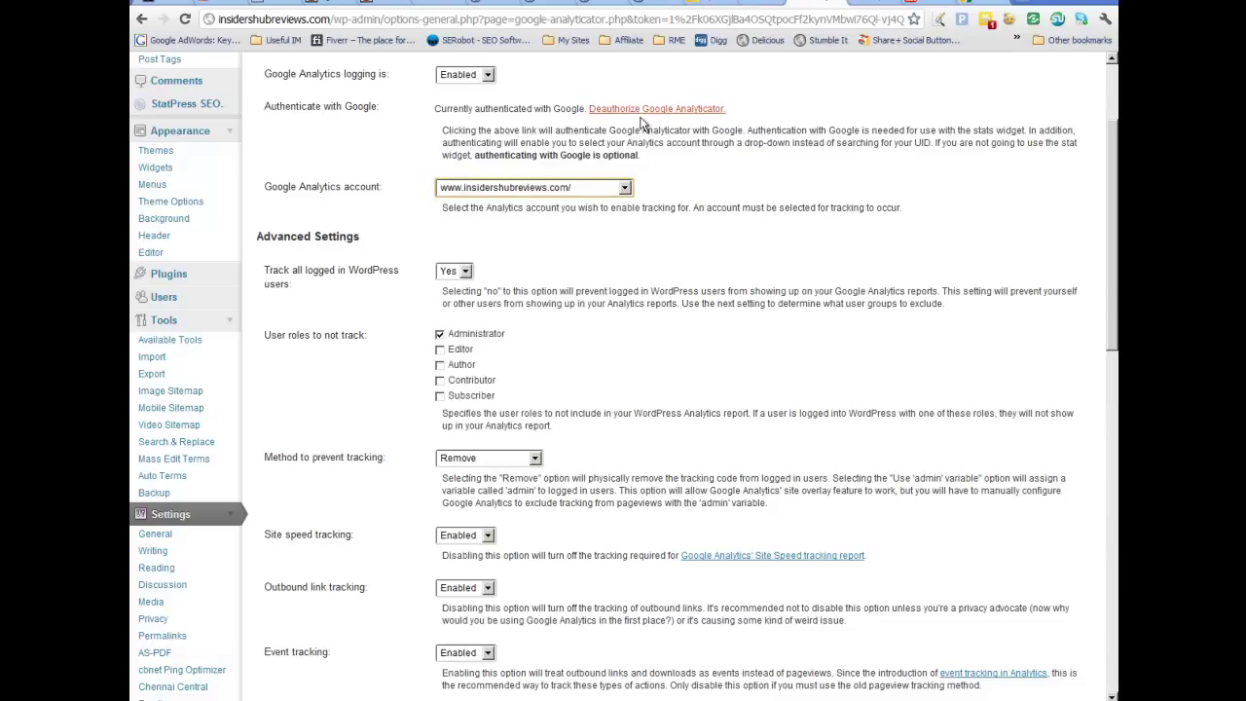
scroll(791, 178, up, 1)
scroll(791, 179, up, 1)
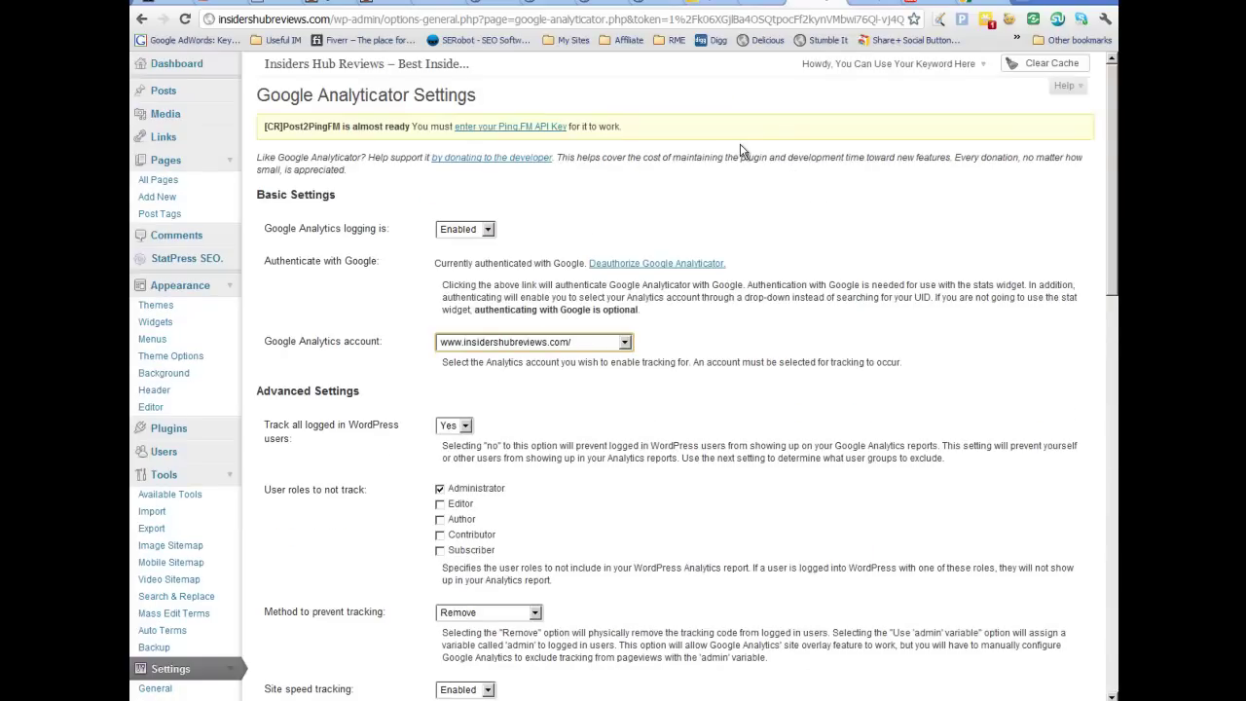
- Fill in the Google Adsense ID in the advanced settings with the stored publisher ID
scroll(770, 284, down, 1)
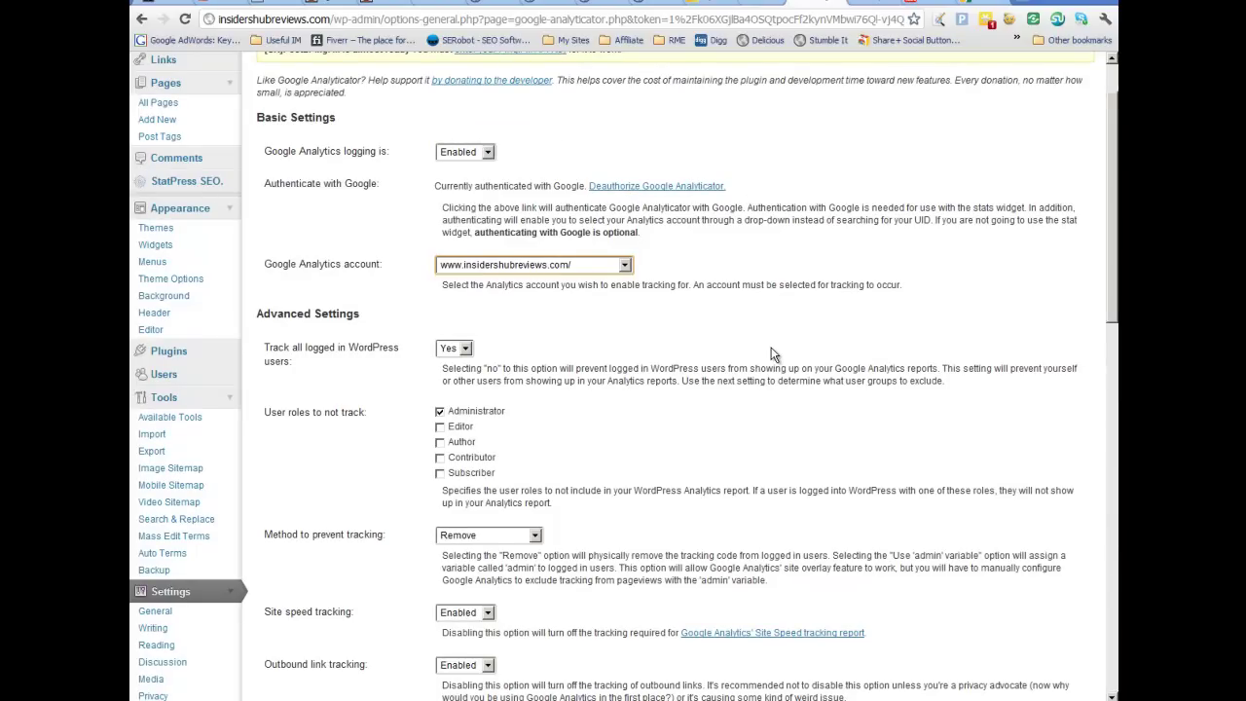
scroll(770, 353, down, 1)
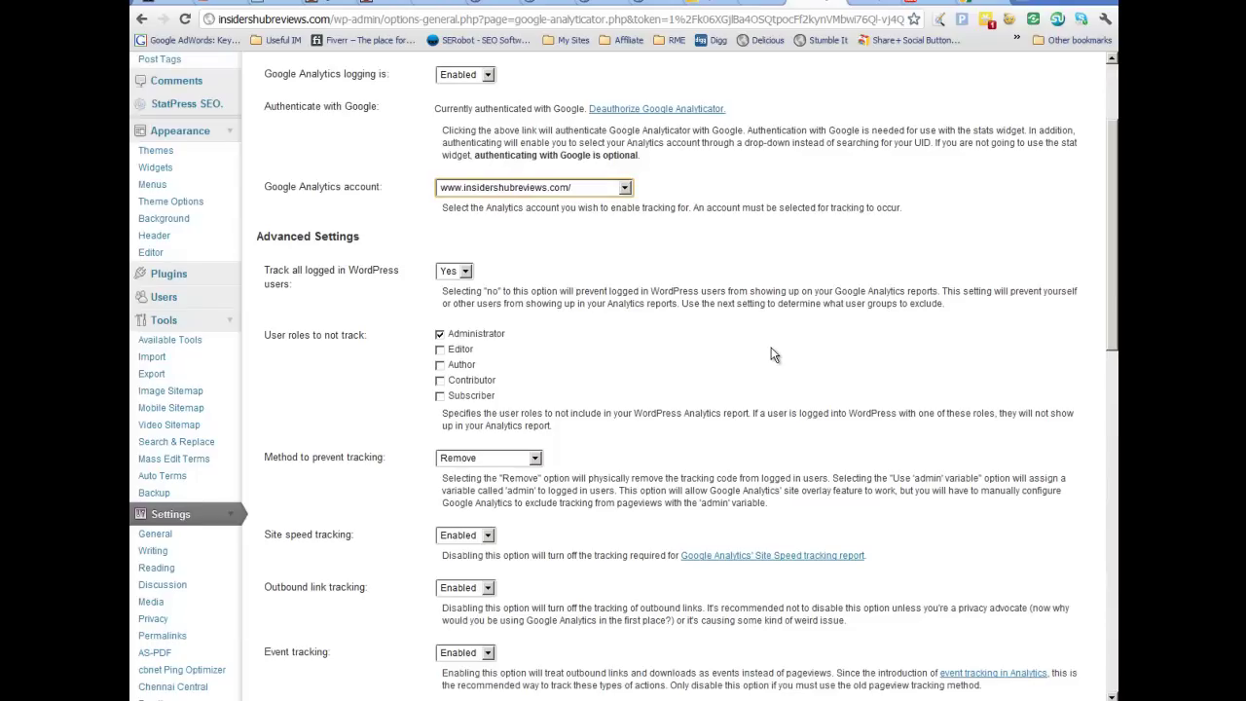
scroll(721, 304, down, 2)
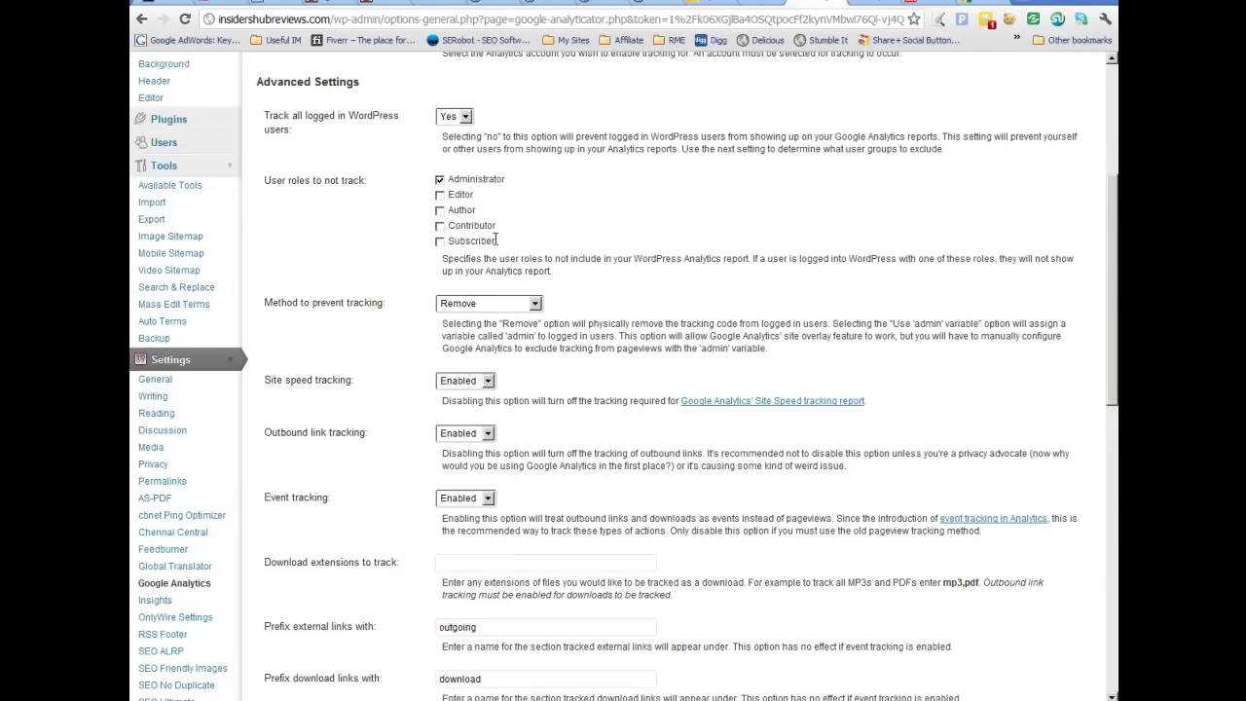
scroll(495, 243, down, 2)
scroll(497, 244, down, 1)
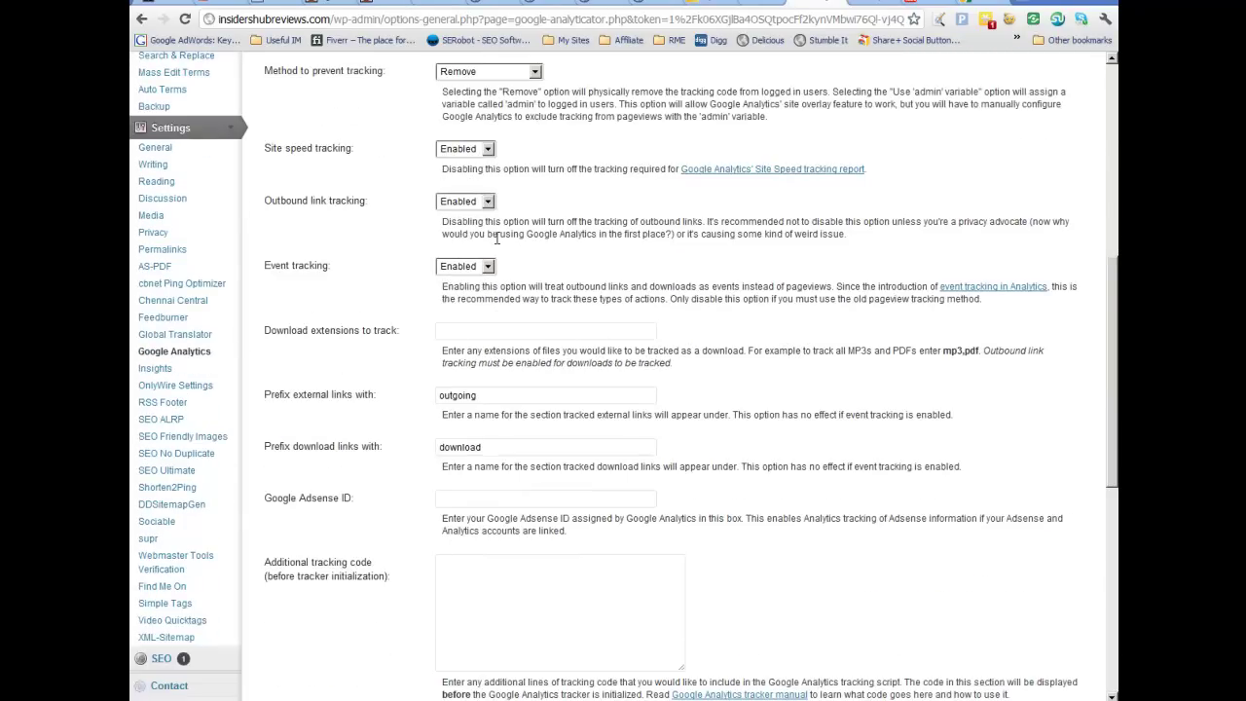
scroll(496, 238, down, 4)
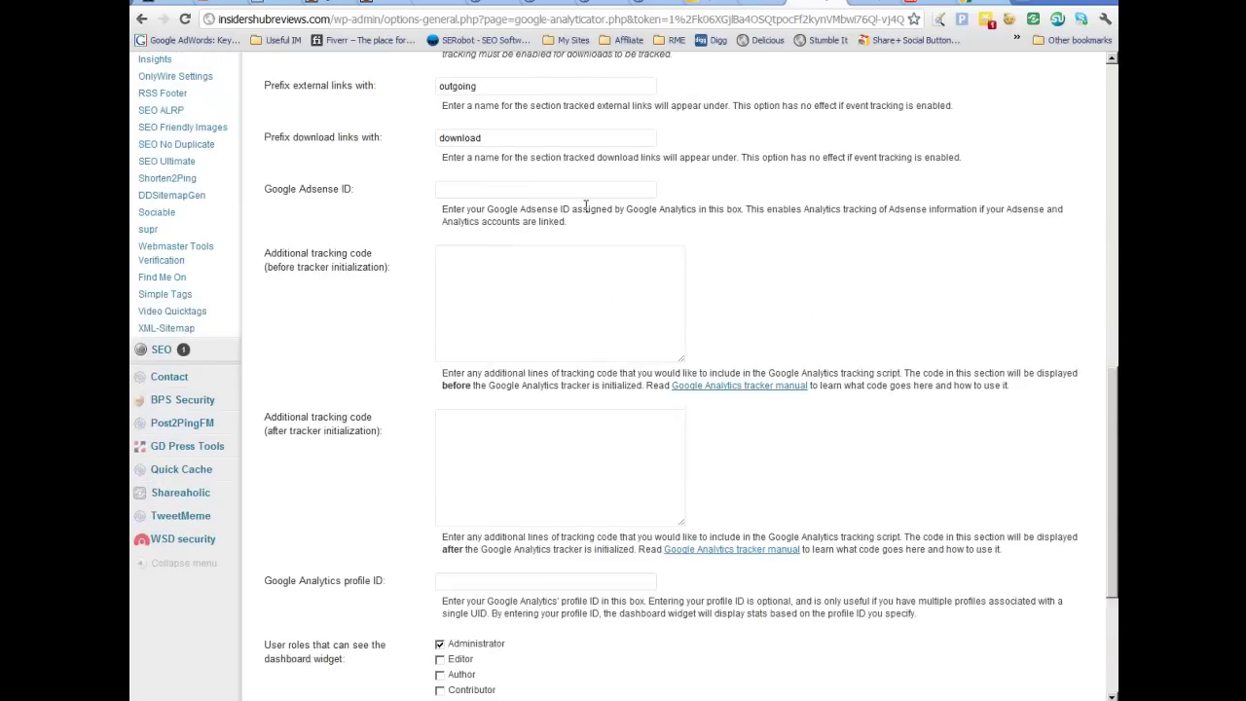
click(570, 188)
click(550, 224)
scroll(626, 306, down, 2)
scroll(626, 306, up, 3)
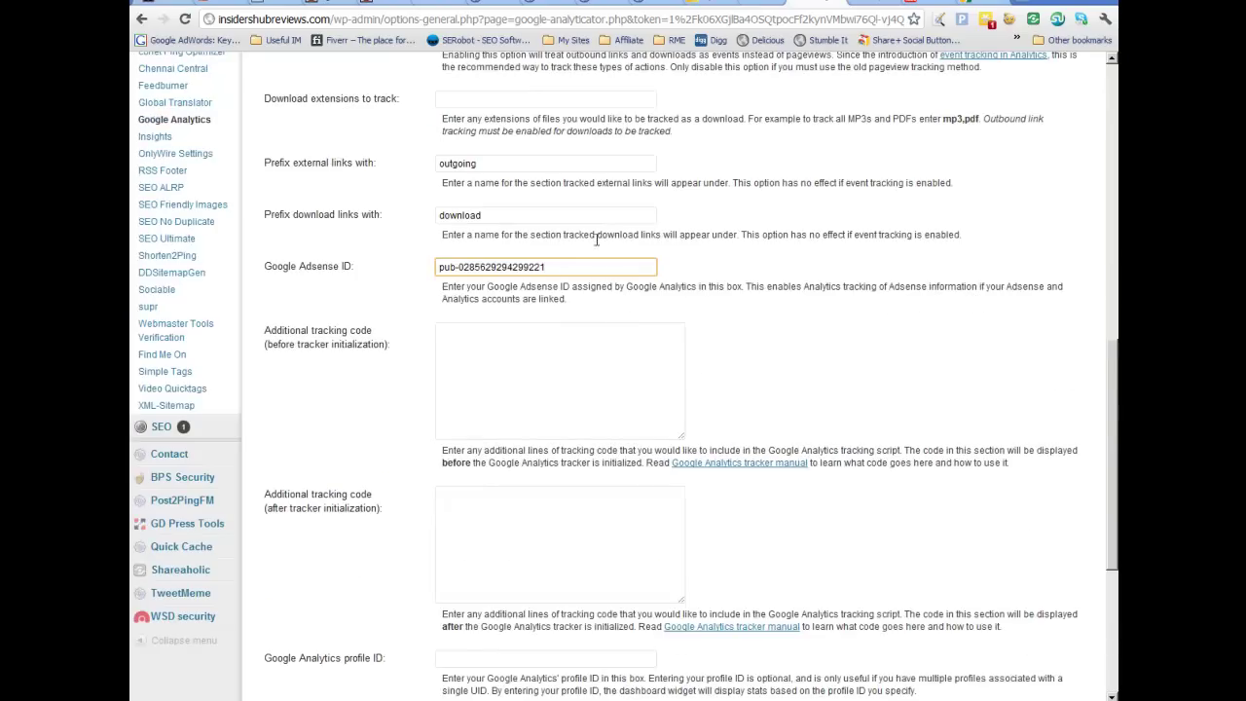
- Paste the copied tracking ID as the Google Analytics profile ID, and save the Google Analyticator settings
scroll(699, 282, down, 5)
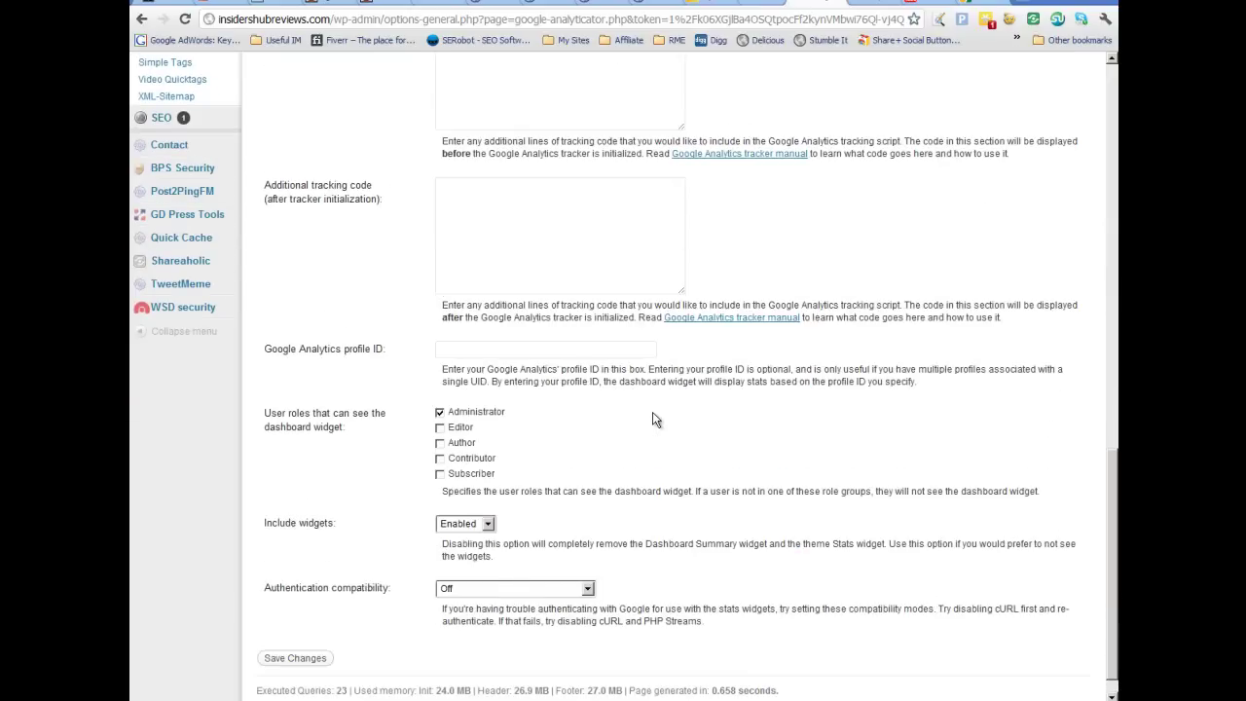
scroll(655, 418, down, 1)
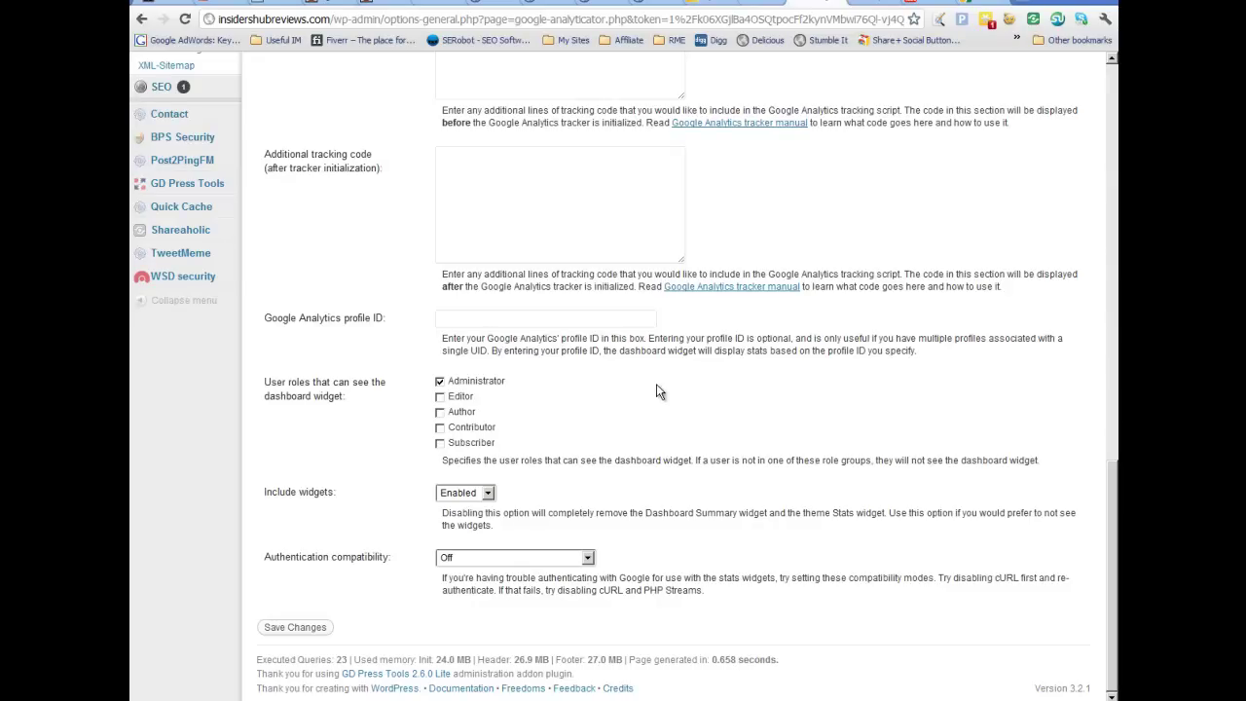
right_click(648, 319)
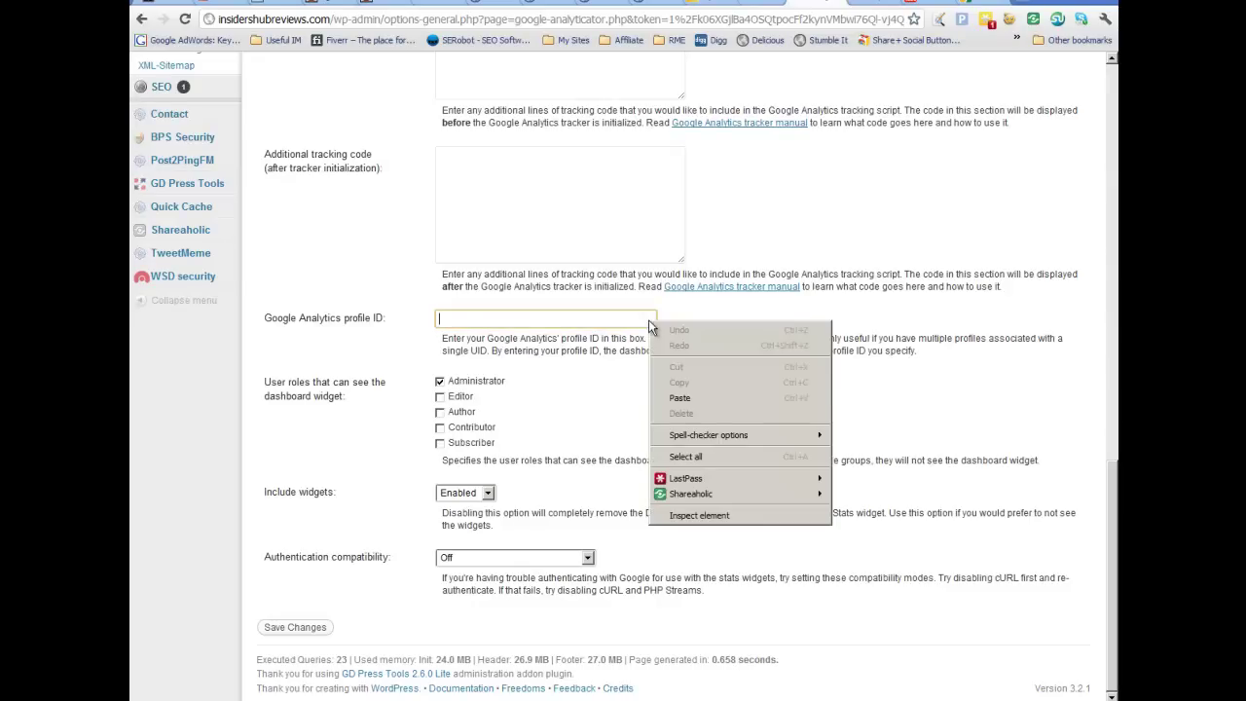
click(681, 398)
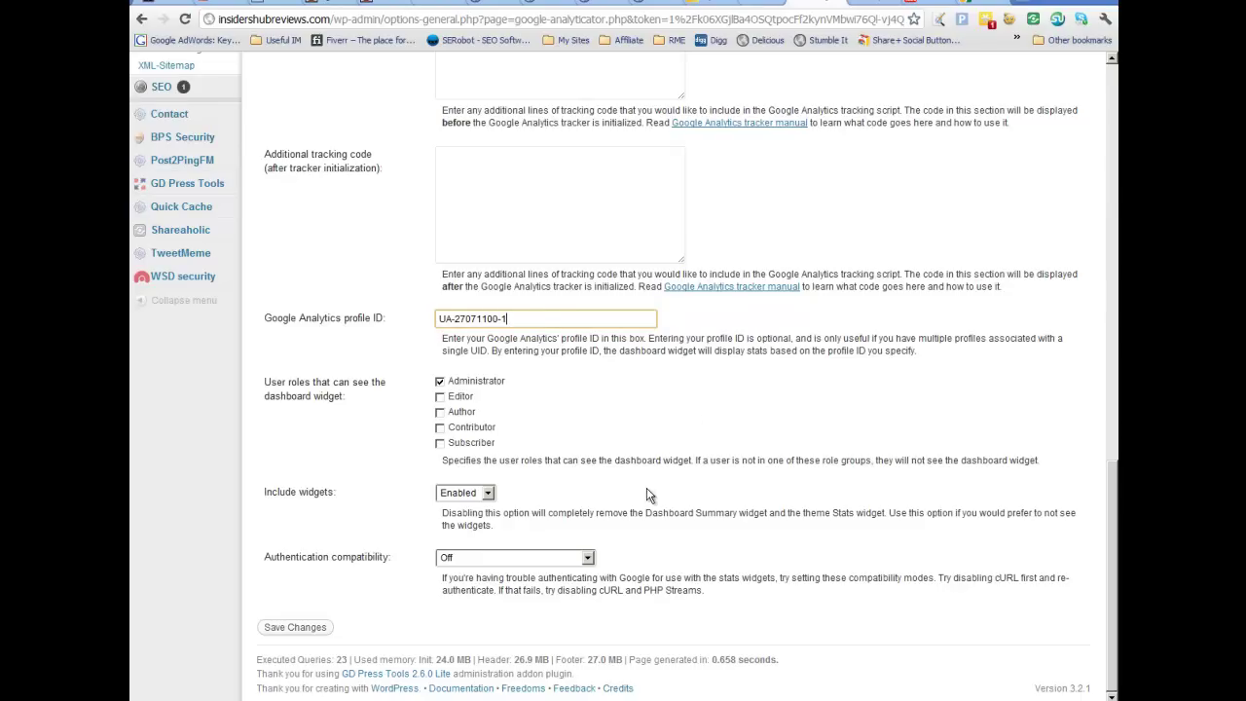
click(295, 628)
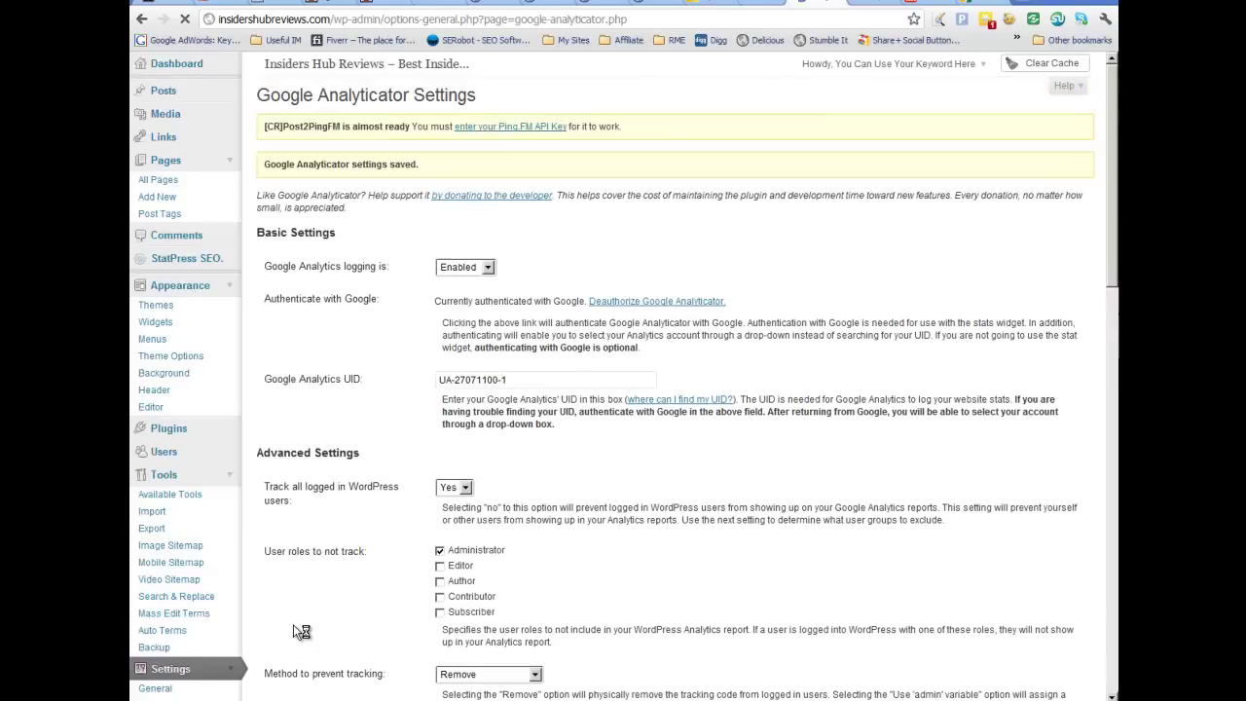
- In the OnlyWire settings in WordPress, enable Auto Post All Articles and look through the bookmarking services
click(837, 2)
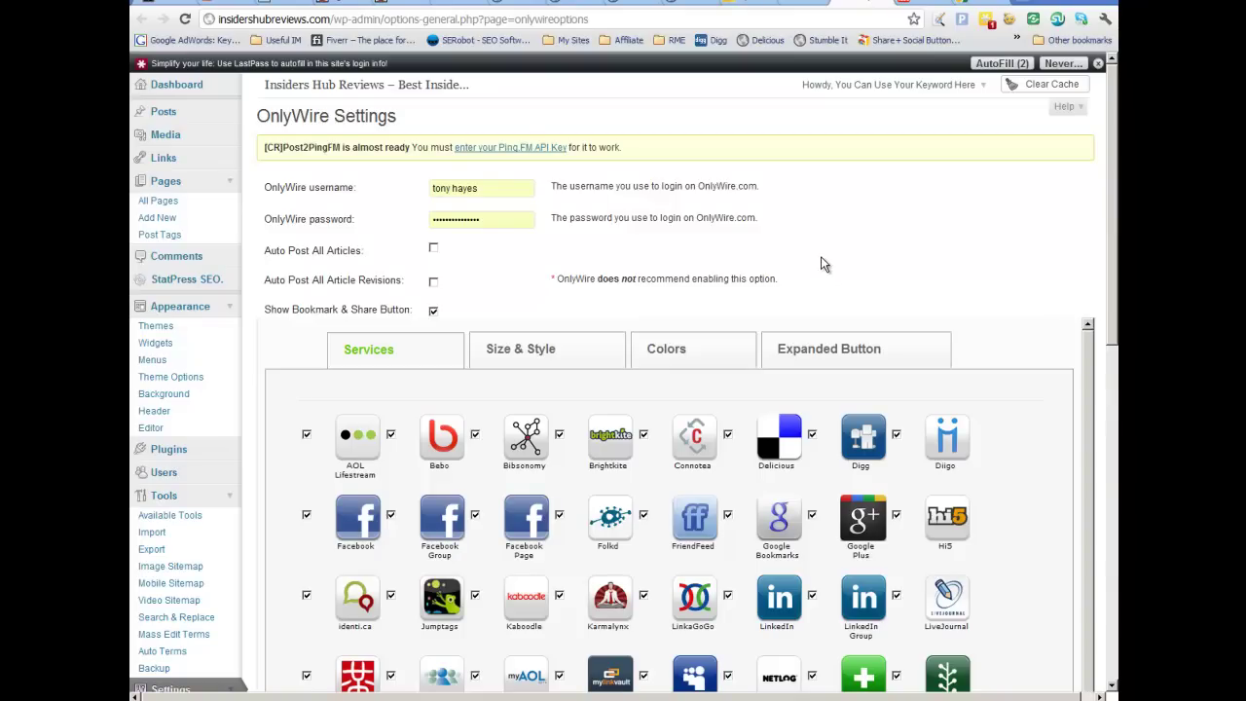
scroll(821, 256, down, 3)
scroll(821, 256, up, 3)
scroll(537, 221, down, 1)
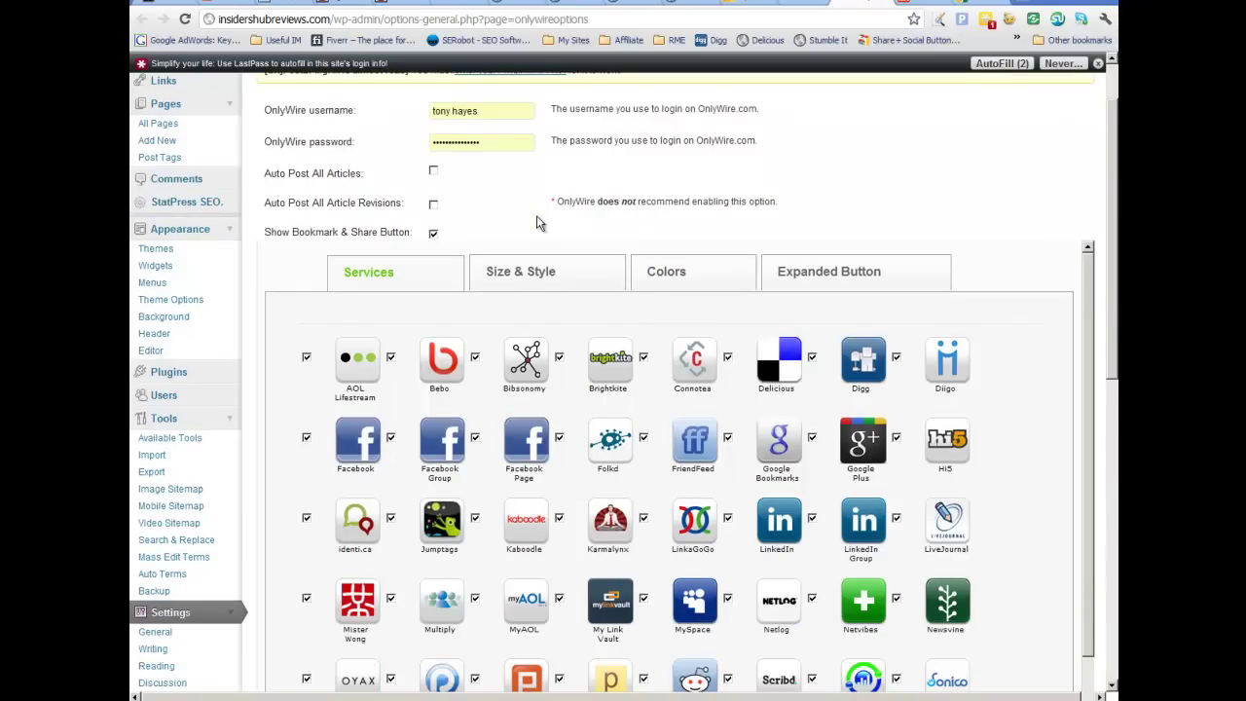
scroll(536, 220, down, 3)
scroll(537, 220, up, 5)
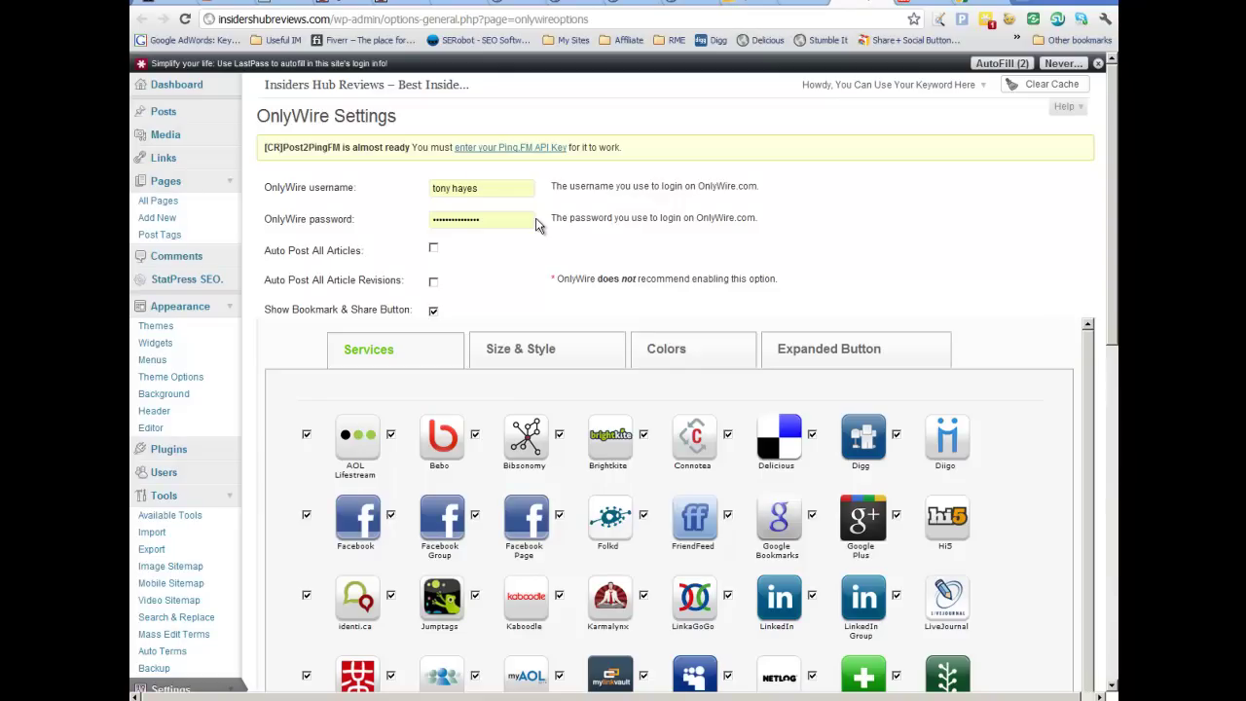
scroll(514, 298, down, 1)
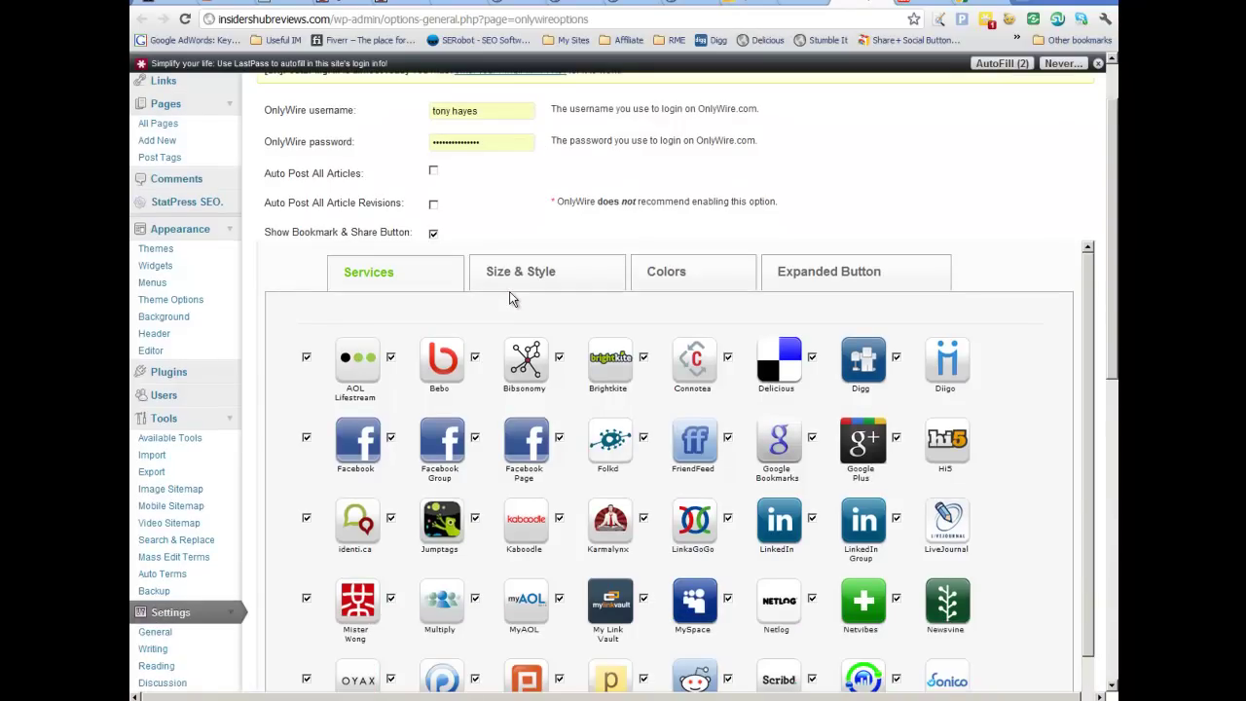
click(434, 172)
scroll(502, 246, down, 5)
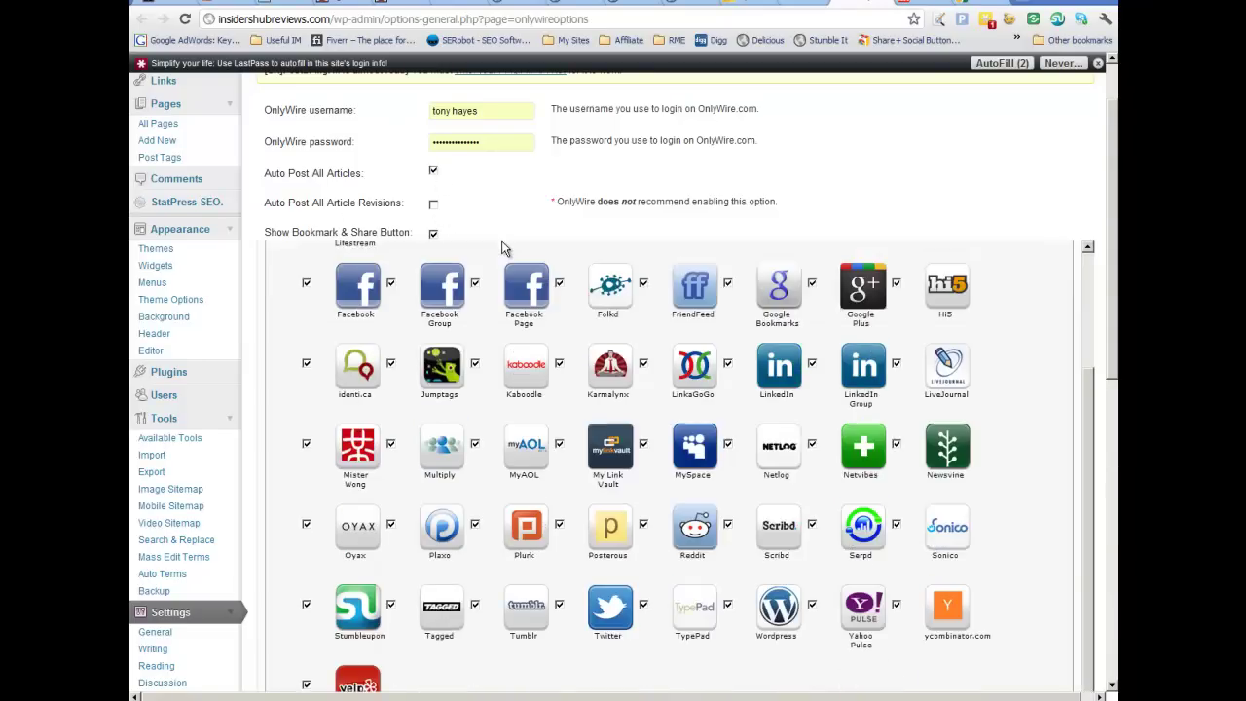
scroll(503, 247, up, 5)
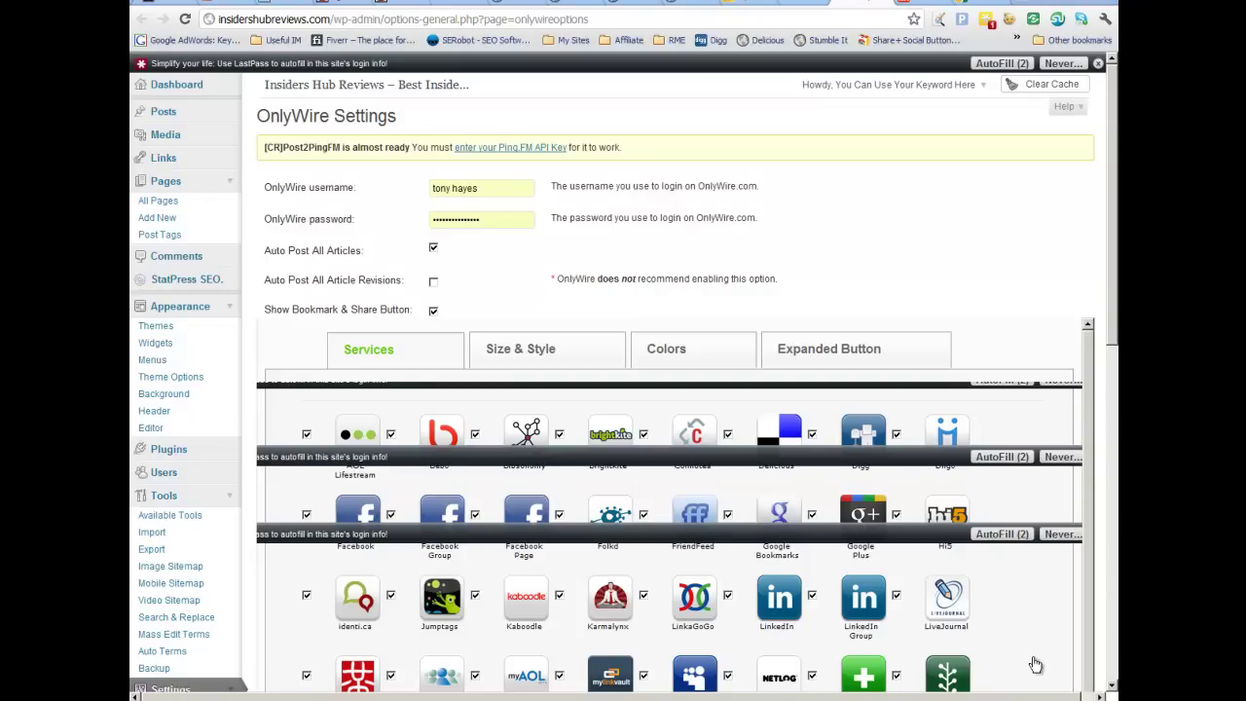
- Download Onlywire_Socialadr_bonus.rar from the completed Fiverr order into the Accounts created folder inside Fiverr Gigs Completed
key(ctrl+Tab)
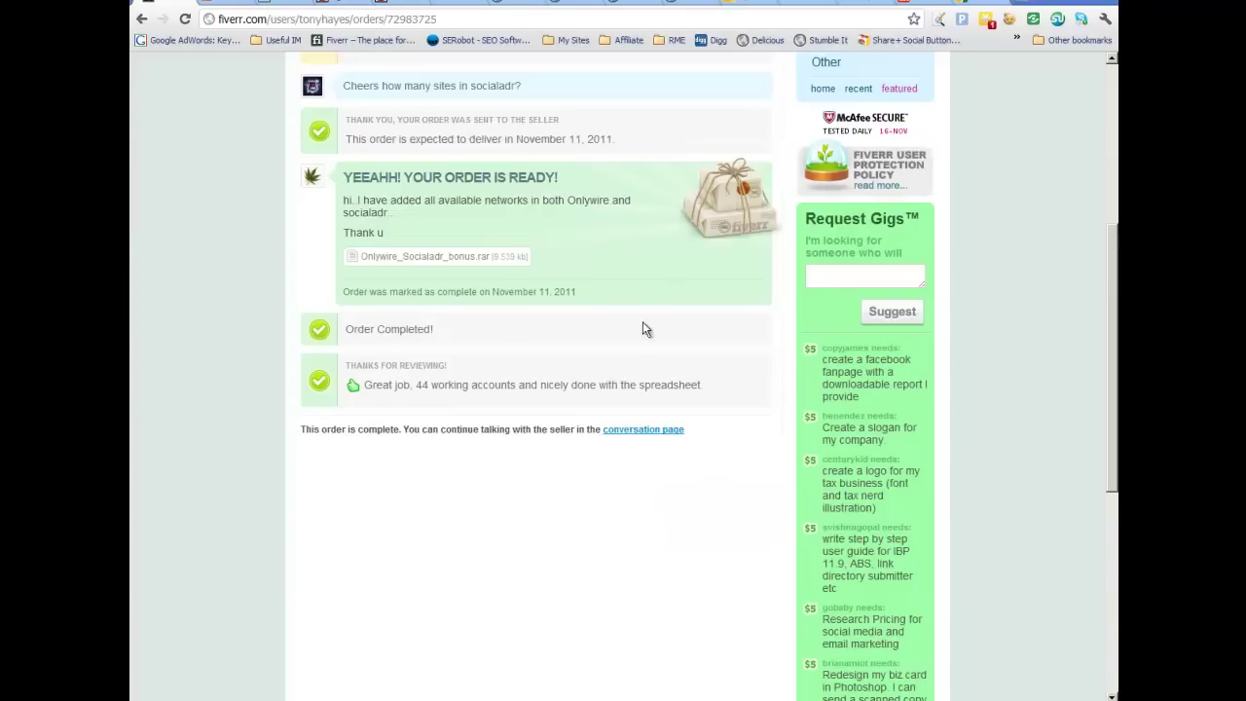
right_click(477, 257)
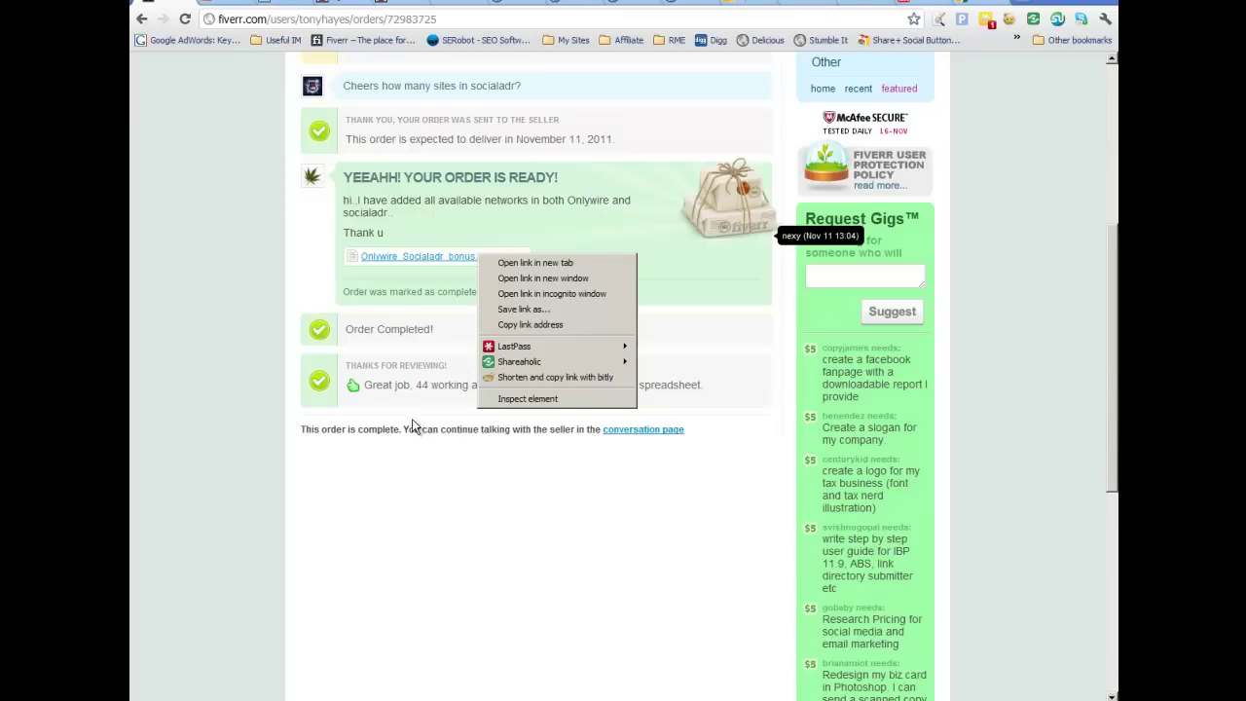
click(720, 328)
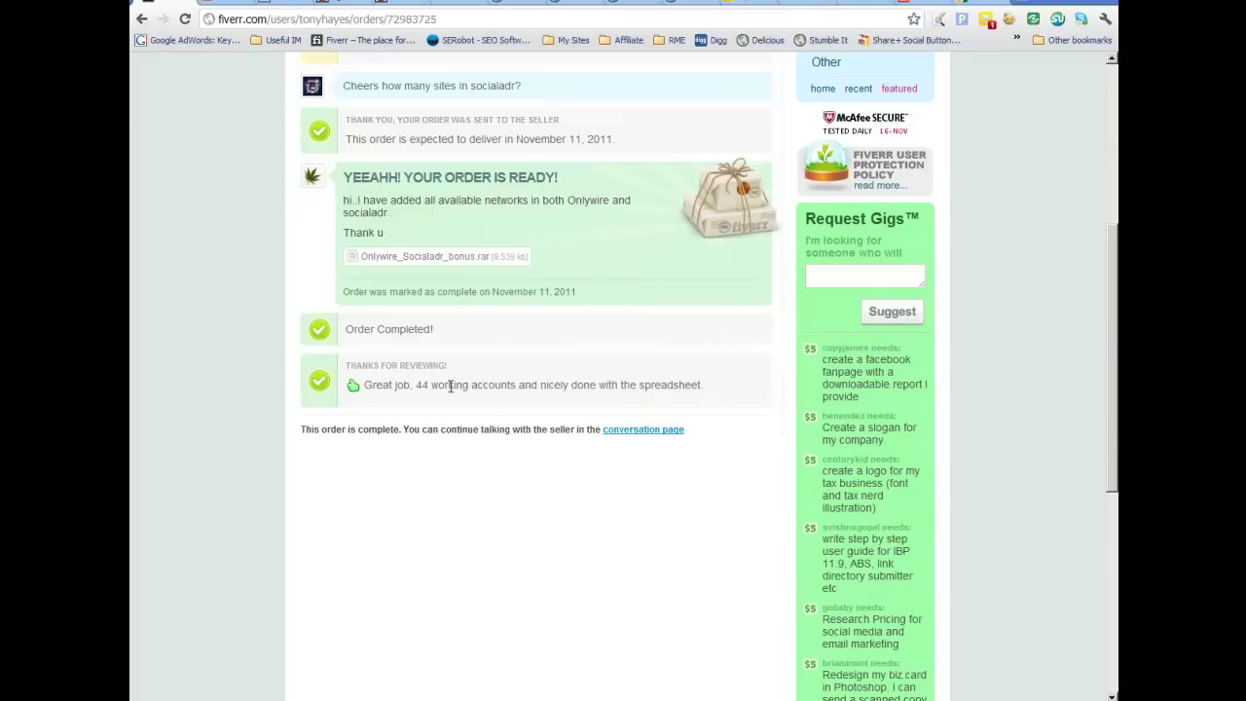
right_click(452, 261)
click(496, 314)
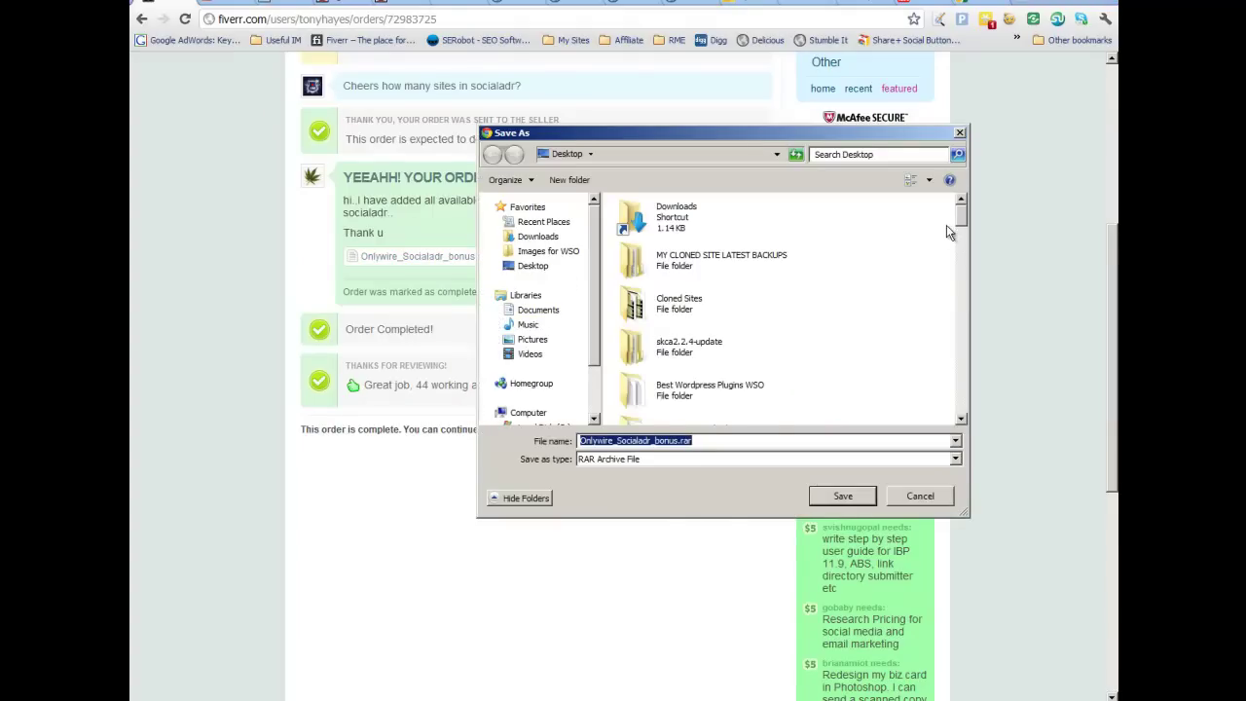
scroll(962, 224, down, 1)
drag(961, 224, 879, 272)
double_click(687, 313)
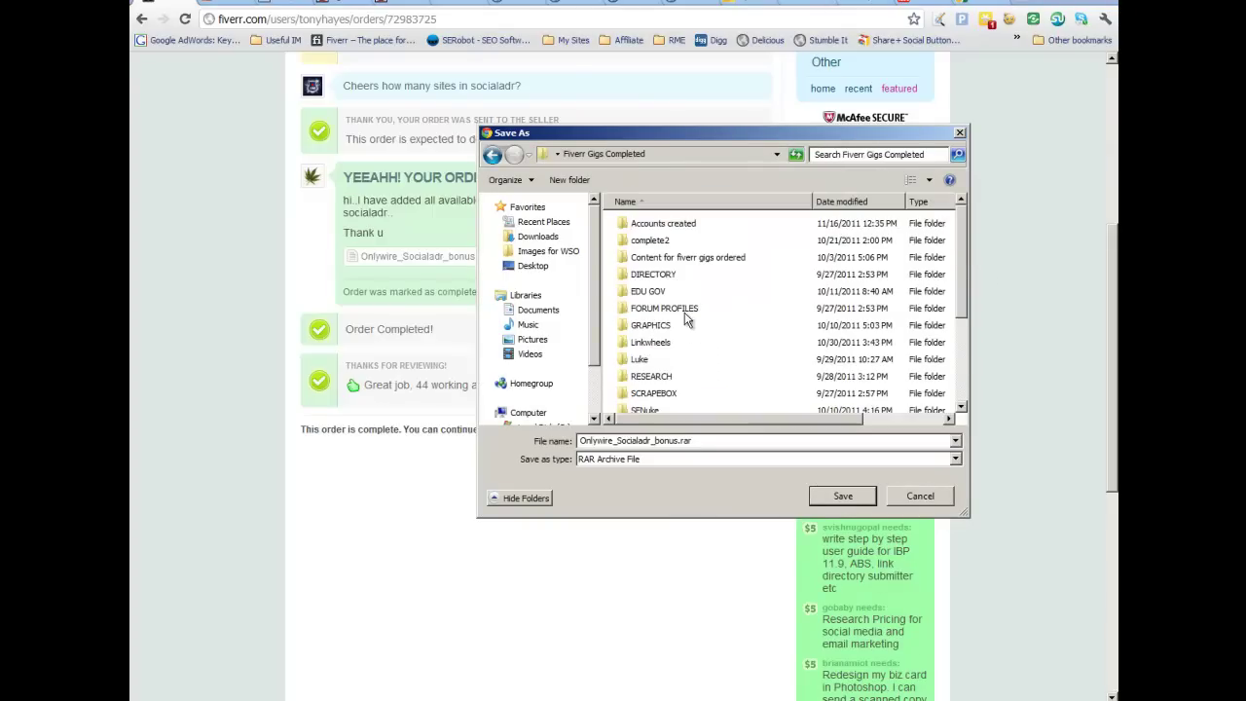
double_click(664, 223)
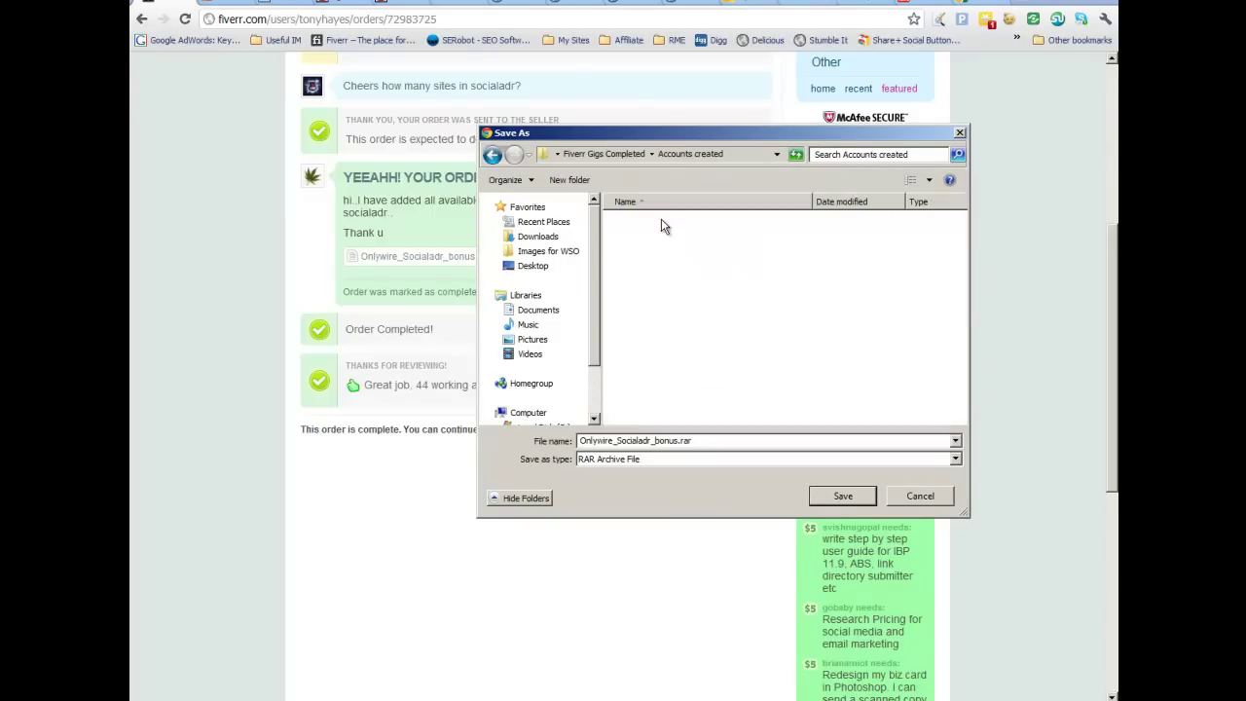
click(840, 498)
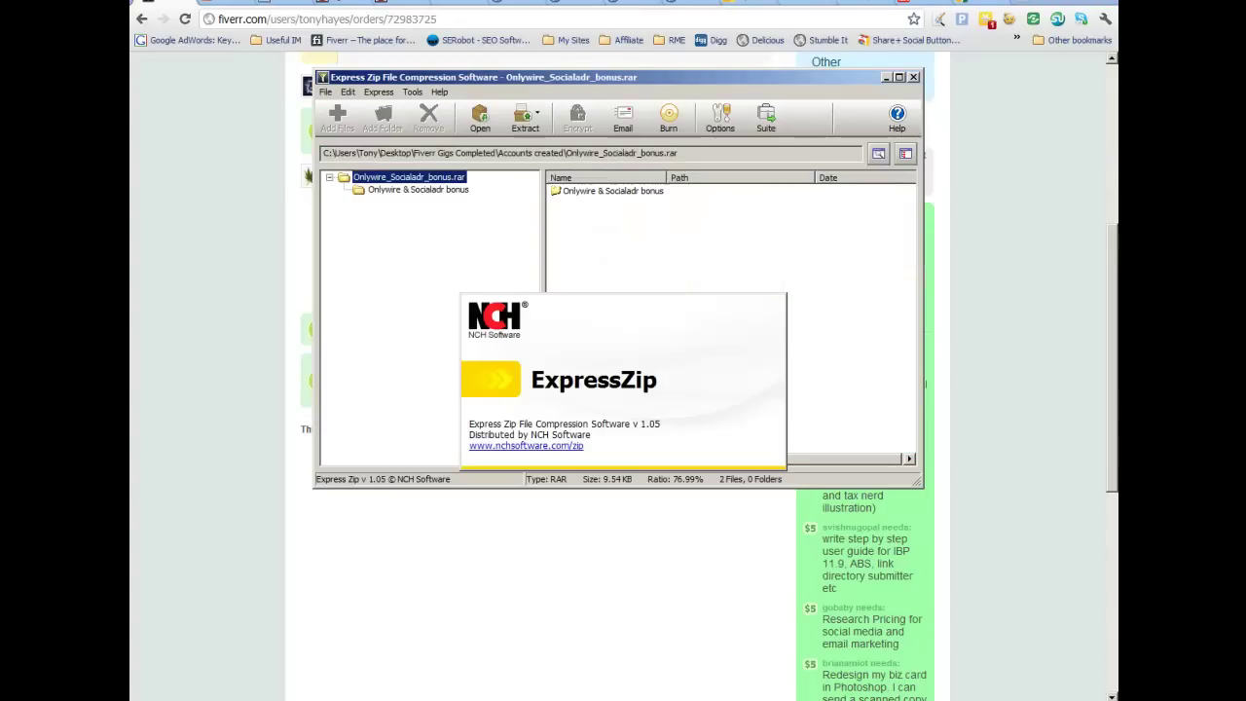
- Extract Onlywire_Socialadr_bonus.rar to a new folder on the Desktop, and close Express Zip
click(522, 128)
click(539, 137)
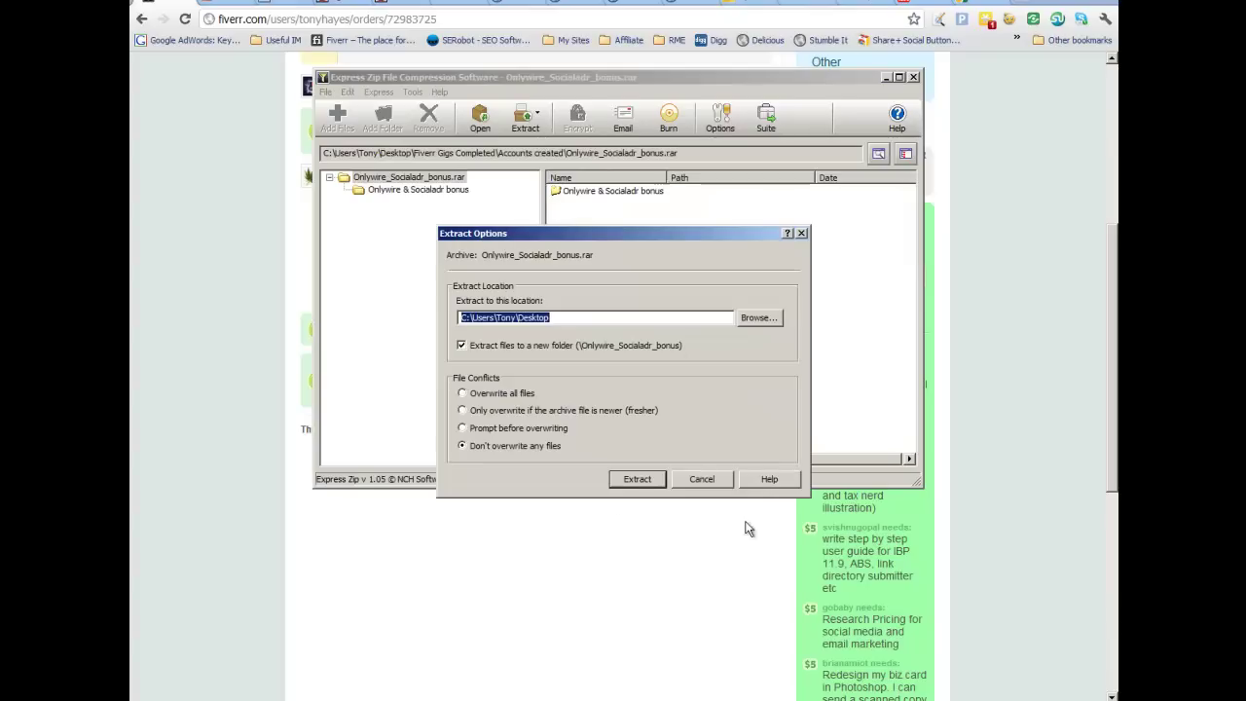
click(651, 487)
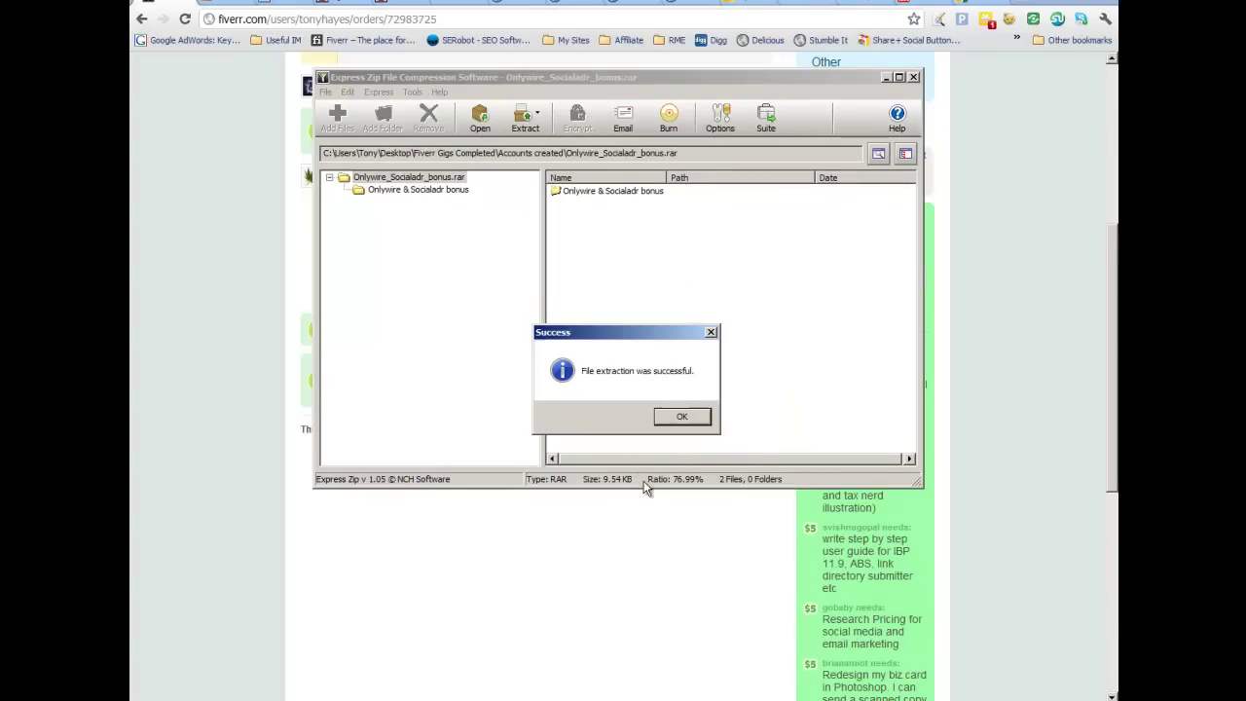
click(681, 419)
click(913, 77)
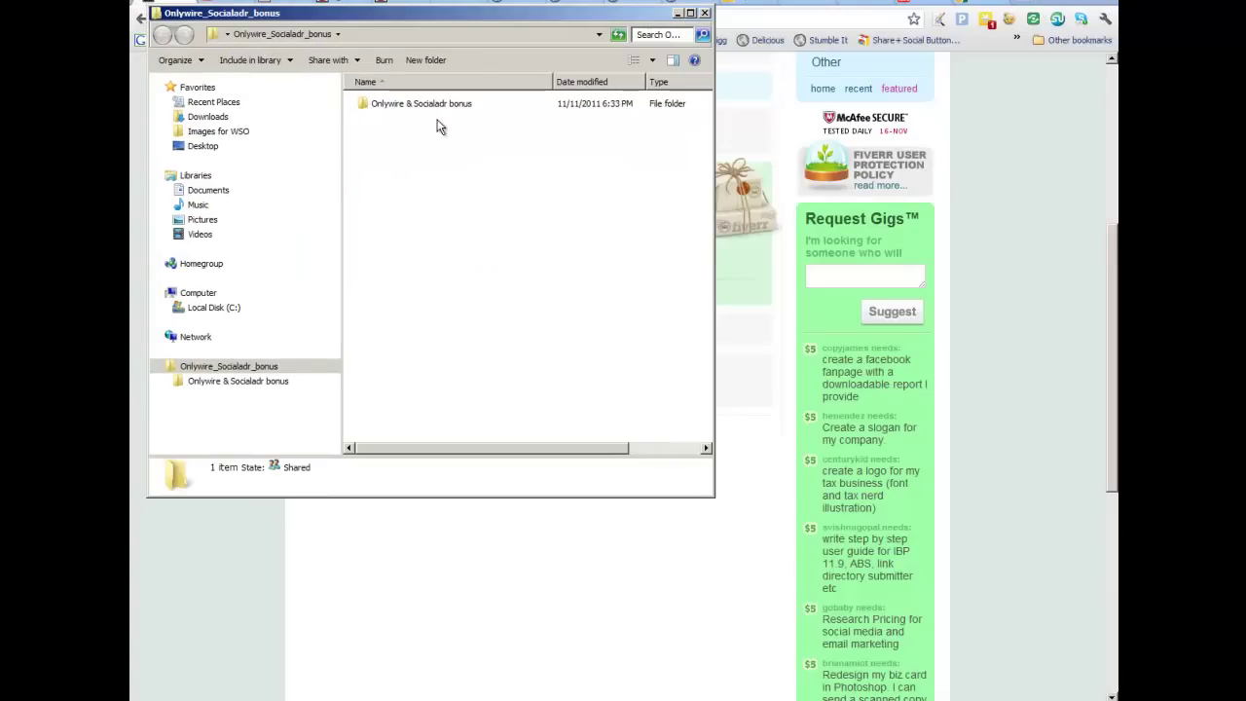
- Open the Onlywire accounts spreadsheet in the extracted Onlywire & Socialadr bonus folder and look through its list of network accounts
click(431, 109)
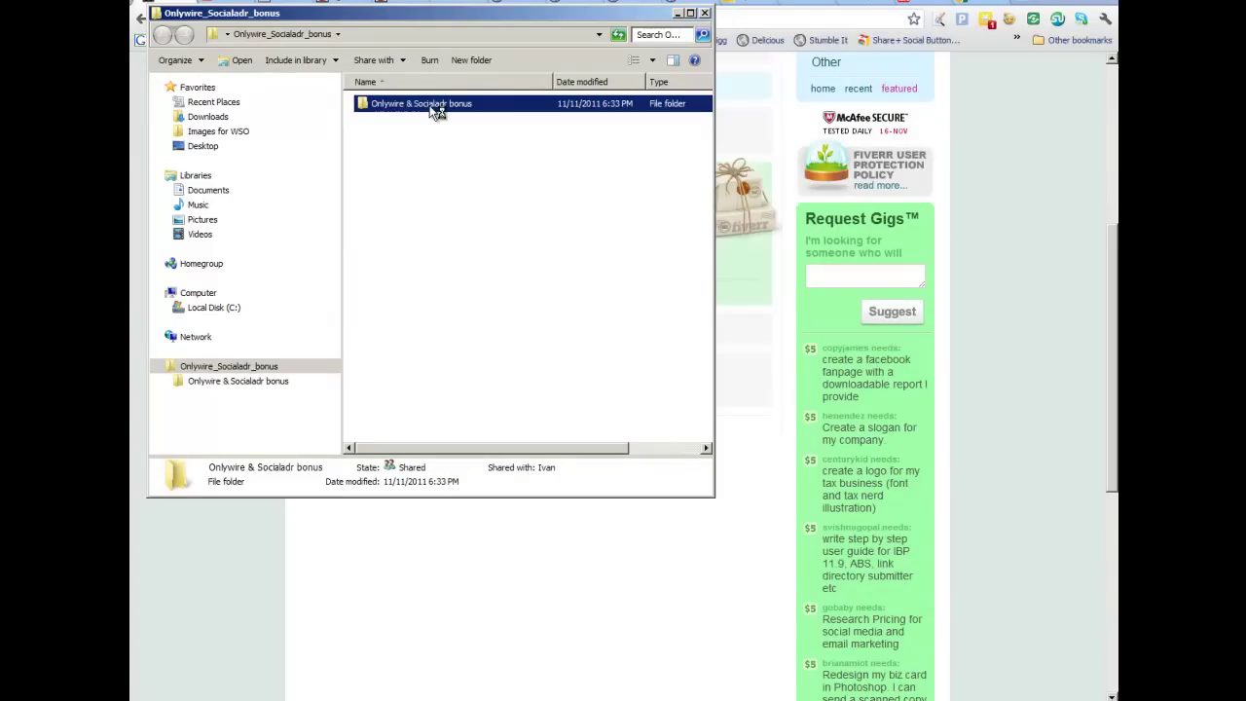
double_click(431, 107)
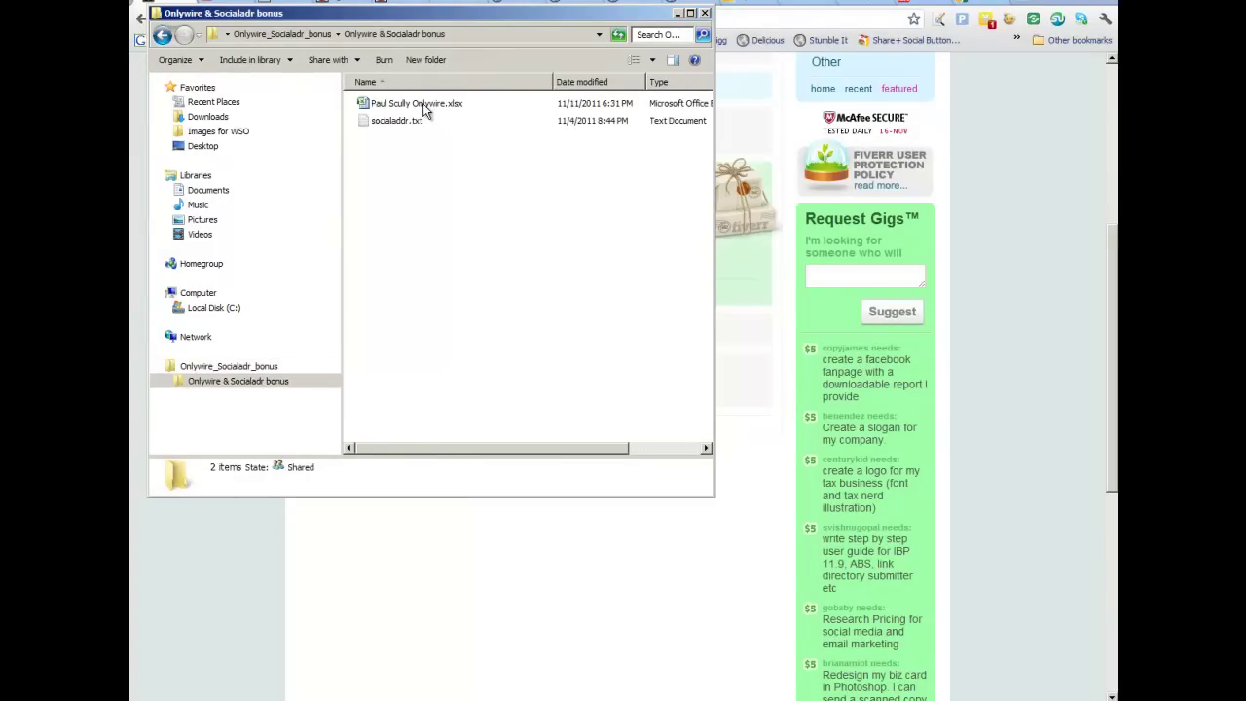
double_click(424, 107)
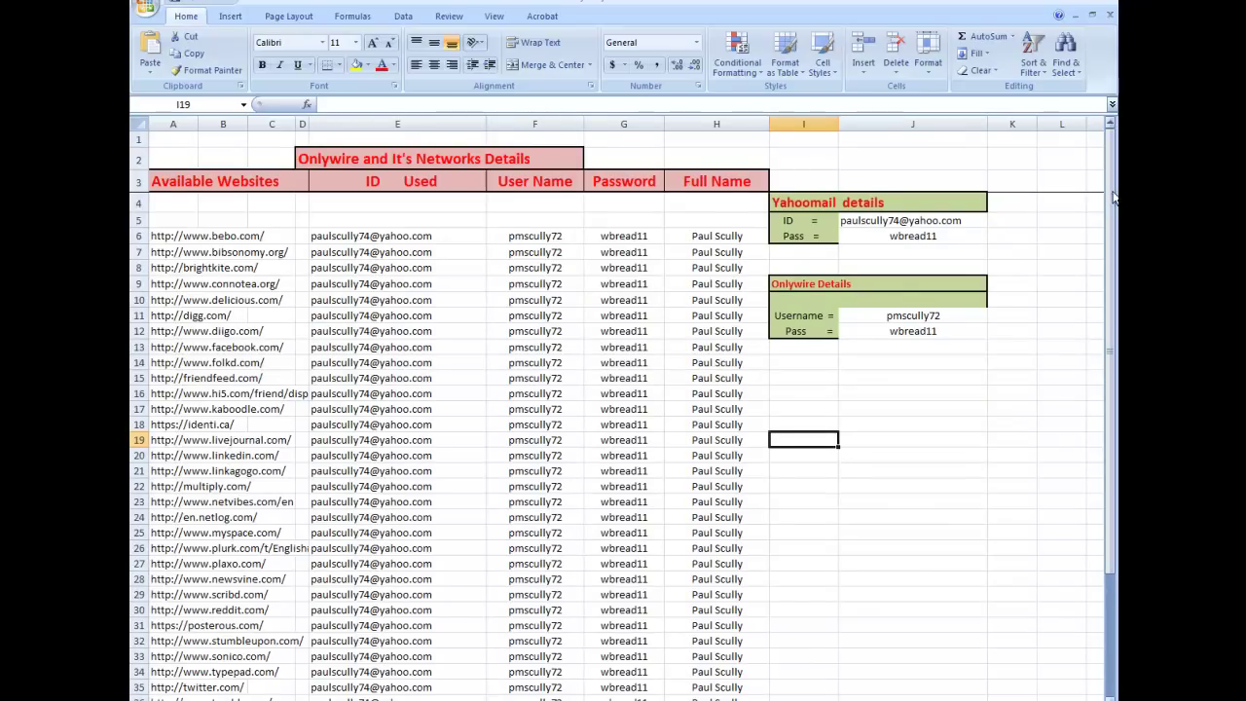
scroll(1111, 195, down, 3)
scroll(516, 526, down, 4)
scroll(521, 479, up, 7)
- Copy the username from the Onlywire Details block of the spreadsheet
click(916, 319)
click(351, 104)
double_click(348, 104)
right_click(348, 105)
click(385, 133)
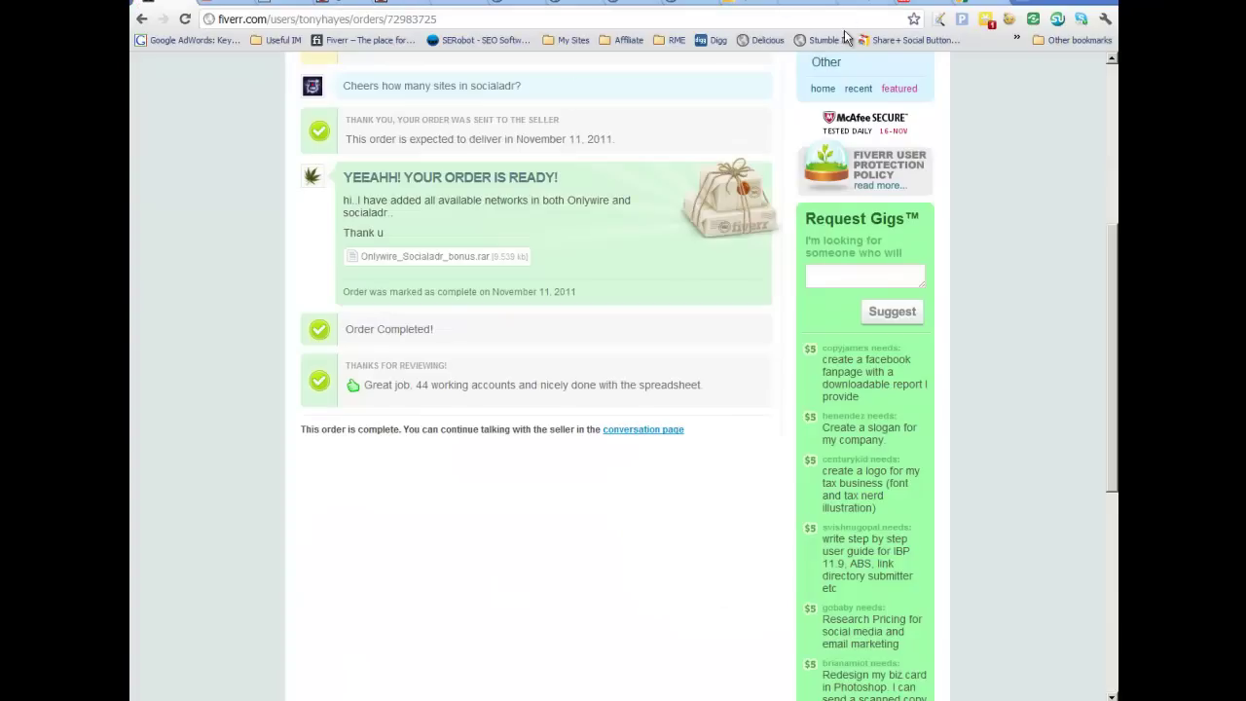
- Switch to the browser and go to onlywire.com
click(828, 24)
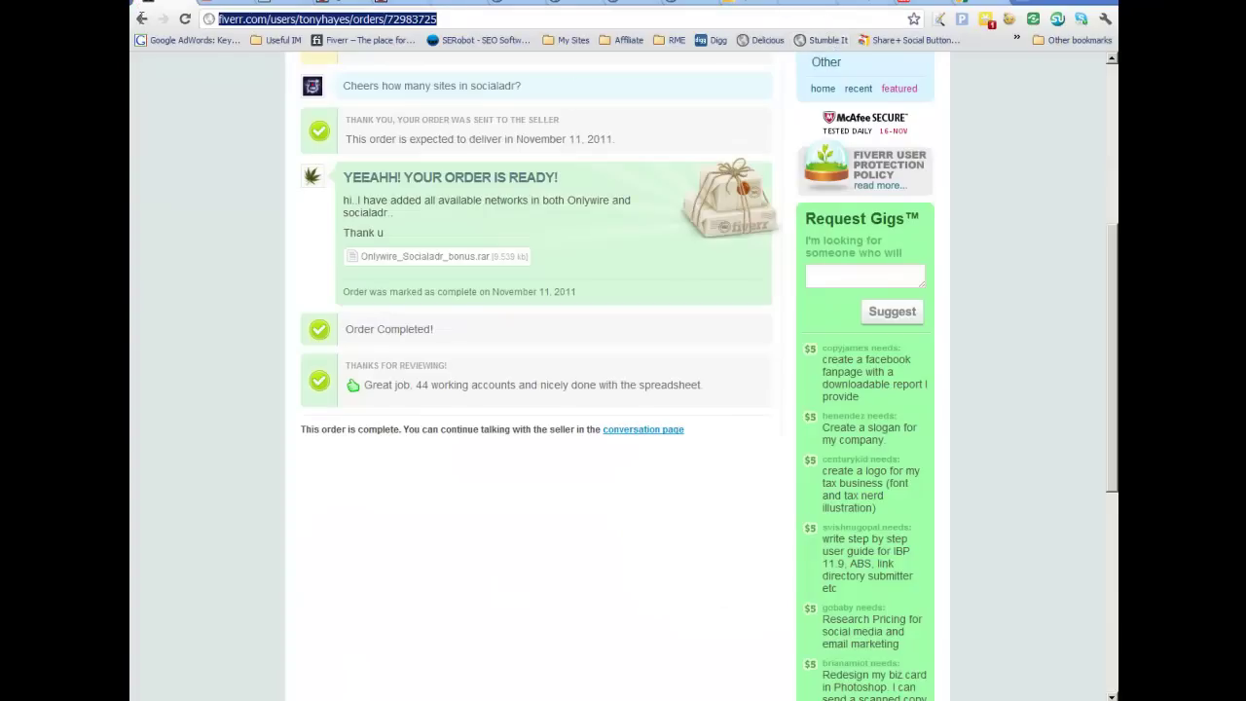
text(onlyw)
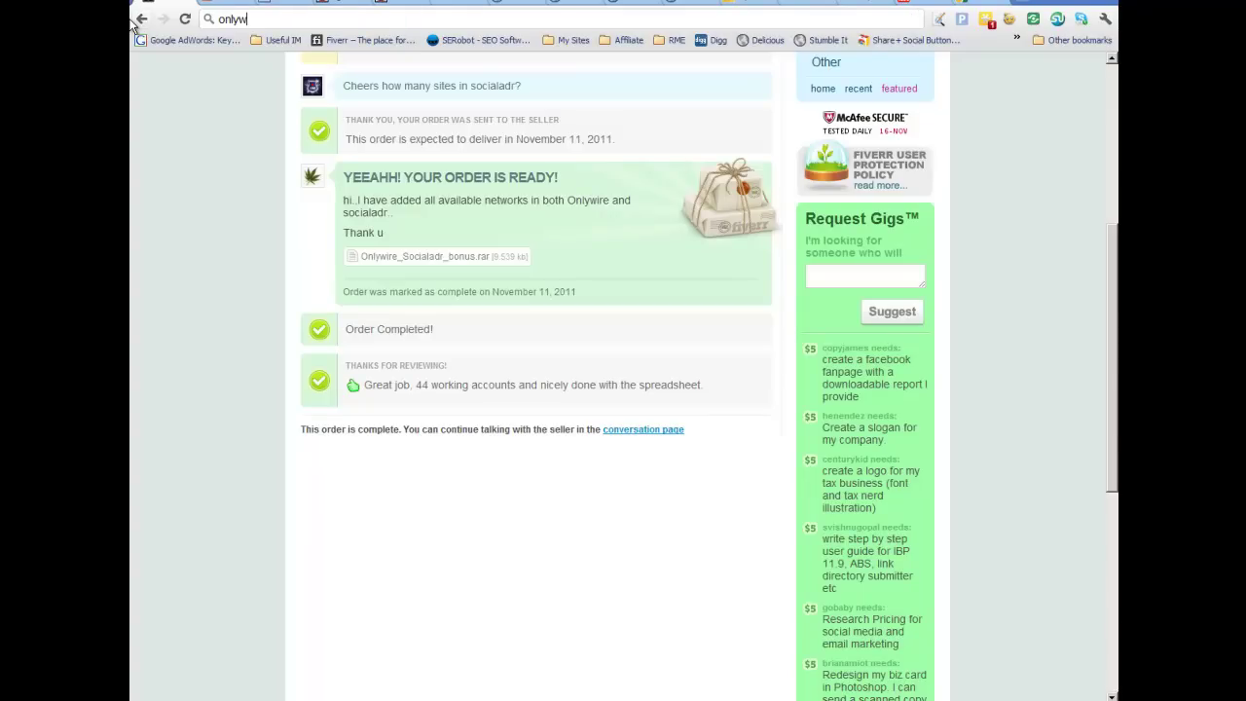
text(ire.com)
key(Return)
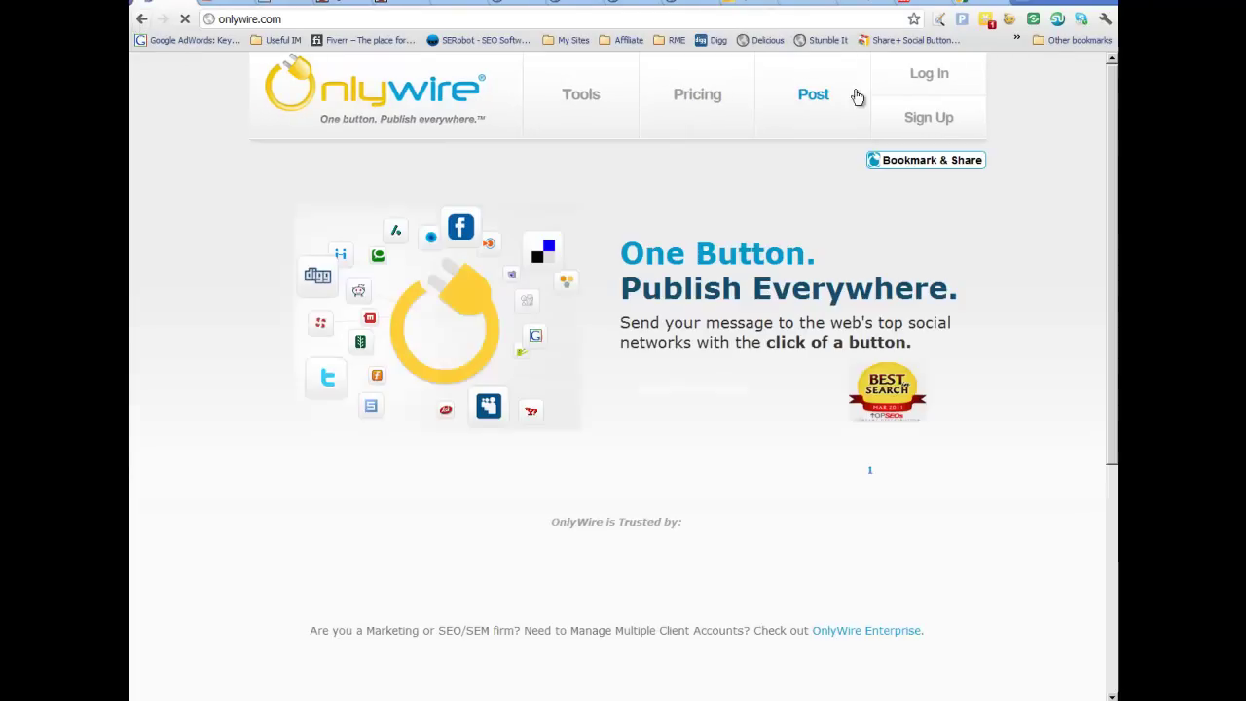
- Open the OnlyWire login page and paste the copied username into the login form
click(930, 75)
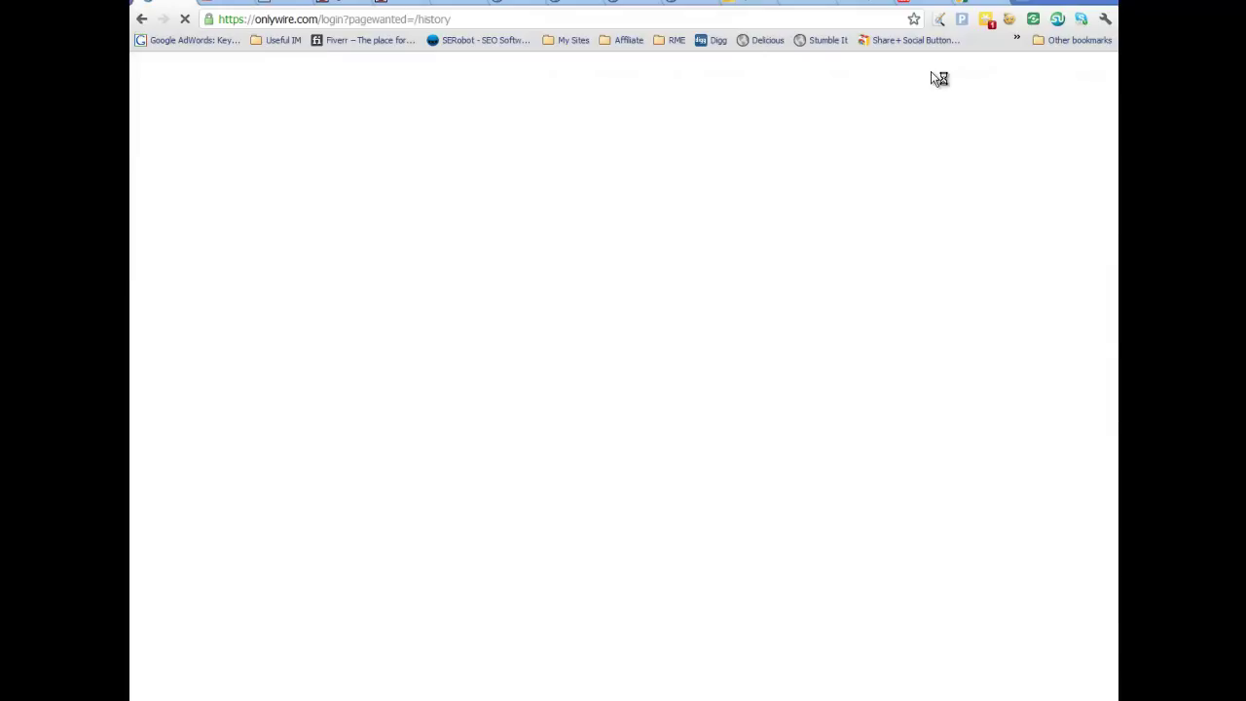
click(457, 238)
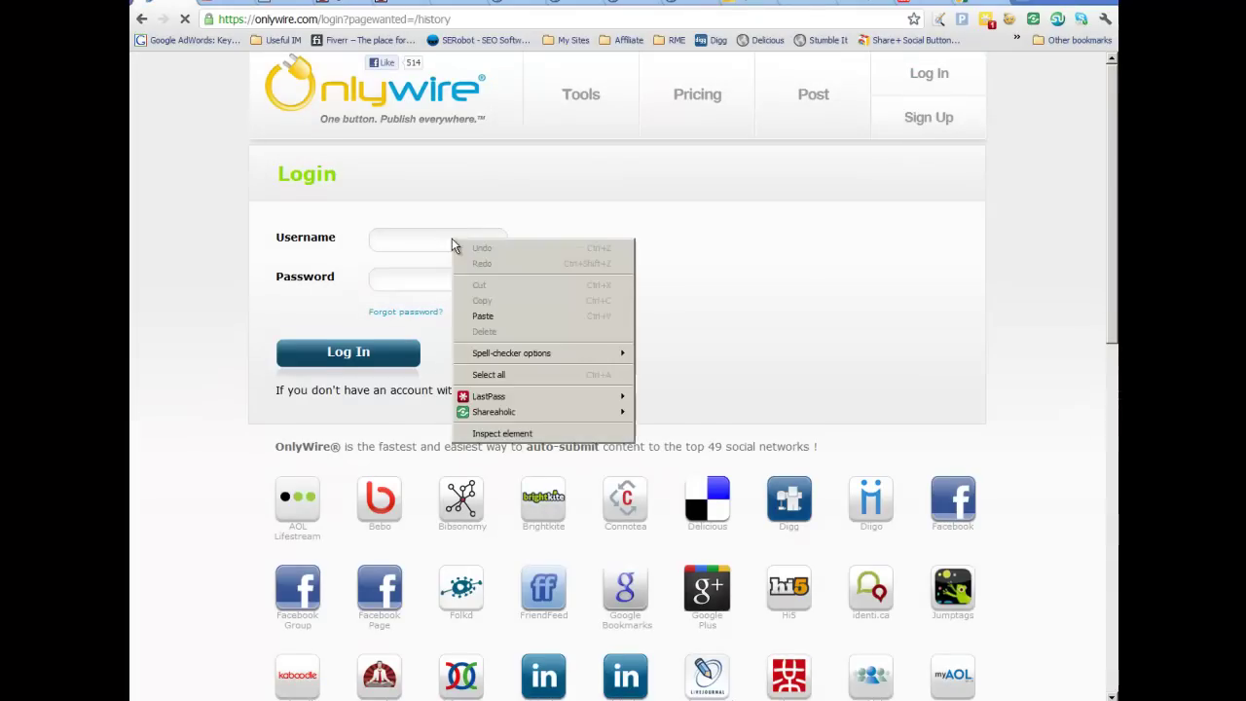
right_click(454, 239)
click(512, 317)
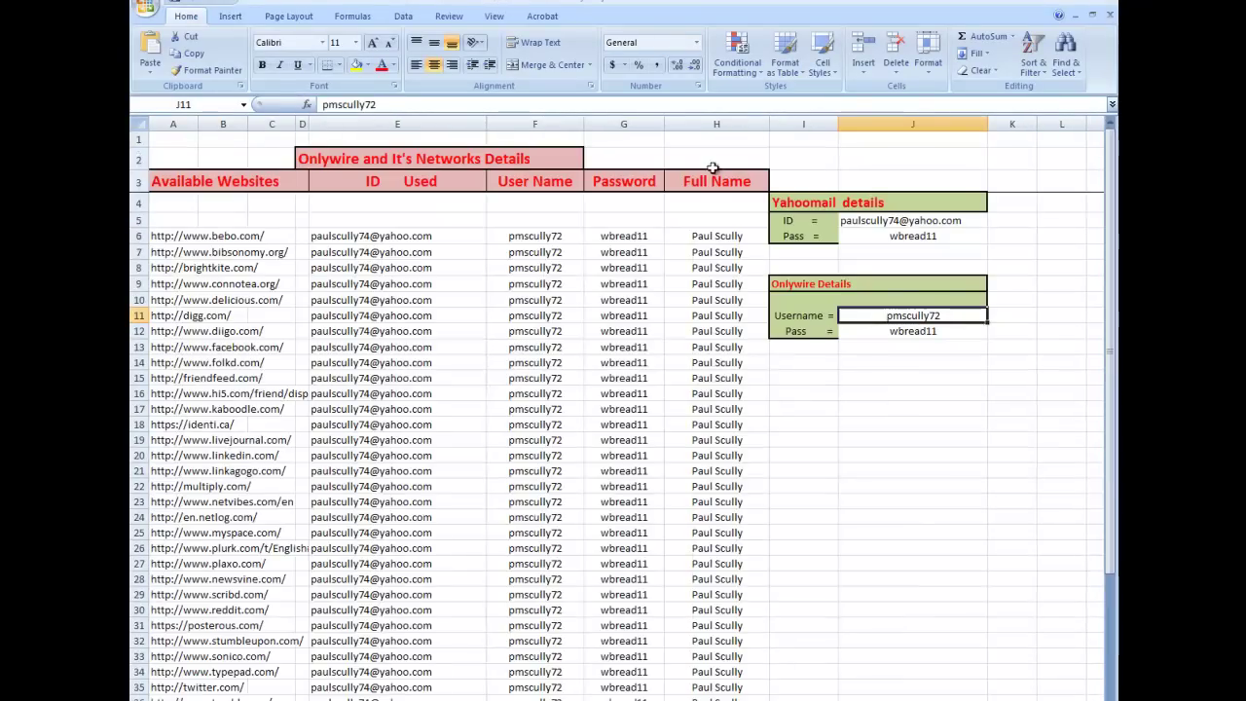
- Switch to the spreadsheet in Excel and copy the account password from the Onlywire Details block
click(907, 331)
double_click(346, 104)
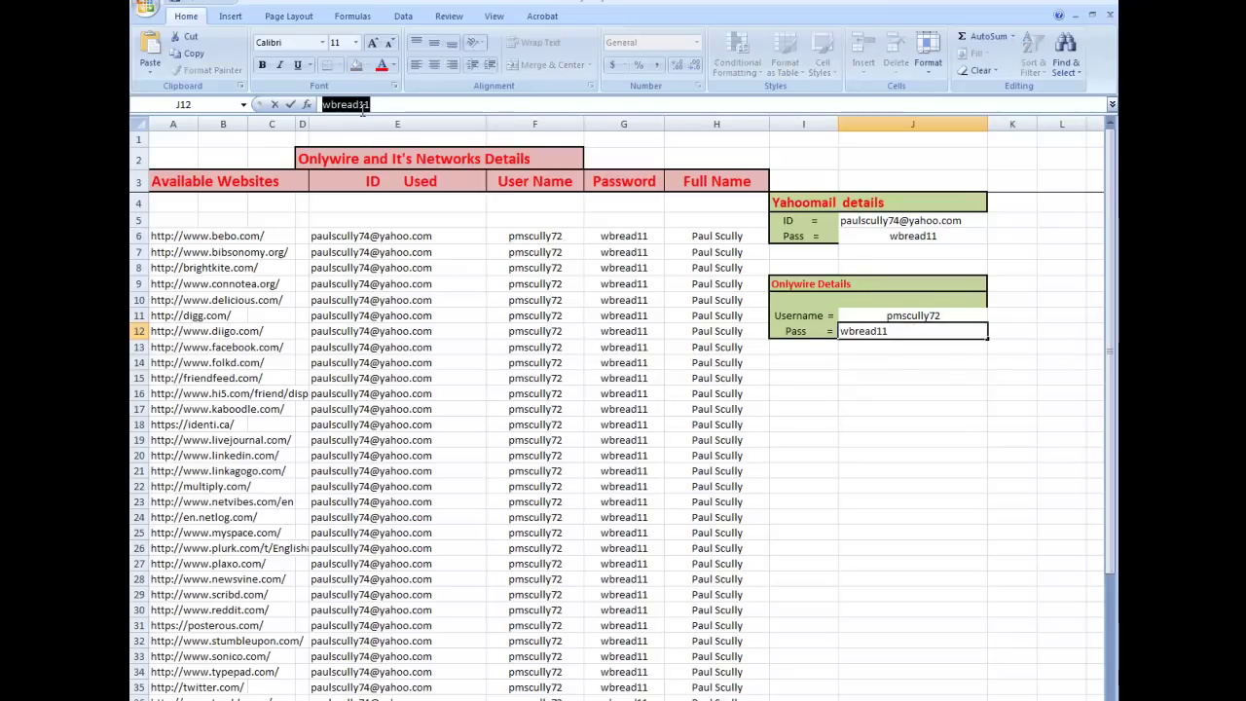
right_click(359, 107)
click(393, 133)
- Back in the browser, paste the copied account password into the OnlyWire login form and log in
key(alt+Tab)
click(459, 302)
right_click(461, 305)
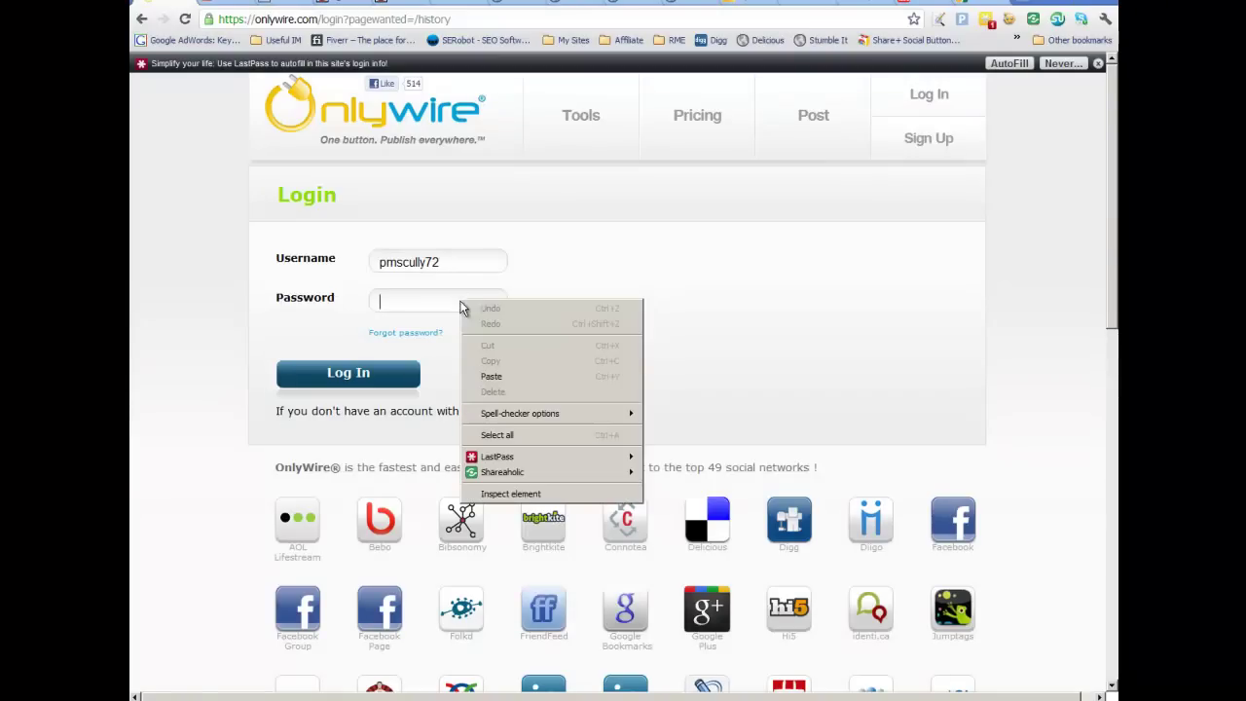
click(491, 376)
click(350, 375)
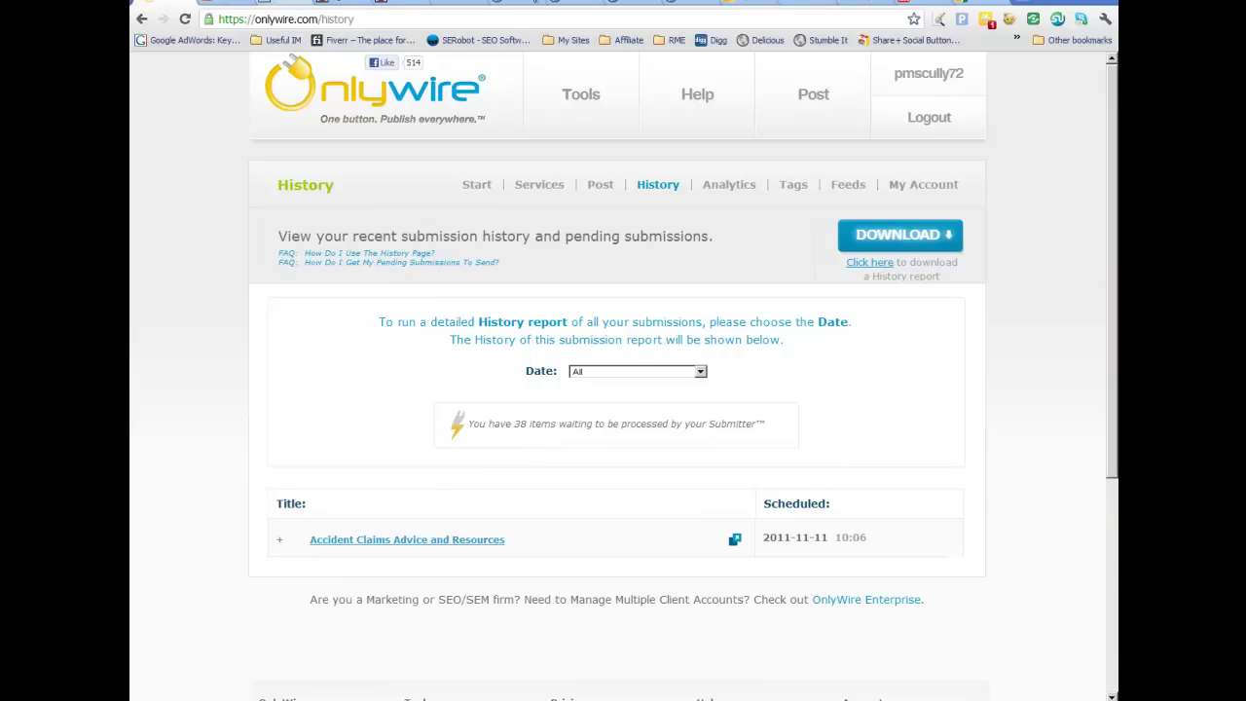
- In the WordPress OnlyWire Settings, replace the OnlyWire password with the copied account password
click(867, 5)
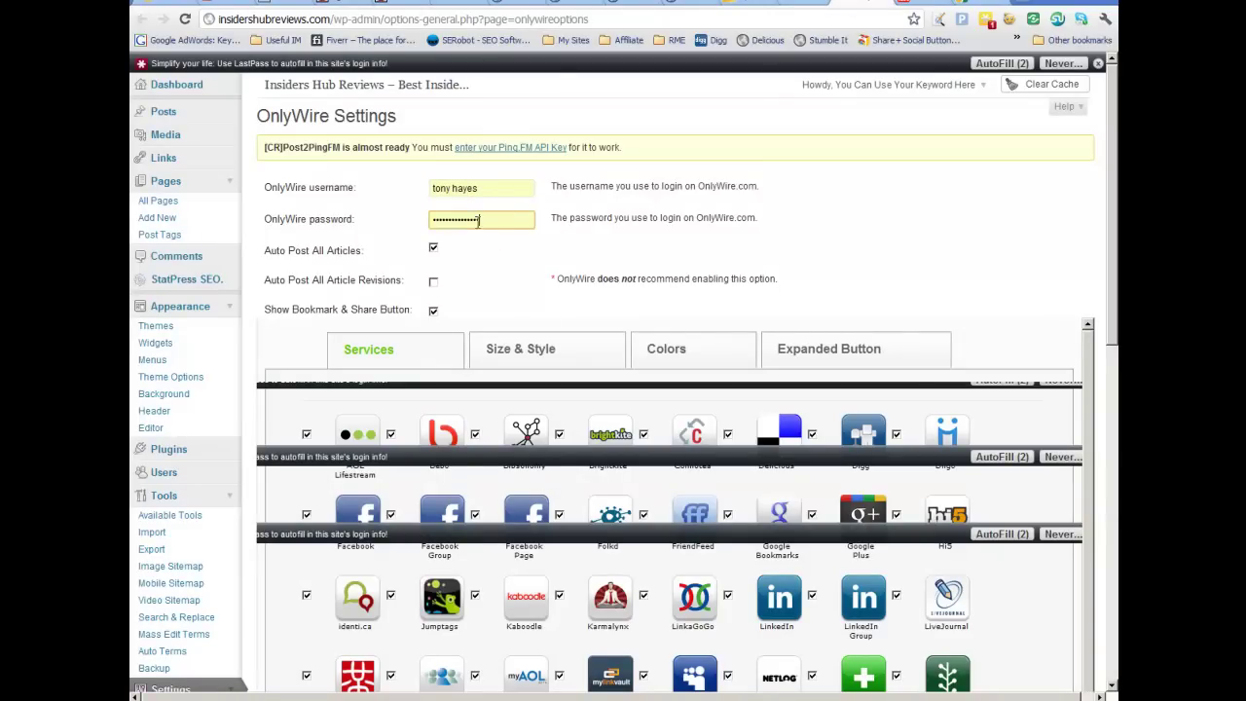
drag(490, 220, 390, 229)
key(ctrl+v)
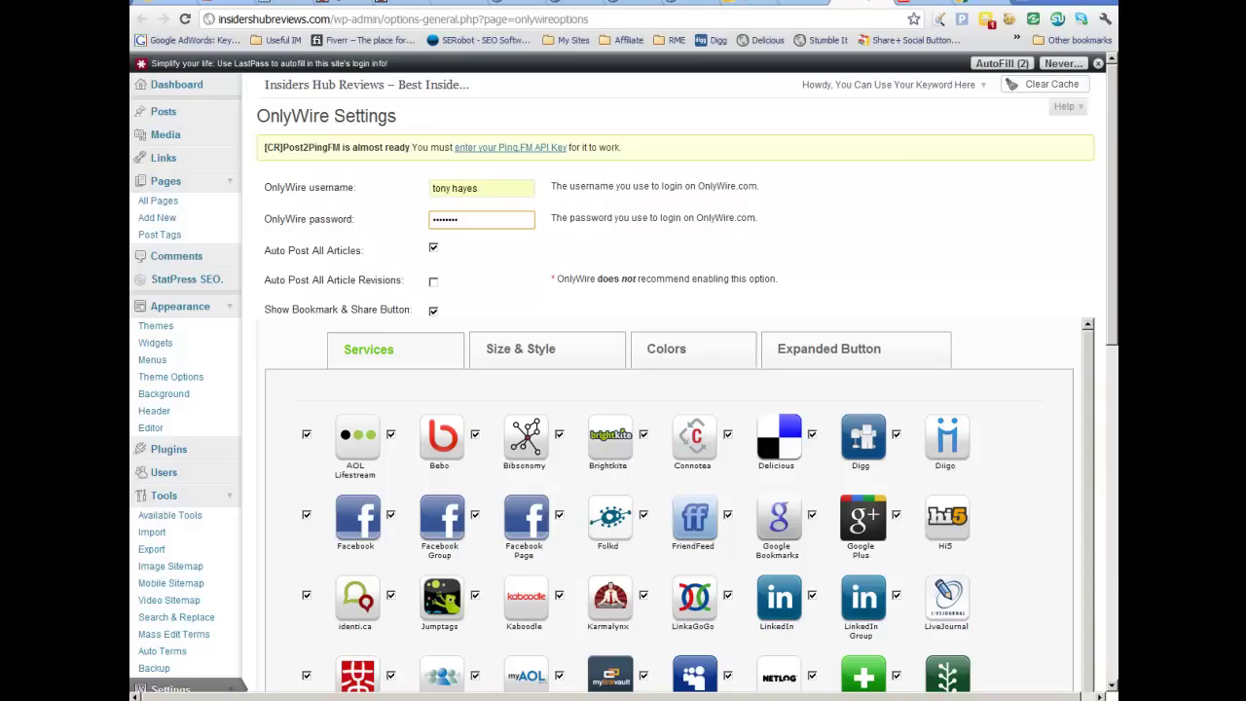
- Switch back to the spreadsheet in Excel and copy the OnlyWire username again
key(alt+Tab)
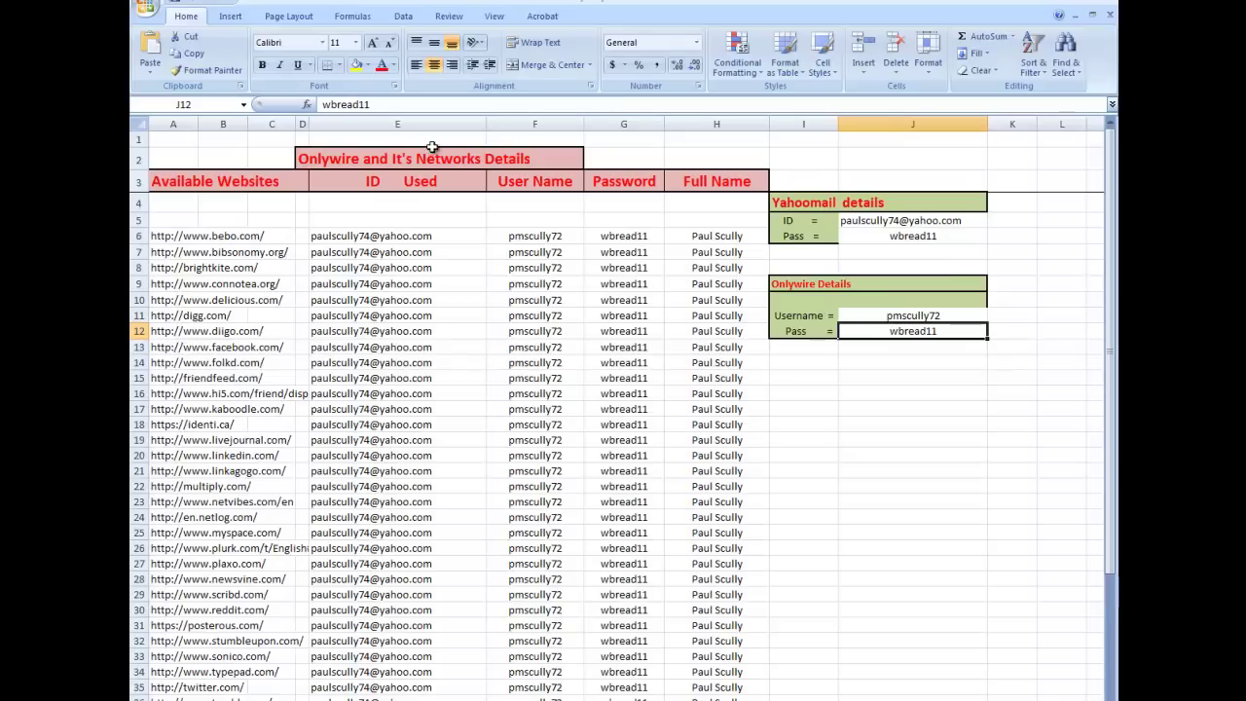
click(913, 316)
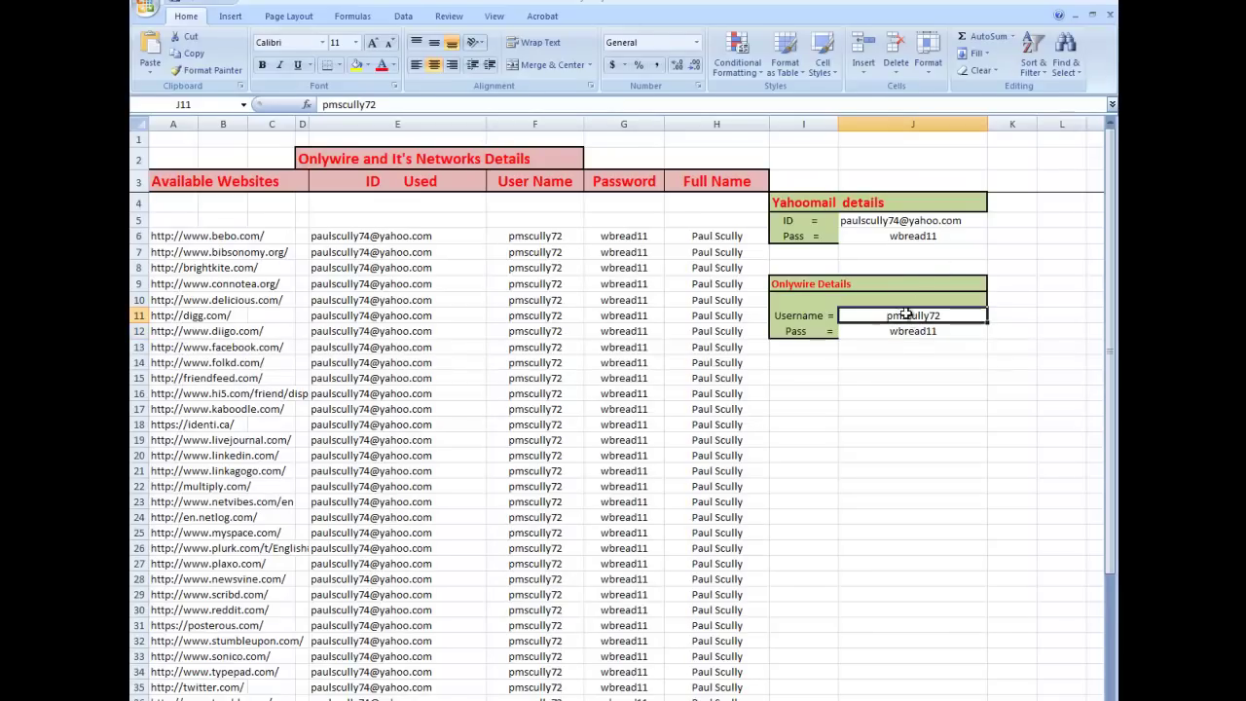
click(341, 105)
double_click(343, 105)
right_click(341, 109)
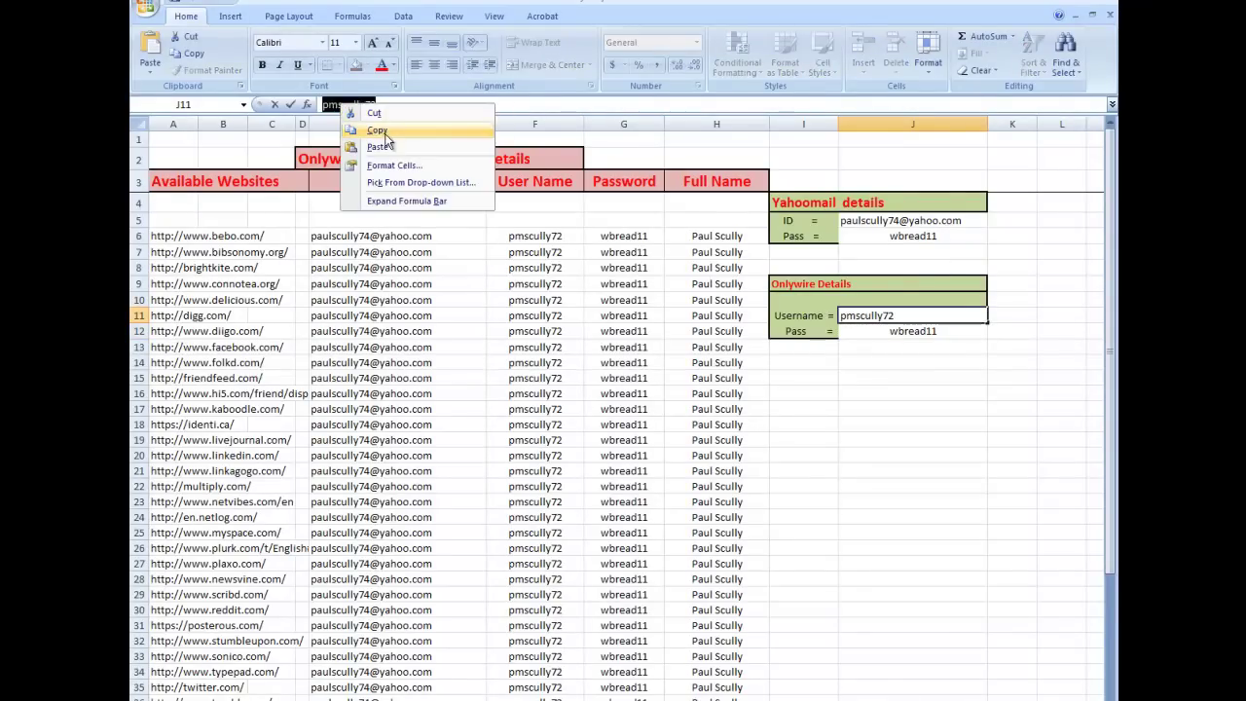
click(381, 129)
- In the WordPress OnlyWire Settings, replace the OnlyWire username with the copied one, and save the changes
click(1090, 5)
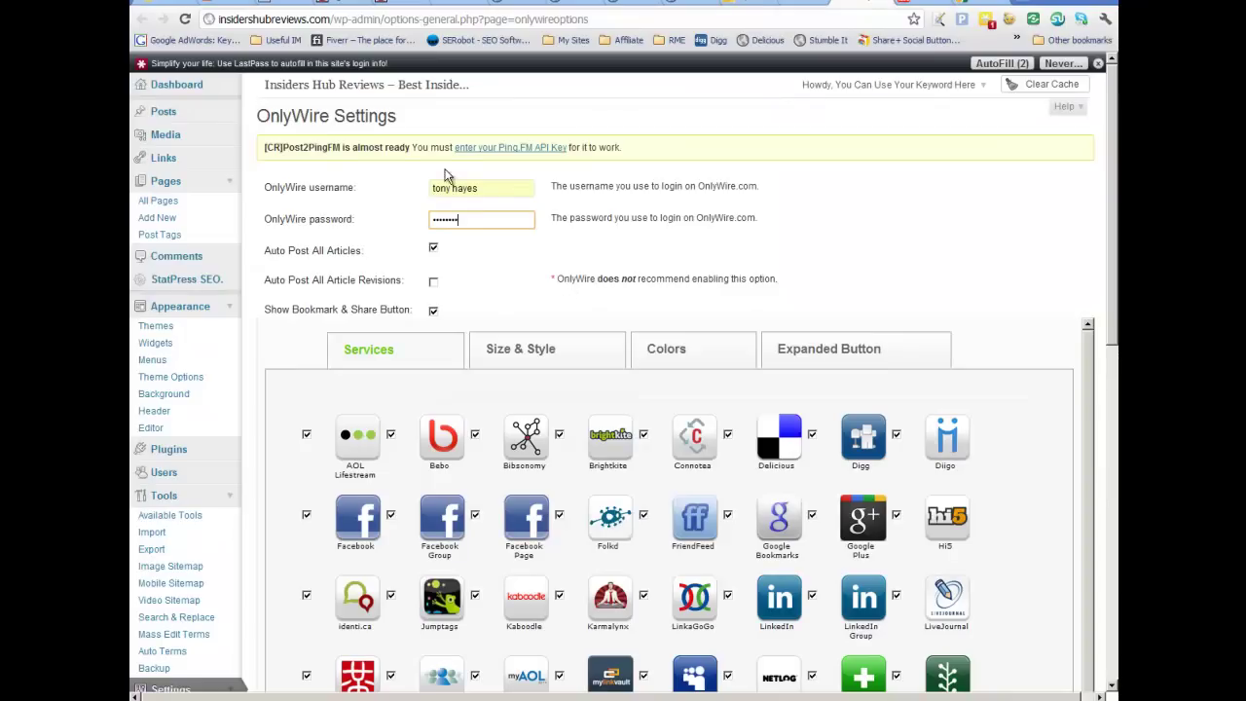
drag(477, 187, 423, 187)
key(ctrl+v)
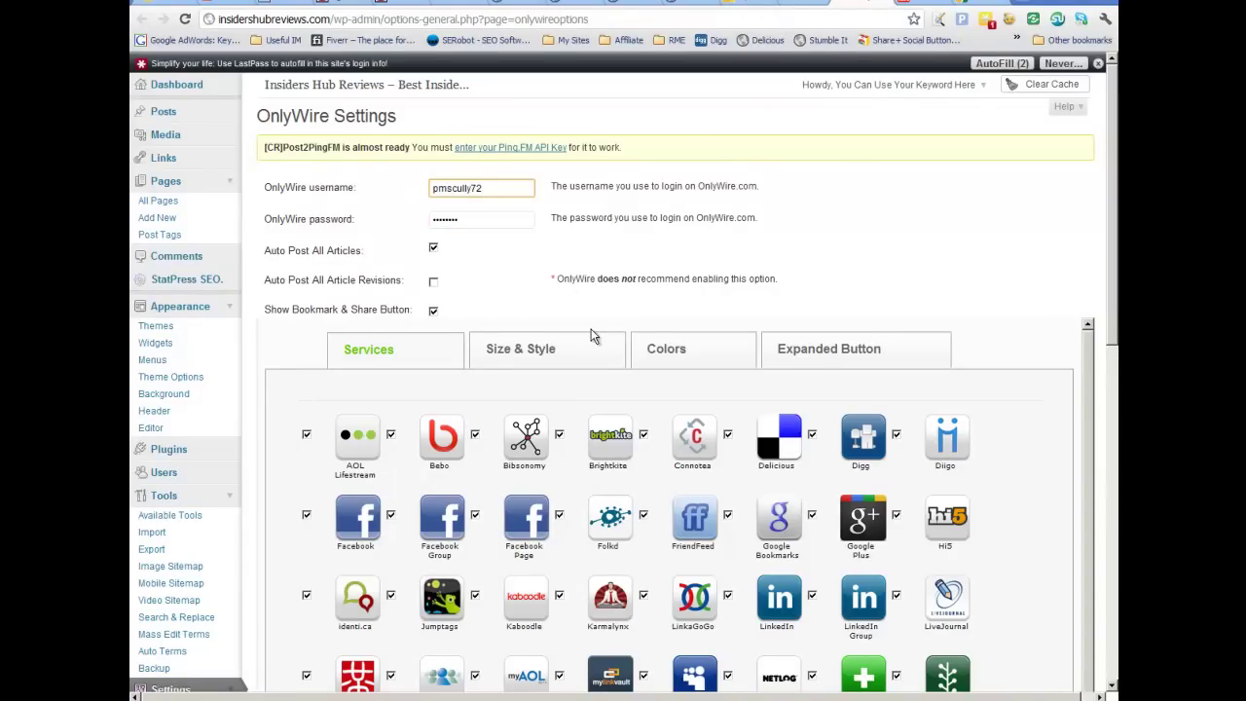
scroll(928, 245, down, 3)
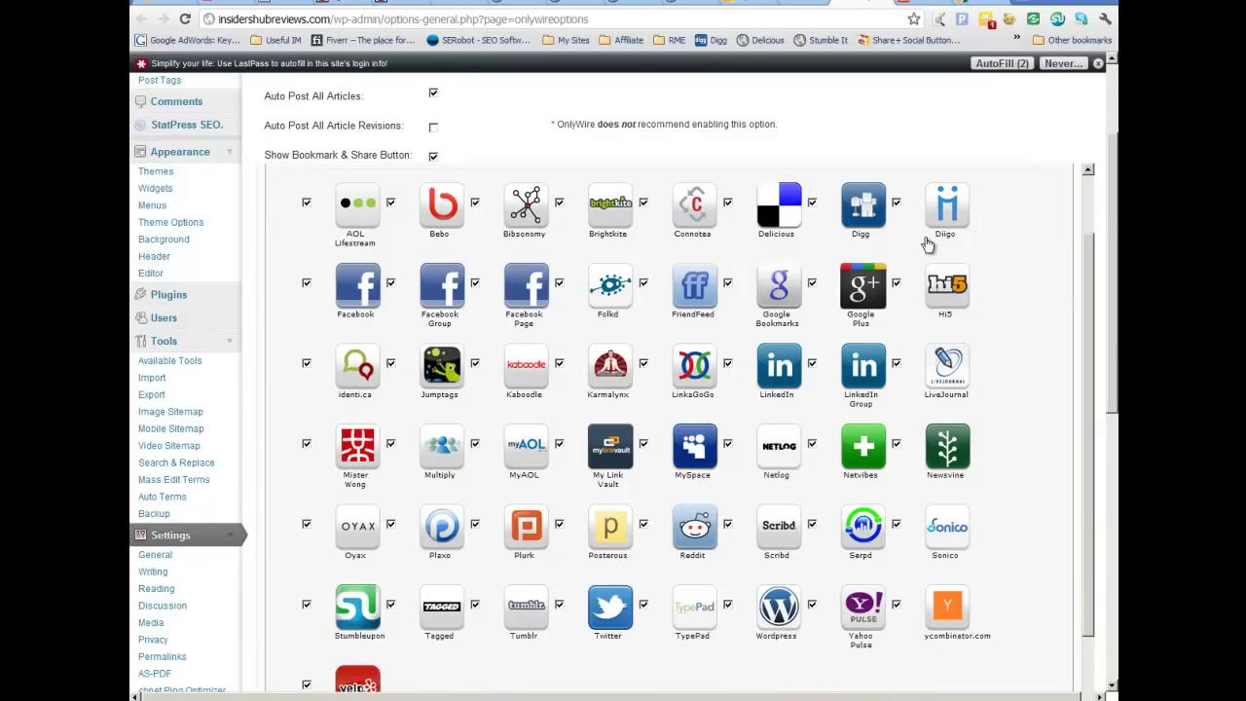
scroll(828, 248, down, 2)
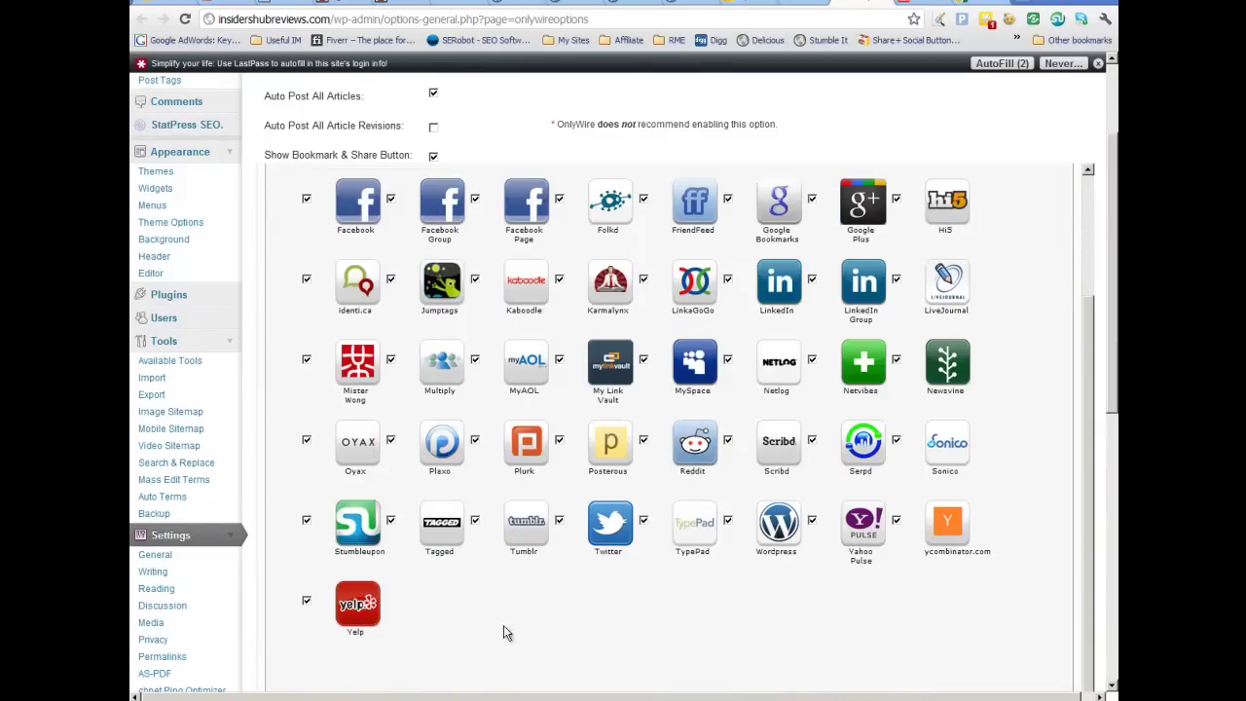
scroll(514, 629, down, 7)
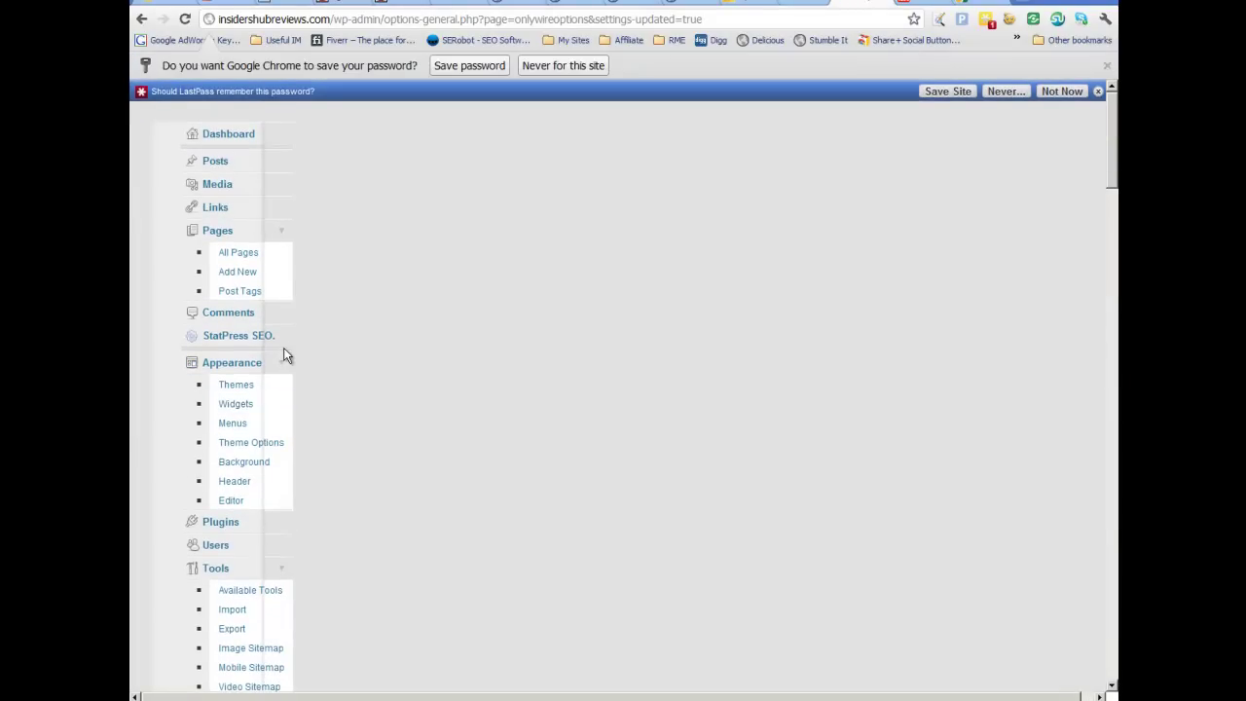
- Check the page loaded after saving, go back to the settings form, and reopen the OnlyWire Settings page
scroll(968, 280, down, 3)
scroll(968, 279, up, 3)
click(142, 19)
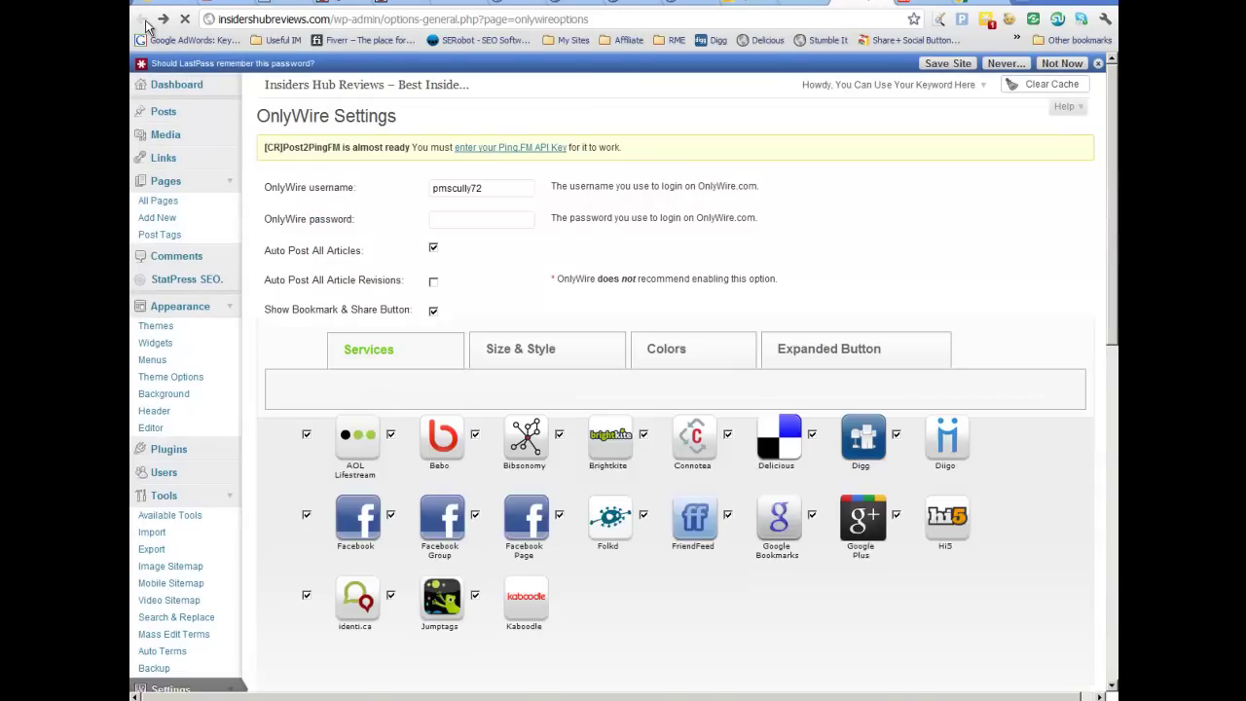
click(161, 21)
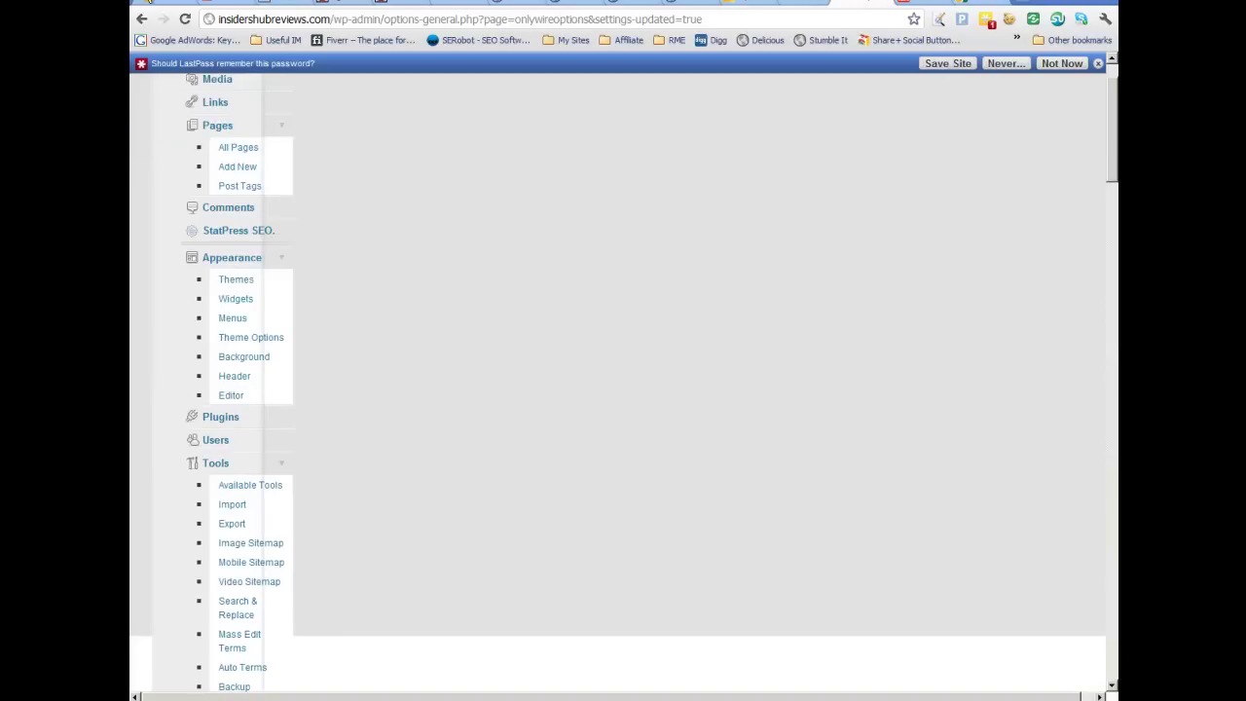
click(140, 21)
scroll(359, 233, down, 3)
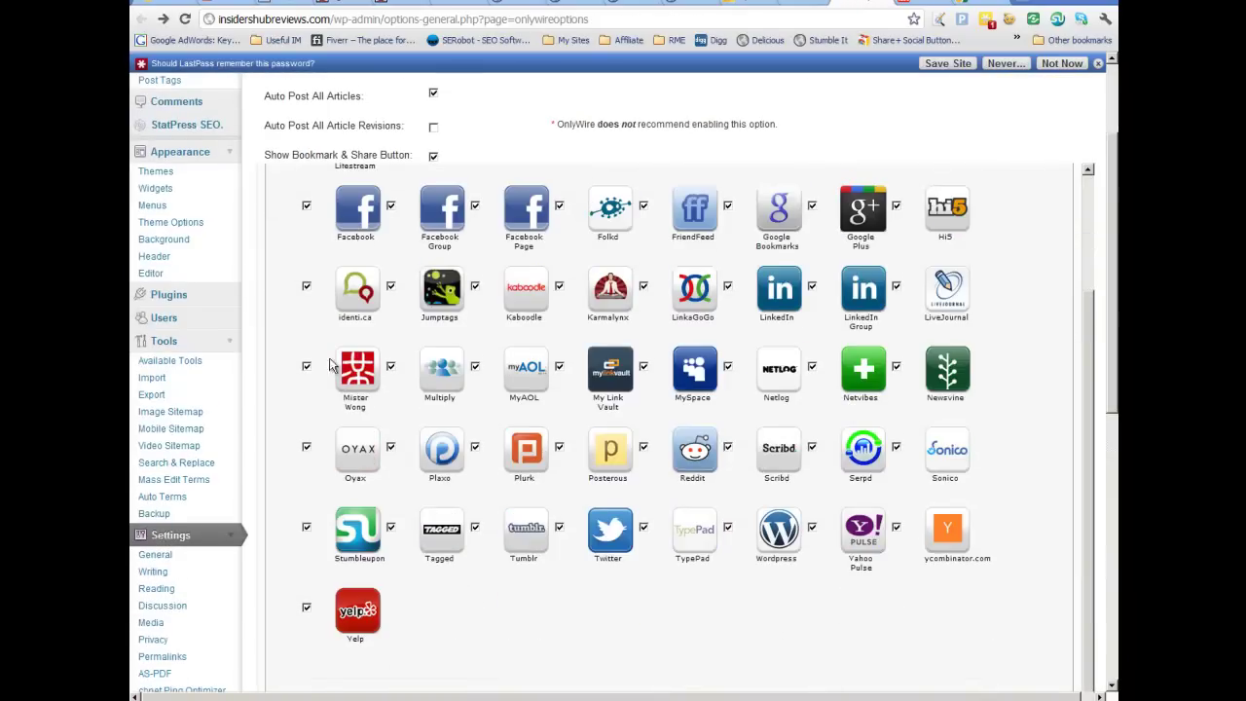
scroll(358, 246, down, 5)
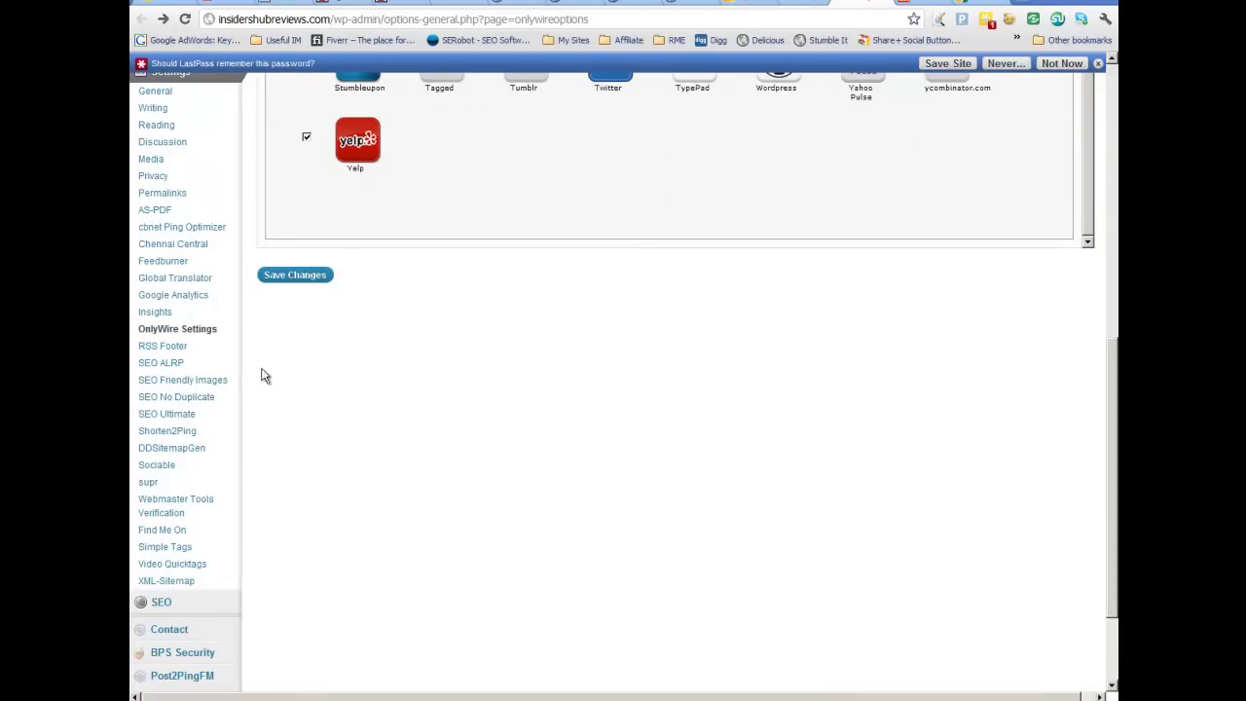
click(199, 332)
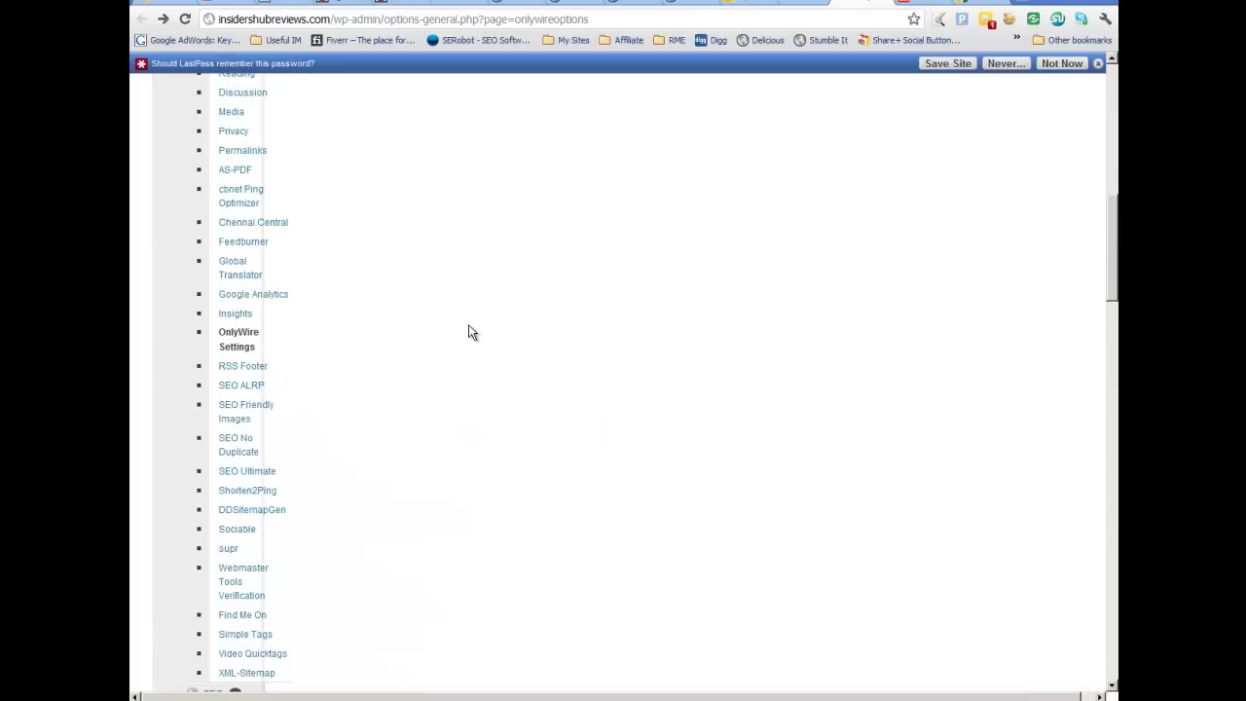
- Examine the reopened OnlyWire Settings page for the login fields, auto-post options and selected bookmarking services
scroll(469, 332, down, 3)
scroll(468, 332, down, 5)
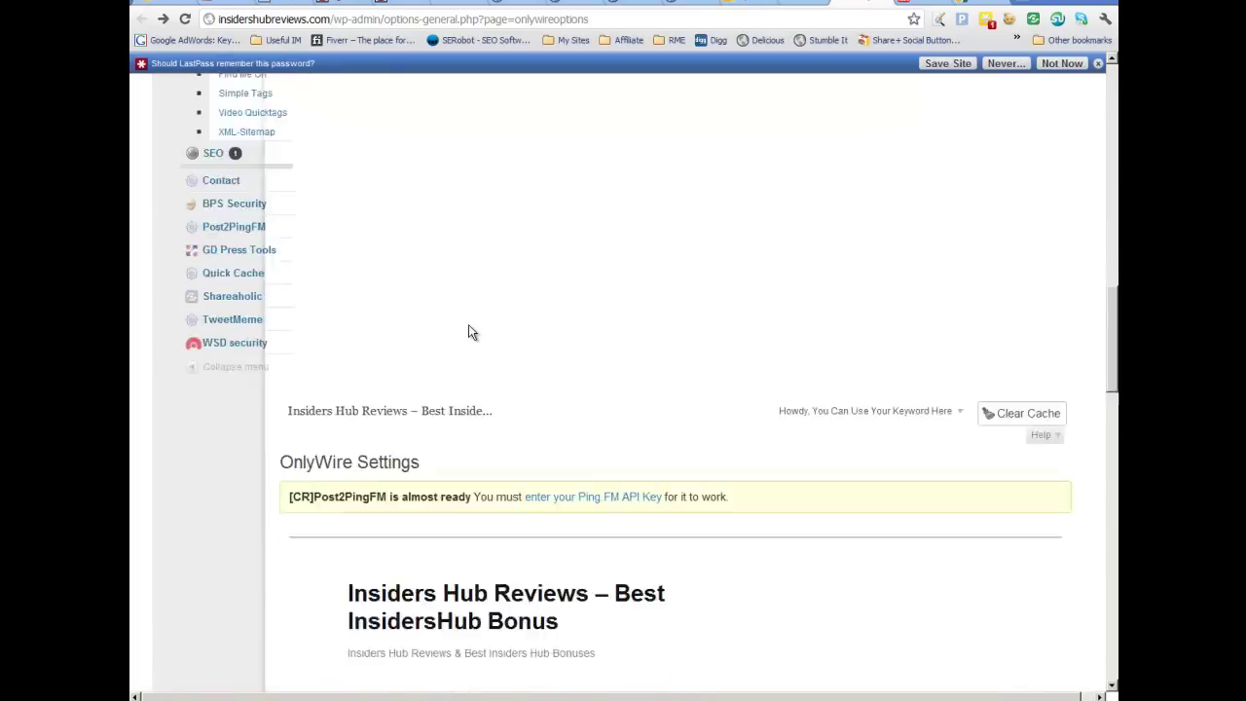
scroll(470, 332, down, 1)
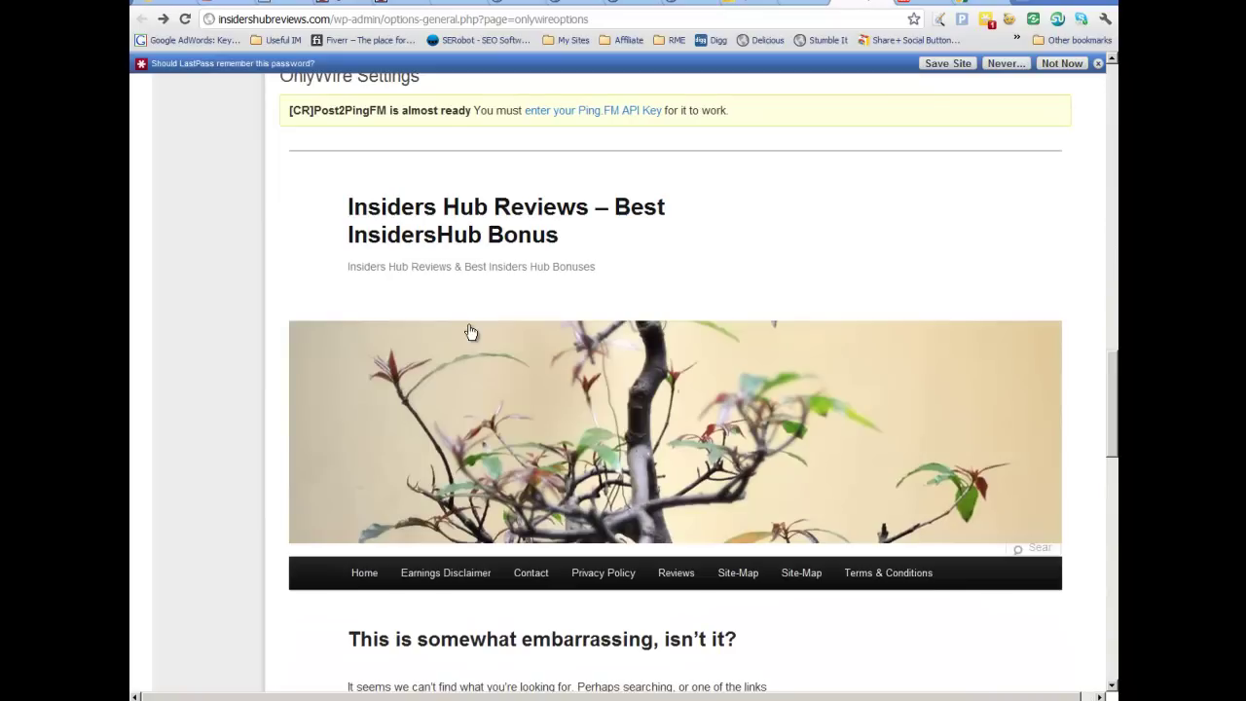
scroll(469, 331, up, 3)
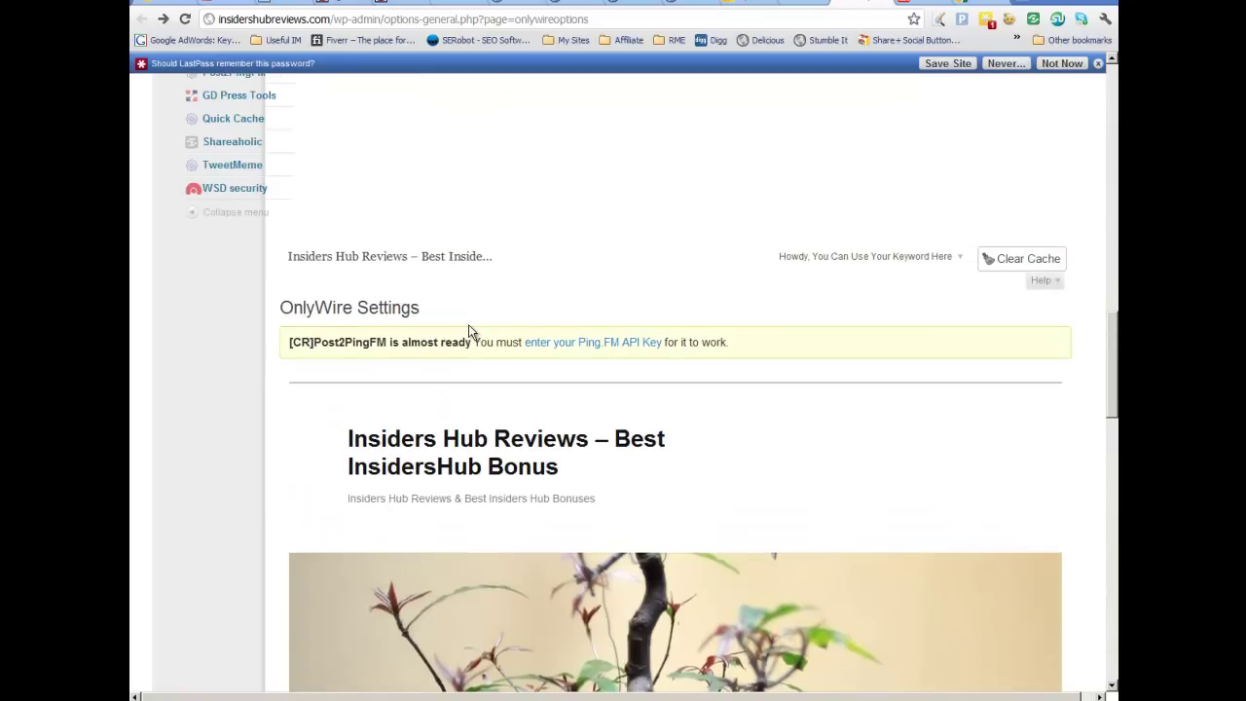
scroll(469, 324, down, 6)
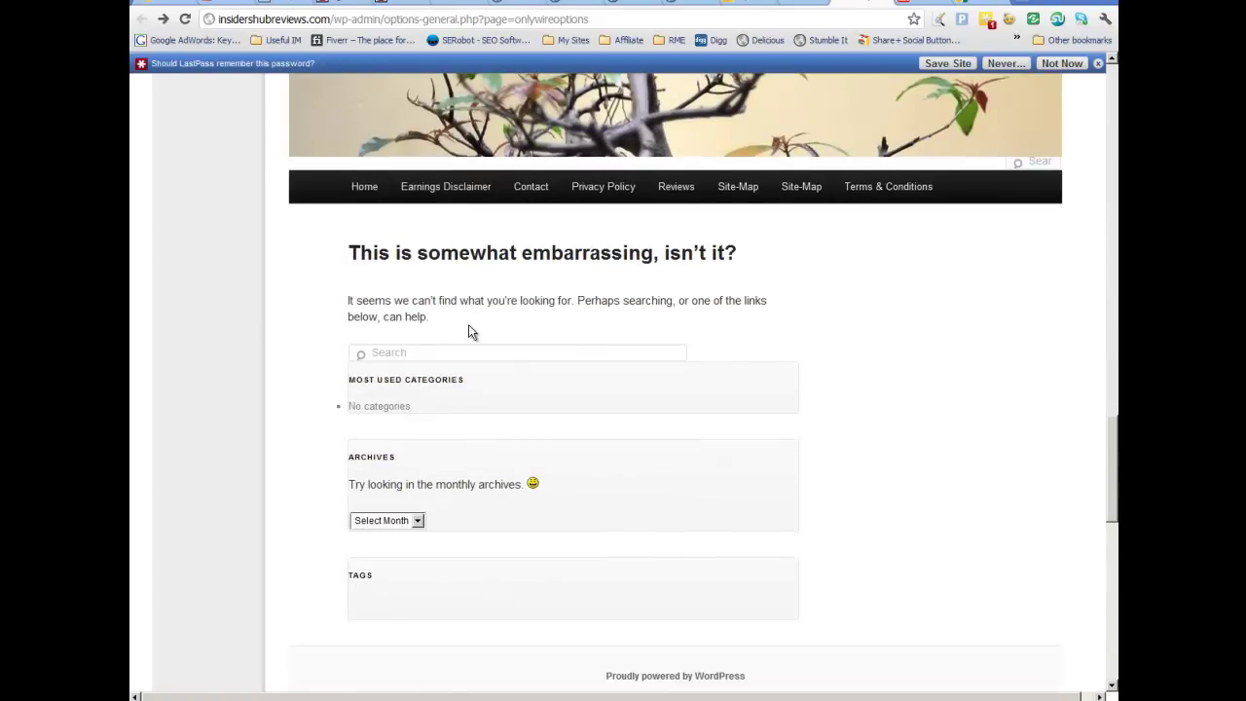
scroll(469, 325, down, 6)
scroll(468, 323, up, 2)
scroll(468, 331, down, 1)
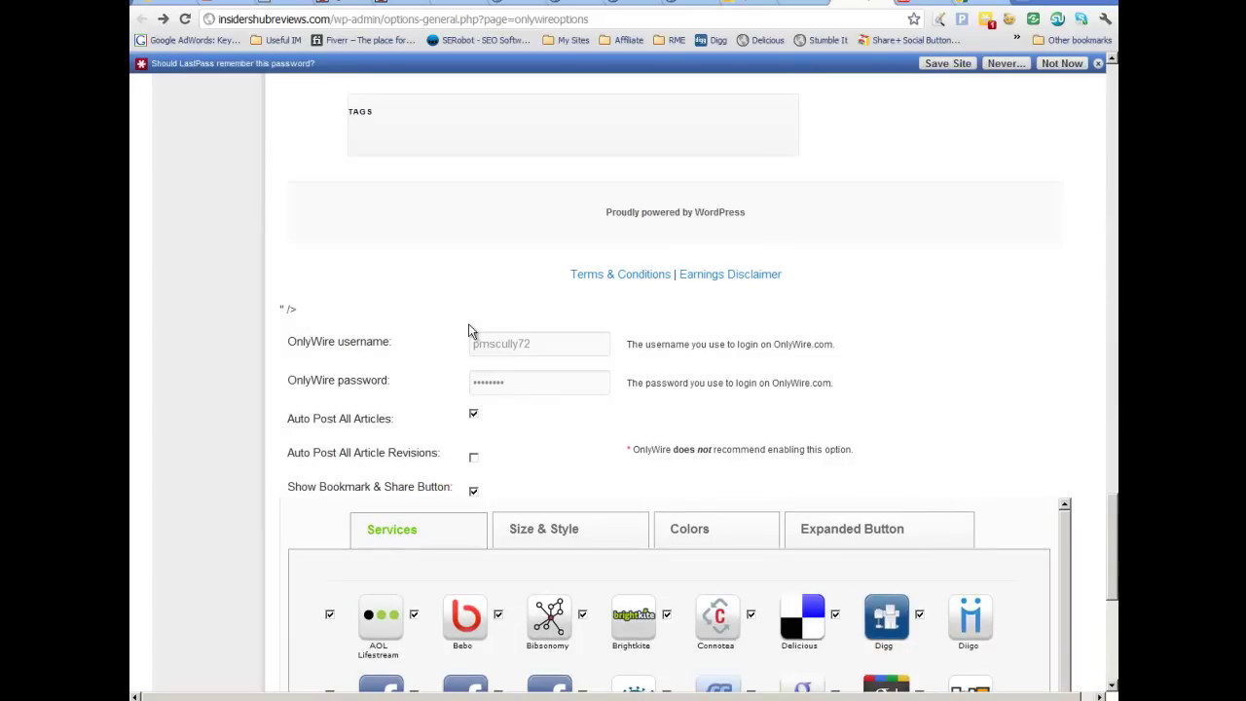
scroll(468, 331, down, 2)
scroll(593, 314, down, 3)
scroll(593, 313, up, 3)
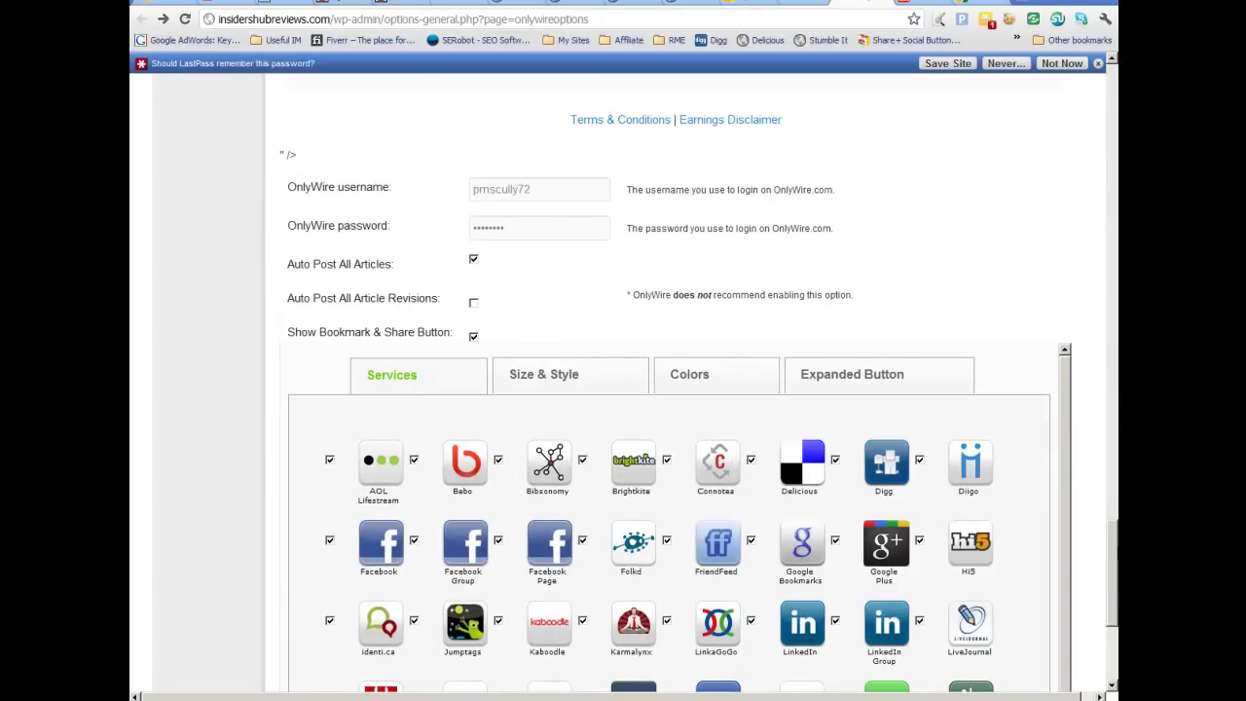
drag(1117, 555, 1117, 631)
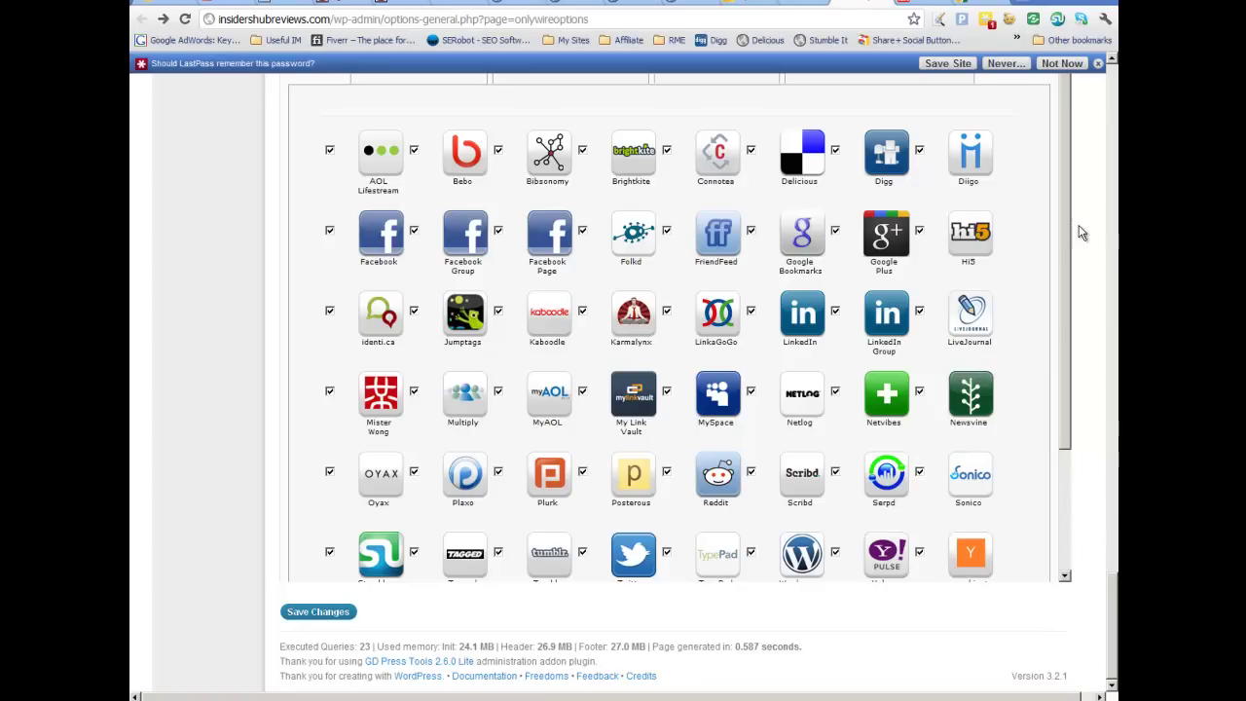
- Check the remaining bookmarking services in the OnlyWire Settings list and return to the page heading
drag(1067, 245, 1073, 516)
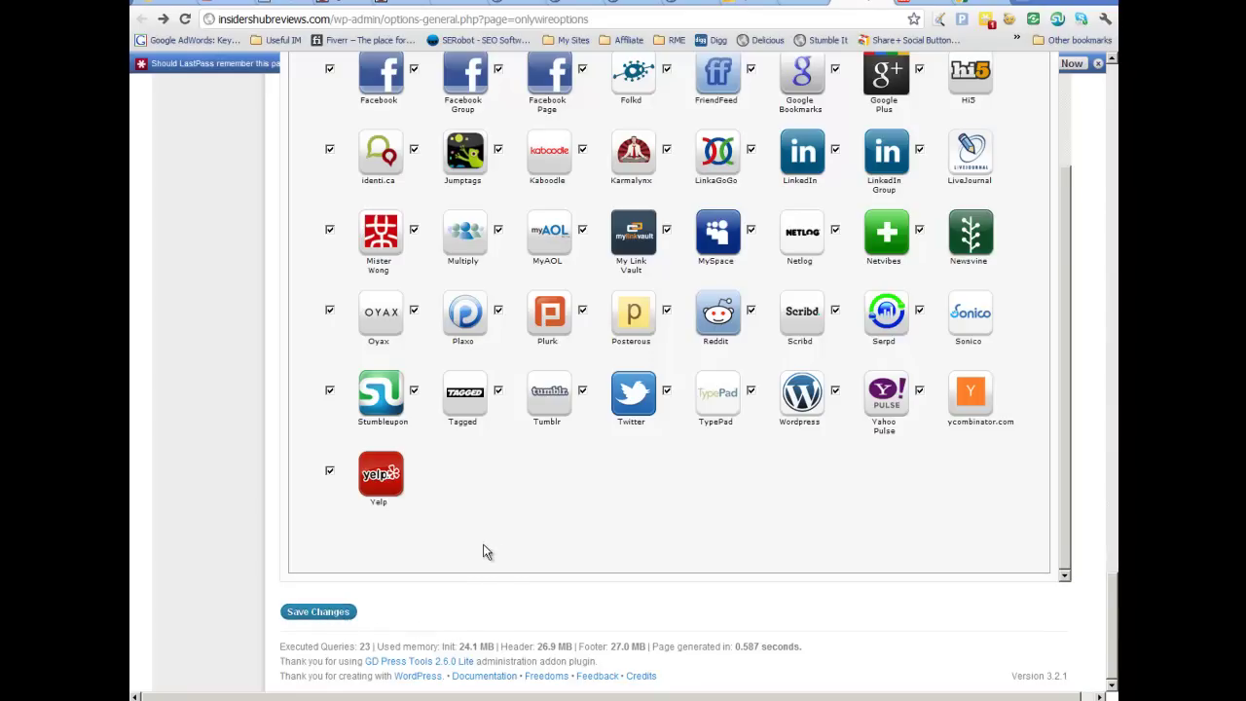
scroll(501, 535, up, 12)
scroll(503, 535, up, 3)
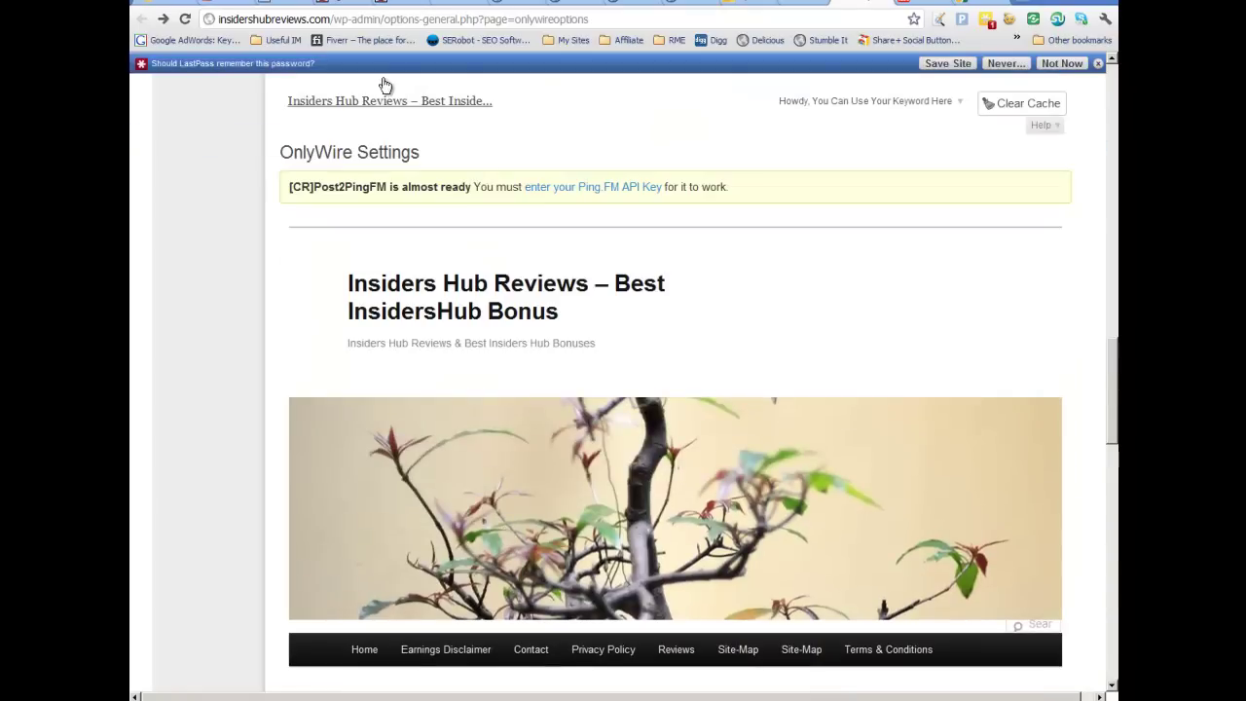
- Open the insidershubreviews.com front page in a new tab, look over how it displays, and return to the OnlyWire Settings
right_click(373, 100)
click(398, 113)
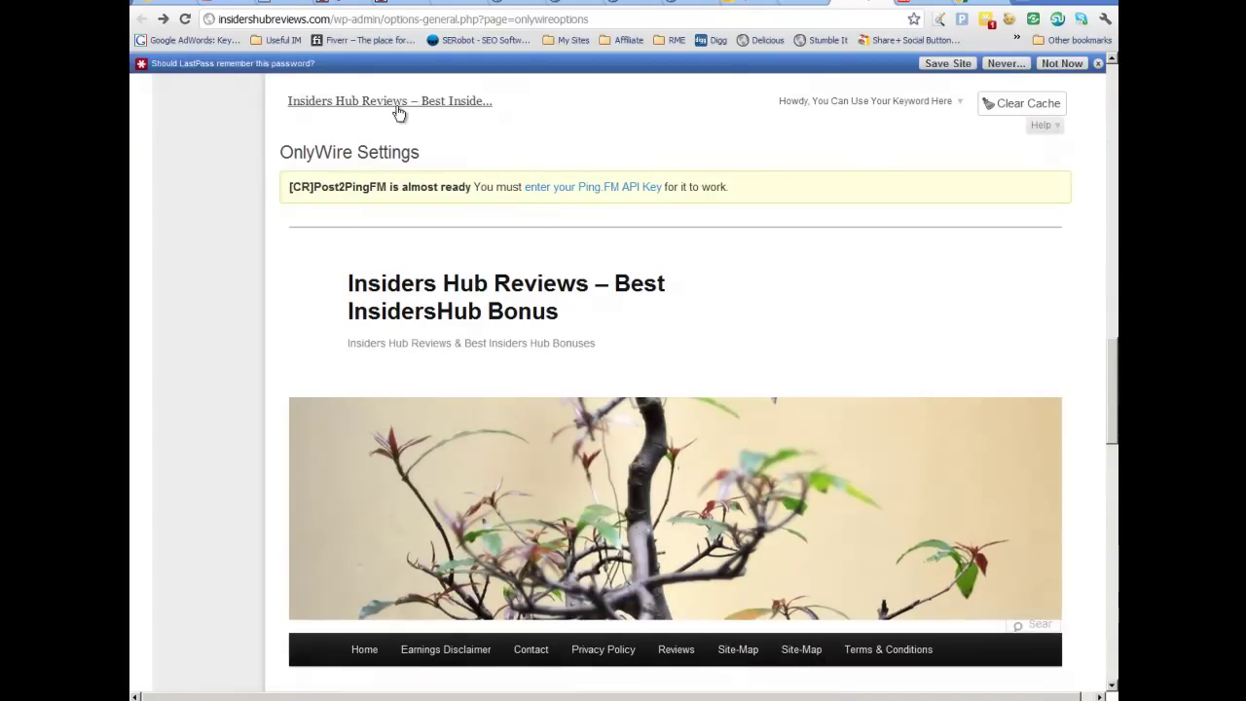
click(871, 3)
scroll(798, 261, down, 8)
scroll(798, 257, up, 3)
scroll(854, 253, down, 5)
scroll(856, 257, up, 7)
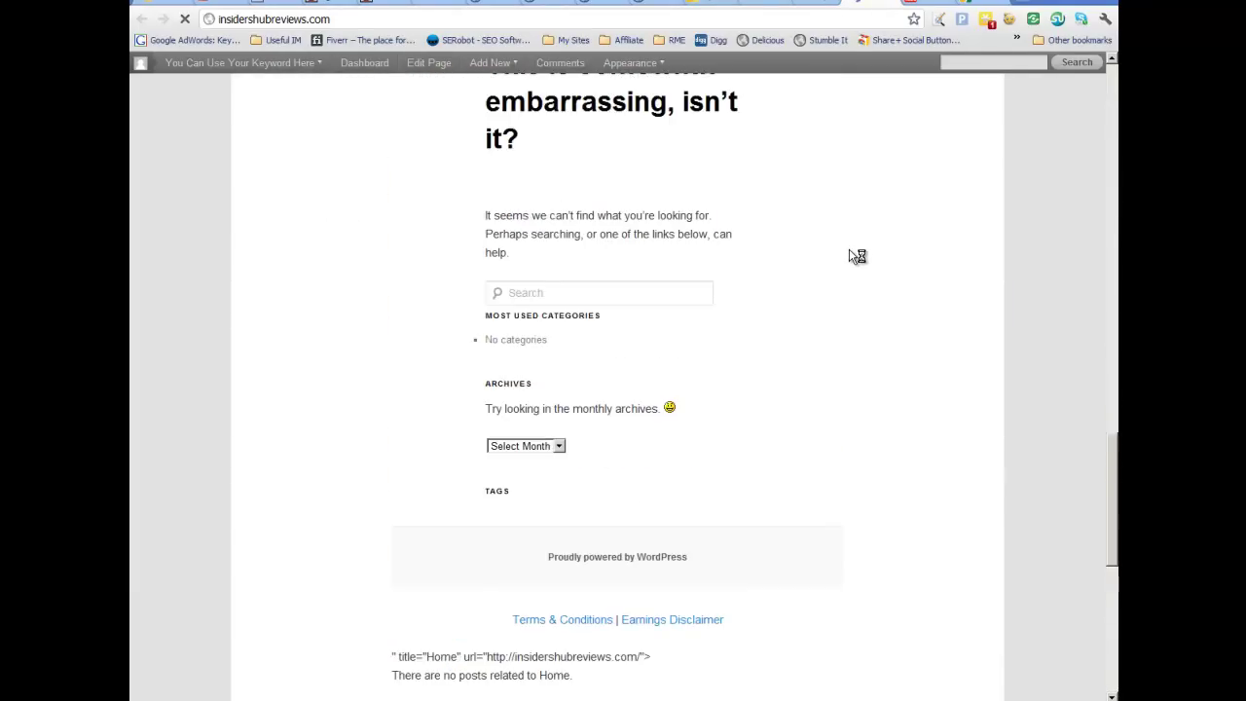
scroll(854, 257, up, 4)
click(893, 5)
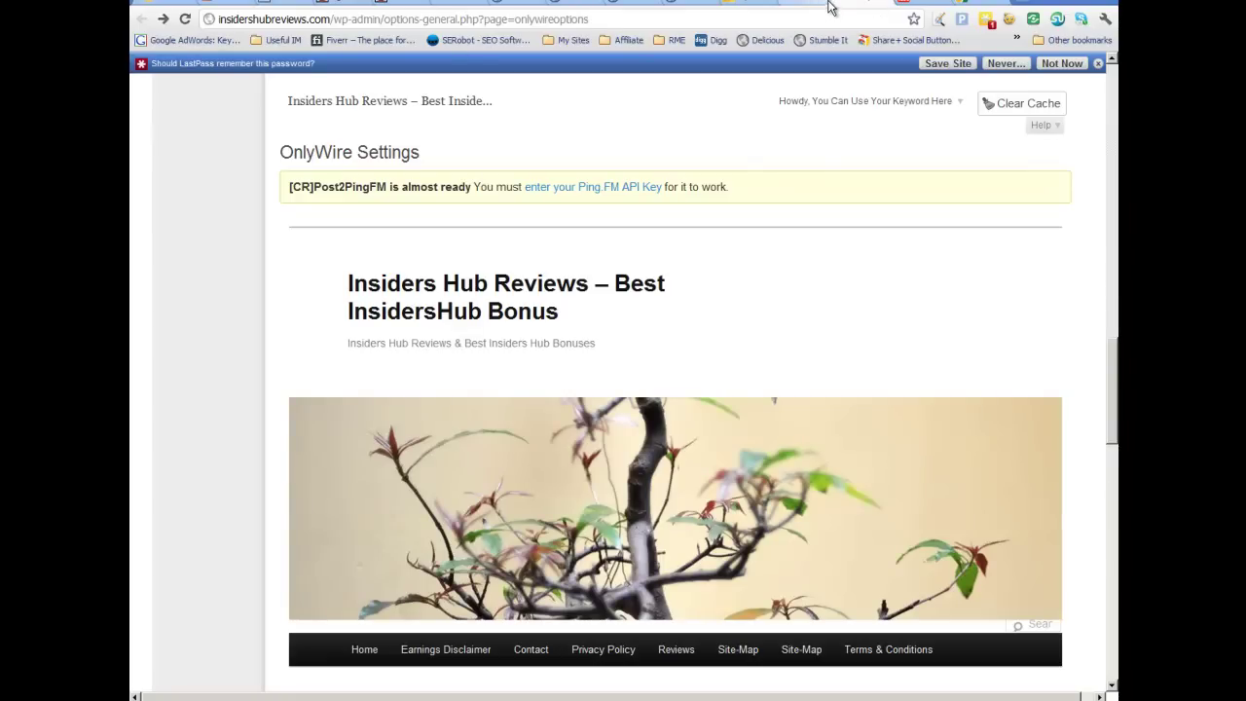
- Check the Global Translator tab, go back to the OnlyWire tab, load its settings-updated page, and reopen OnlyWire Settings
click(796, 6)
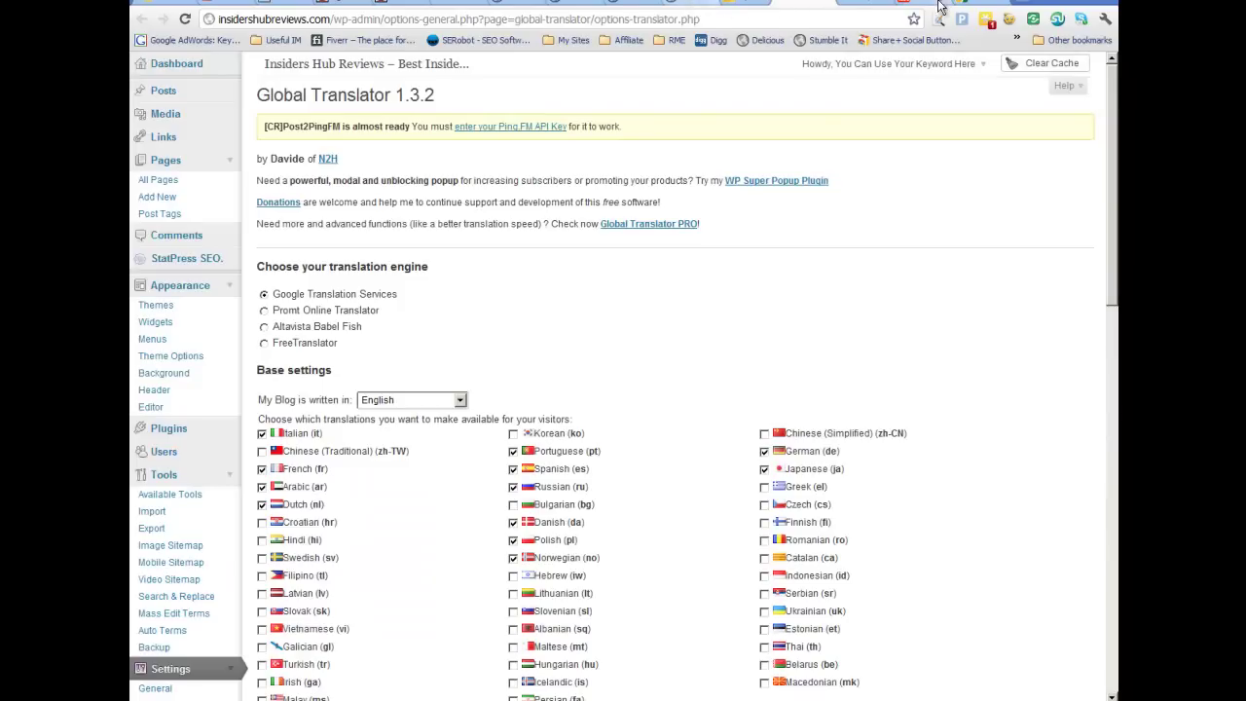
click(863, 12)
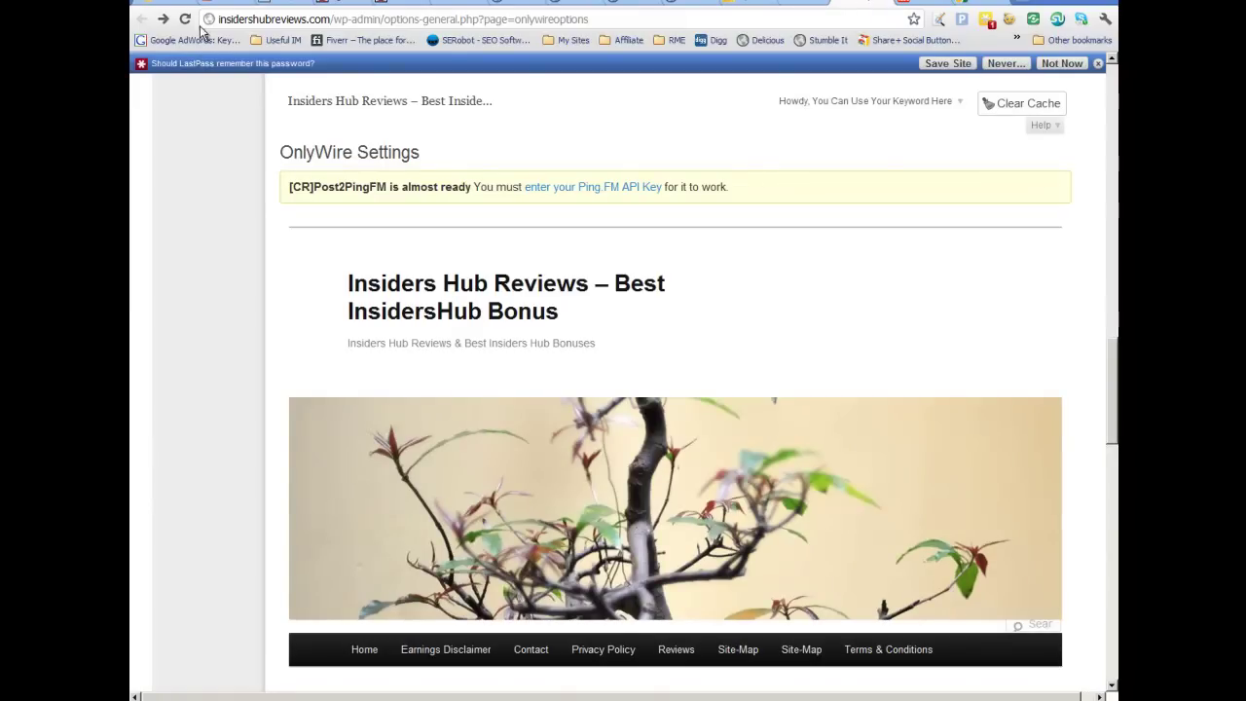
click(163, 22)
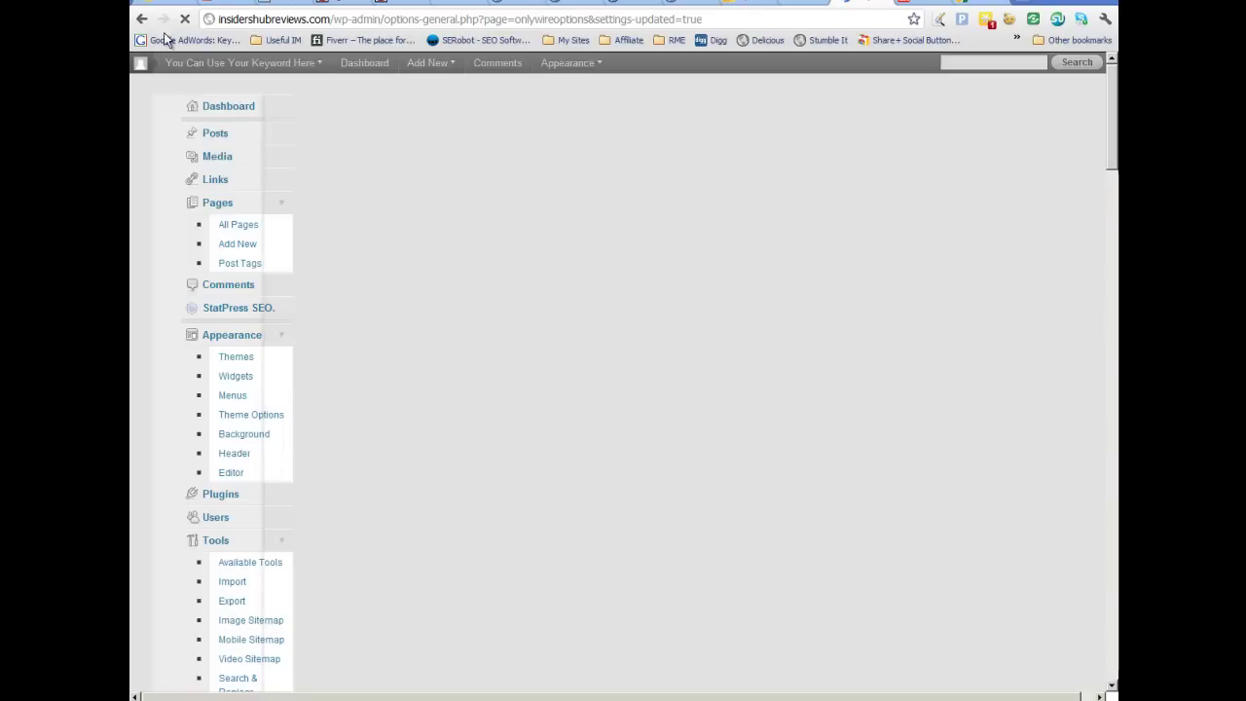
scroll(443, 334, down, 5)
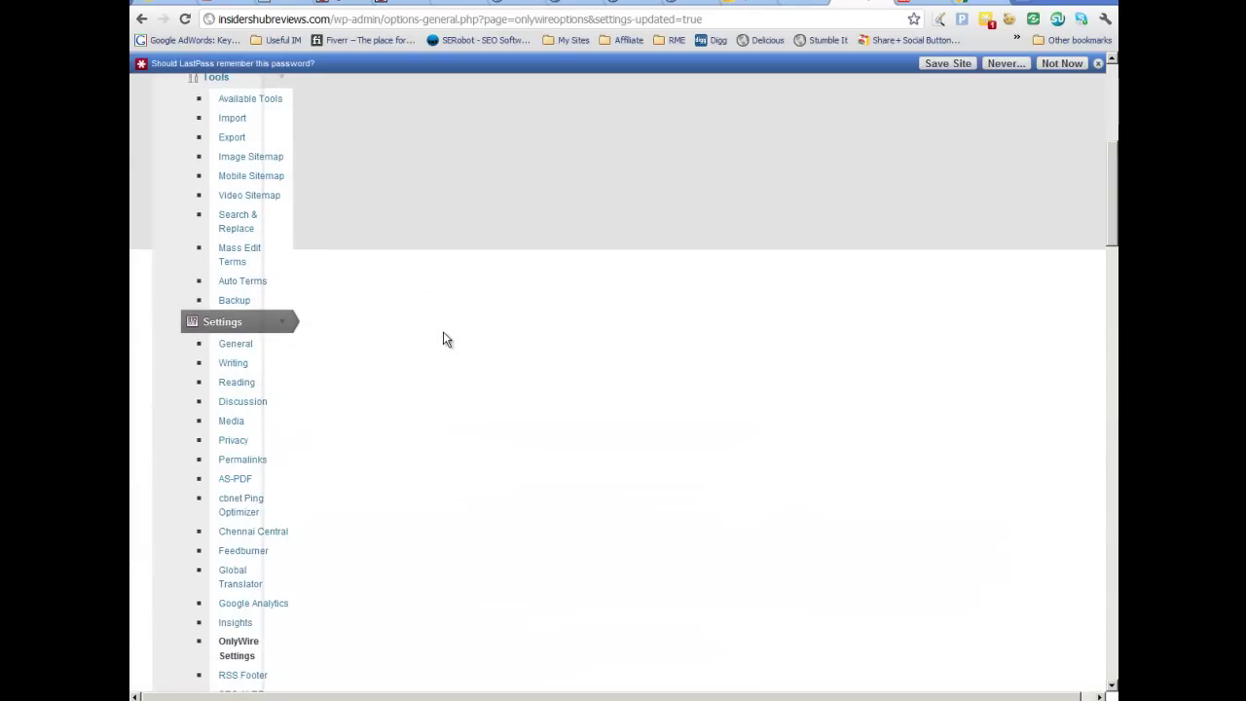
scroll(443, 333, down, 4)
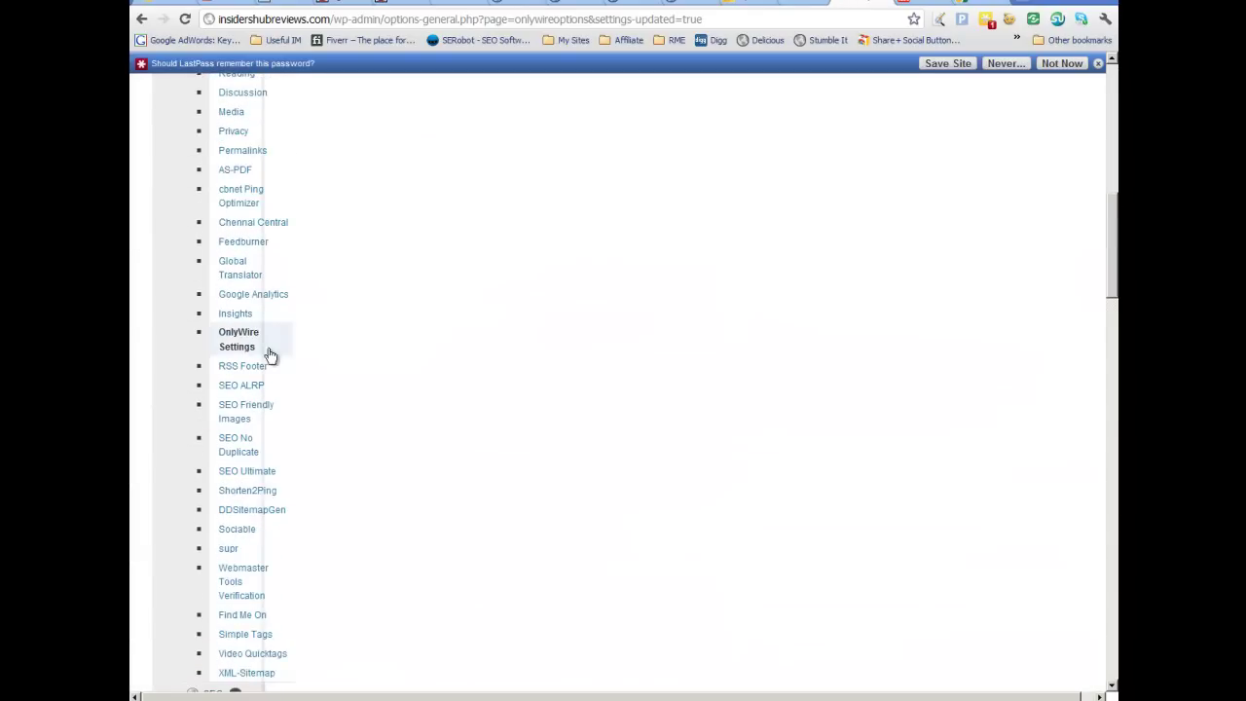
click(239, 340)
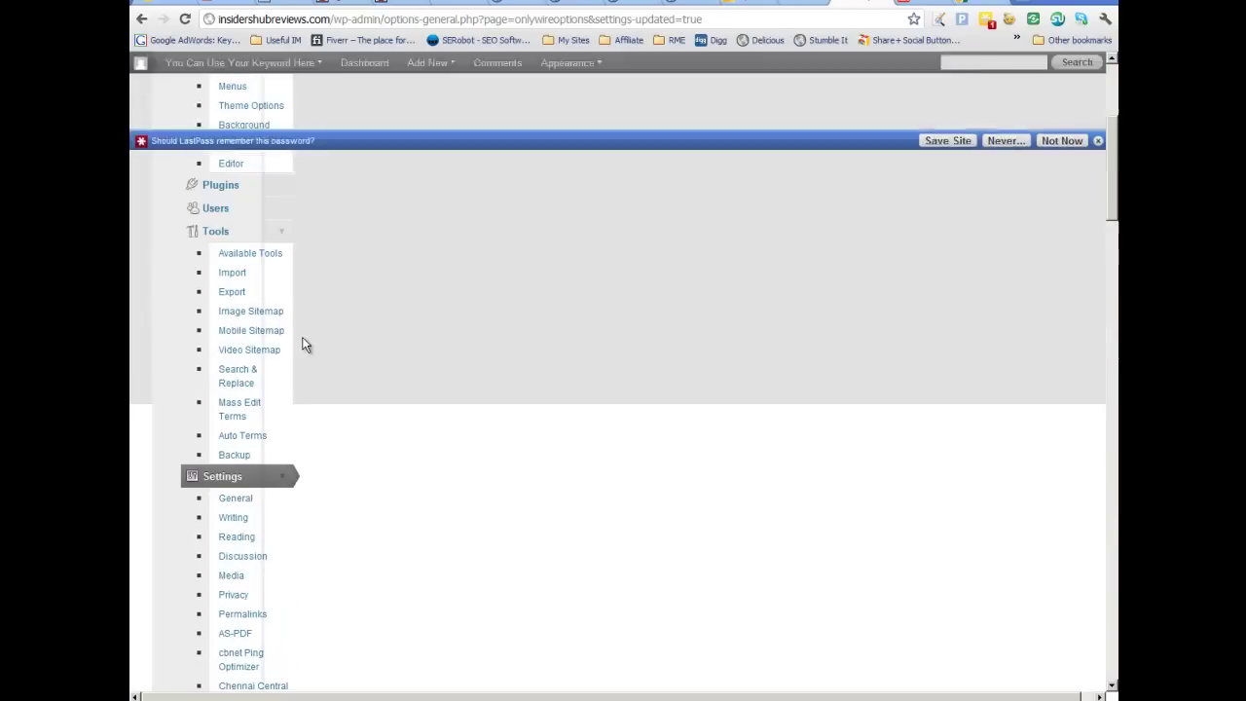
scroll(300, 344, down, 4)
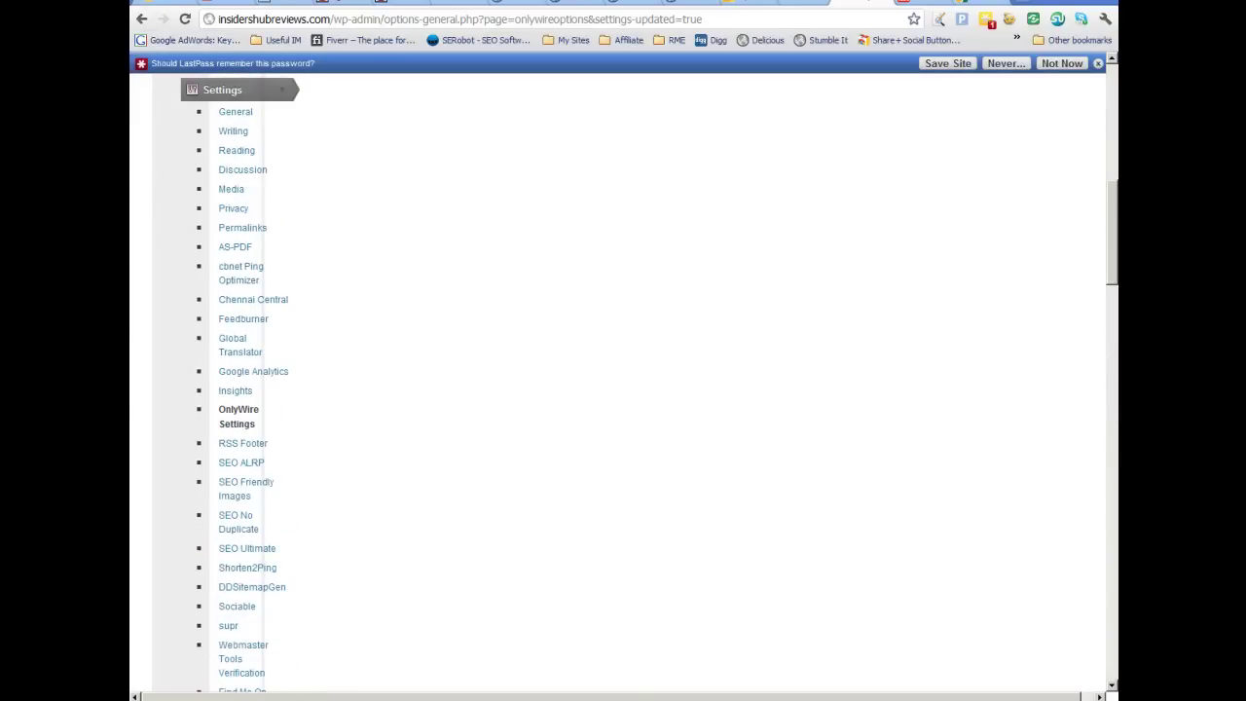
- Switch to the FTP client and open the remote folder public_html/wp-content/plugins/onlywire-bookmark-share-button
key(alt+Tab)
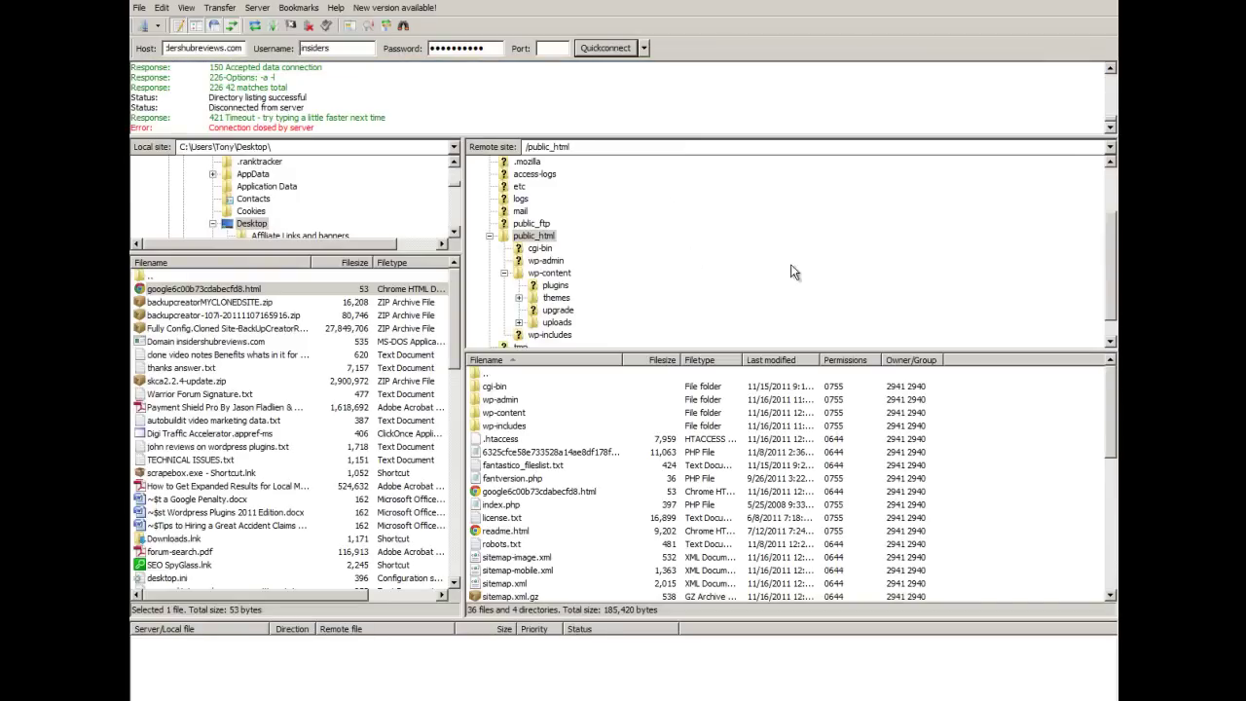
click(553, 288)
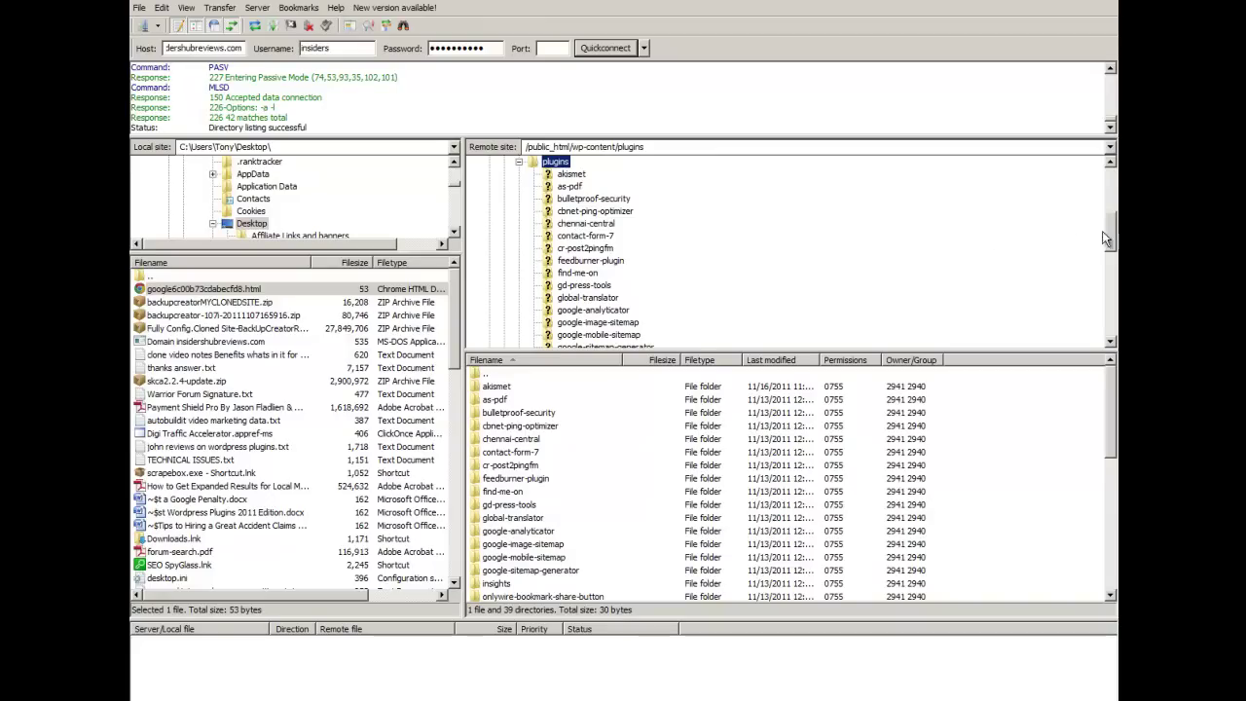
drag(1113, 227, 1117, 253)
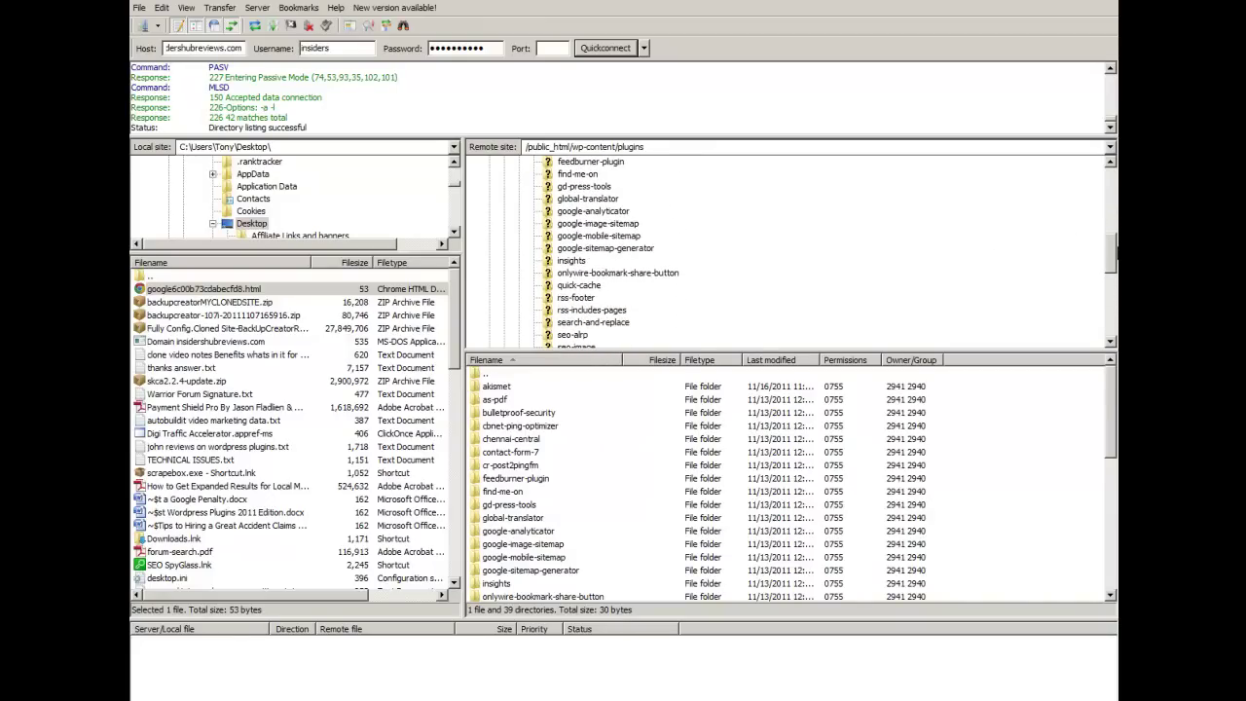
click(643, 274)
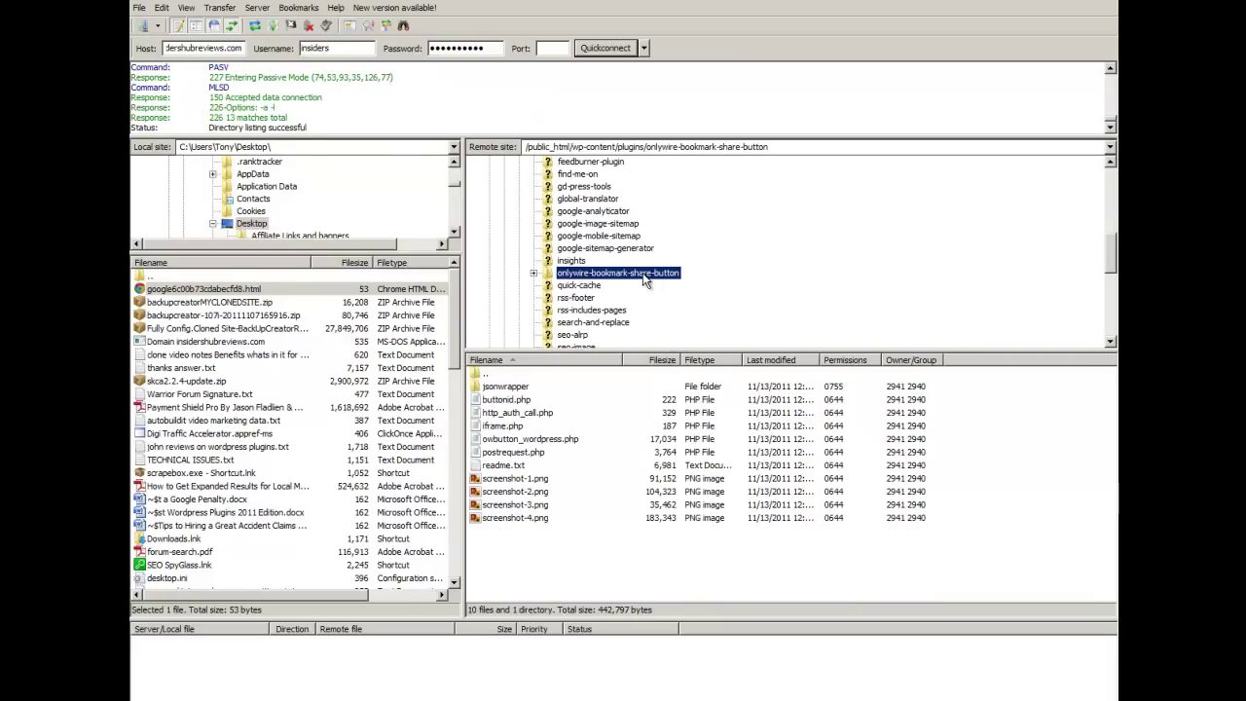
- Look inside the plugin folder's jsonwrapper subfolder and its JSON subfolder
right_click(642, 278)
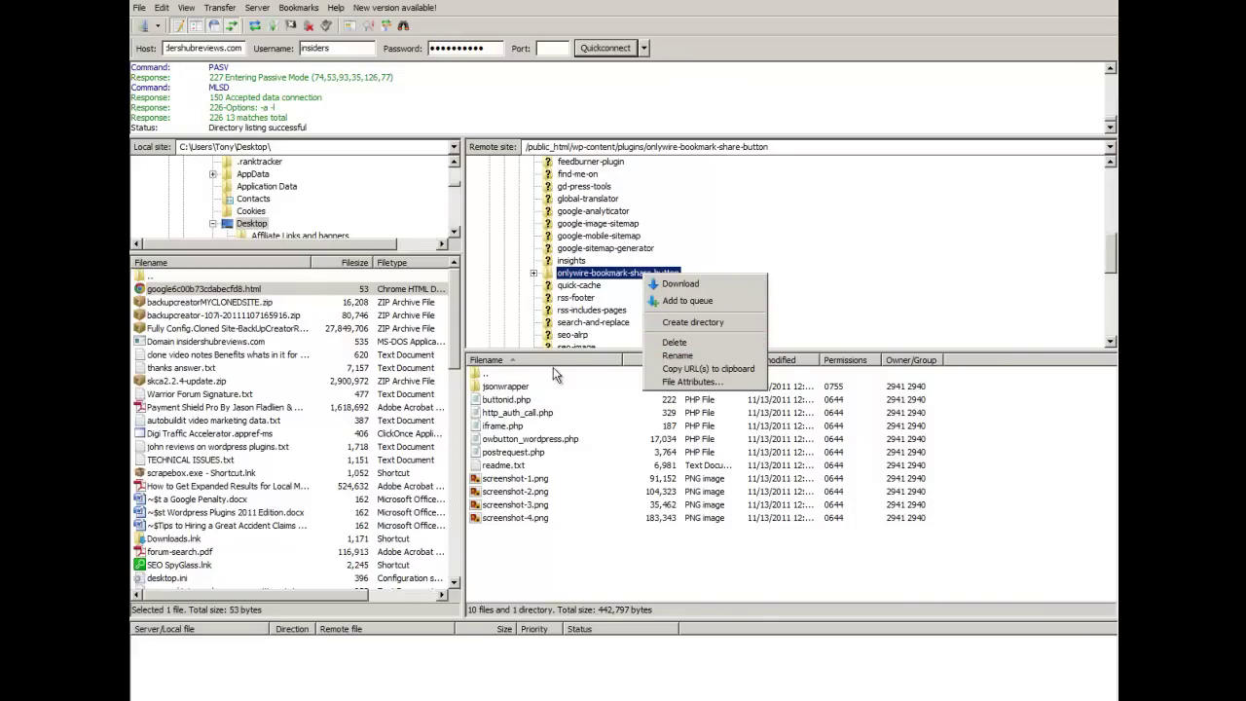
double_click(522, 390)
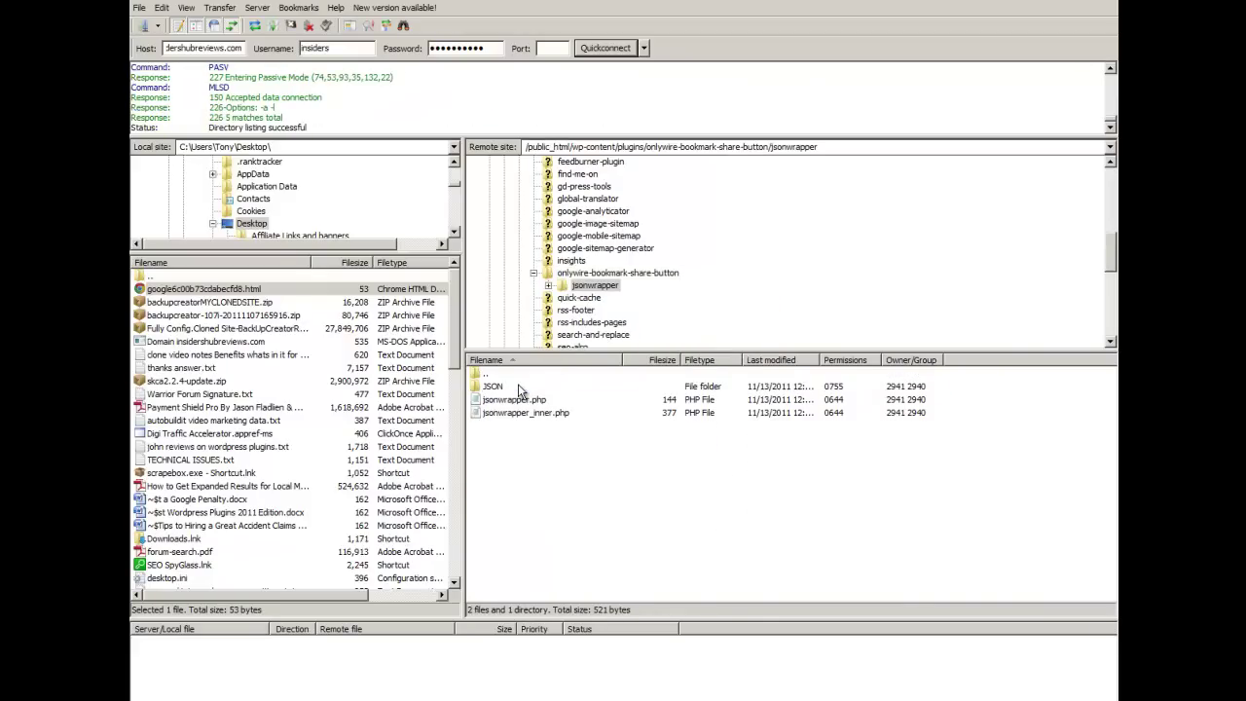
double_click(500, 389)
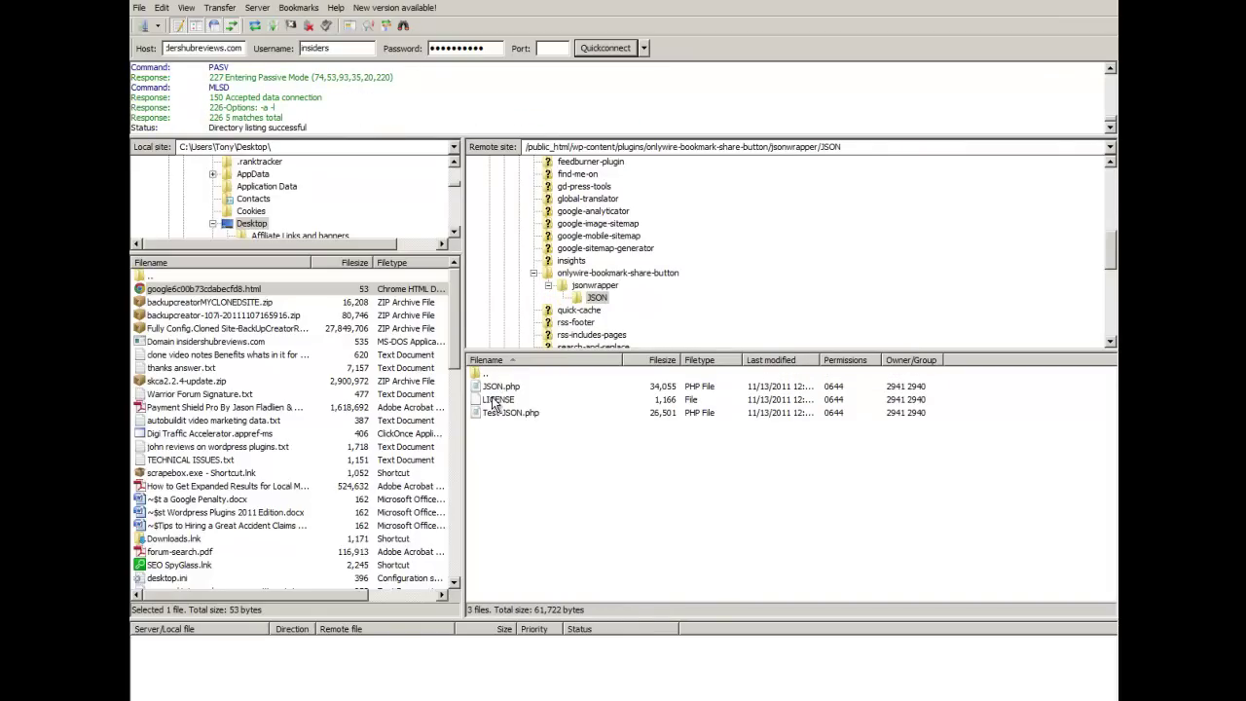
- Delete the onlywire-bookmark-share-button folder from the server's plugins directory
click(603, 276)
right_click(603, 275)
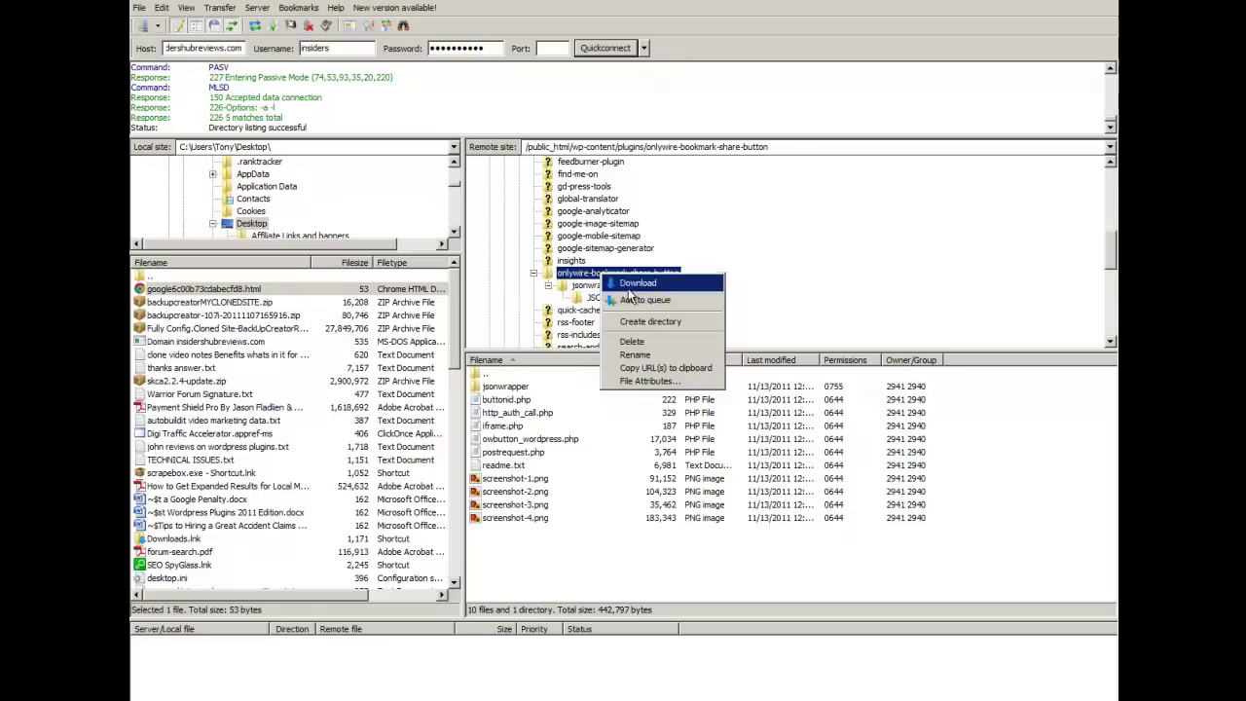
click(652, 341)
click(659, 418)
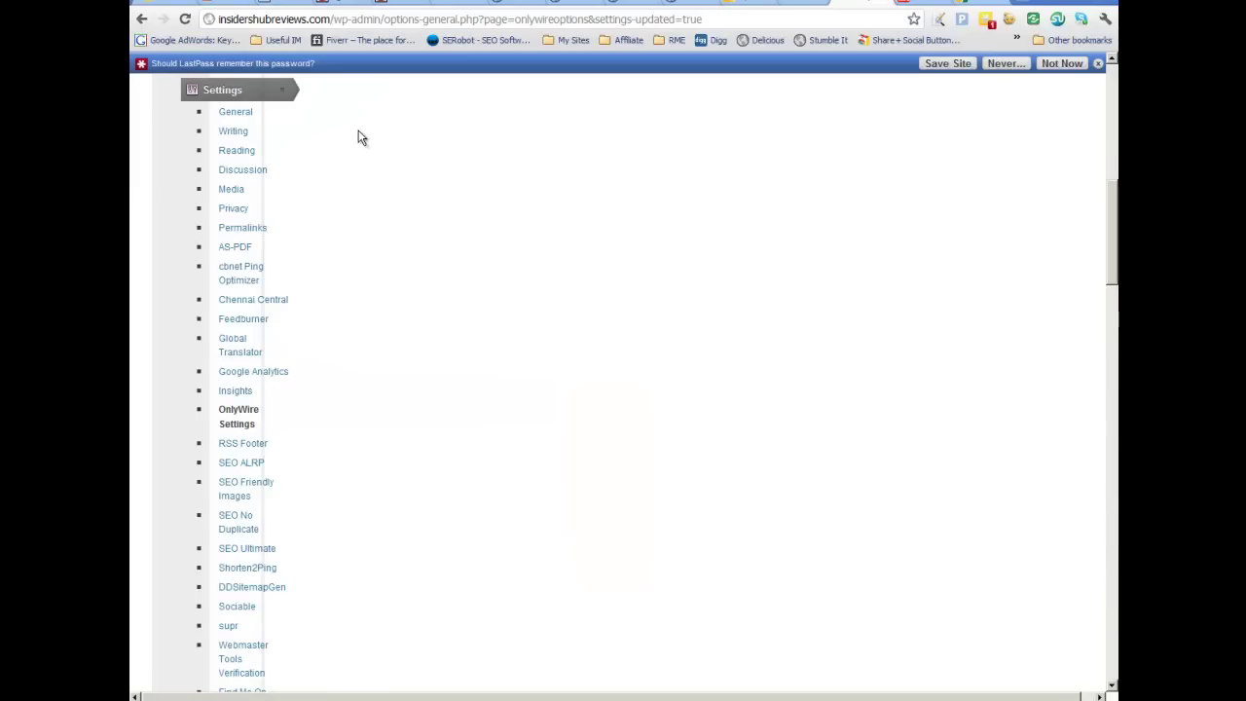
- Return to the WordPress admin in the browser and open the installed Plugins page
click(234, 115)
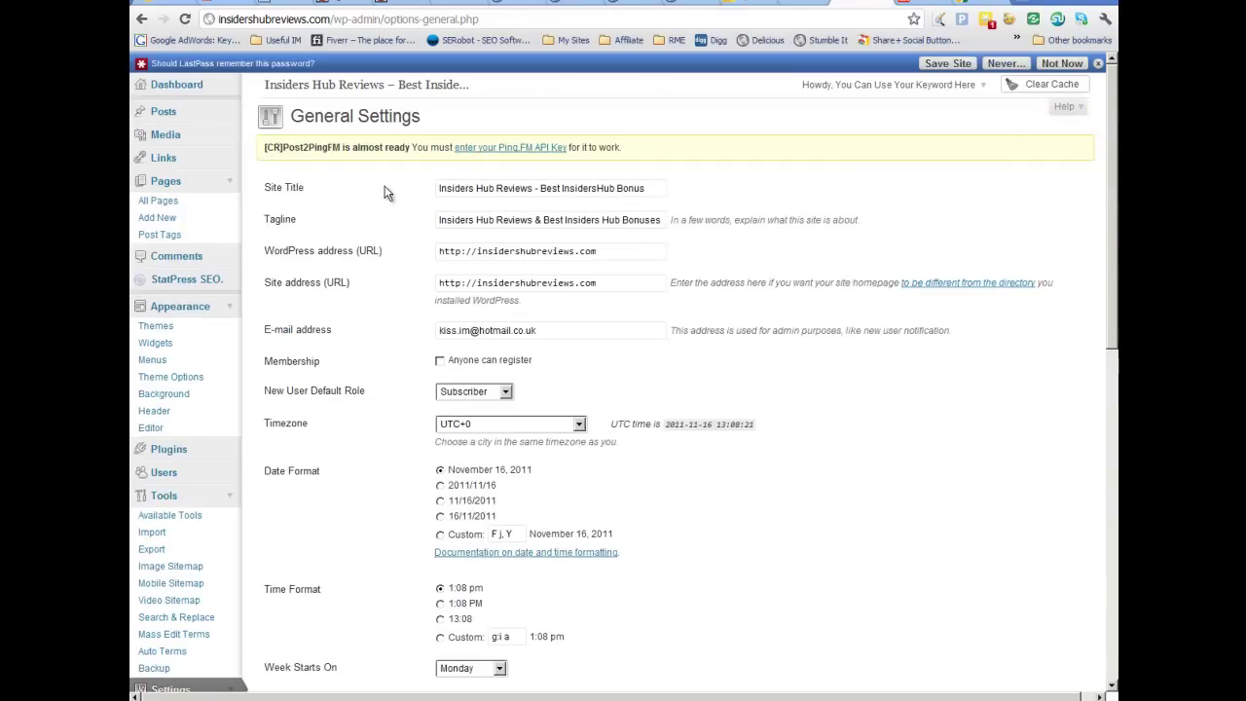
scroll(459, 233, down, 5)
scroll(460, 236, down, 3)
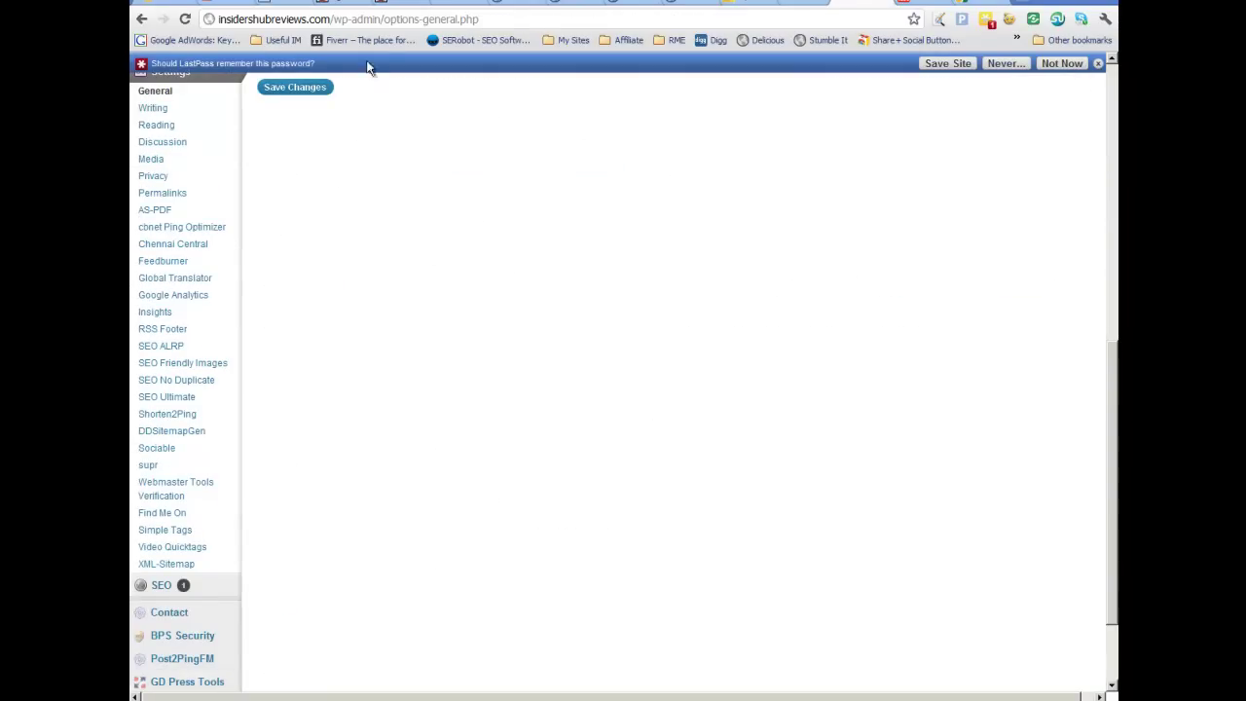
scroll(238, 174, up, 4)
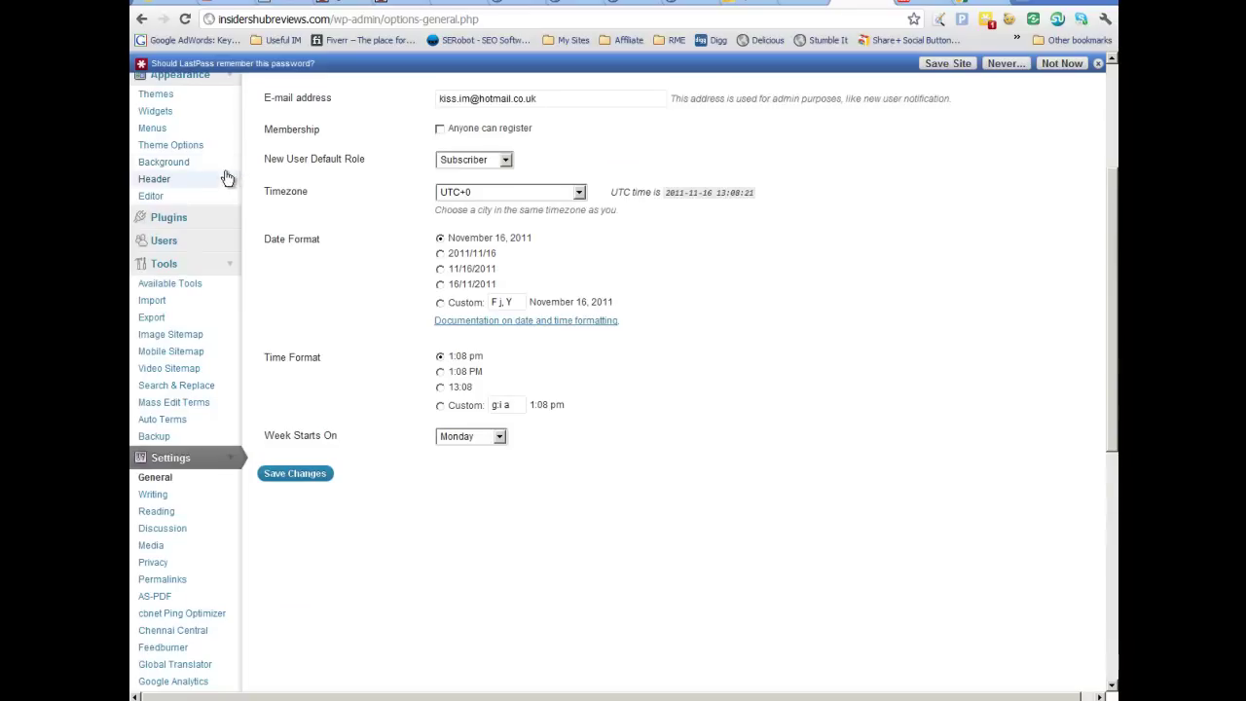
click(226, 200)
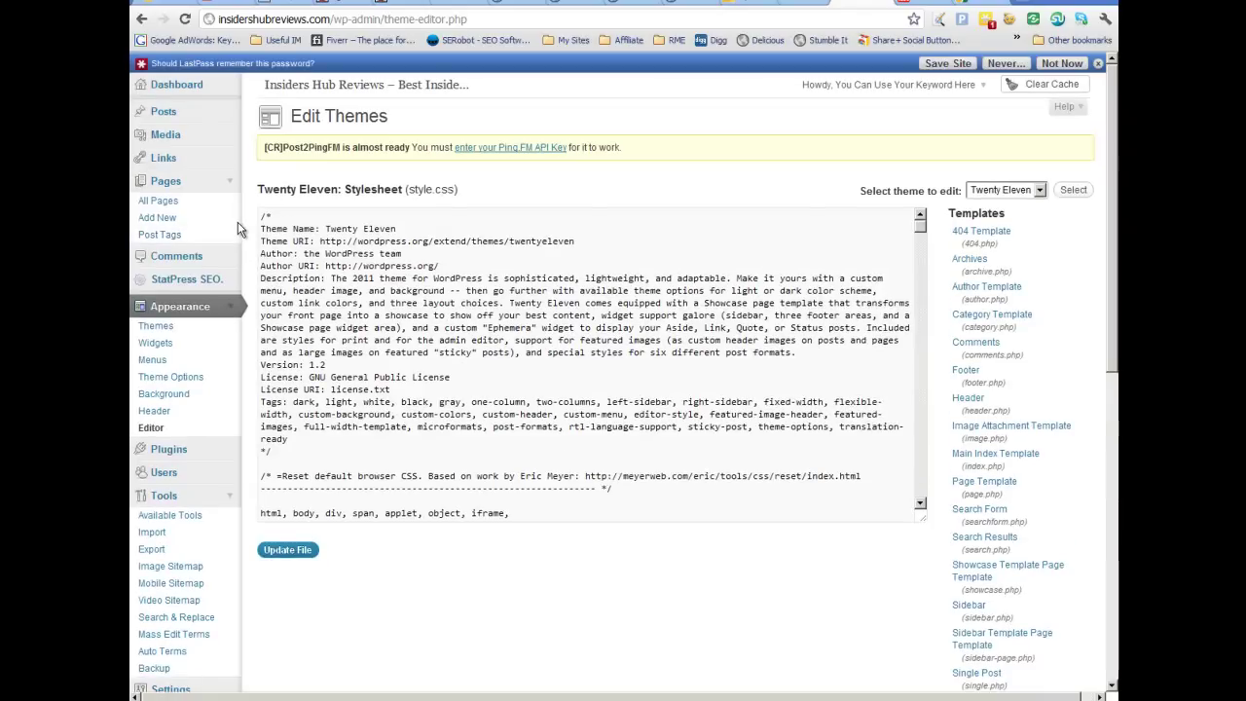
scroll(228, 294, down, 3)
click(227, 300)
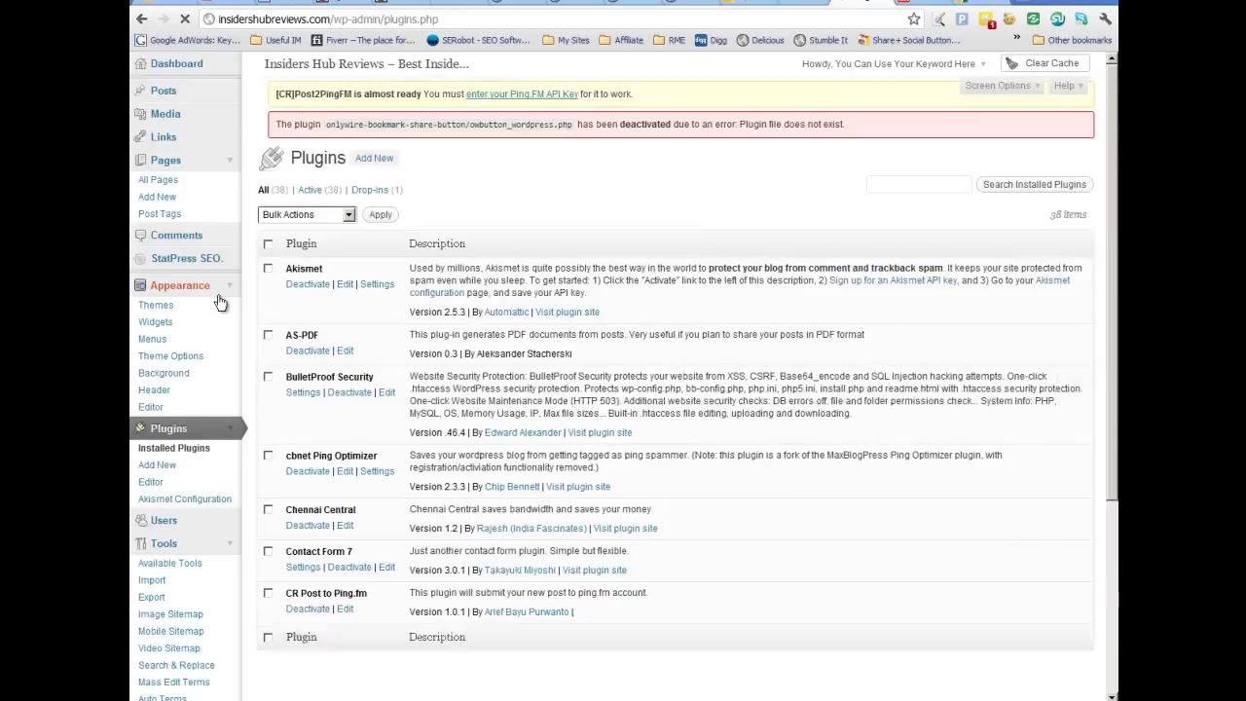
- Examine the notice about the OnlyWire plugin and look through the whole list of installed plugins
scroll(563, 316, down, 3)
scroll(563, 316, up, 3)
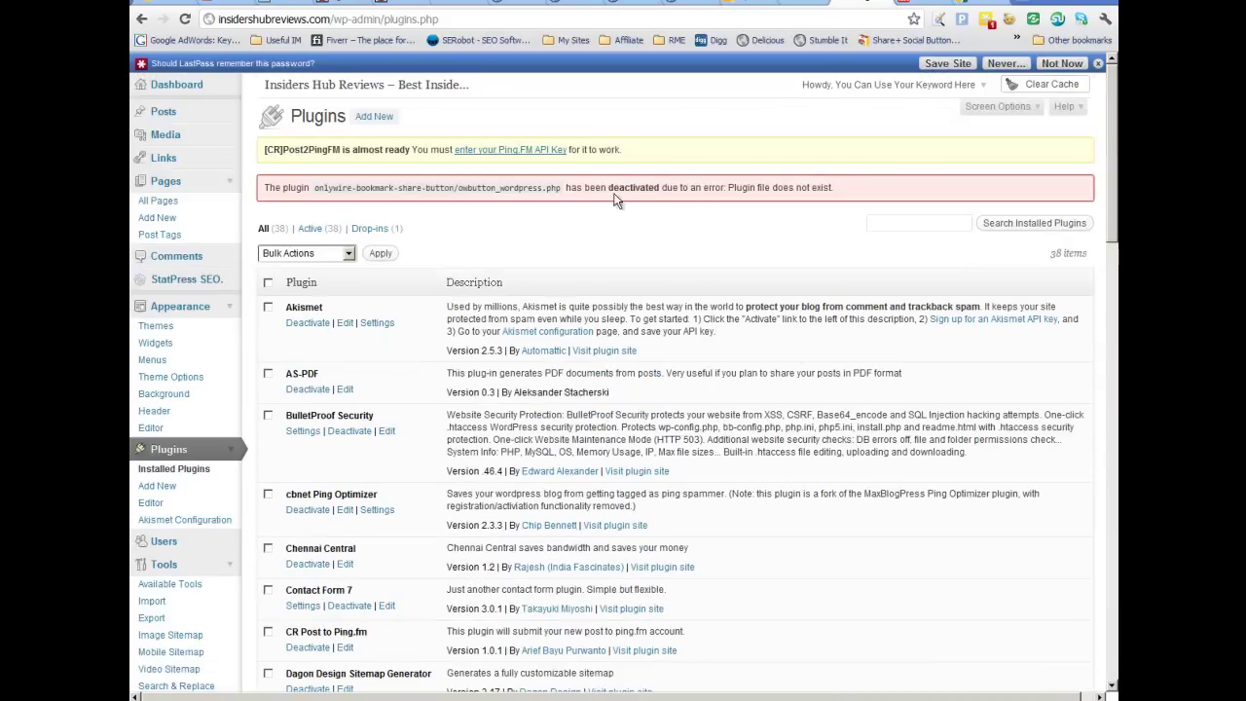
scroll(678, 212, down, 12)
scroll(679, 212, down, 6)
scroll(677, 206, up, 12)
scroll(765, 336, down, 8)
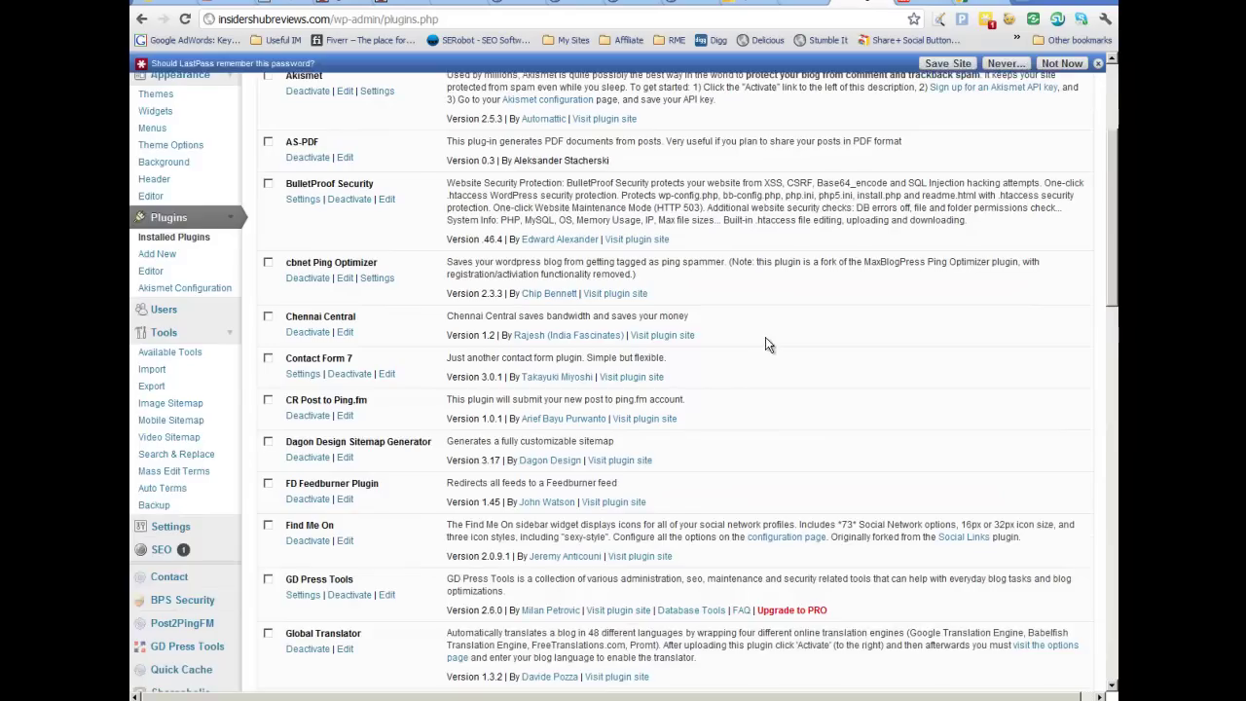
scroll(778, 278, down, 10)
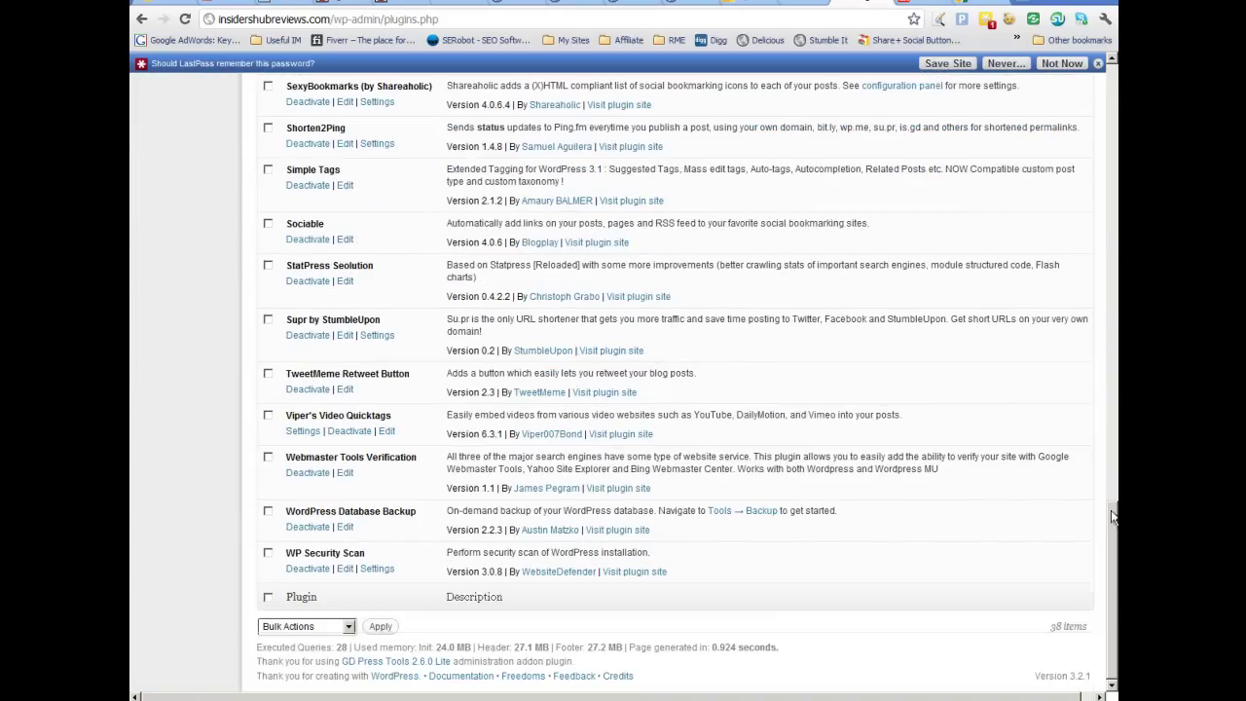
drag(1115, 560, 1111, 135)
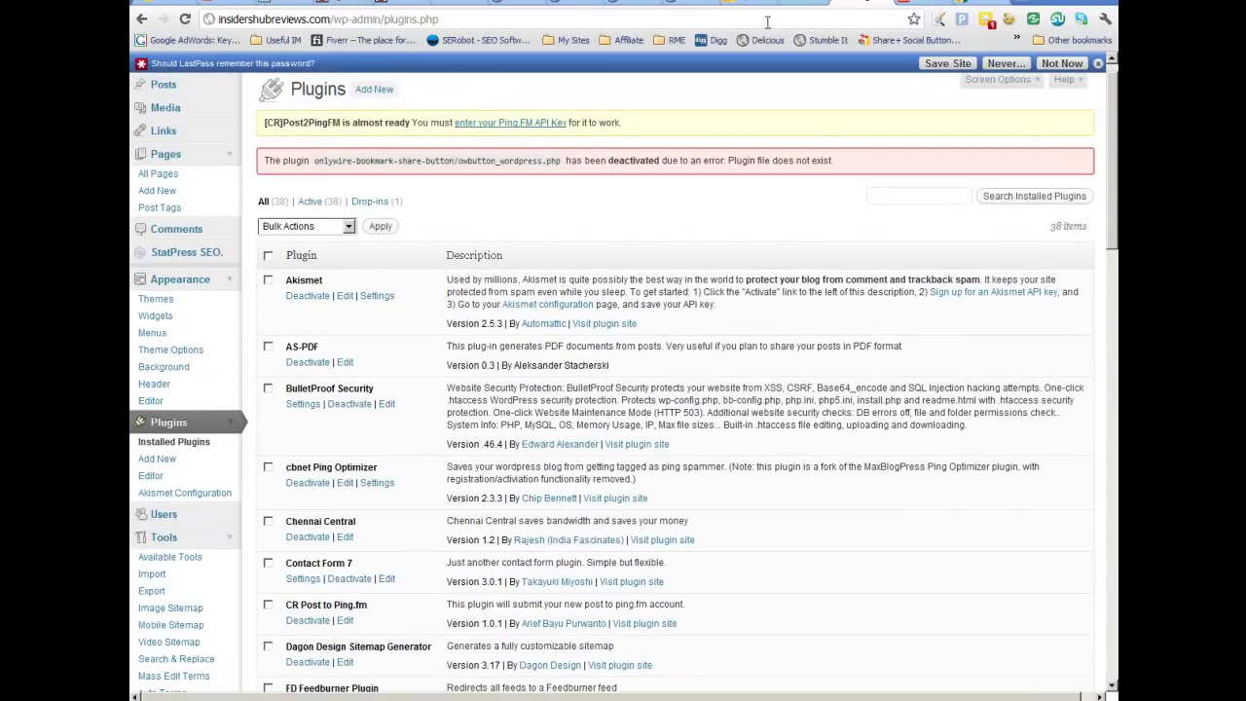
- Switch to the Google accounts tab, load onlywire.com there, and open the account's submission history
click(968, 7)
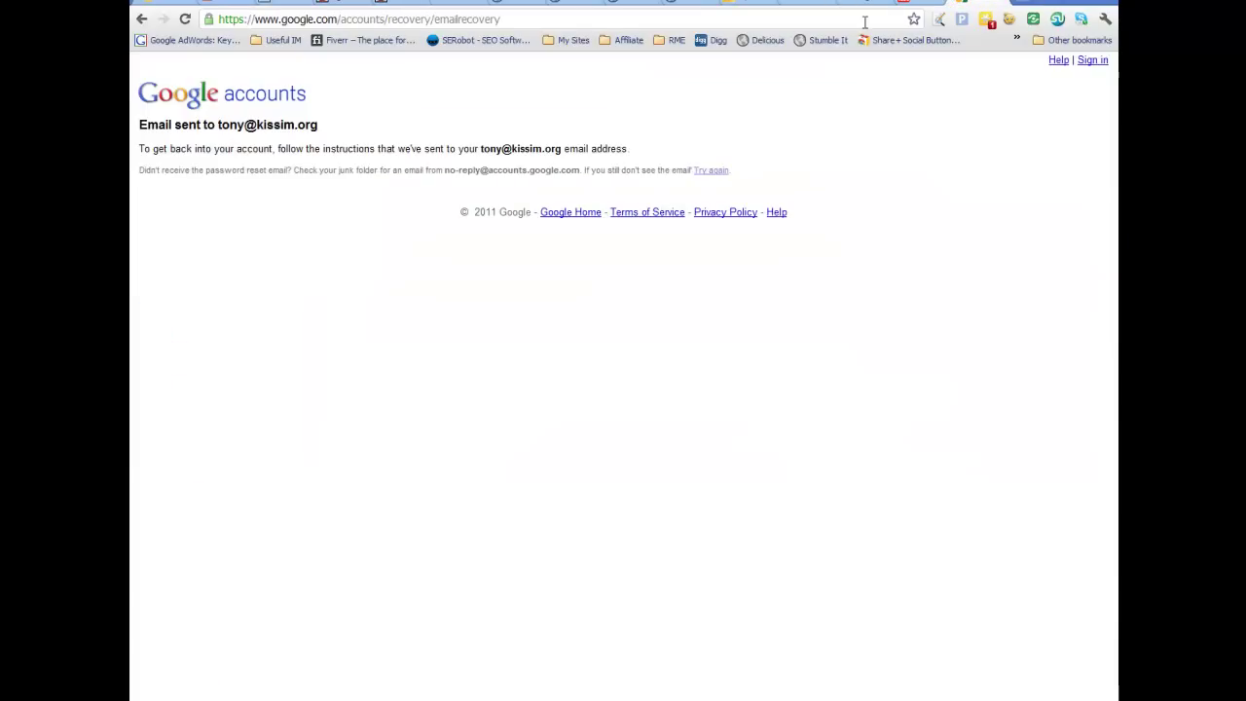
drag(485, 23, 142, 28)
text(onlywire.com)
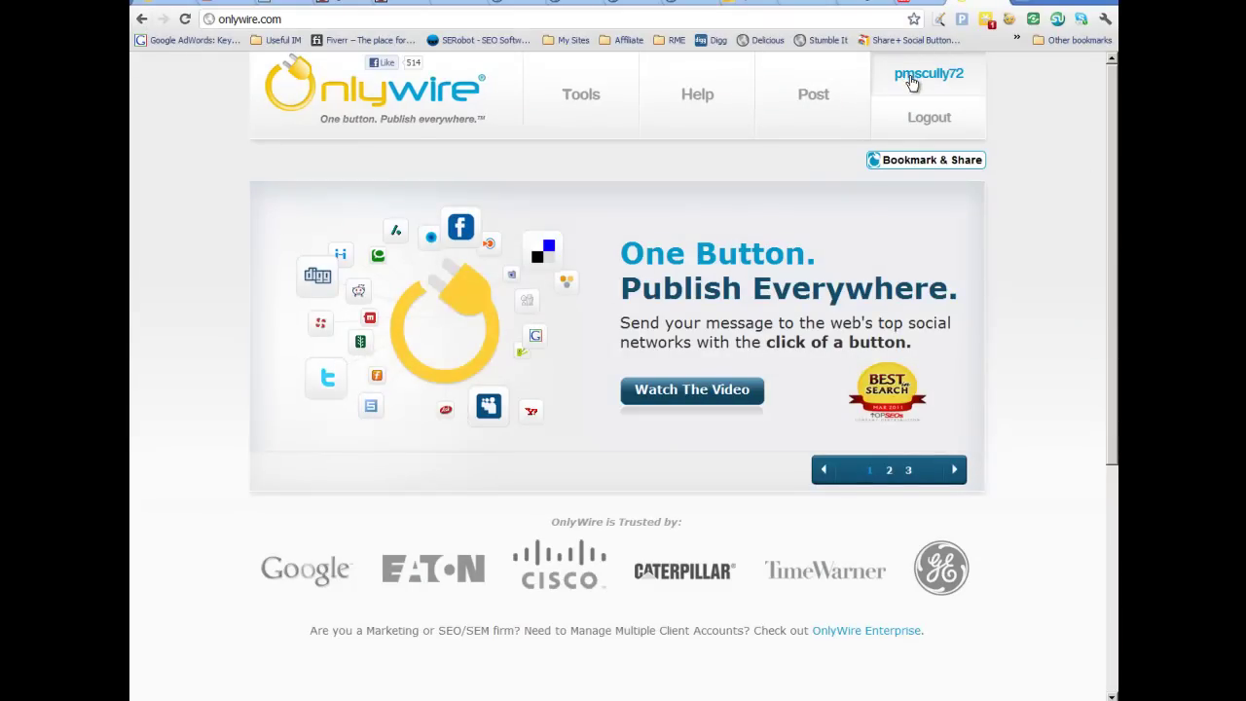
click(915, 78)
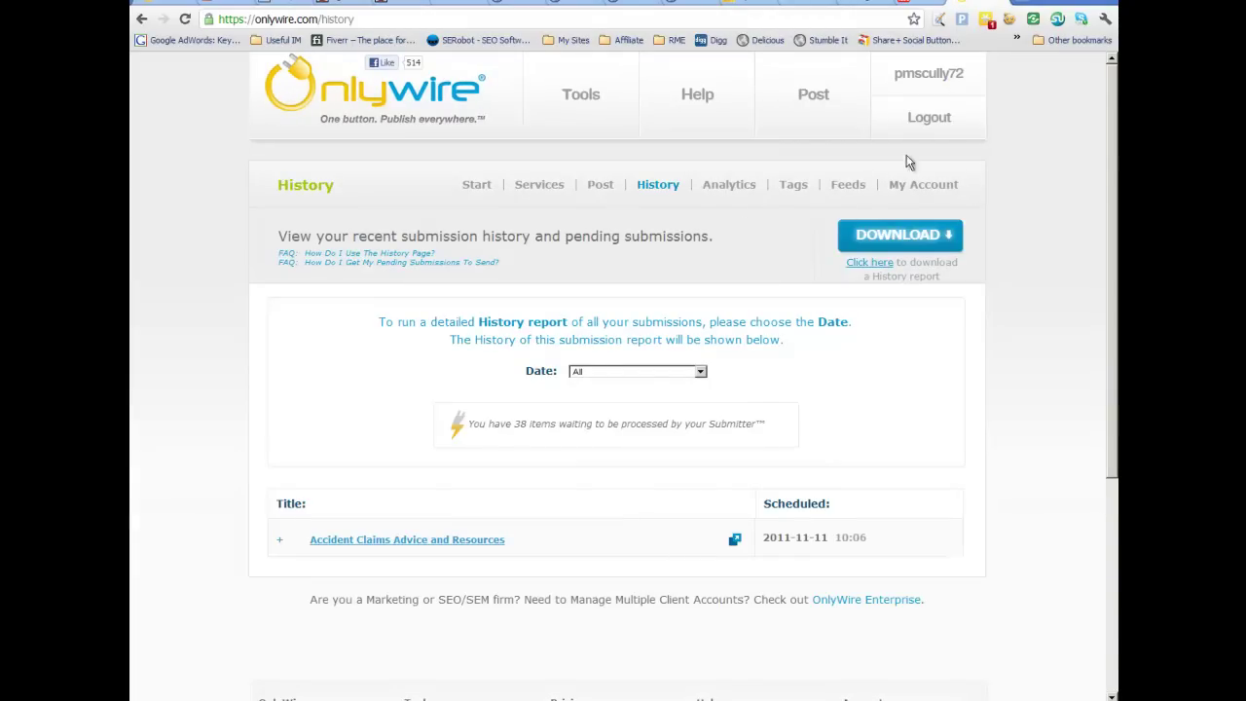
- Open OnlyWire's tools page and look through the auto-submission tools on offer, down to the Developer API
click(585, 97)
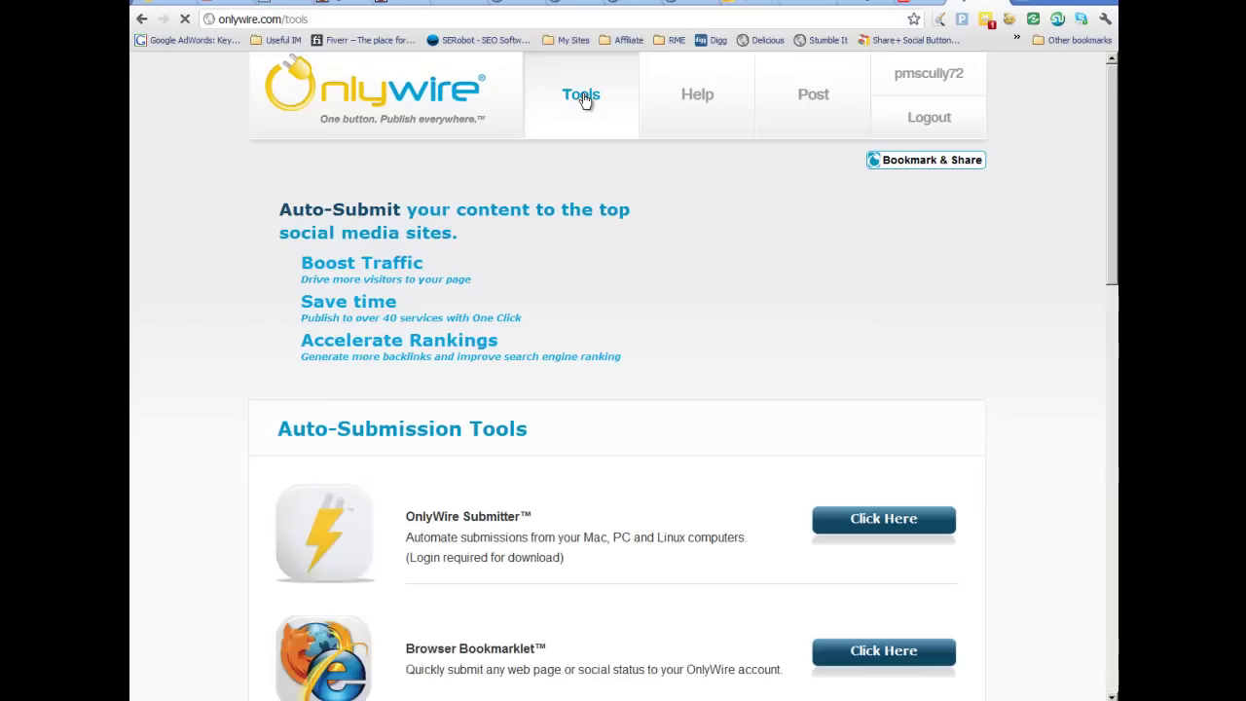
scroll(652, 245, down, 2)
scroll(652, 246, down, 3)
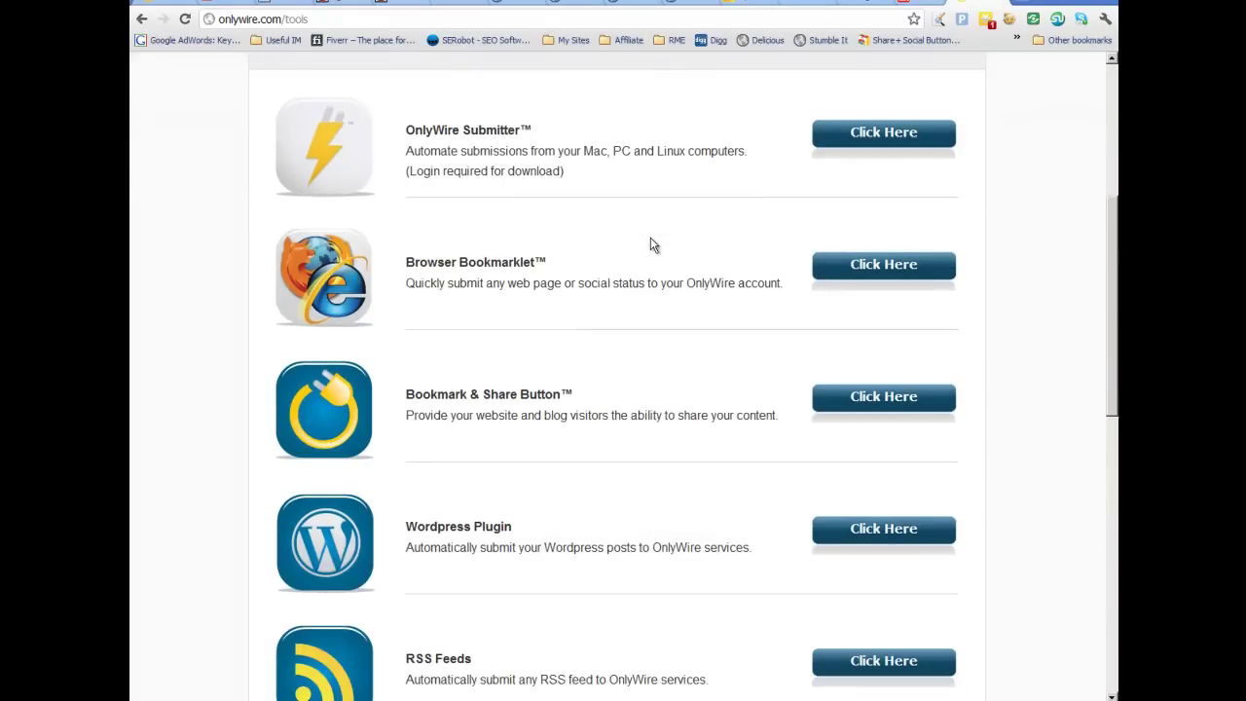
scroll(560, 341, down, 4)
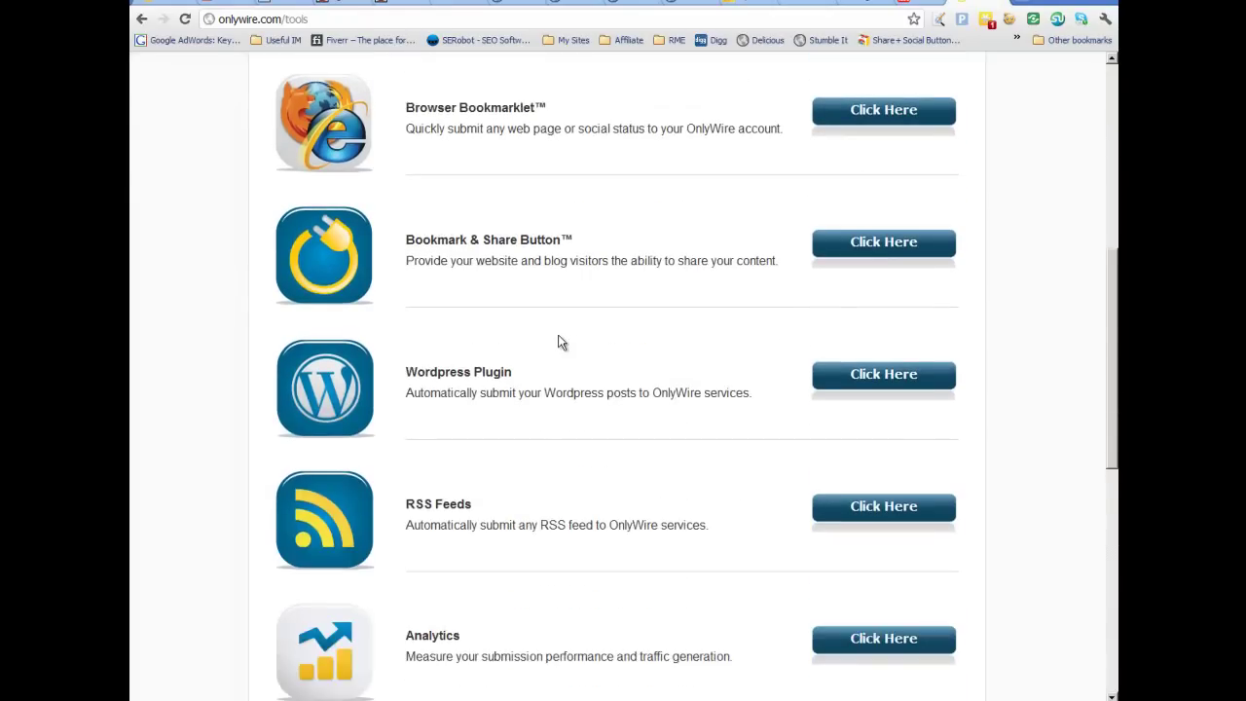
scroll(560, 338, down, 4)
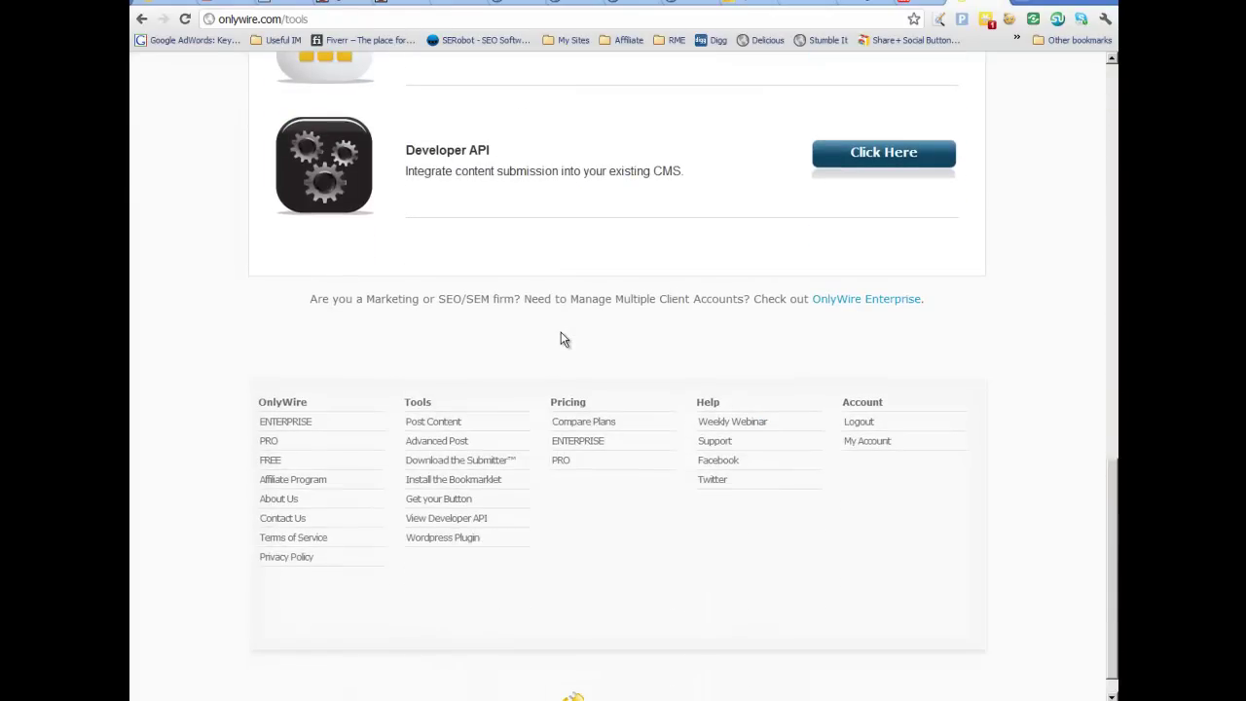
scroll(562, 338, down, 1)
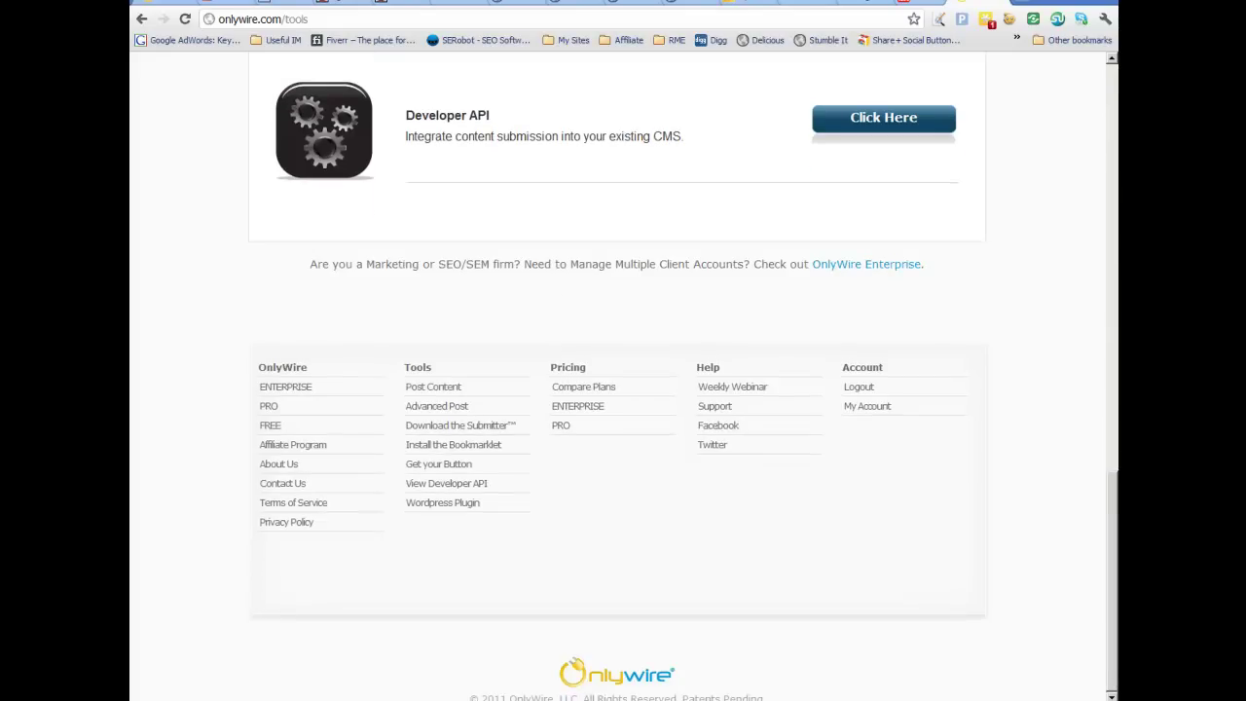
- Open OnlyWire's Feeds page and copy the insidershubreviews.com/ address from the WordPress admin tab for use there
key(alt+Left)
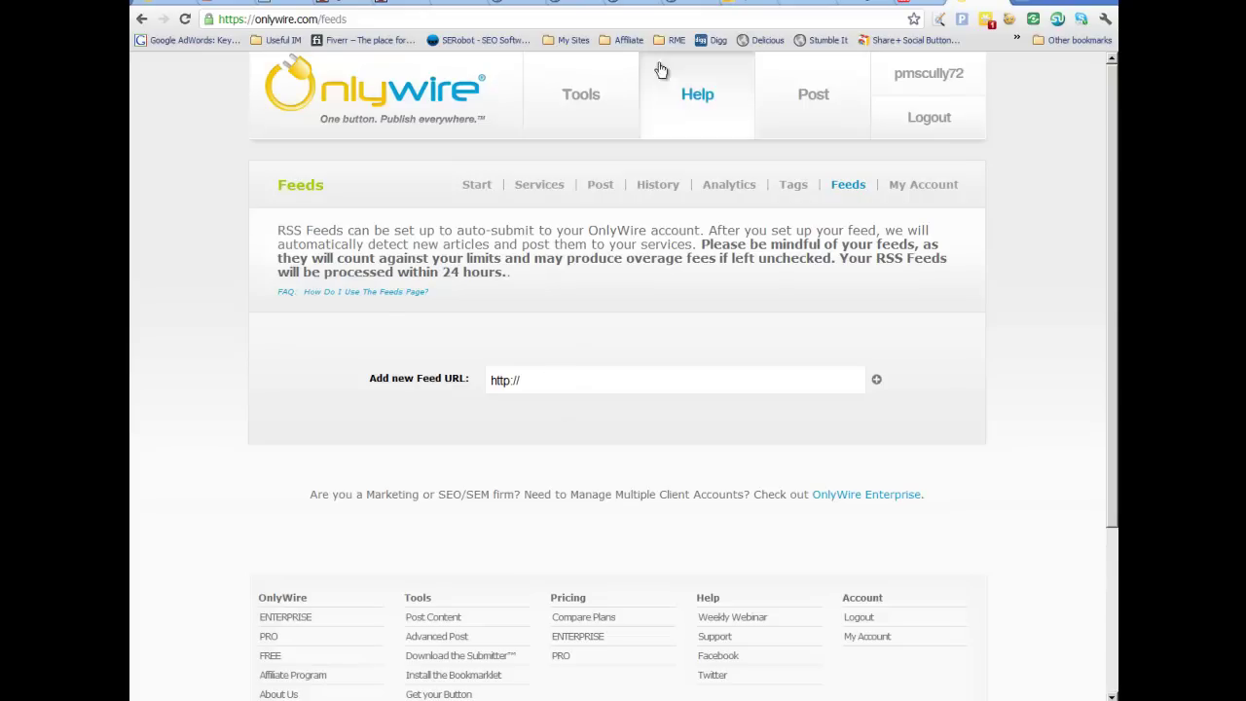
click(859, 4)
drag(330, 24, 229, 45)
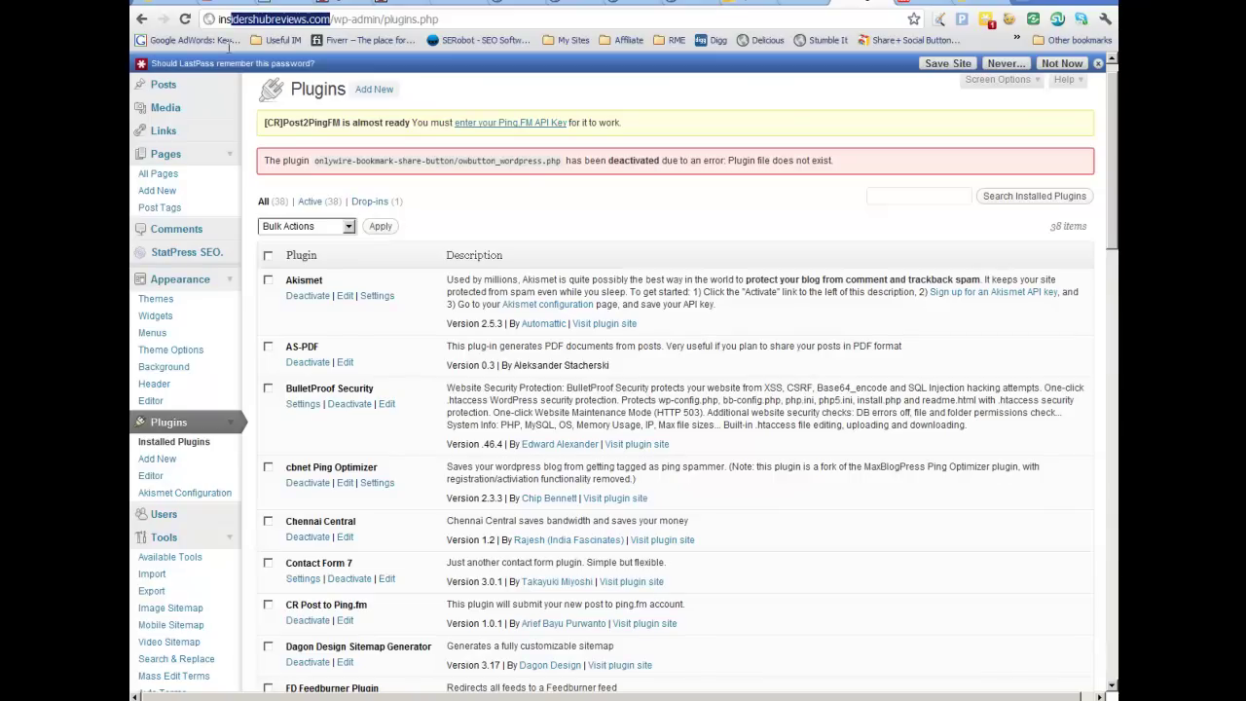
click(333, 19)
drag(333, 19, 219, 19)
right_click(246, 18)
click(295, 47)
click(973, 5)
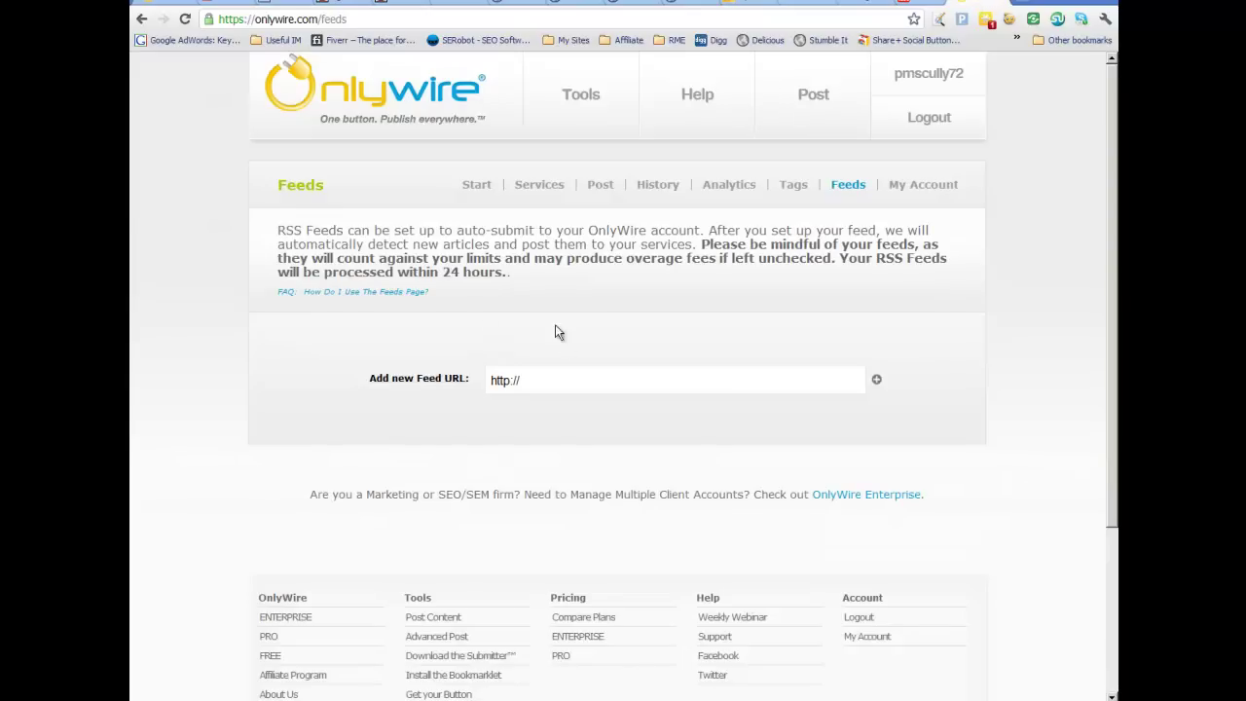
drag(539, 382, 429, 380)
key(ctrl+v)
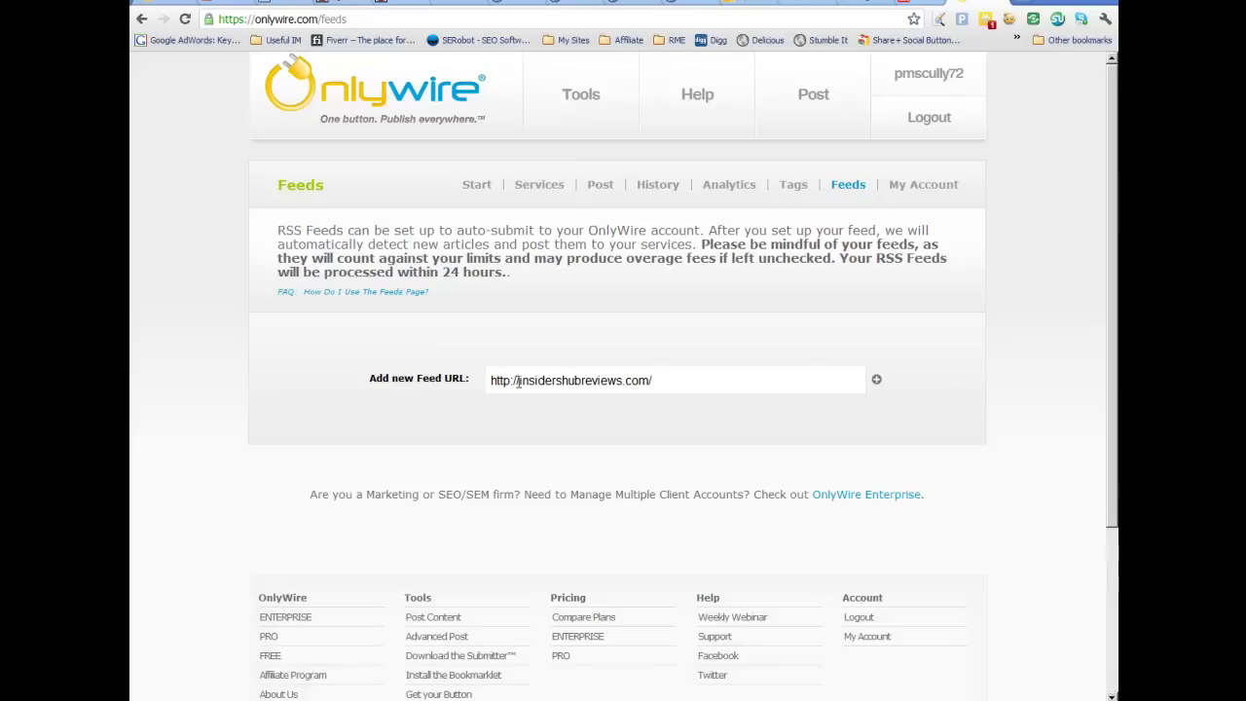
text(feed/)
scroll(853, 428, down, 5)
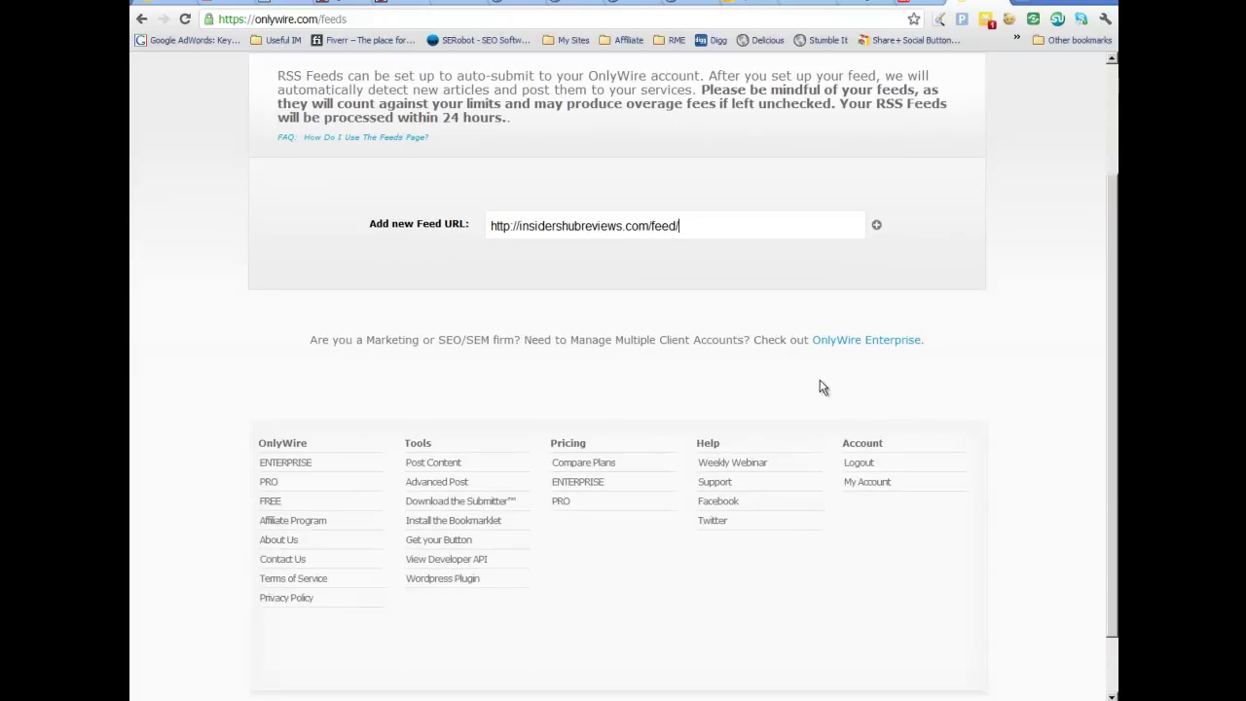
scroll(821, 386, up, 5)
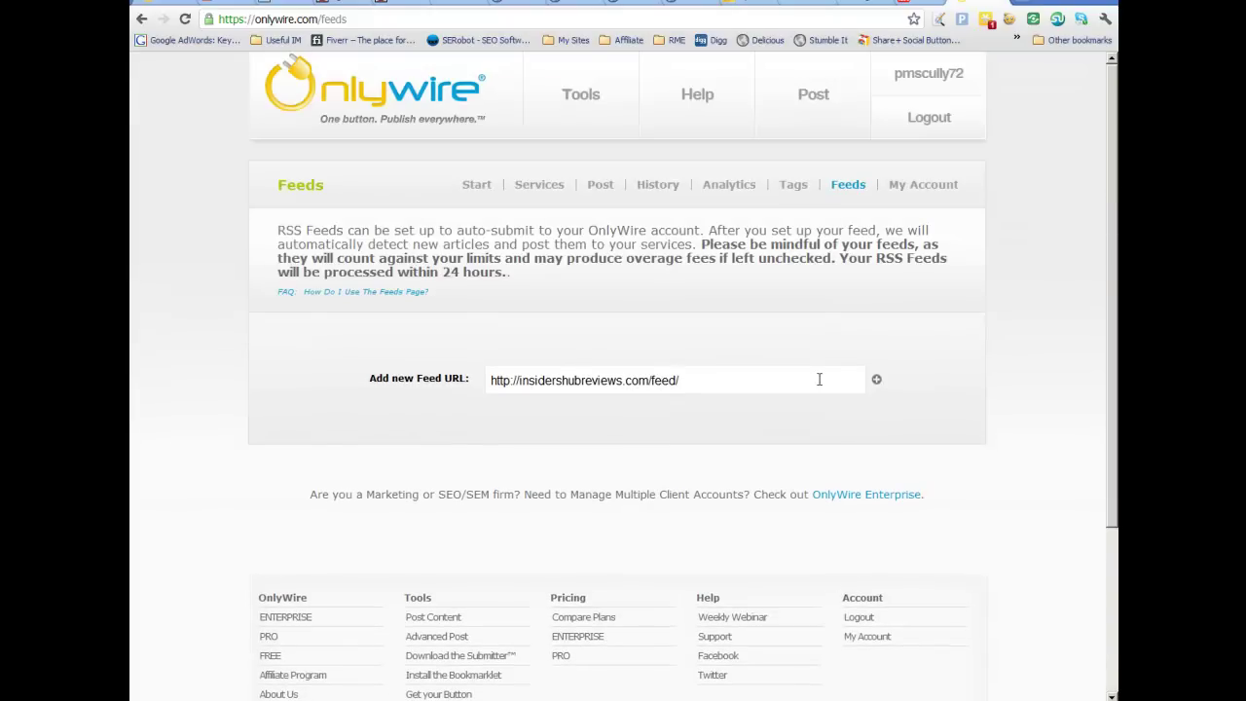
scroll(819, 379, down, 3)
scroll(820, 386, up, 3)
click(878, 381)
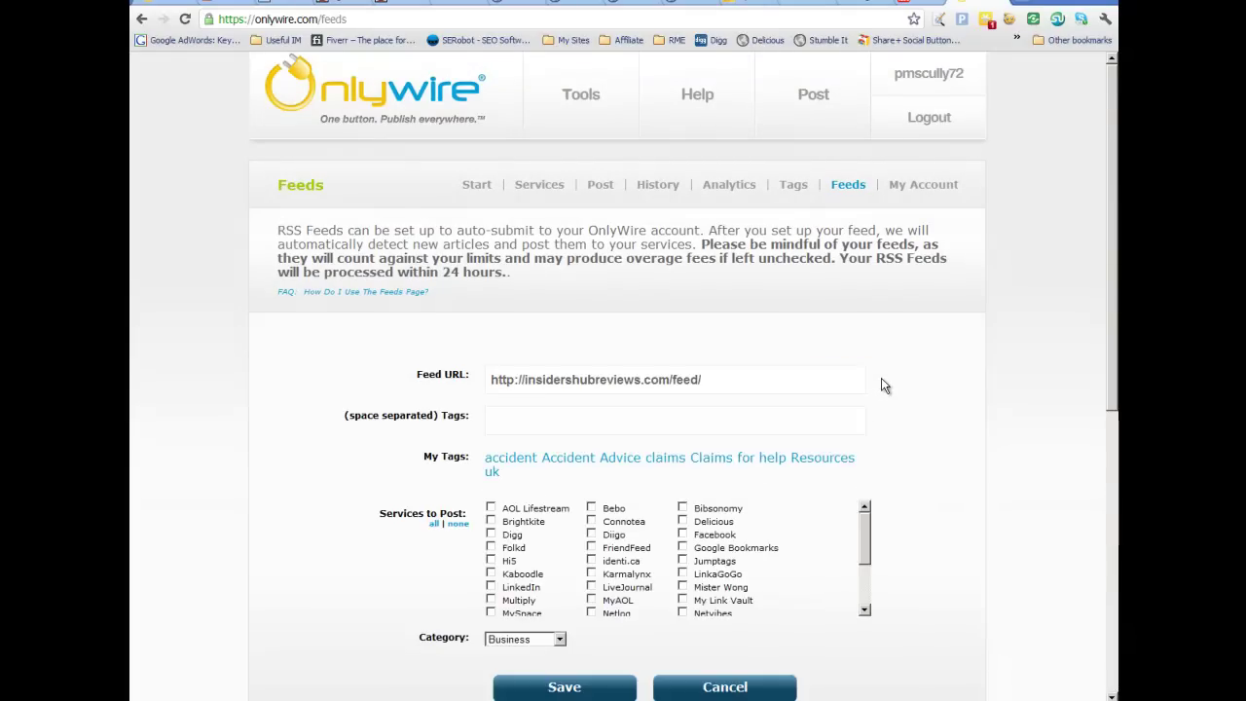
- Tag the feed with "insiders hub, insidershub, insidershub reviews, insidershub bonus" and select all services to post to
scroll(881, 379, down, 3)
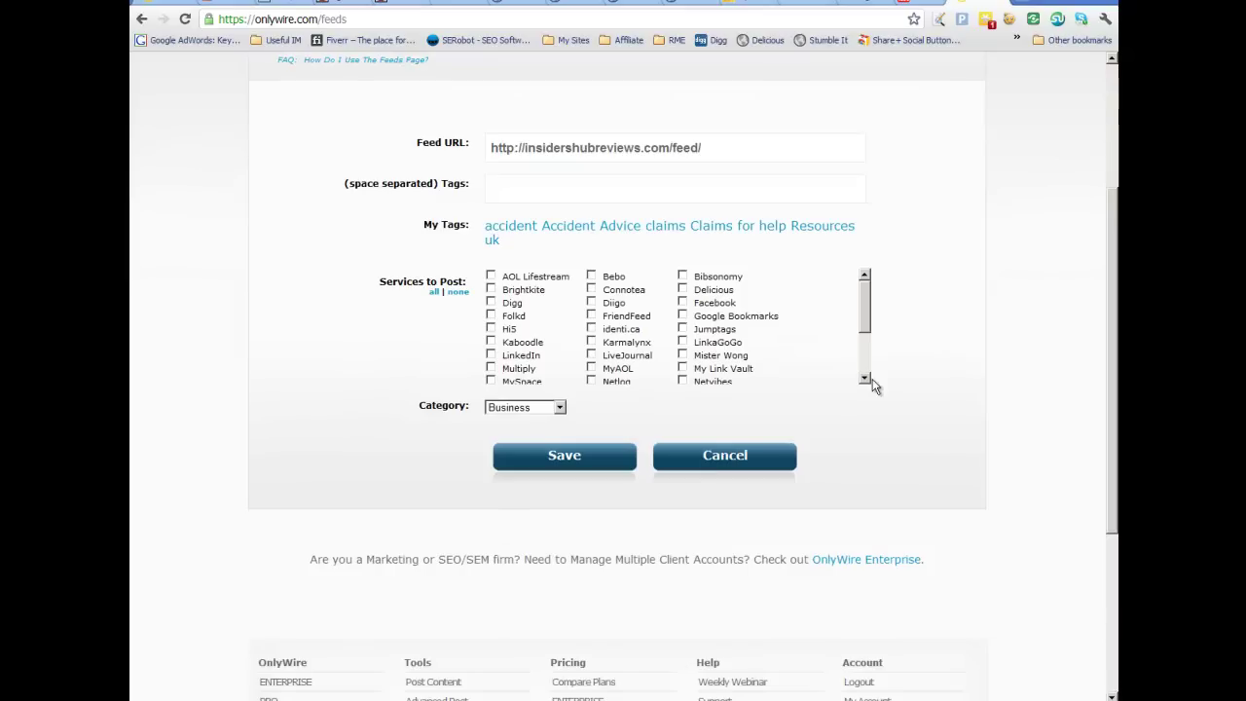
click(541, 187)
text(hub, insidershub reviews)
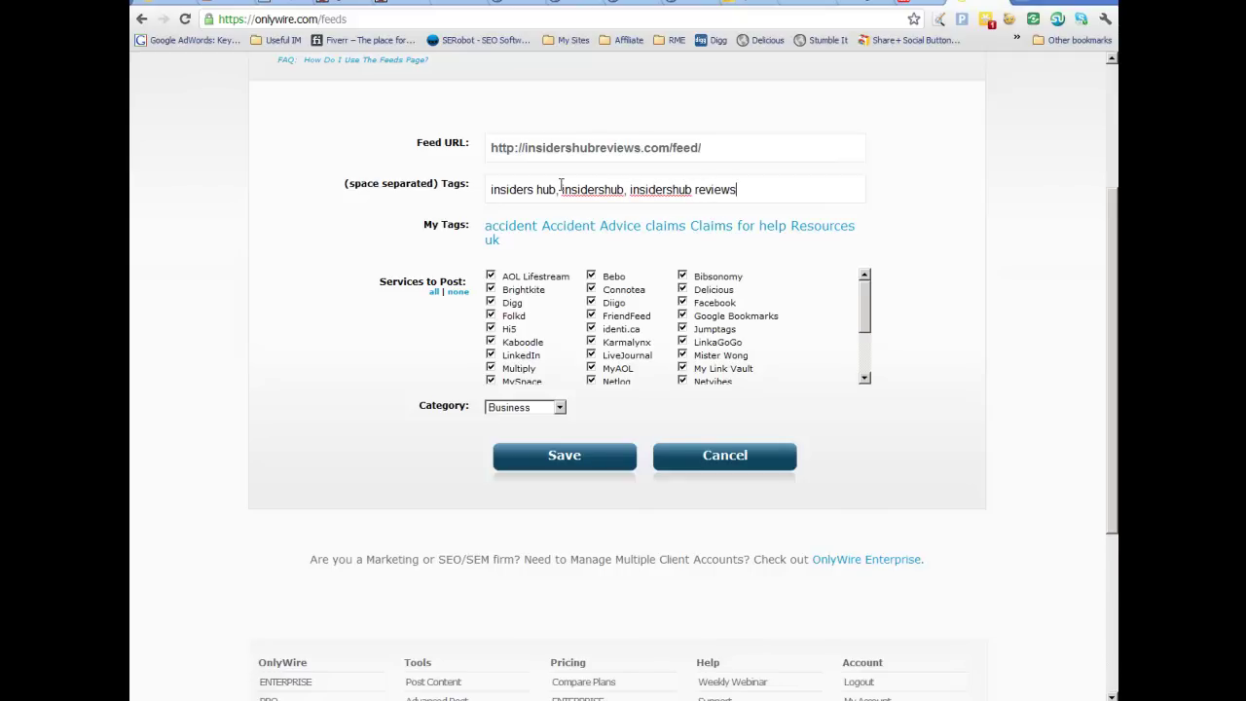
text(, insidershub bonus)
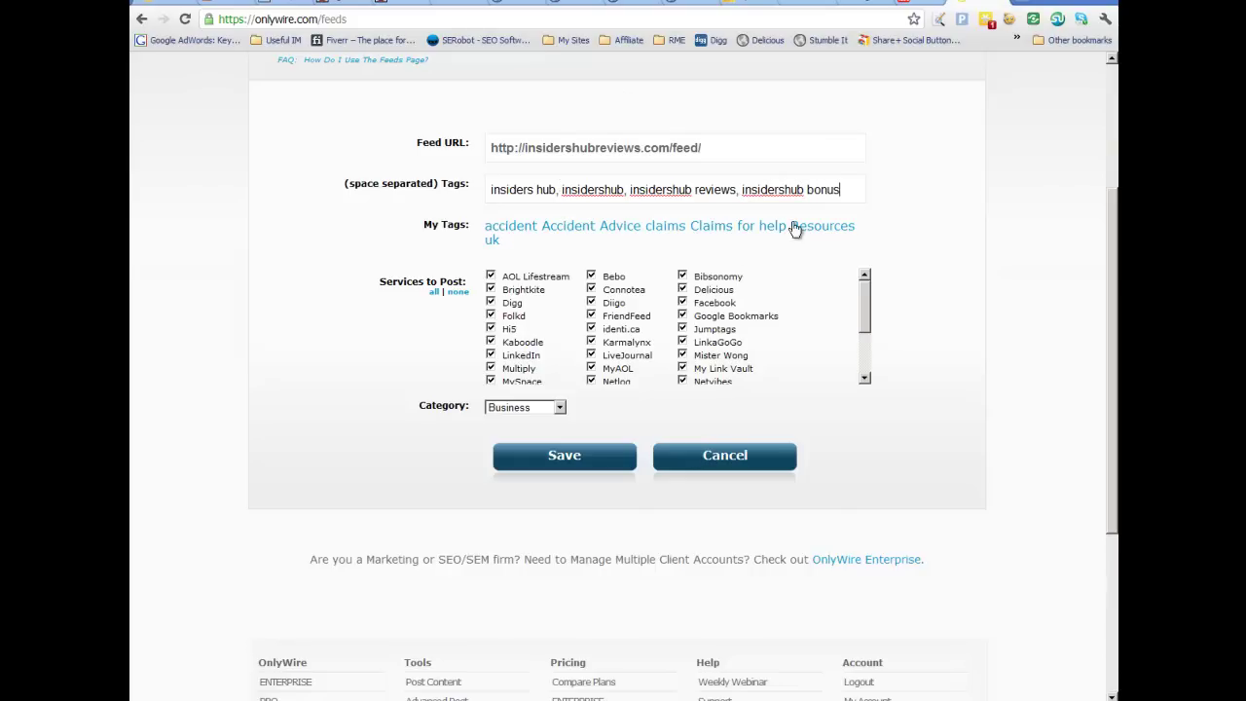
- Set the feed's category to Lifestyle, save the feed and dismiss the confirmation
click(560, 409)
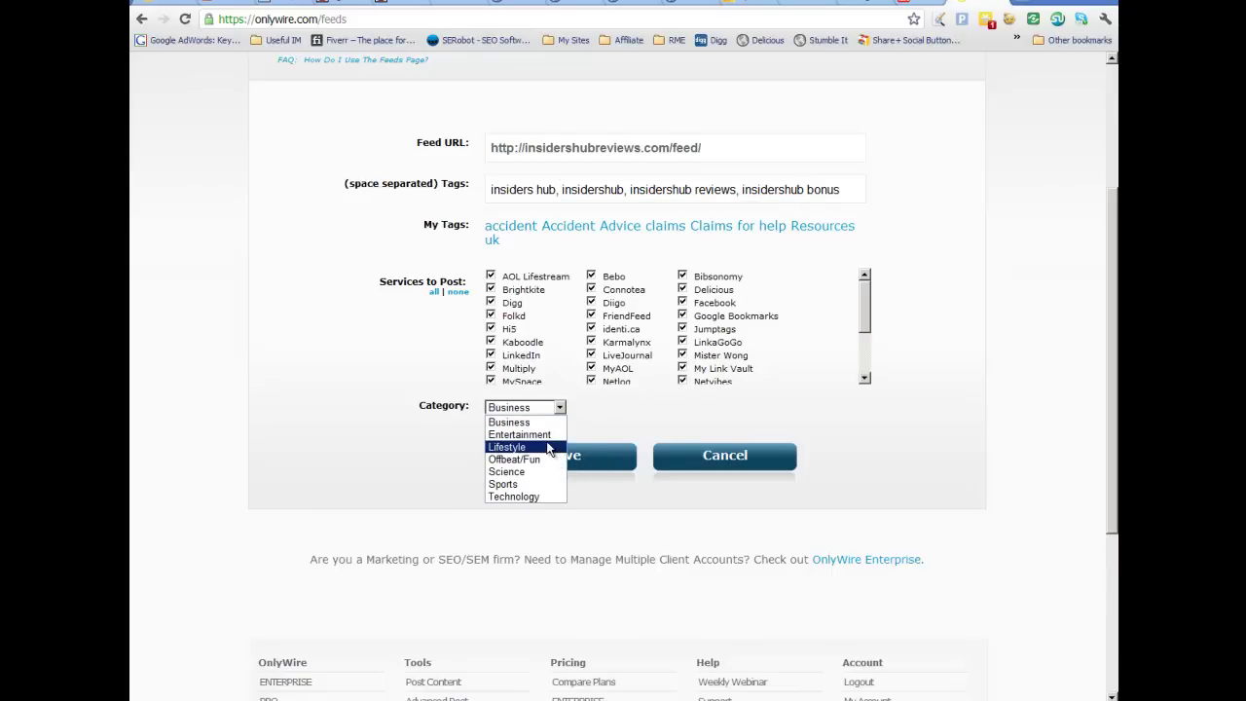
click(540, 449)
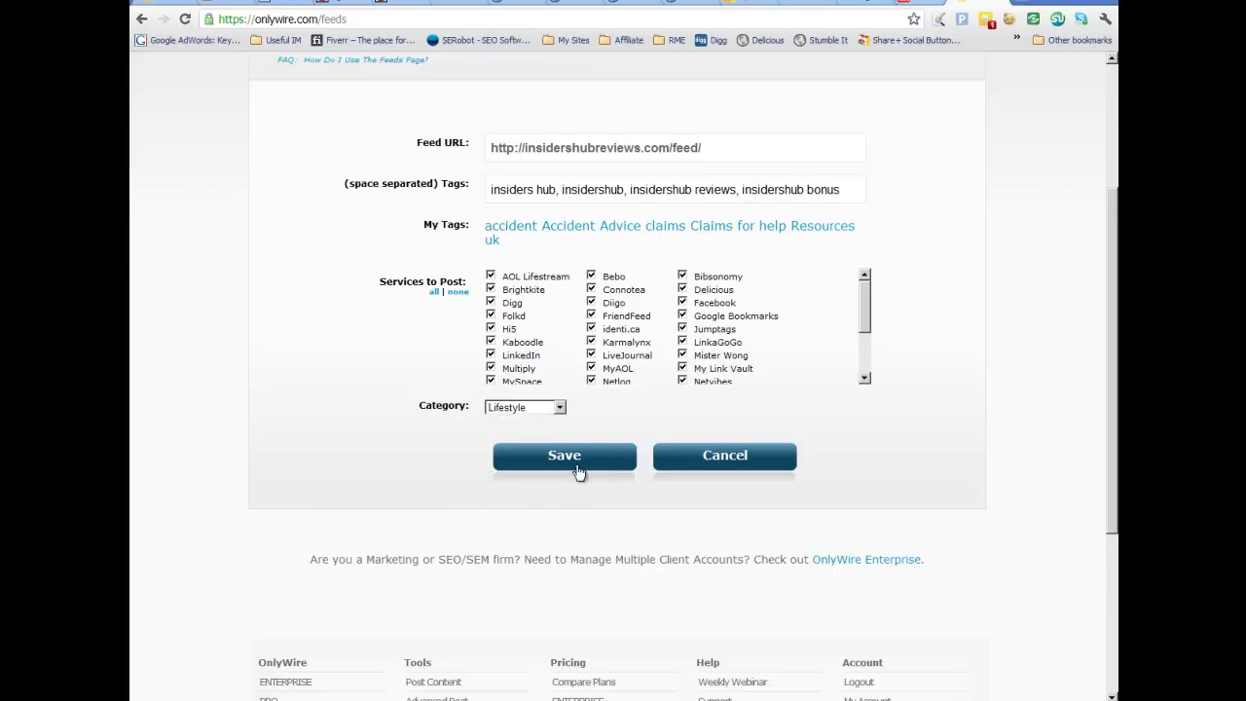
click(572, 459)
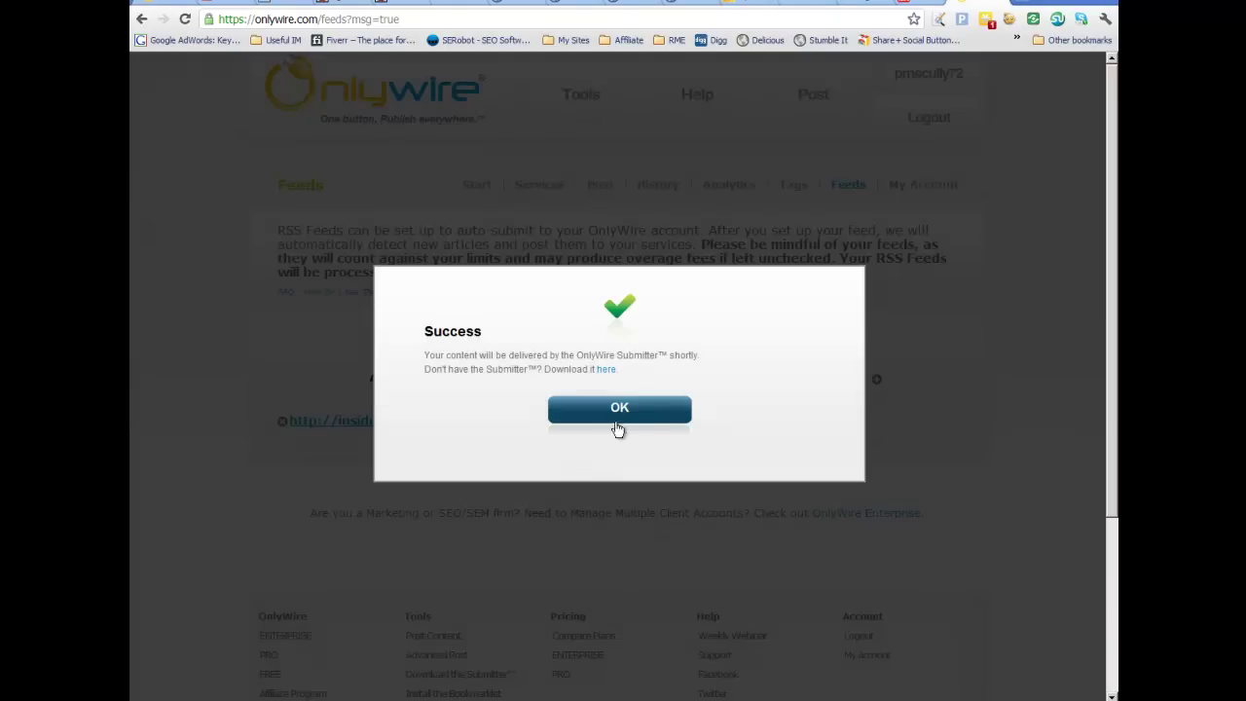
click(618, 408)
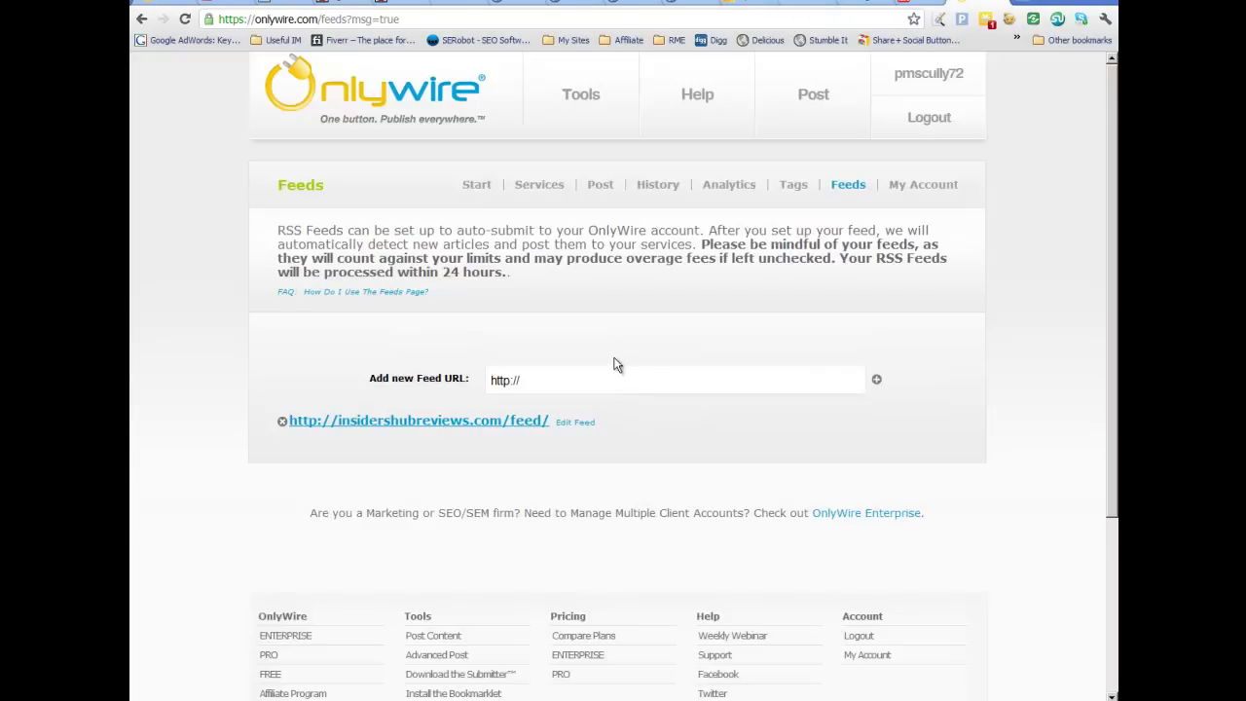
scroll(613, 362, down, 1)
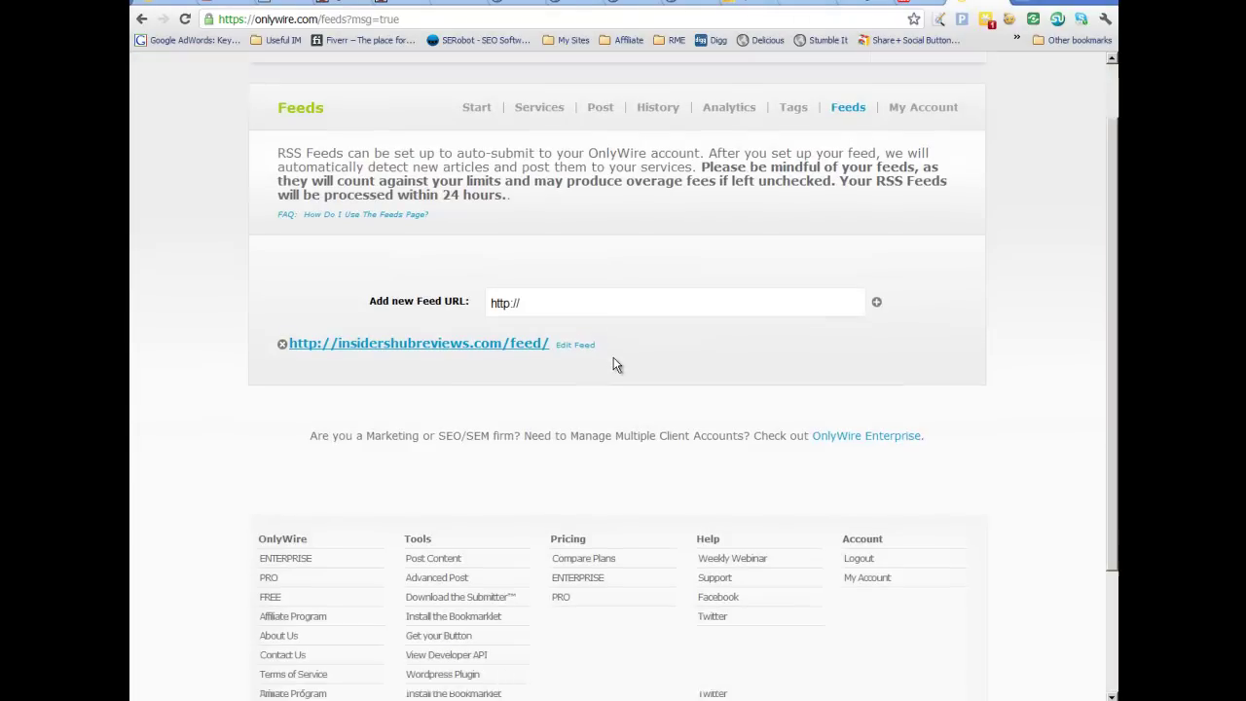
right_click(501, 343)
click(472, 349)
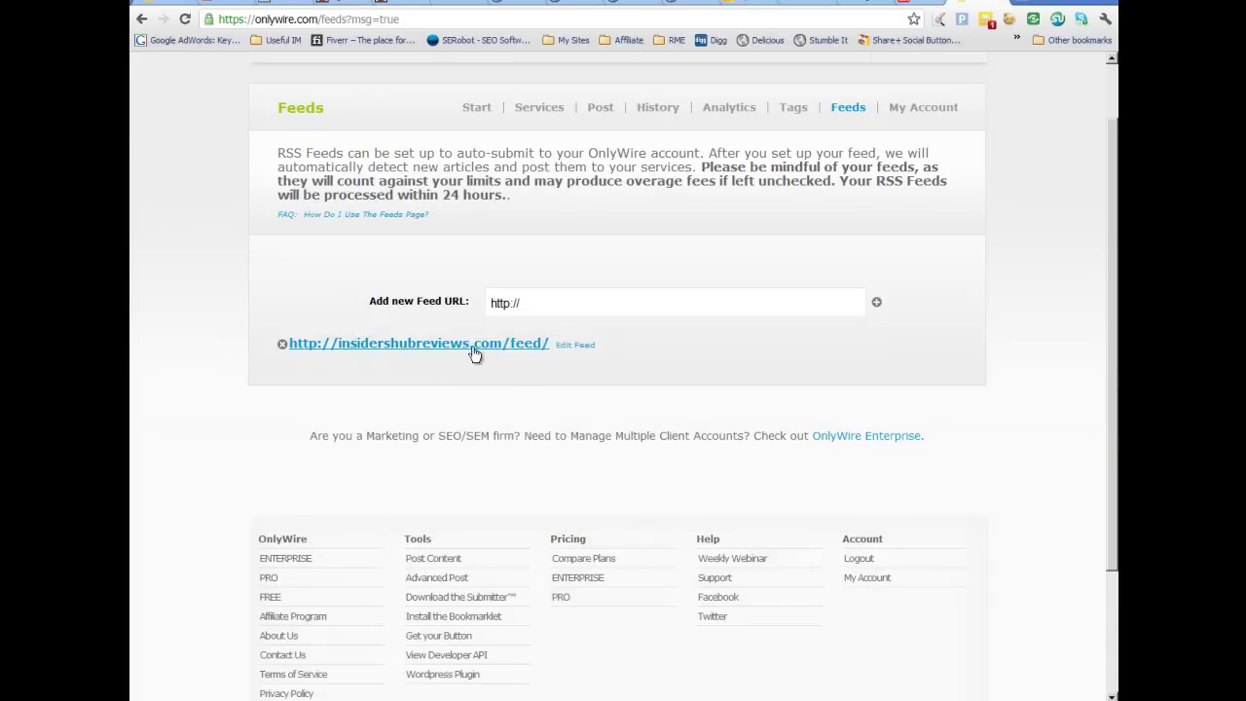
click(473, 348)
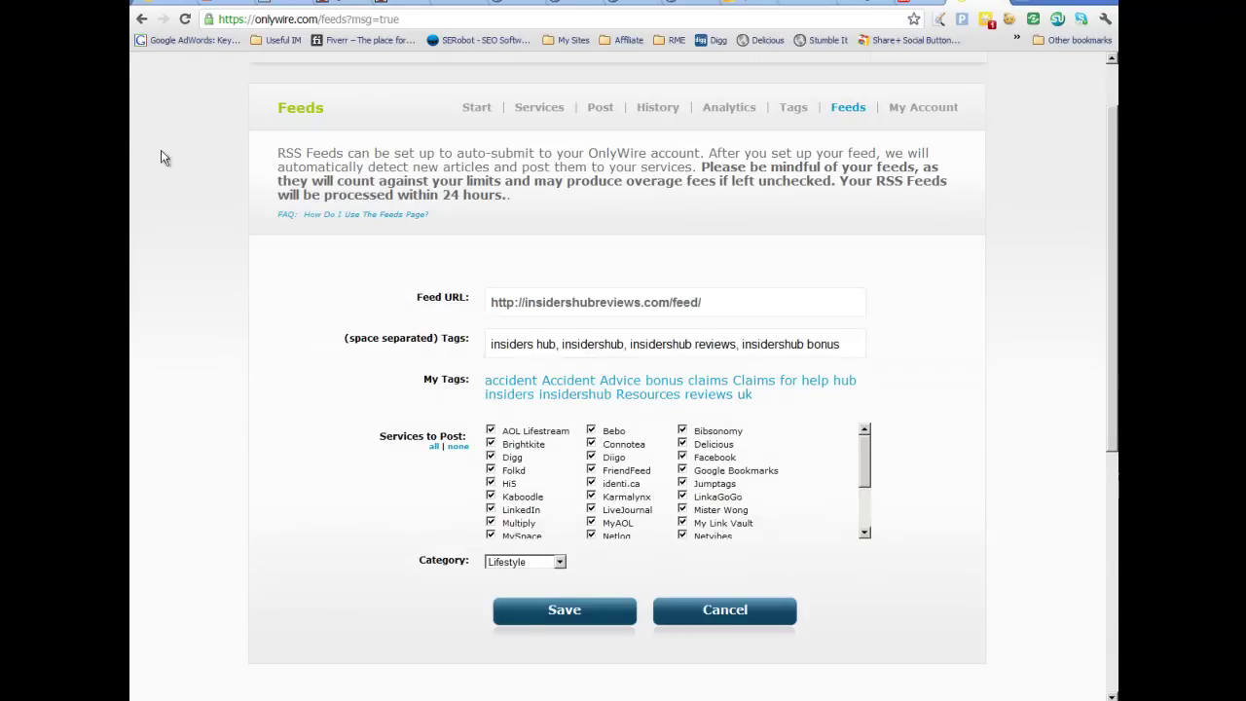
click(142, 18)
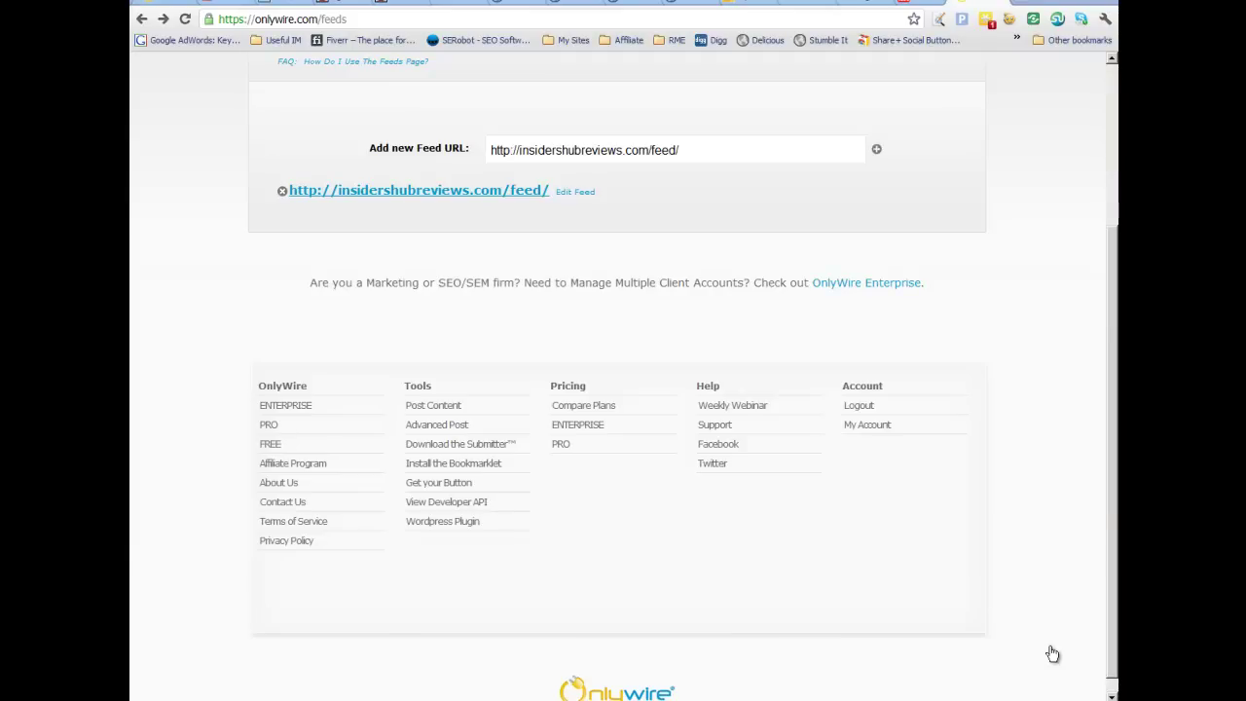
scroll(543, 275, up, 3)
drag(555, 423, 290, 420)
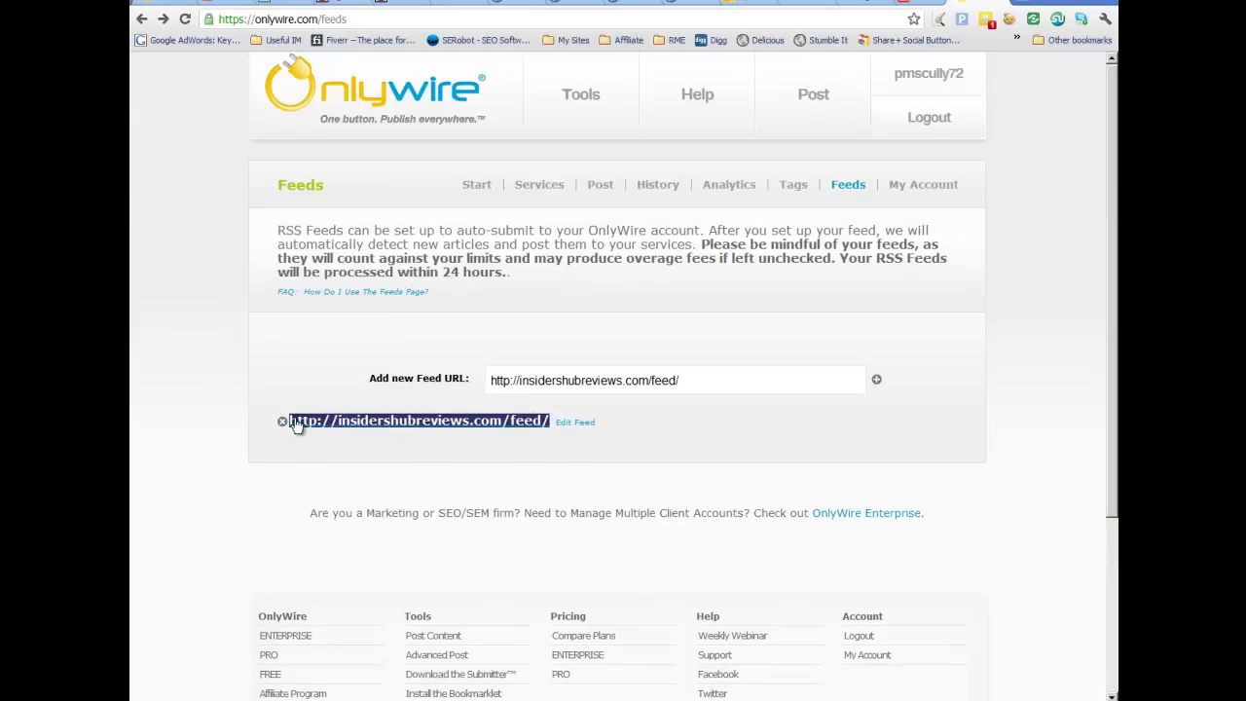
right_click(296, 420)
click(337, 443)
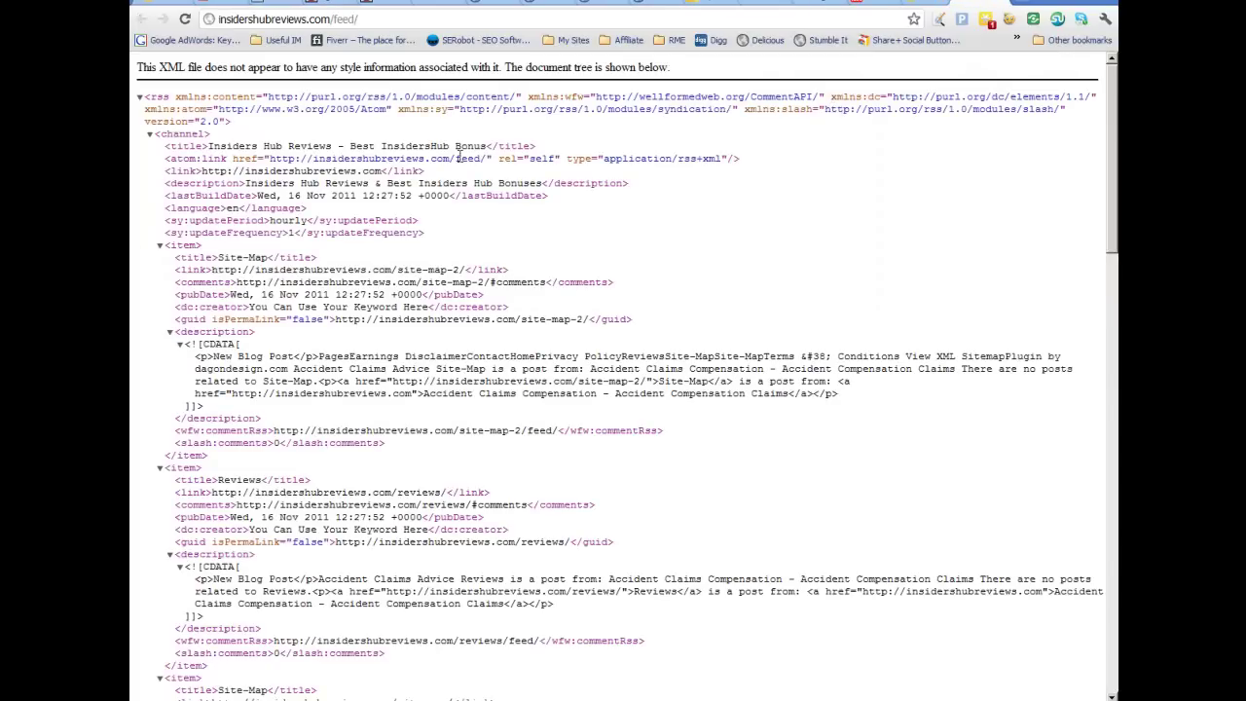
- Look through the items in the site's RSS feed and return to OnlyWire's Feeds page
scroll(582, 373, down, 8)
scroll(576, 361, up, 8)
scroll(568, 409, down, 5)
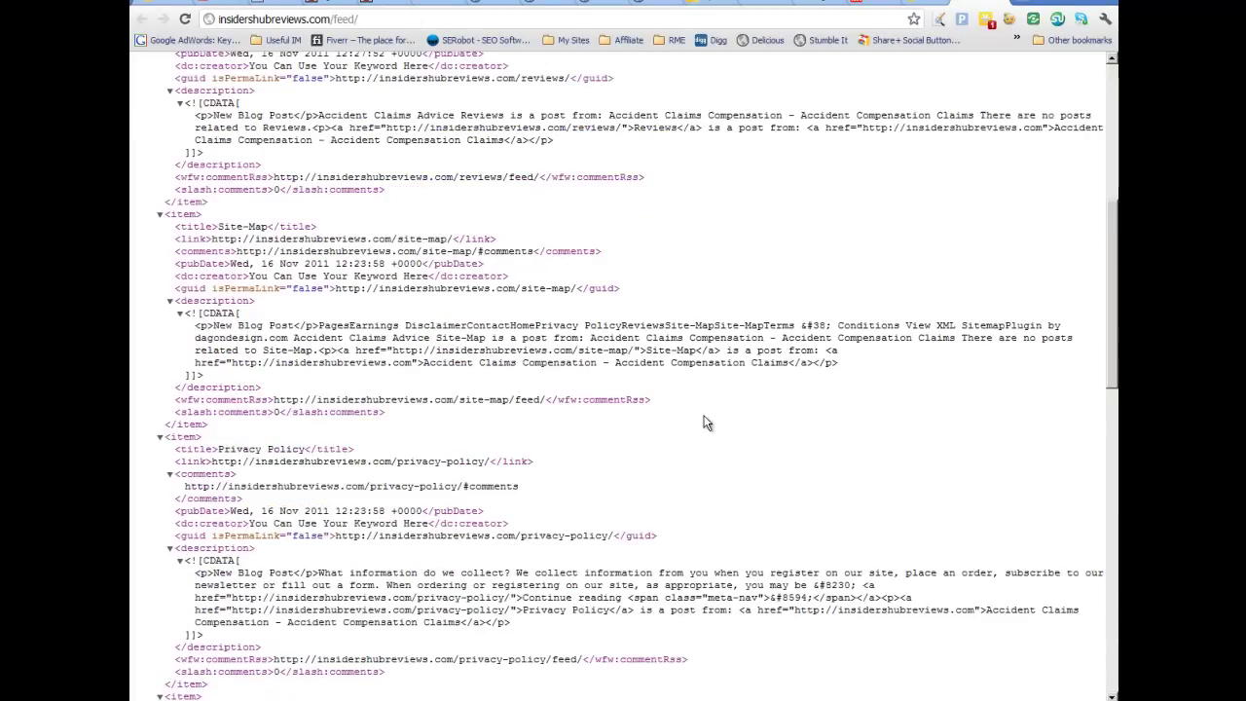
scroll(874, 343, up, 4)
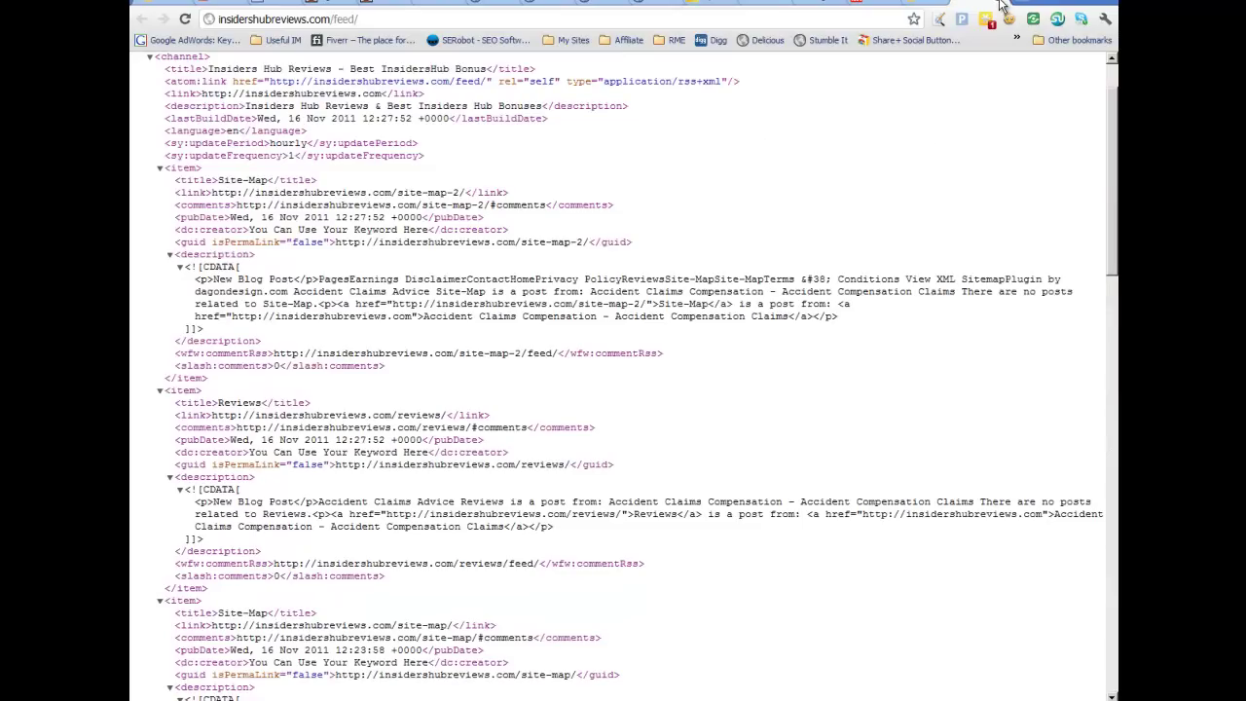
click(1003, 5)
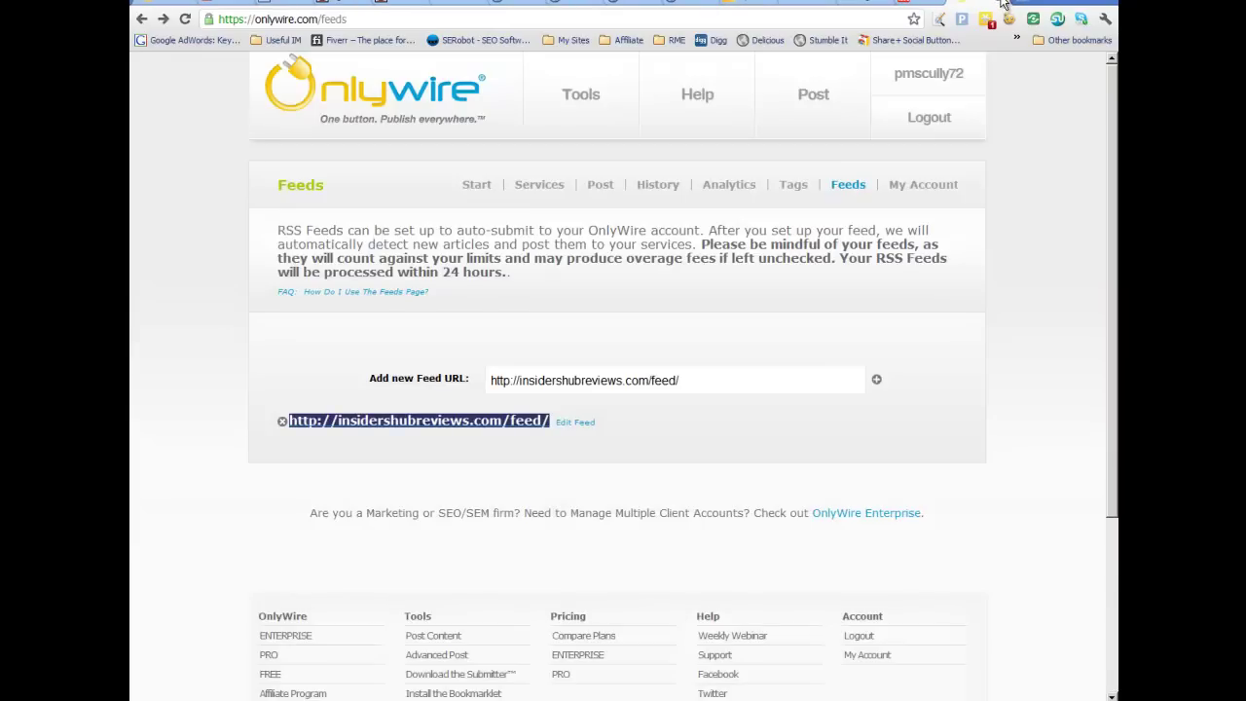
- Return to the site's WordPress plugins list and look through the installed plugins down to Global Translator
click(1003, 4)
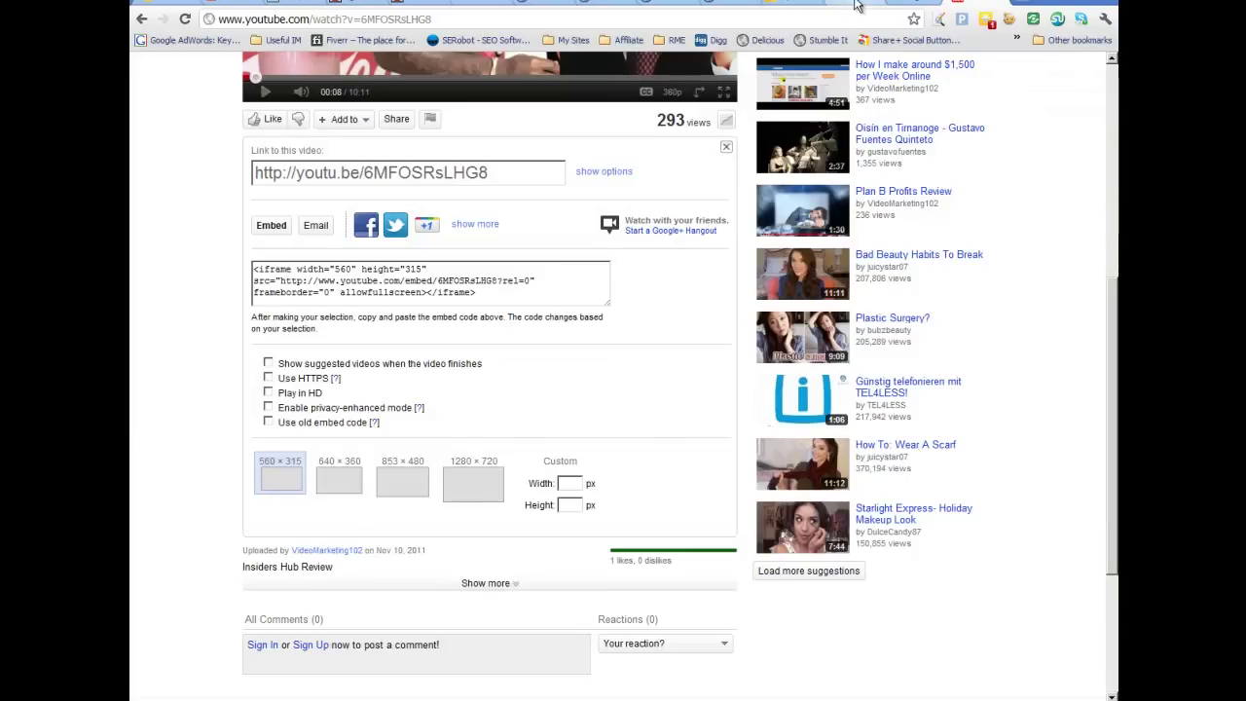
click(915, 5)
scroll(423, 287, down, 3)
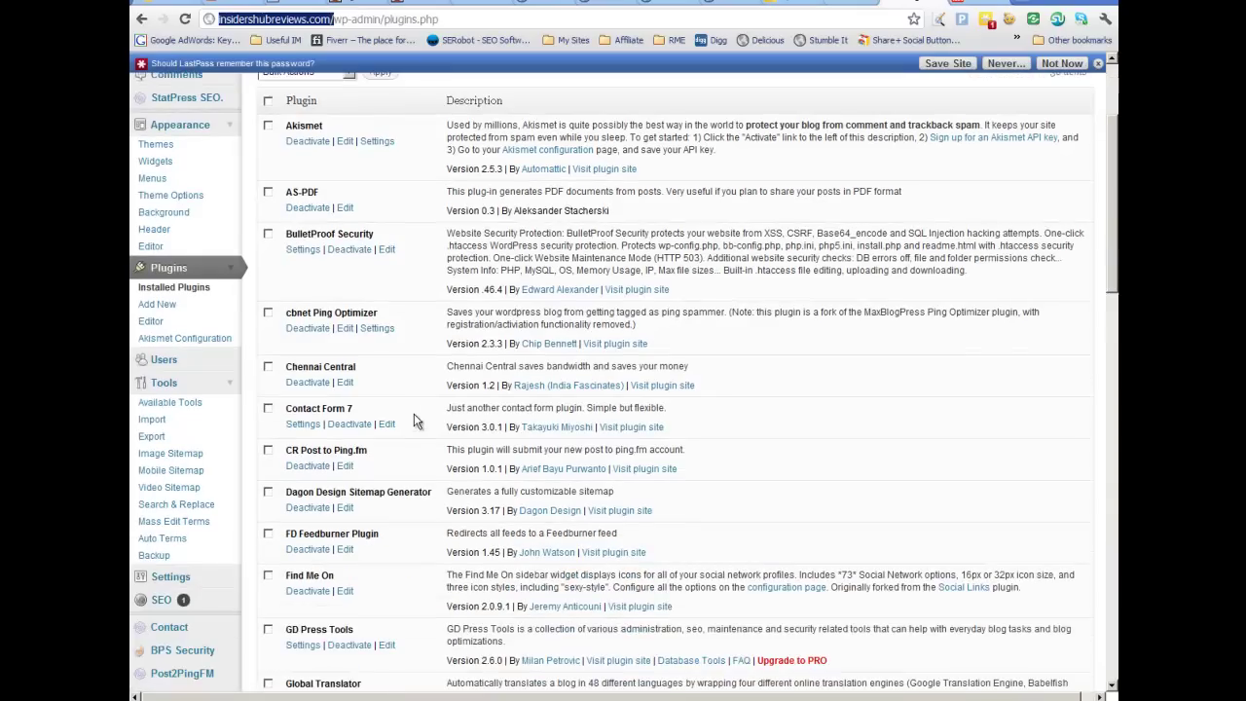
scroll(425, 249, down, 3)
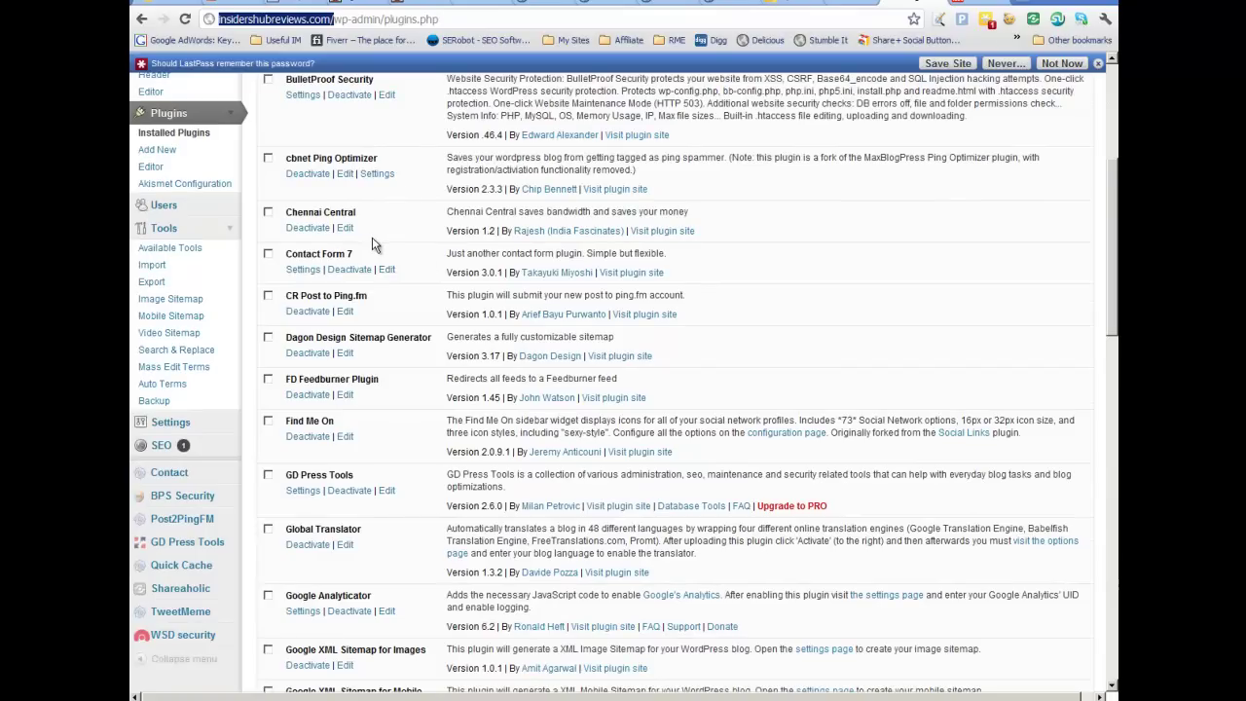
scroll(372, 244, down, 2)
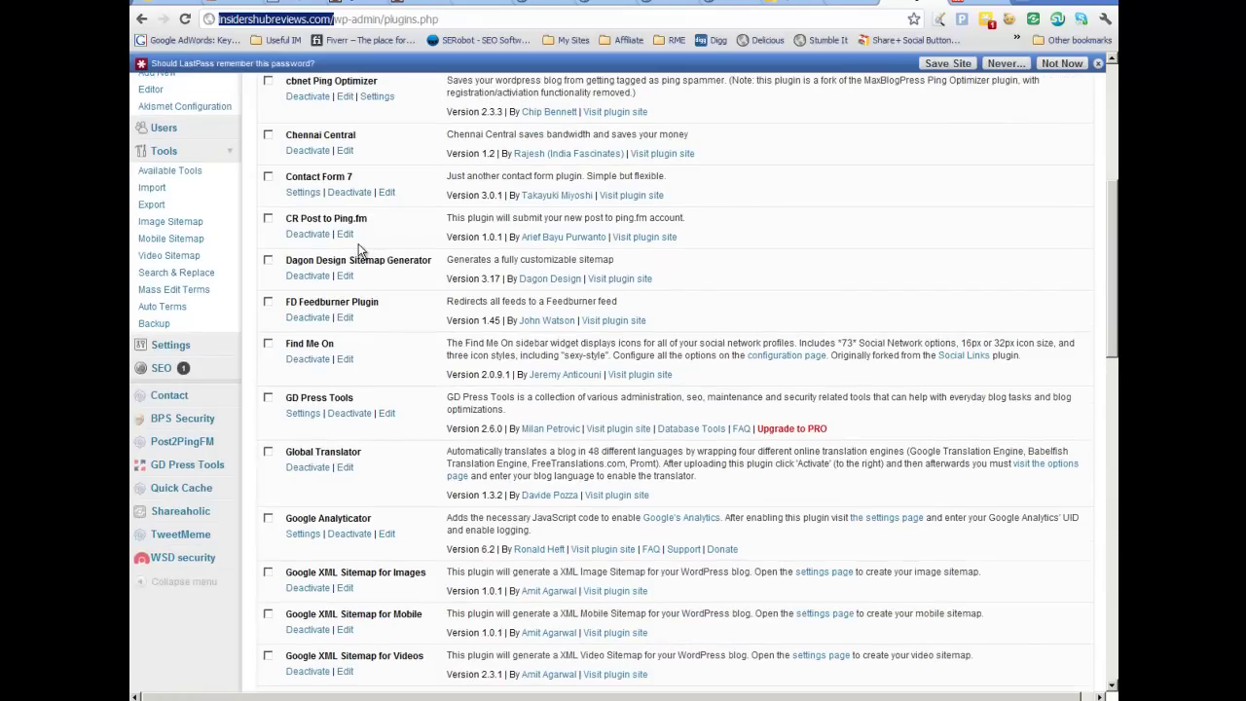
scroll(360, 250, down, 2)
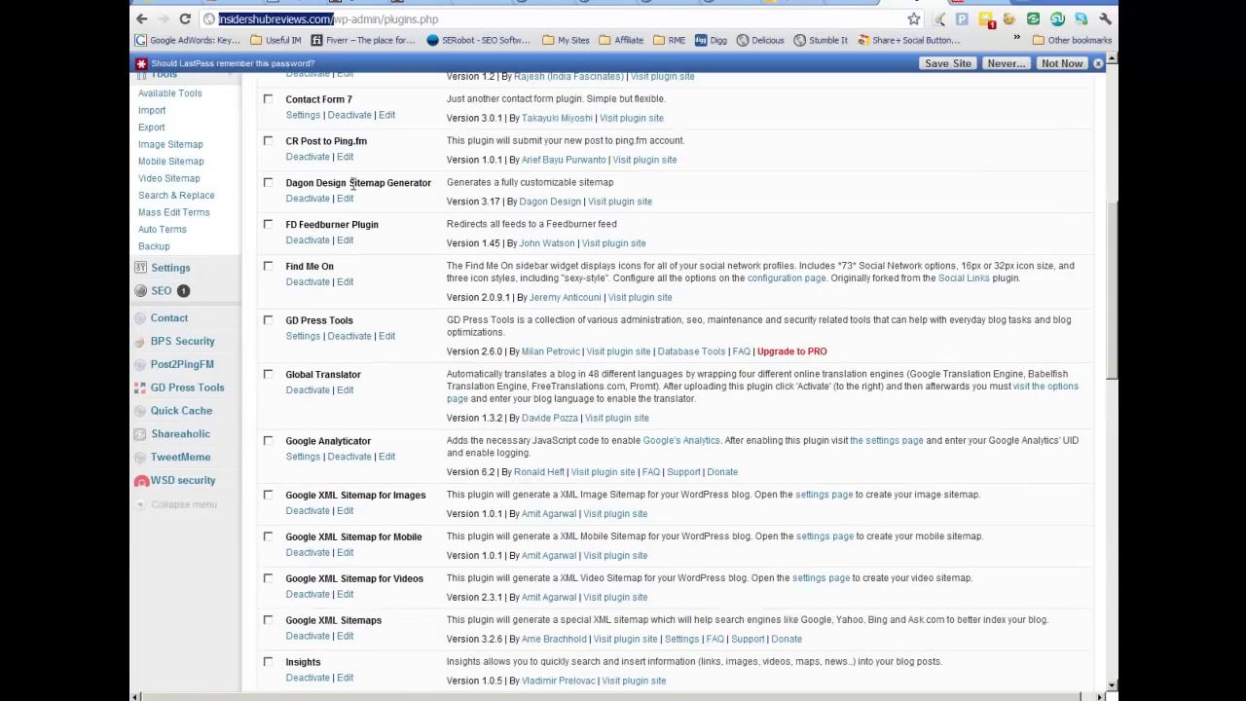
click(267, 141)
scroll(358, 156, down, 2)
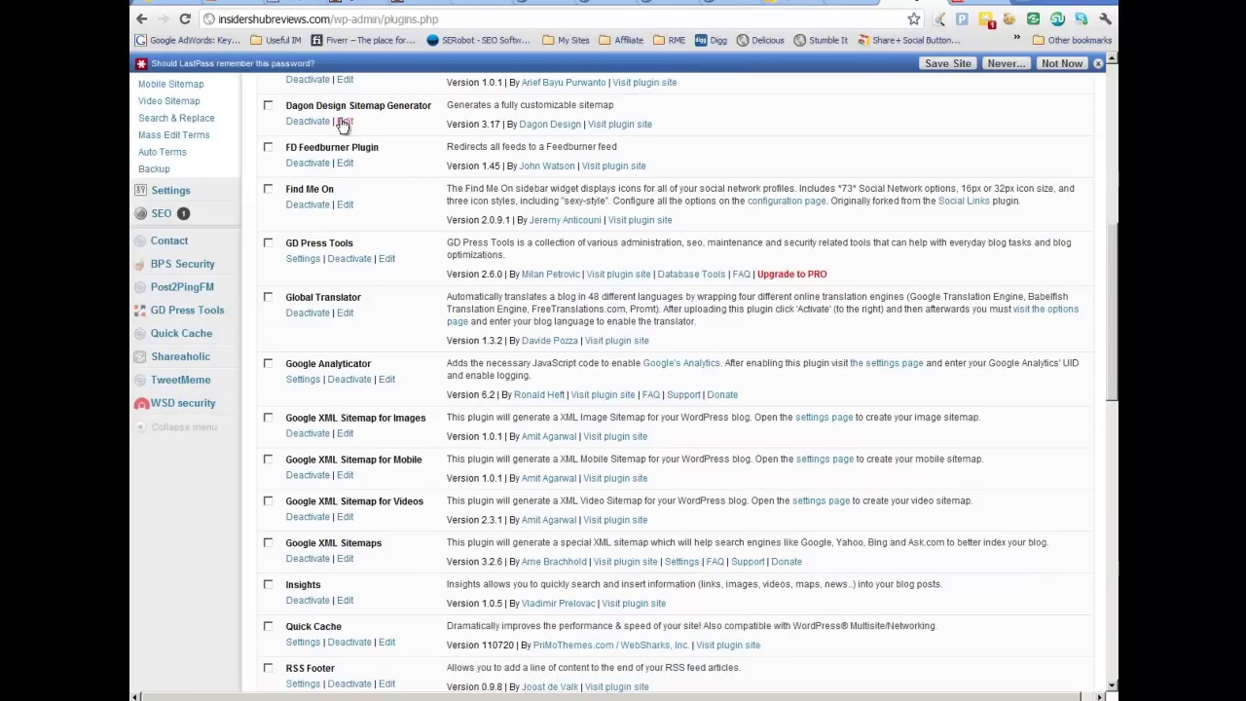
click(268, 147)
scroll(433, 256, down, 2)
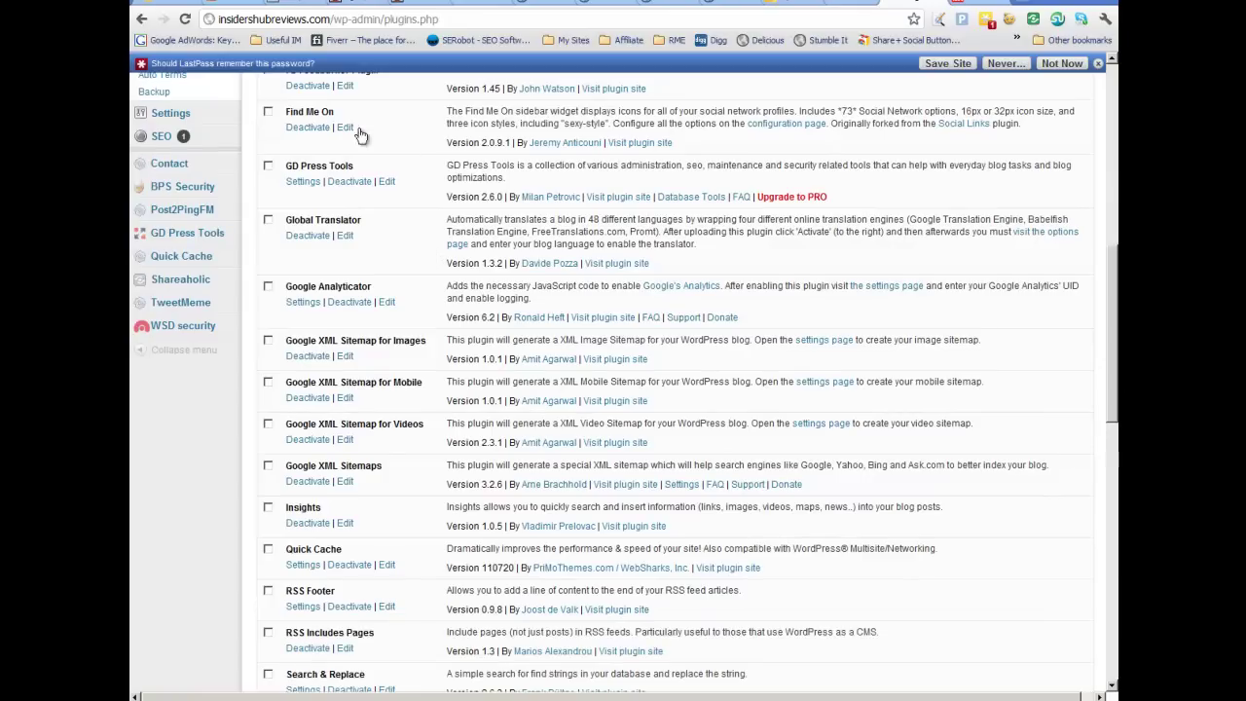
click(271, 112)
scroll(433, 212, down, 2)
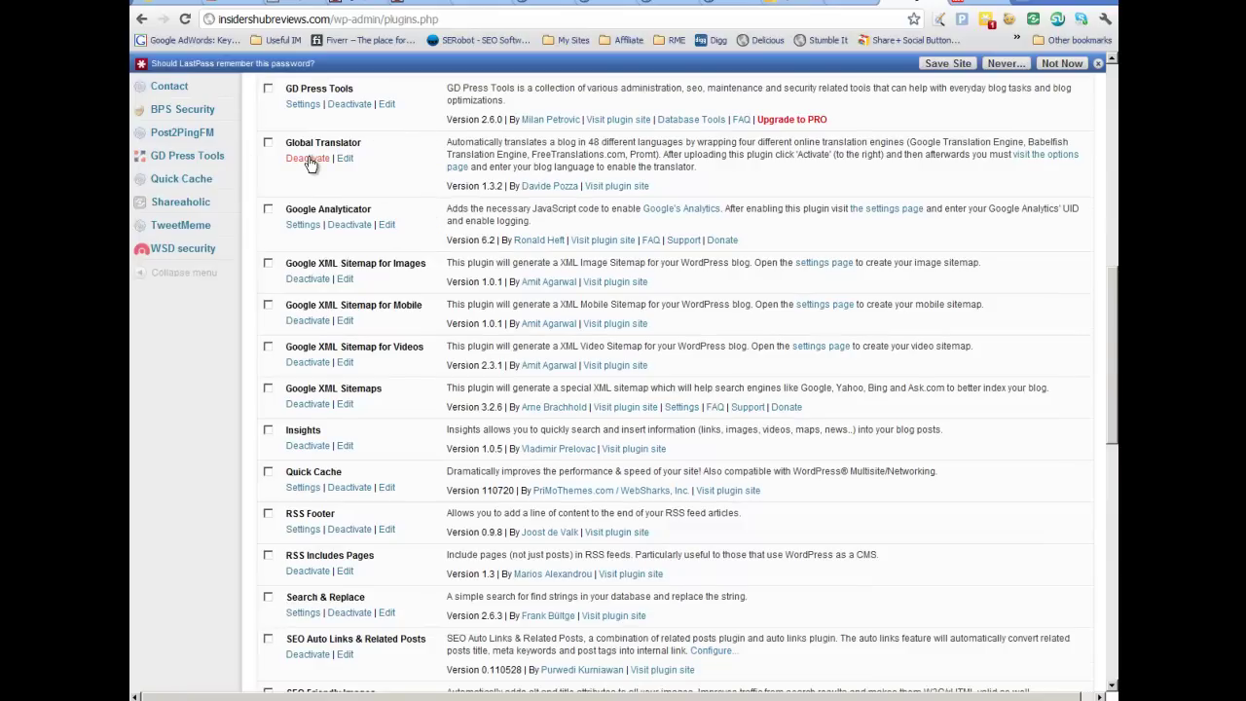
- Open the Global Translator options page in a separate browser tab and set the flags bar layout to 7 flags for each row
click(450, 166)
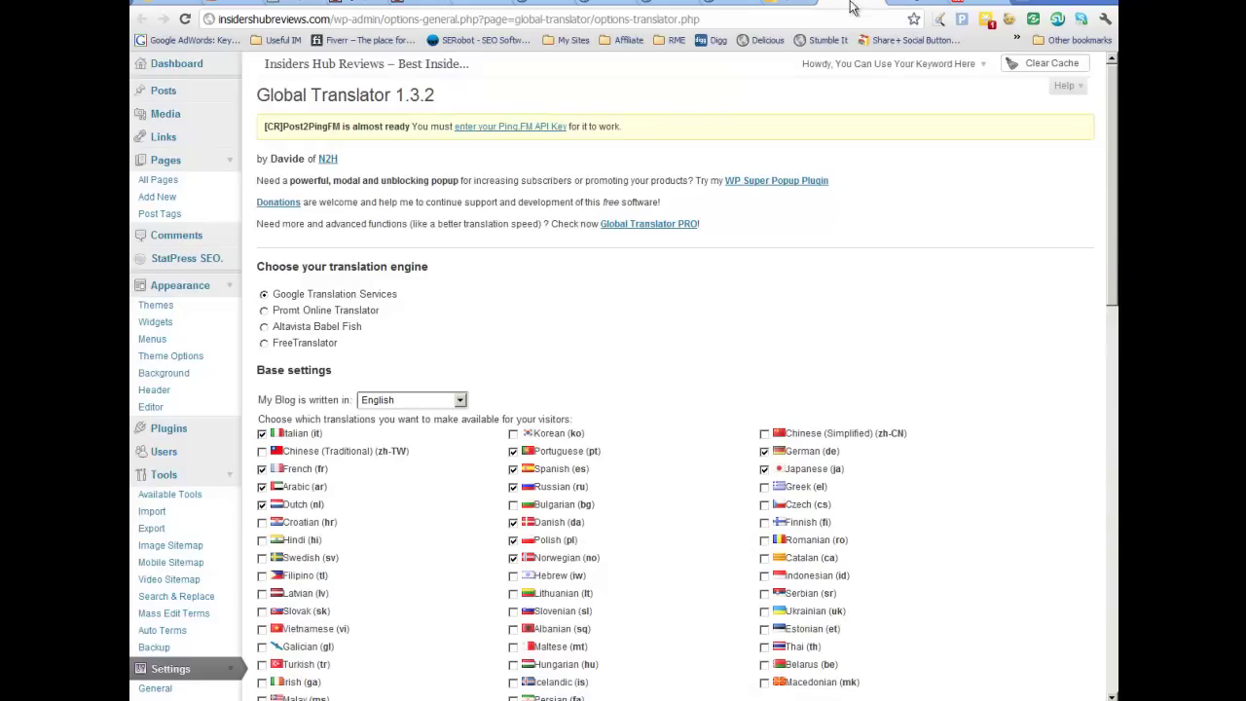
scroll(920, 428, down, 6)
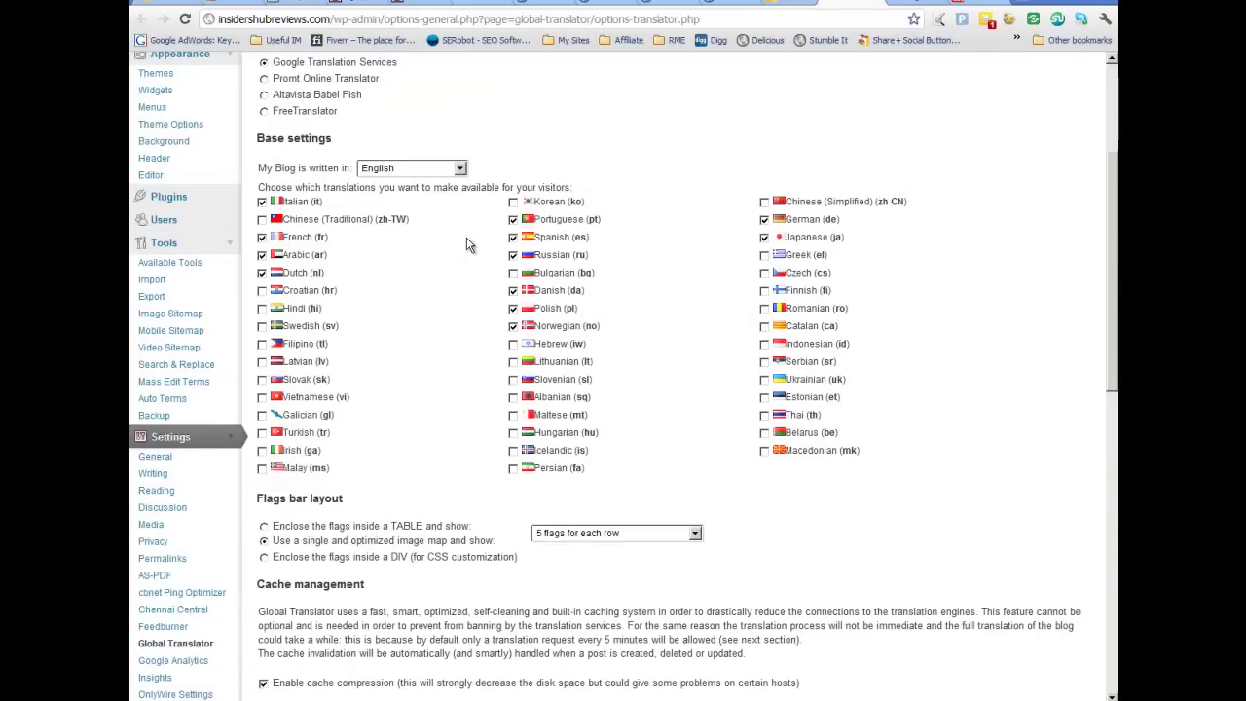
scroll(754, 511, down, 4)
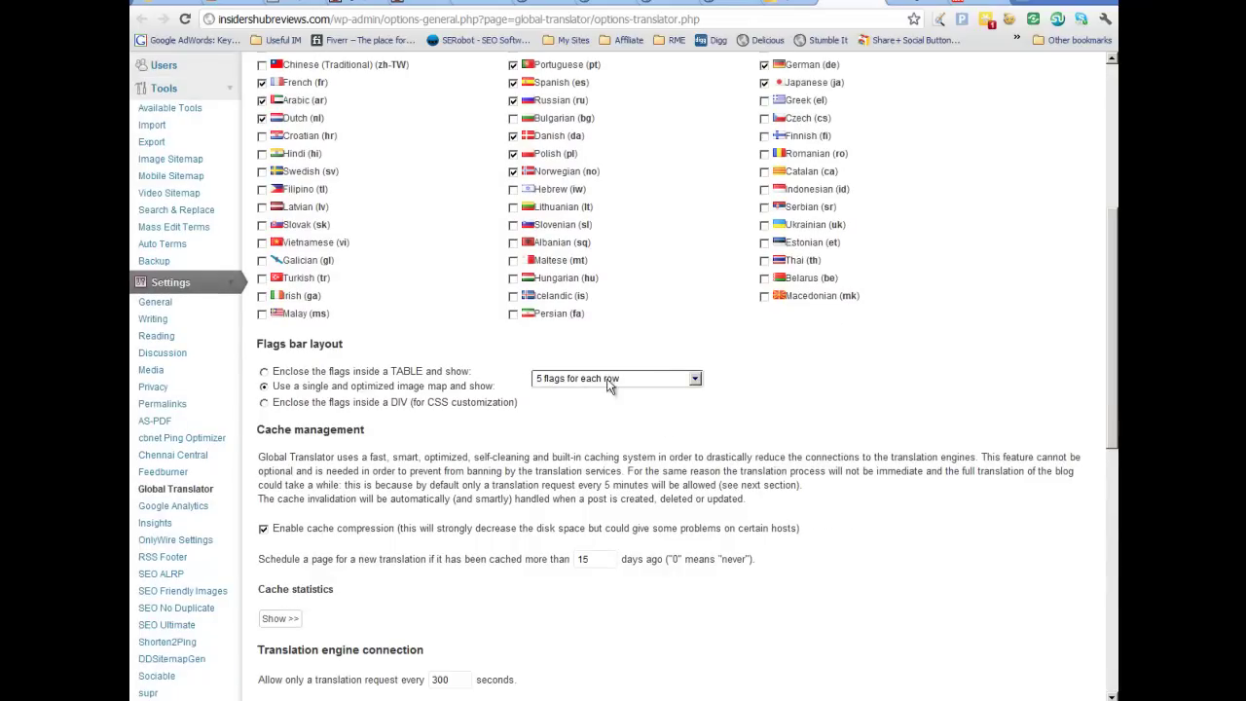
click(695, 380)
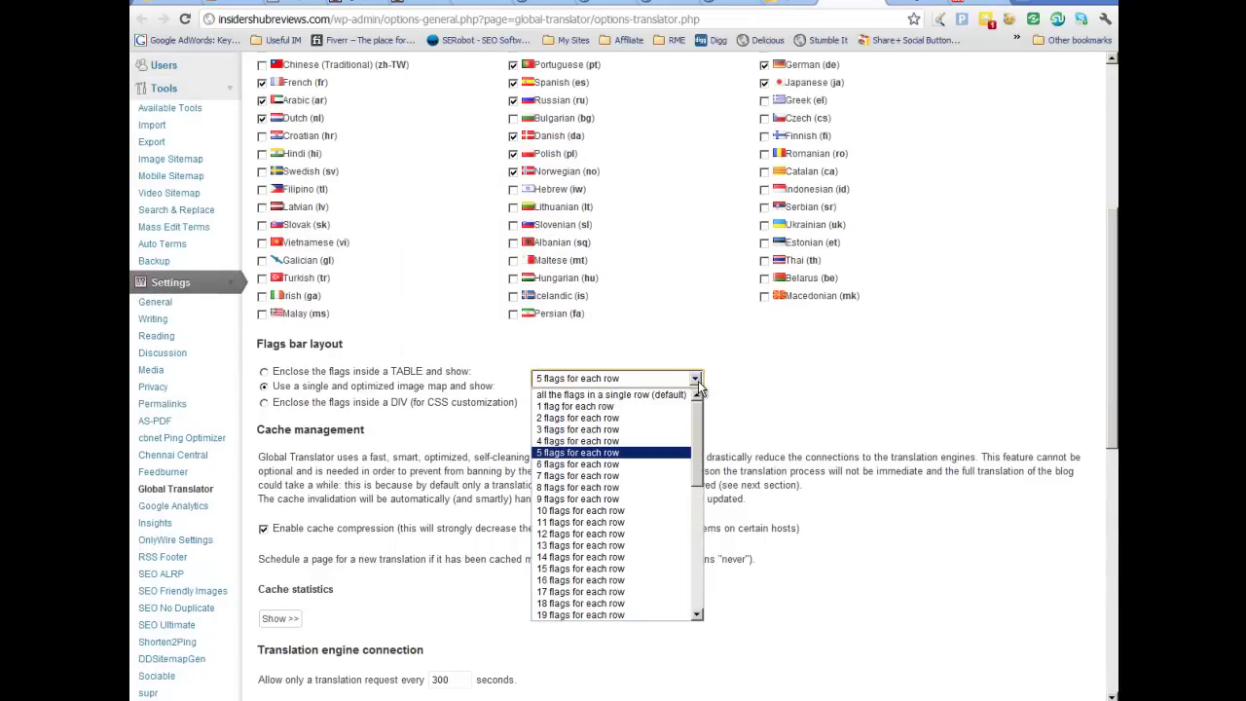
click(662, 476)
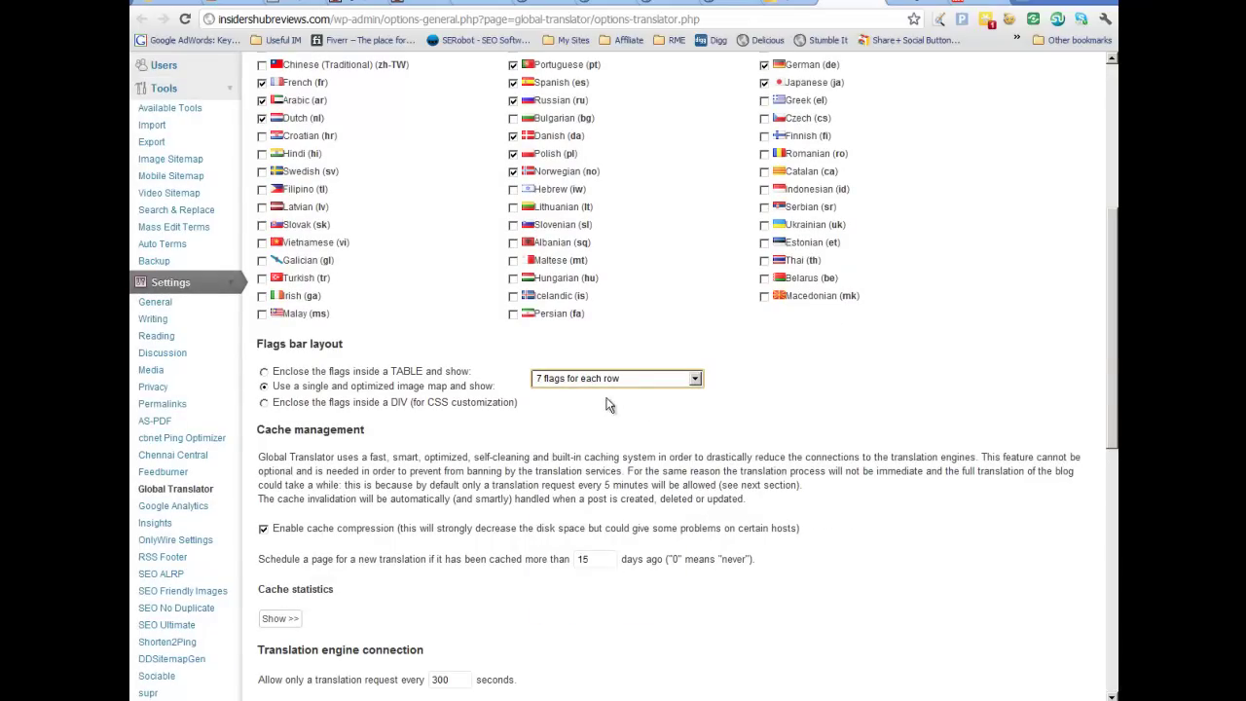
- Save the updated Global Translator options and check over the reloaded settings page
scroll(764, 397, up, 6)
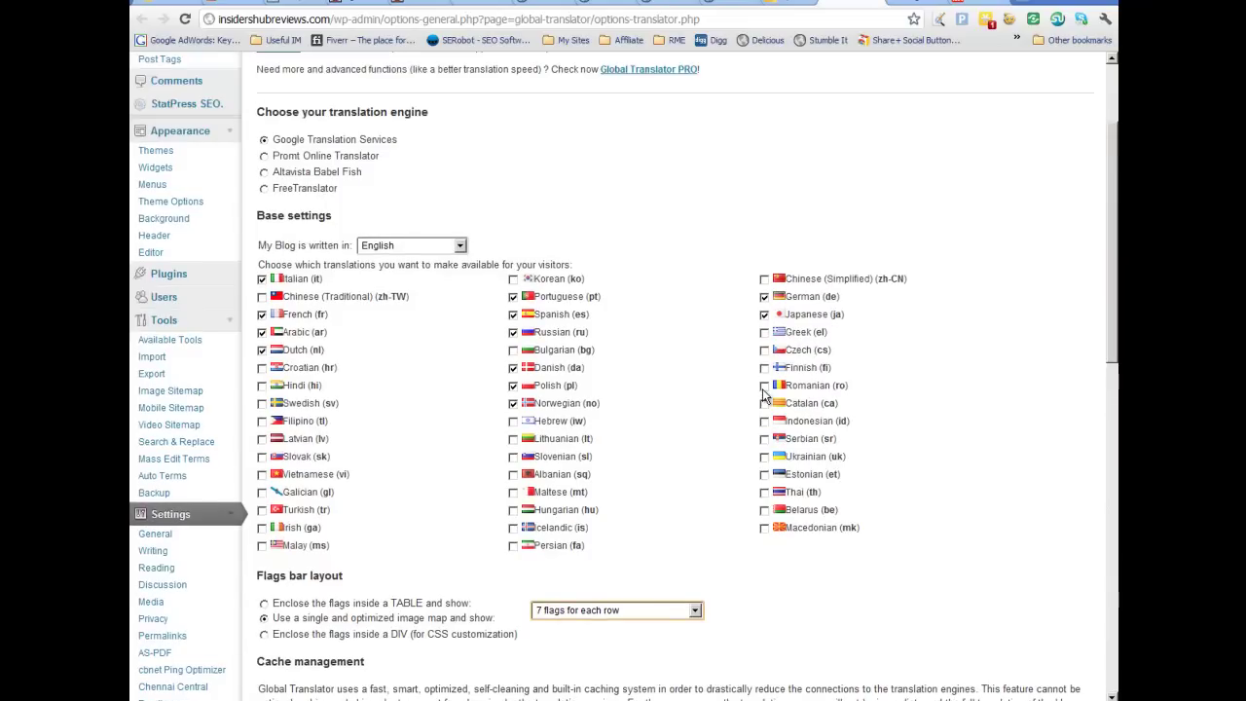
scroll(764, 394, down, 20)
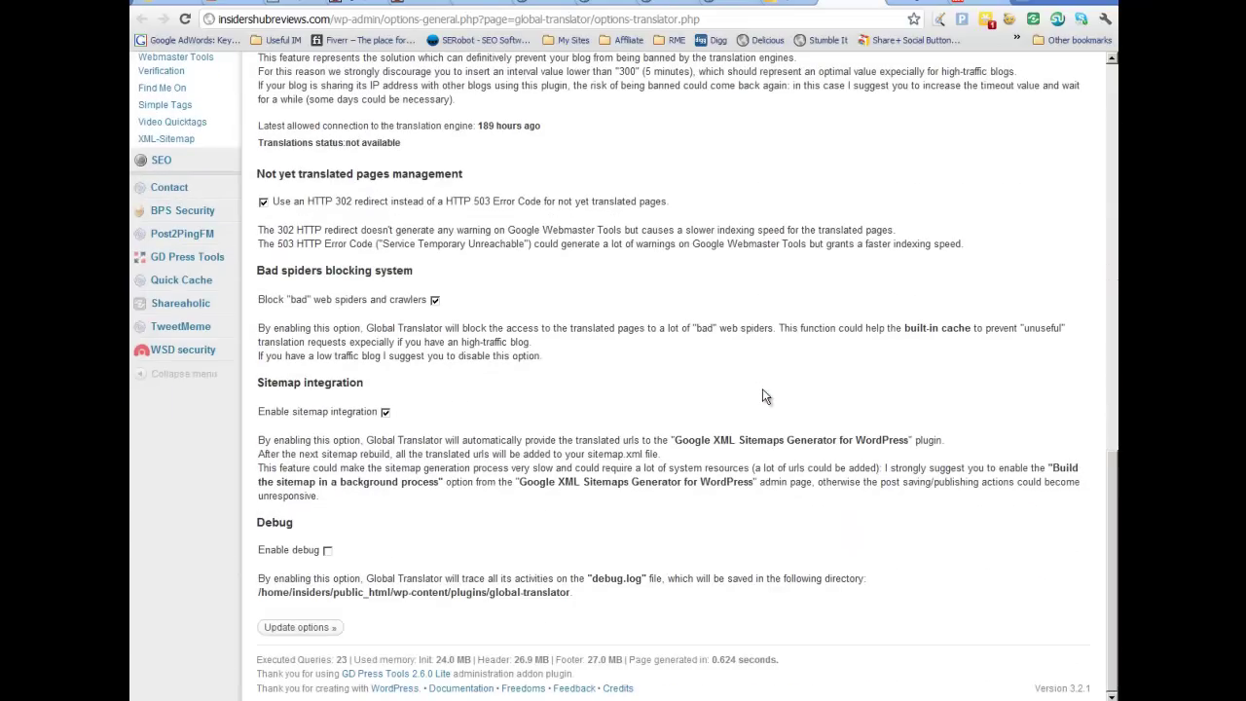
click(304, 631)
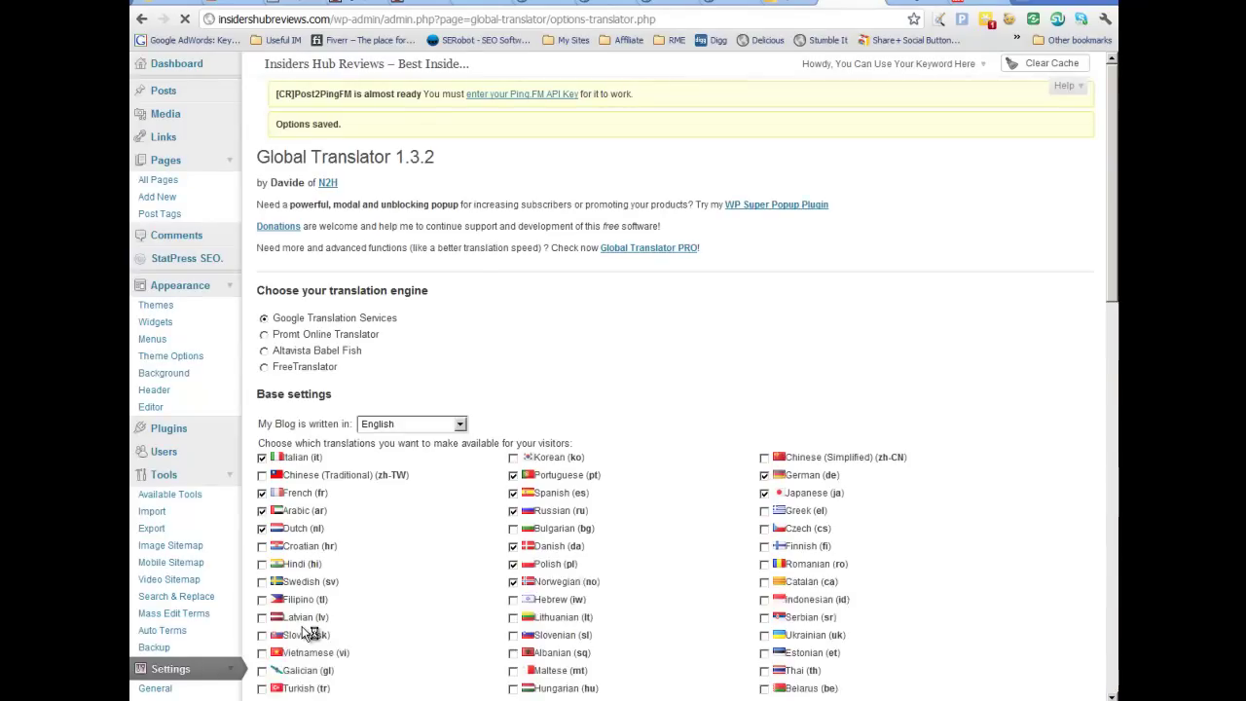
scroll(569, 379, down, 4)
scroll(623, 395, down, 8)
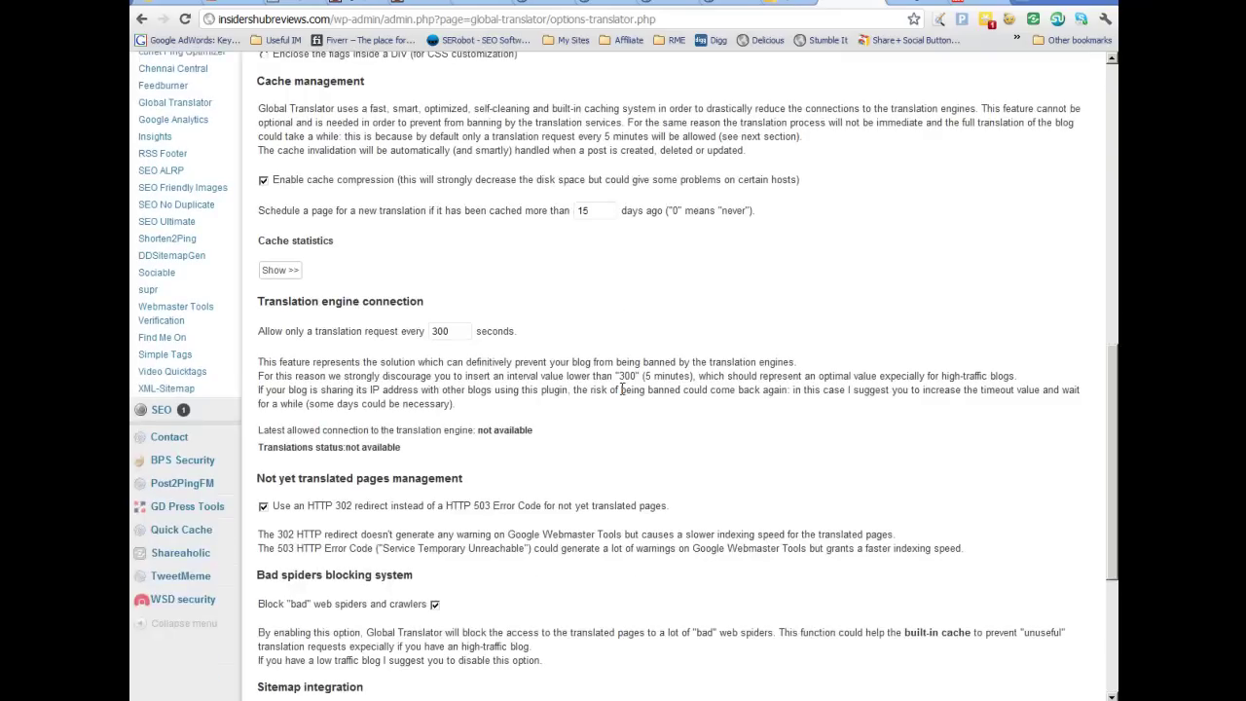
scroll(628, 384, up, 5)
scroll(625, 380, up, 6)
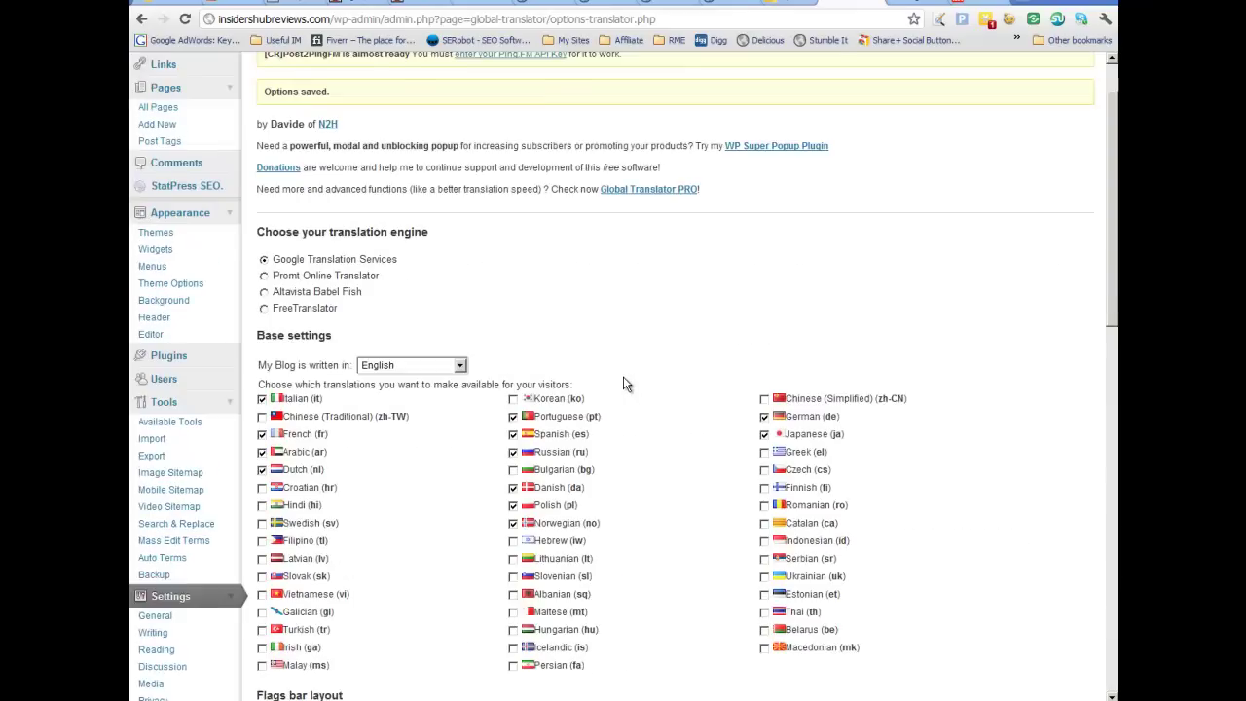
- Return to the plugins list and open the Quick Cache settings in a separate browser tab
click(873, 4)
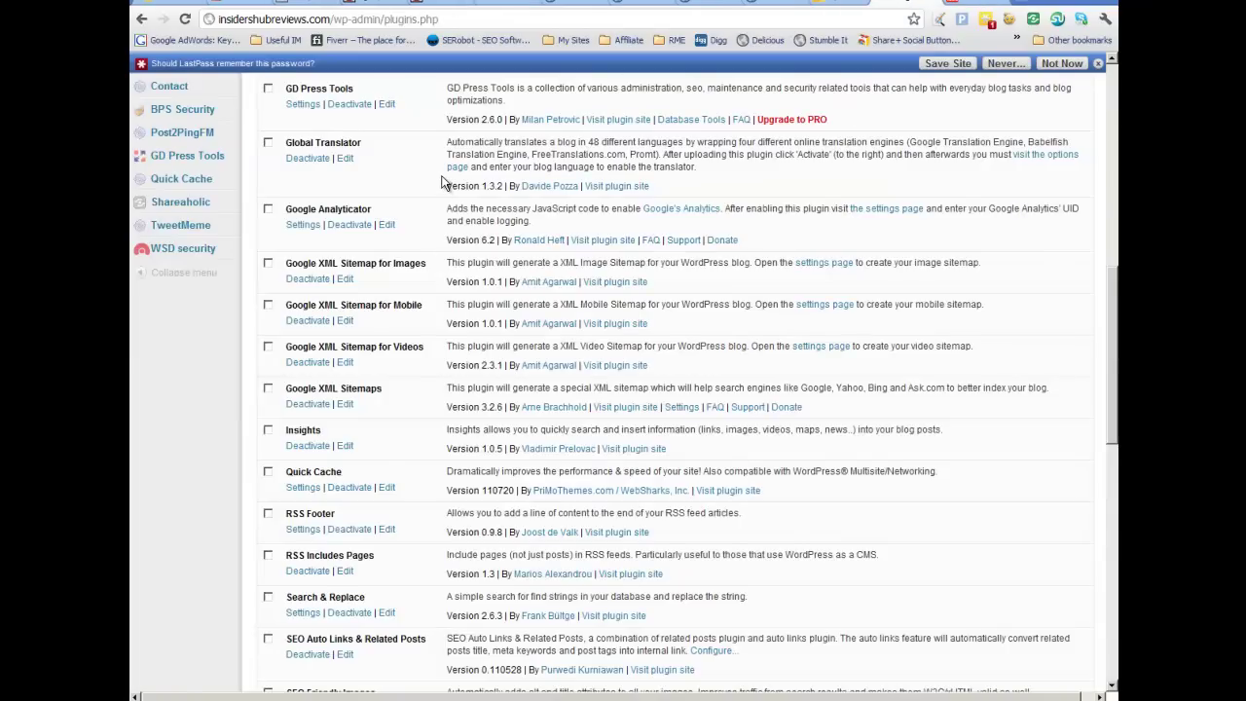
scroll(443, 183, down, 1)
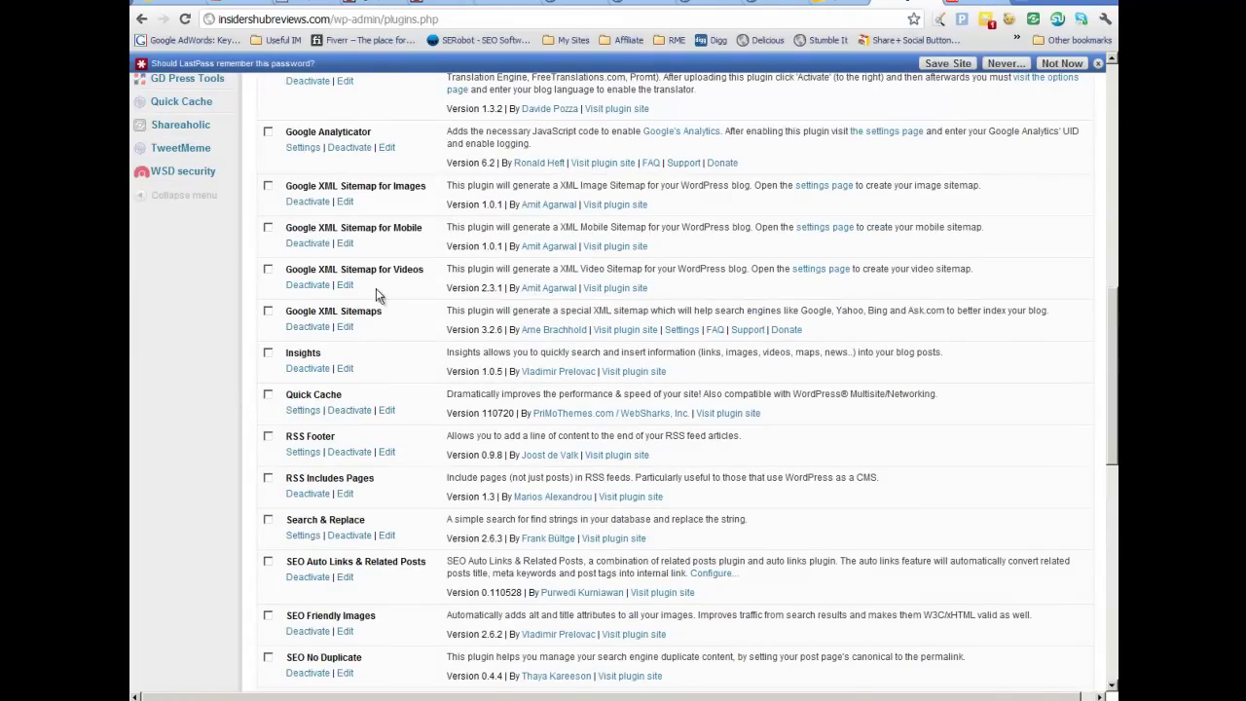
scroll(375, 288, down, 1)
scroll(407, 266, down, 1)
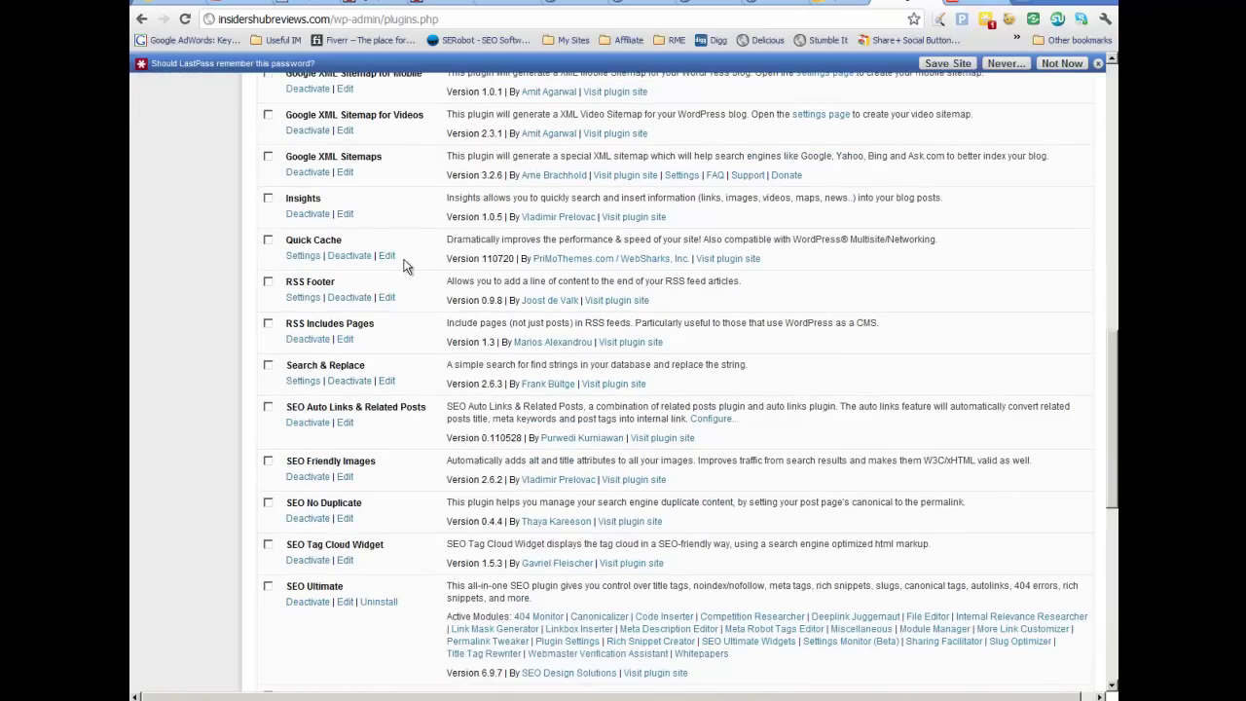
scroll(362, 277, down, 1)
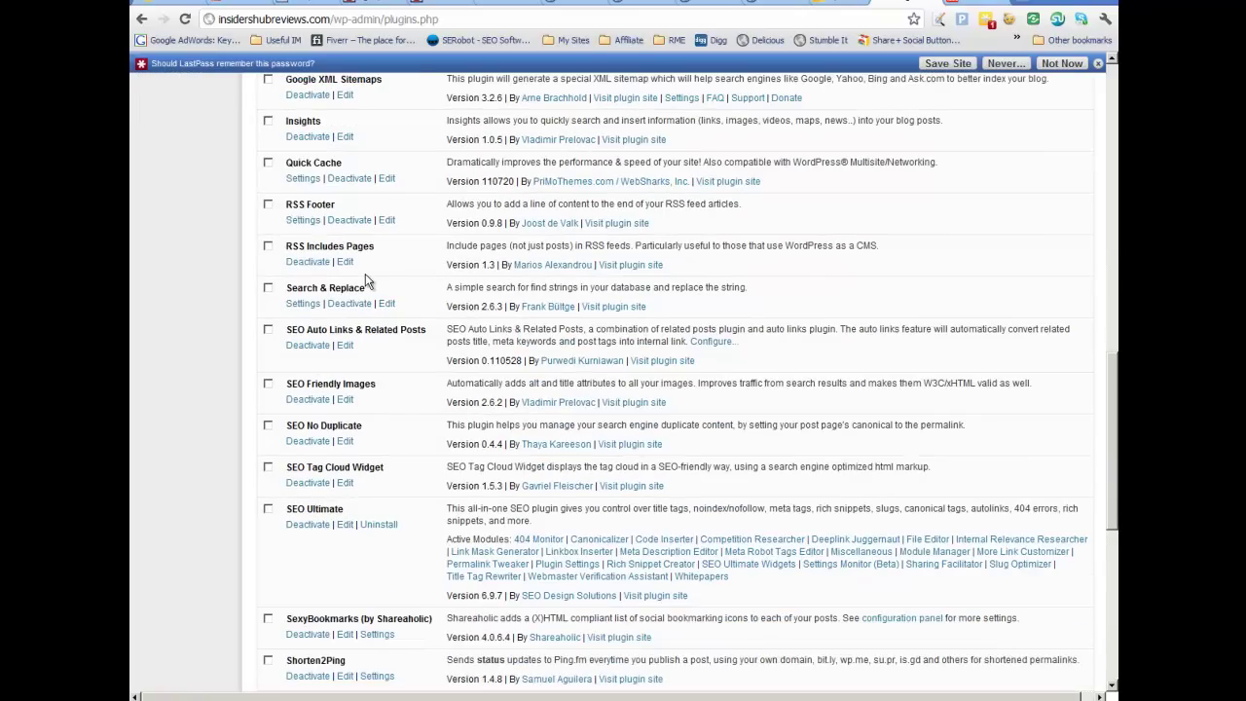
right_click(301, 182)
click(327, 186)
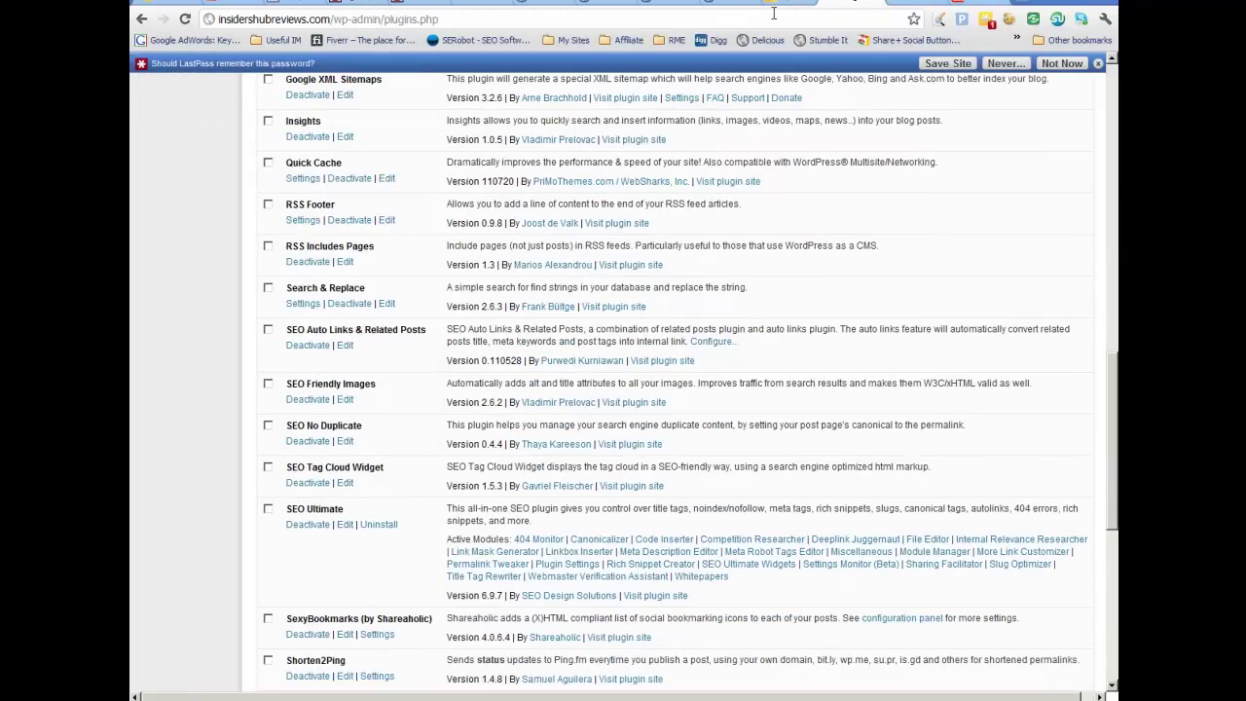
click(910, 4)
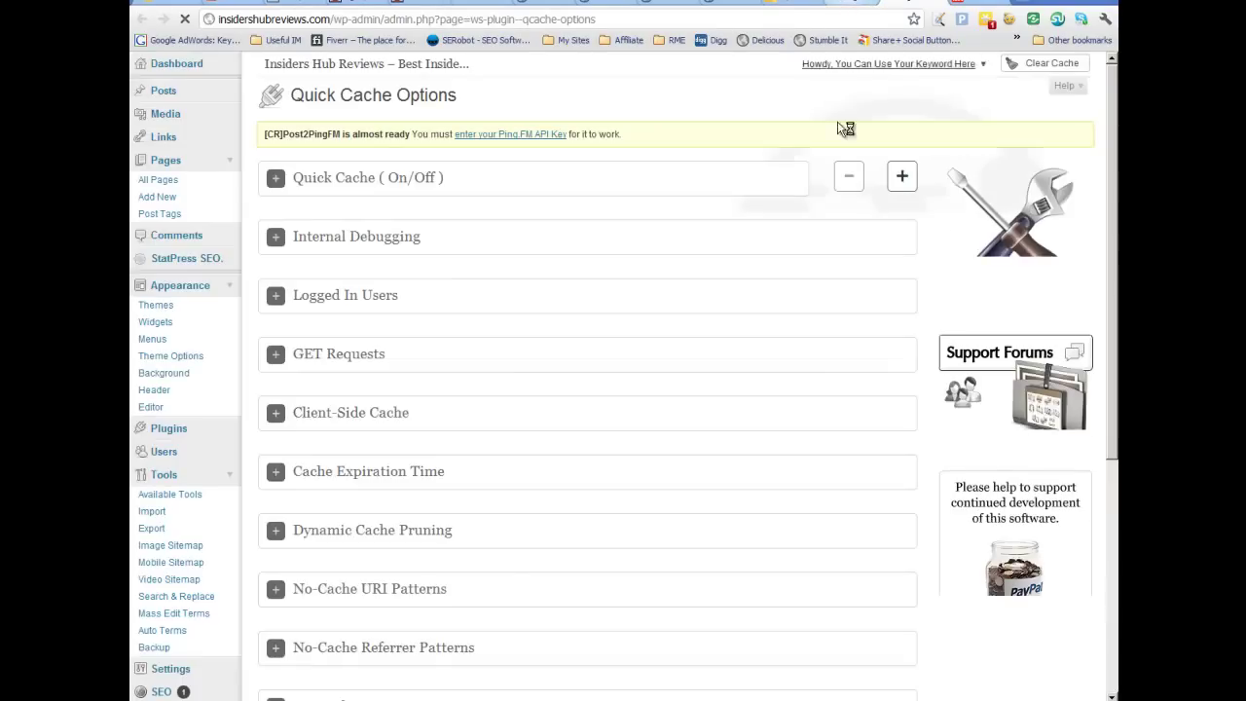
- Examine the Sitemap Auto-Caching section of the Quick Cache options, including the auto-cache engine and XML sitemap URL settings, and collapse it
scroll(792, 287, down, 4)
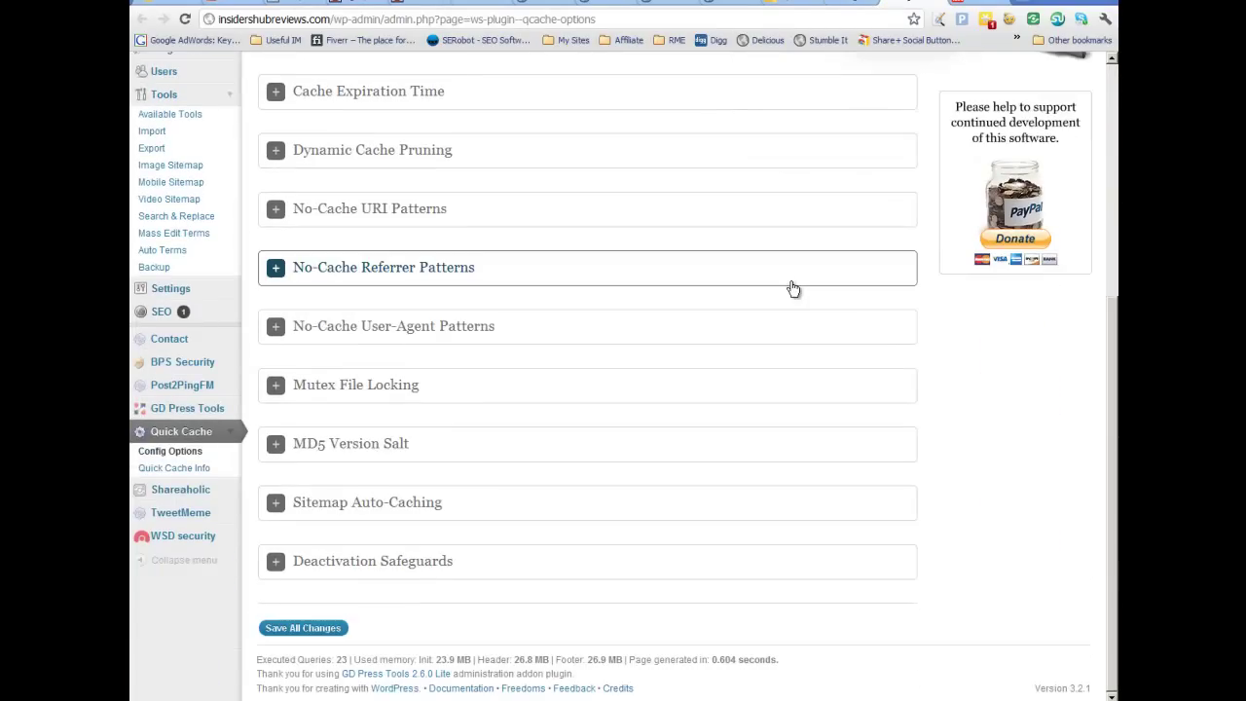
click(474, 508)
scroll(610, 484, down, 4)
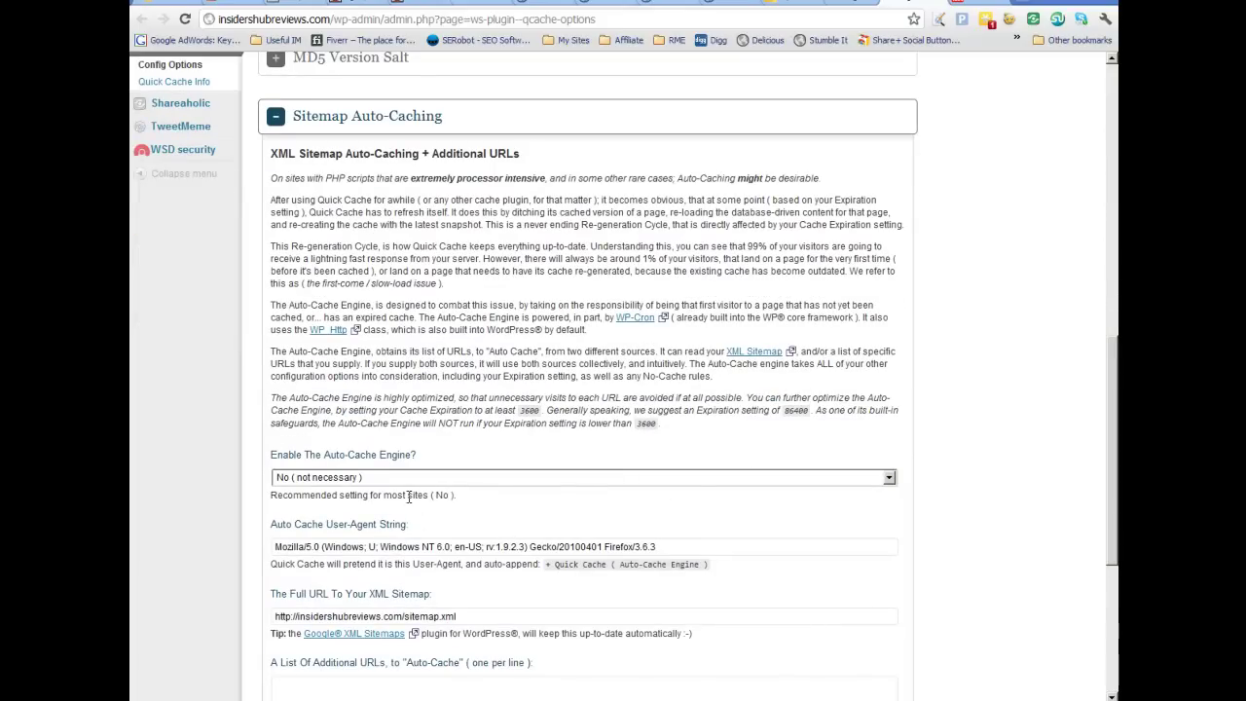
click(687, 116)
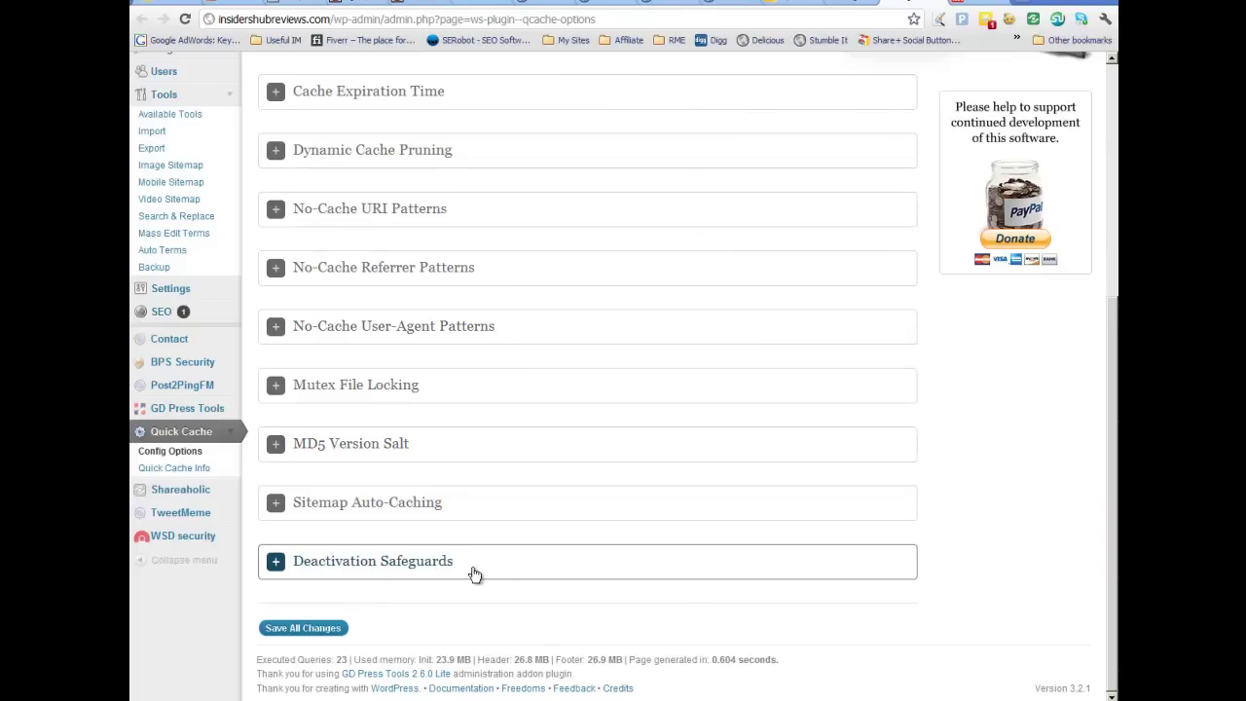
click(449, 502)
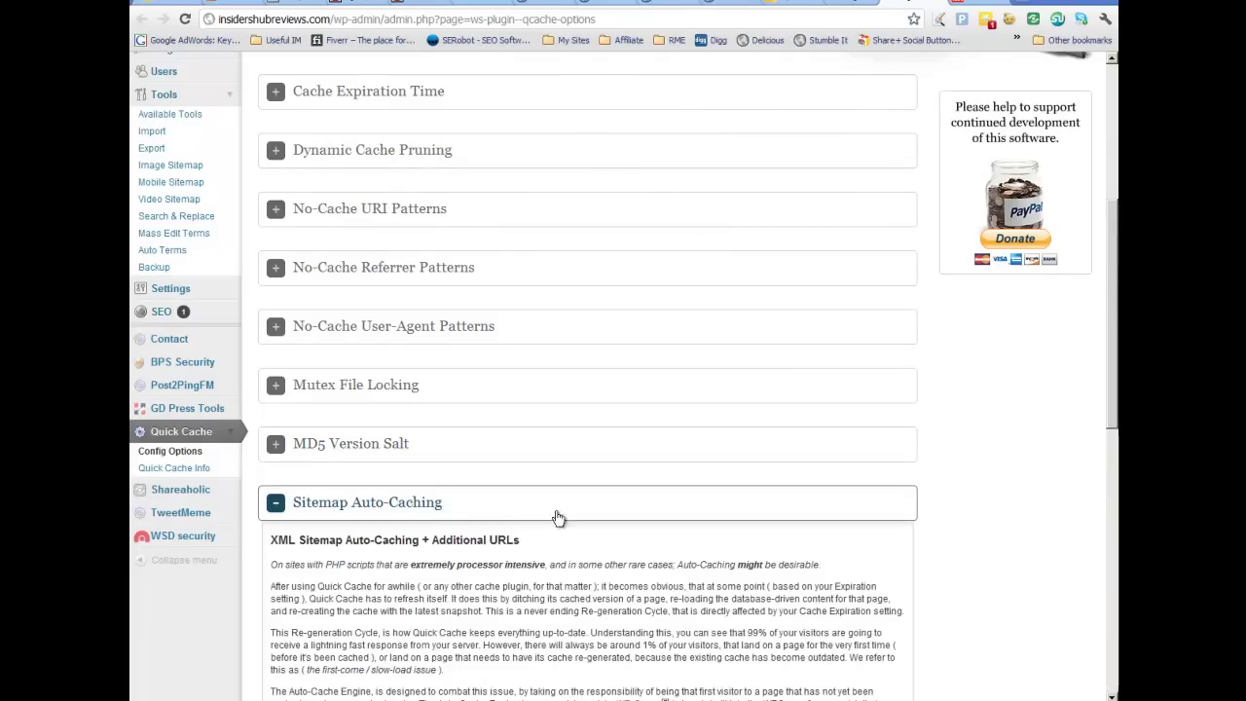
scroll(633, 513, down, 4)
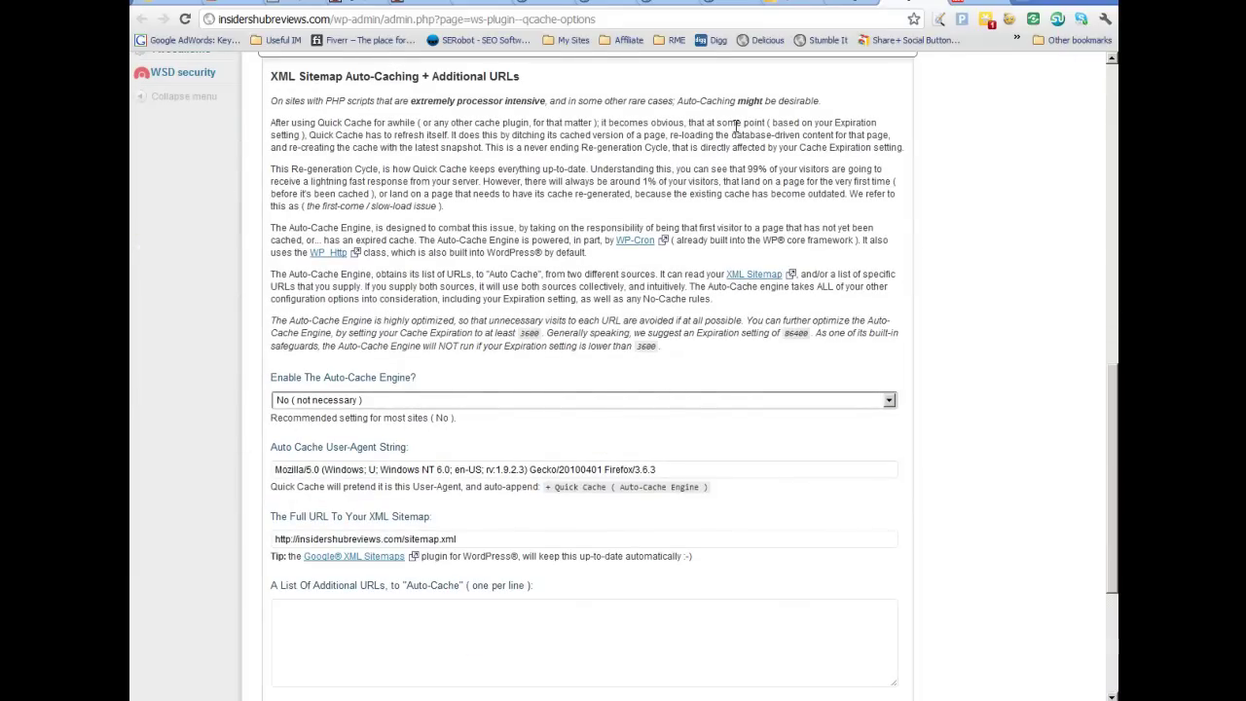
scroll(656, 248, up, 2)
scroll(656, 253, down, 4)
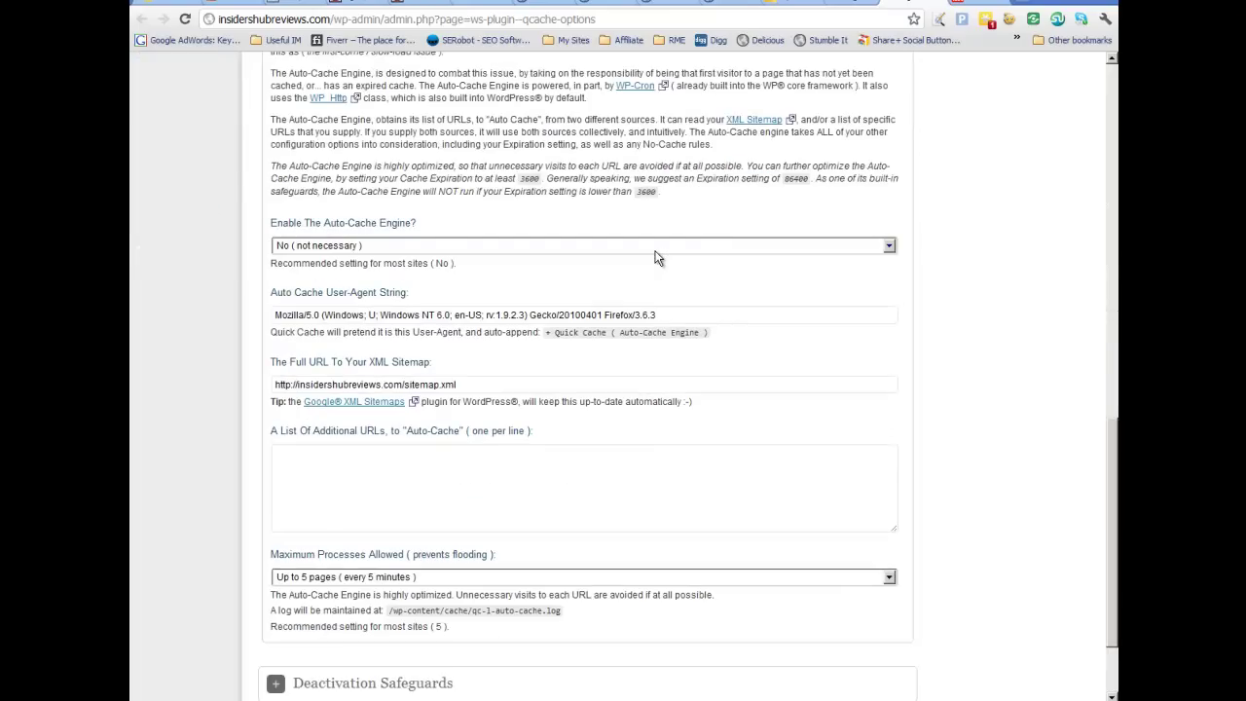
scroll(656, 255, up, 3)
click(634, 203)
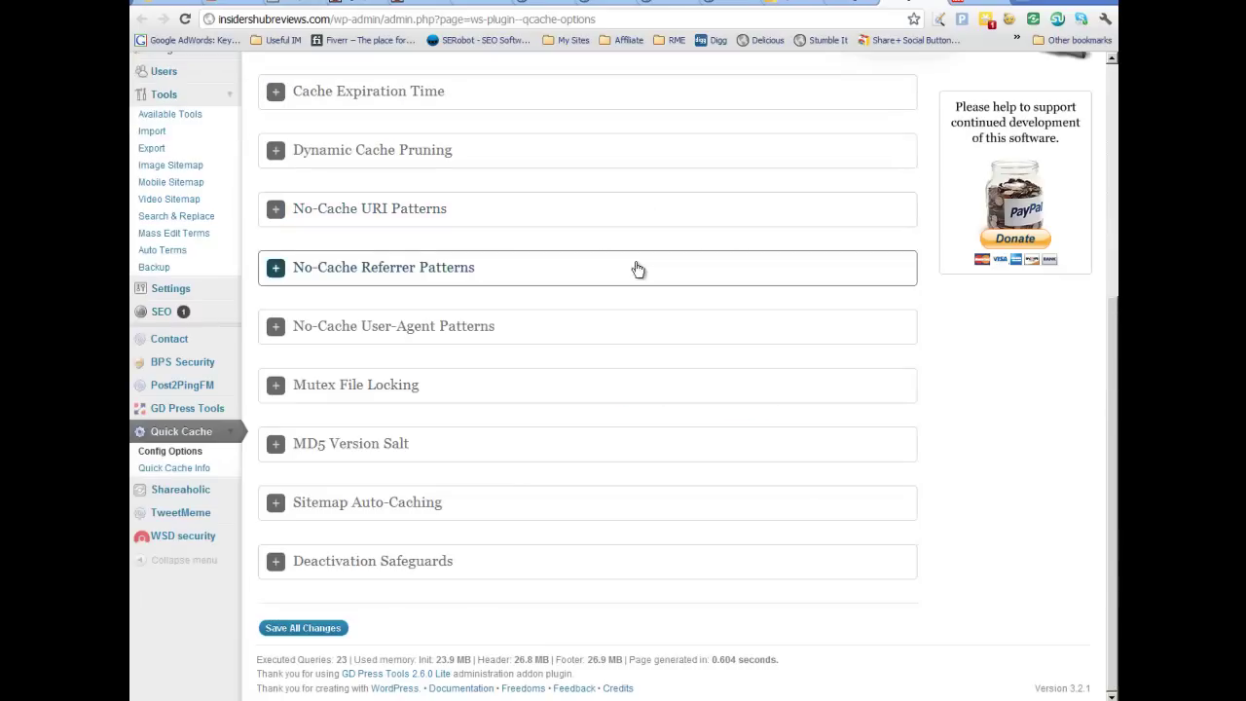
- Examine the Deactivation Safeguards and MD5 Version Salt sections, and look over the rest of the Quick Cache options
click(383, 565)
scroll(692, 490, down, 2)
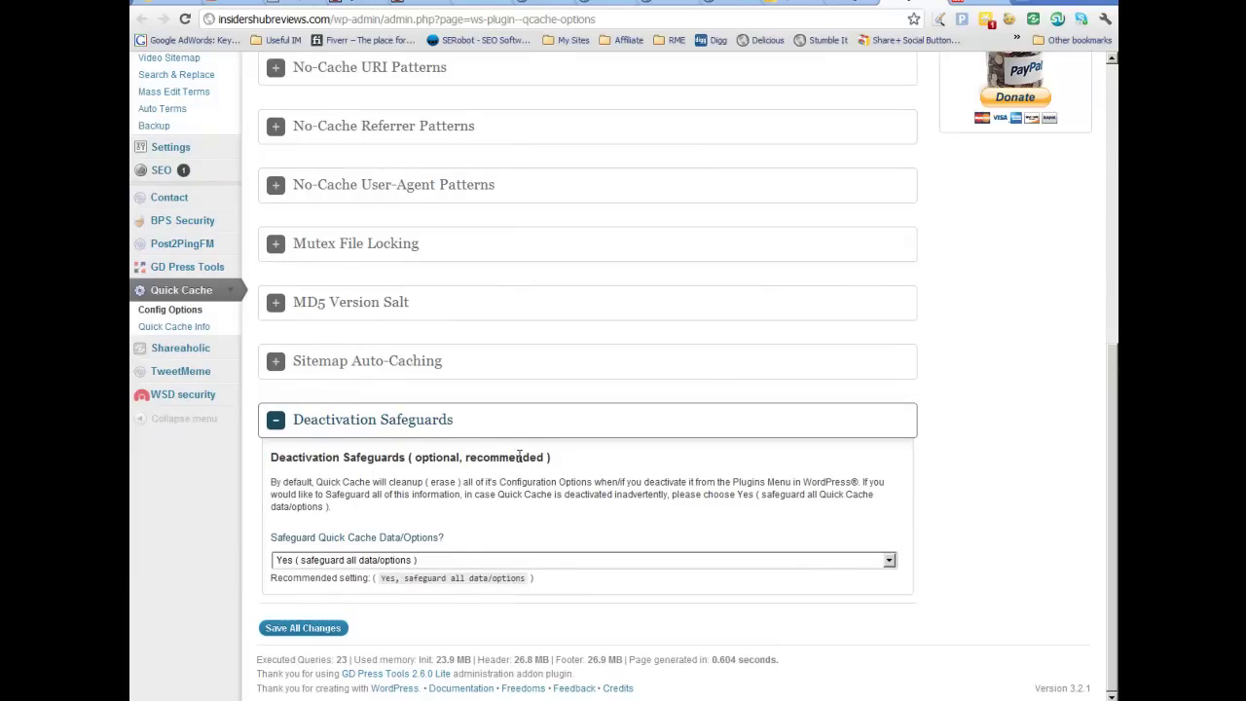
click(478, 309)
scroll(525, 389, down, 3)
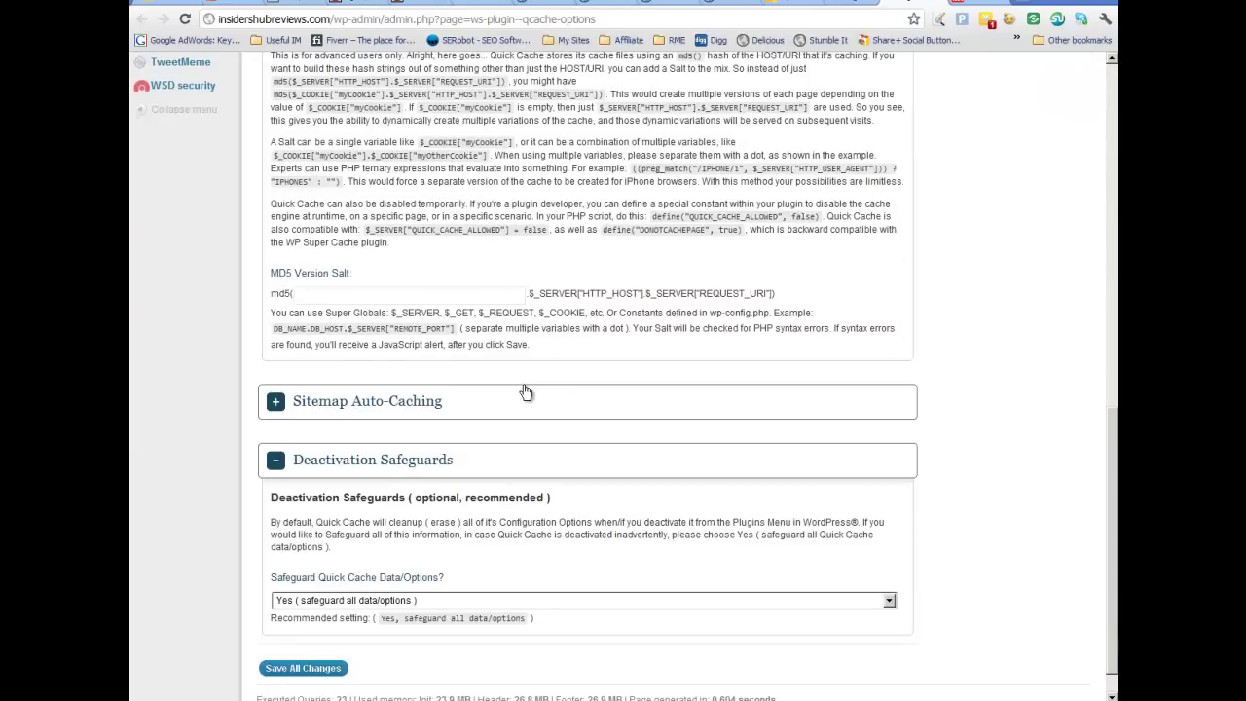
scroll(525, 393, up, 5)
click(438, 393)
scroll(542, 420, down, 2)
scroll(542, 416, up, 2)
scroll(548, 416, up, 4)
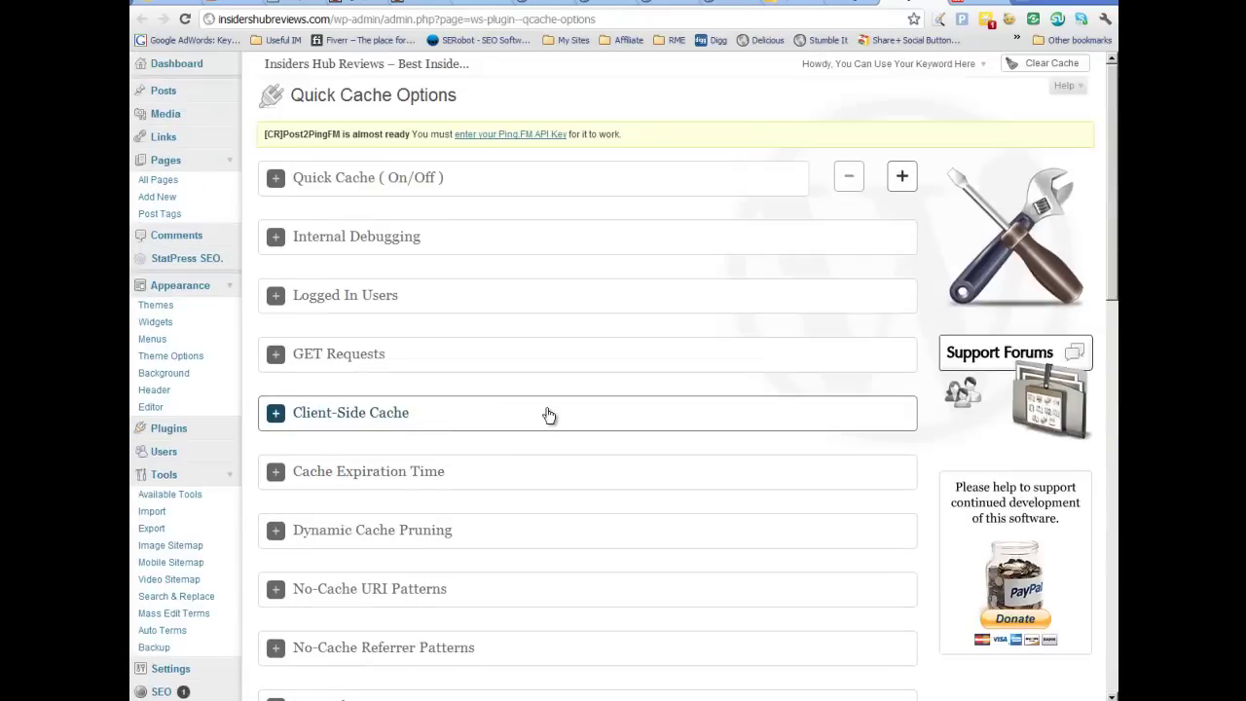
scroll(548, 419, down, 10)
scroll(543, 412, up, 2)
scroll(551, 394, up, 10)
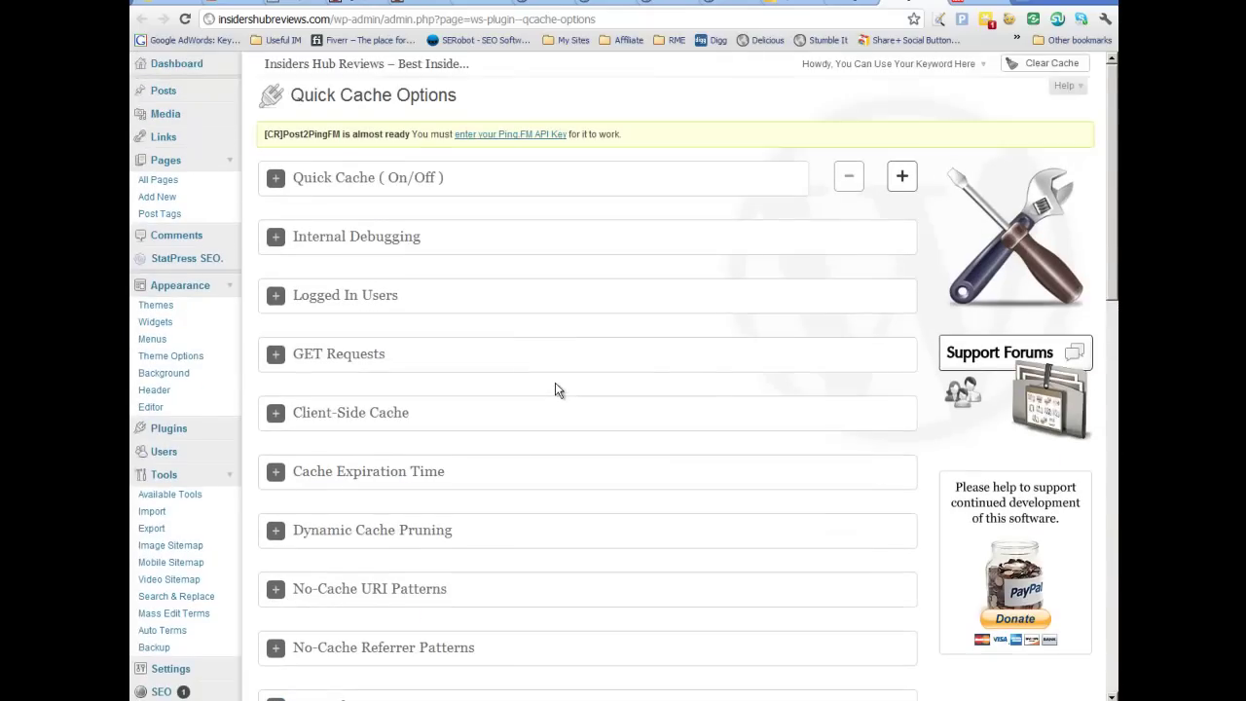
- Leave the Quick Cache options and look through the plugins list for the next plugin to configure
scroll(522, 409, down, 3)
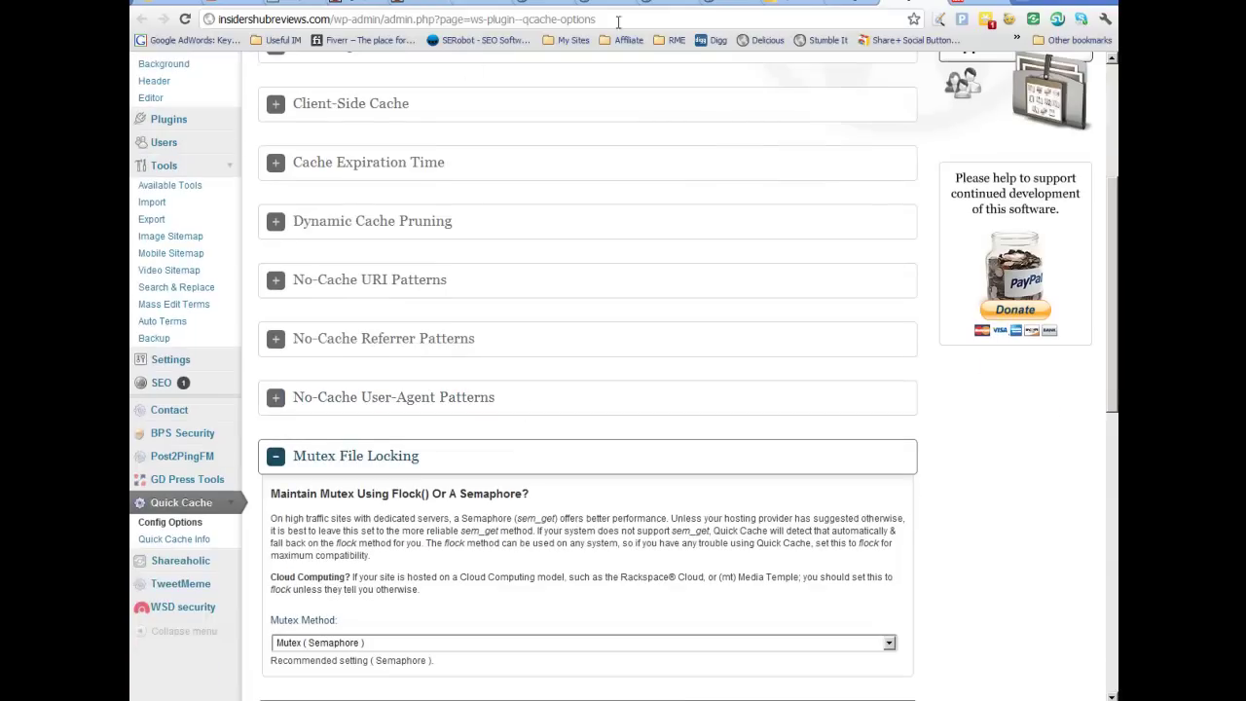
click(937, 5)
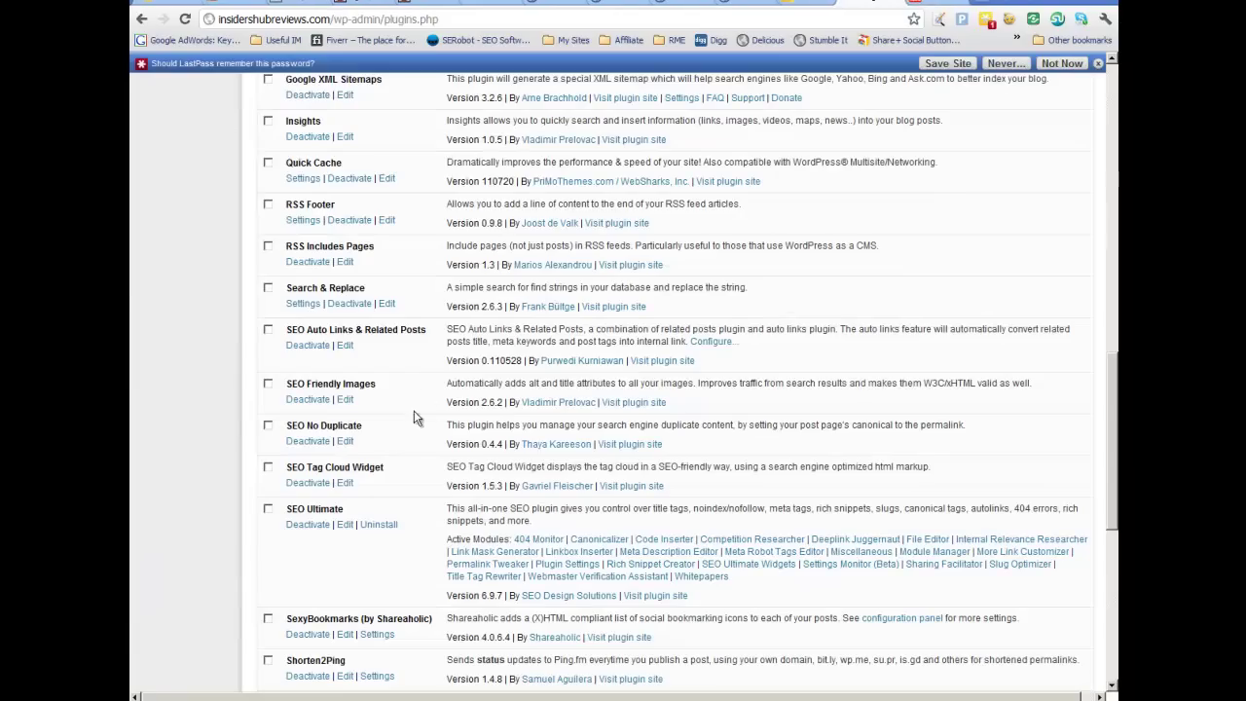
scroll(425, 409, down, 2)
scroll(416, 378, down, 2)
scroll(417, 378, up, 2)
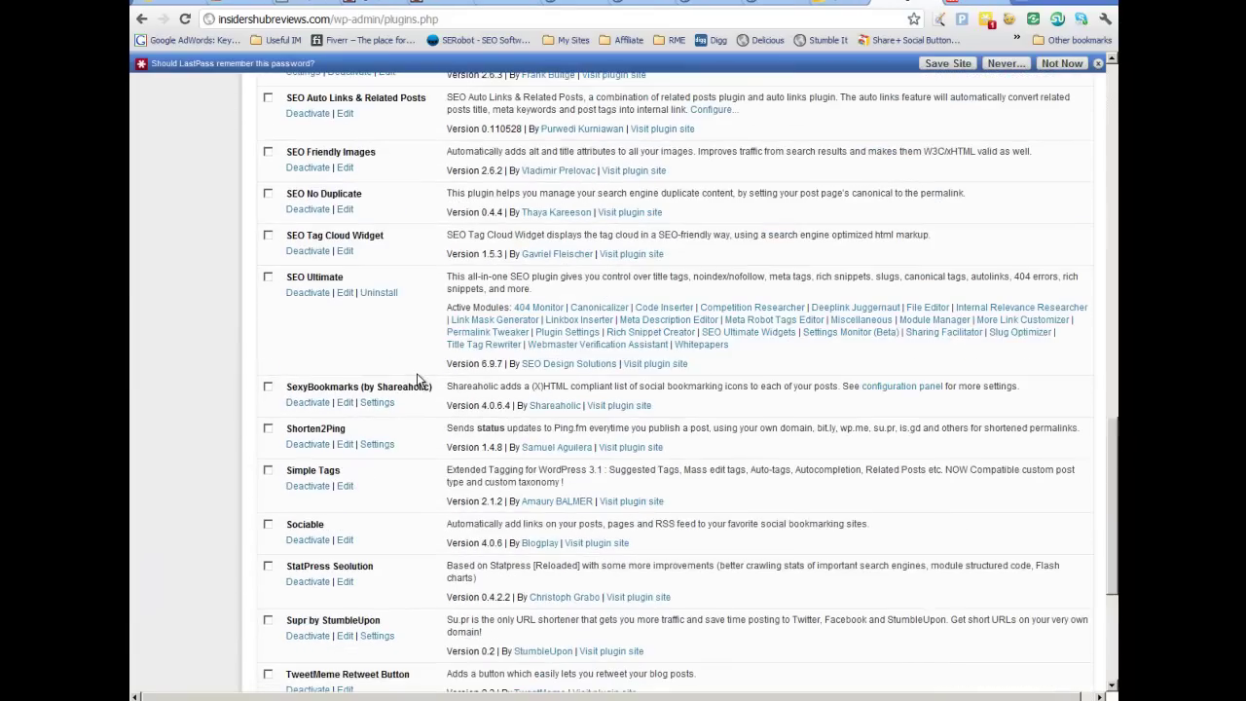
scroll(391, 156, up, 2)
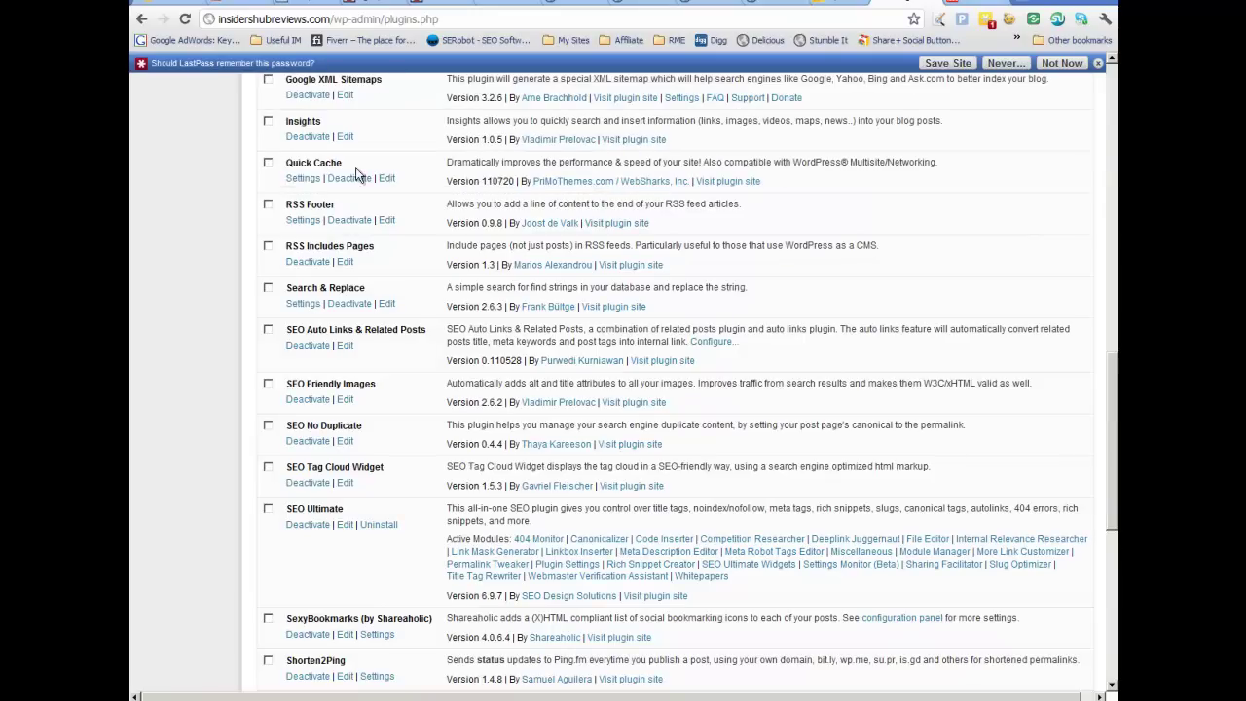
scroll(300, 202, down, 1)
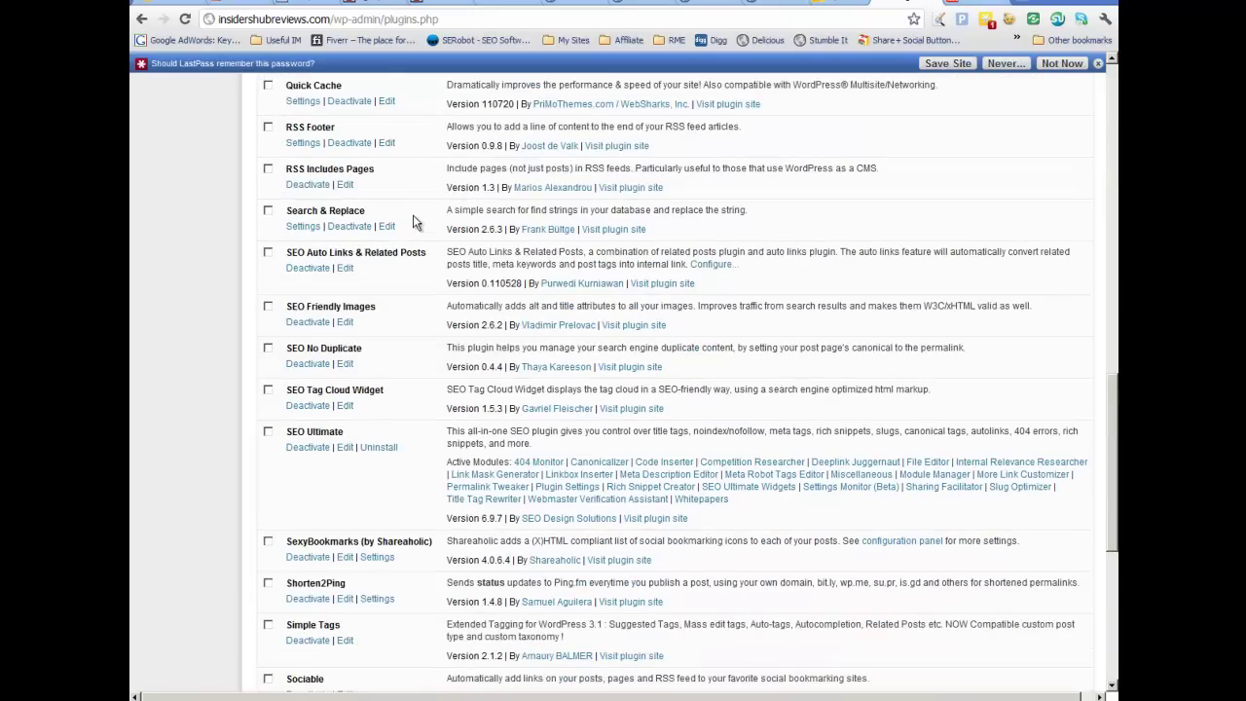
- Open the RSS Footer plugin's settings in a separate browser tab and switch to it
right_click(307, 143)
click(300, 161)
right_click(304, 146)
click(334, 156)
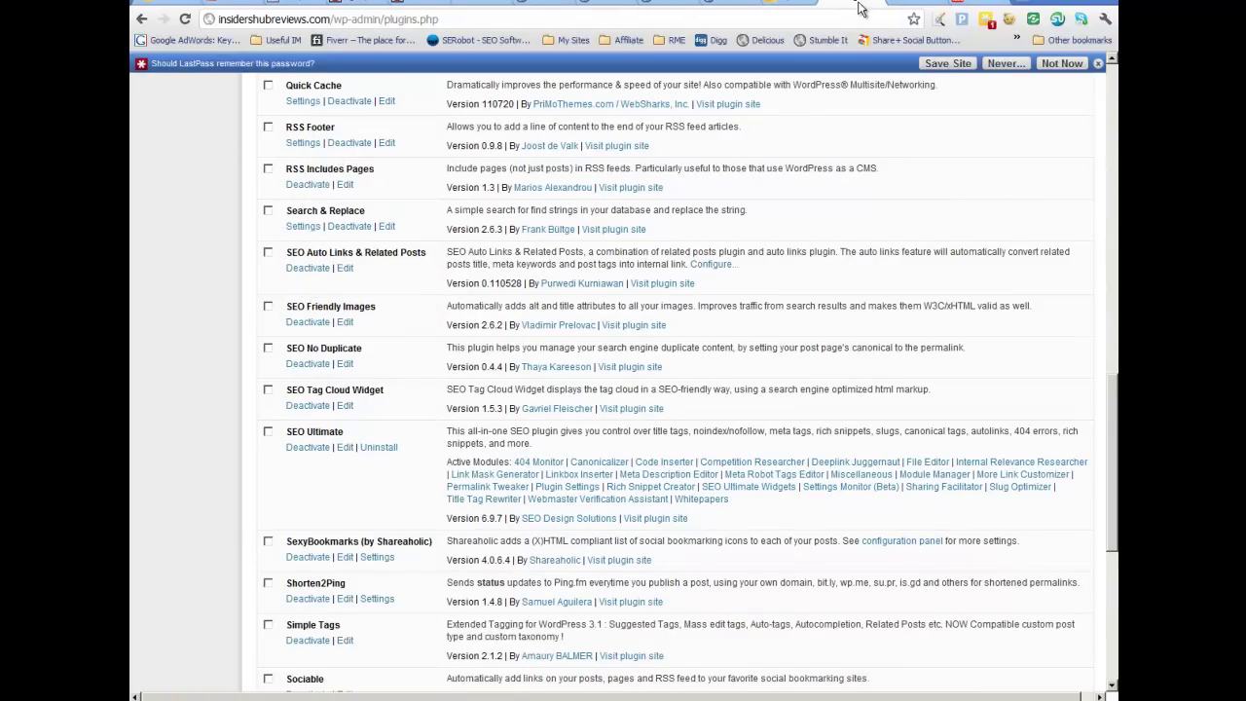
click(925, 6)
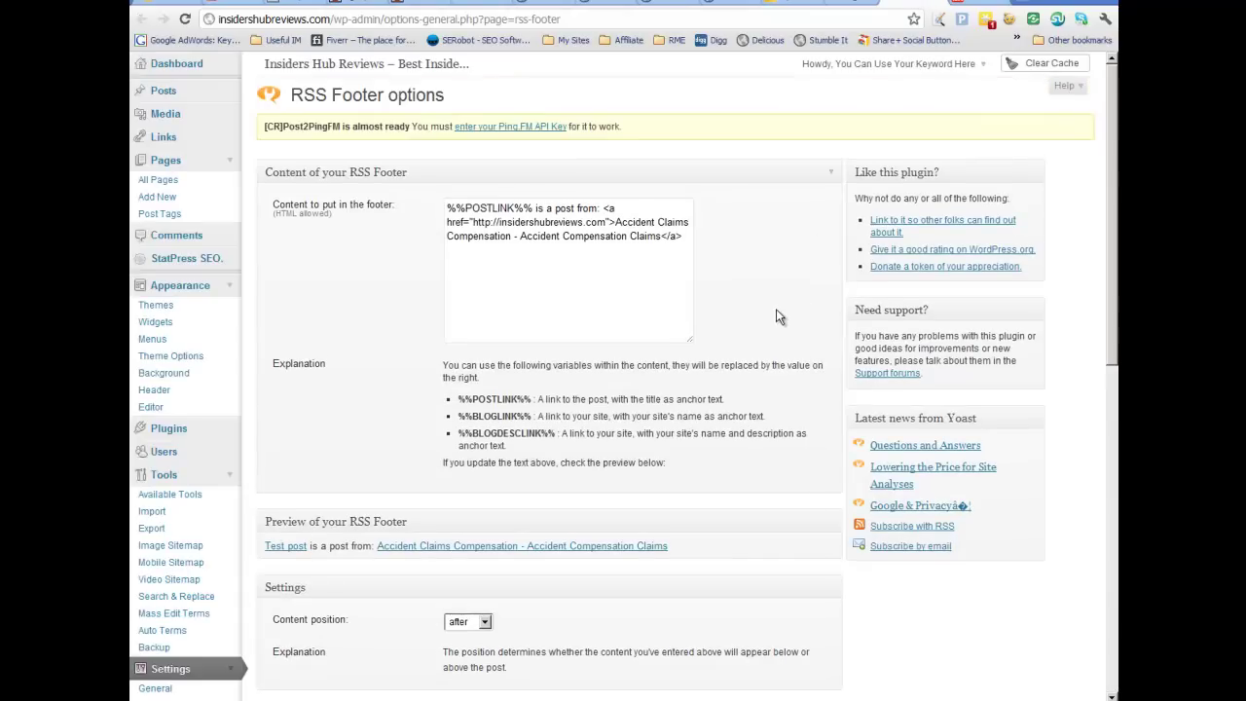
- Replace the link text in the RSS footer content with "Insider Hub Reviews - InsiderHub Bonus" and update the RSS Footer settings
drag(478, 222, 598, 225)
click(599, 281)
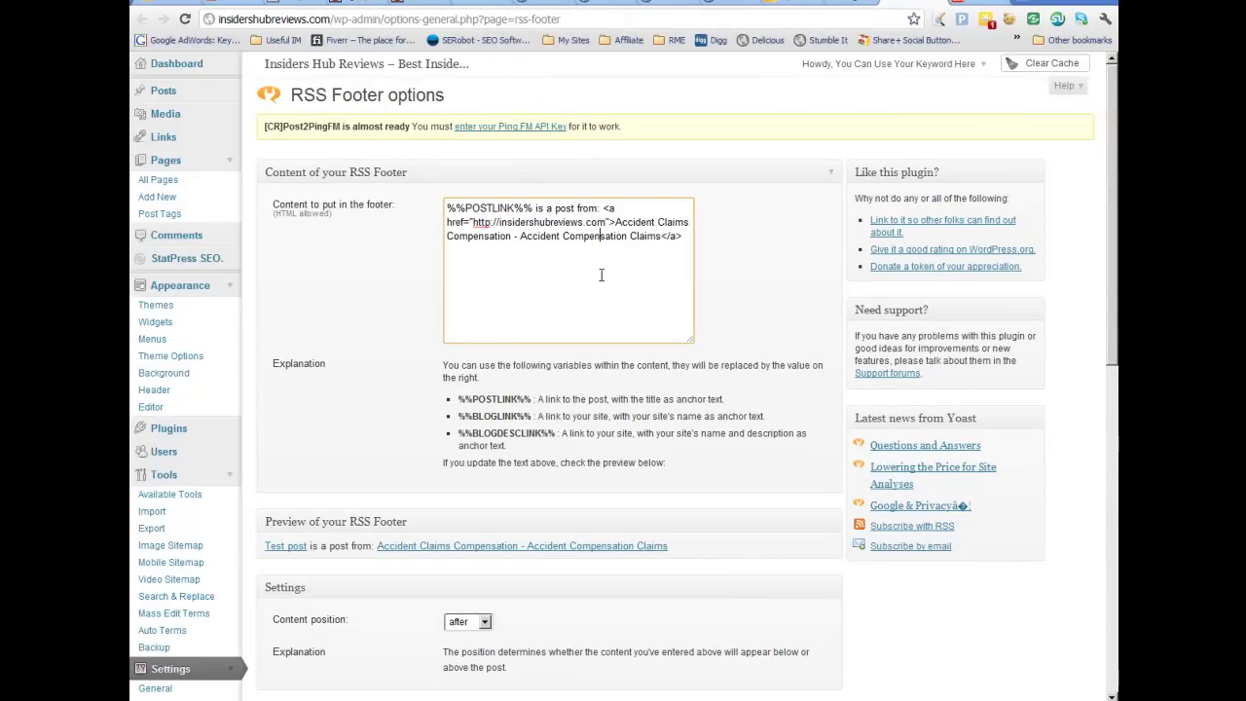
drag(615, 222, 658, 237)
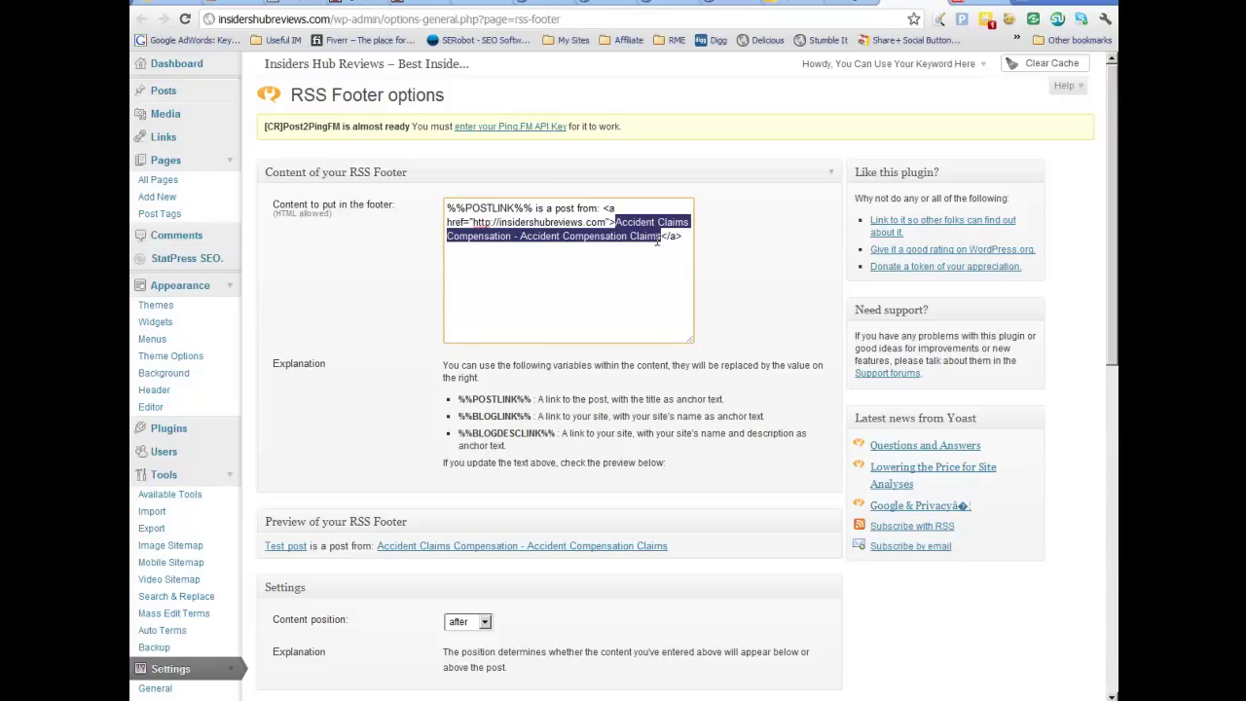
key(BackSpace)
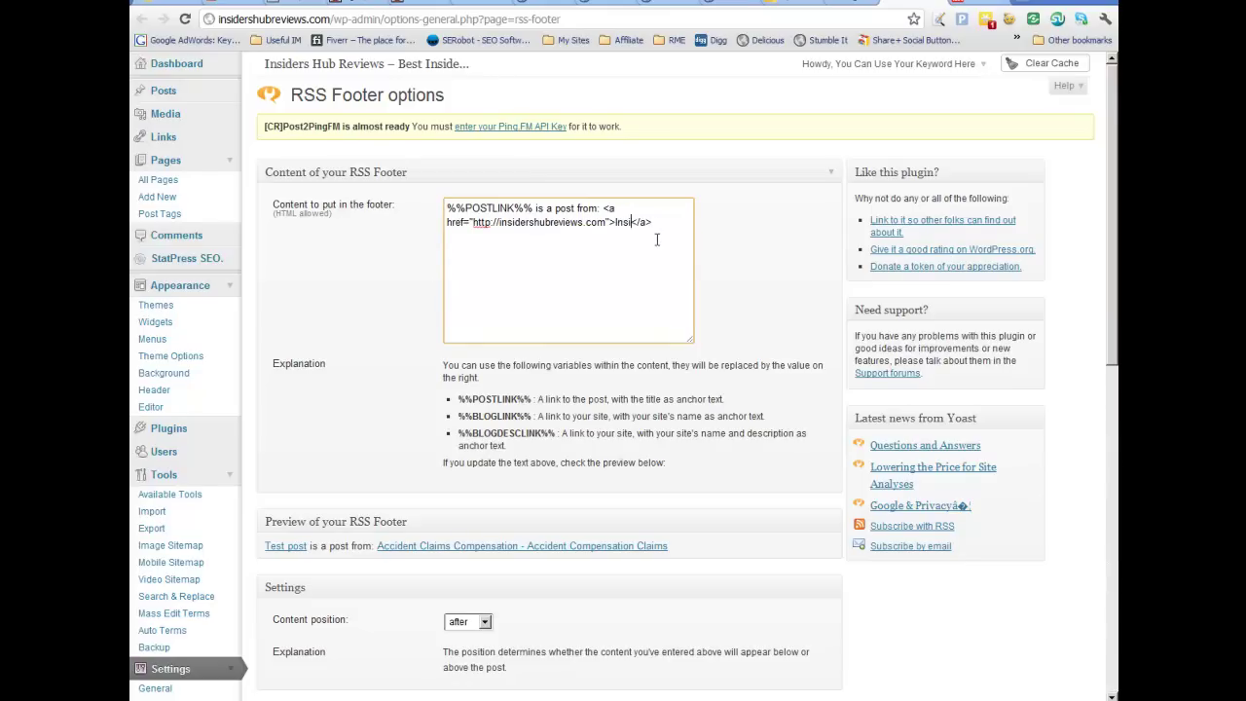
text(Insider Hub Reviews - InsiderHub Bonus)
scroll(721, 273, down, 3)
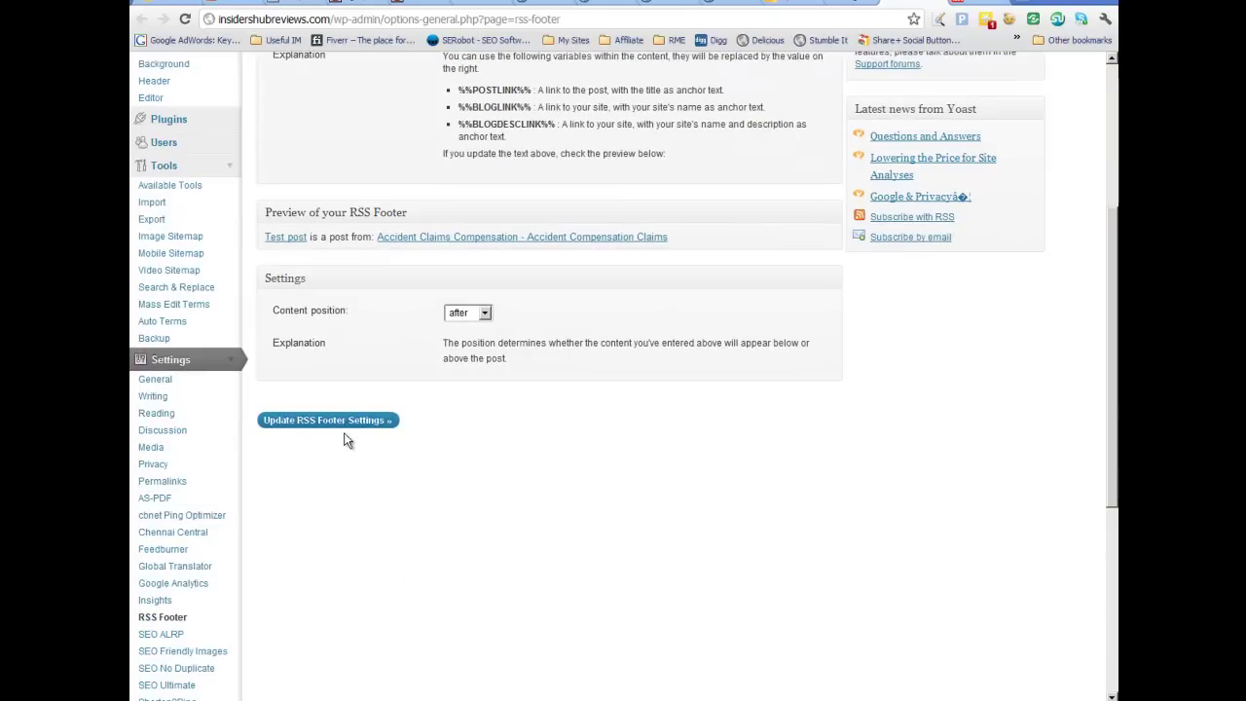
click(342, 424)
click(343, 422)
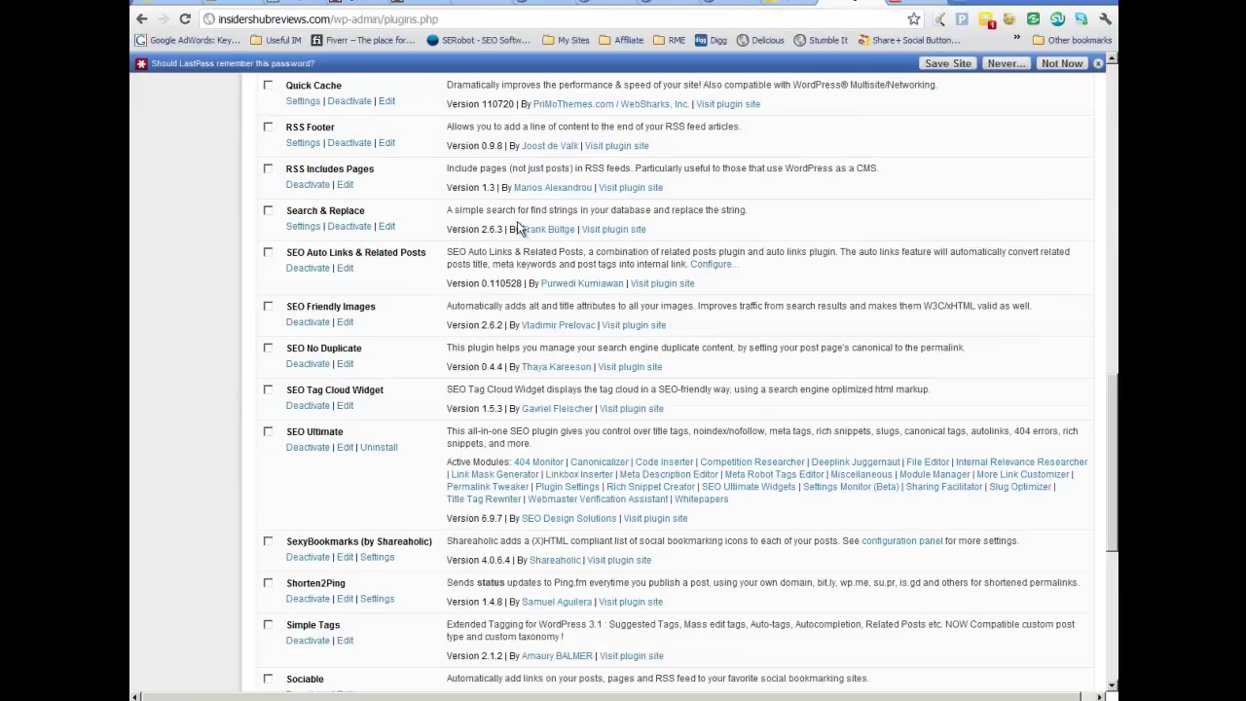
- Return to the plugins list and tick the Search & Replace plugin
scroll(517, 224, down, 2)
scroll(517, 224, up, 2)
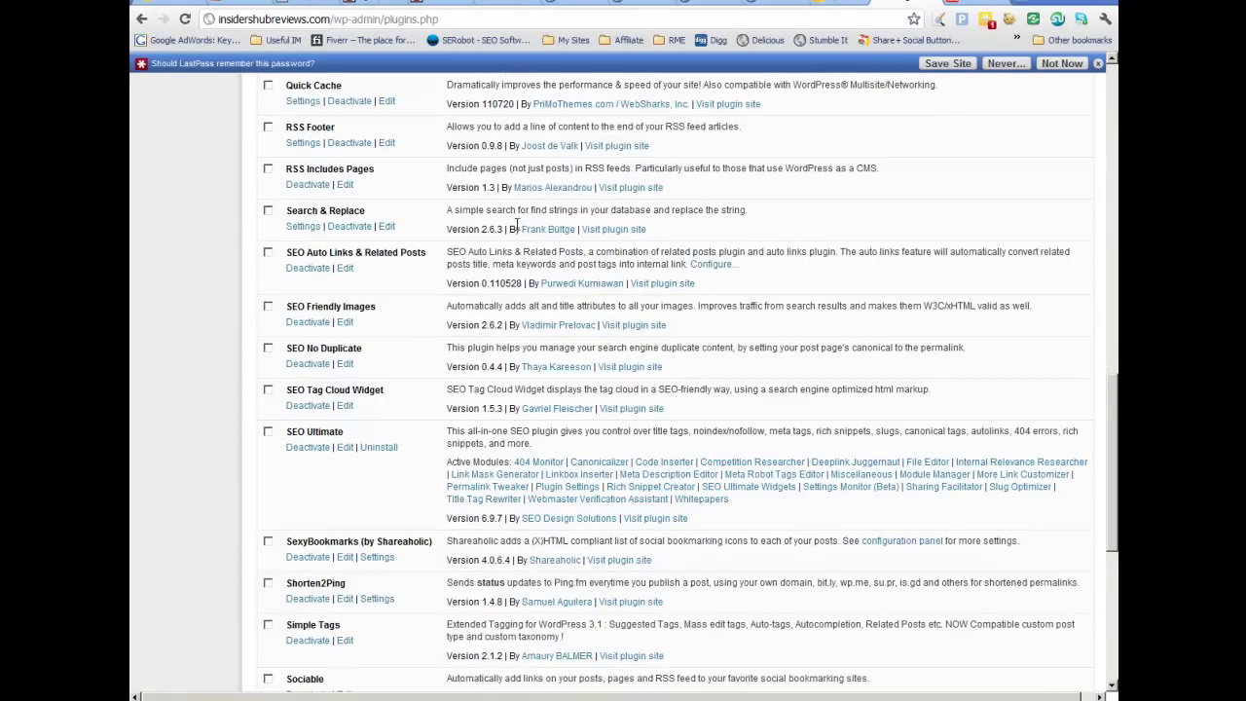
scroll(353, 203, down, 2)
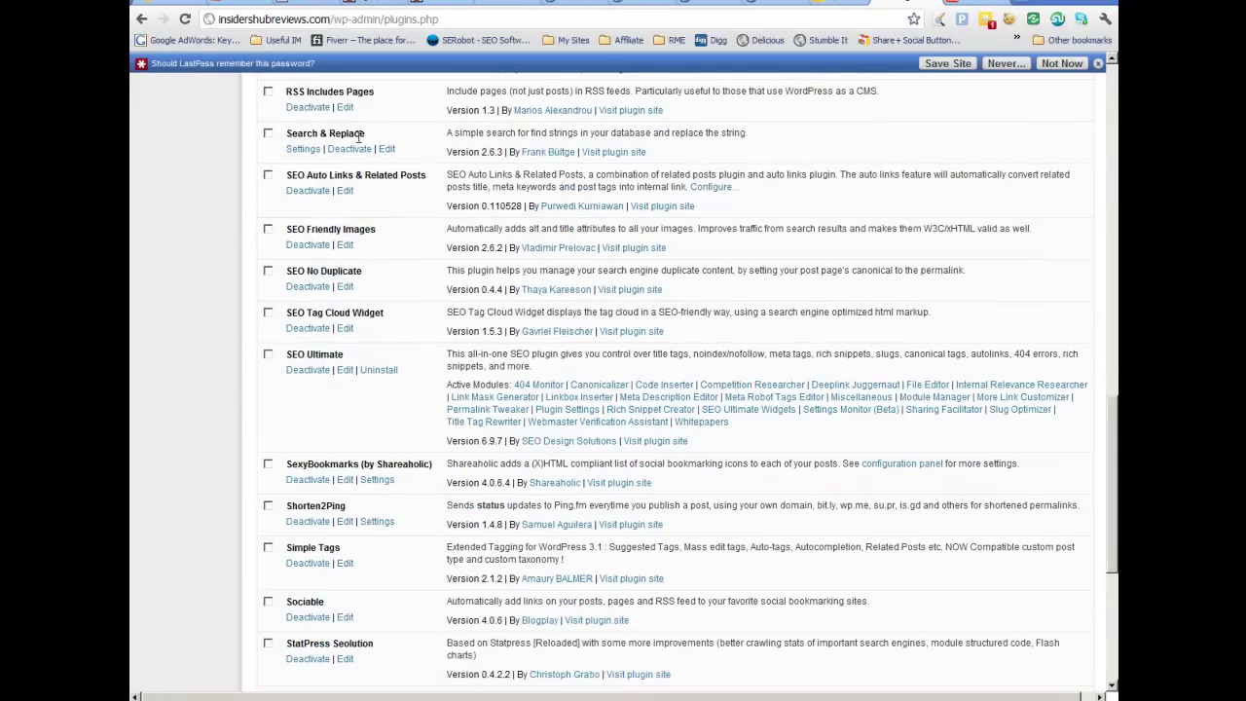
click(268, 133)
- Open the SEO Auto Links & Related Posts configuration in a separate browser tab and switch to it
right_click(700, 186)
click(756, 197)
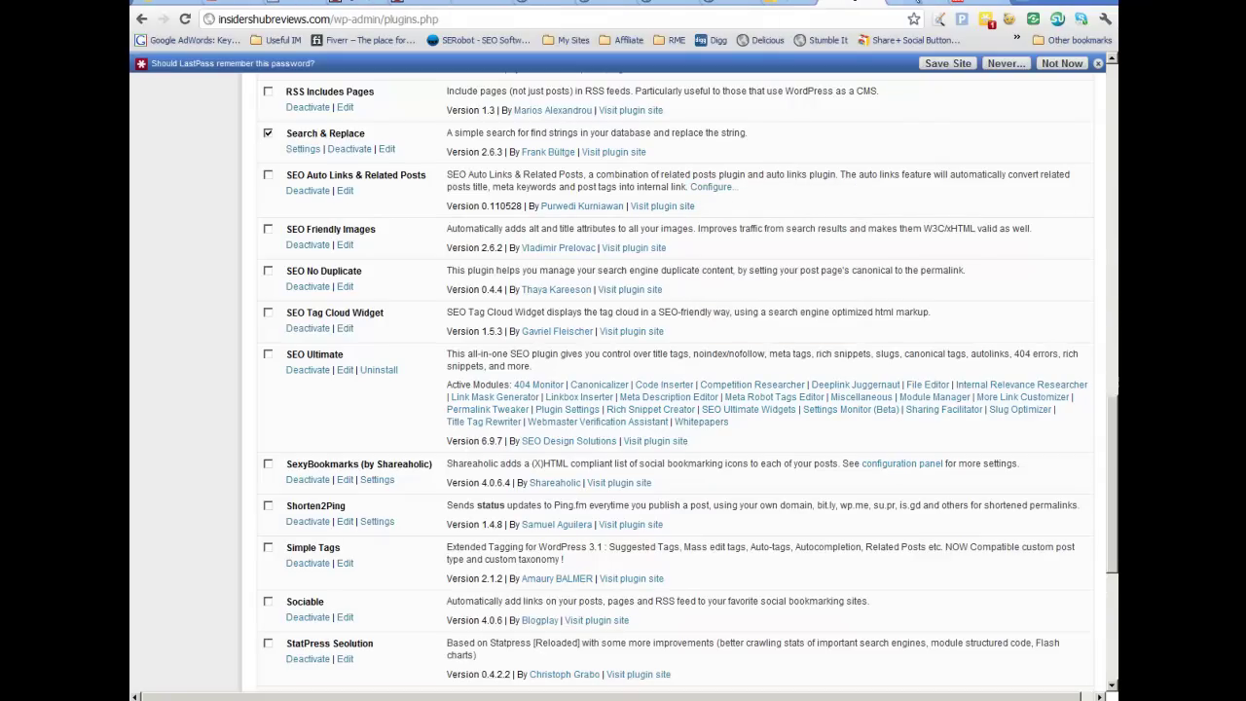
click(904, 5)
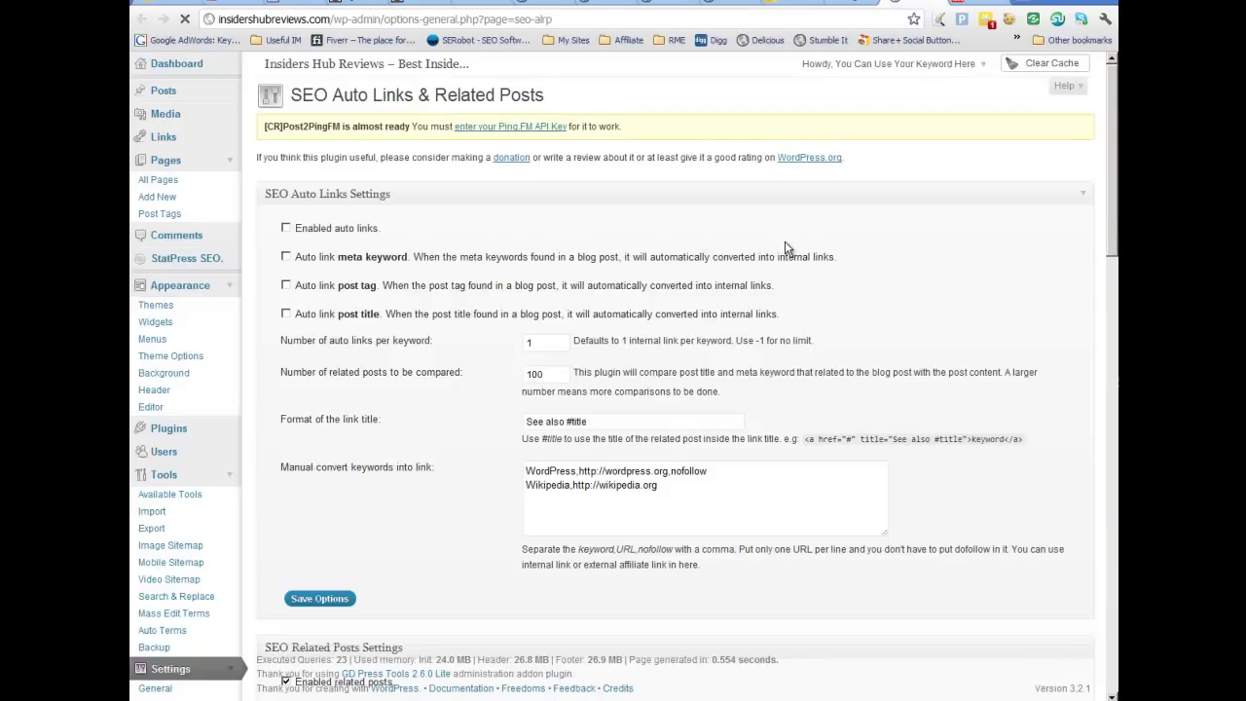
- Examine the SEO Auto Links and SEO Related Posts settings, including the output, 404 page, thumbnail and HTML tag options
scroll(788, 249, down, 1)
scroll(788, 249, up, 1)
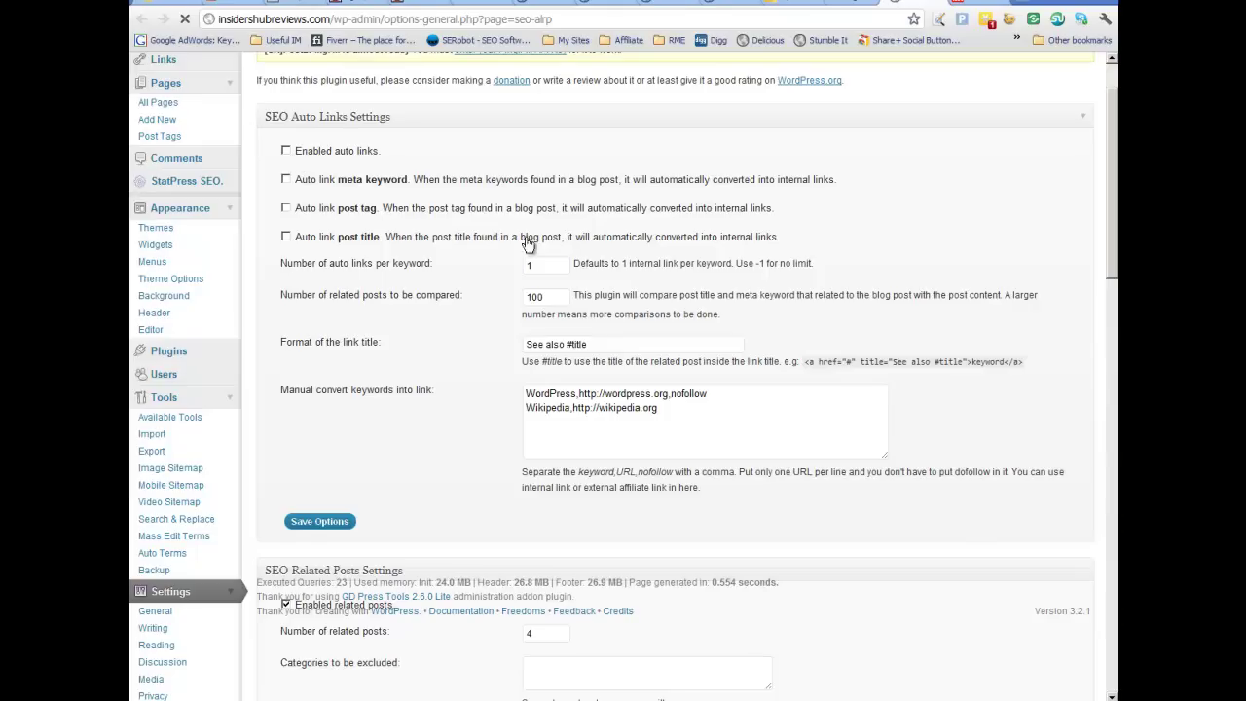
scroll(525, 243, down, 5)
scroll(529, 240, up, 4)
scroll(528, 241, down, 5)
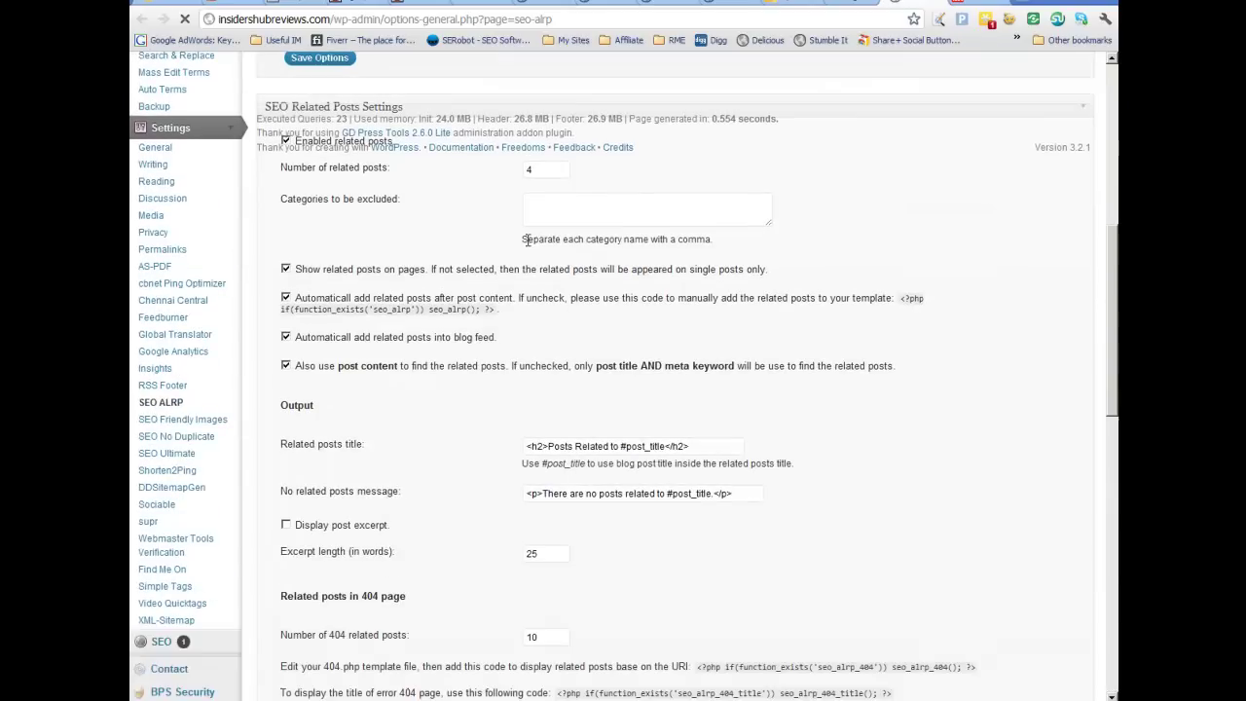
scroll(525, 241, up, 1)
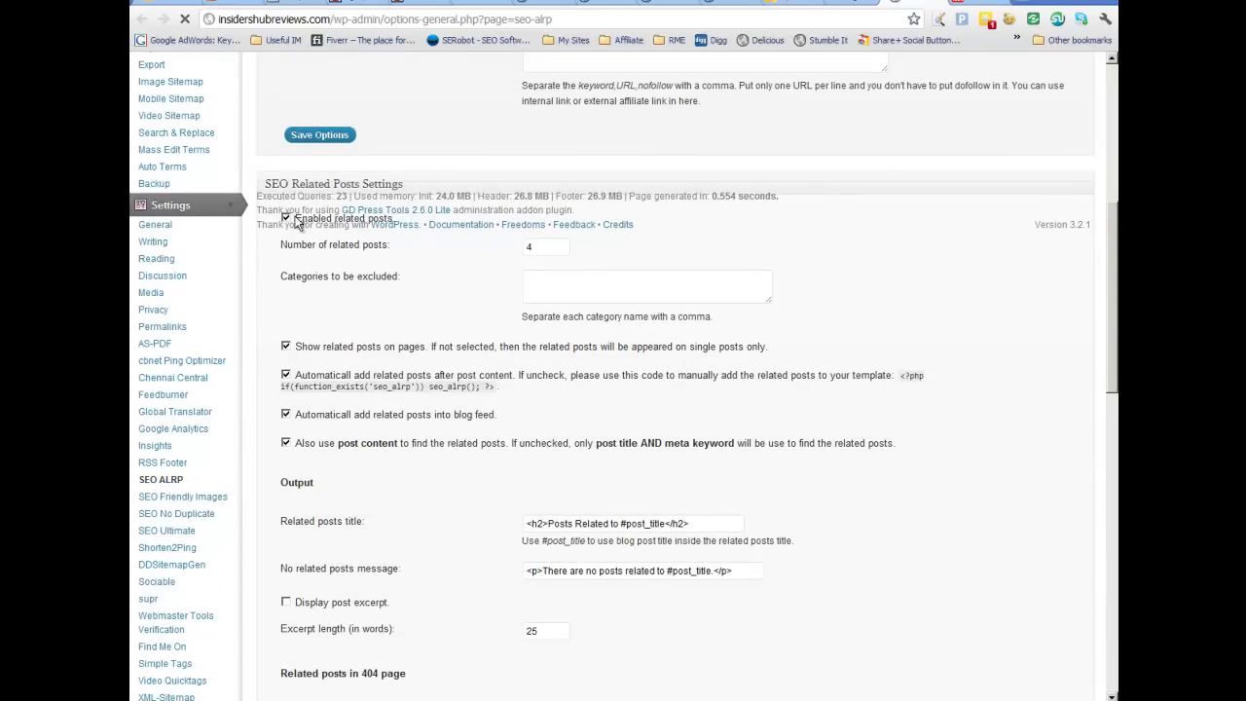
scroll(472, 291, down, 2)
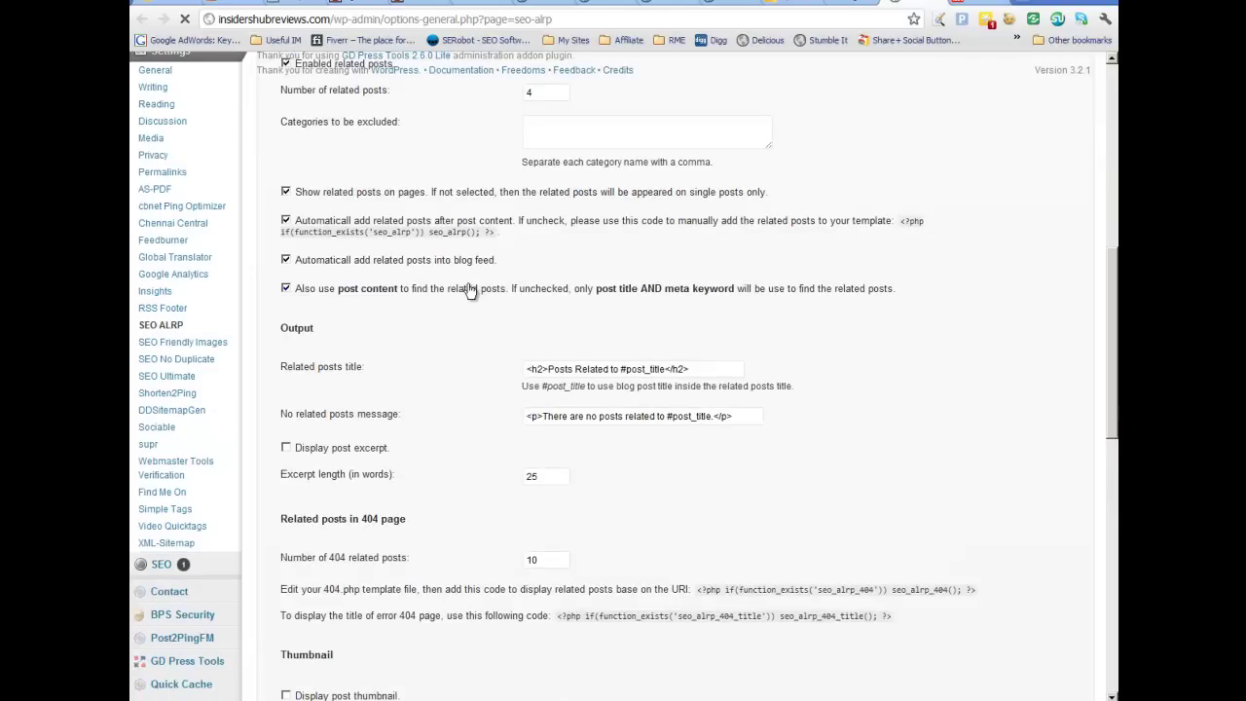
scroll(473, 292, down, 4)
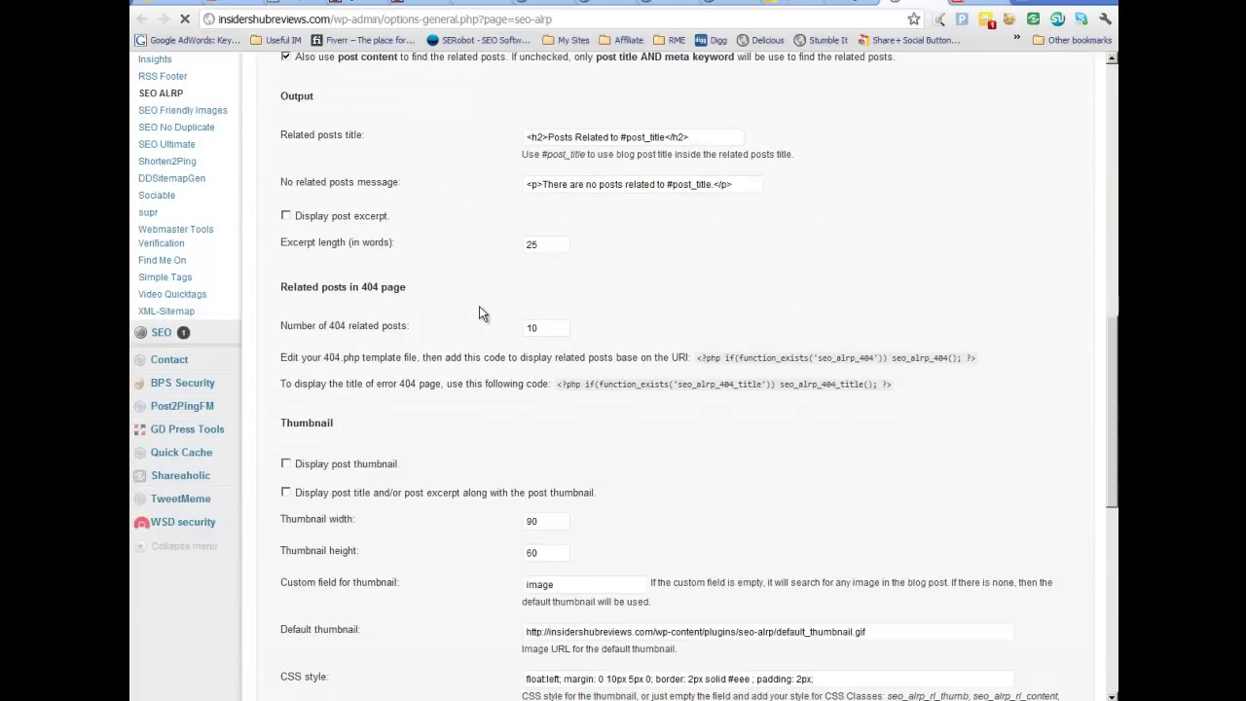
scroll(410, 228, down, 5)
scroll(411, 228, down, 3)
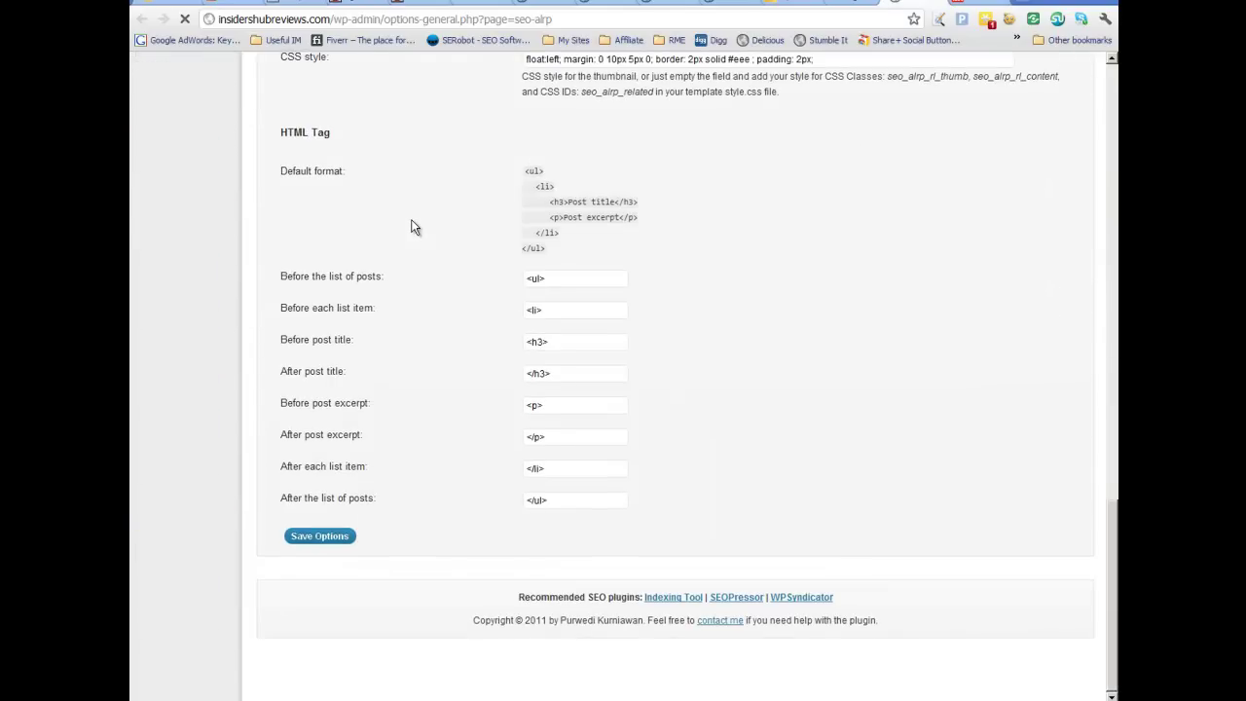
scroll(411, 224, up, 4)
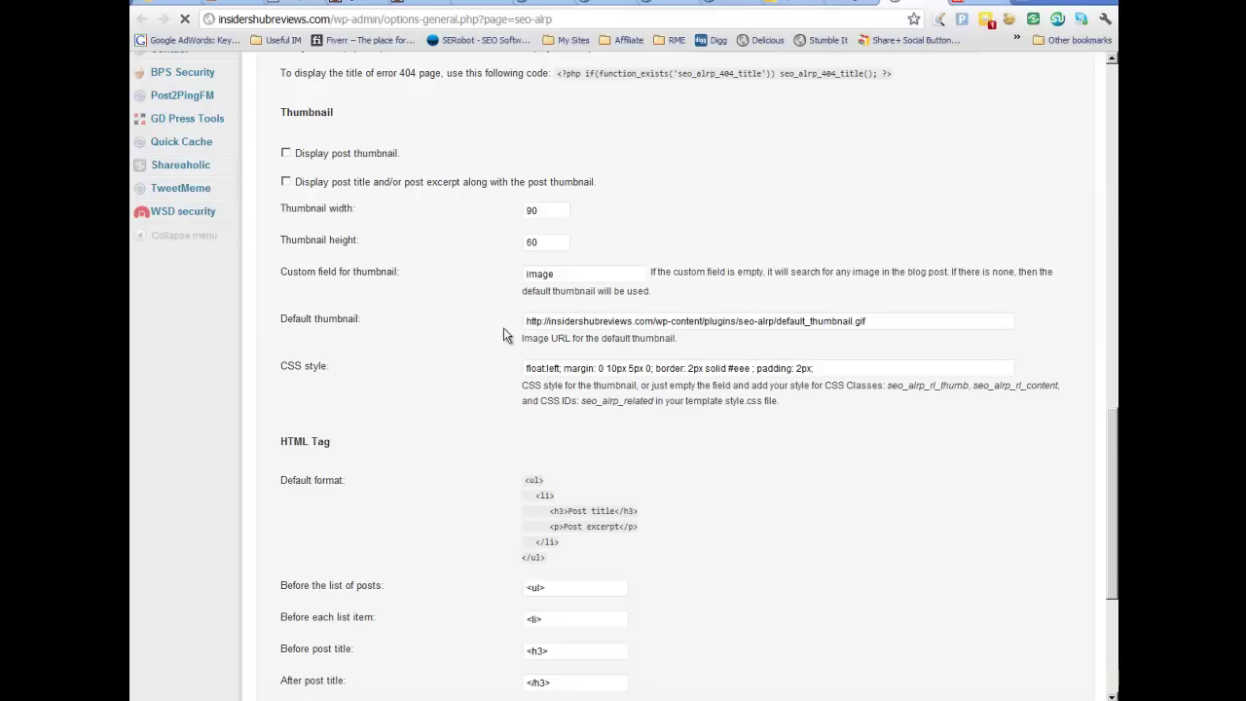
scroll(670, 302, up, 4)
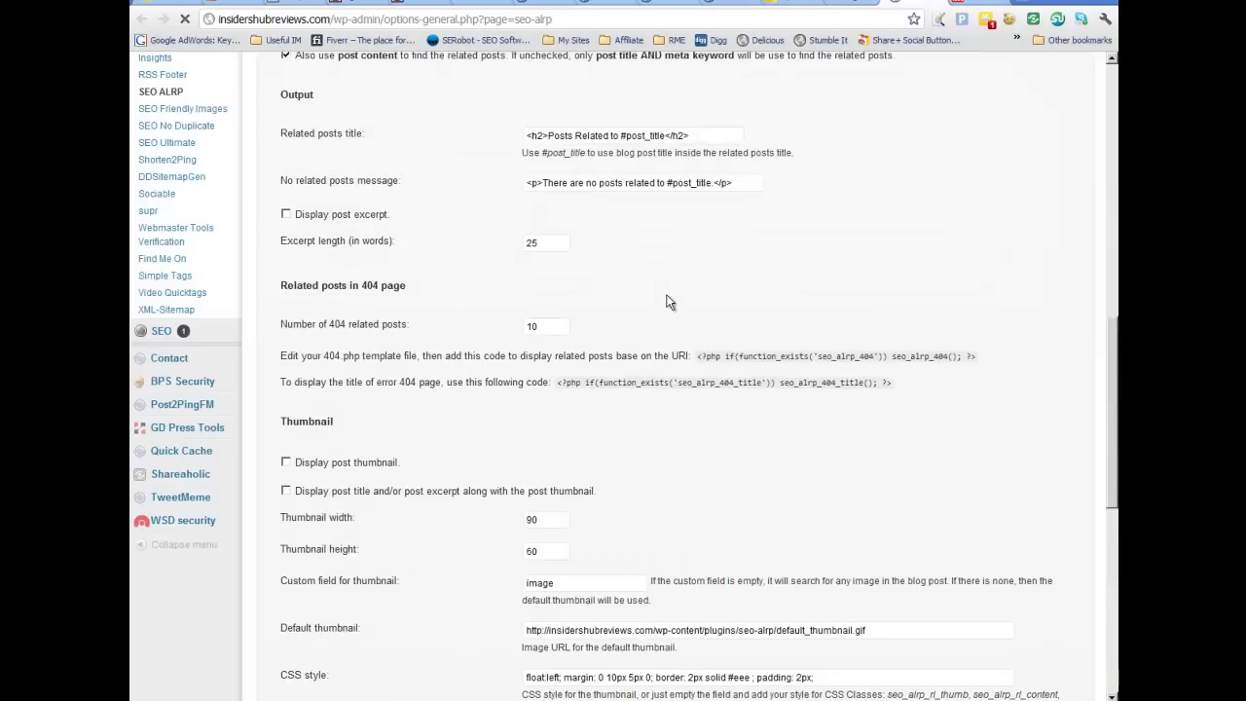
scroll(668, 297, up, 12)
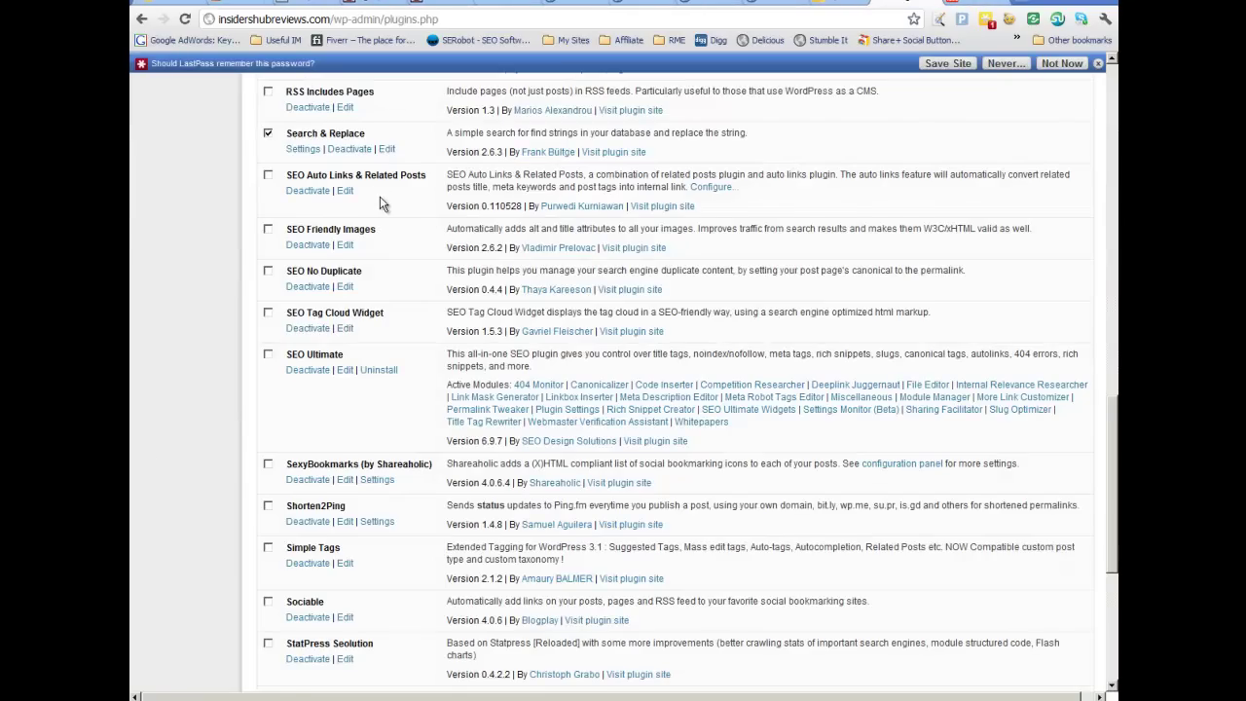
- Go down the plugins list past the SEO plugins and open the SexyBookmarks settings in a separate browser tab
scroll(370, 181, down, 1)
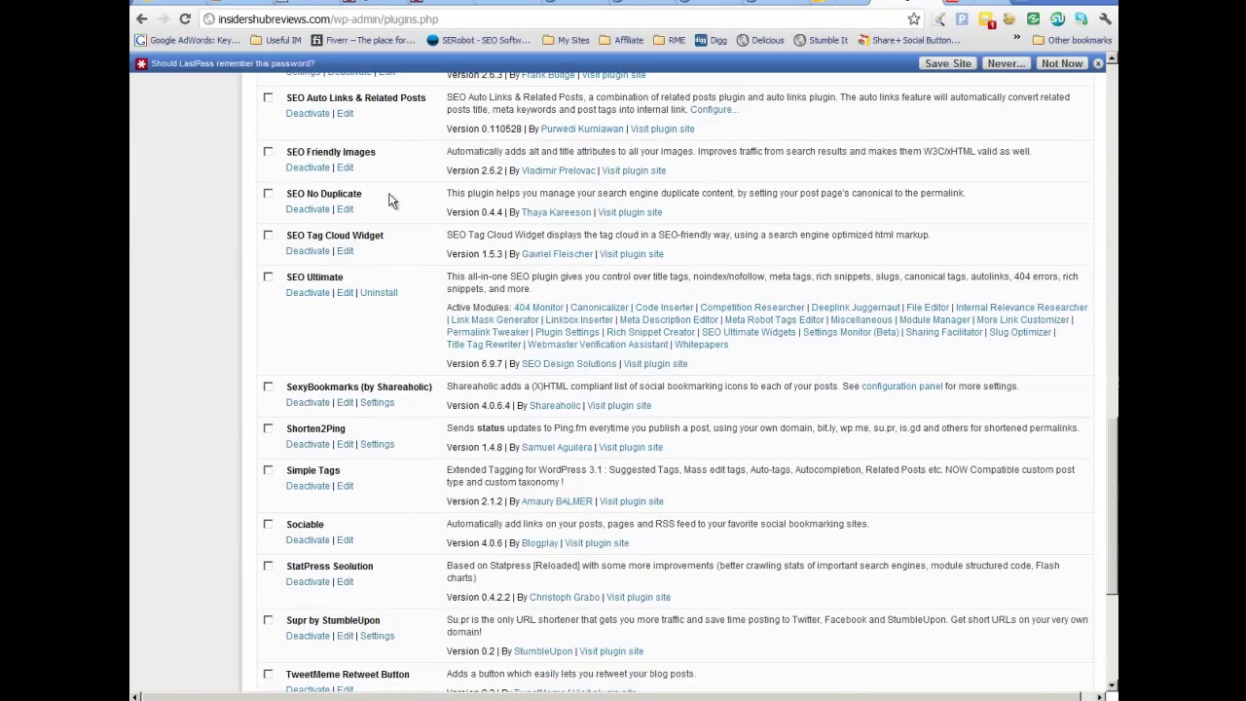
scroll(393, 200, down, 1)
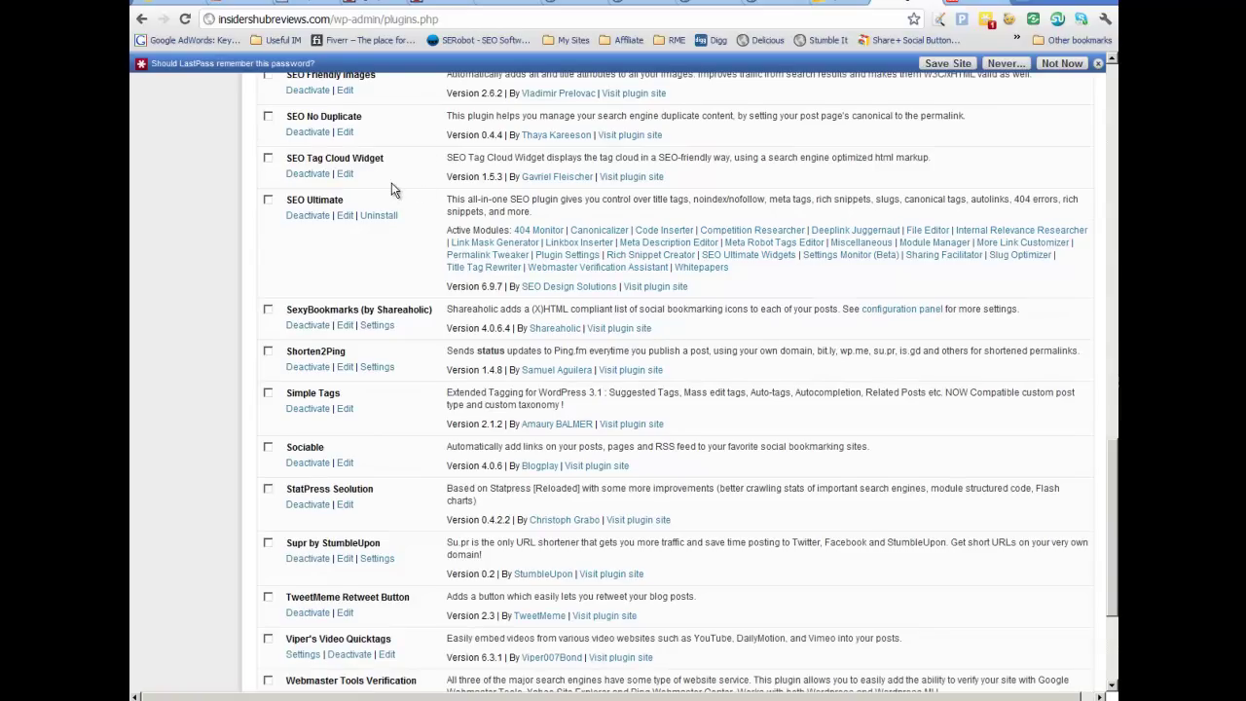
scroll(391, 182, down, 1)
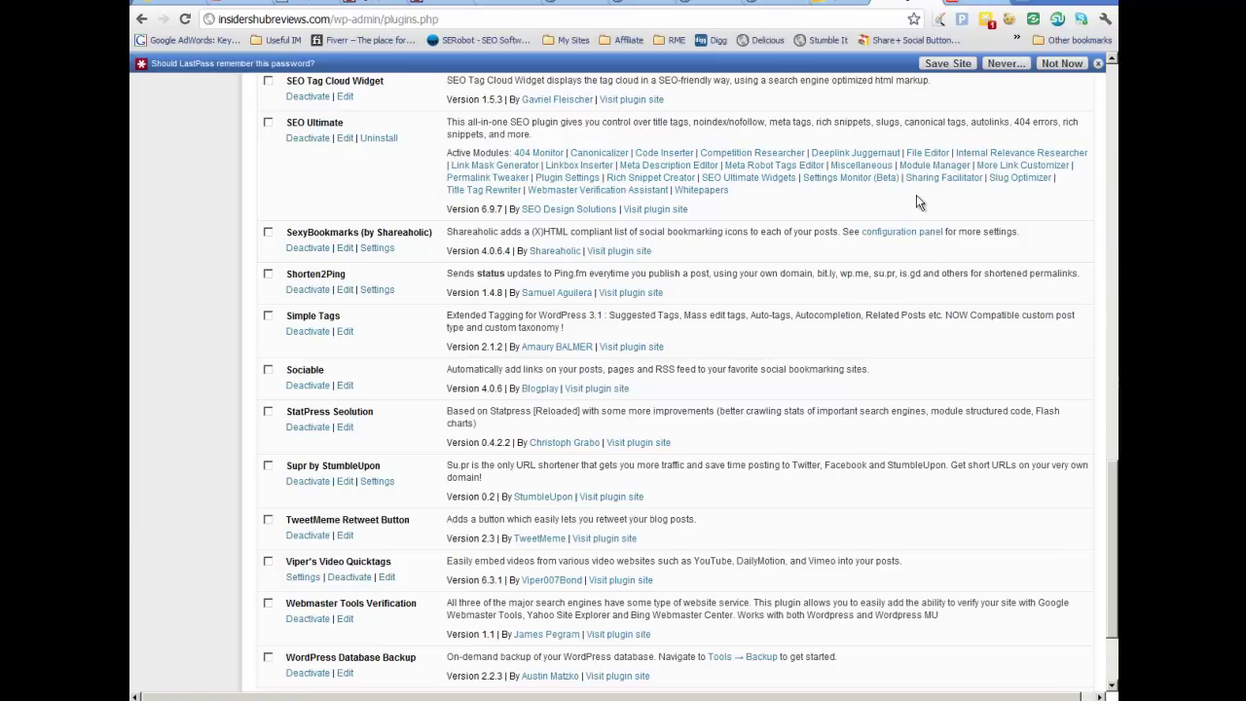
scroll(467, 207, down, 1)
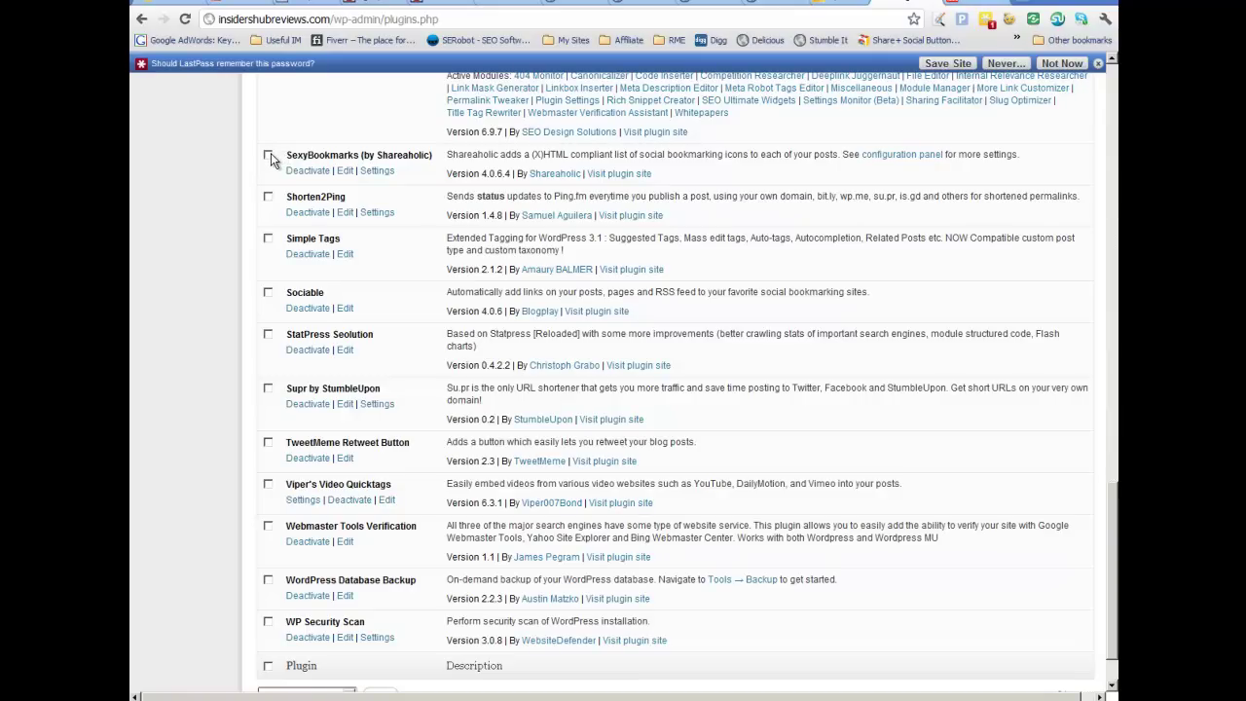
right_click(376, 170)
click(416, 176)
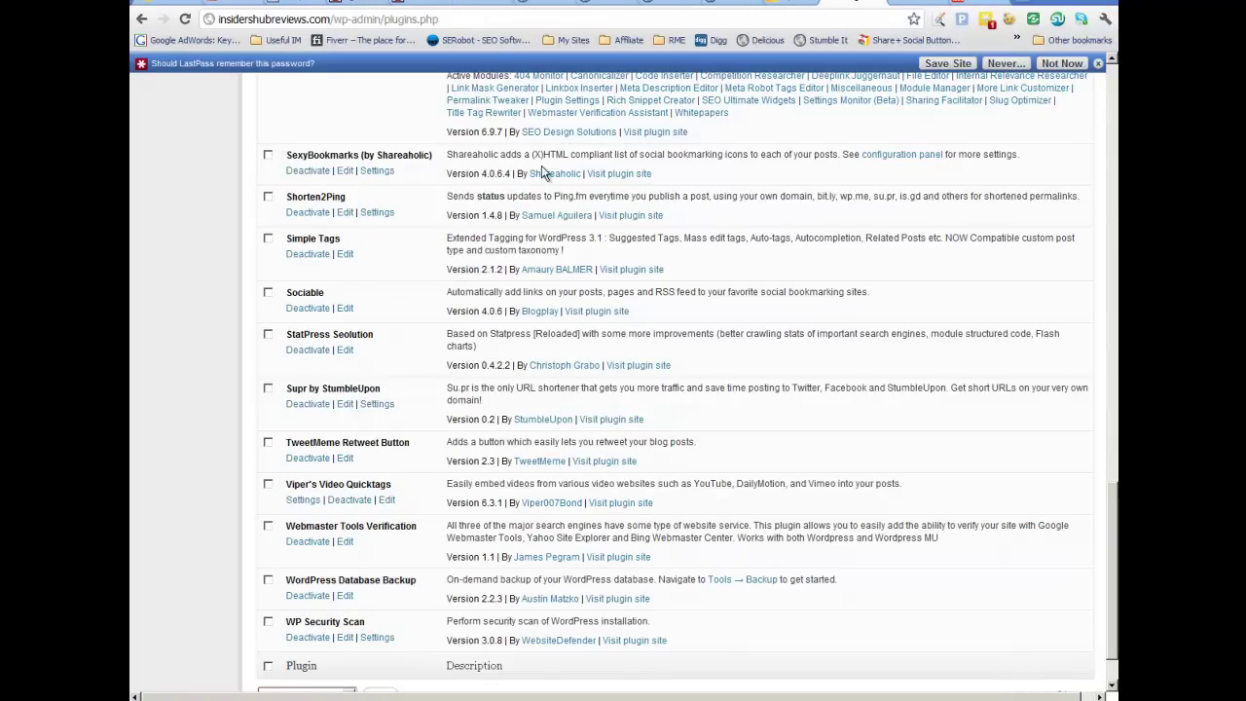
click(915, 5)
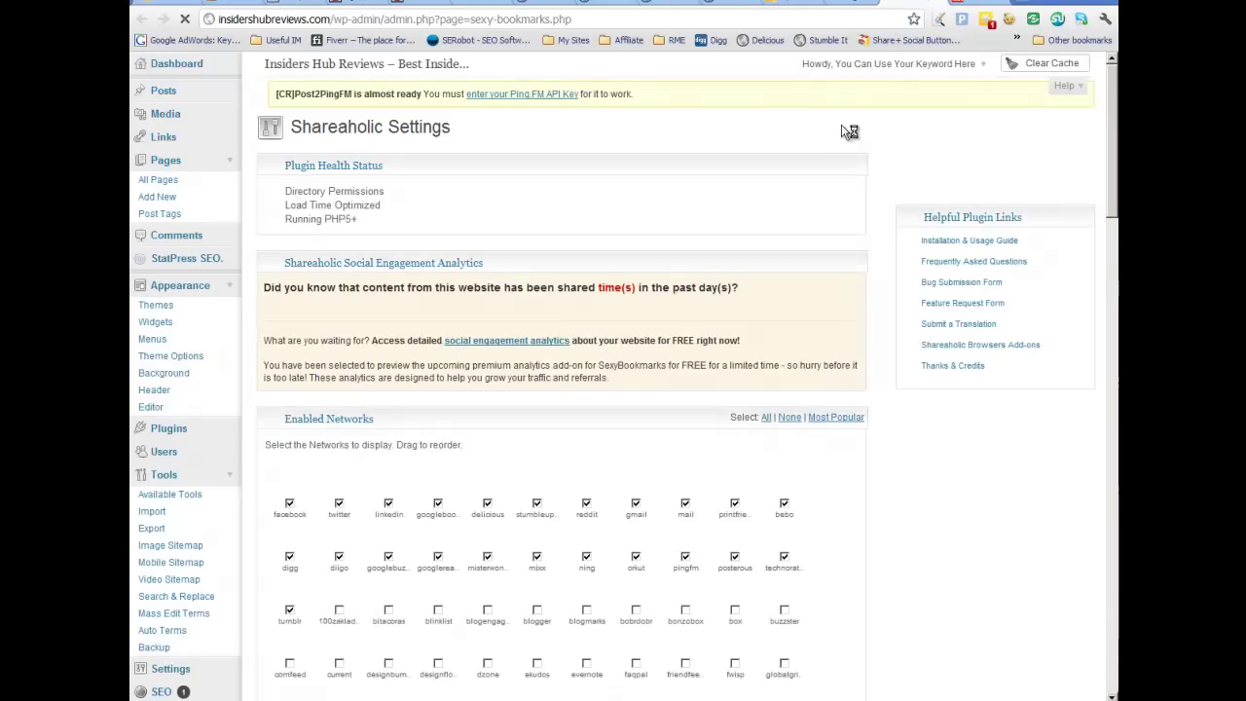
- Examine the Shareaholic enabled networks, additional buttons and functionality settings, and return to the plugins list
scroll(789, 216, down, 5)
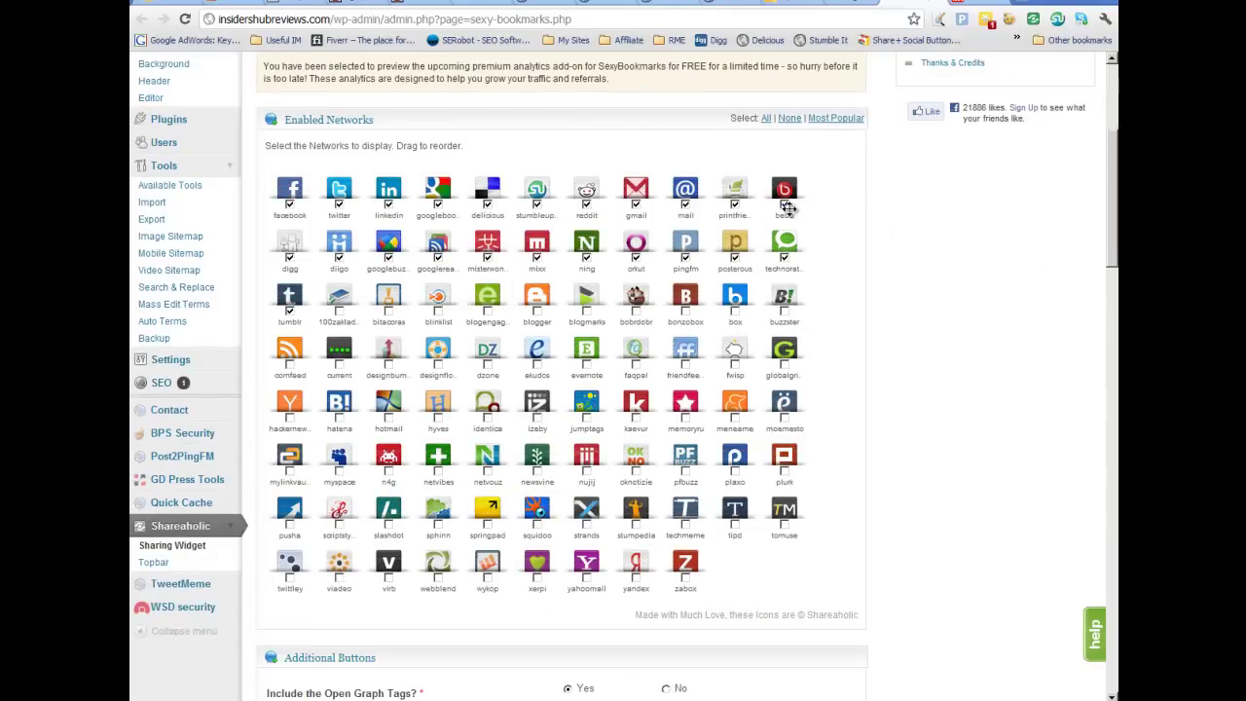
scroll(866, 311, down, 6)
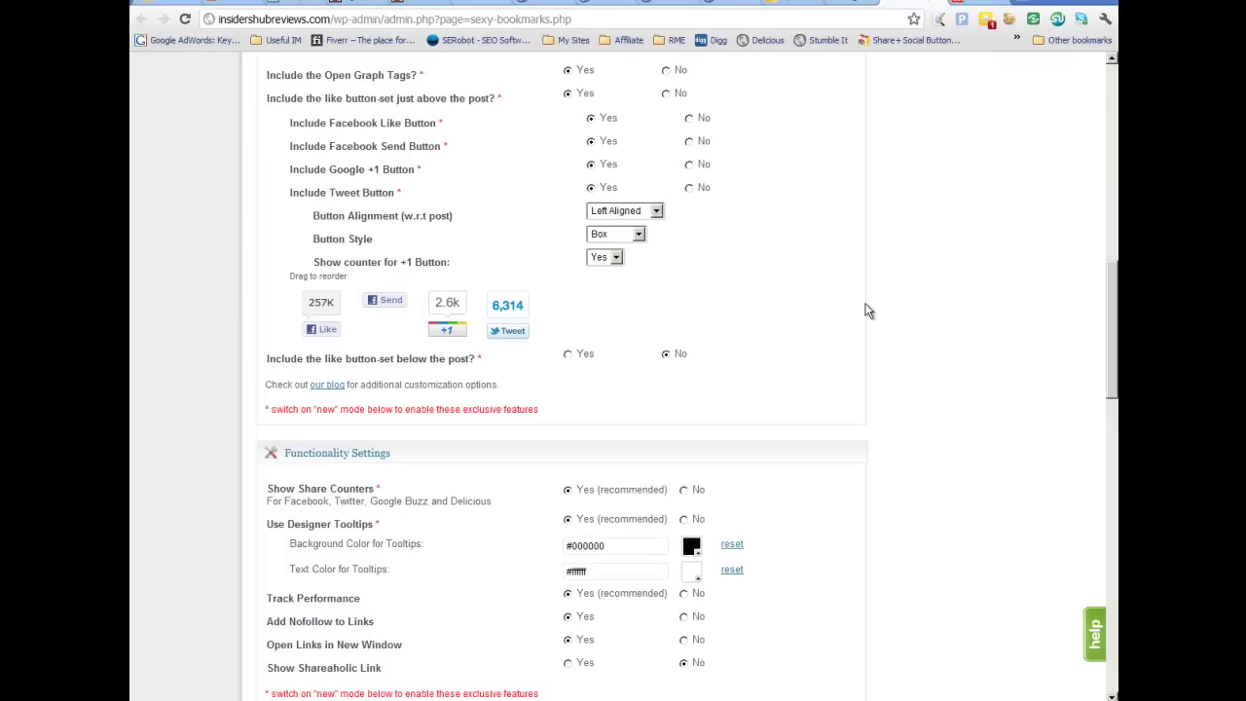
scroll(868, 303, down, 10)
scroll(865, 297, up, 3)
scroll(862, 292, up, 9)
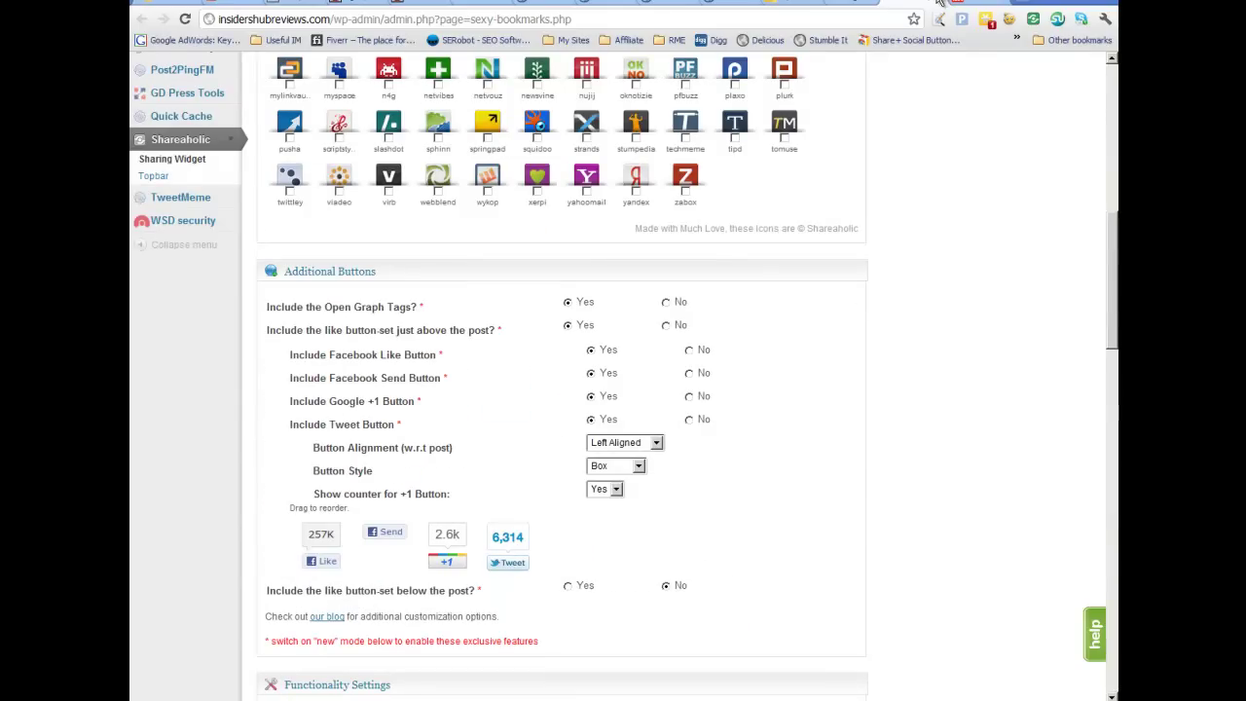
click(937, 4)
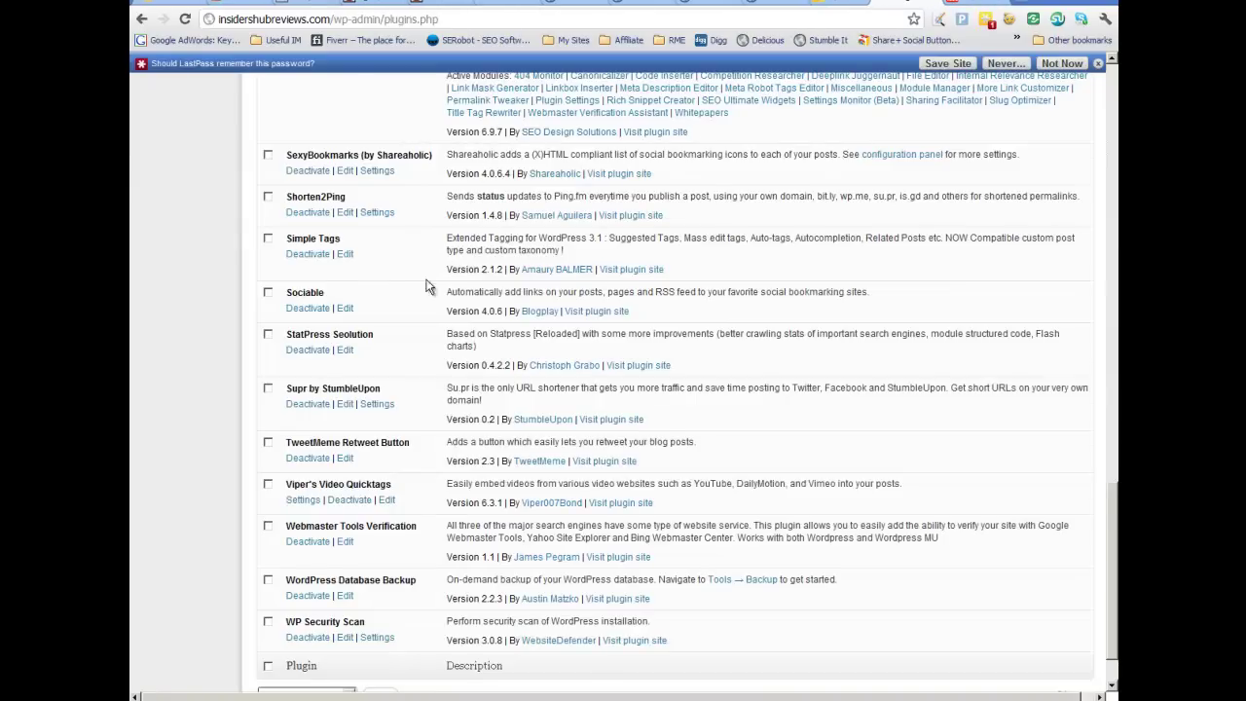
- Look over the remaining installed plugins, from the SEO plugins down to WP Security Scan
scroll(435, 291, down, 1)
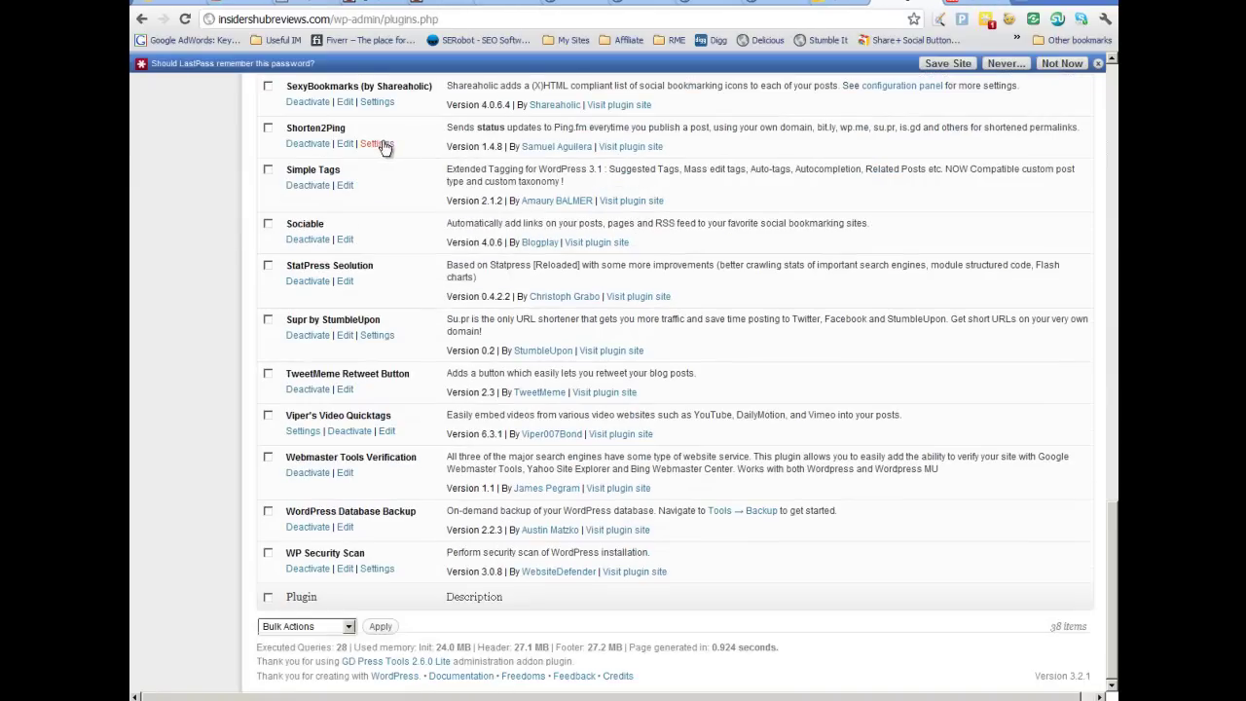
scroll(385, 146, up, 1)
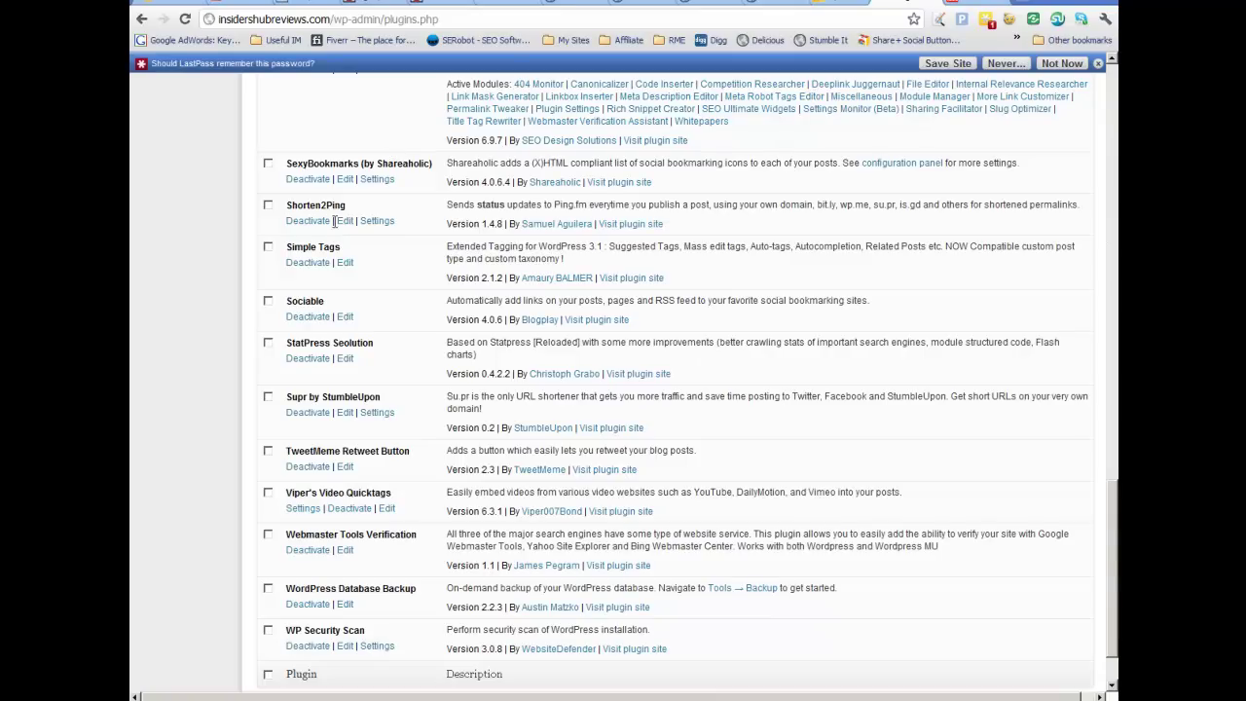
scroll(360, 199, down, 1)
scroll(362, 195, up, 5)
scroll(363, 199, up, 4)
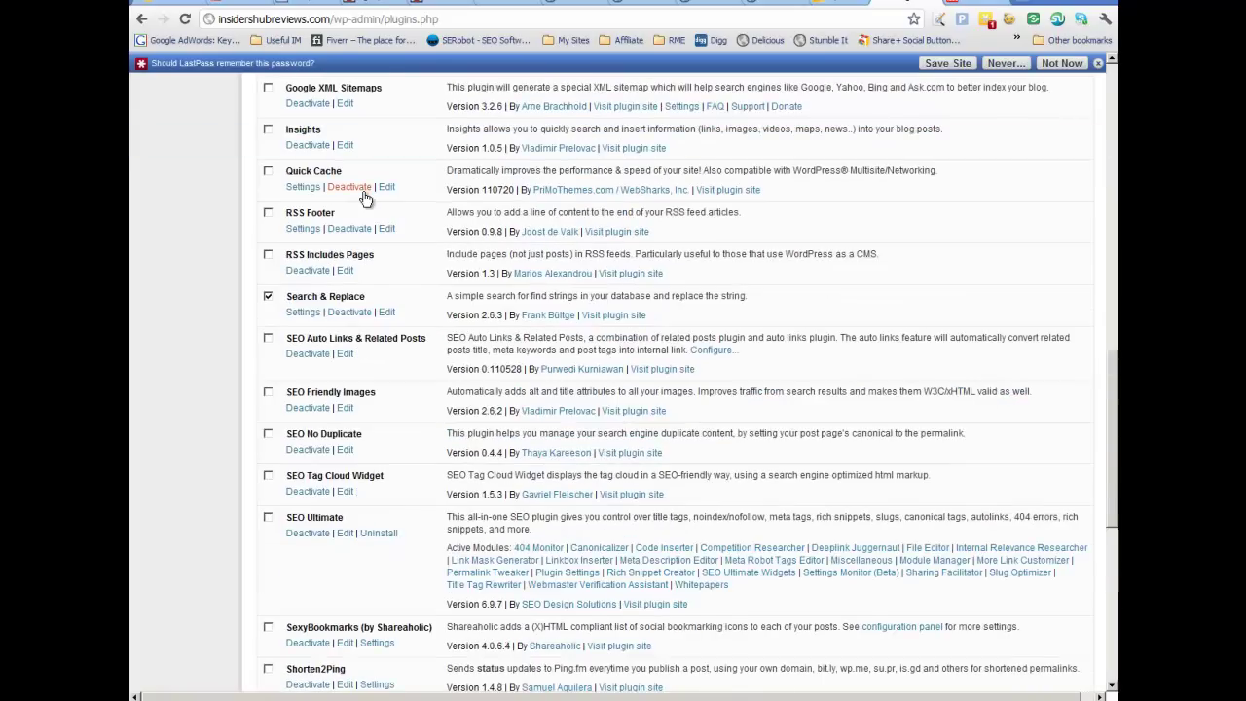
scroll(363, 199, down, 4)
scroll(363, 198, down, 4)
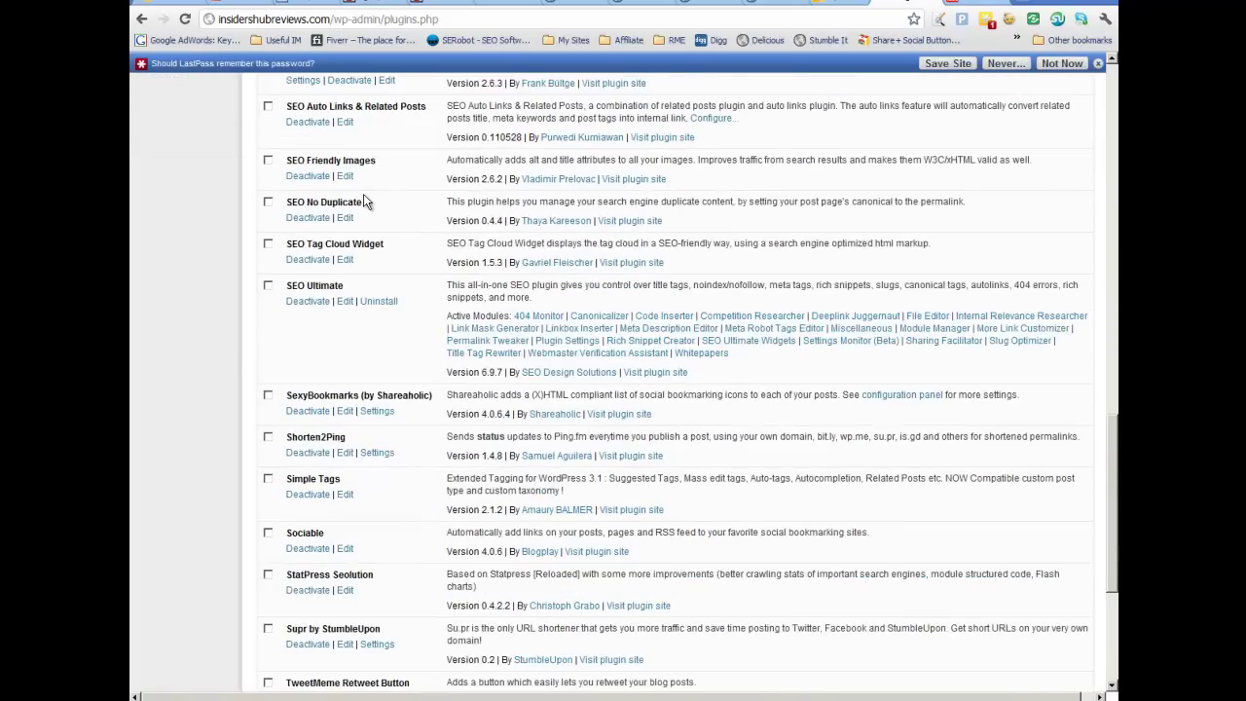
scroll(365, 199, up, 5)
scroll(364, 201, down, 6)
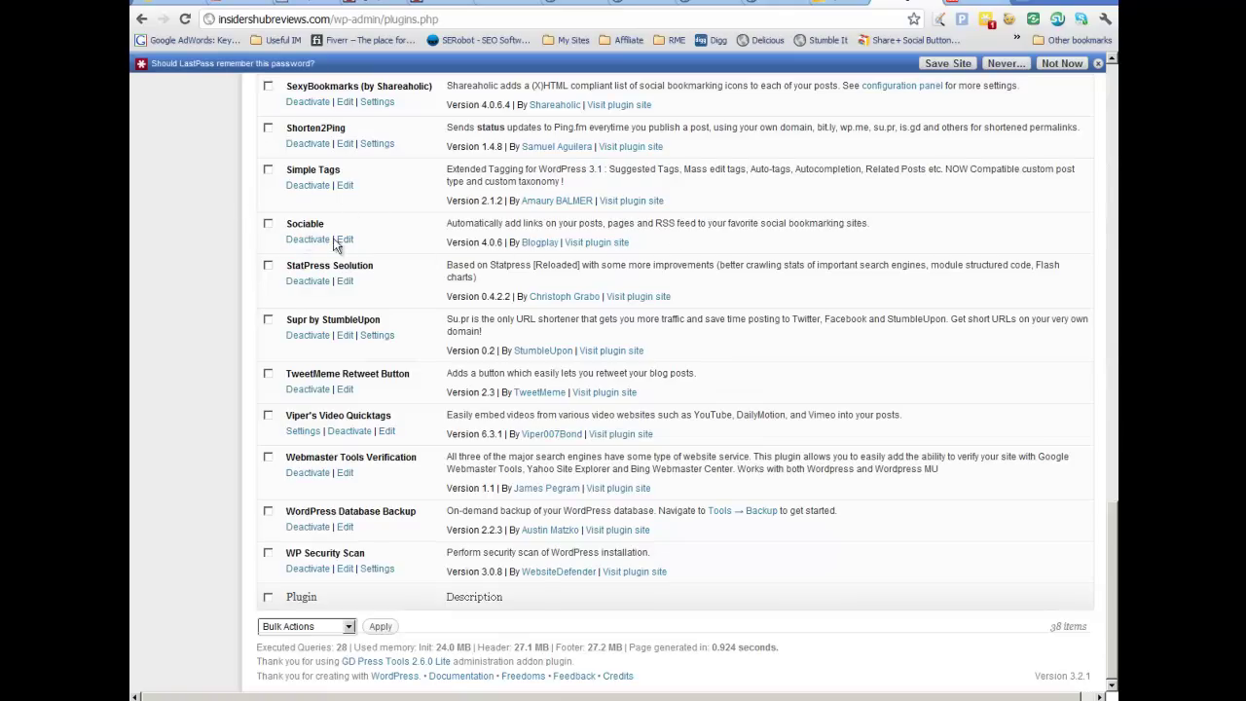
- Mark the Sociable plugin for a bulk action and try to open the Supr by StumbleUpon settings in a separate browser tab
click(268, 224)
right_click(380, 336)
click(408, 344)
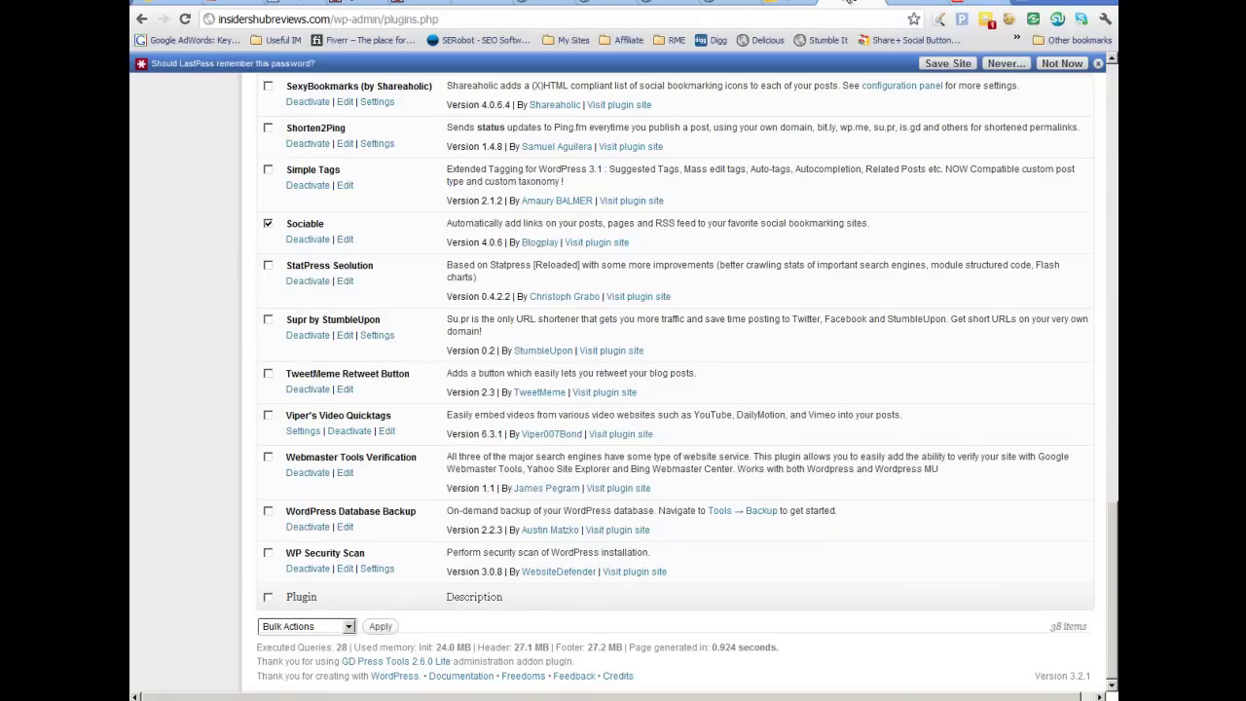
click(912, 3)
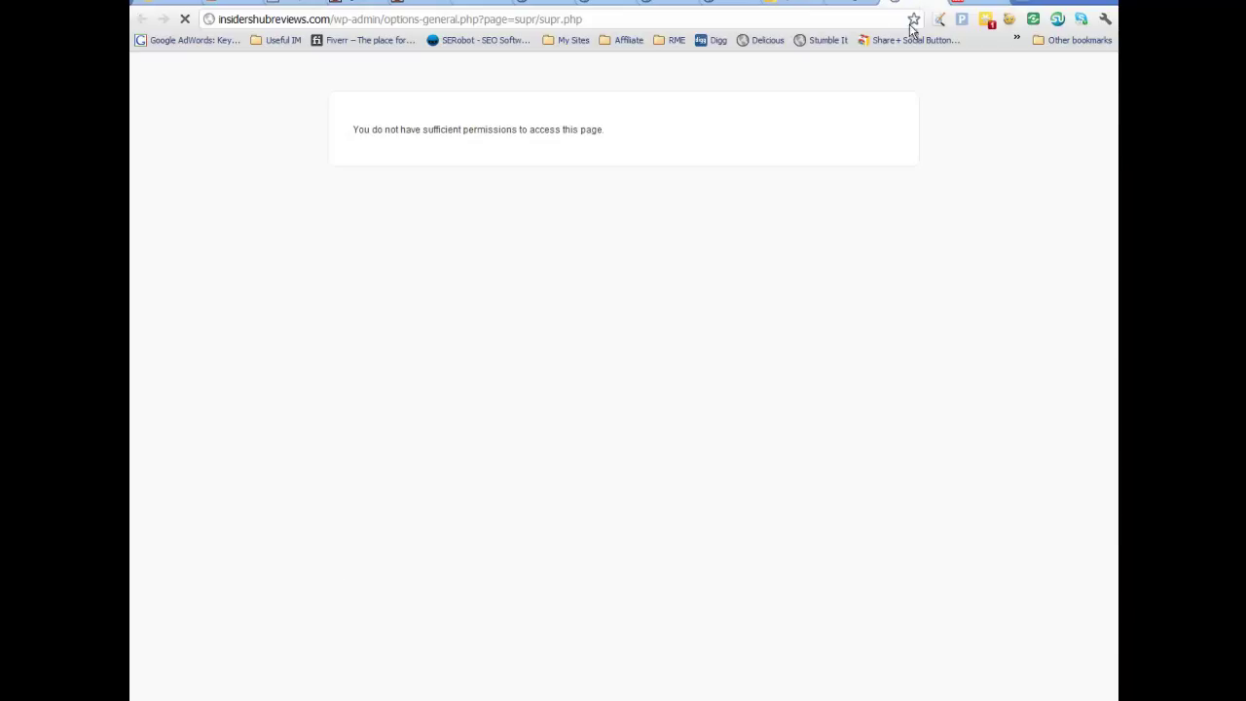
click(934, 5)
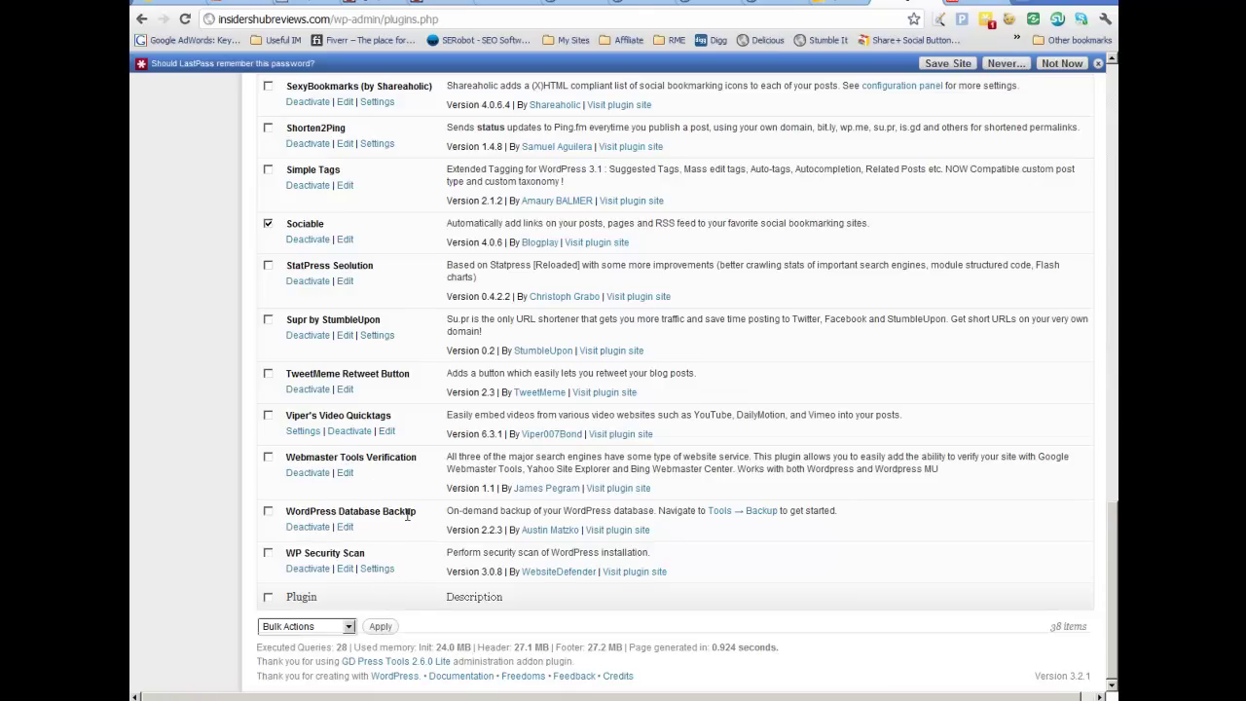
- Open the WordPress Database Backup tool in a separate browser tab and bulk-deactivate the marked Search & Replace and Sociable plugins
right_click(732, 512)
click(767, 521)
click(348, 628)
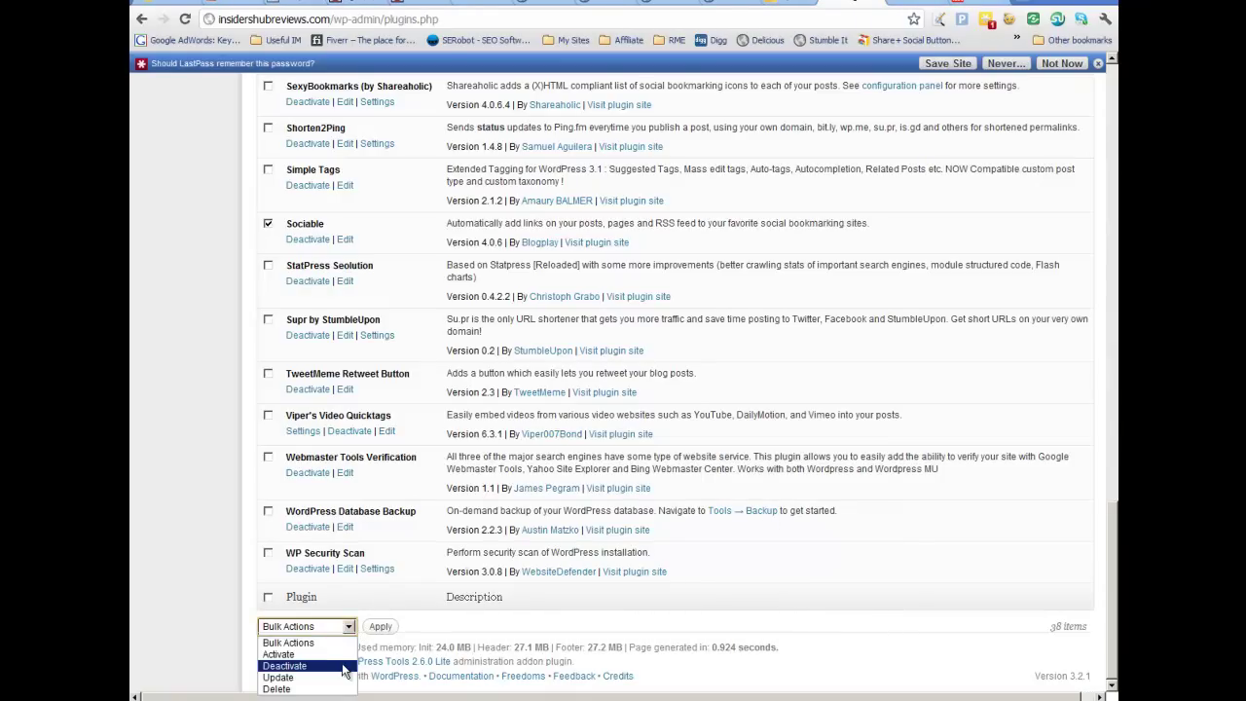
click(342, 668)
click(379, 628)
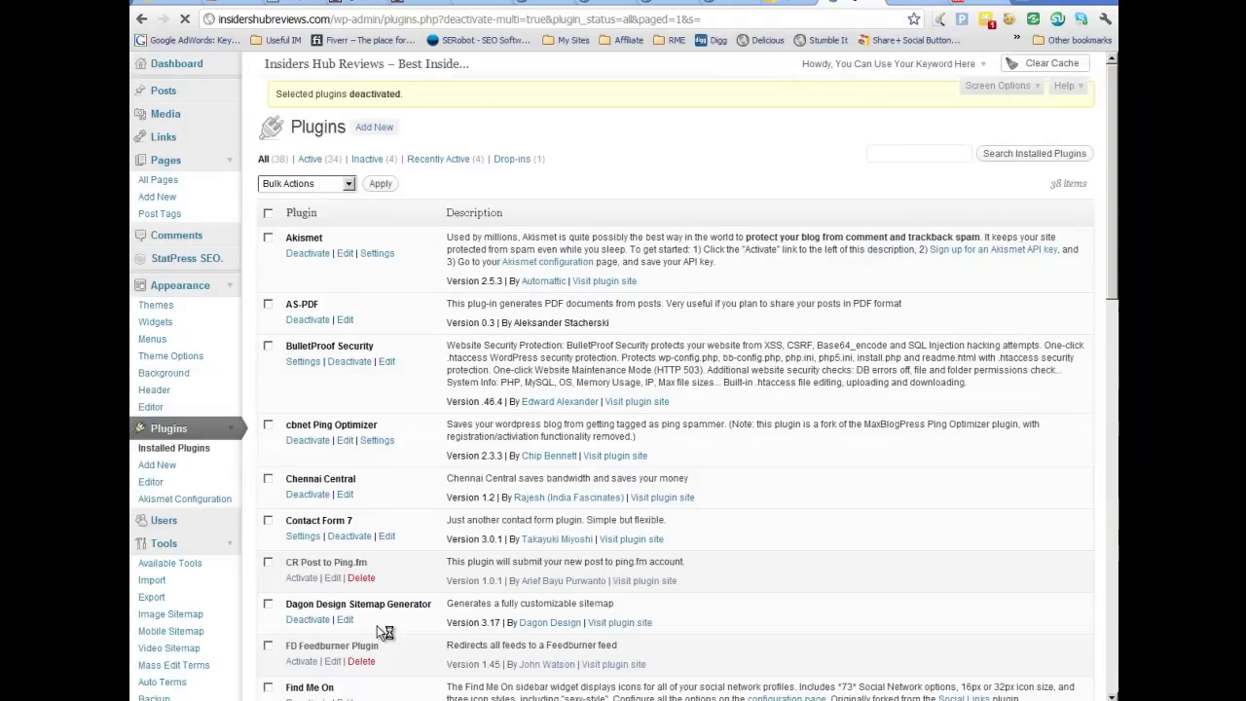
- Delete all inactive plugins: CR Post to Ping.fm, FD Feedburner Plugin, Search & Replace and Sociable, including their files
click(366, 190)
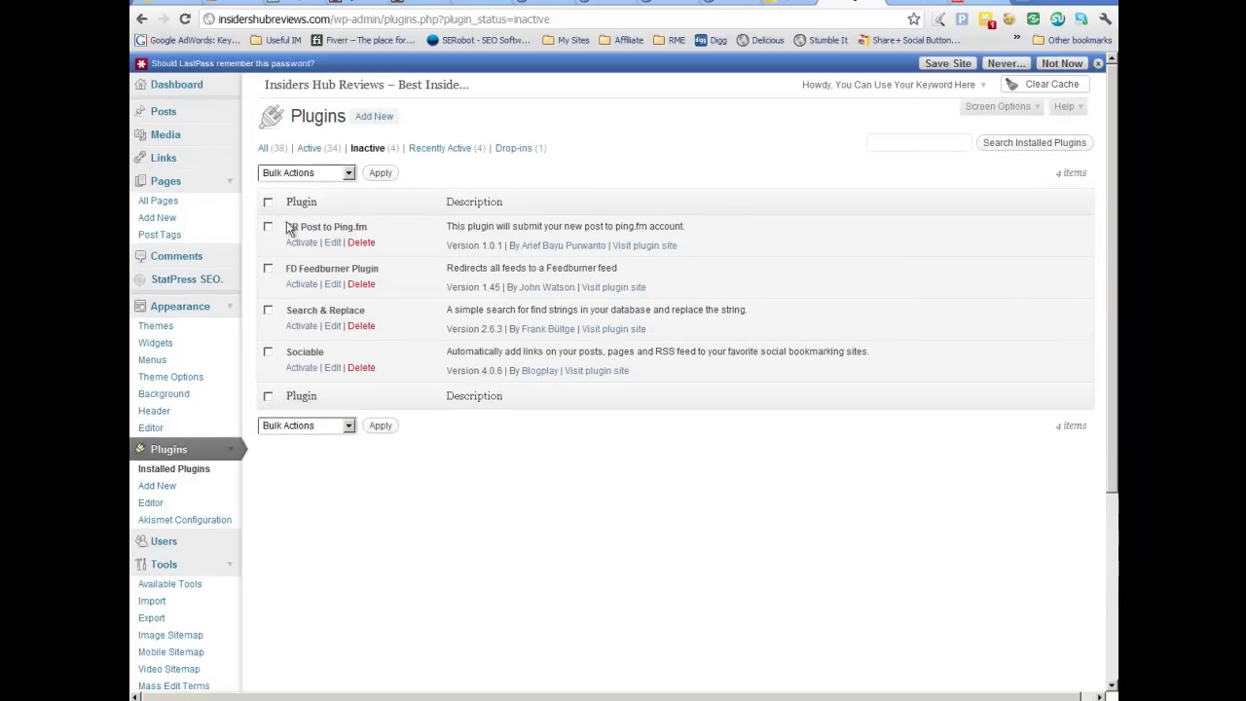
click(268, 202)
click(348, 172)
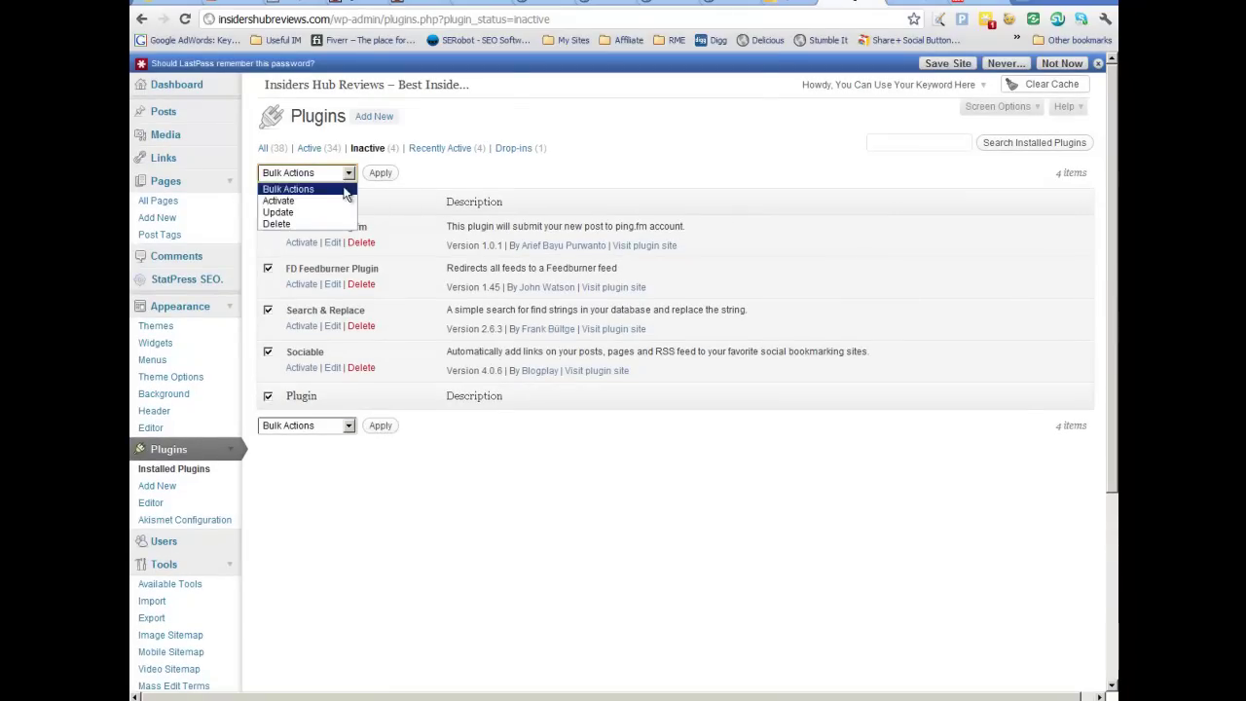
click(292, 223)
click(378, 173)
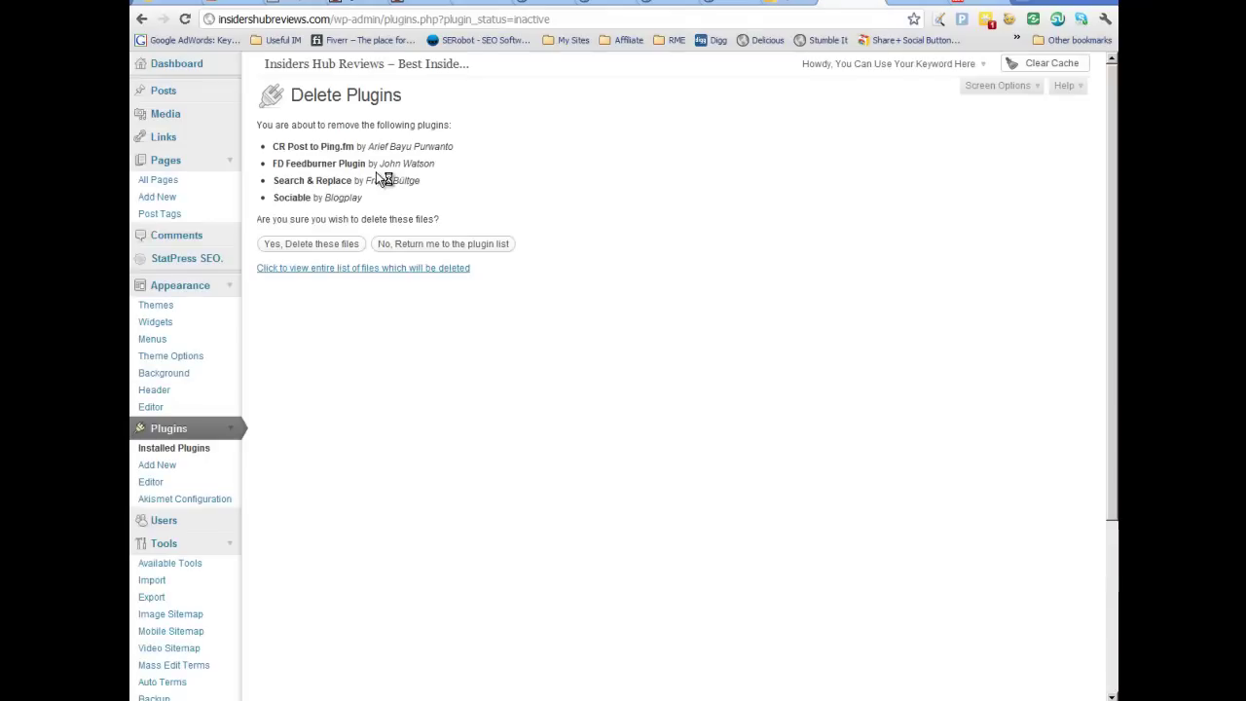
click(325, 272)
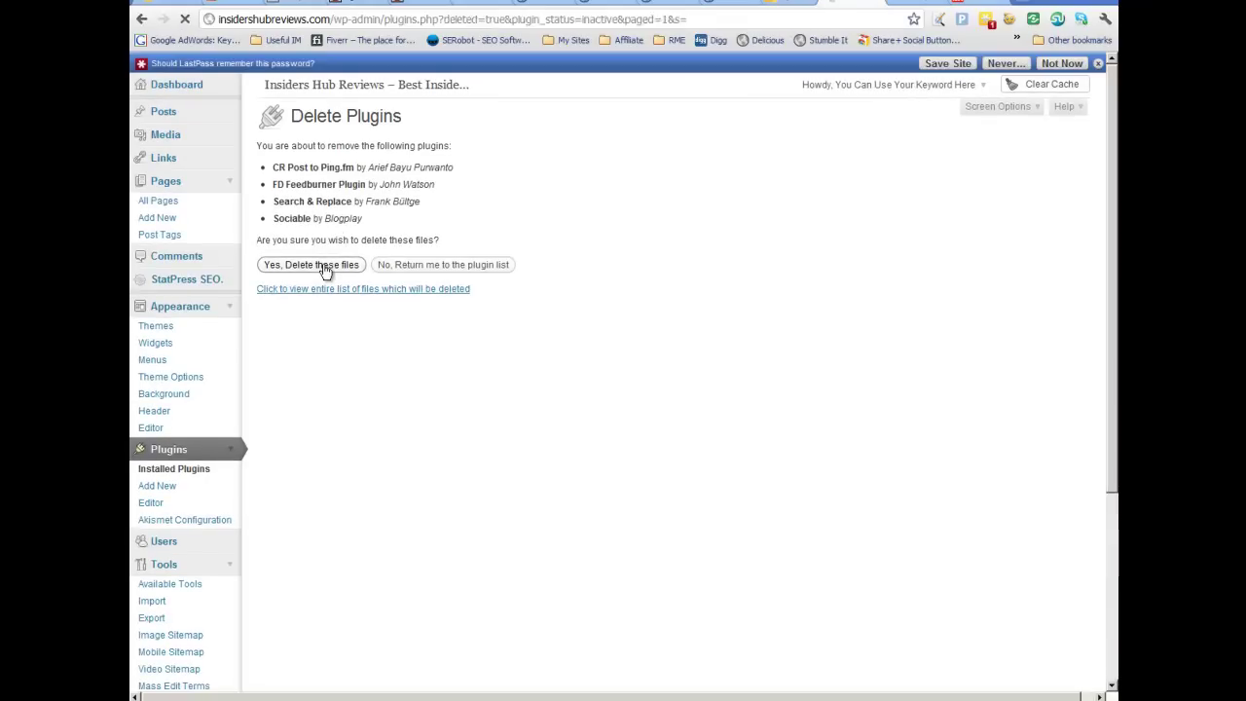
- Open the supr settings page from the WordPress admin settings
scroll(334, 271, down, 10)
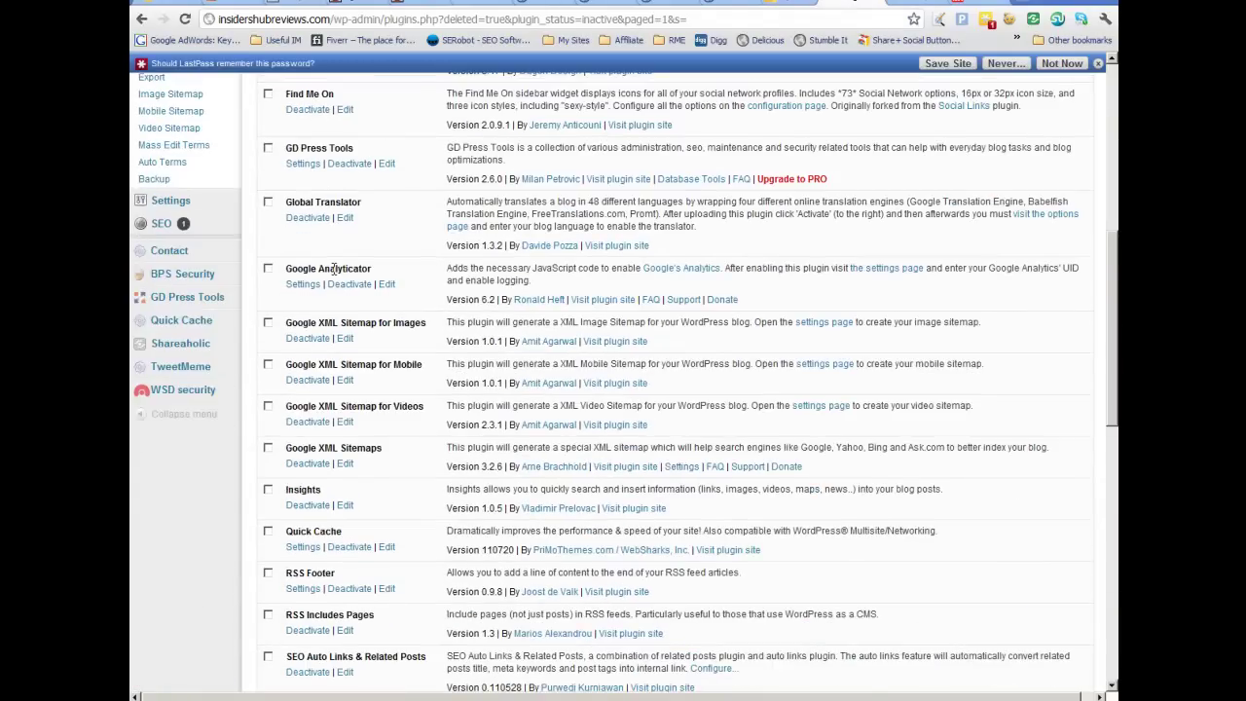
scroll(334, 271, up, 2)
click(229, 277)
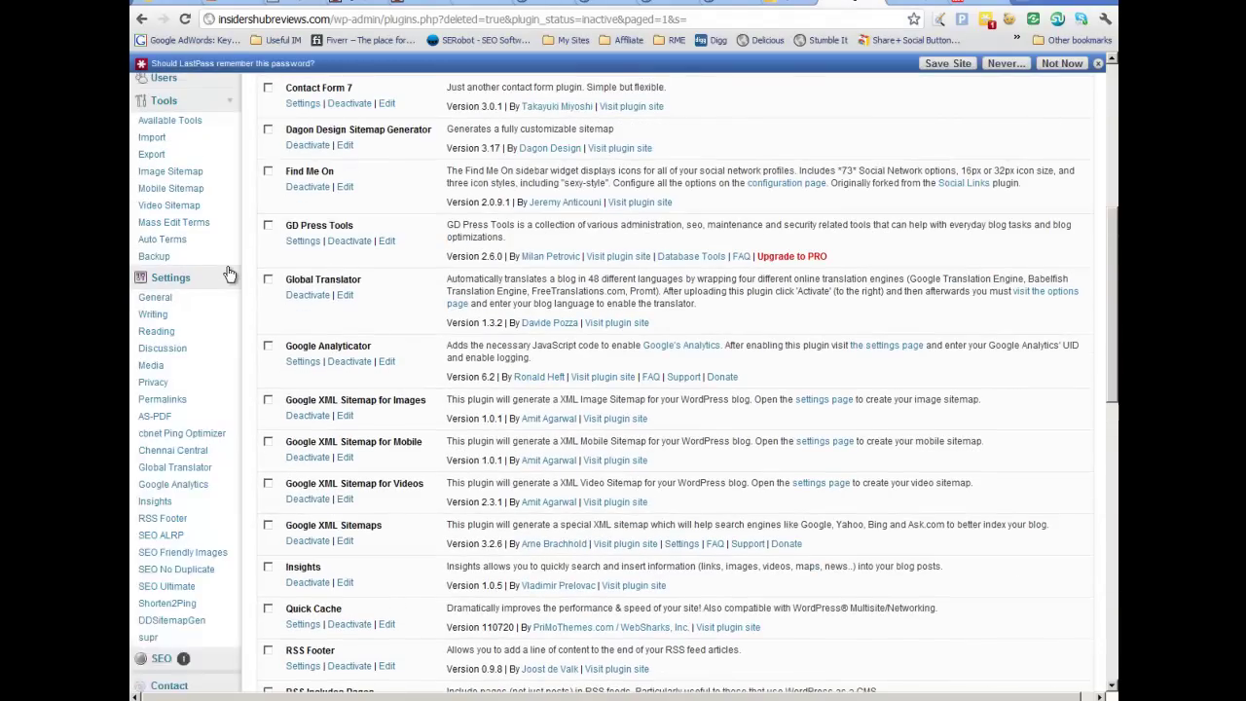
scroll(263, 279, down, 5)
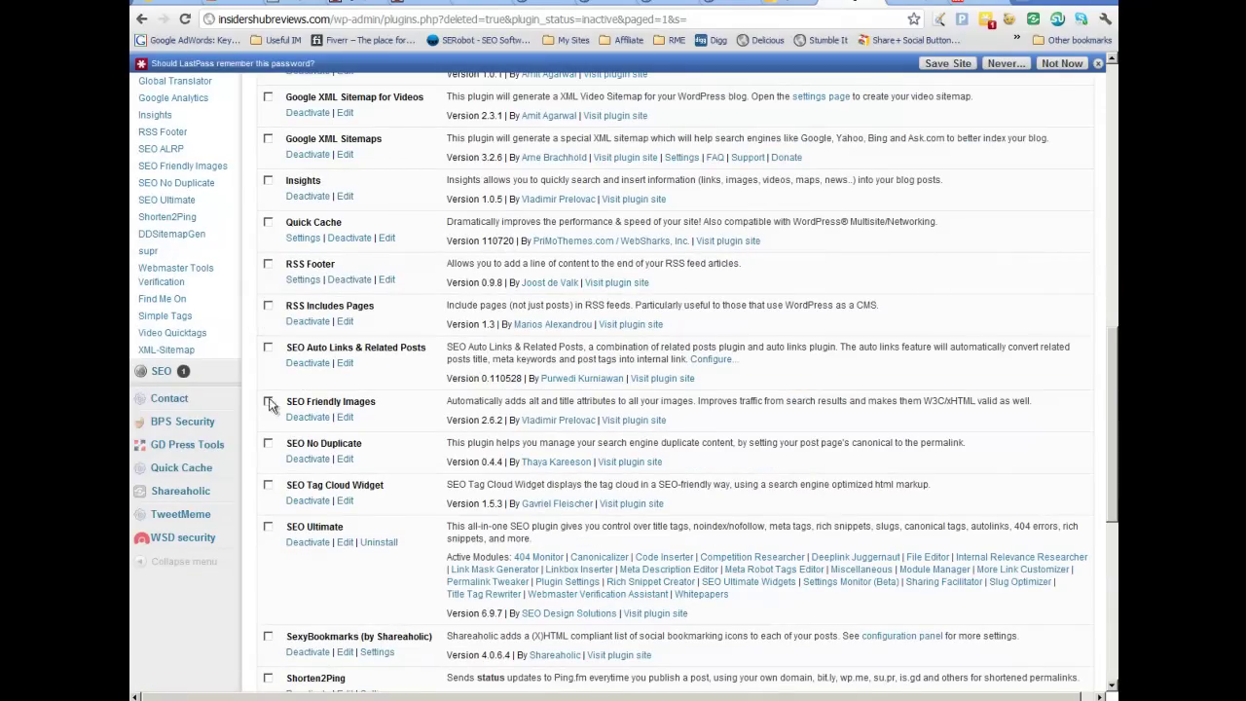
scroll(293, 433, up, 2)
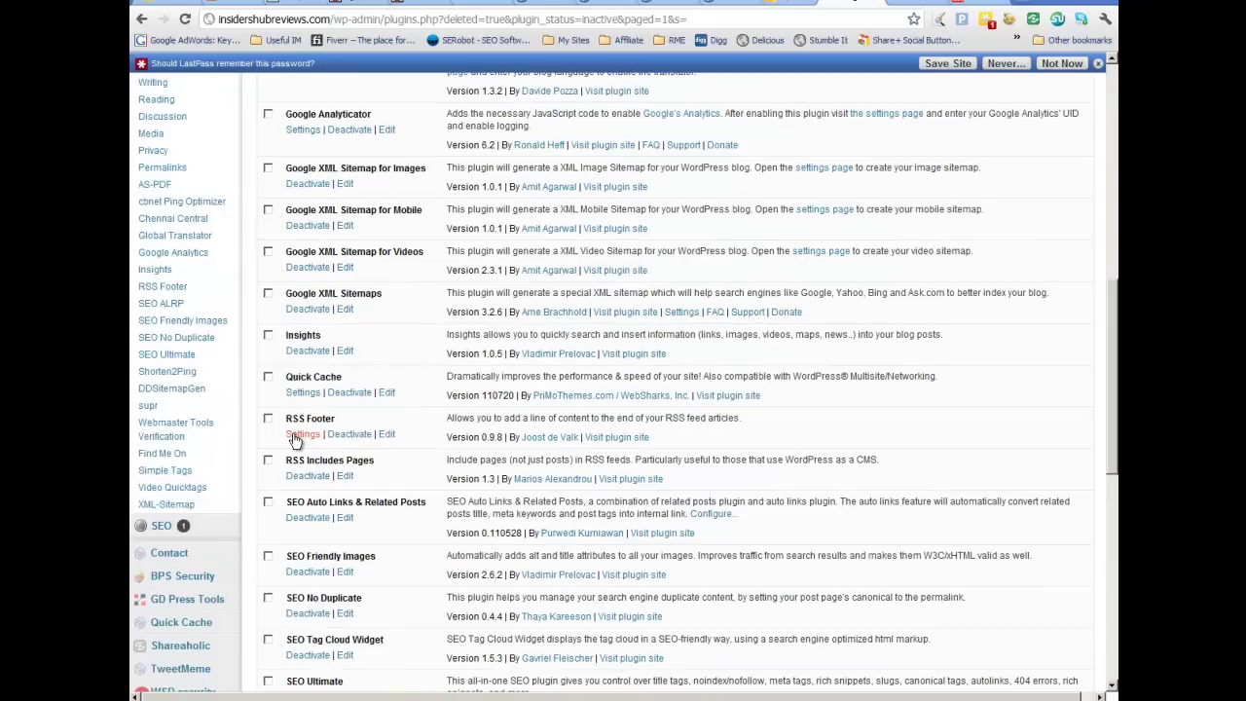
click(151, 410)
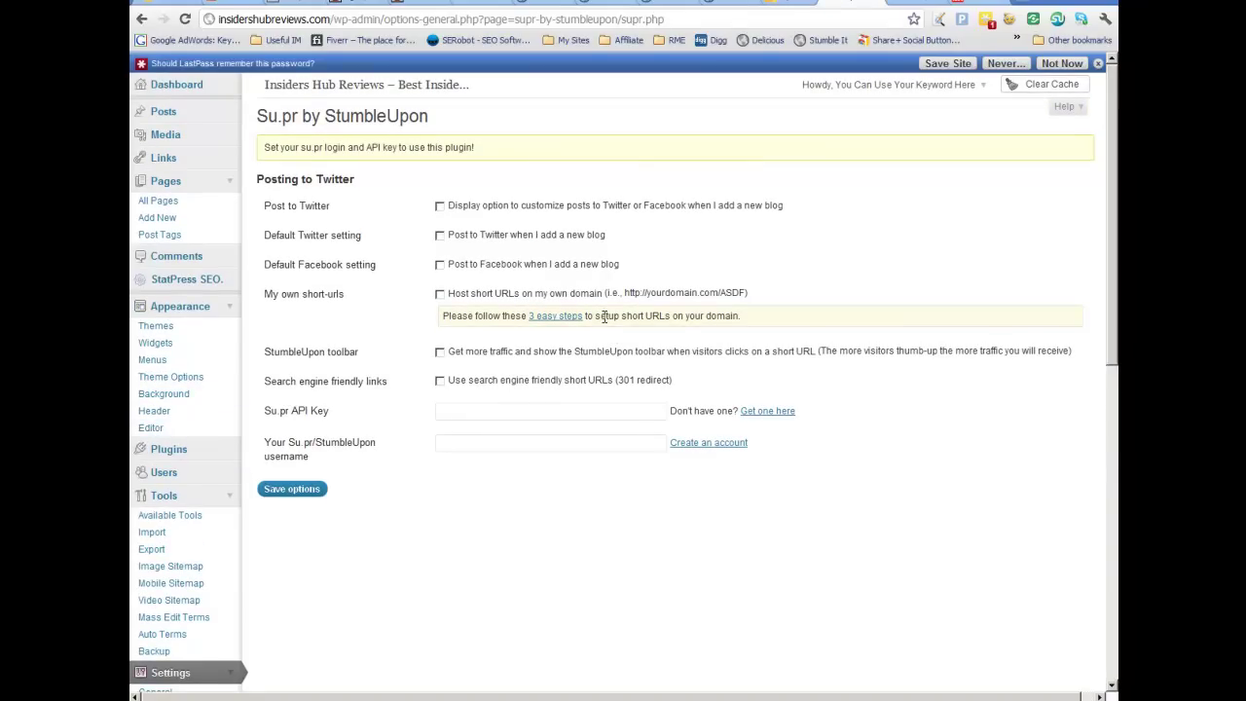
- Enable the Su.pr post customization option and default posting to Twitter and Facebook when a new blog is added
click(439, 206)
click(440, 236)
click(440, 265)
- Fill in the Su.pr API key and the StumbleUpon username from the saved entries, and save the options
scroll(495, 384, down, 1)
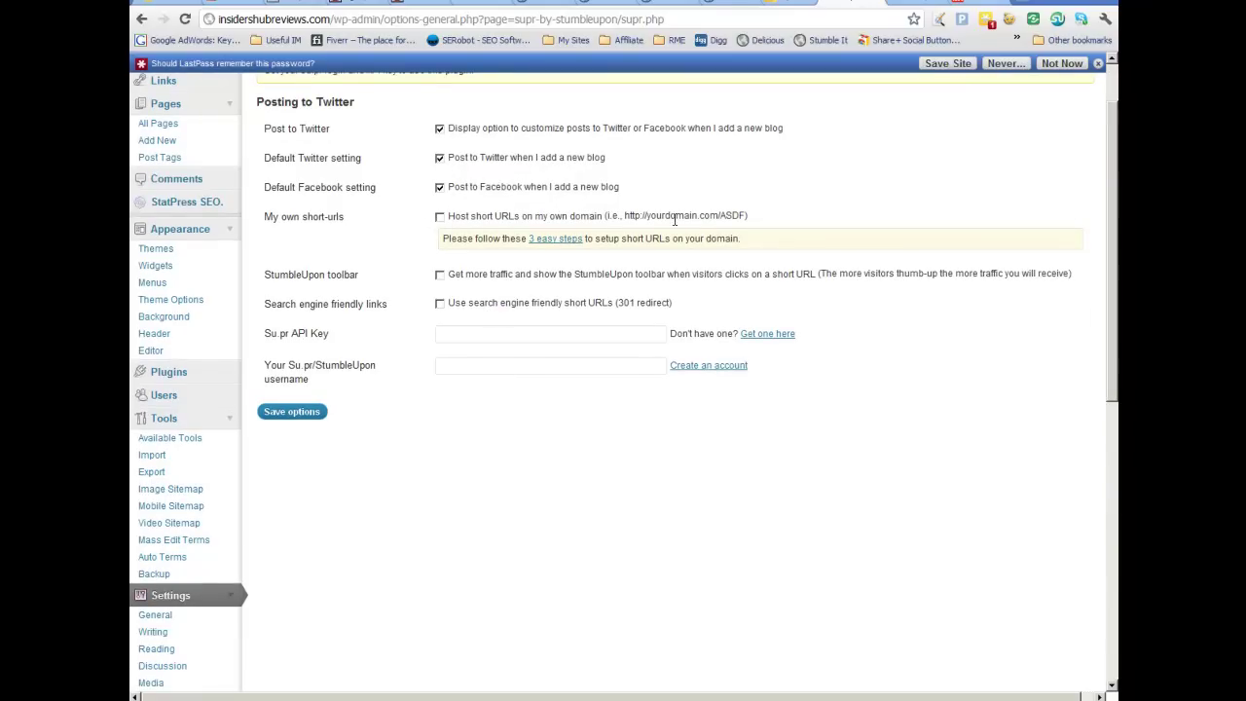
scroll(473, 342, down, 1)
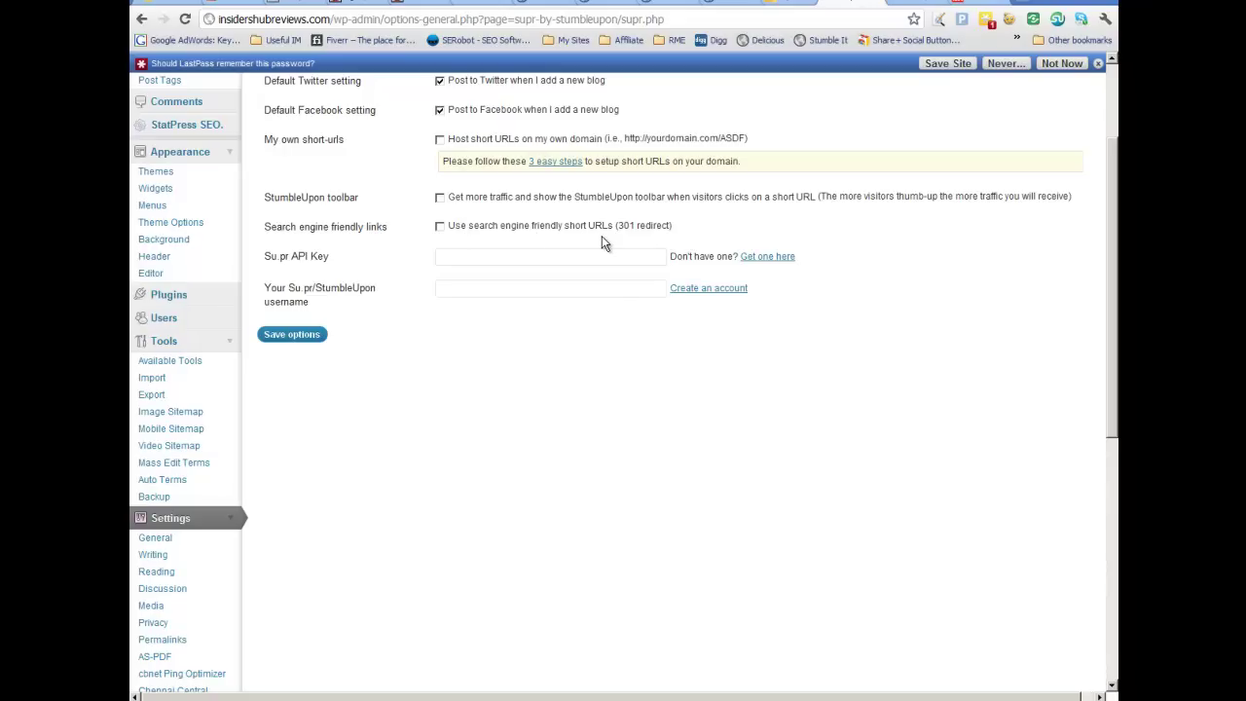
click(450, 257)
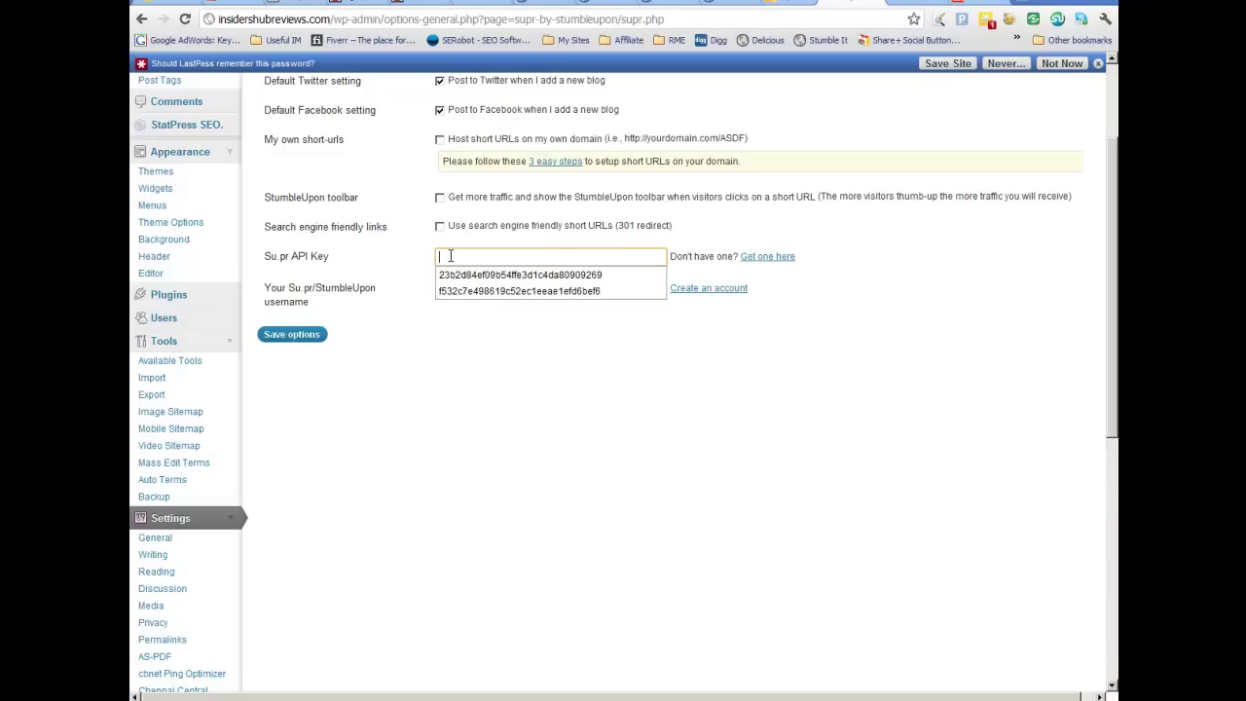
click(496, 273)
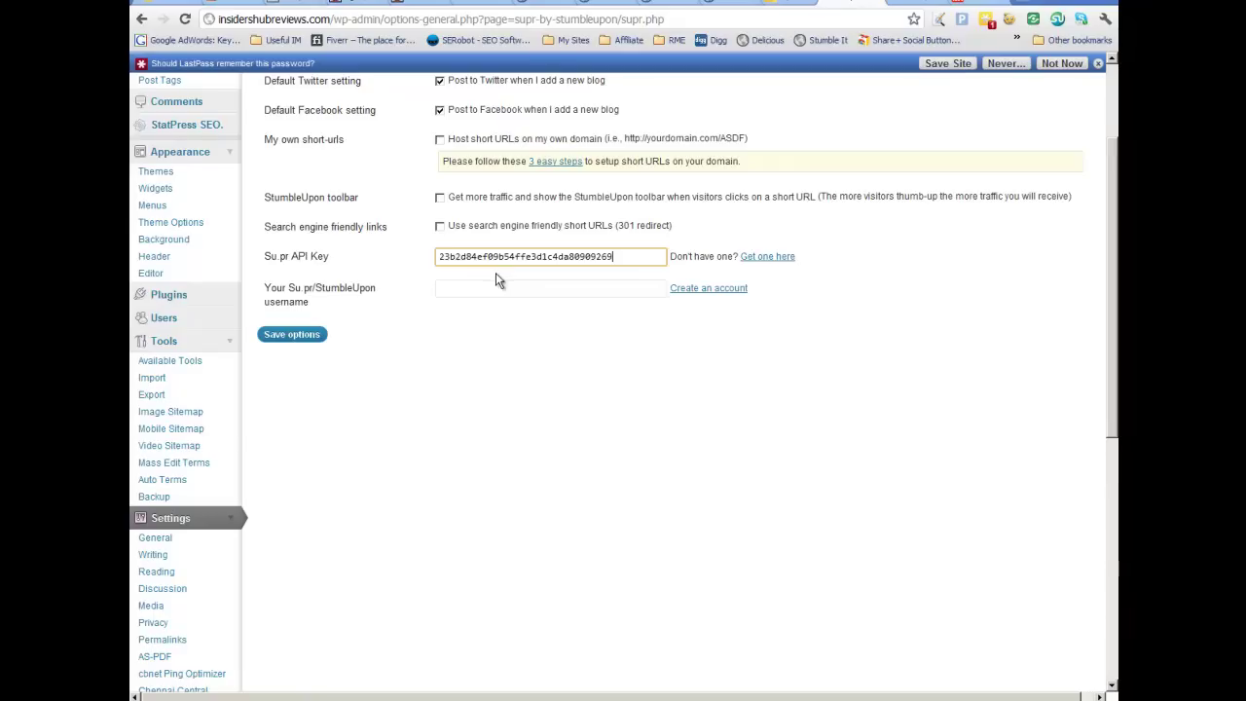
click(479, 290)
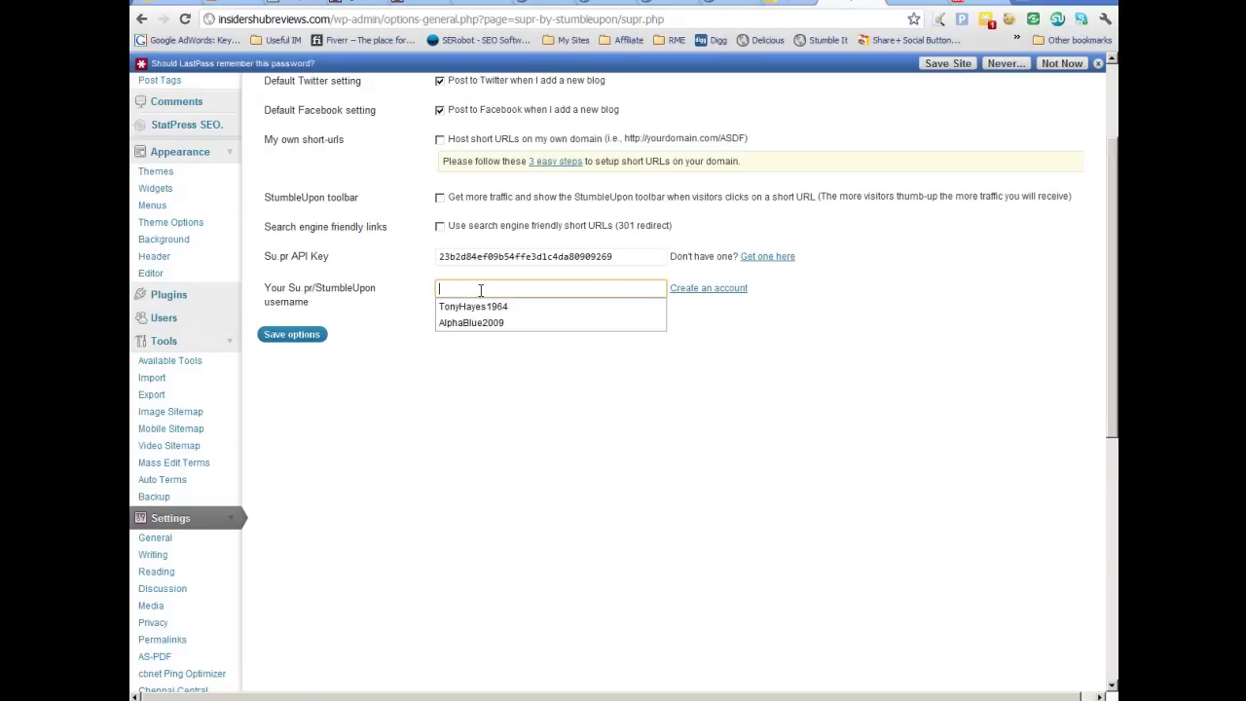
click(482, 308)
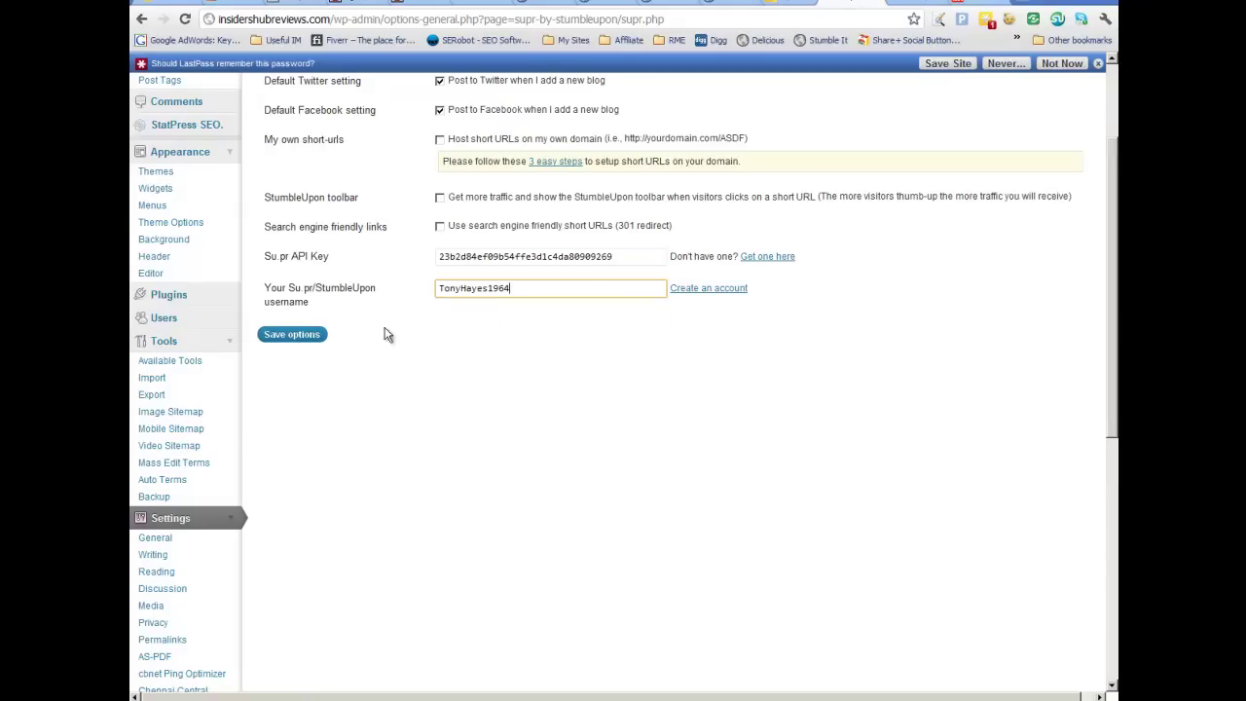
click(292, 334)
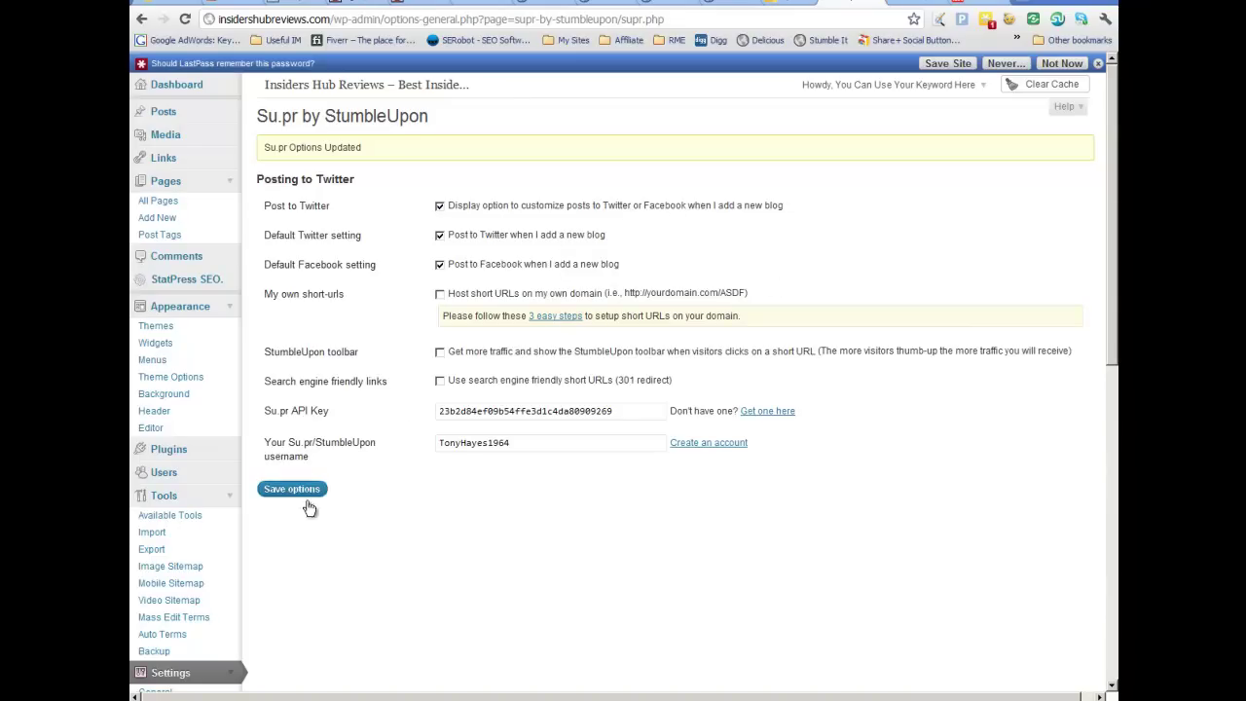
- Switch to the open Backup page, review its tables and options, and choose to email the backup file
click(906, 4)
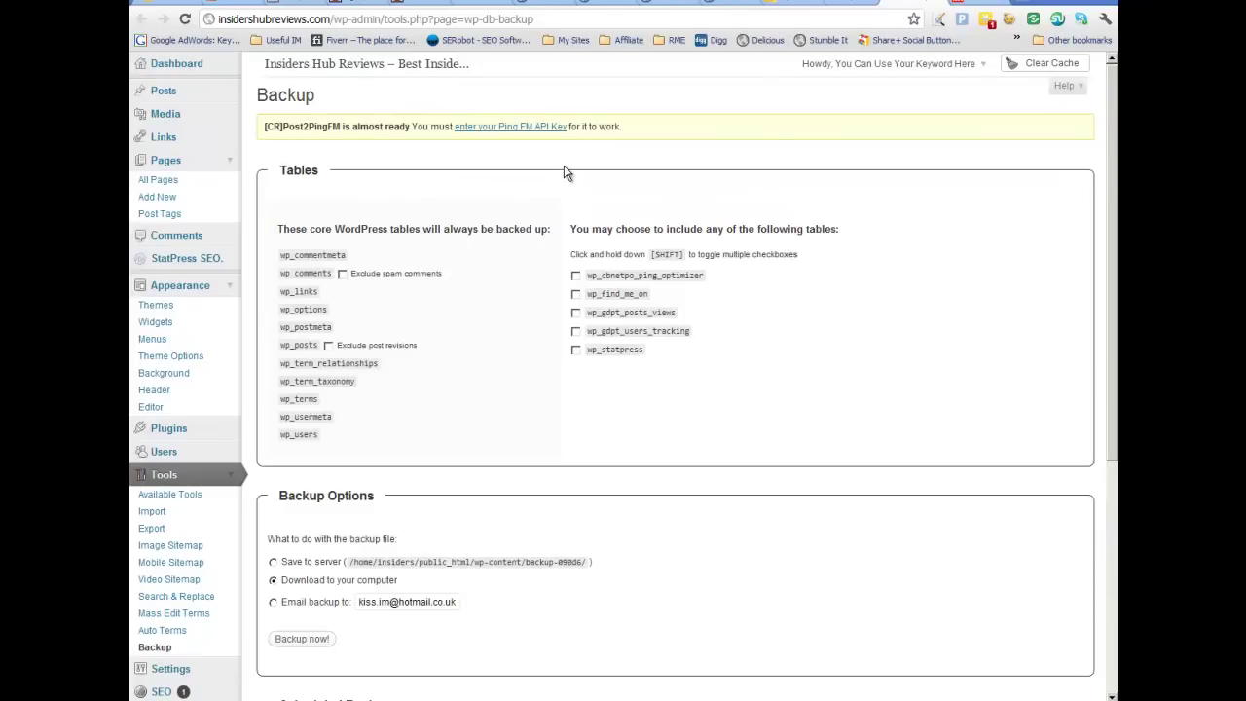
scroll(564, 170, down, 3)
scroll(564, 170, up, 1)
scroll(564, 171, down, 2)
scroll(568, 172, up, 4)
scroll(550, 178, down, 3)
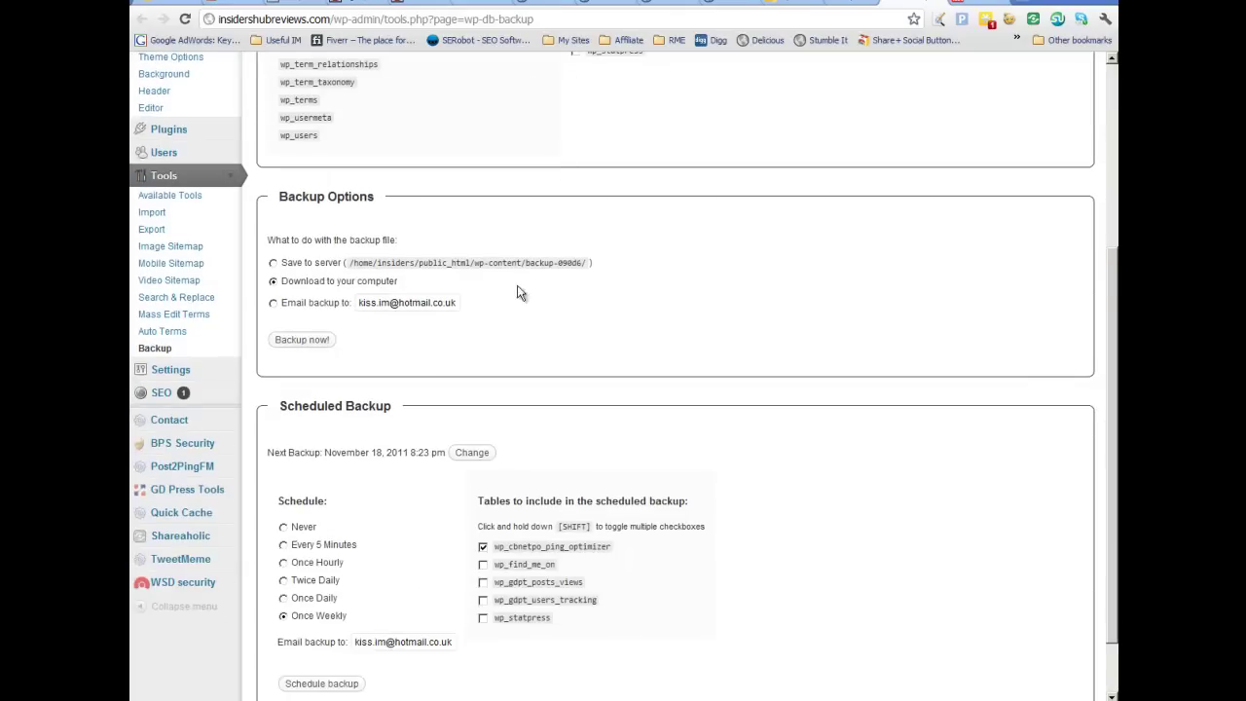
drag(458, 303, 356, 304)
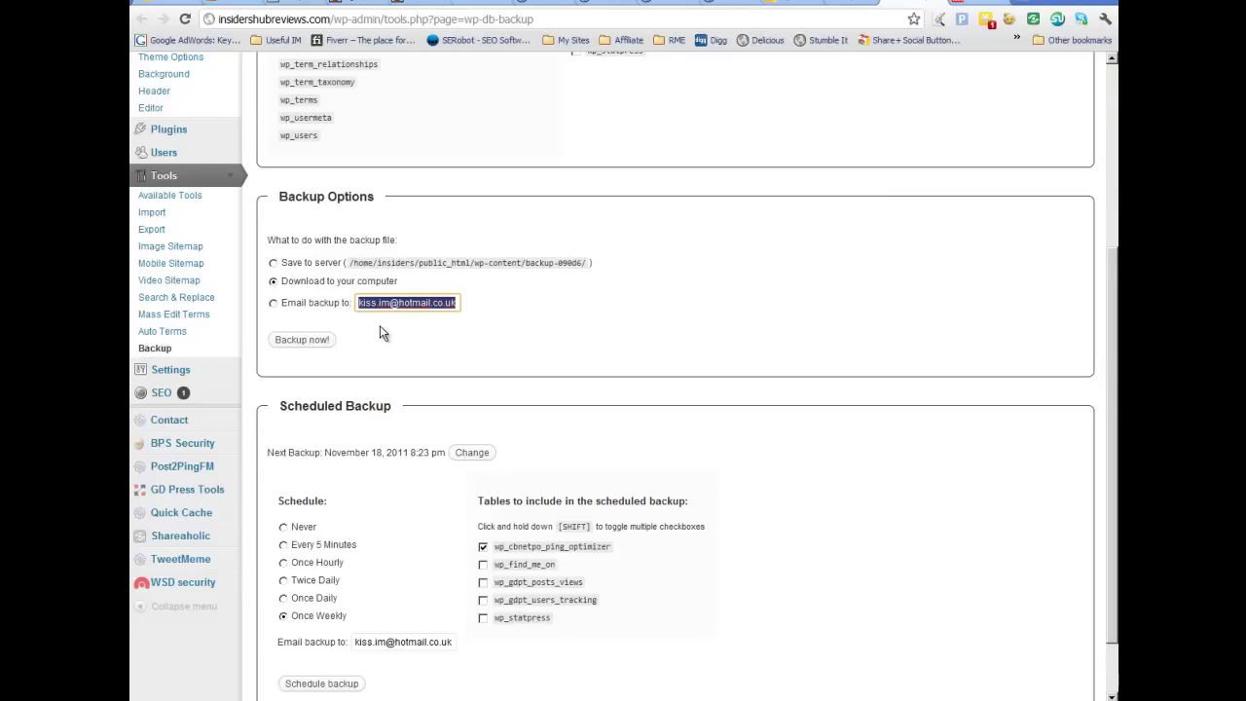
click(273, 303)
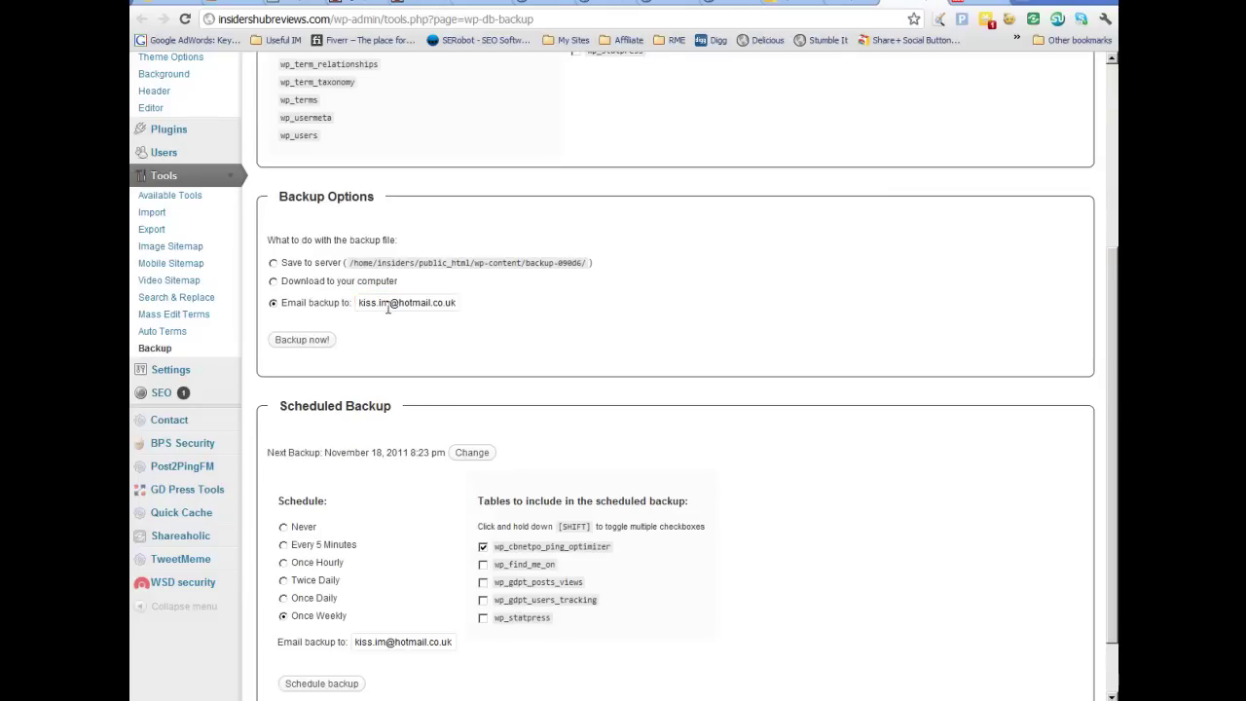
- Save the once-weekly scheduled backup with the wp_cbnetpo_ping_optimizer table included, and check the updated schedule
scroll(502, 302, up, 2)
scroll(504, 309, down, 3)
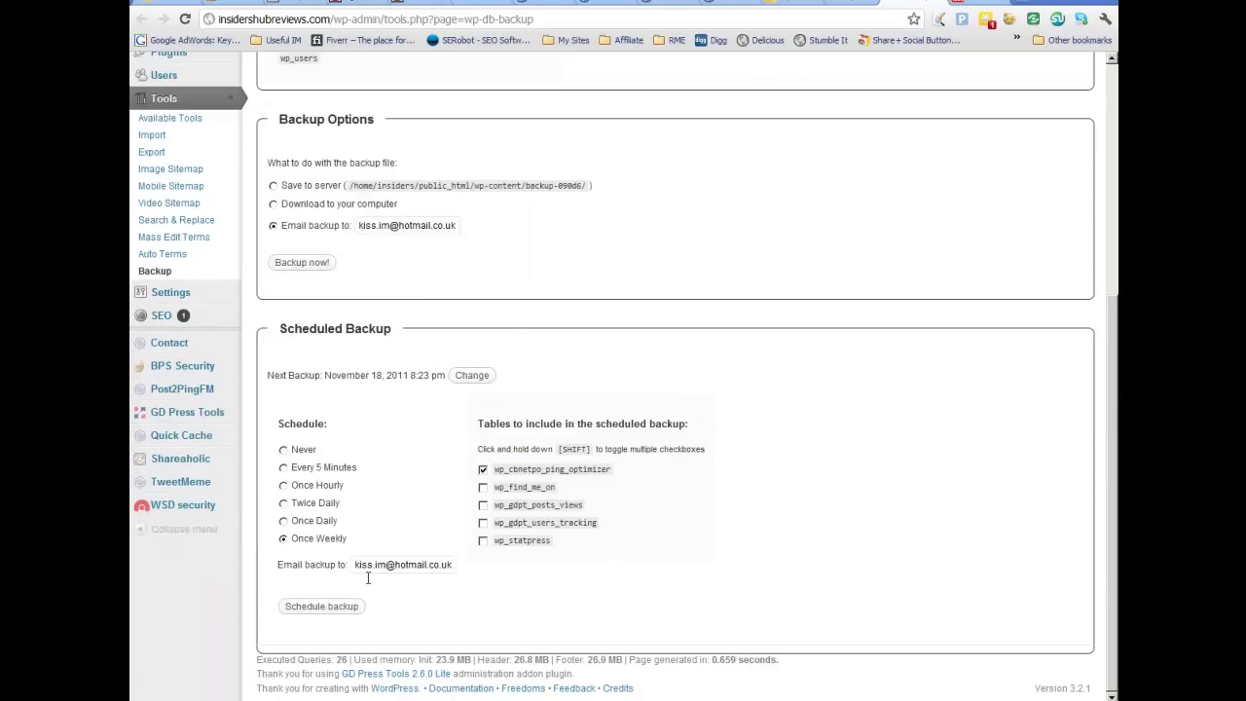
click(322, 608)
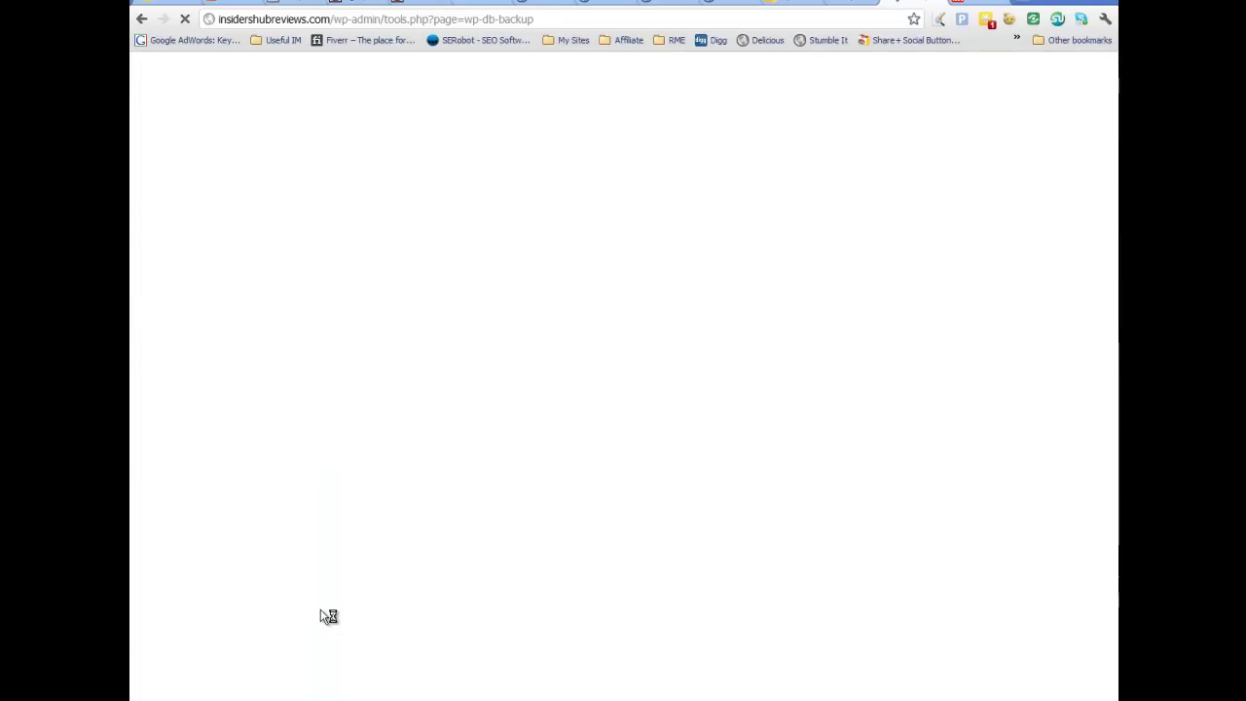
drag(412, 602, 388, 604)
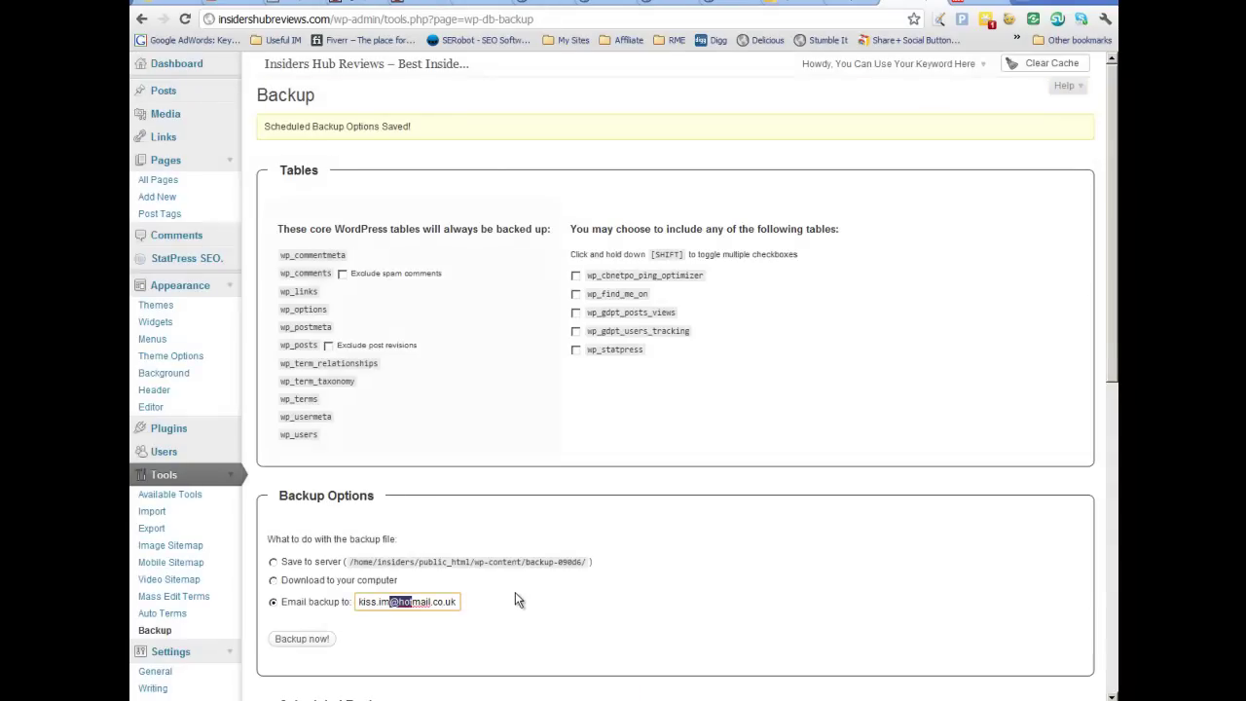
scroll(516, 593, down, 5)
scroll(521, 592, down, 1)
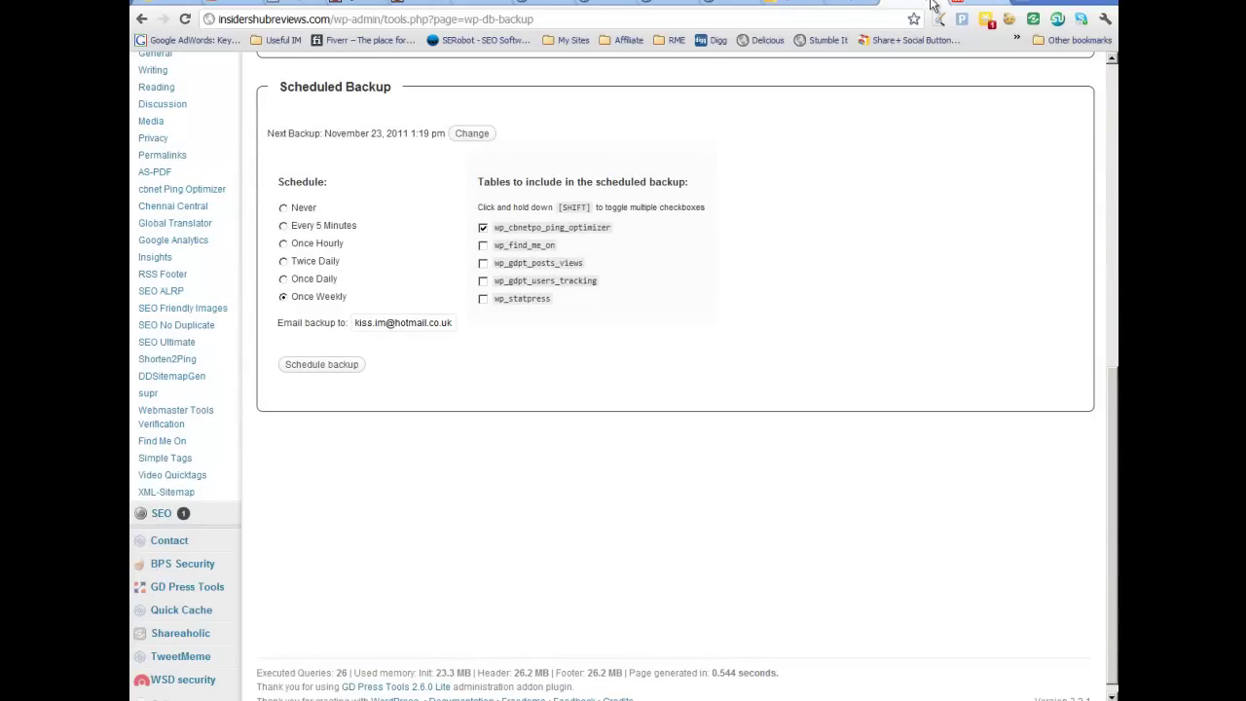
- Return to the Su.pr settings page to look it over, and switch to the InsidersHub JV announcement tab
click(861, 6)
scroll(337, 458, down, 2)
scroll(337, 459, up, 2)
scroll(337, 462, down, 4)
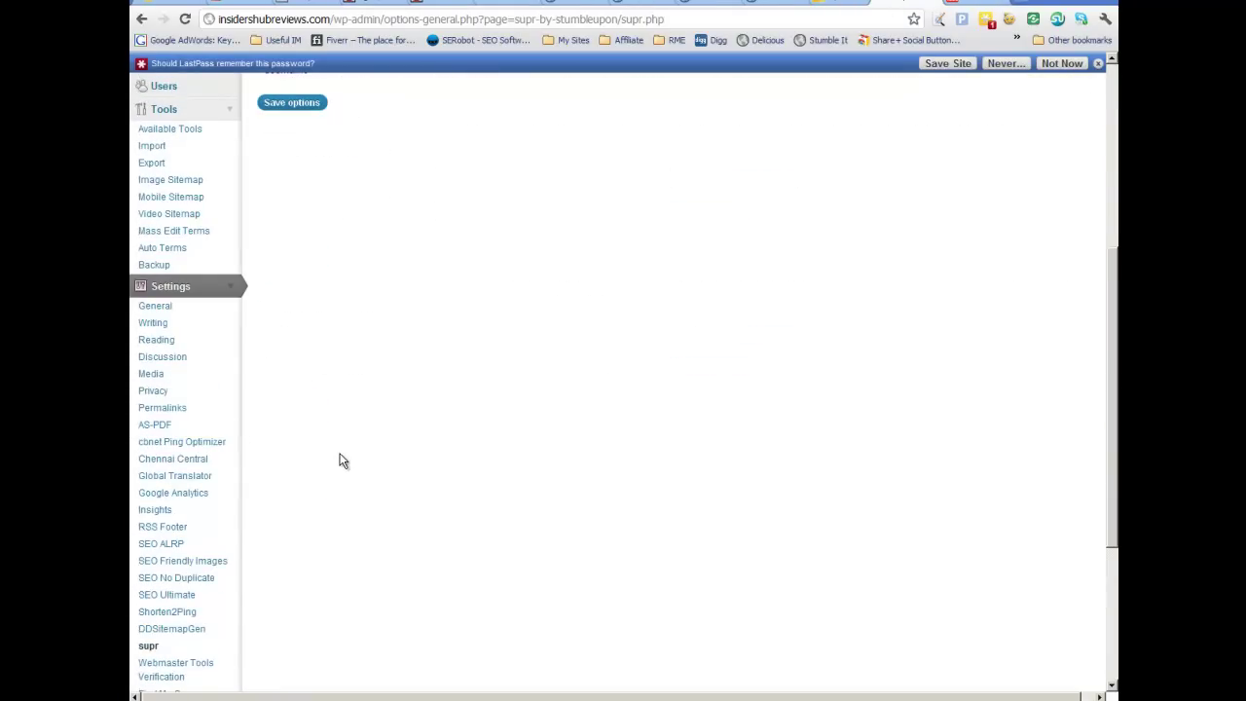
scroll(338, 461, up, 4)
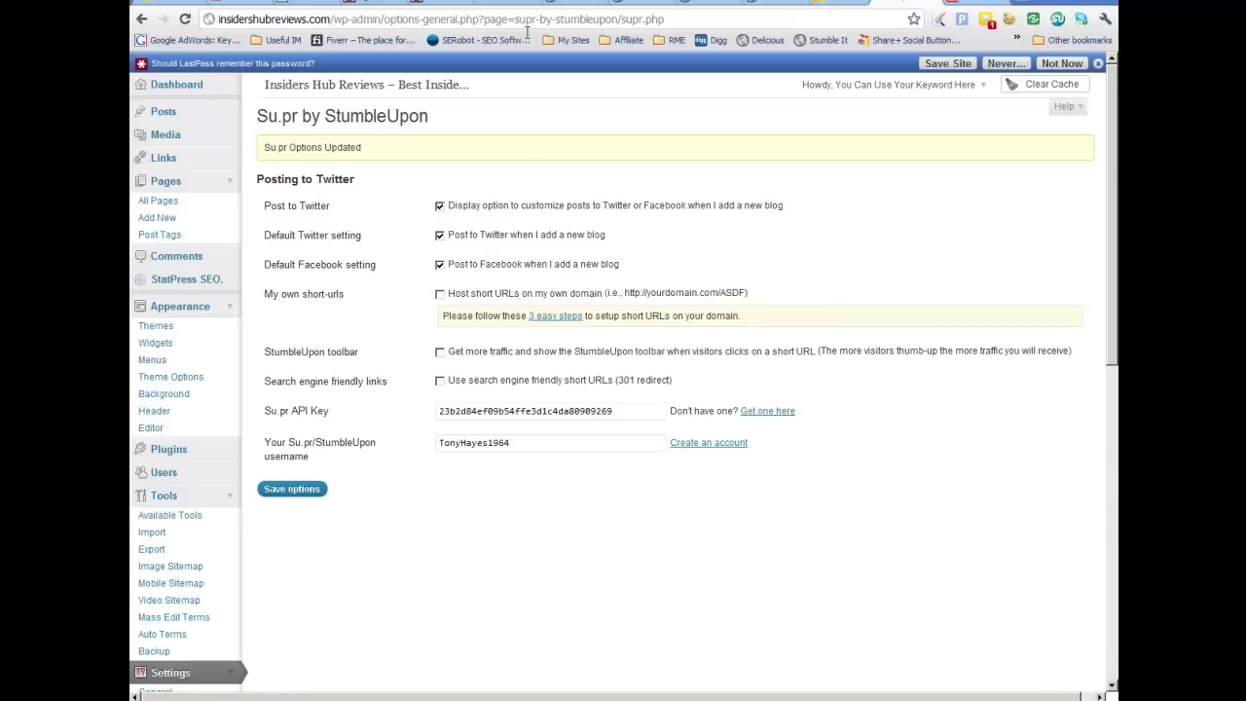
click(585, 4)
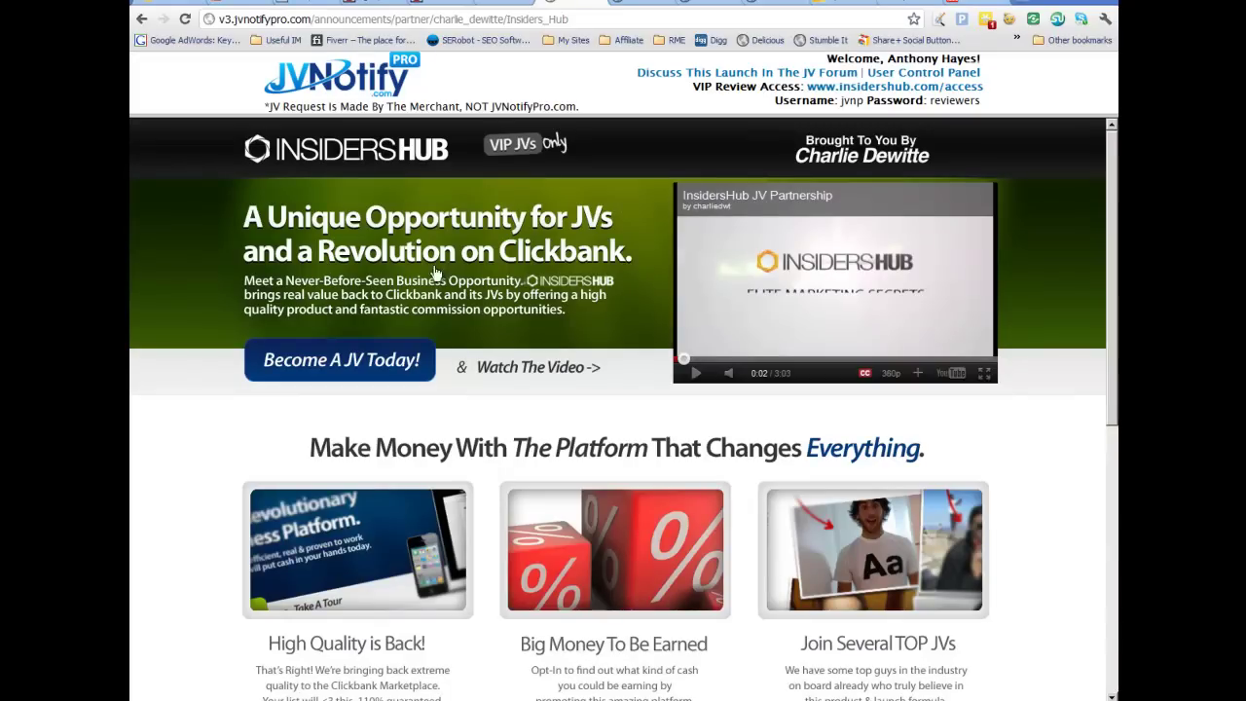